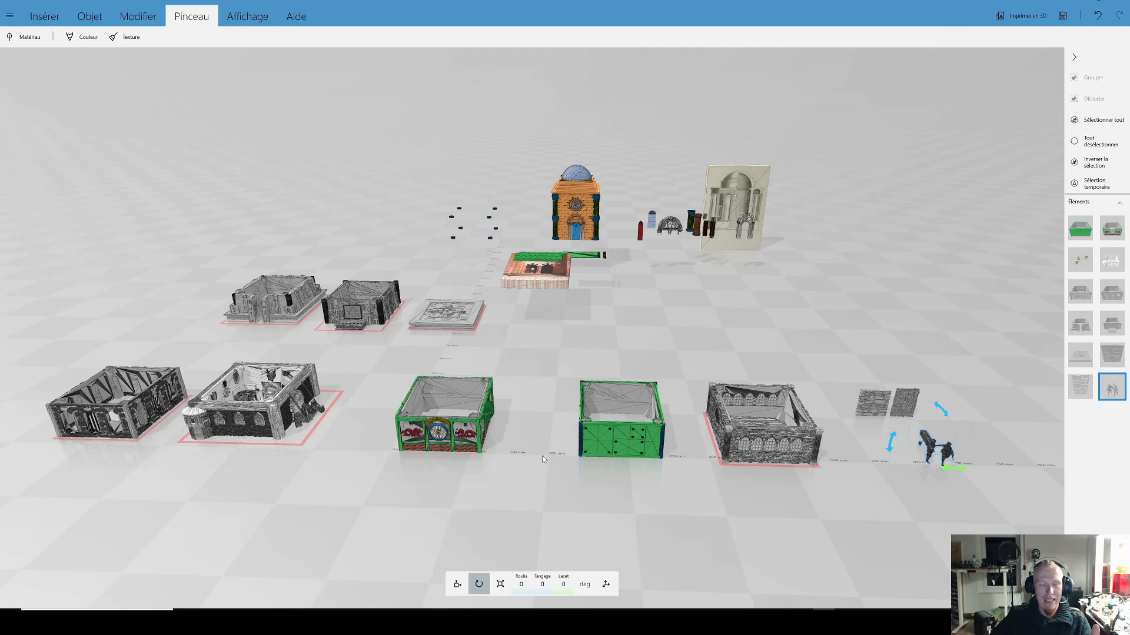
Step: Look over the building models laid out in the scene, then examine the stone-walled building at the far end of the row
{"action": "right_click_drag", "start_coordinate": [626, 475], "coordinate": [545, 473]}
{"action": "scroll", "coordinate": [579, 479], "scroll_direction": "up", "scroll_amount": 2}
{"action": "scroll", "coordinate": [577, 480], "scroll_direction": "up", "scroll_amount": 2}
{"action": "right_click_drag", "start_coordinate": [260, 434], "coordinate": [421, 433]}
{"action": "scroll", "coordinate": [446, 429], "scroll_direction": "down", "scroll_amount": 1}
{"action": "scroll", "coordinate": [446, 433], "scroll_direction": "down", "scroll_amount": 3}
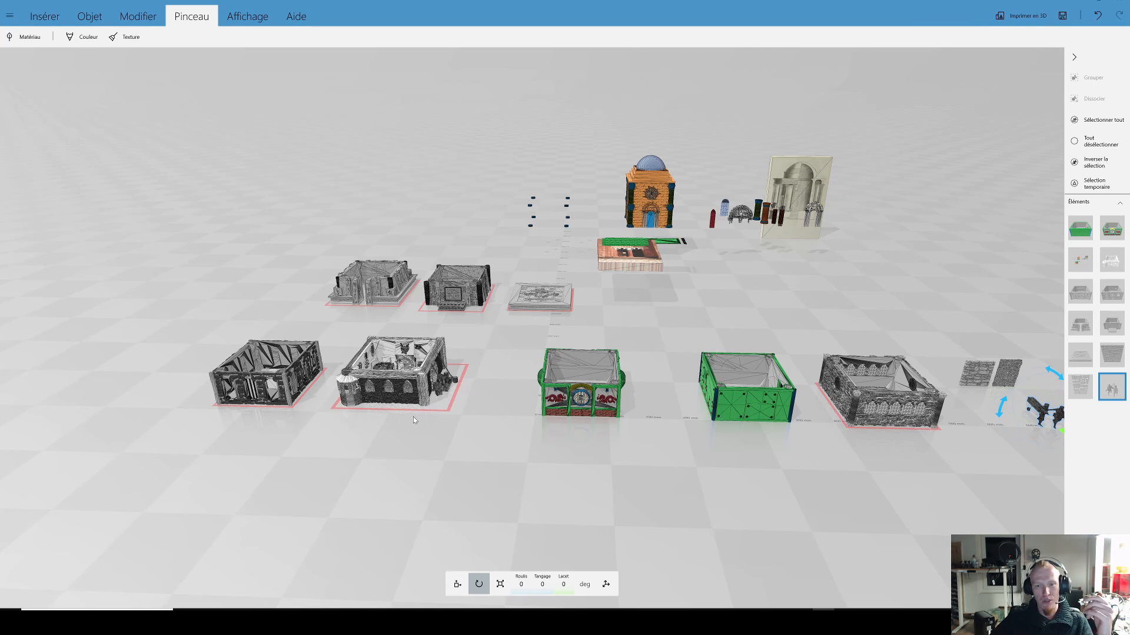
{"action": "scroll", "coordinate": [415, 415], "scroll_direction": "up", "scroll_amount": 1}
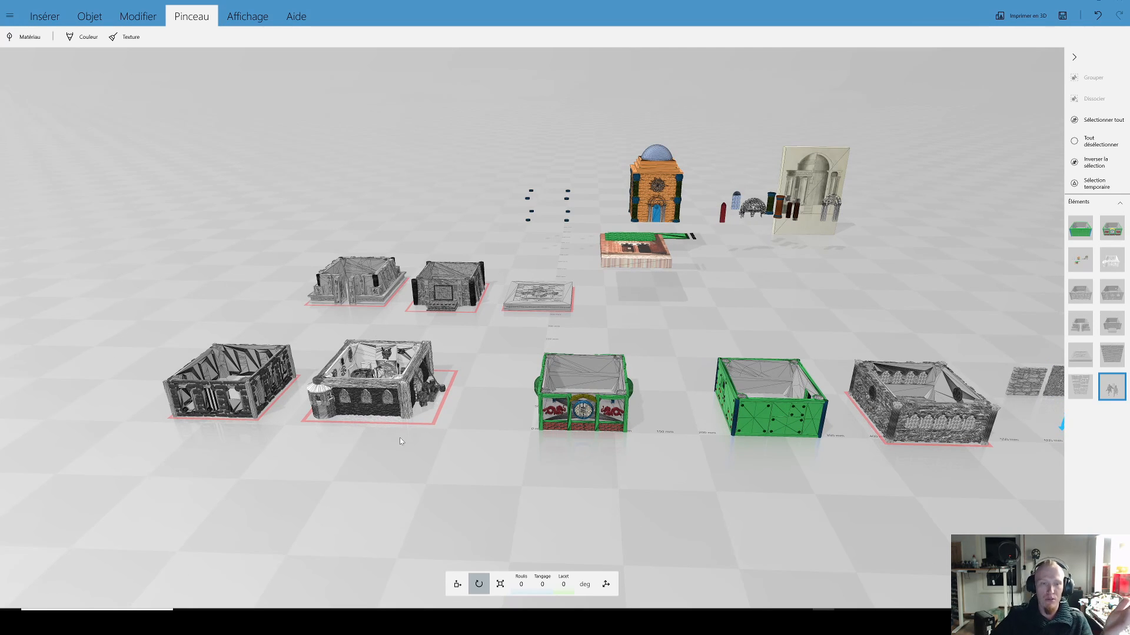
{"action": "scroll", "coordinate": [413, 446], "scroll_direction": "up", "scroll_amount": 5}
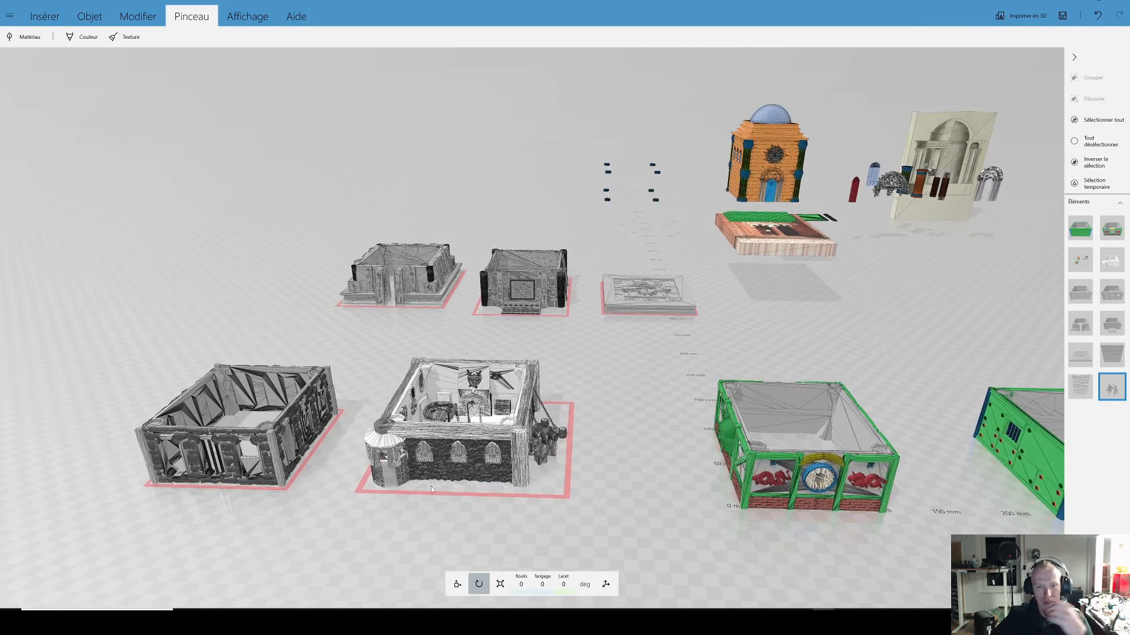
{"action": "right_click_drag", "start_coordinate": [413, 497], "coordinate": [581, 459]}
{"action": "scroll", "coordinate": [582, 460], "scroll_direction": "up", "scroll_amount": 4}
{"action": "scroll", "coordinate": [641, 453], "scroll_direction": "up", "scroll_amount": 5}
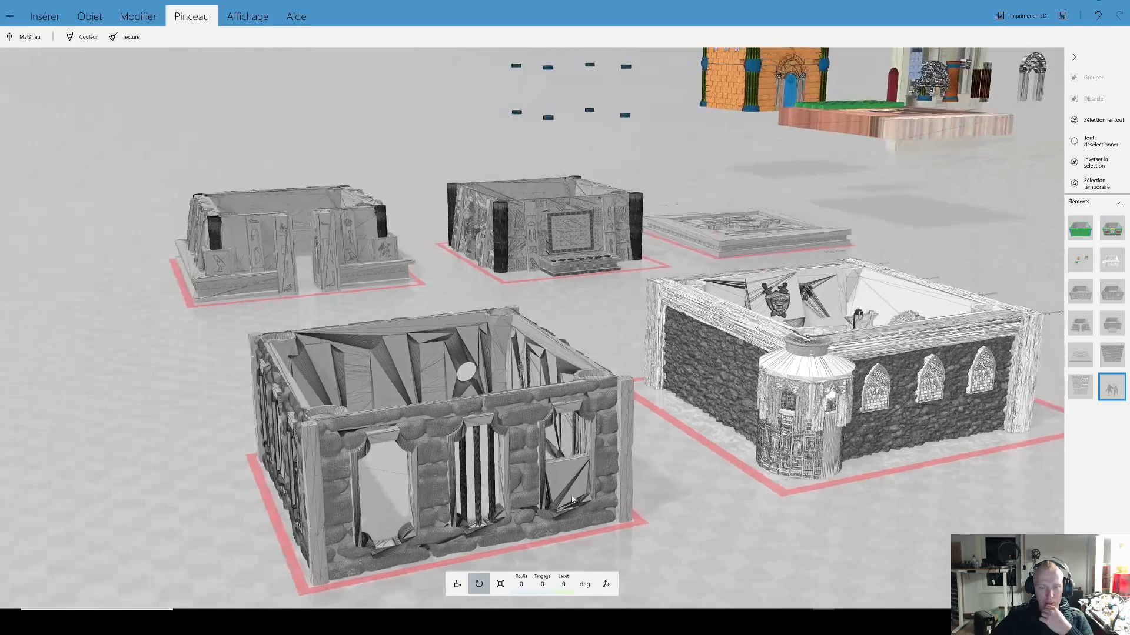
{"action": "right_click_drag", "start_coordinate": [572, 499], "coordinate": [797, 346]}
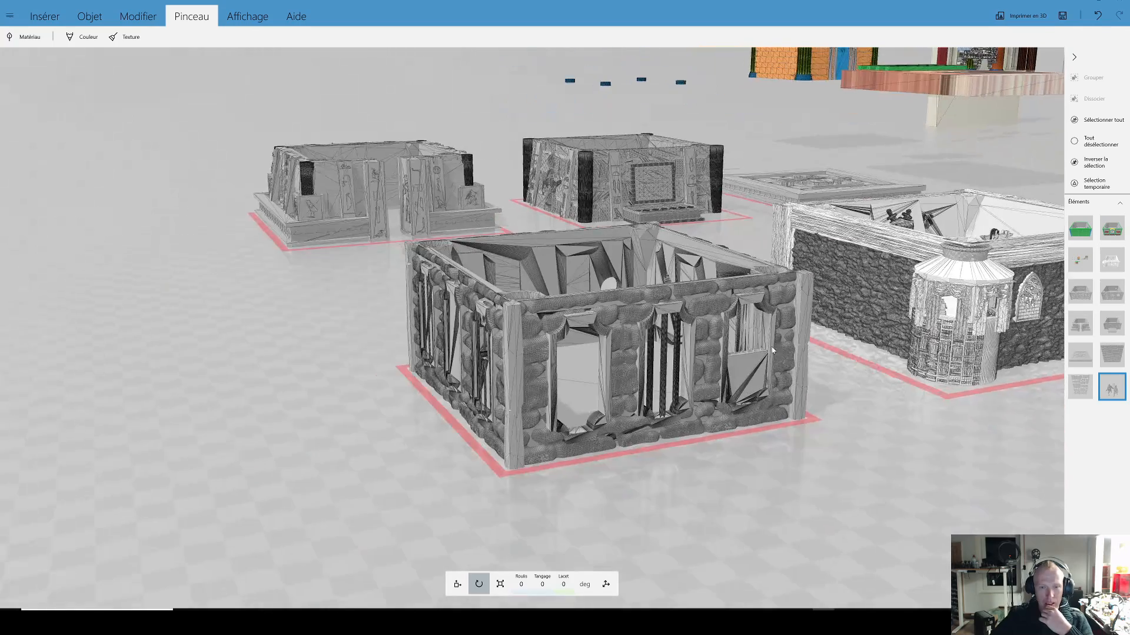
Step: Select the stone-walled building and examine its window wall and round corner recesses up close
{"action": "left_click", "coordinate": [588, 439]}
{"action": "right_click_drag", "start_coordinate": [582, 443], "coordinate": [460, 414]}
{"action": "mouse_move", "coordinate": [461, 414]}
{"action": "left_mouse_down"}
{"action": "mouse_move", "coordinate": [569, 426]}
{"action": "mouse_move", "coordinate": [475, 409]}
{"action": "left_mouse_up"}
{"action": "left_click_drag", "start_coordinate": [621, 506], "coordinate": [636, 262]}
{"action": "right_click_drag", "start_coordinate": [451, 341], "coordinate": [555, 277]}
{"action": "scroll", "coordinate": [556, 277], "scroll_direction": "up", "scroll_amount": 5}
{"action": "left_click_drag", "start_coordinate": [580, 269], "coordinate": [508, 518]}
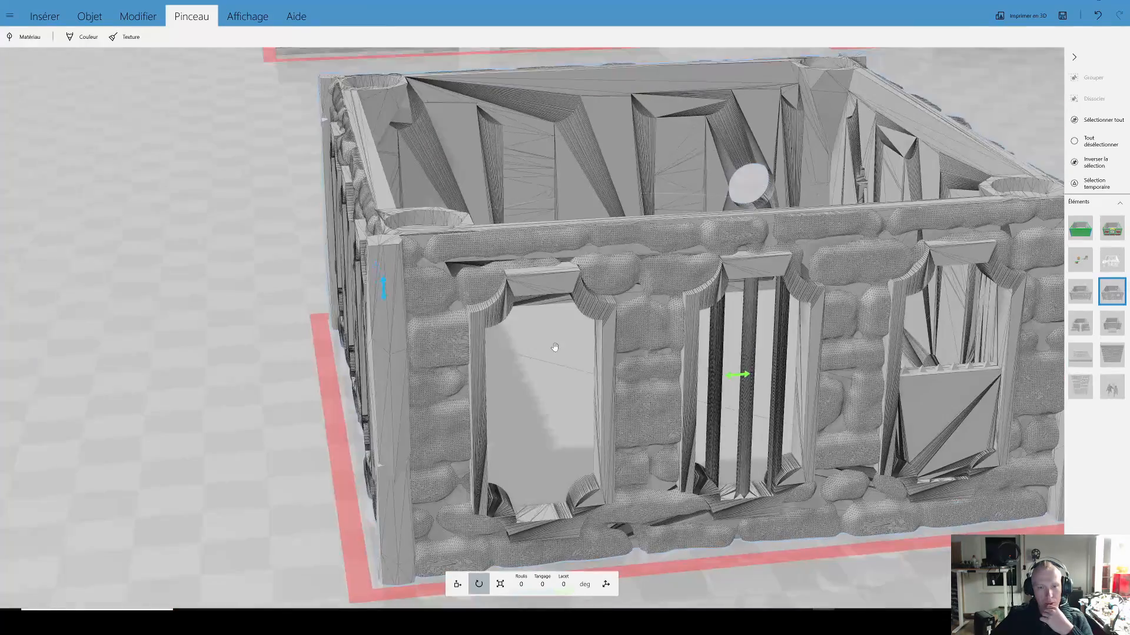
{"action": "scroll", "coordinate": [555, 348], "scroll_direction": "down", "scroll_amount": 4}
{"action": "mouse_move", "coordinate": [589, 259]}
{"action": "left_mouse_down"}
{"action": "mouse_move", "coordinate": [562, 305]}
{"action": "mouse_move", "coordinate": [582, 247]}
{"action": "left_mouse_up"}
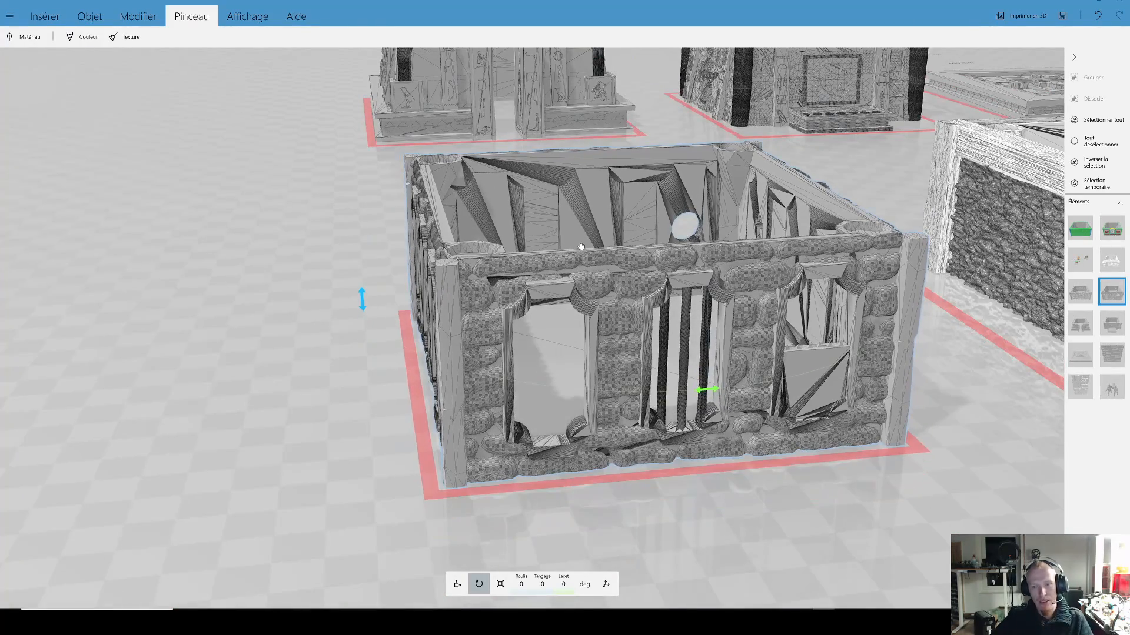
Step: Examine the stone-walled building's other outer walls, its underside and its open interior
{"action": "left_click_drag", "start_coordinate": [962, 396], "coordinate": [494, 401]}
{"action": "scroll", "coordinate": [704, 311], "scroll_direction": "down", "scroll_amount": 3}
{"action": "left_click_drag", "start_coordinate": [913, 303], "coordinate": [732, 312]}
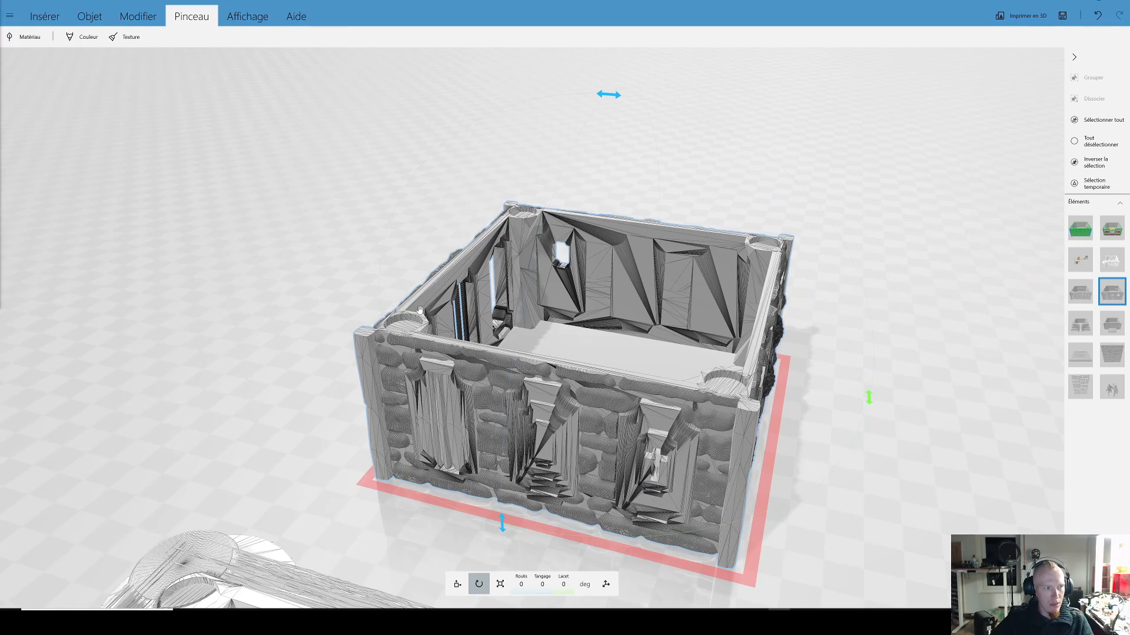
{"action": "left_click_drag", "start_coordinate": [366, 263], "coordinate": [931, 424]}
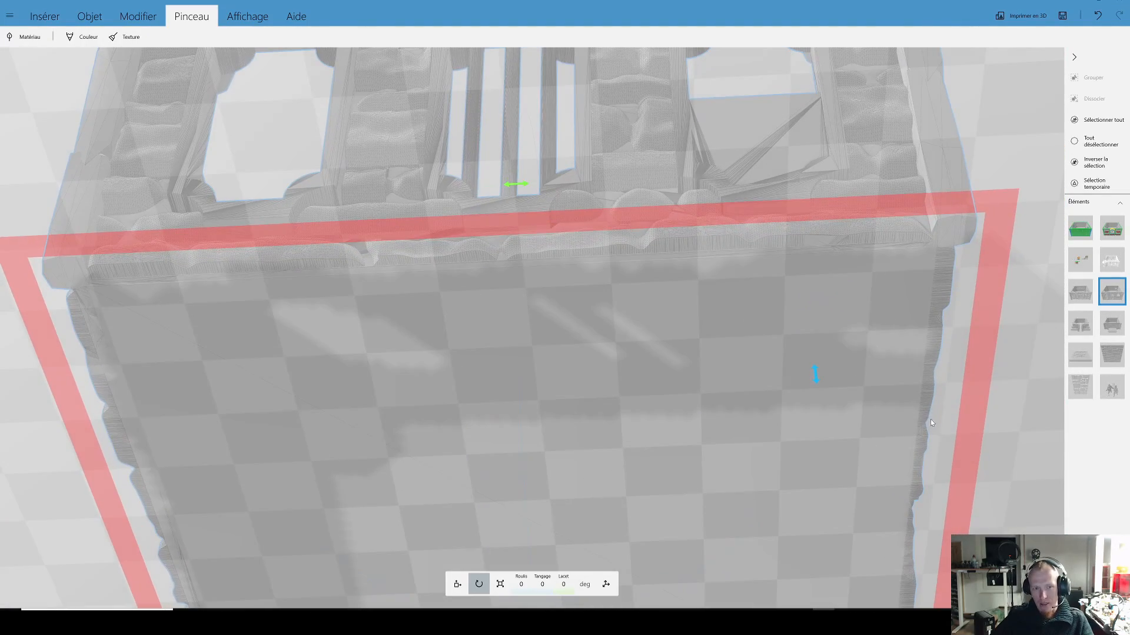
{"action": "left_click_drag", "start_coordinate": [881, 319], "coordinate": [857, 430]}
{"action": "scroll", "coordinate": [832, 407], "scroll_direction": "down", "scroll_amount": 5}
{"action": "right_click_drag", "start_coordinate": [767, 383], "coordinate": [706, 365]}
{"action": "left_click_drag", "start_coordinate": [707, 364], "coordinate": [781, 350]}
{"action": "scroll", "coordinate": [782, 353], "scroll_direction": "down", "scroll_amount": 3}
{"action": "right_click_drag", "start_coordinate": [547, 353], "coordinate": [879, 420]}
{"action": "scroll", "coordinate": [878, 419], "scroll_direction": "up", "scroll_amount": 2}
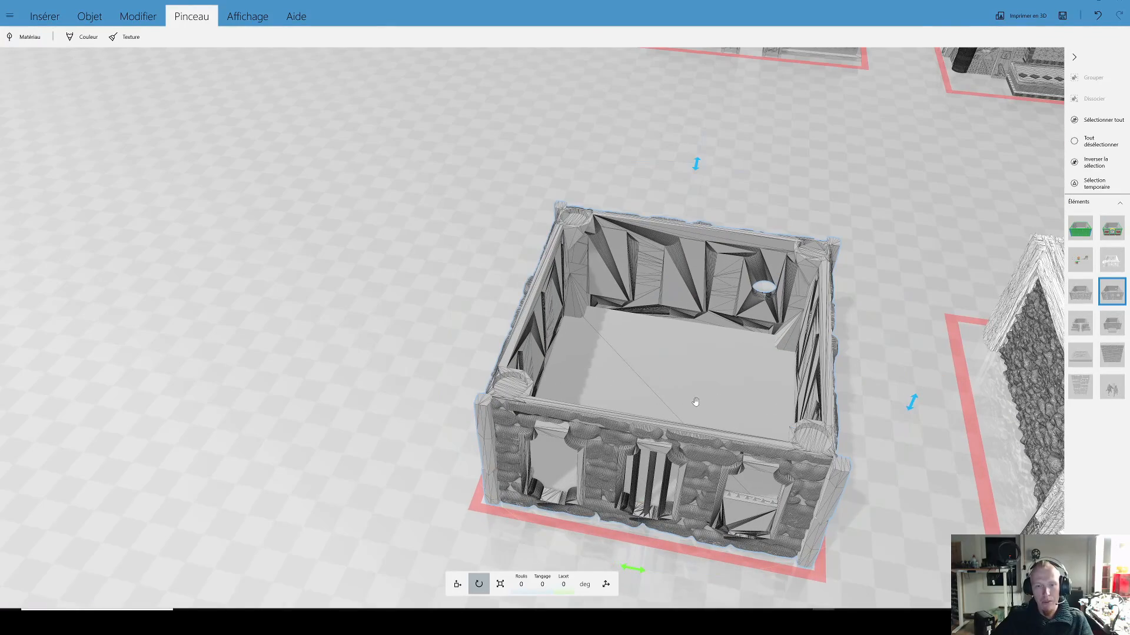
{"action": "right_click_drag", "start_coordinate": [663, 388], "coordinate": [512, 316]}
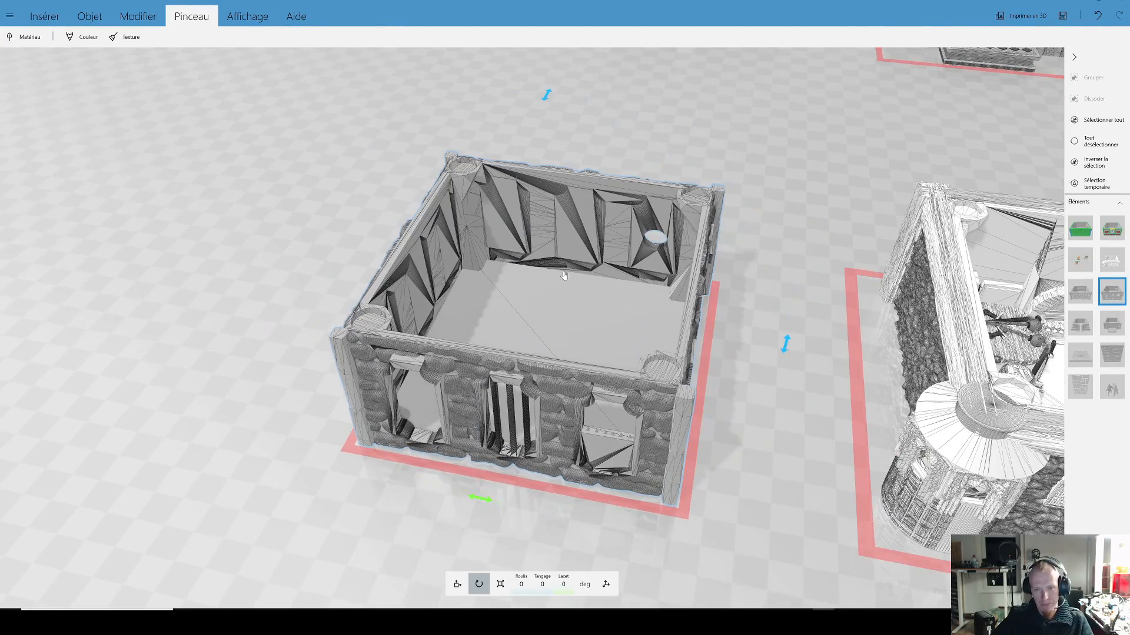
{"action": "left_click_drag", "start_coordinate": [740, 433], "coordinate": [795, 428]}
{"action": "scroll", "coordinate": [789, 411], "scroll_direction": "down", "scroll_amount": 2}
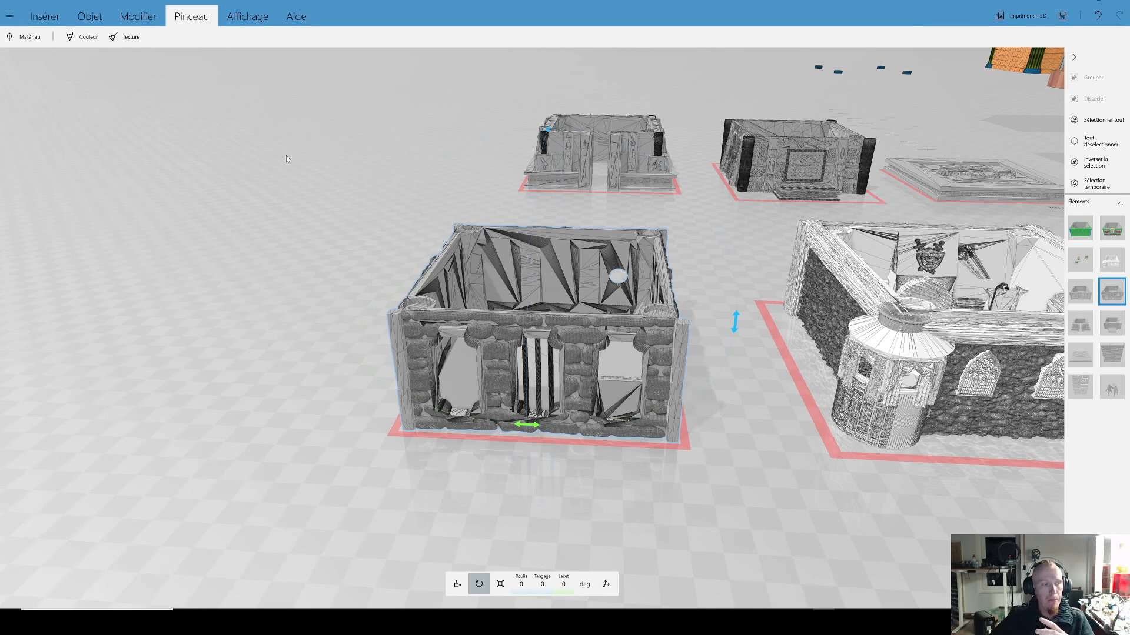
Step: Insert a cylinder into the scene
{"action": "left_click", "coordinate": [45, 16]}
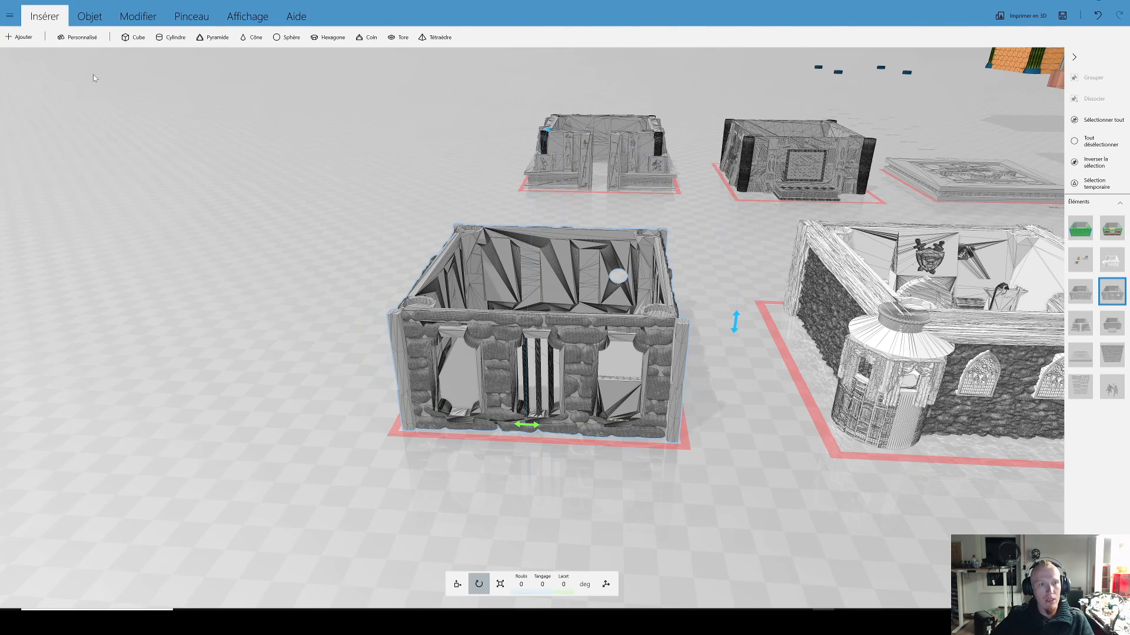
{"action": "left_click", "coordinate": [170, 37]}
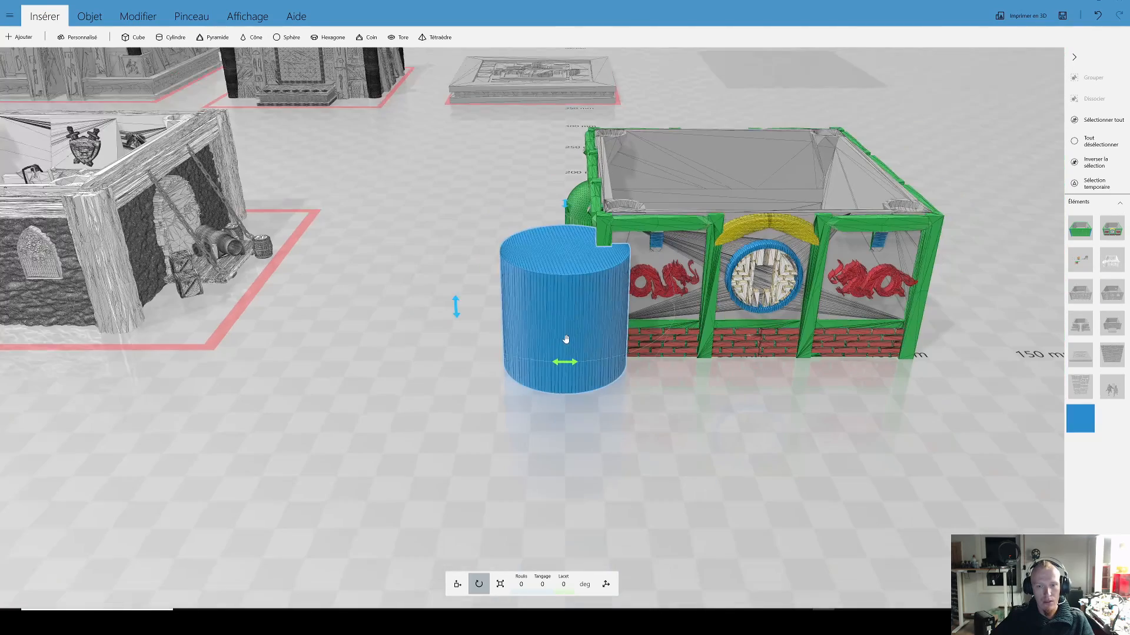
{"action": "left_click_drag", "start_coordinate": [570, 306], "coordinate": [426, 361]}
{"action": "right_click_drag", "start_coordinate": [426, 361], "coordinate": [608, 345]}
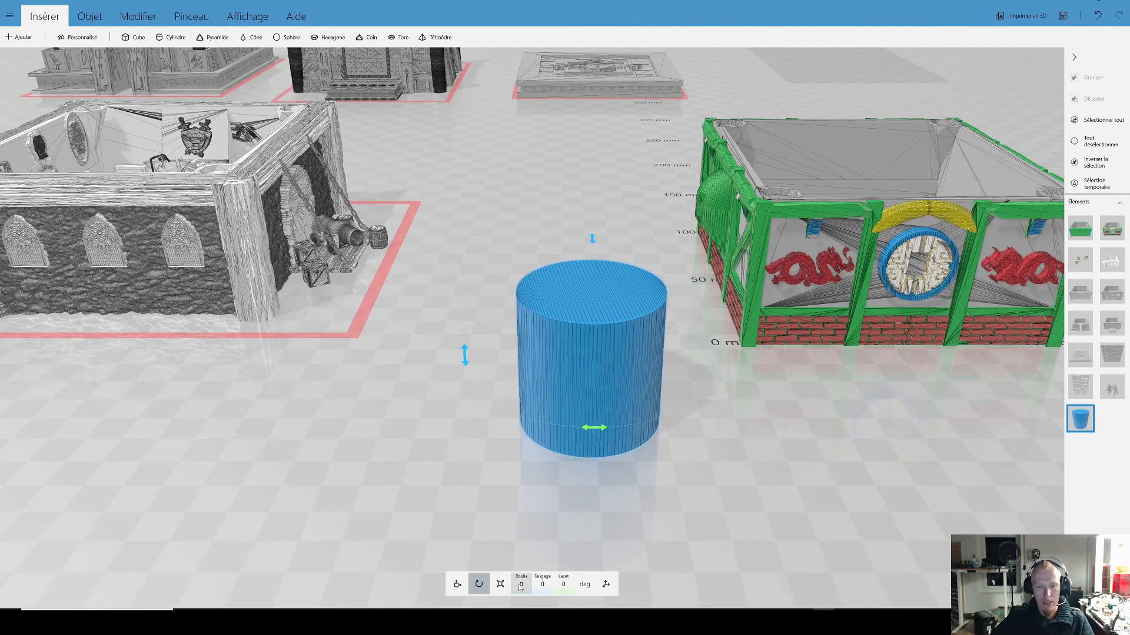
Step: Scale the cylinder to a flat disc with X 10 mm, Y 10 mm and Z 2 mm
{"action": "left_click", "coordinate": [500, 584]}
{"action": "left_click", "coordinate": [521, 585]}
{"action": "type", "text": "10"}
{"action": "key", "text": "Return"}
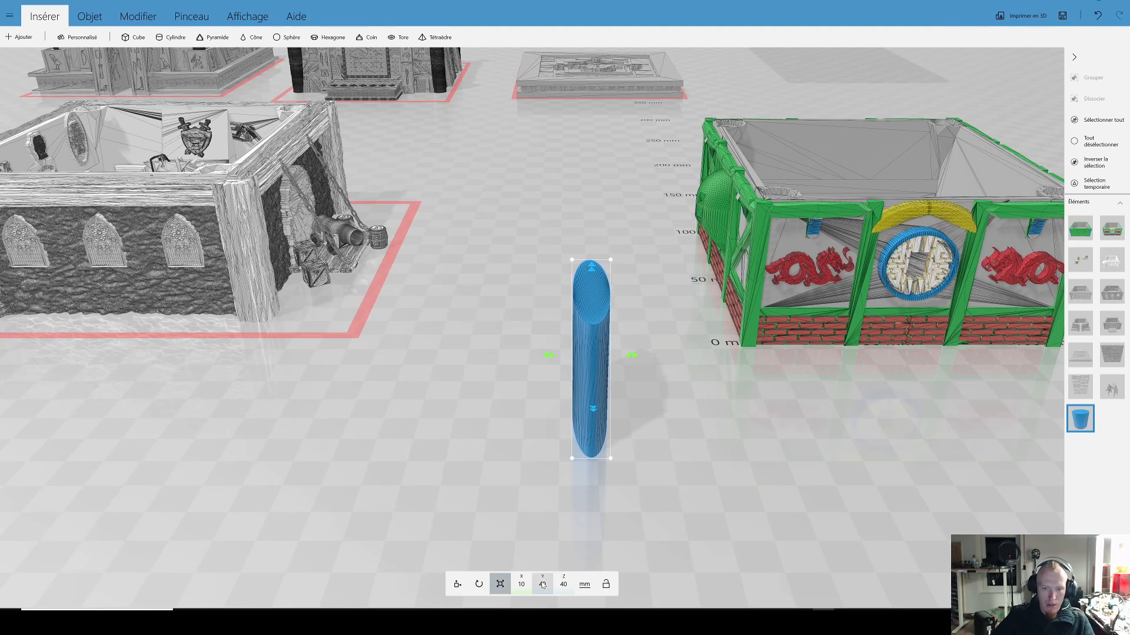
{"action": "left_click", "coordinate": [542, 582]}
{"action": "type", "text": "10"}
{"action": "key", "text": "Return"}
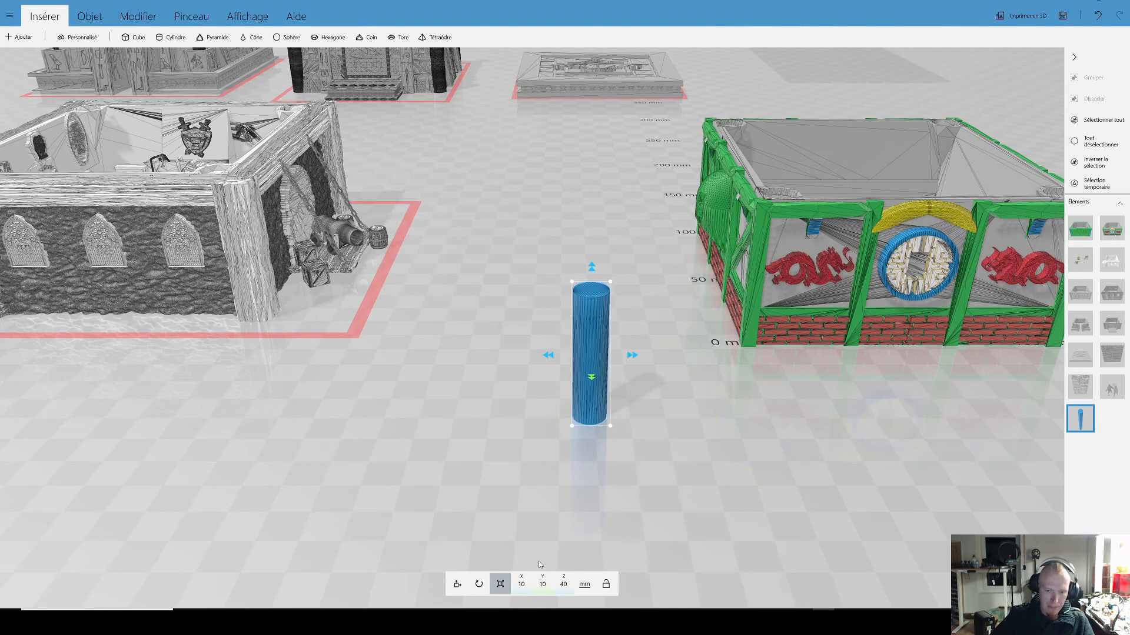
{"action": "left_click", "coordinate": [563, 585]}
{"action": "type", "text": "2"}
{"action": "key", "text": "Return"}
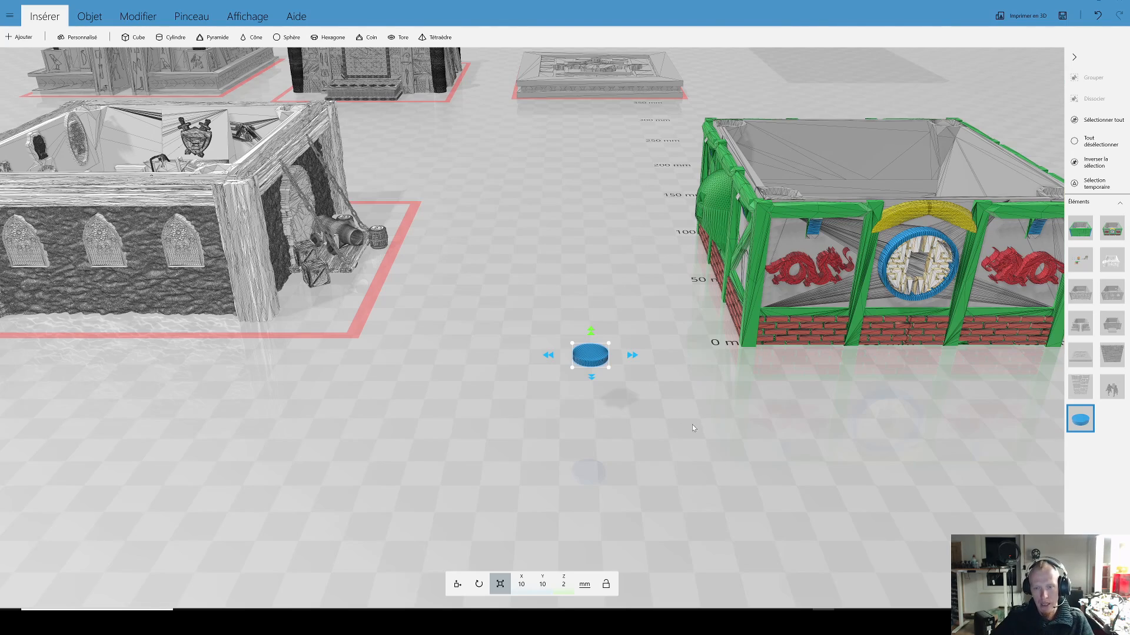
Step: Move the disc over the round recess in the green building's front corner, at X 18.25, Y 9.81, Z 50.68 mm
{"action": "scroll", "coordinate": [692, 425], "scroll_direction": "up", "scroll_amount": 3}
{"action": "right_click_drag", "start_coordinate": [669, 466], "coordinate": [641, 389]}
{"action": "left_click_drag", "start_coordinate": [559, 343], "coordinate": [520, 378]}
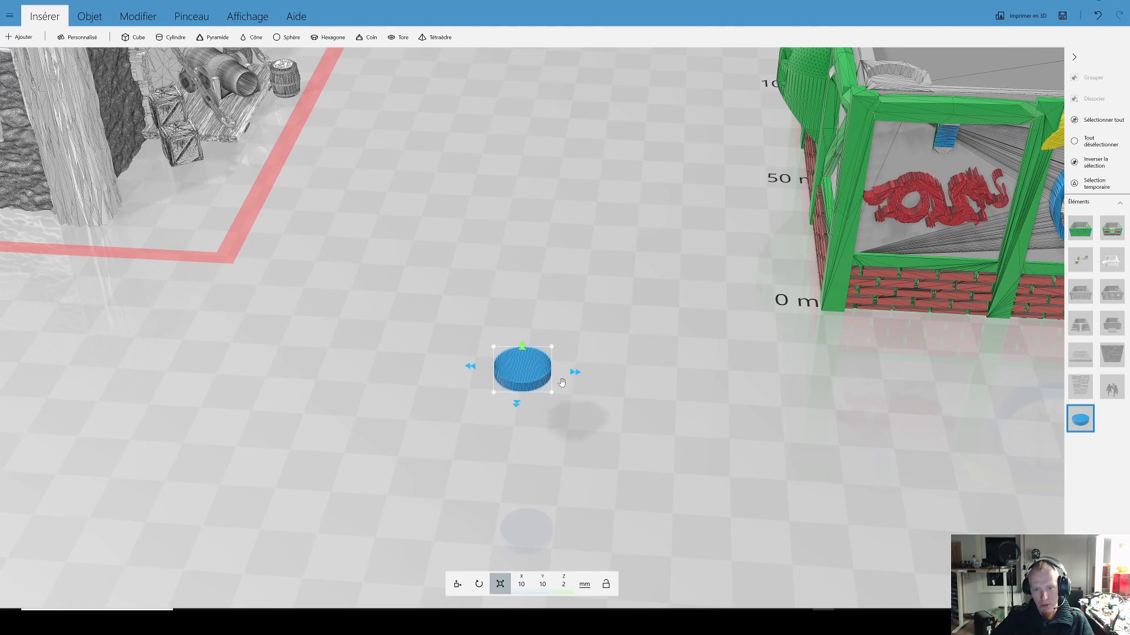
{"action": "scroll", "coordinate": [618, 374], "scroll_direction": "down", "scroll_amount": 3}
{"action": "left_click", "coordinate": [457, 585]}
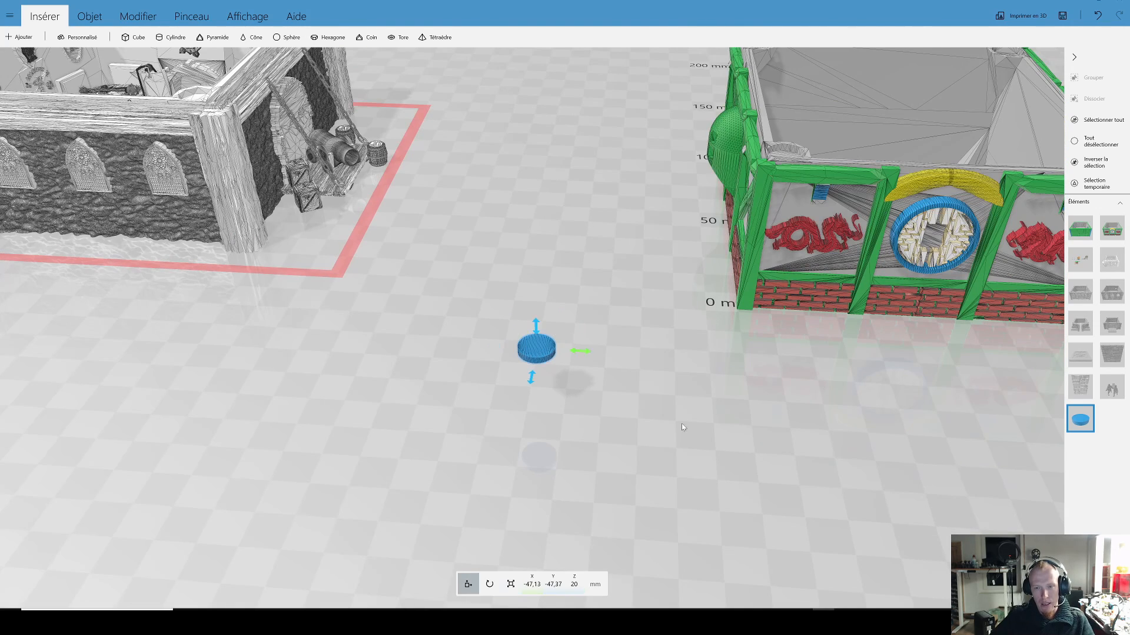
{"action": "right_click_drag", "start_coordinate": [681, 429], "coordinate": [468, 465]}
{"action": "left_click_drag", "start_coordinate": [296, 393], "coordinate": [577, 166]}
{"action": "right_click_drag", "start_coordinate": [577, 166], "coordinate": [606, 230]}
{"action": "scroll", "coordinate": [601, 230], "scroll_direction": "up", "scroll_amount": 4}
{"action": "left_click_drag", "start_coordinate": [602, 273], "coordinate": [604, 322]}
{"action": "scroll", "coordinate": [766, 355], "scroll_direction": "up", "scroll_amount": 6}
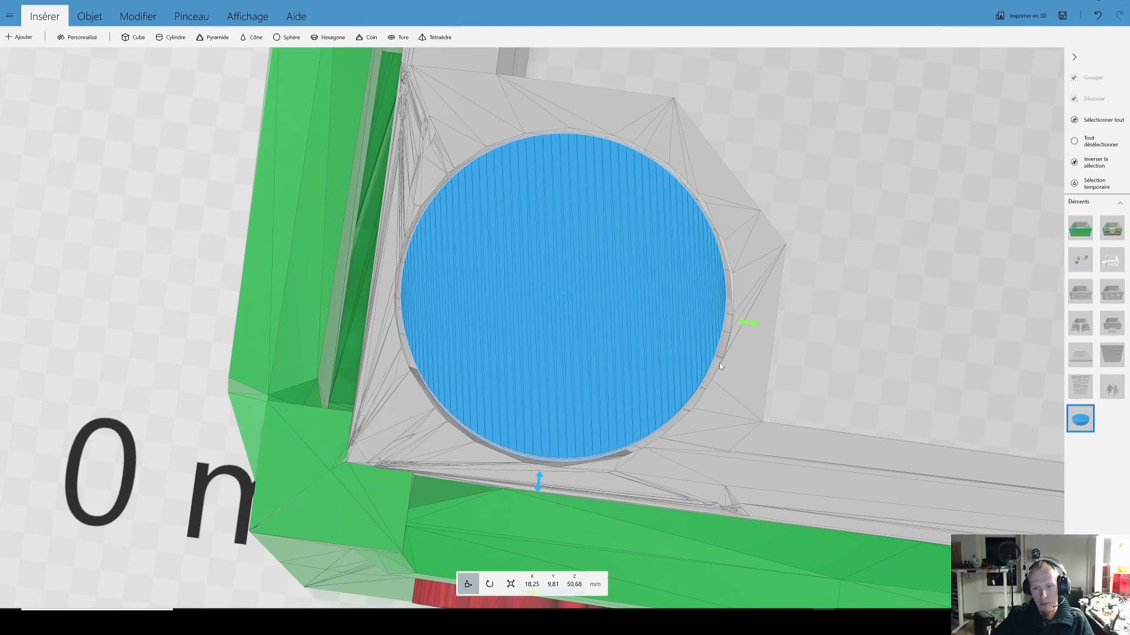
Step: Examine the disc's position in the green building's corner recess and the recesses in the other corners
{"action": "scroll", "coordinate": [719, 363], "scroll_direction": "down", "scroll_amount": 4}
{"action": "scroll", "coordinate": [677, 331], "scroll_direction": "down", "scroll_amount": 4}
{"action": "left_click_drag", "start_coordinate": [652, 323], "coordinate": [705, 271]}
{"action": "scroll", "coordinate": [702, 273], "scroll_direction": "down", "scroll_amount": 3}
{"action": "scroll", "coordinate": [629, 281], "scroll_direction": "down", "scroll_amount": 2}
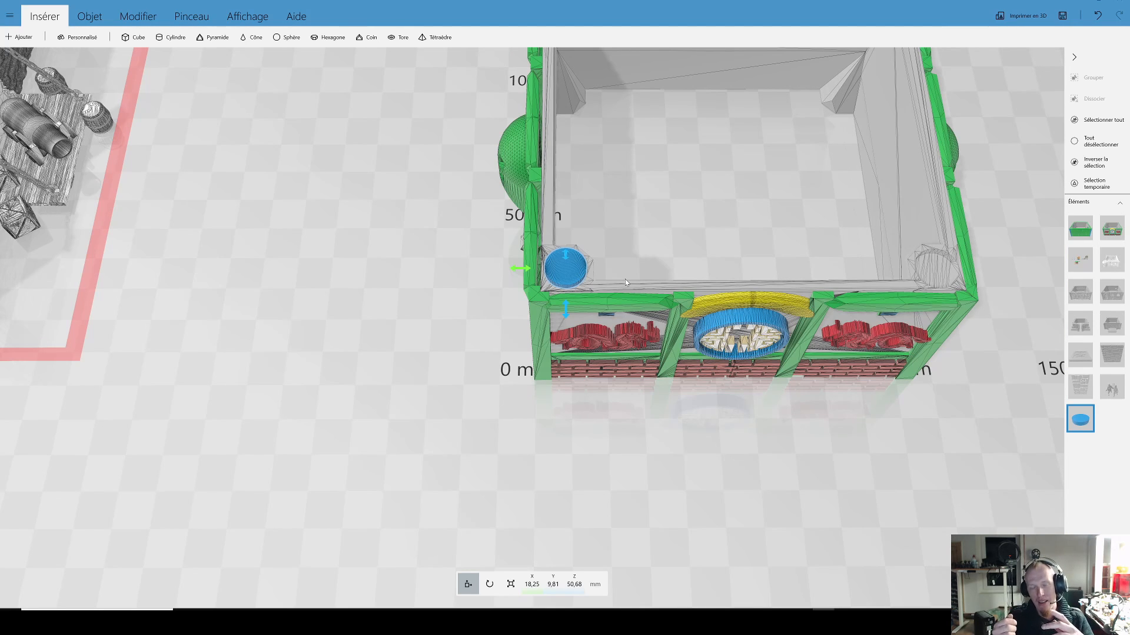
{"action": "scroll", "coordinate": [636, 275], "scroll_direction": "down", "scroll_amount": 2}
{"action": "left_click_drag", "start_coordinate": [634, 257], "coordinate": [608, 250]}
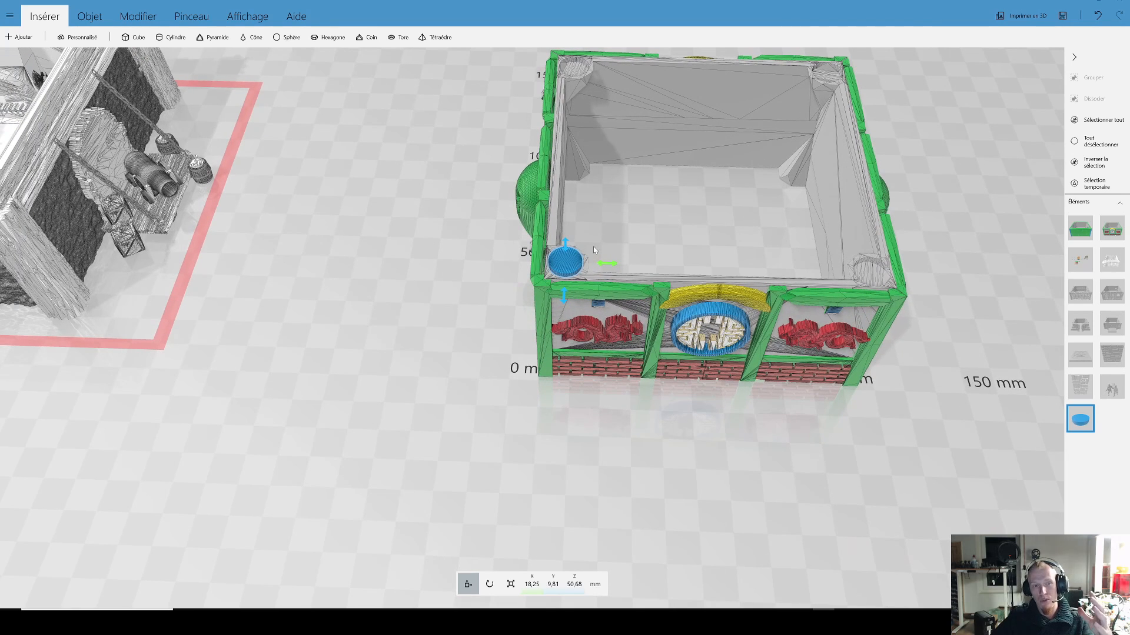
{"action": "scroll", "coordinate": [588, 228], "scroll_direction": "down", "scroll_amount": 1}
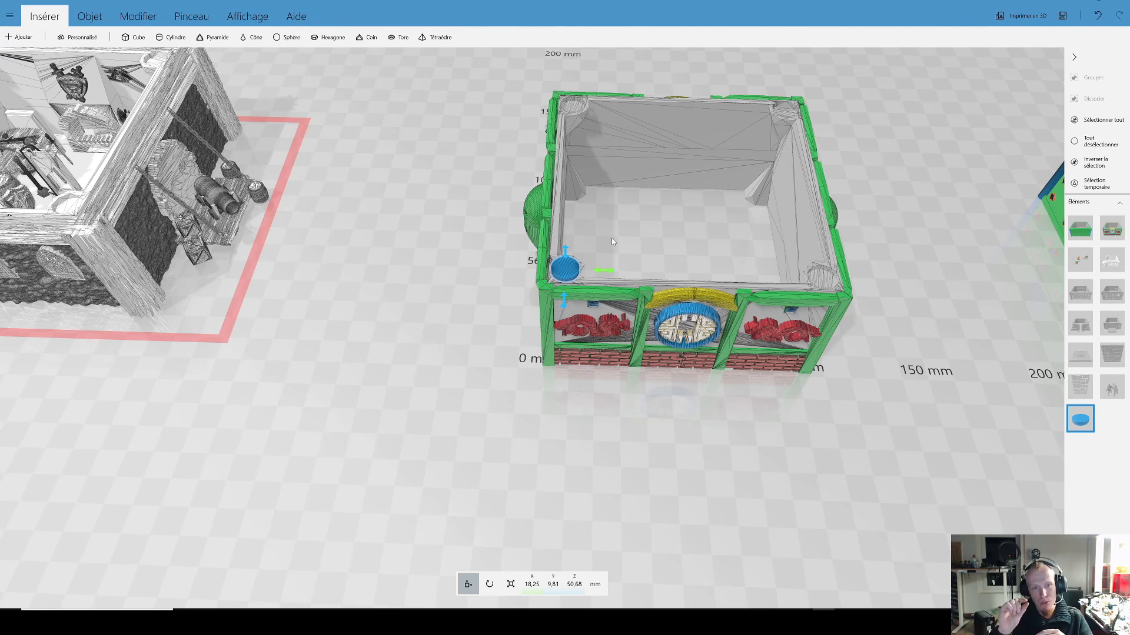
{"action": "scroll", "coordinate": [553, 232], "scroll_direction": "down", "scroll_amount": 3}
{"action": "left_click_drag", "start_coordinate": [429, 287], "coordinate": [457, 277]}
{"action": "mouse_move", "coordinate": [456, 277]}
{"action": "right_mouse_down"}
{"action": "mouse_move", "coordinate": [565, 263]}
{"action": "mouse_move", "coordinate": [464, 273]}
{"action": "right_mouse_up"}
{"action": "scroll", "coordinate": [463, 274], "scroll_direction": "up", "scroll_amount": 3}
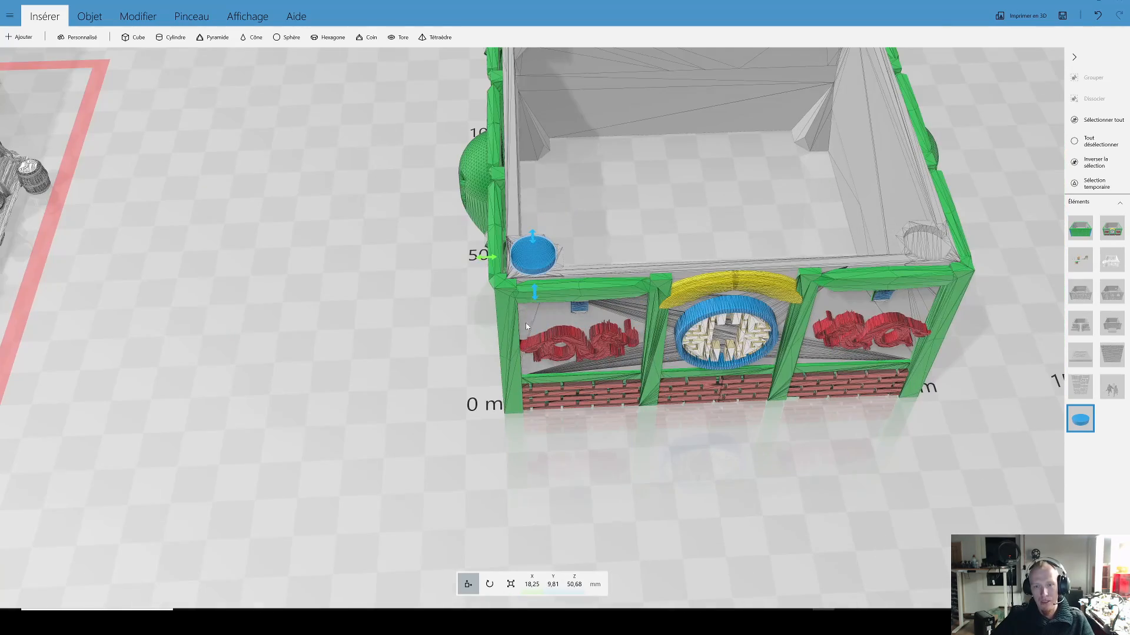
Step: Set the disc's X size to 10.4 mm
{"action": "left_click", "coordinate": [511, 584]}
{"action": "left_click_drag", "start_coordinate": [532, 500], "coordinate": [540, 414]}
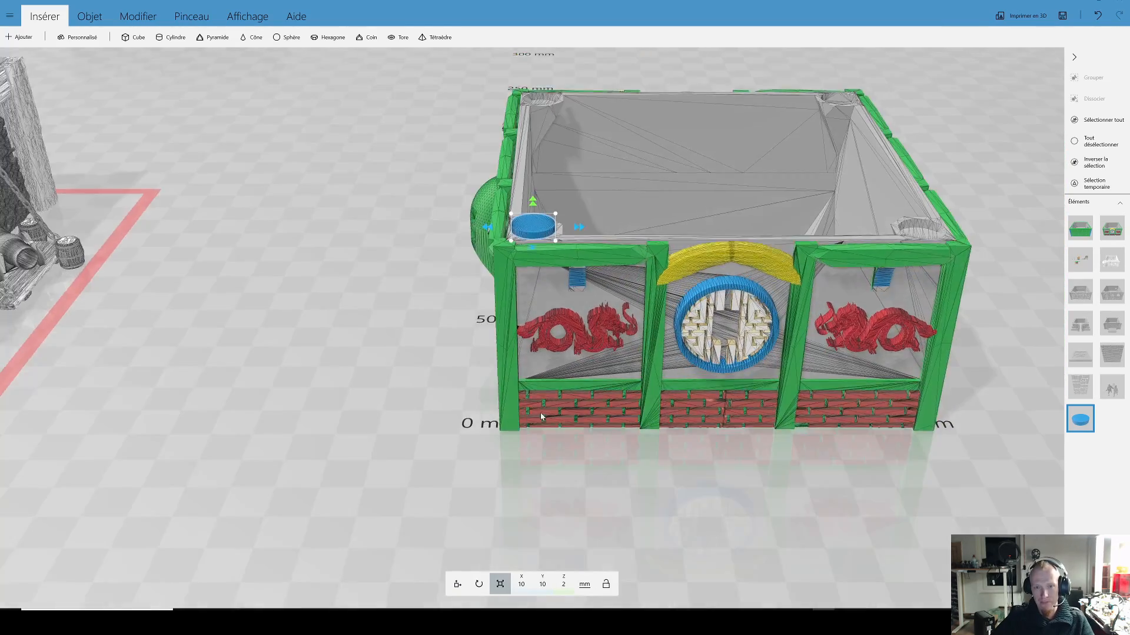
{"action": "right_click_drag", "start_coordinate": [562, 285], "coordinate": [556, 364]}
{"action": "left_click_drag", "start_coordinate": [427, 423], "coordinate": [433, 367]}
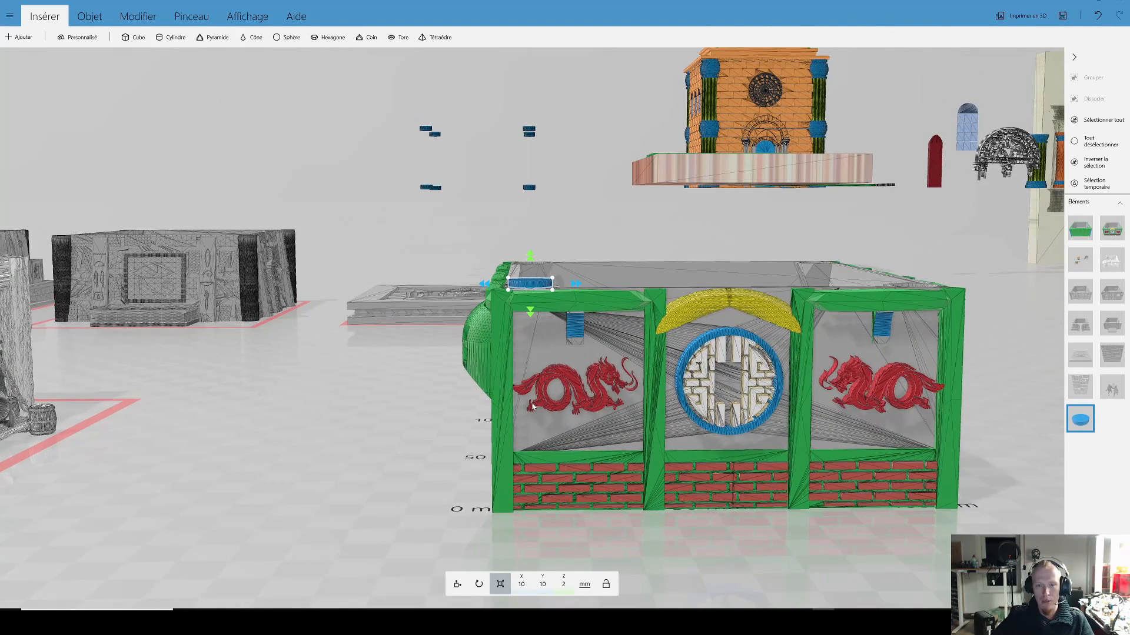
{"action": "scroll", "coordinate": [449, 320], "scroll_direction": "up", "scroll_amount": 2}
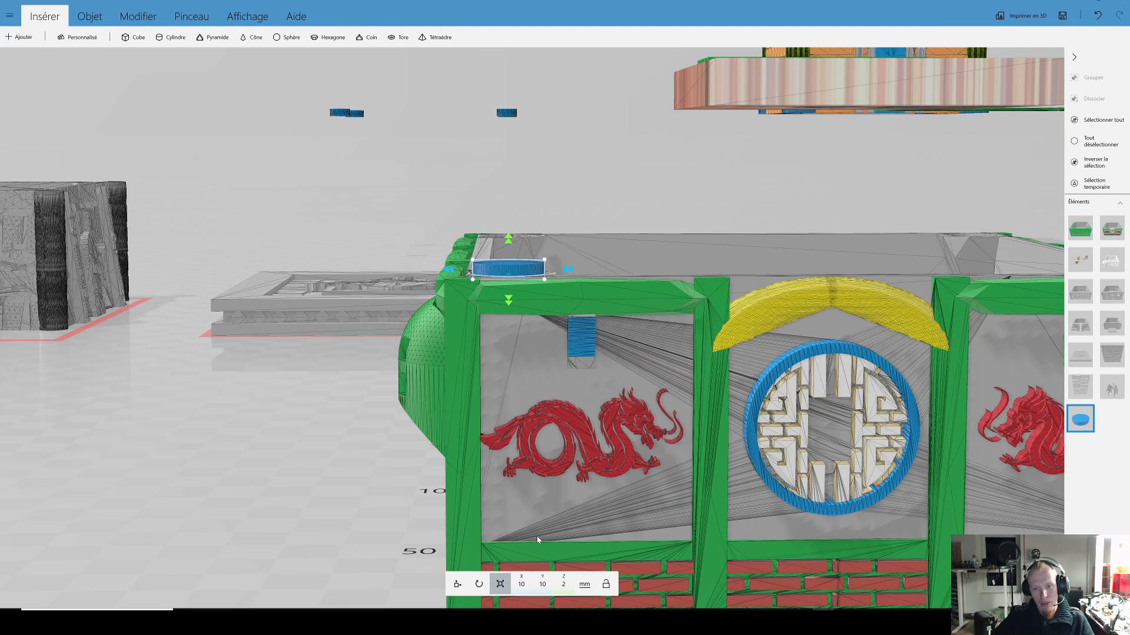
{"action": "left_click", "coordinate": [563, 584]}
{"action": "left_click", "coordinate": [523, 591]}
{"action": "left_click", "coordinate": [523, 590]}
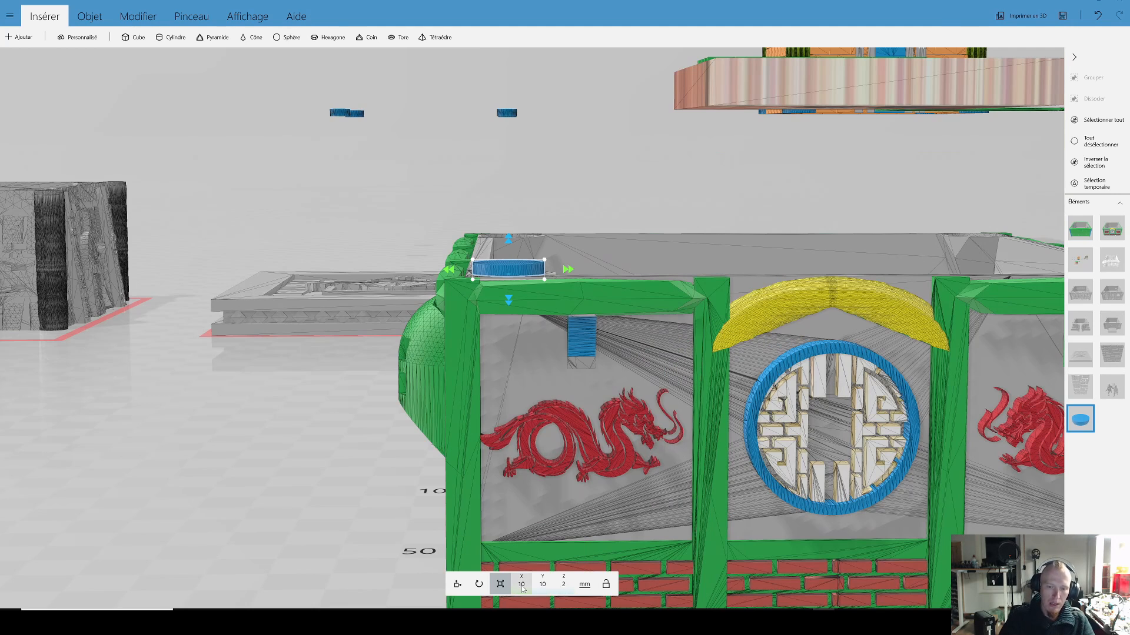
{"action": "left_click", "coordinate": [522, 589]}
{"action": "type", "text": ",4"}
{"action": "key", "text": "Tab"}
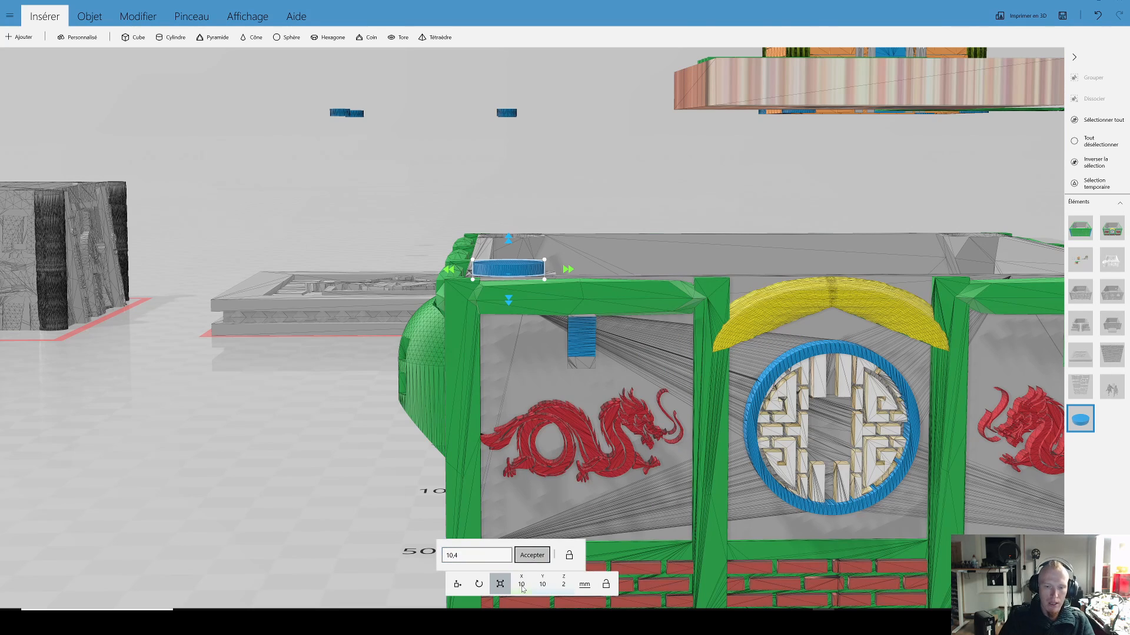
{"action": "left_click", "coordinate": [533, 558]}
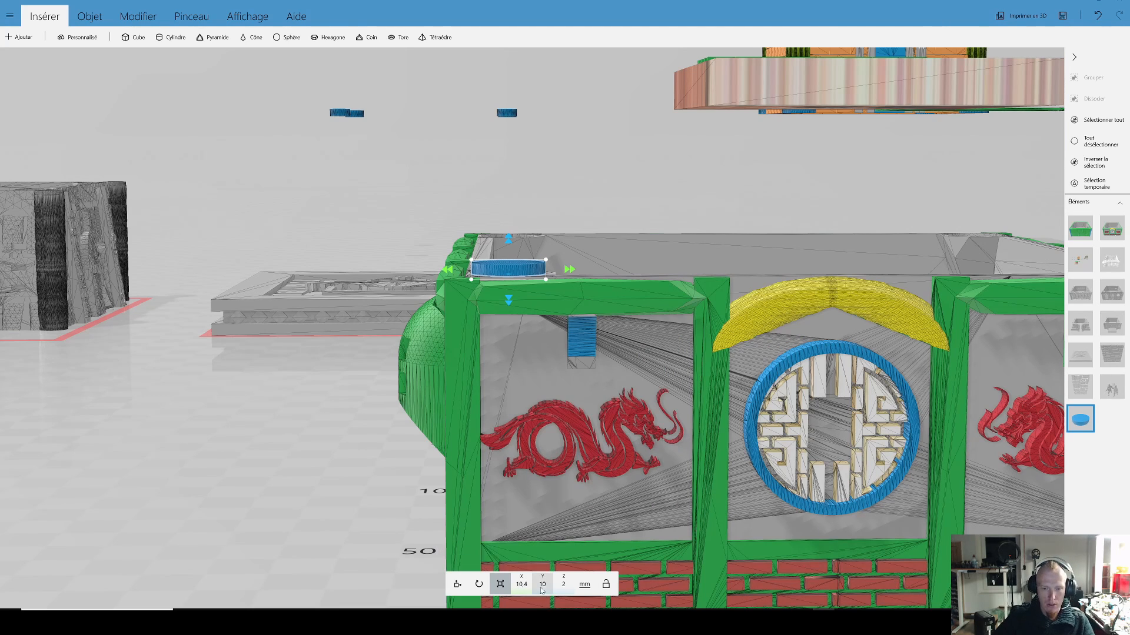
Step: Set the disc's Y size to 10.4 mm and its Z size to 2.1 mm
{"action": "left_click", "coordinate": [540, 587]}
{"action": "type", "text": ",4"}
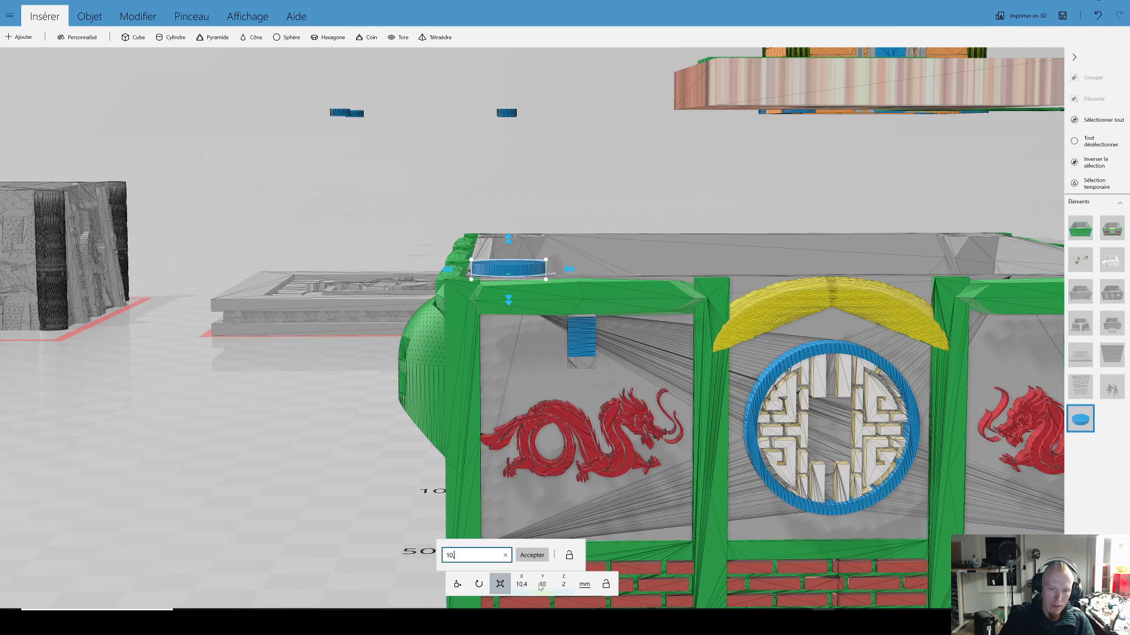
{"action": "key", "text": "Return"}
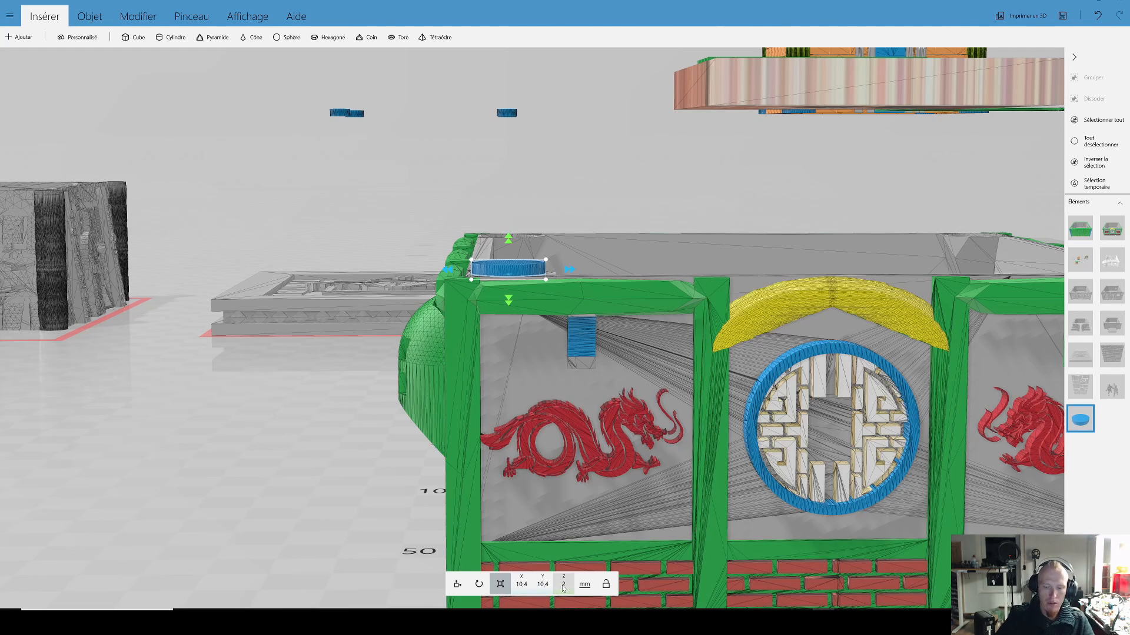
{"action": "left_click", "coordinate": [563, 585]}
{"action": "type", "text": ","}
{"action": "key", "text": "Return"}
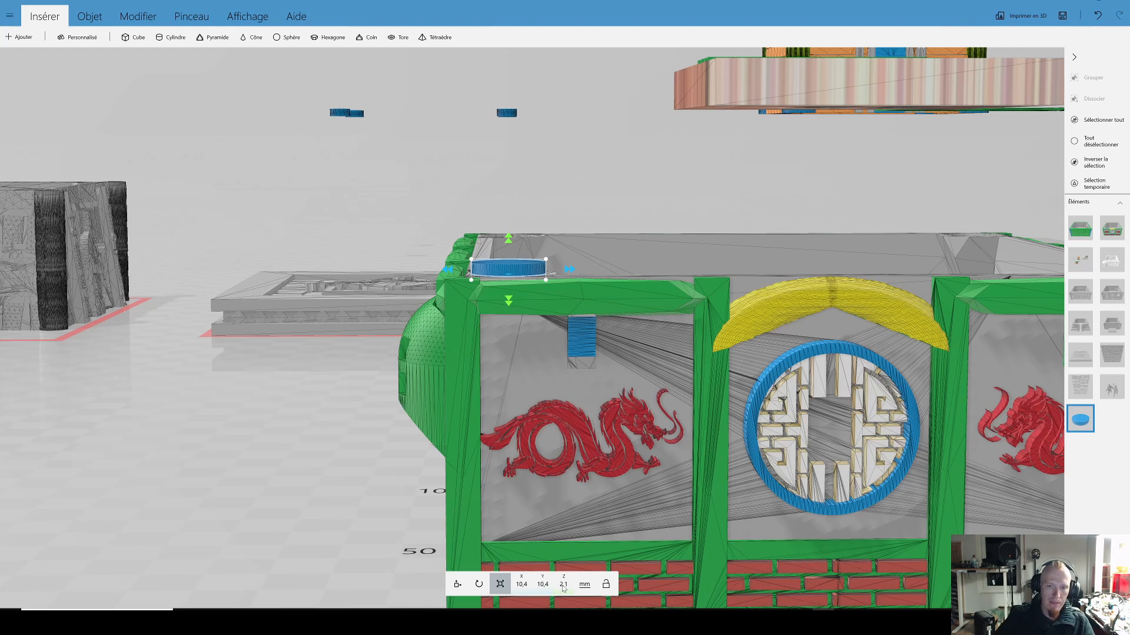
{"action": "left_click_drag", "start_coordinate": [615, 242], "coordinate": [591, 329]}
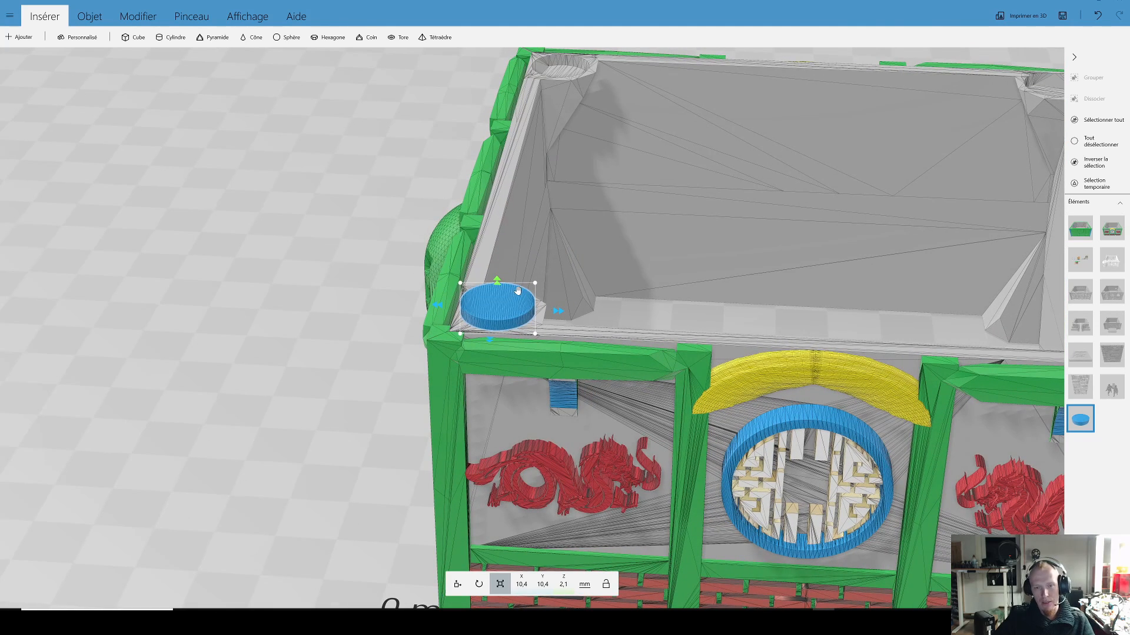
Step: Lower the disc into the round recess in the green building's front corner, to Z 49.08 mm
{"action": "left_click", "coordinate": [457, 584]}
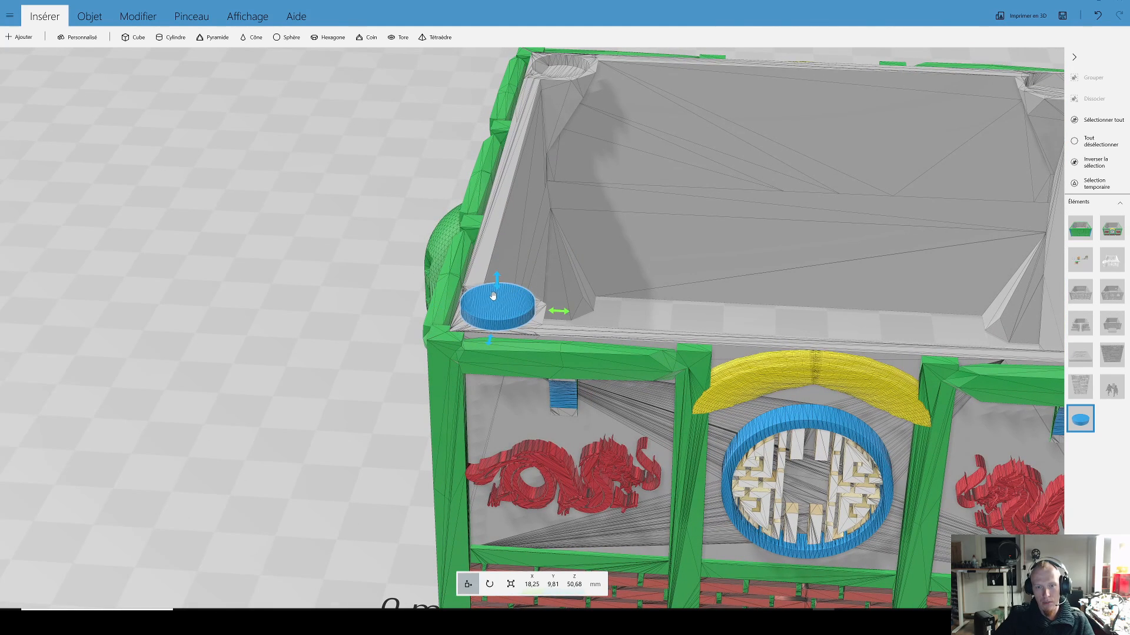
{"action": "left_click_drag", "start_coordinate": [496, 288], "coordinate": [497, 297]}
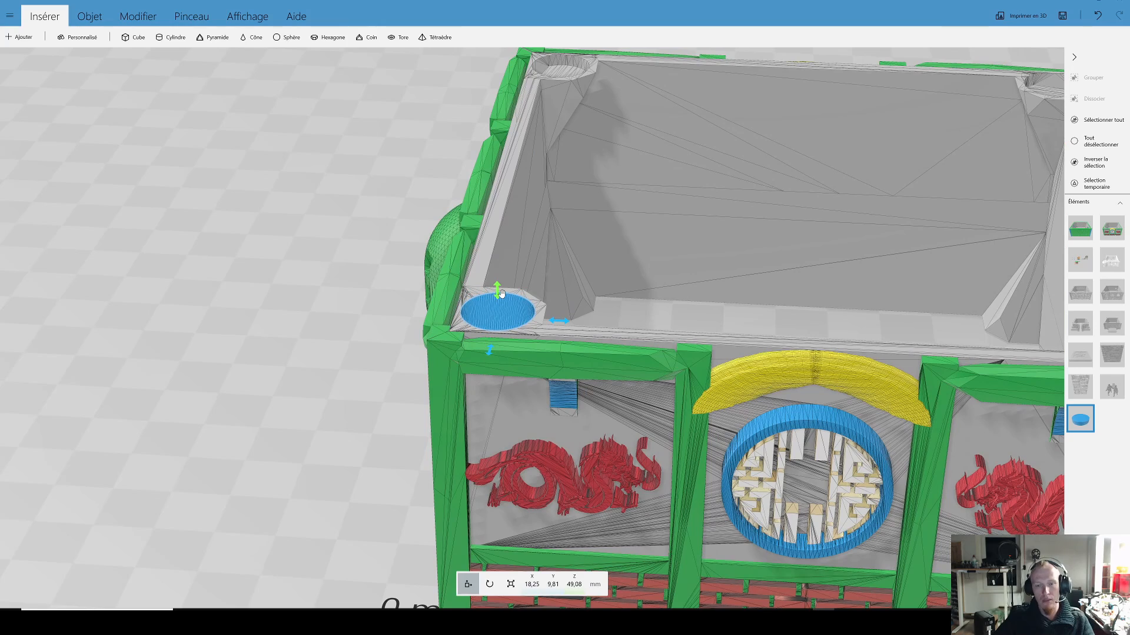
{"action": "left_click", "coordinate": [511, 584]}
{"action": "left_click_drag", "start_coordinate": [484, 417], "coordinate": [532, 390]}
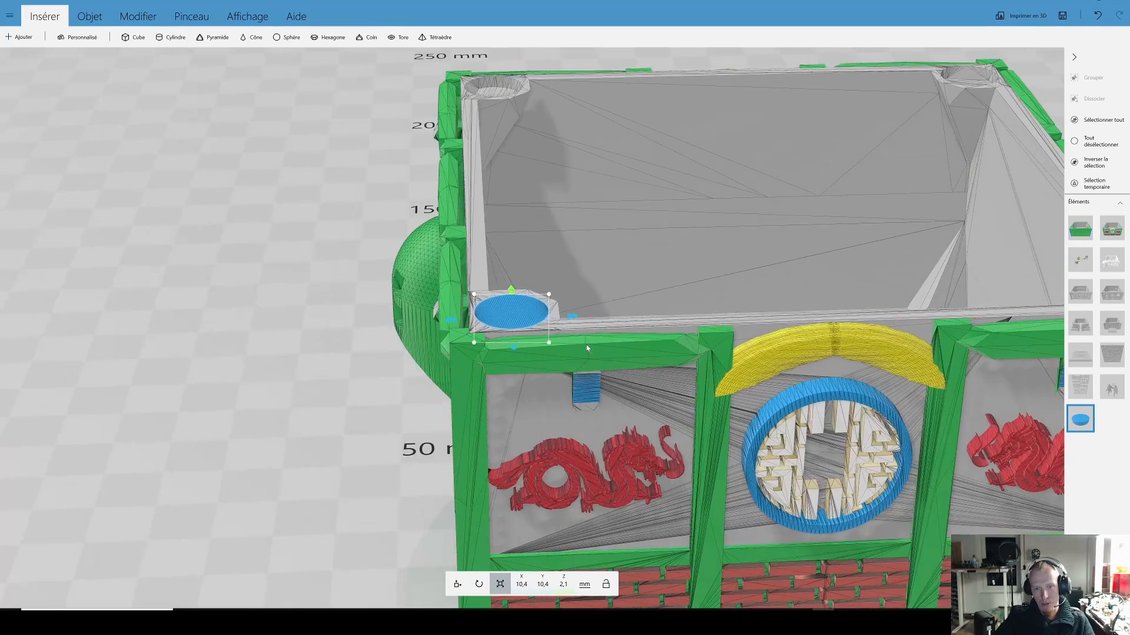
{"action": "scroll", "coordinate": [583, 330], "scroll_direction": "up", "scroll_amount": 5}
{"action": "scroll", "coordinate": [577, 318], "scroll_direction": "up", "scroll_amount": 3}
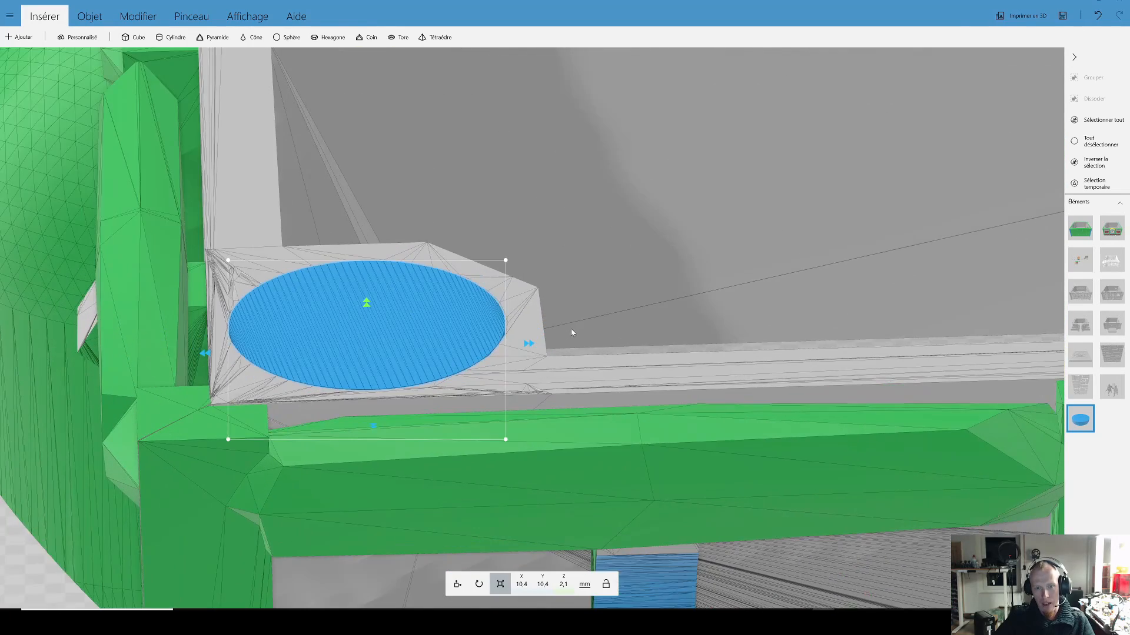
Step: Move the disc out of the recess onto the green front beam beside it, at about X 27.81, Y 4.82 mm
{"action": "left_click_drag", "start_coordinate": [424, 312], "coordinate": [667, 366]}
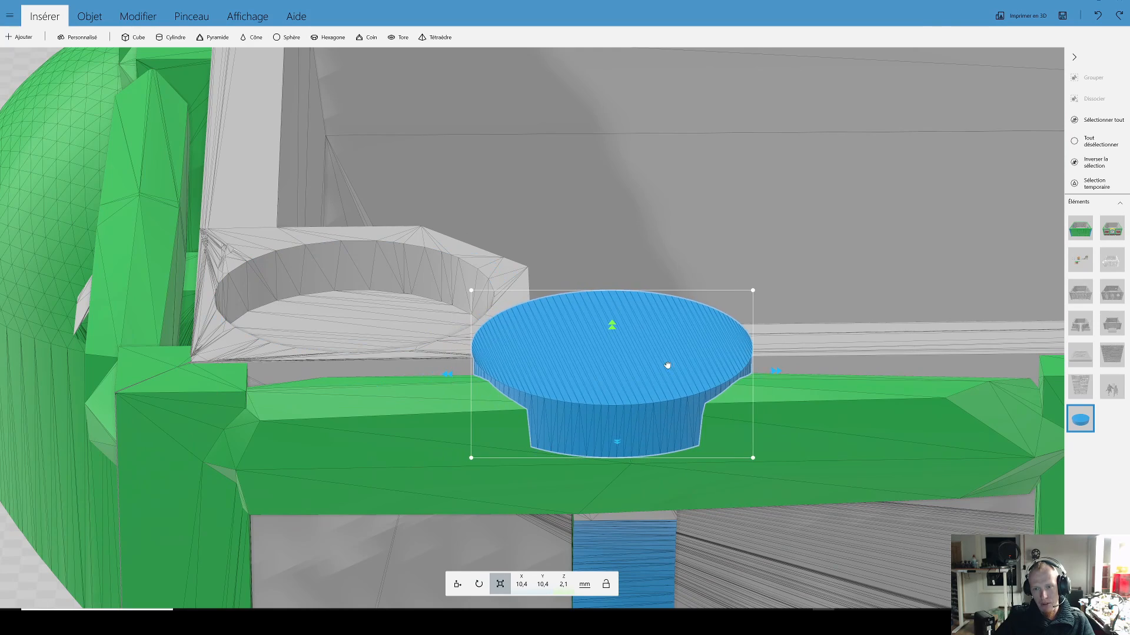
{"action": "left_click_drag", "start_coordinate": [783, 343], "coordinate": [636, 316]}
{"action": "scroll", "coordinate": [637, 317], "scroll_direction": "up", "scroll_amount": 2}
{"action": "scroll", "coordinate": [637, 319], "scroll_direction": "up", "scroll_amount": 2}
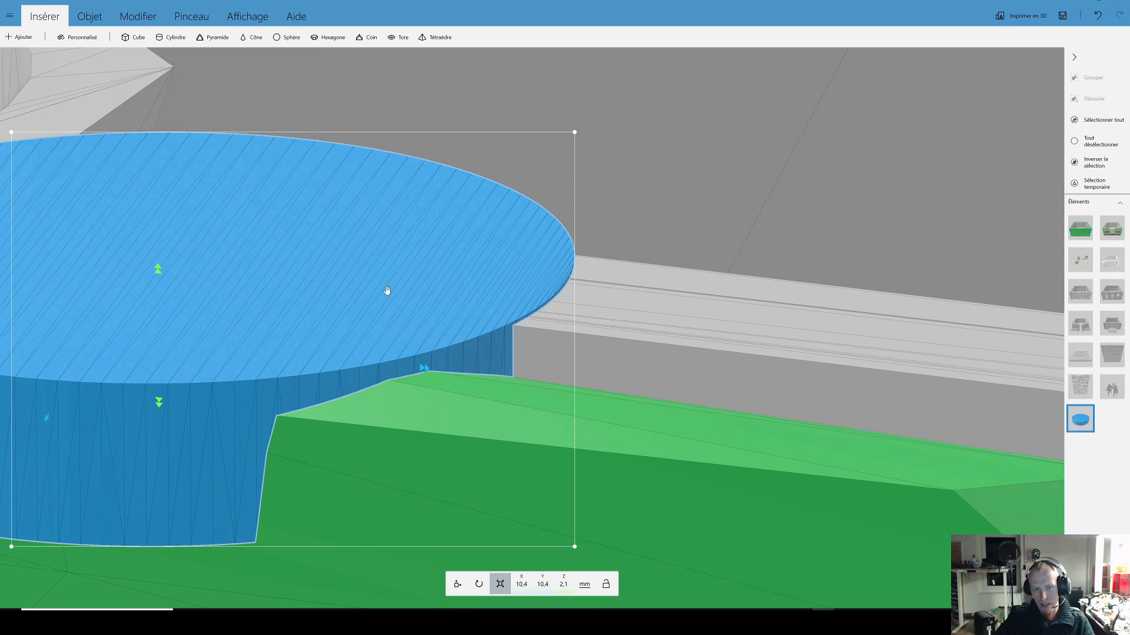
{"action": "left_click", "coordinate": [458, 584]}
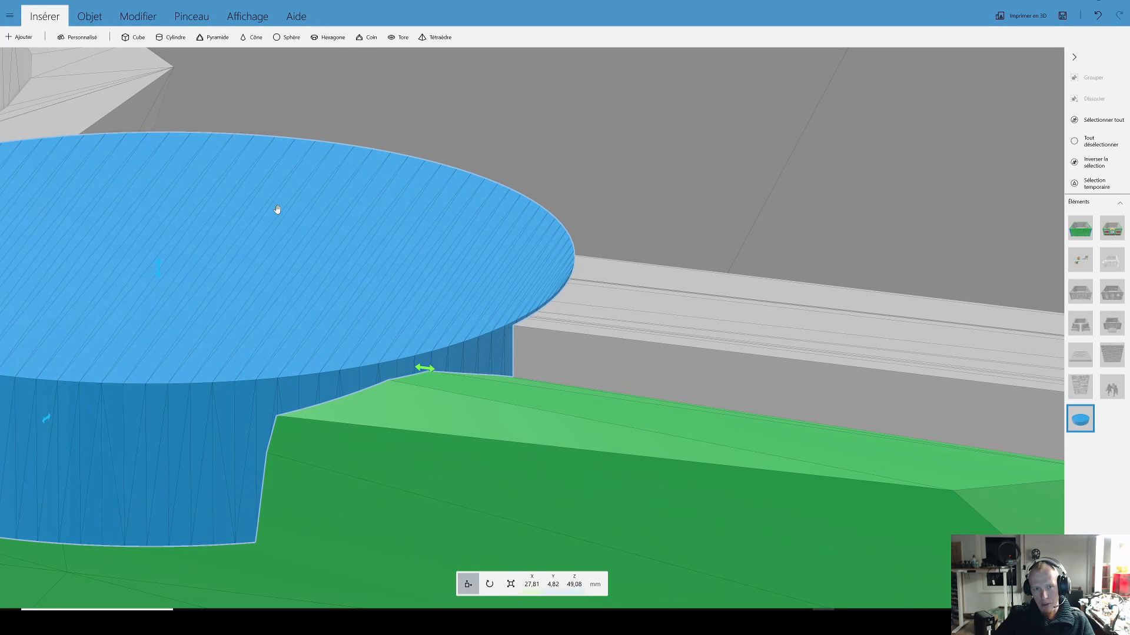
Step: Stretch the disc upward to a Z size of about 3.91 mm, keeping its X and Y sizes
{"action": "scroll", "coordinate": [266, 215], "scroll_direction": "down", "scroll_amount": 1}
{"action": "left_click_drag", "start_coordinate": [241, 263], "coordinate": [243, 261]}
{"action": "left_click", "coordinate": [638, 323]}
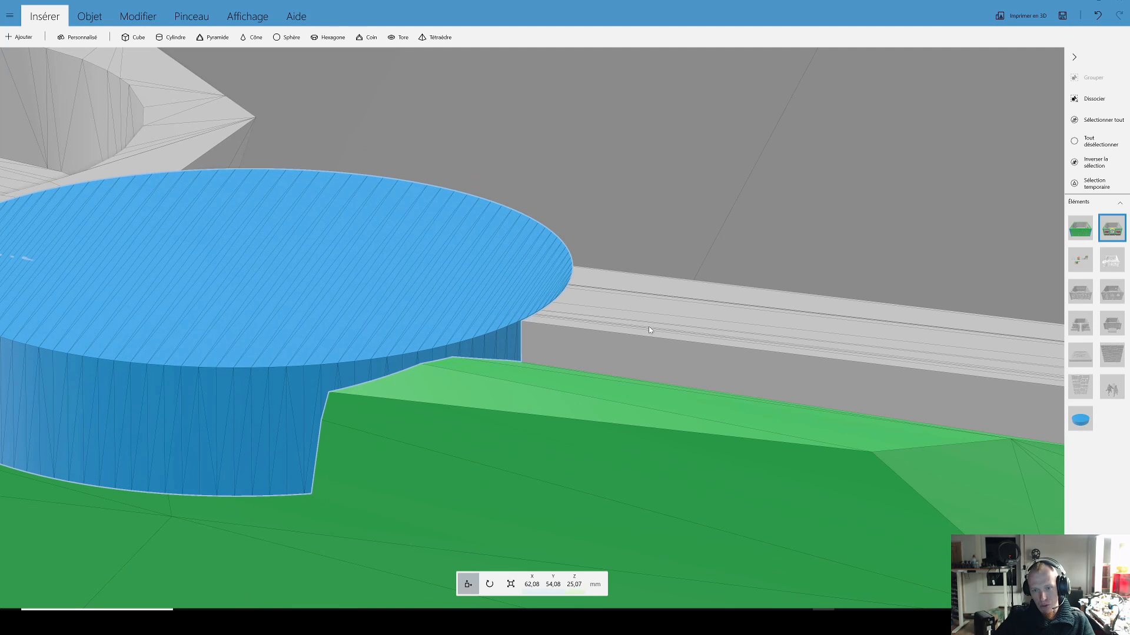
{"action": "scroll", "coordinate": [602, 311], "scroll_direction": "down", "scroll_amount": 2}
{"action": "left_click", "coordinate": [383, 280]}
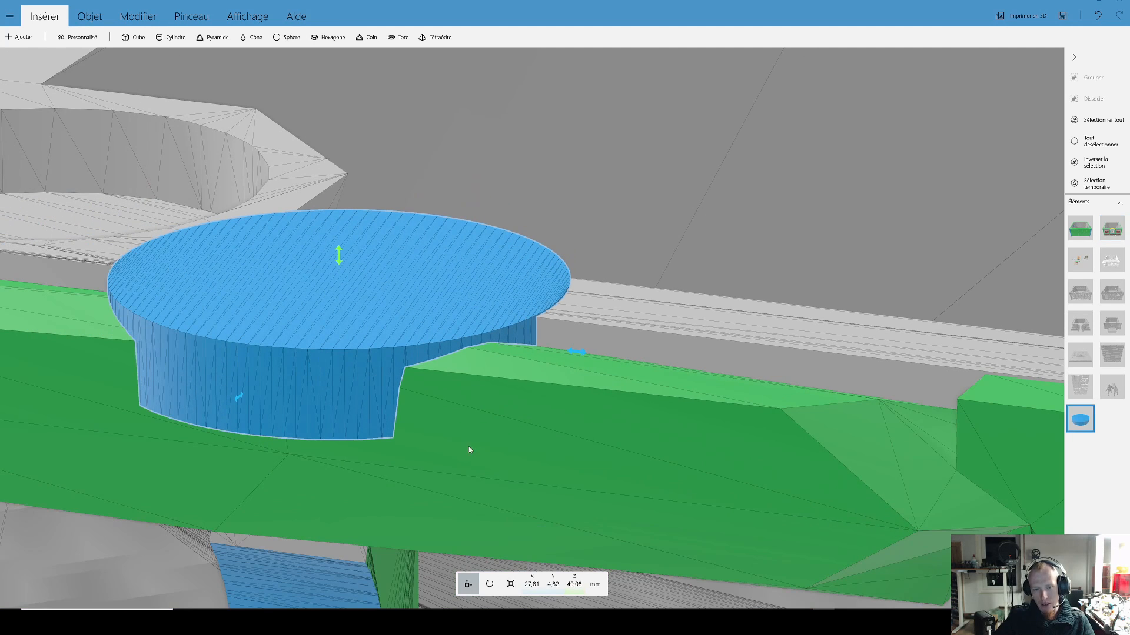
{"action": "right_click_drag", "start_coordinate": [465, 482], "coordinate": [523, 468]}
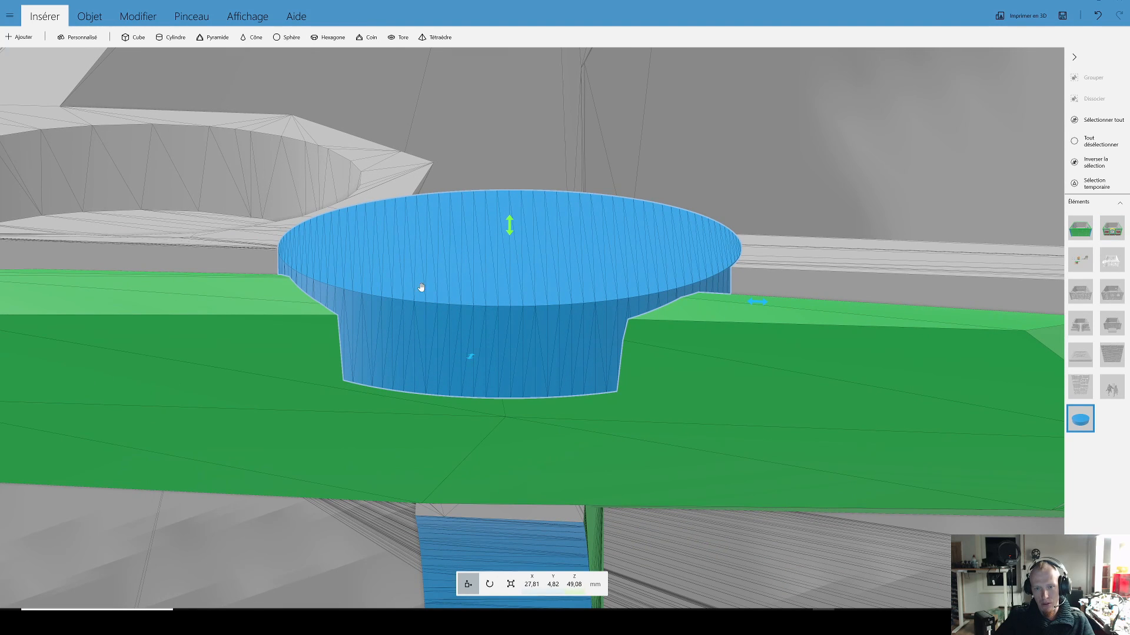
{"action": "left_click", "coordinate": [510, 584]}
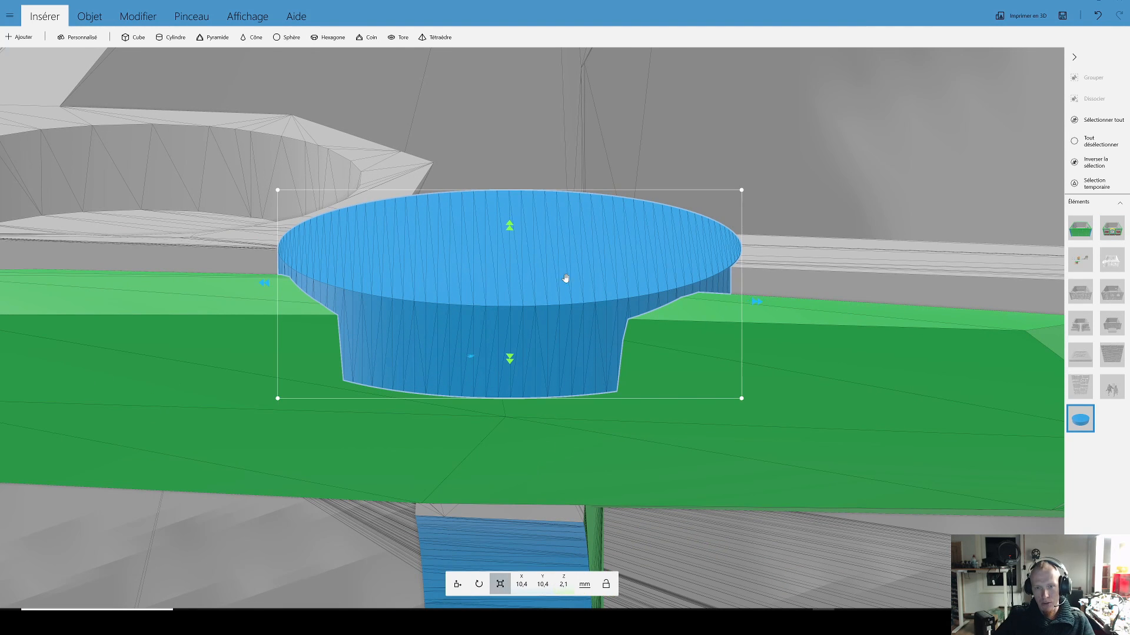
{"action": "left_click_drag", "start_coordinate": [510, 230], "coordinate": [510, 148]}
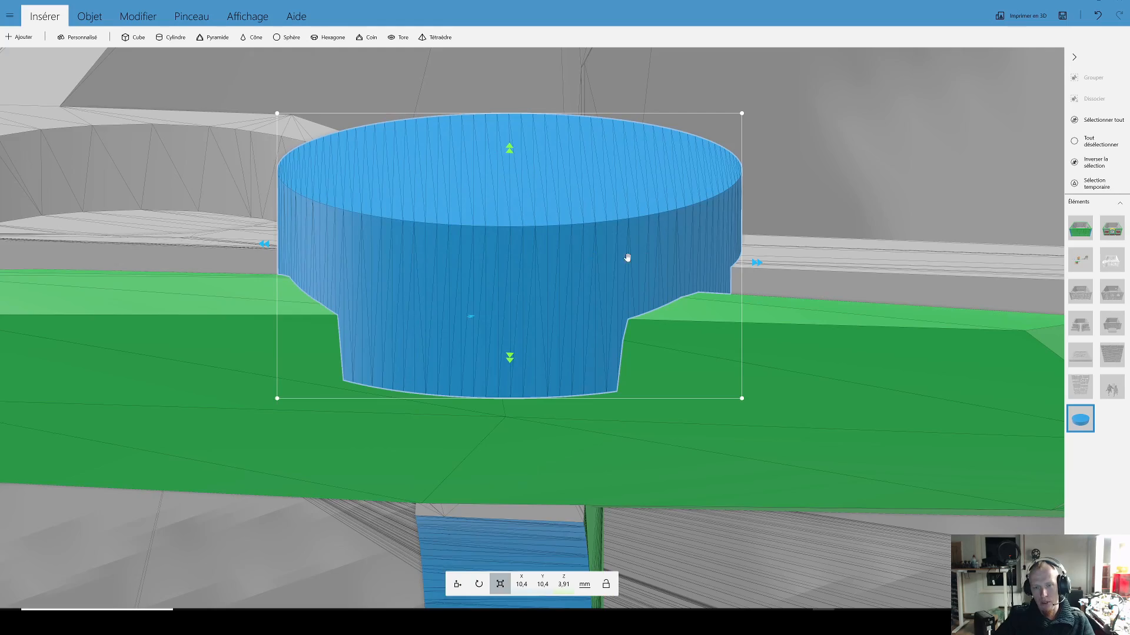
Step: Delete the disc from the scene
{"action": "scroll", "coordinate": [582, 318], "scroll_direction": "down", "scroll_amount": 5}
{"action": "scroll", "coordinate": [460, 354], "scroll_direction": "down", "scroll_amount": 5}
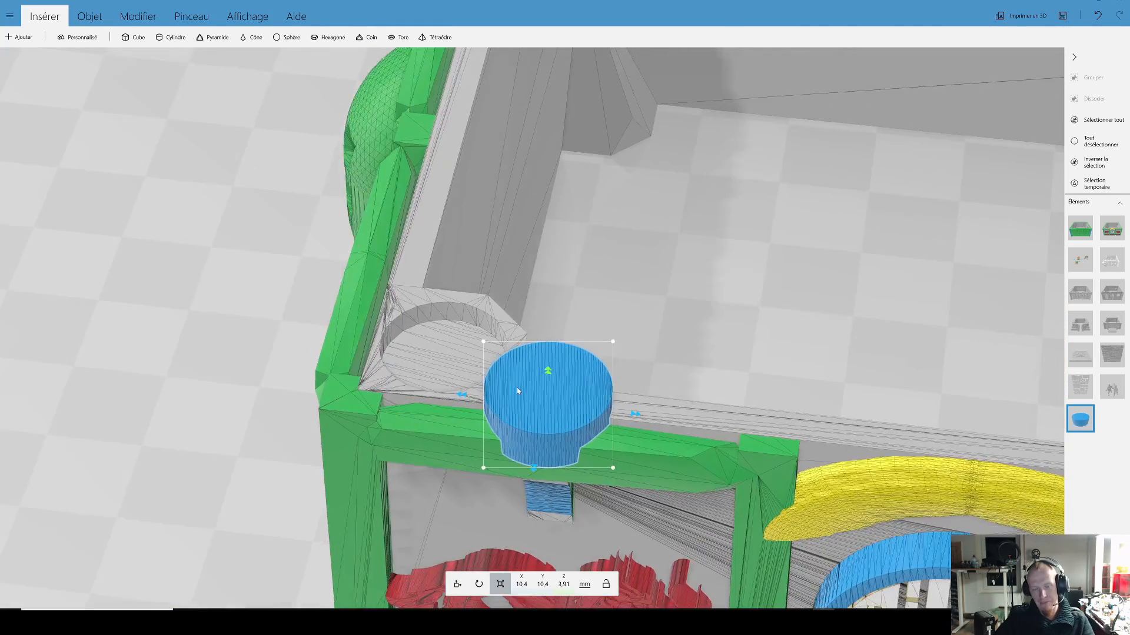
{"action": "left_click", "coordinate": [292, 351]}
{"action": "scroll", "coordinate": [477, 339], "scroll_direction": "down", "scroll_amount": 6}
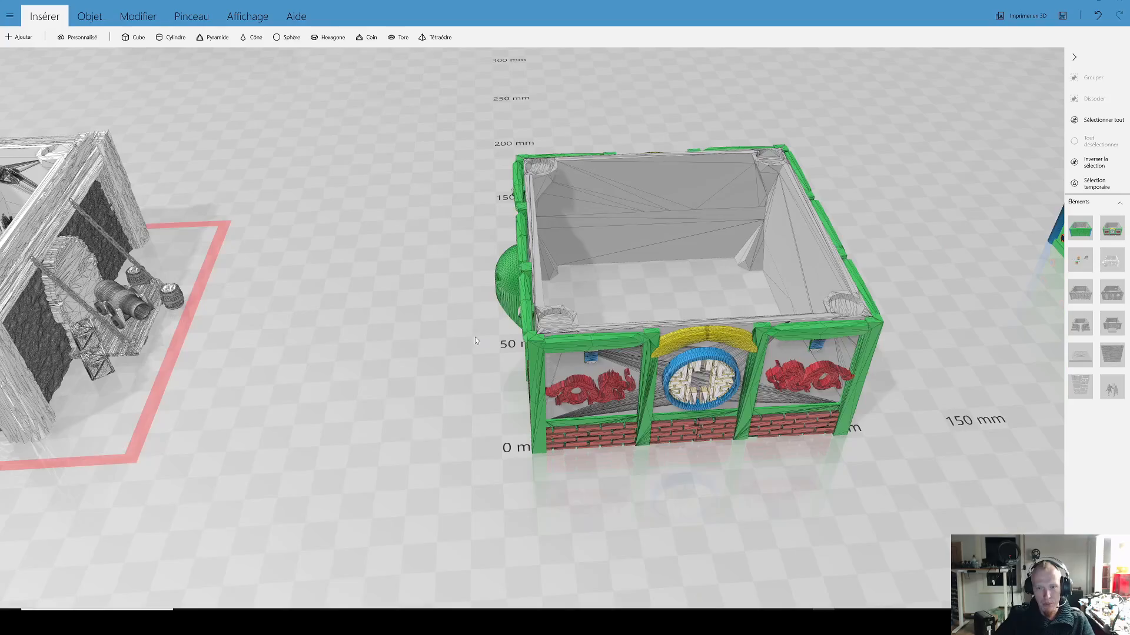
Step: Examine the white-beamed building with the round turret, including its arched-window side and its cannon side
{"action": "right_click_drag", "start_coordinate": [201, 397], "coordinate": [824, 362]}
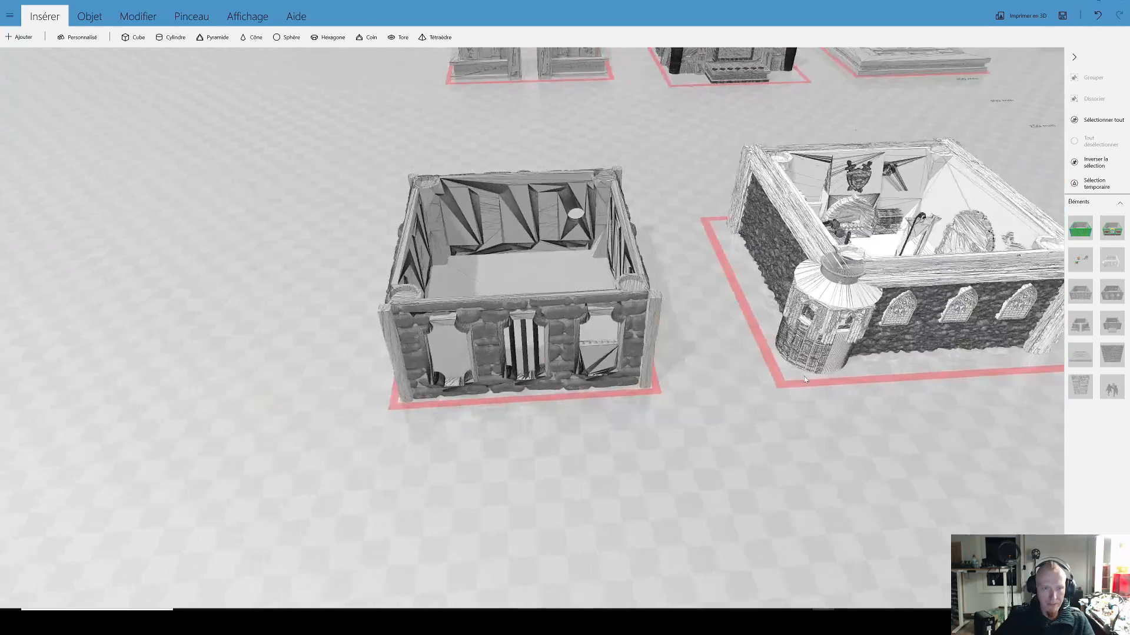
{"action": "scroll", "coordinate": [553, 306], "scroll_direction": "up", "scroll_amount": 5}
{"action": "left_click", "coordinate": [532, 375]}
{"action": "right_click_drag", "start_coordinate": [750, 417], "coordinate": [372, 471]}
{"action": "left_click", "coordinate": [789, 377]}
{"action": "left_click_drag", "start_coordinate": [814, 433], "coordinate": [715, 479]}
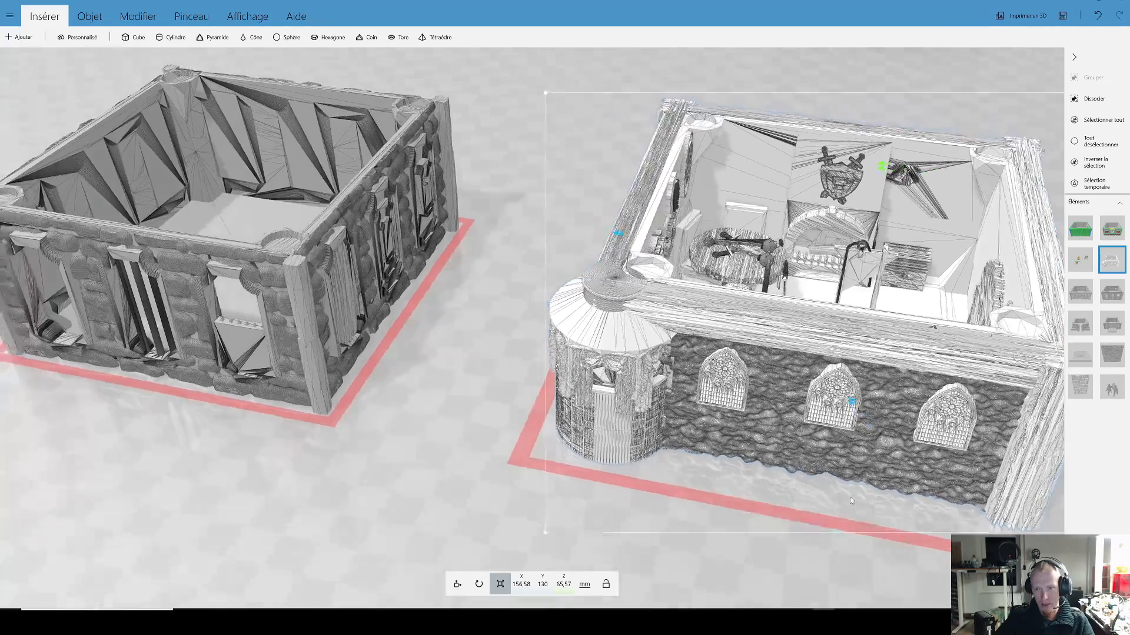
{"action": "right_click_drag", "start_coordinate": [850, 496], "coordinate": [532, 443]}
{"action": "scroll", "coordinate": [629, 403], "scroll_direction": "down", "scroll_amount": 3}
{"action": "left_click_drag", "start_coordinate": [642, 489], "coordinate": [889, 386]}
{"action": "scroll", "coordinate": [666, 404], "scroll_direction": "up", "scroll_amount": 3}
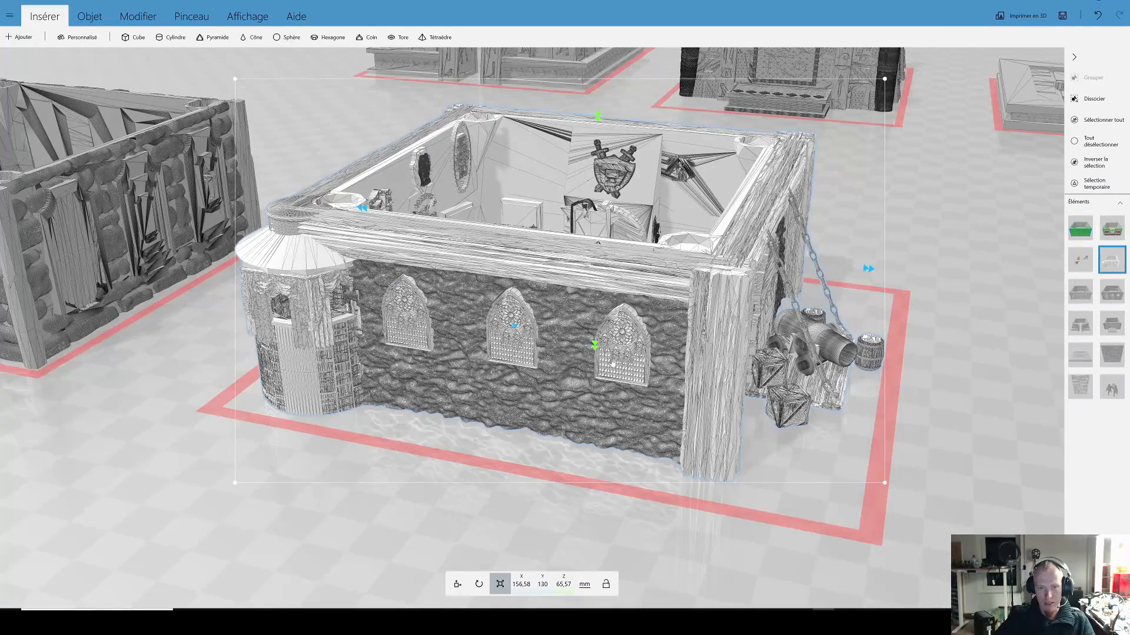
{"action": "scroll", "coordinate": [612, 363], "scroll_direction": "down", "scroll_amount": 2}
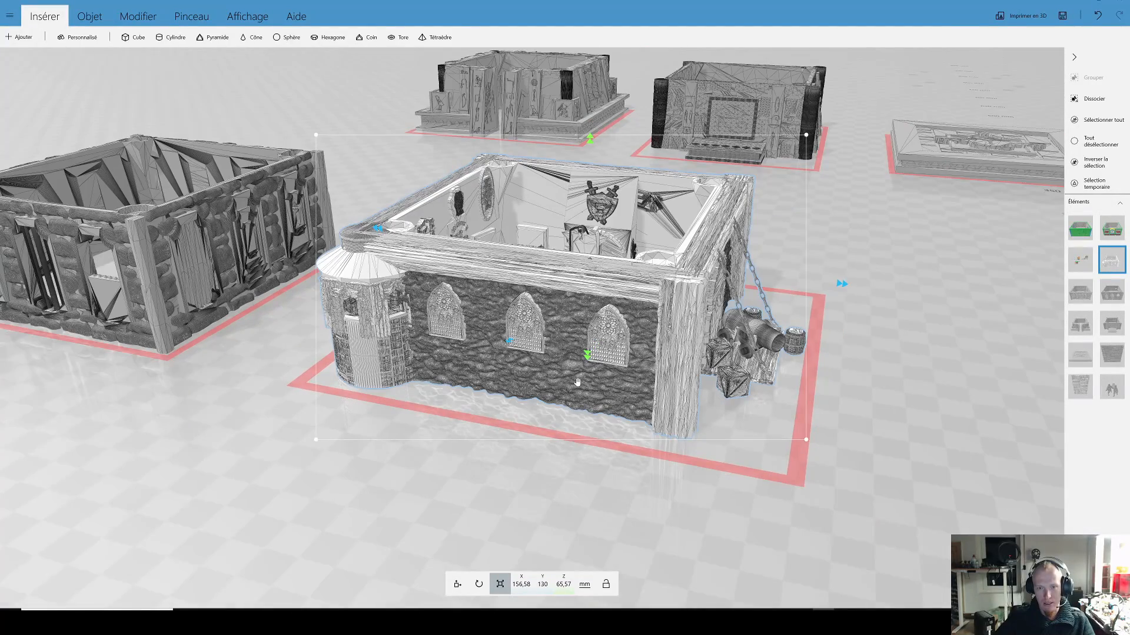
{"action": "scroll", "coordinate": [578, 383], "scroll_direction": "up", "scroll_amount": 2}
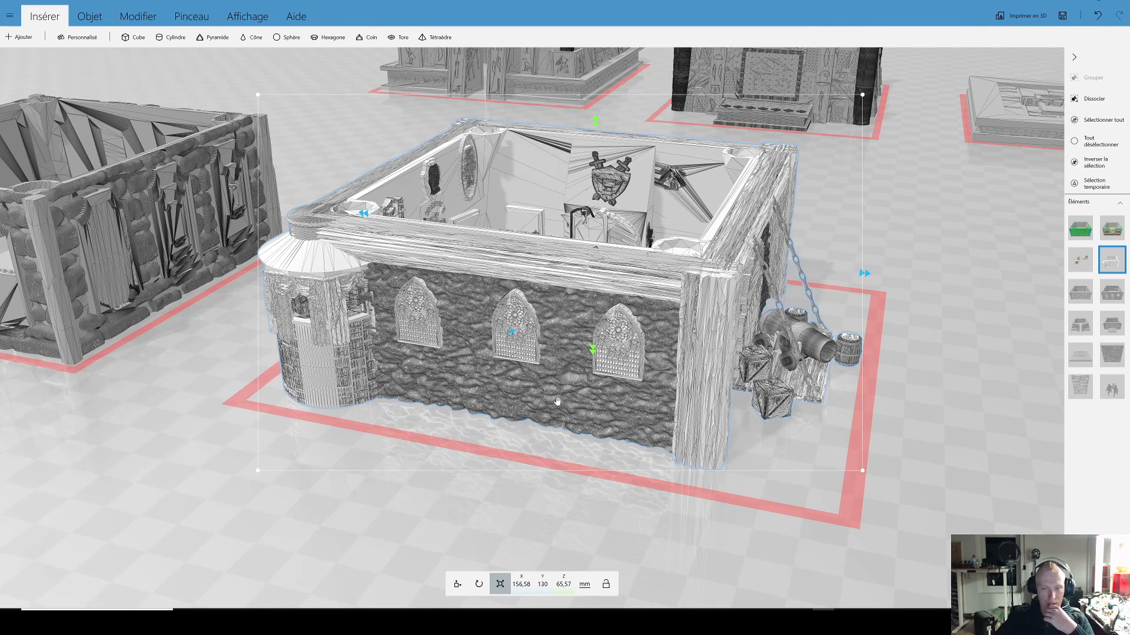
{"action": "scroll", "coordinate": [557, 401], "scroll_direction": "down", "scroll_amount": 1}
{"action": "left_click_drag", "start_coordinate": [512, 512], "coordinate": [623, 468]}
{"action": "right_click_drag", "start_coordinate": [529, 494], "coordinate": [795, 462]}
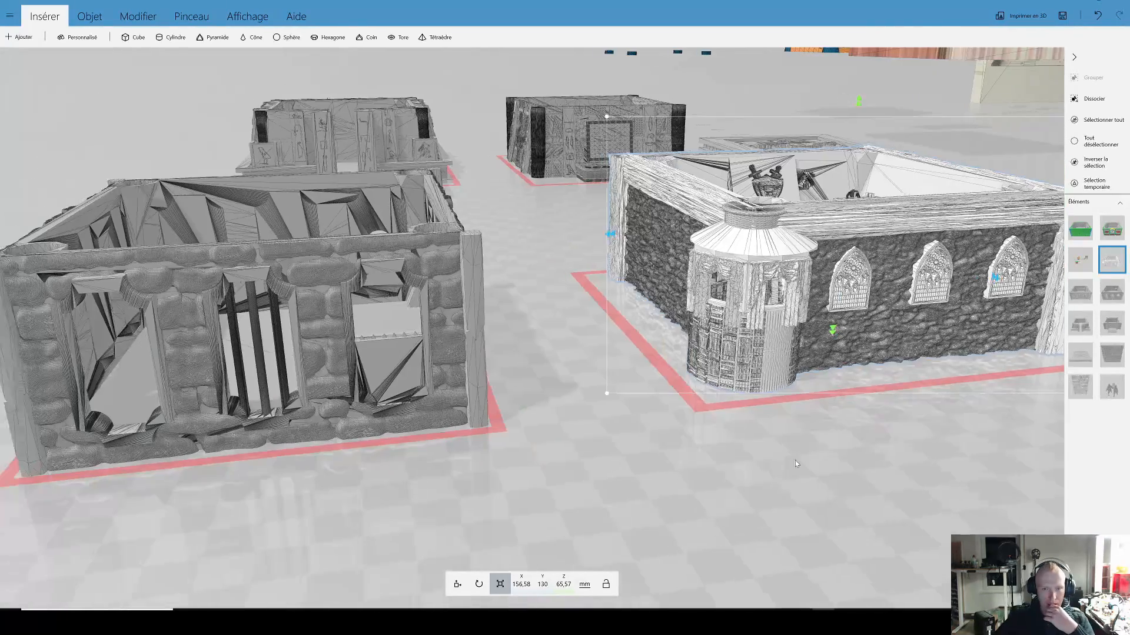
Step: Examine the rounded stone blocks and window openings on the front wall of the grey building beside the turreted one
{"action": "left_click_drag", "start_coordinate": [573, 432], "coordinate": [479, 393]}
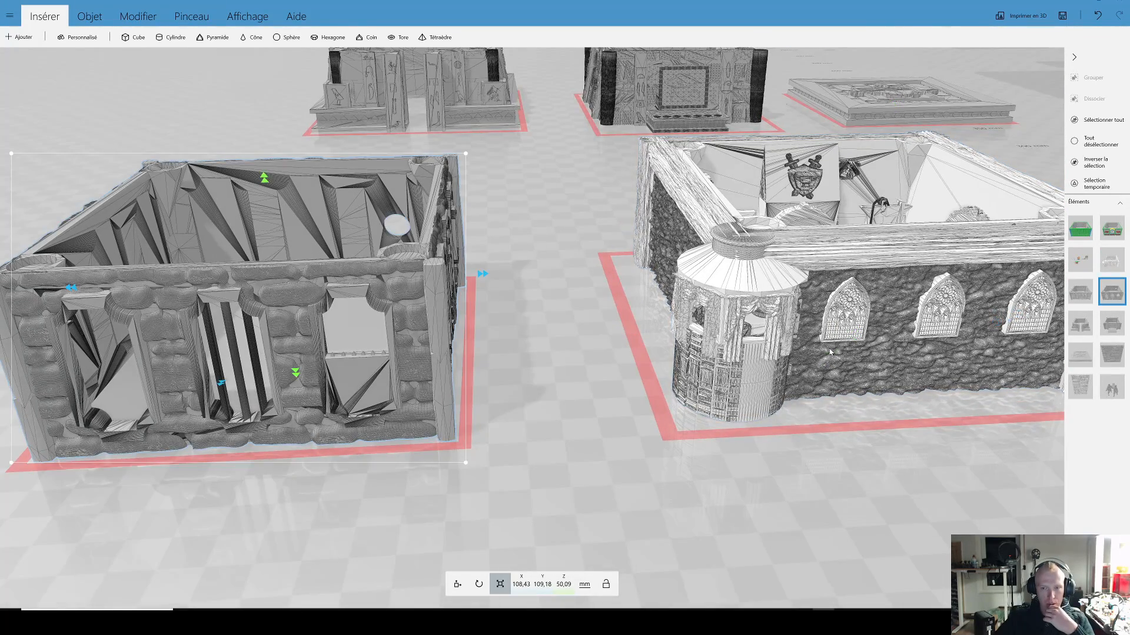
{"action": "scroll", "coordinate": [605, 398], "scroll_direction": "down", "scroll_amount": 3}
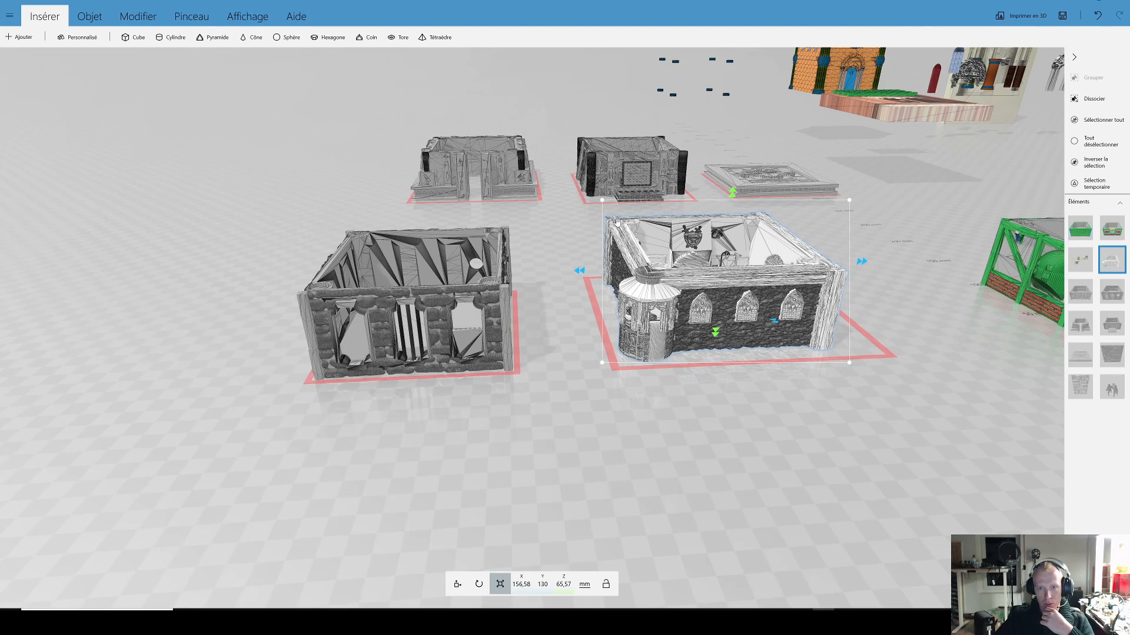
{"action": "left_click", "coordinate": [594, 176]}
{"action": "left_click", "coordinate": [486, 328]}
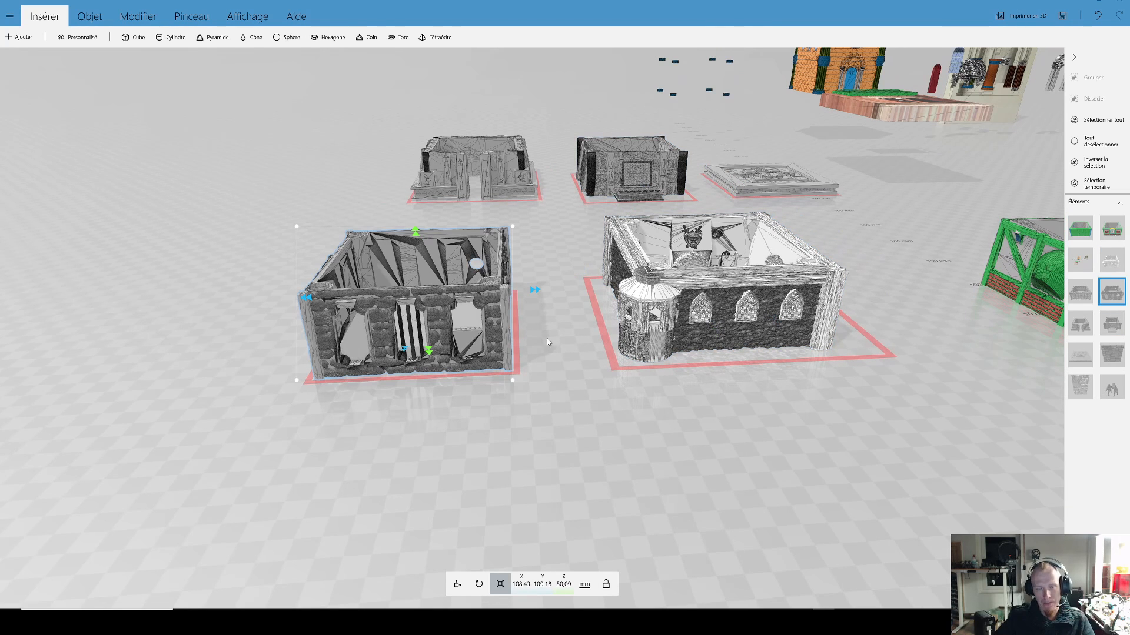
{"action": "scroll", "coordinate": [547, 342], "scroll_direction": "up", "scroll_amount": 10}
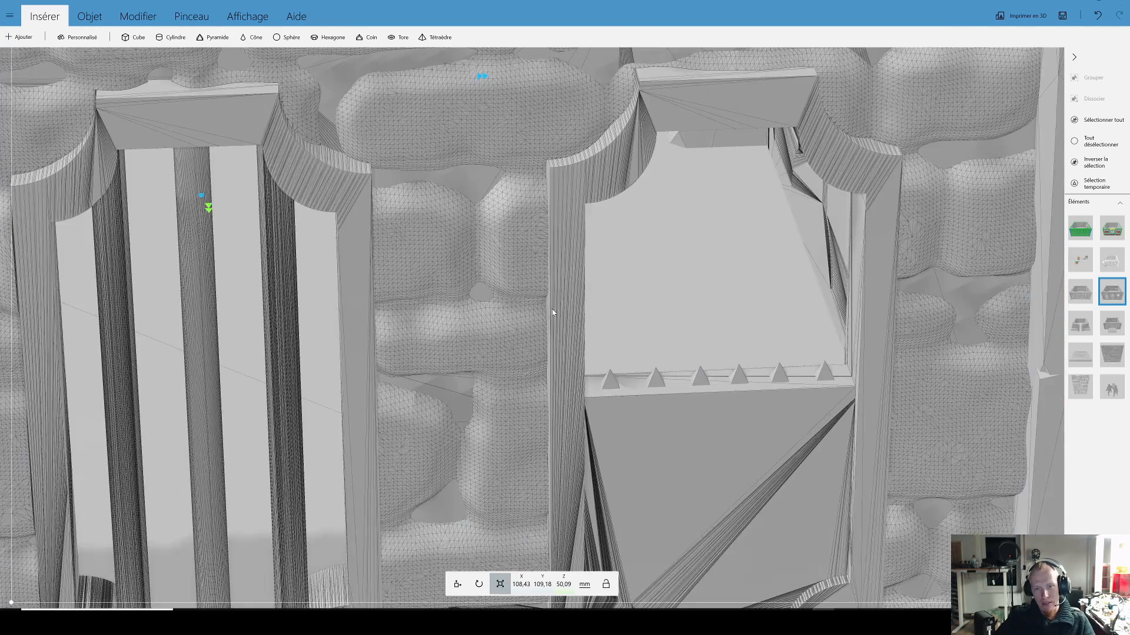
{"action": "scroll", "coordinate": [553, 313], "scroll_direction": "up", "scroll_amount": 3}
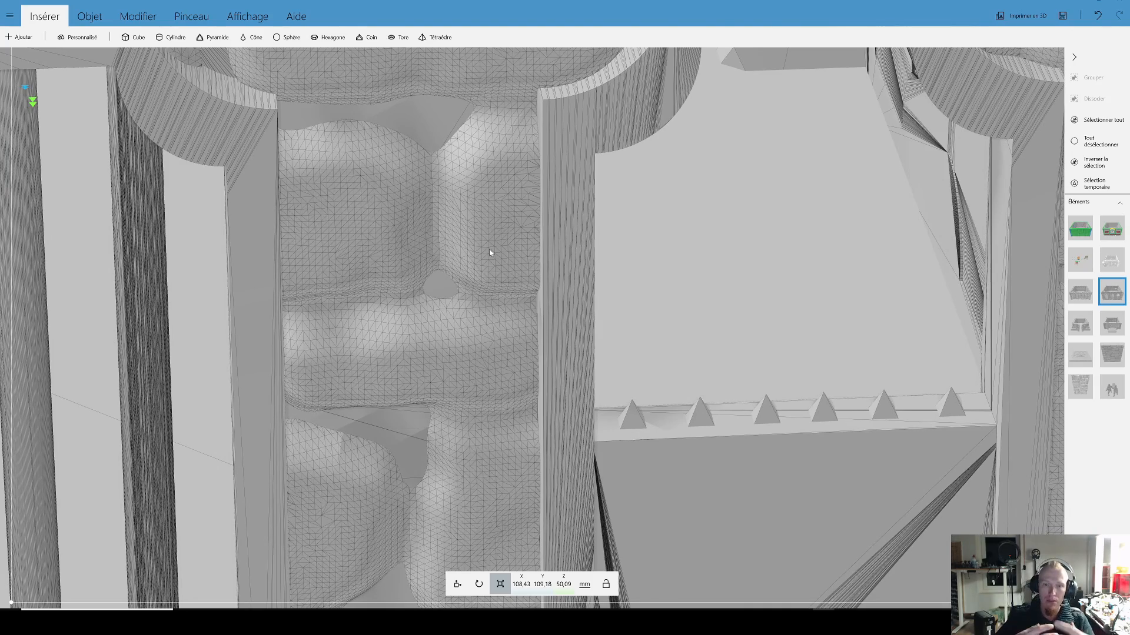
{"action": "scroll", "coordinate": [485, 246], "scroll_direction": "down", "scroll_amount": 5}
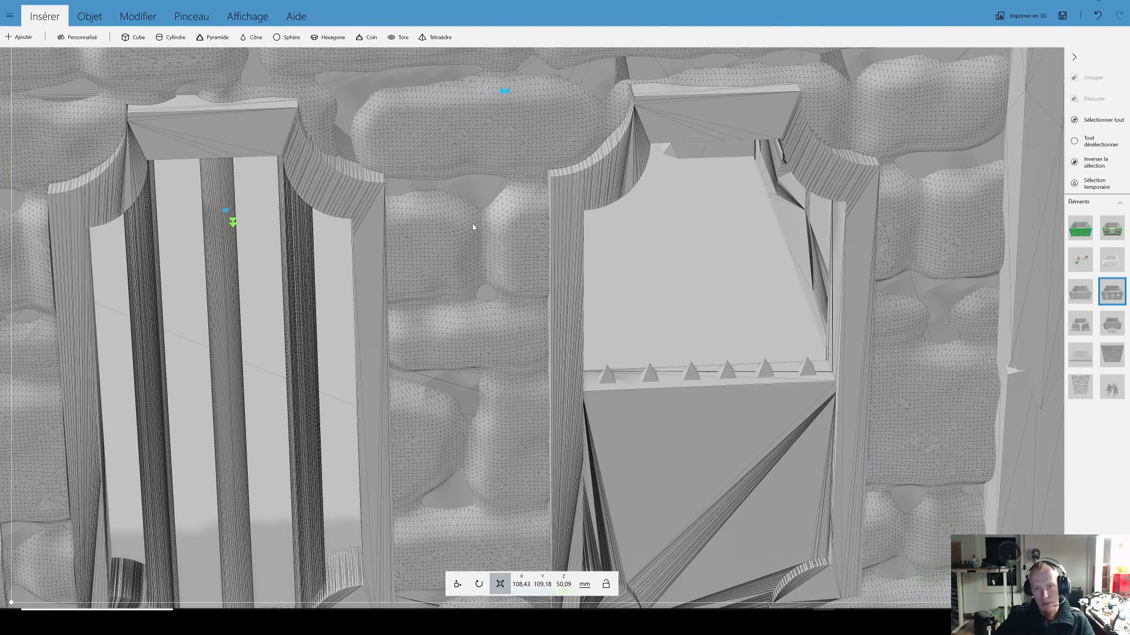
{"action": "scroll", "coordinate": [507, 206], "scroll_direction": "down", "scroll_amount": 3}
{"action": "scroll", "coordinate": [517, 205], "scroll_direction": "down", "scroll_amount": 1}
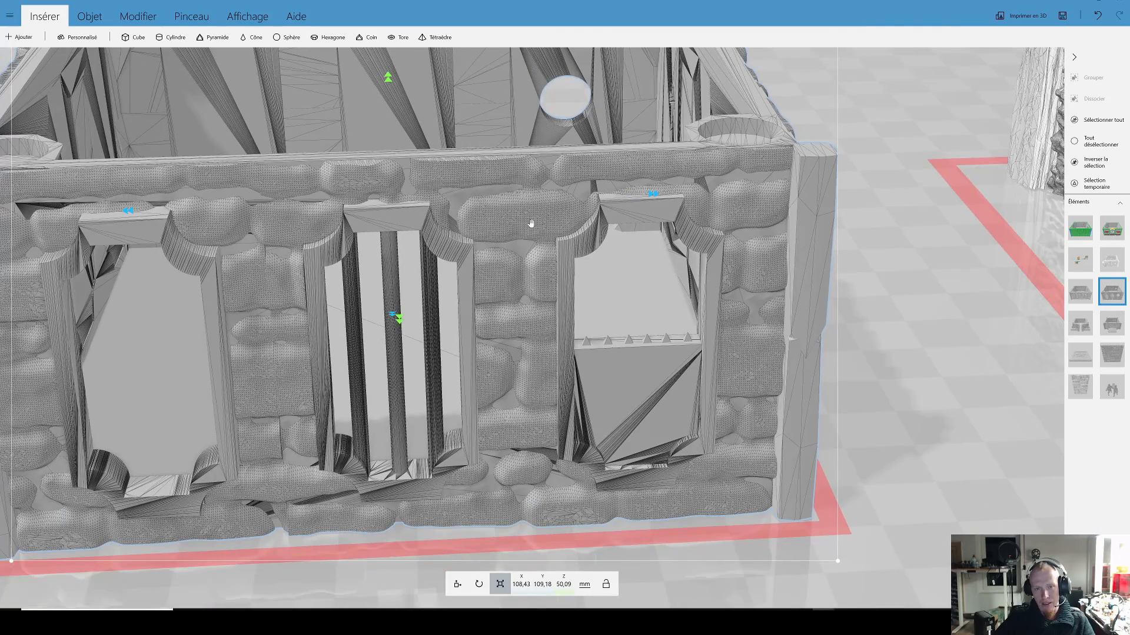
{"action": "scroll", "coordinate": [524, 222], "scroll_direction": "down", "scroll_amount": 3}
{"action": "left_click_drag", "start_coordinate": [539, 243], "coordinate": [616, 251]}
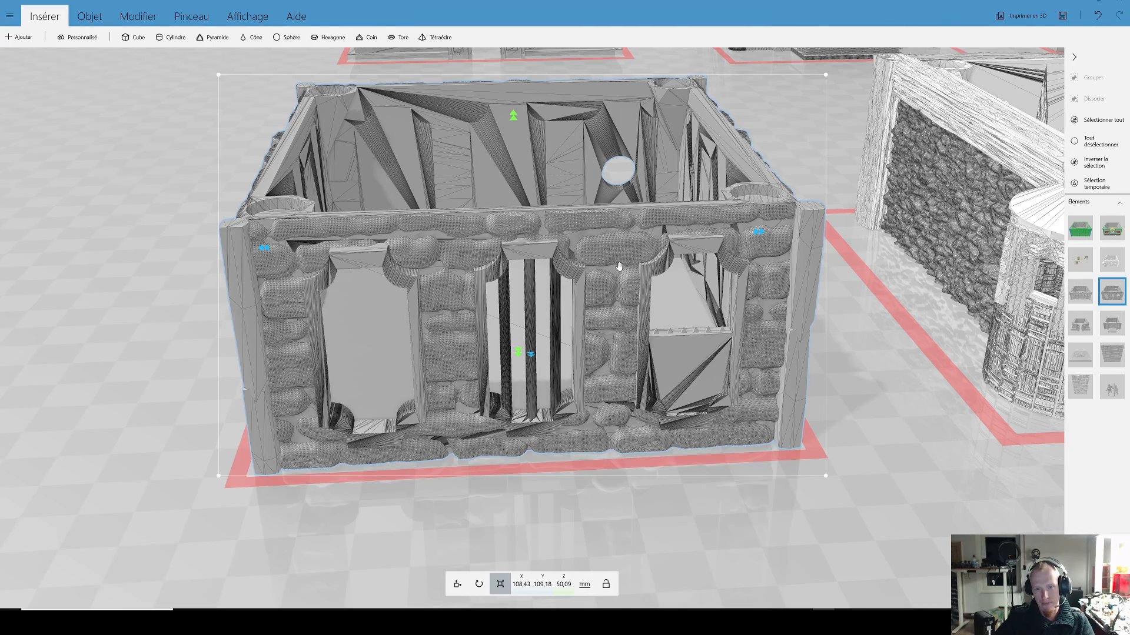
Step: Examine the rough stone surface around the three arched windows of the turreted building
{"action": "right_click_drag", "start_coordinate": [995, 368], "coordinate": [787, 355]}
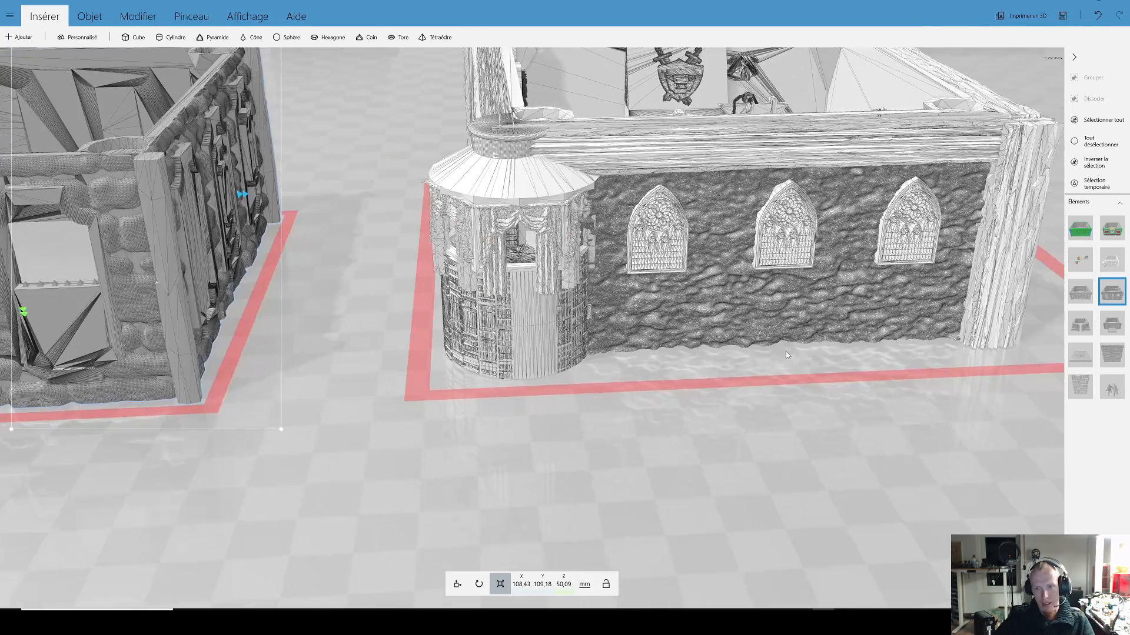
{"action": "left_click", "coordinate": [742, 324]}
{"action": "scroll", "coordinate": [694, 372], "scroll_direction": "up", "scroll_amount": 10}
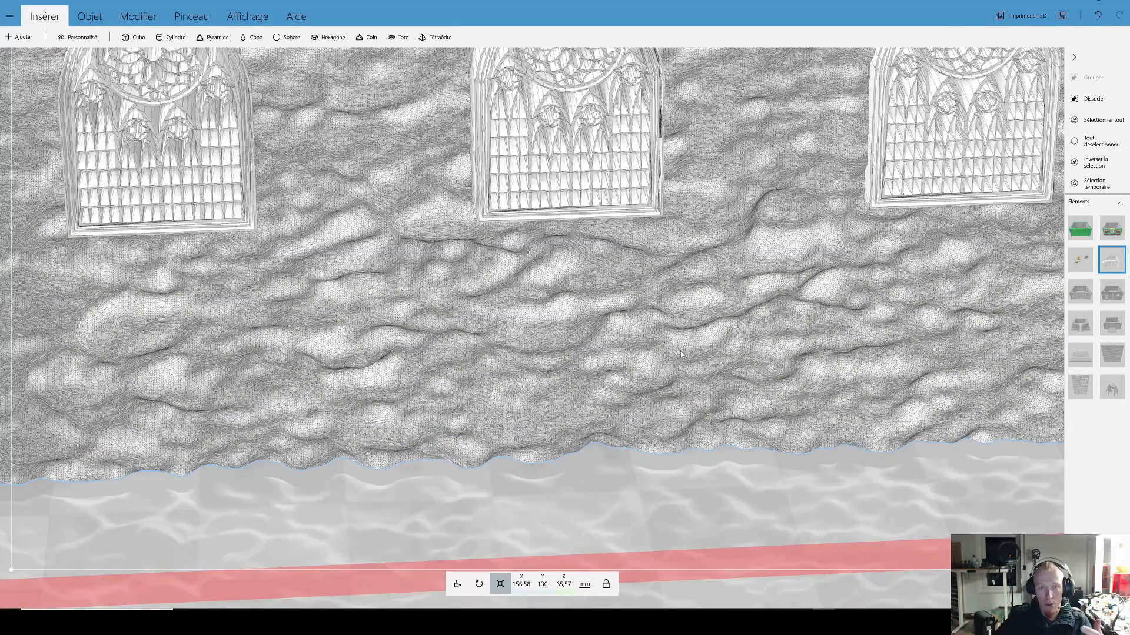
{"action": "scroll", "coordinate": [648, 325], "scroll_direction": "down", "scroll_amount": 3}
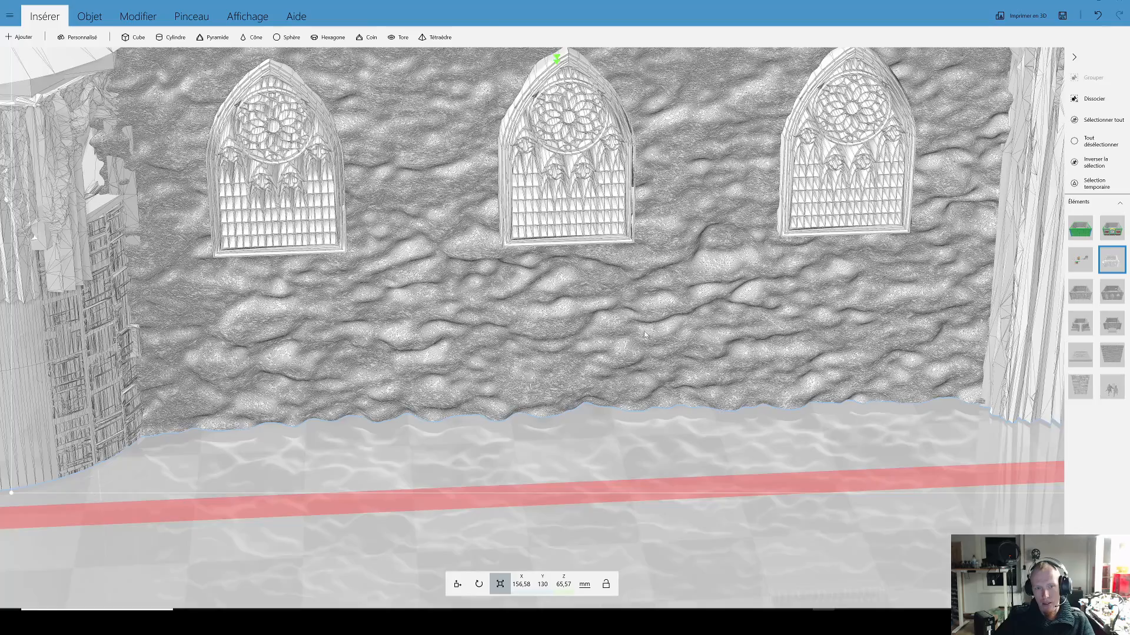
{"action": "scroll", "coordinate": [644, 331], "scroll_direction": "down", "scroll_amount": 3}
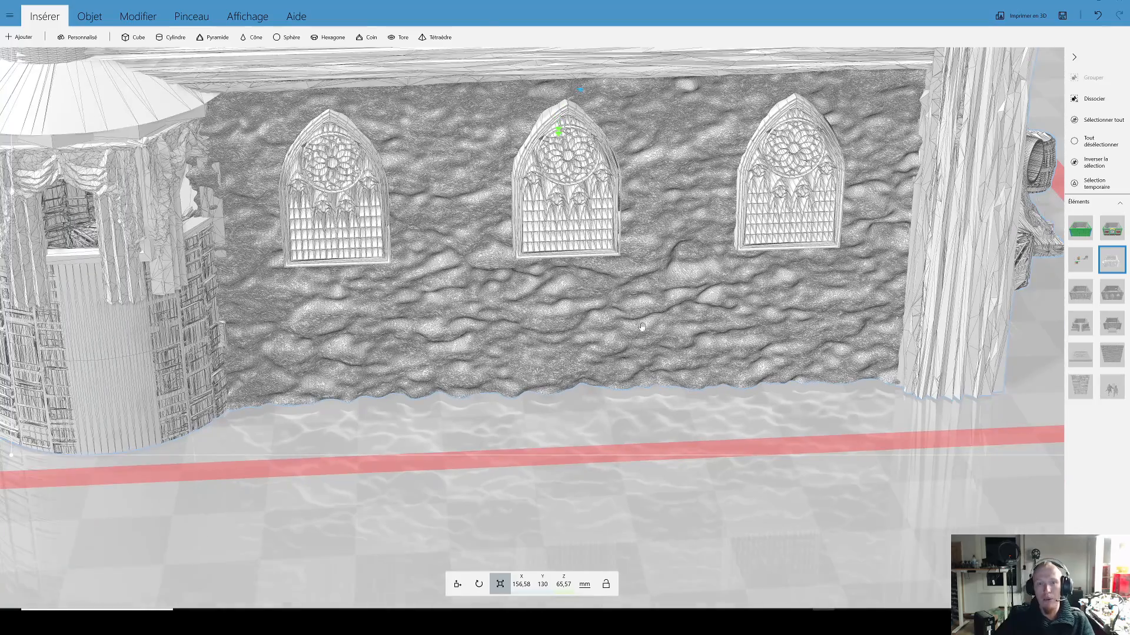
{"action": "scroll", "coordinate": [683, 327], "scroll_direction": "up", "scroll_amount": 5}
{"action": "scroll", "coordinate": [679, 323], "scroll_direction": "down", "scroll_amount": 4}
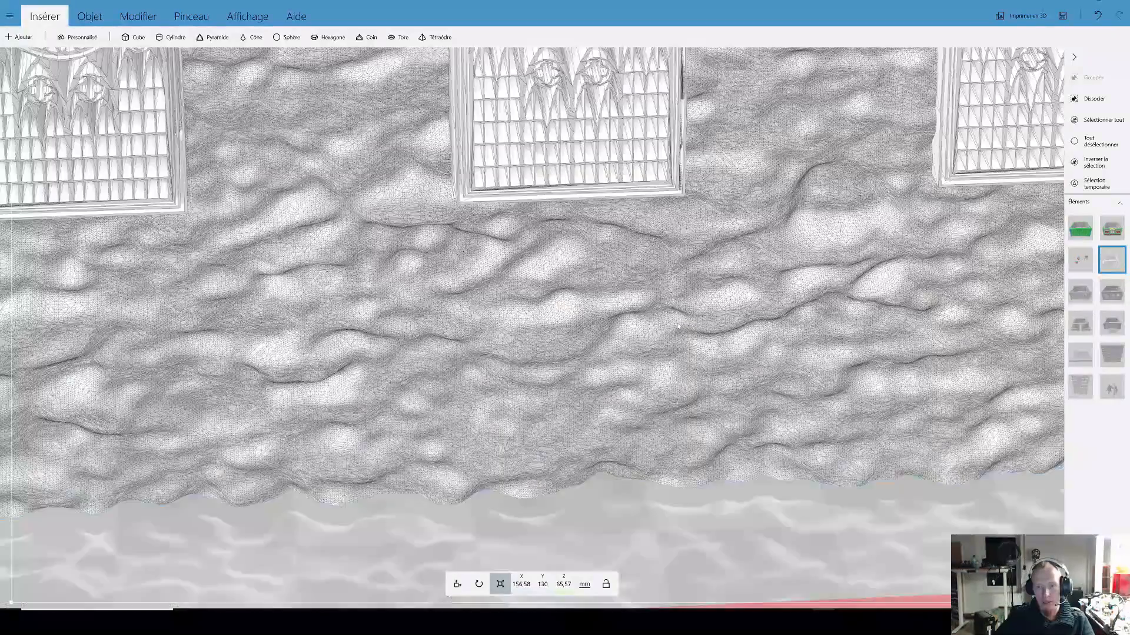
{"action": "left_click_drag", "start_coordinate": [649, 341], "coordinate": [630, 352]}
{"action": "scroll", "coordinate": [631, 351], "scroll_direction": "down", "scroll_amount": 5}
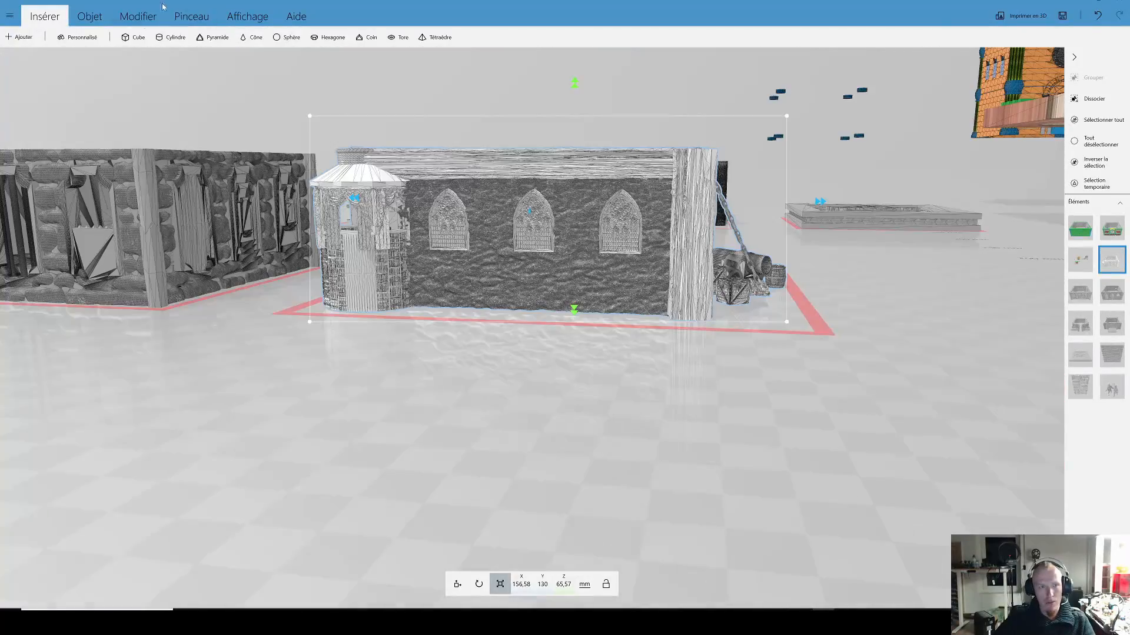
Step: Insert a 40 mm cube into the scene
{"action": "left_click", "coordinate": [138, 41]}
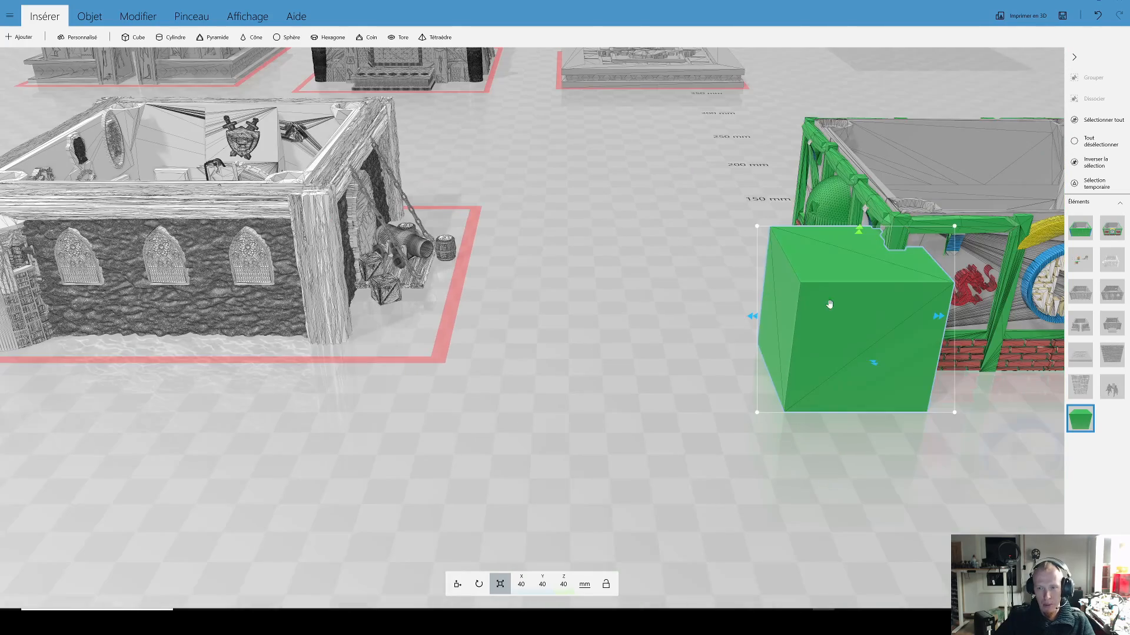
Step: Flatten the green cube into a plate with a height of 0.2 mm
{"action": "left_click_drag", "start_coordinate": [787, 297], "coordinate": [227, 318]}
{"action": "right_click_drag", "start_coordinate": [227, 317], "coordinate": [816, 333]}
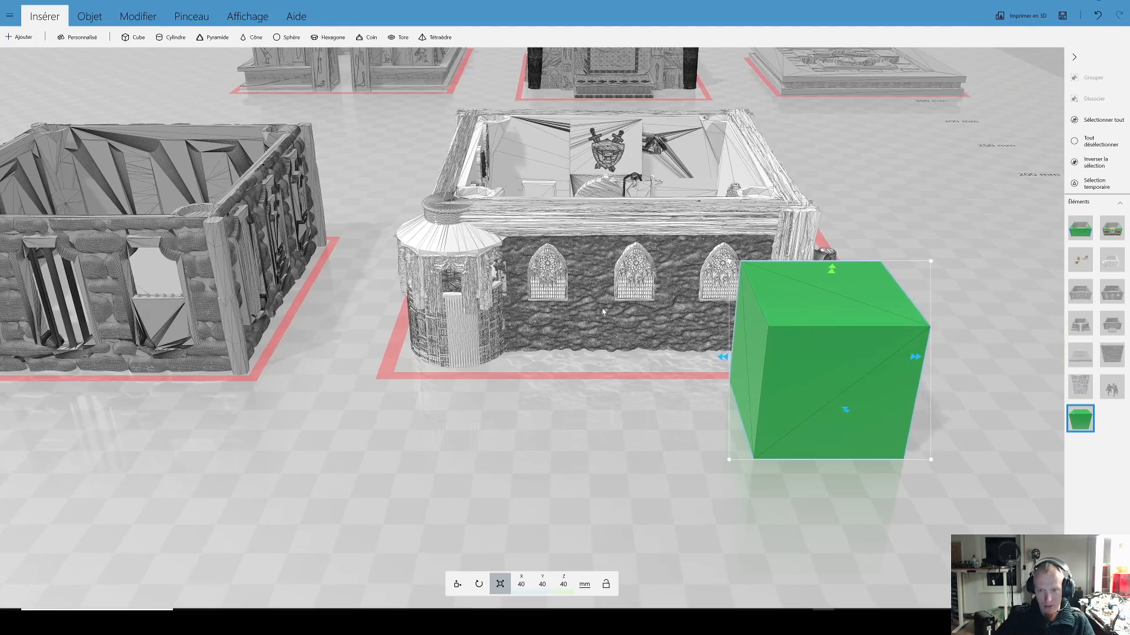
{"action": "left_click_drag", "start_coordinate": [603, 313], "coordinate": [778, 316]}
{"action": "right_click_drag", "start_coordinate": [778, 317], "coordinate": [619, 350]}
{"action": "left_click_drag", "start_coordinate": [626, 245], "coordinate": [613, 358]}
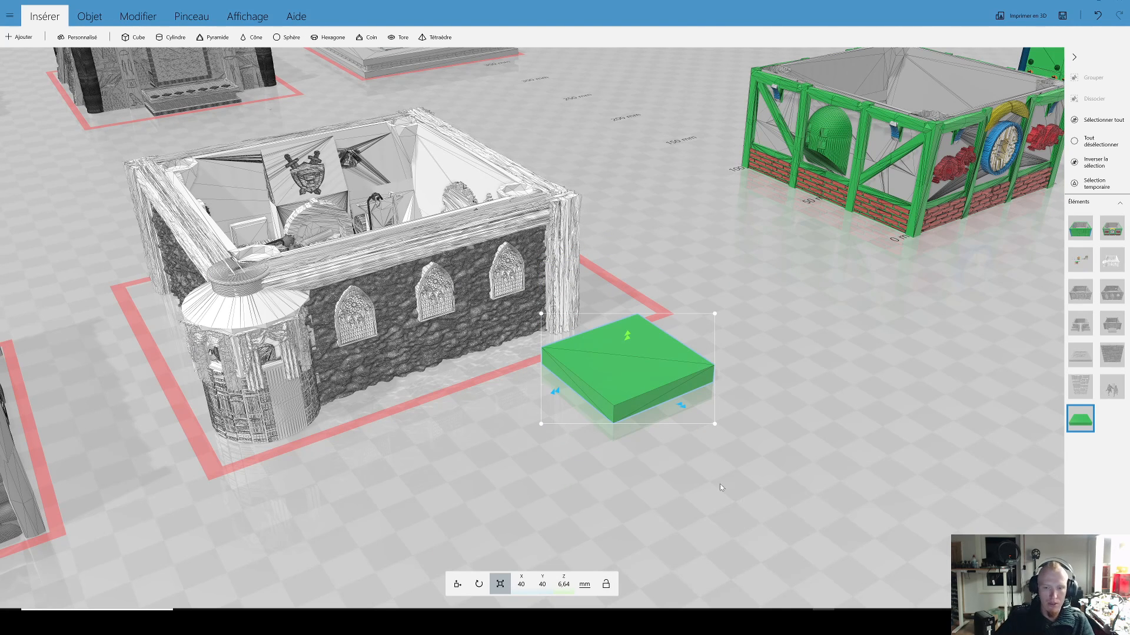
{"action": "left_click", "coordinate": [563, 584]}
{"action": "type", "text": "0"}
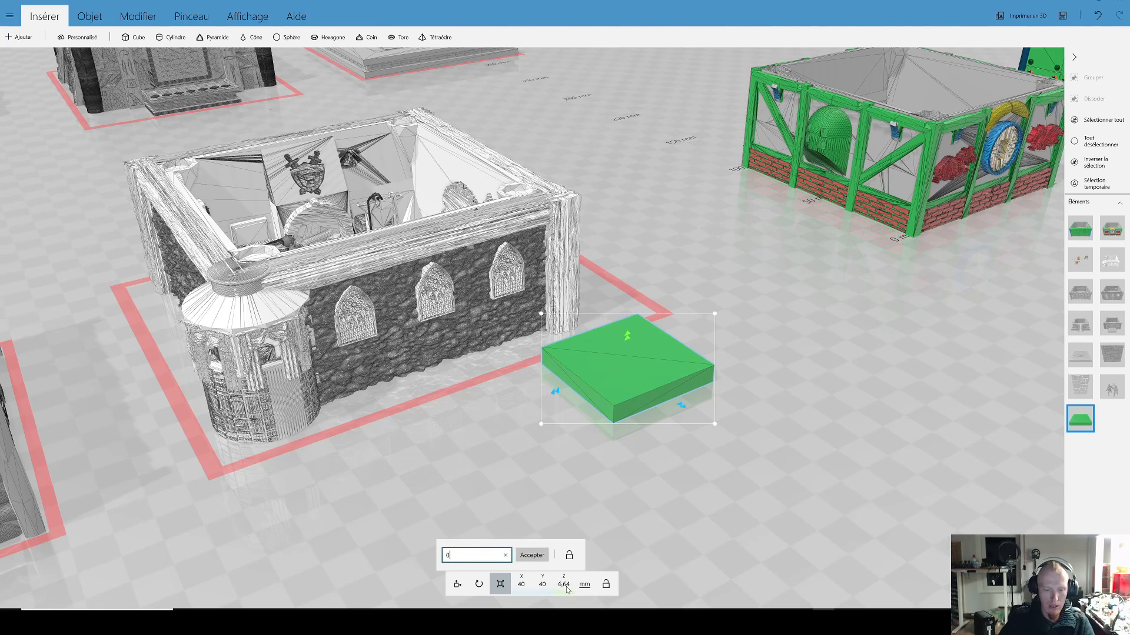
{"action": "type", "text": ",2"}
{"action": "key", "text": "Return"}
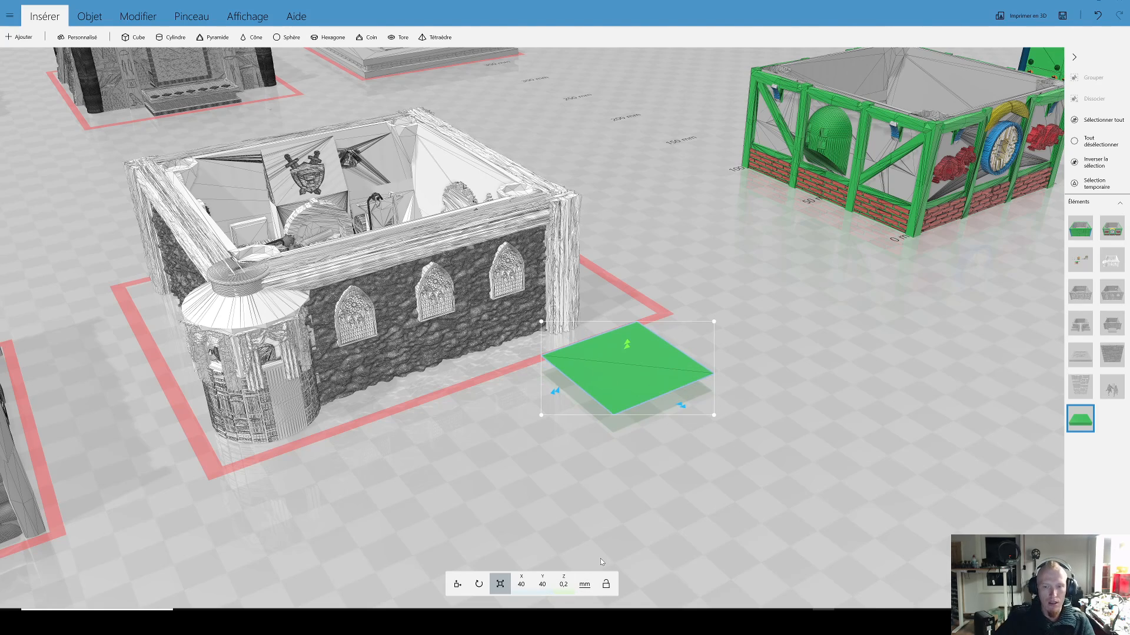
Step: Move the 0.2 mm plate into the rough stone wall at the base of the turreted building's corner post
{"action": "scroll", "coordinate": [615, 486], "scroll_direction": "up", "scroll_amount": 5}
{"action": "left_click_drag", "start_coordinate": [386, 430], "coordinate": [495, 370]}
{"action": "right_click_drag", "start_coordinate": [410, 457], "coordinate": [635, 361]}
{"action": "scroll", "coordinate": [413, 402], "scroll_direction": "up", "scroll_amount": 5}
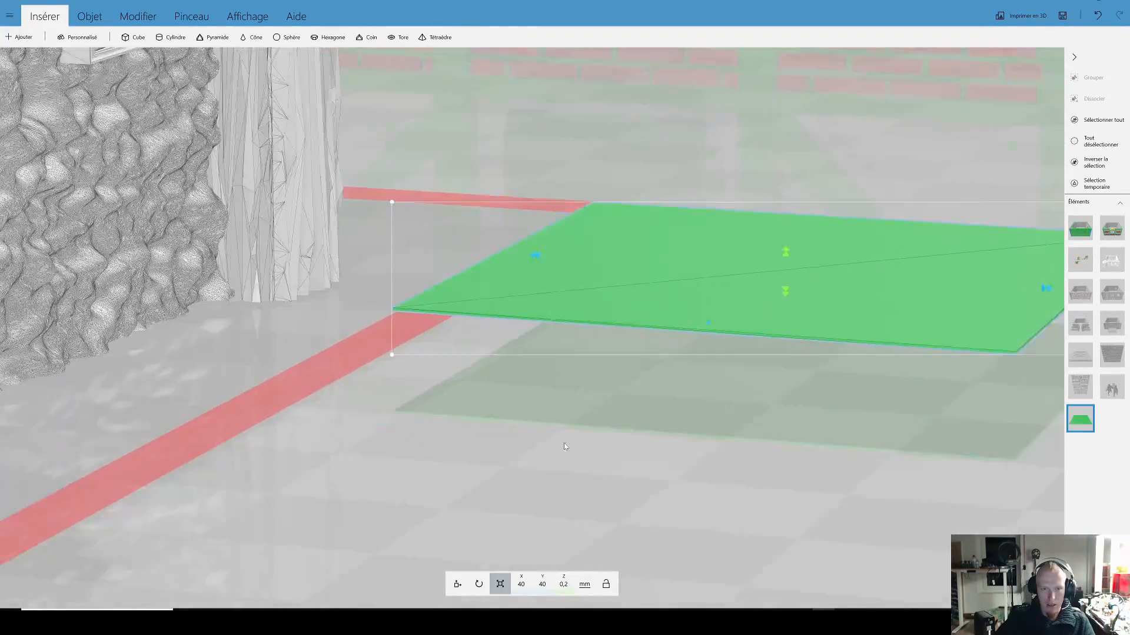
{"action": "right_click_drag", "start_coordinate": [563, 447], "coordinate": [715, 353]}
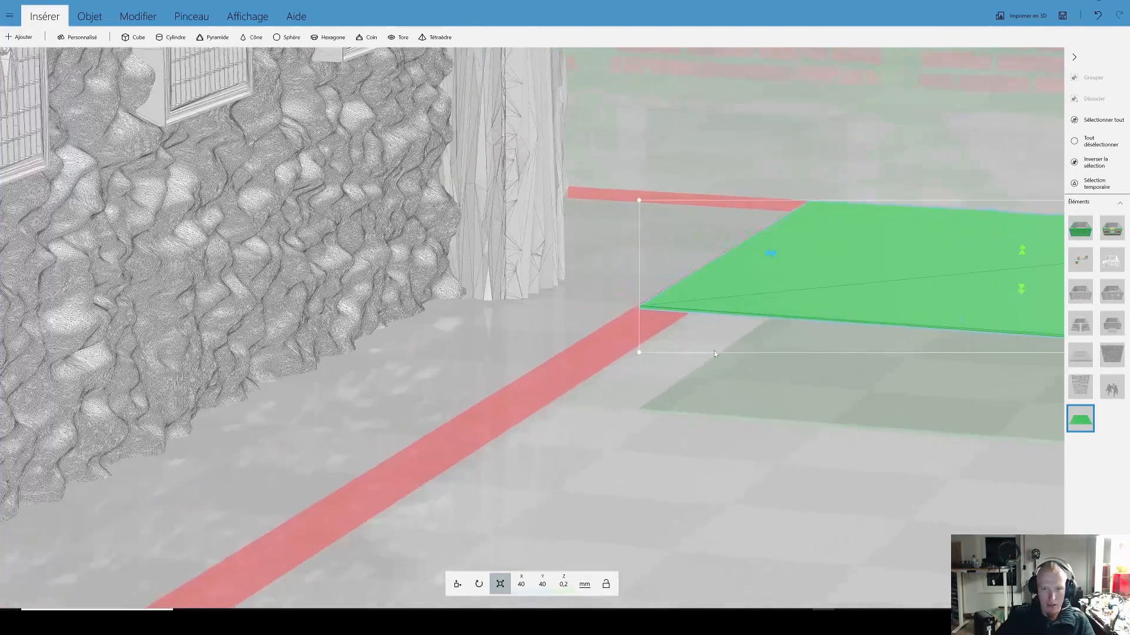
{"action": "left_click_drag", "start_coordinate": [776, 296], "coordinate": [476, 300]}
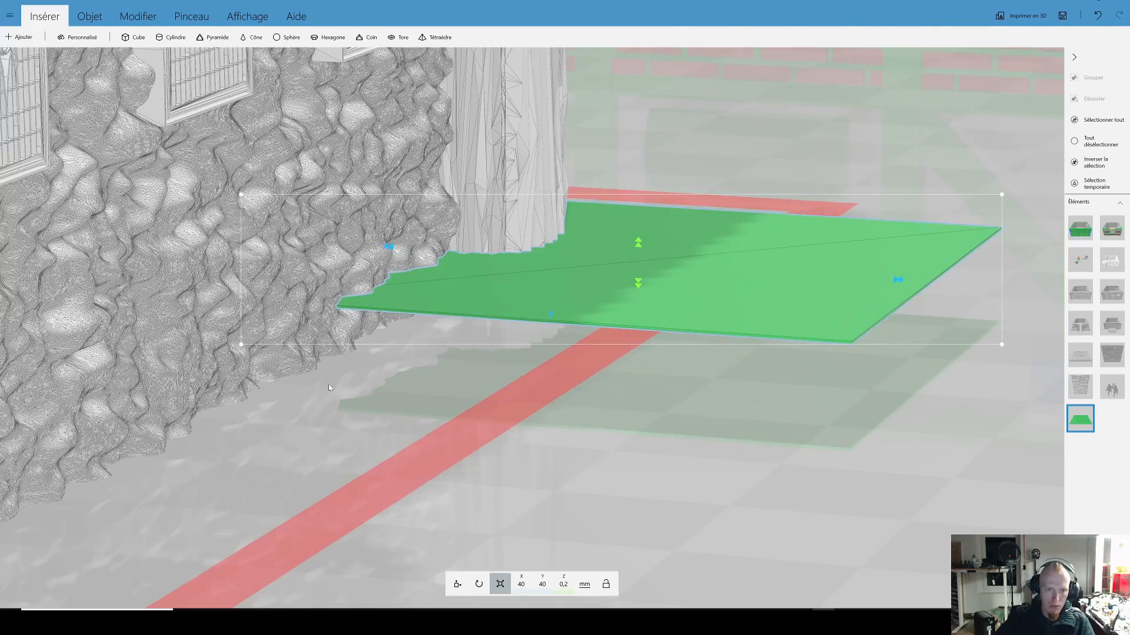
Step: Compare the thickness of the 0.2 mm plate's edge with the dense mesh triangles of the stone wall
{"action": "scroll", "coordinate": [504, 363], "scroll_direction": "up", "scroll_amount": 6}
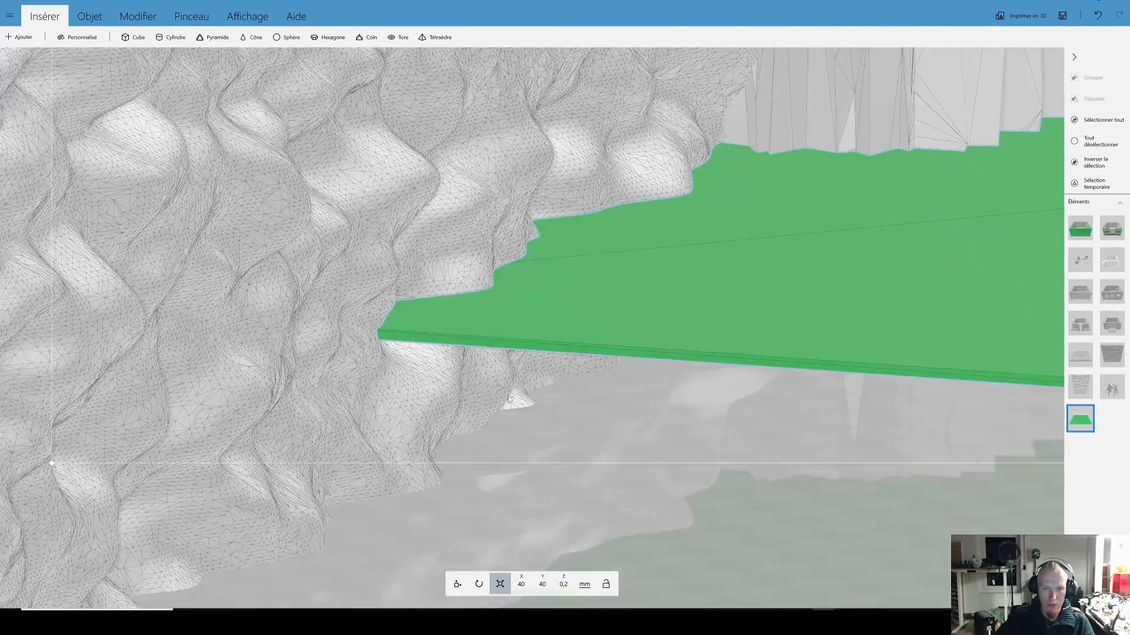
{"action": "scroll", "coordinate": [434, 379], "scroll_direction": "up", "scroll_amount": 5}
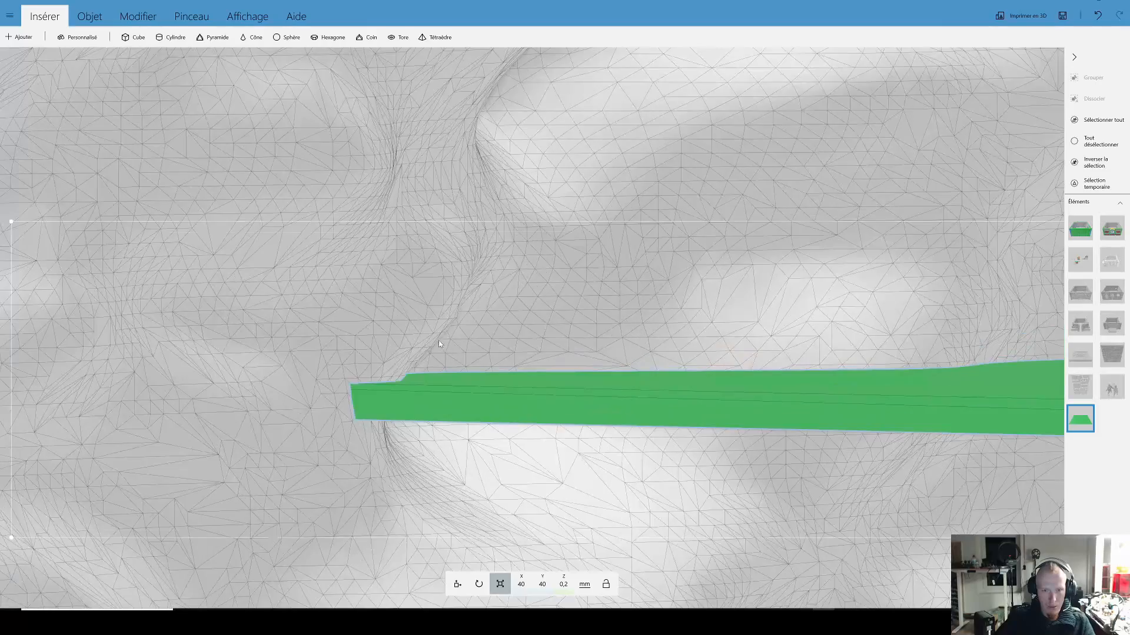
{"action": "left_click_drag", "start_coordinate": [443, 334], "coordinate": [433, 344]}
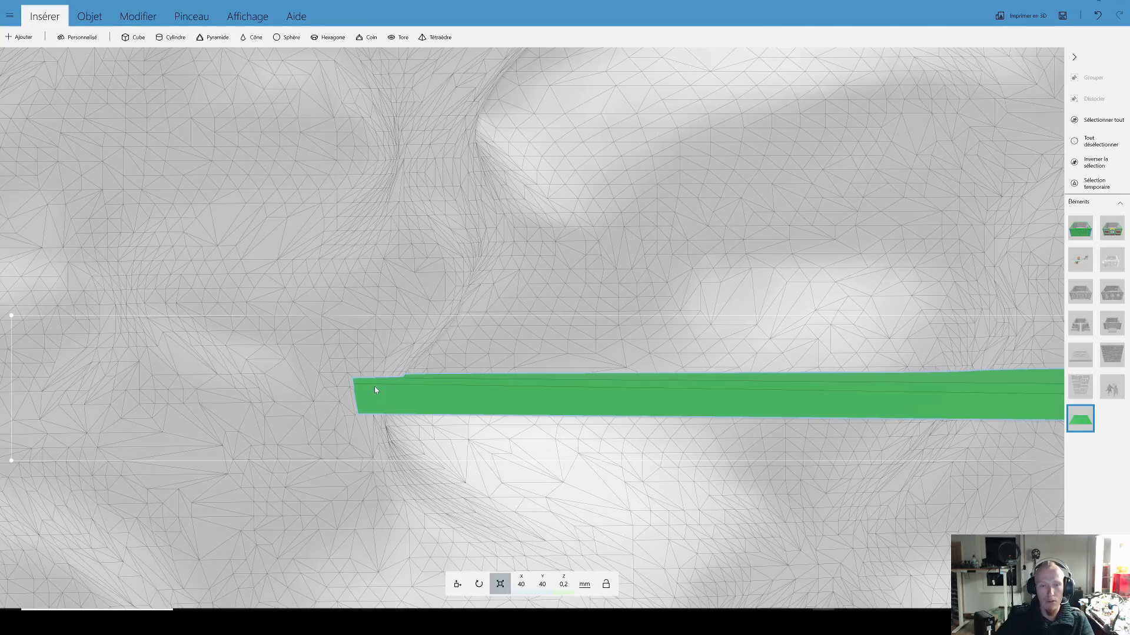
{"action": "scroll", "coordinate": [388, 379], "scroll_direction": "down", "scroll_amount": 10}
{"action": "left_click_drag", "start_coordinate": [429, 375], "coordinate": [477, 432]}
{"action": "scroll", "coordinate": [478, 431], "scroll_direction": "down", "scroll_amount": 7}
{"action": "left_click_drag", "start_coordinate": [552, 436], "coordinate": [435, 448]}
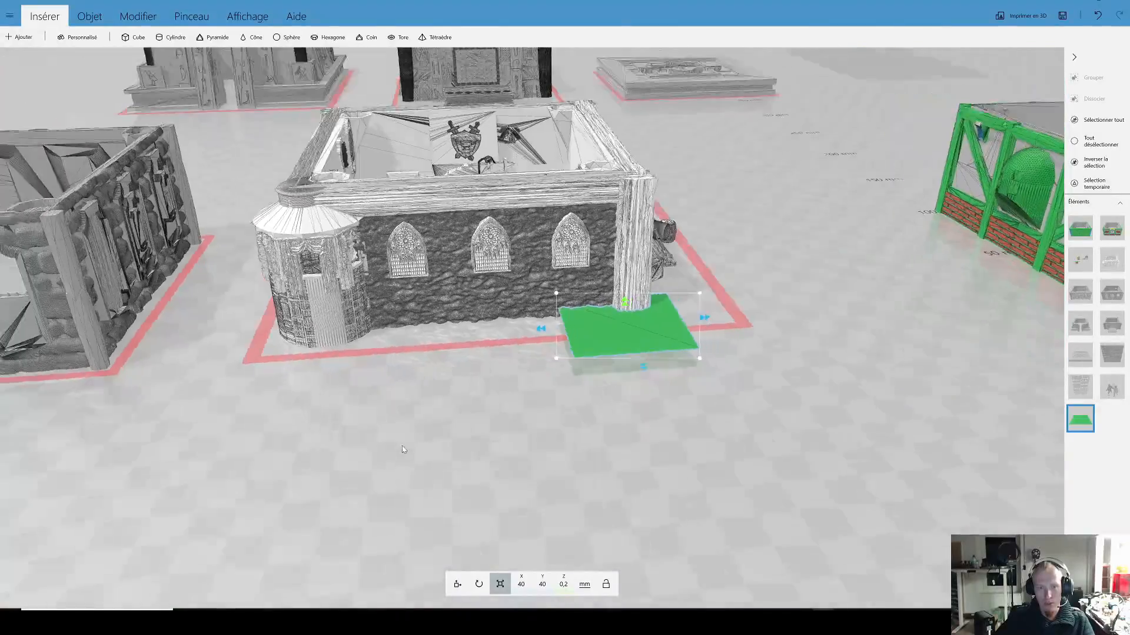
Step: Ungroup the turreted building into its separate parts
{"action": "right_click_drag", "start_coordinate": [435, 448], "coordinate": [531, 470]}
{"action": "left_click", "coordinate": [505, 349]}
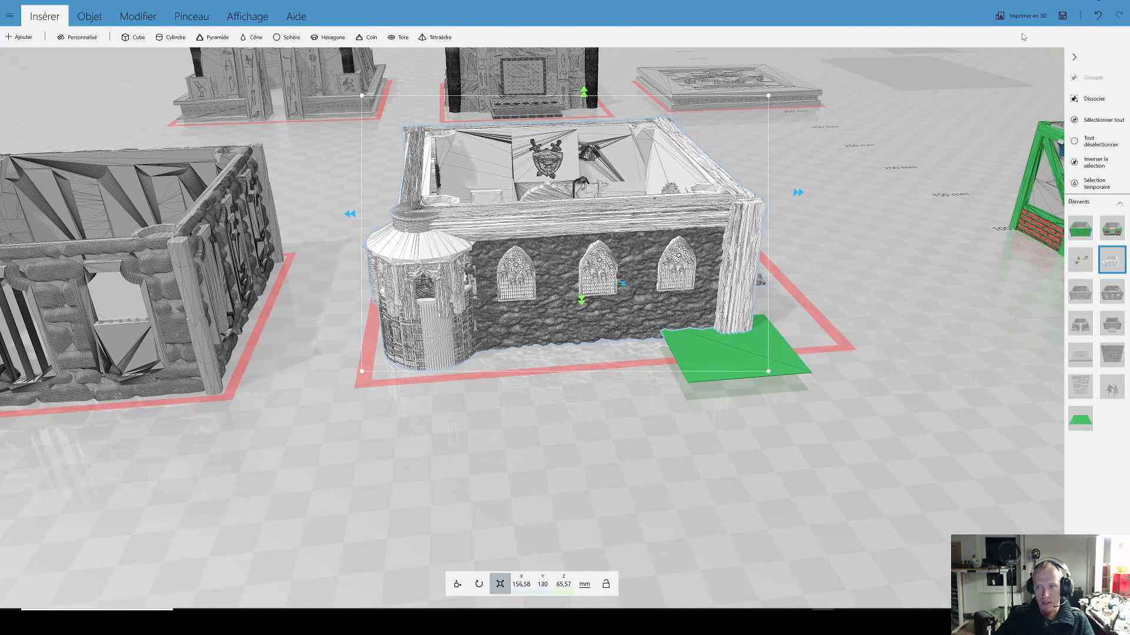
{"action": "left_click", "coordinate": [1087, 98]}
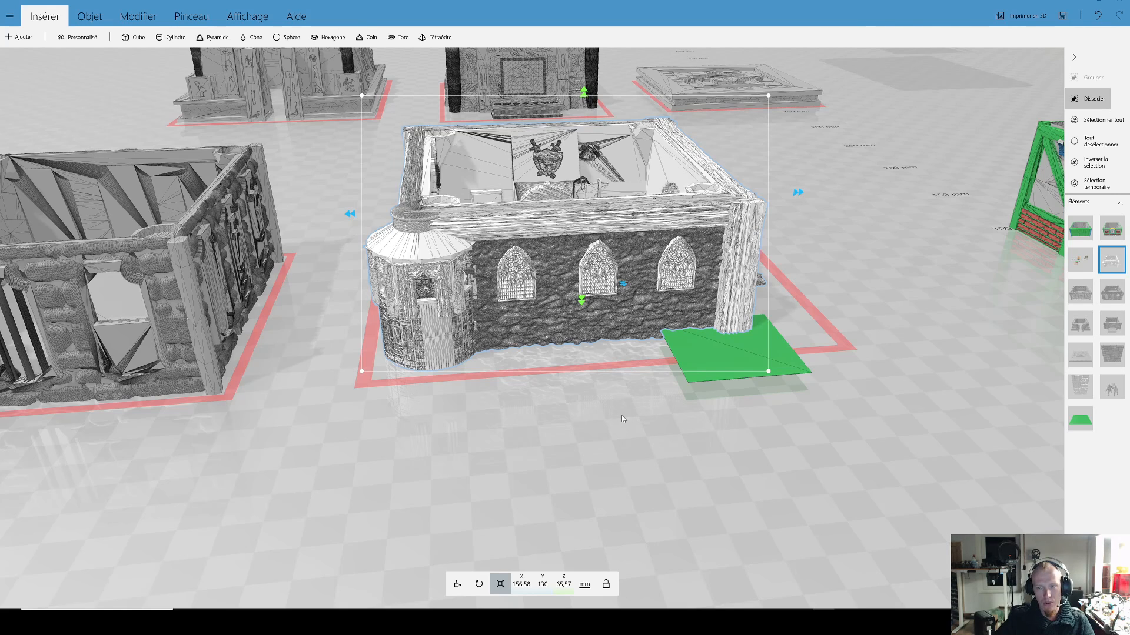
{"action": "scroll", "coordinate": [705, 385], "scroll_direction": "down", "scroll_amount": 3}
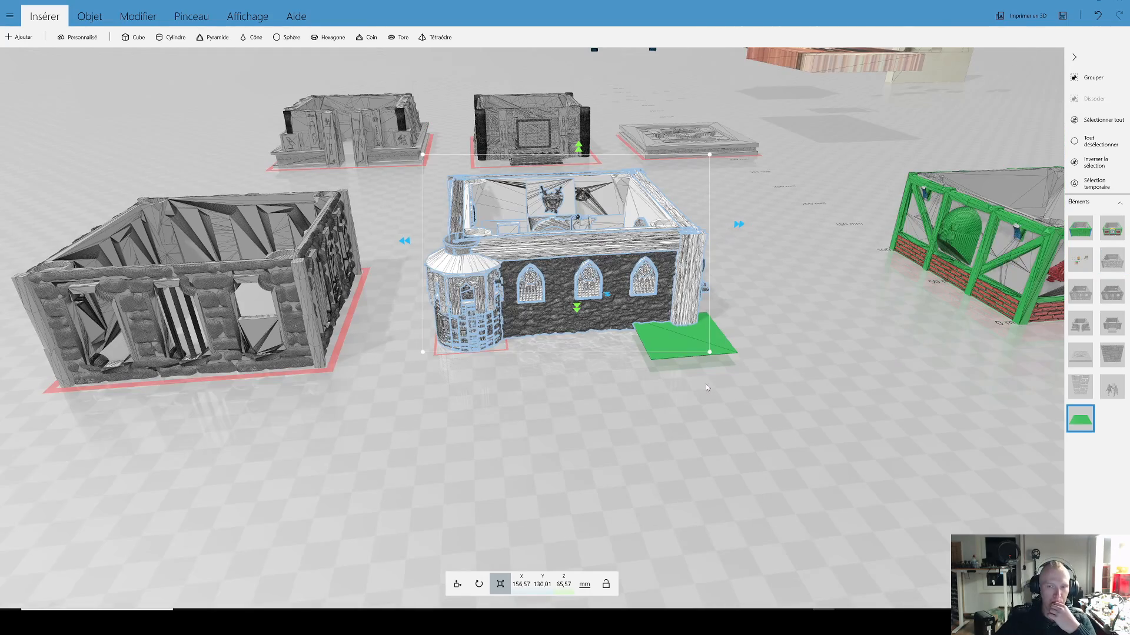
Step: Simplify the stone wall around the three arched windows, reducing its mesh to 158414 faces
{"action": "scroll", "coordinate": [585, 502], "scroll_direction": "up", "scroll_amount": 4}
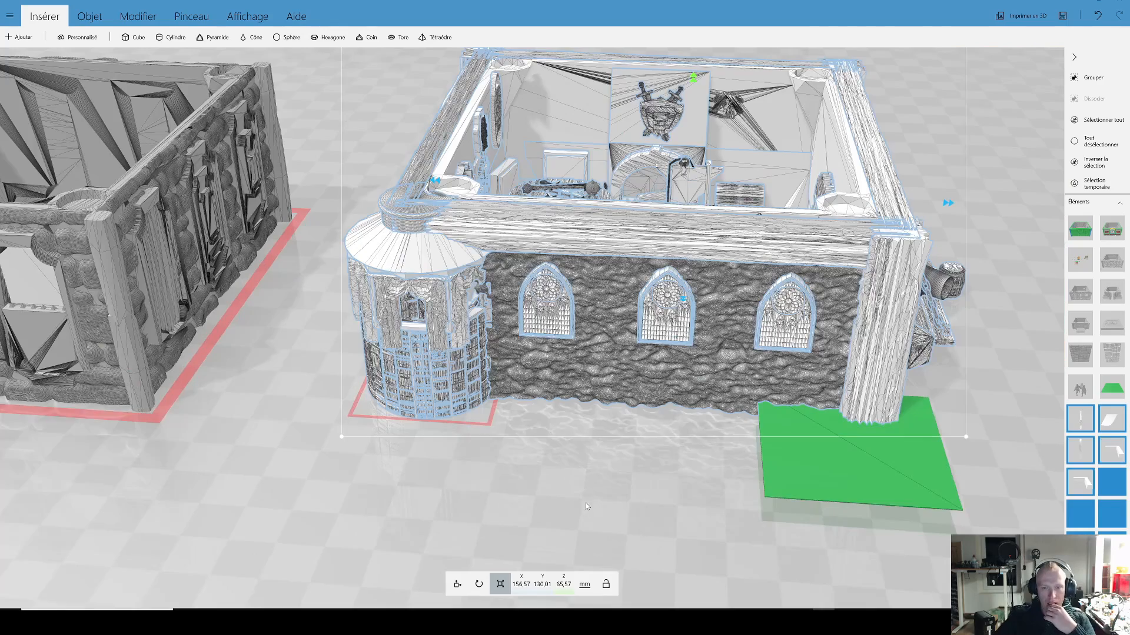
{"action": "scroll", "coordinate": [571, 409], "scroll_direction": "up", "scroll_amount": 3}
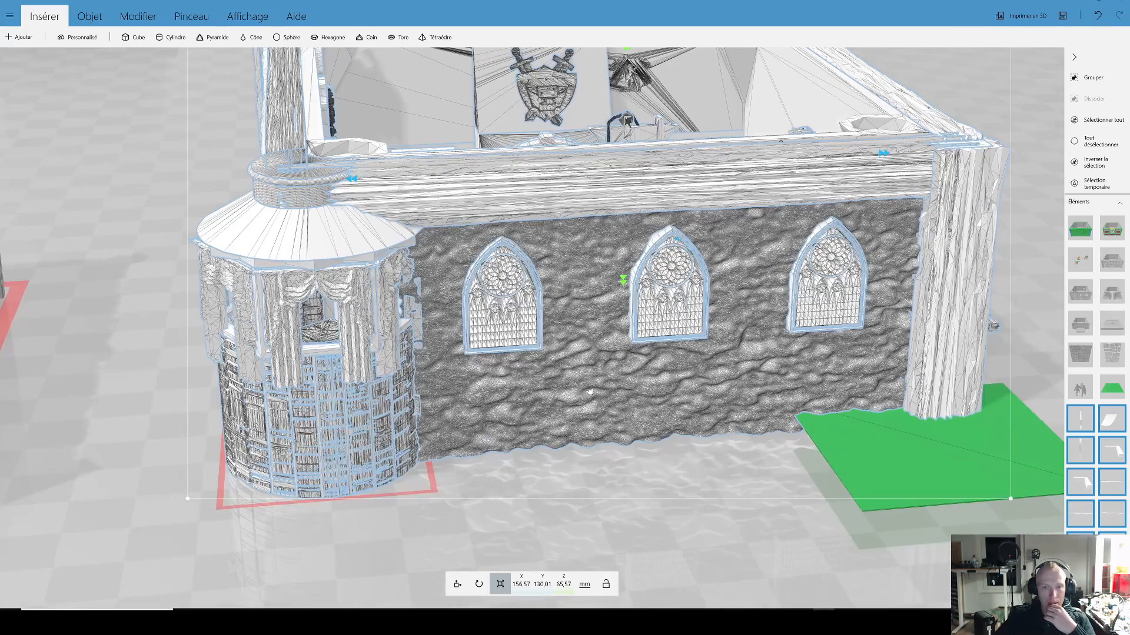
{"action": "left_click", "coordinate": [591, 390]}
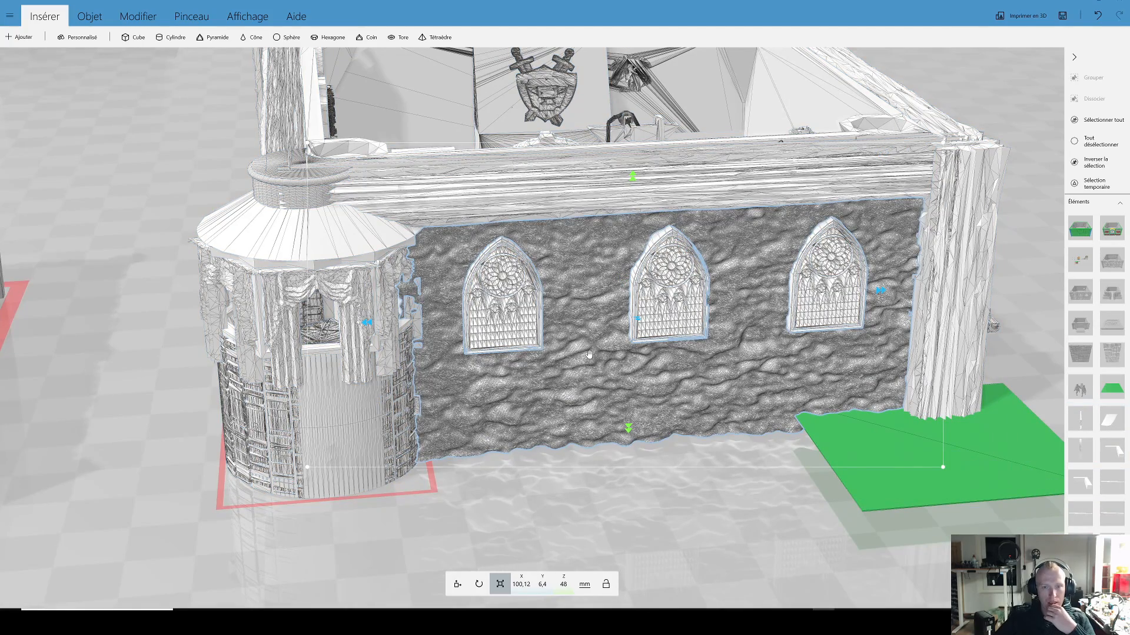
{"action": "scroll", "coordinate": [586, 353], "scroll_direction": "up", "scroll_amount": 3}
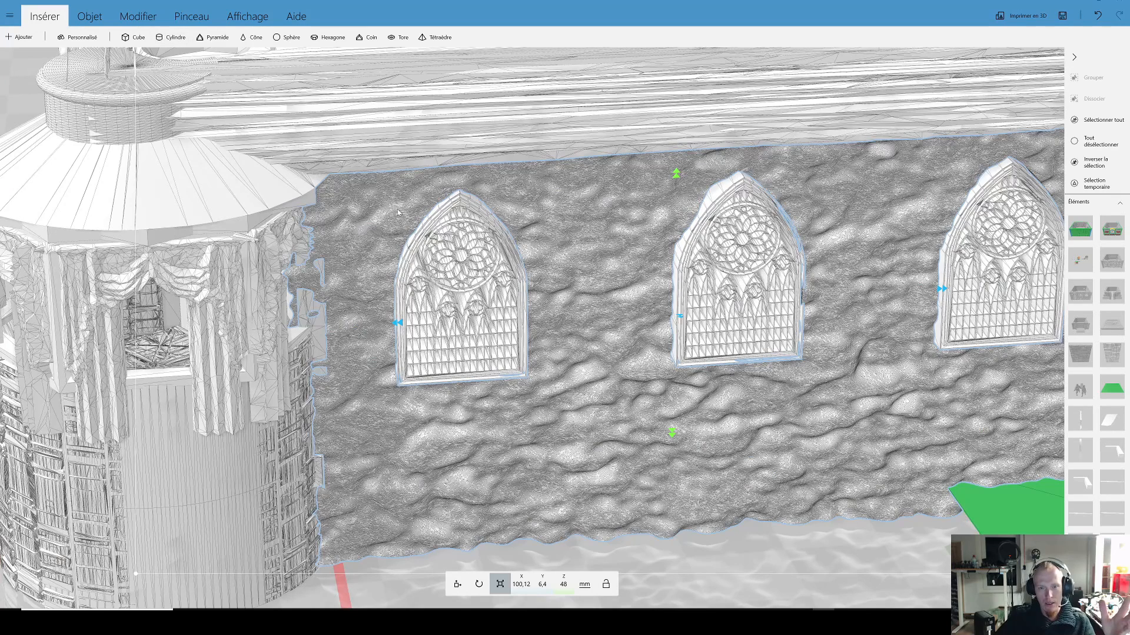
{"action": "left_click", "coordinate": [139, 17]}
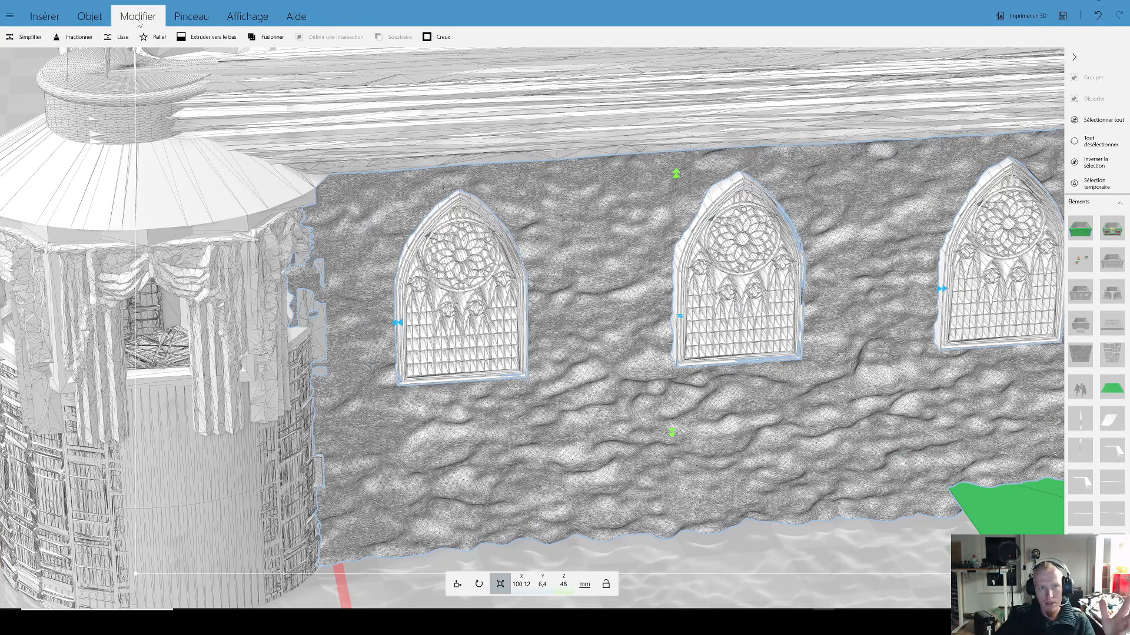
{"action": "left_click", "coordinate": [26, 38]}
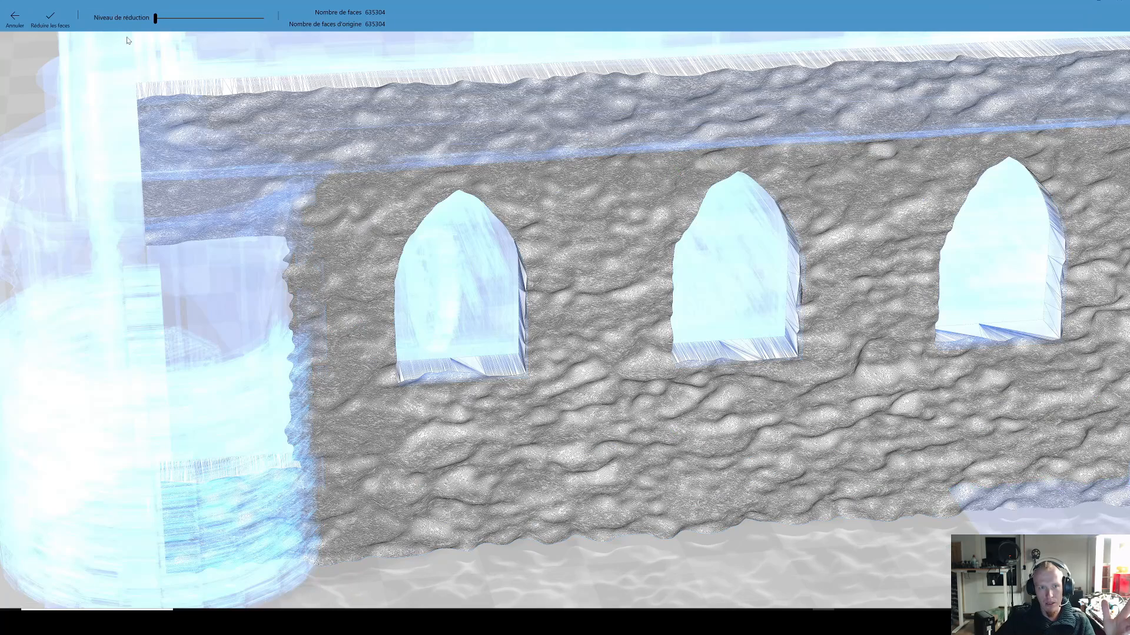
{"action": "left_click_drag", "start_coordinate": [164, 22], "coordinate": [173, 21]}
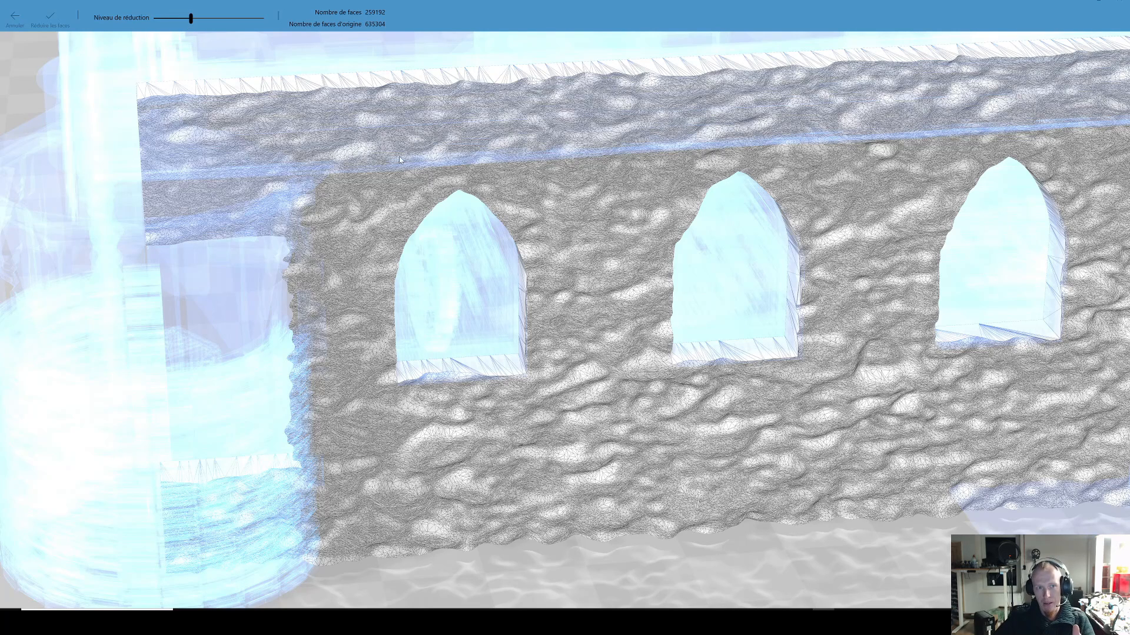
{"action": "scroll", "coordinate": [556, 254], "scroll_direction": "down", "scroll_amount": 2}
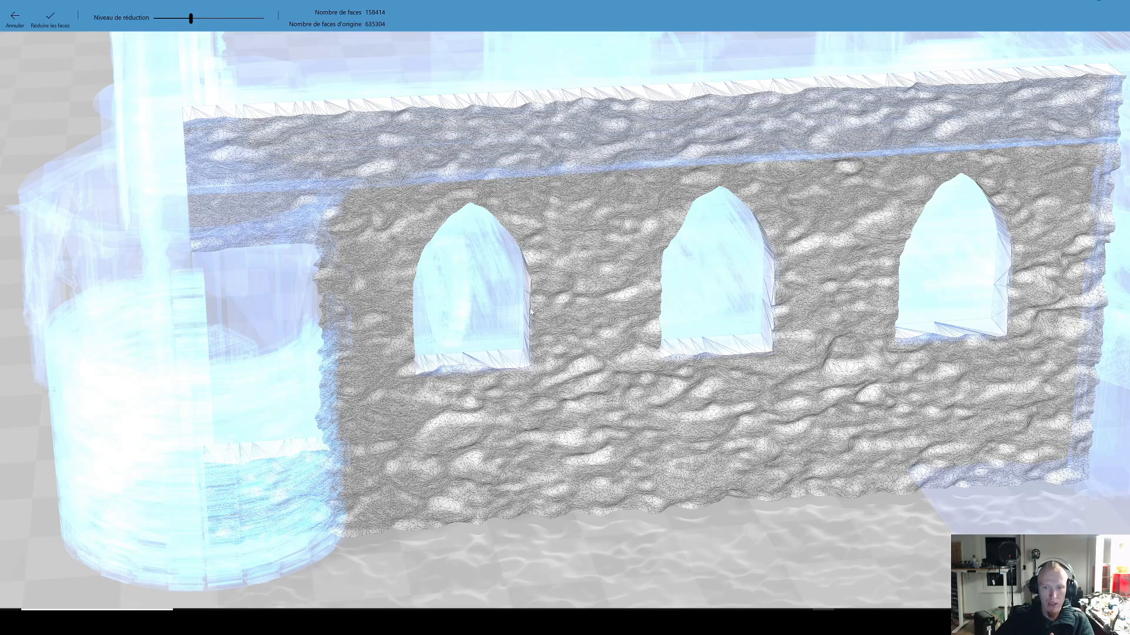
{"action": "left_click", "coordinate": [51, 19]}
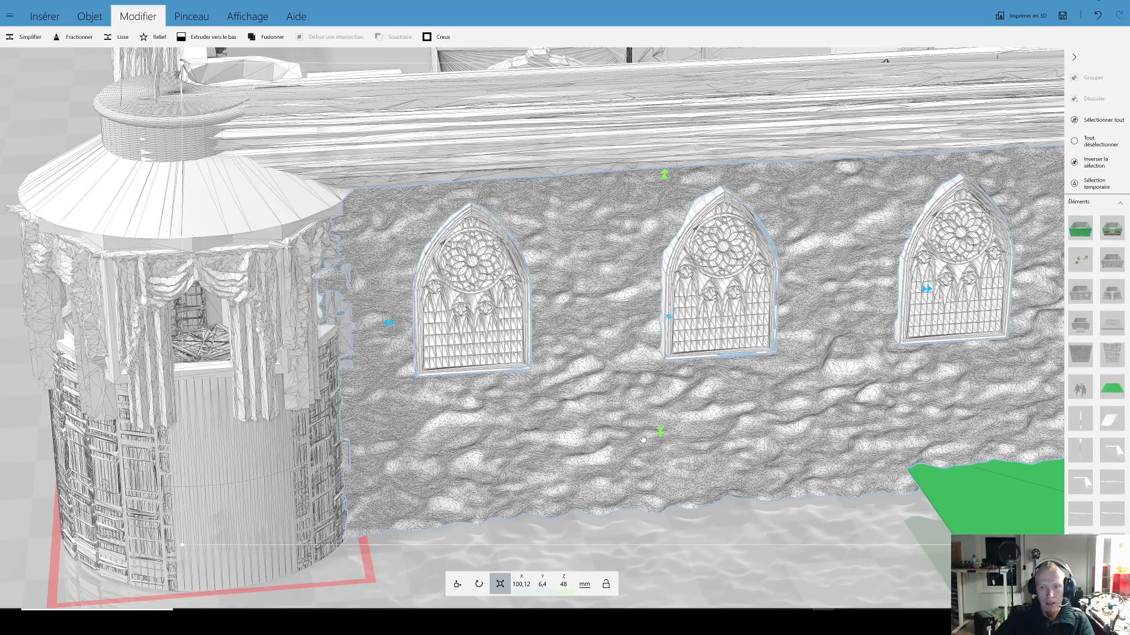
Step: Examine the simplified wall's larger mesh triangles beside the 0.2 mm plate's corner, including the overall look of the stone surface
{"action": "left_click_drag", "start_coordinate": [688, 435], "coordinate": [692, 428]}
{"action": "mouse_move", "coordinate": [683, 514]}
{"action": "right_mouse_down"}
{"action": "mouse_move", "coordinate": [793, 542]}
{"action": "mouse_move", "coordinate": [729, 362]}
{"action": "right_mouse_up"}
{"action": "scroll", "coordinate": [730, 362], "scroll_direction": "up", "scroll_amount": 5}
{"action": "left_click", "coordinate": [775, 372]}
{"action": "right_click_drag", "start_coordinate": [714, 408], "coordinate": [582, 358]}
{"action": "scroll", "coordinate": [582, 358], "scroll_direction": "up", "scroll_amount": 4}
{"action": "left_click_drag", "start_coordinate": [598, 419], "coordinate": [581, 412]}
{"action": "right_click_drag", "start_coordinate": [581, 411], "coordinate": [582, 314]}
{"action": "scroll", "coordinate": [582, 314], "scroll_direction": "up", "scroll_amount": 3}
{"action": "scroll", "coordinate": [581, 312], "scroll_direction": "up", "scroll_amount": 3}
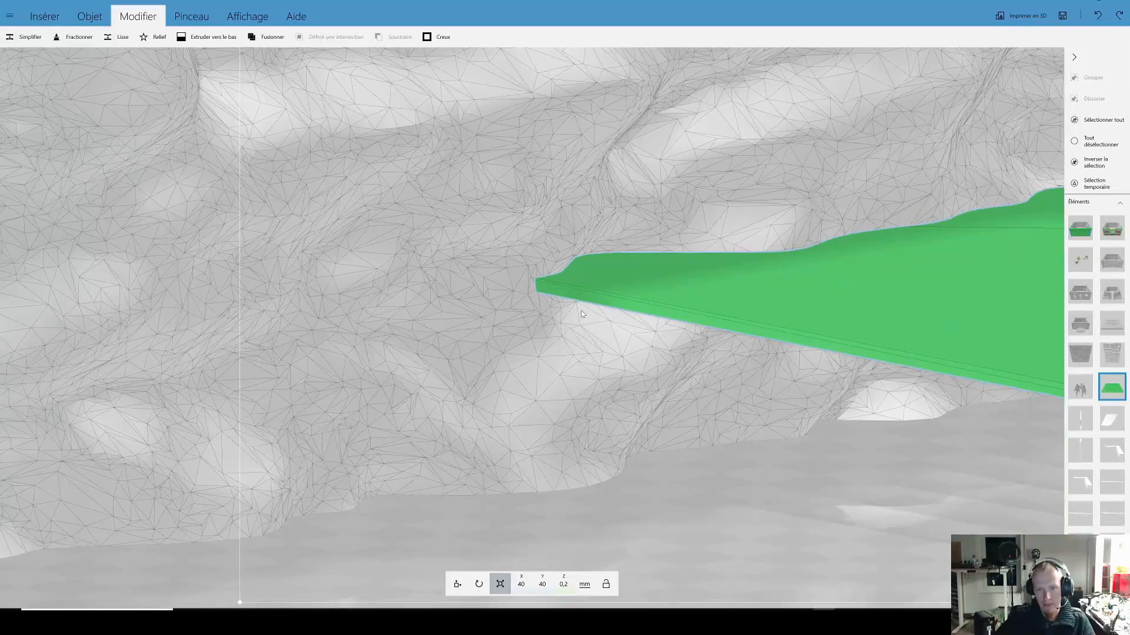
{"action": "scroll", "coordinate": [564, 308], "scroll_direction": "up", "scroll_amount": 2}
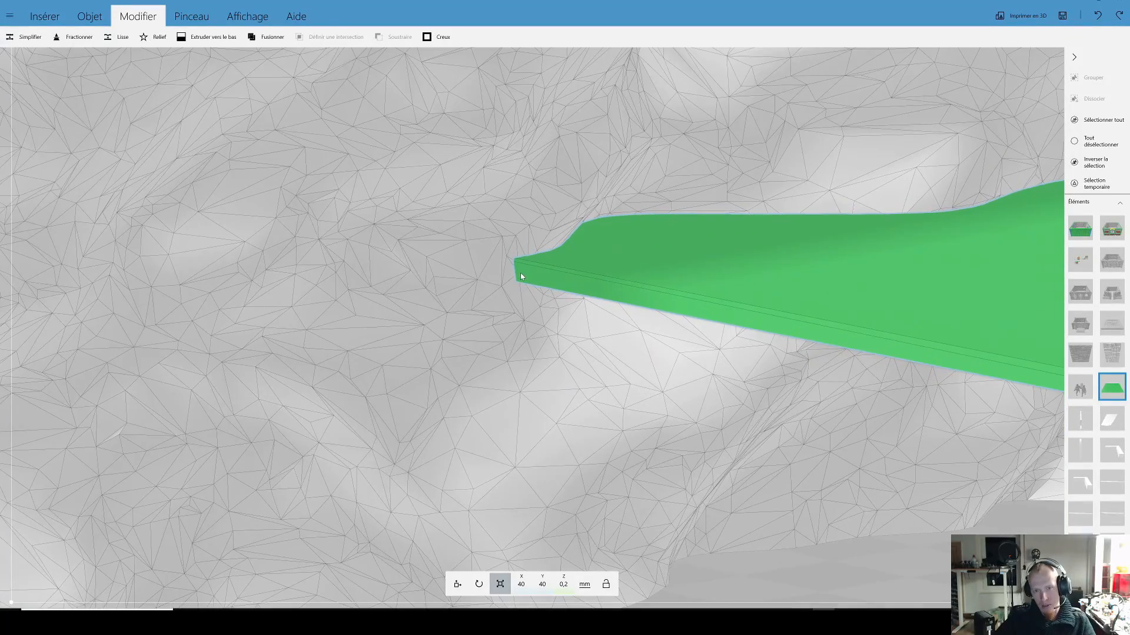
{"action": "scroll", "coordinate": [523, 268], "scroll_direction": "down", "scroll_amount": 10}
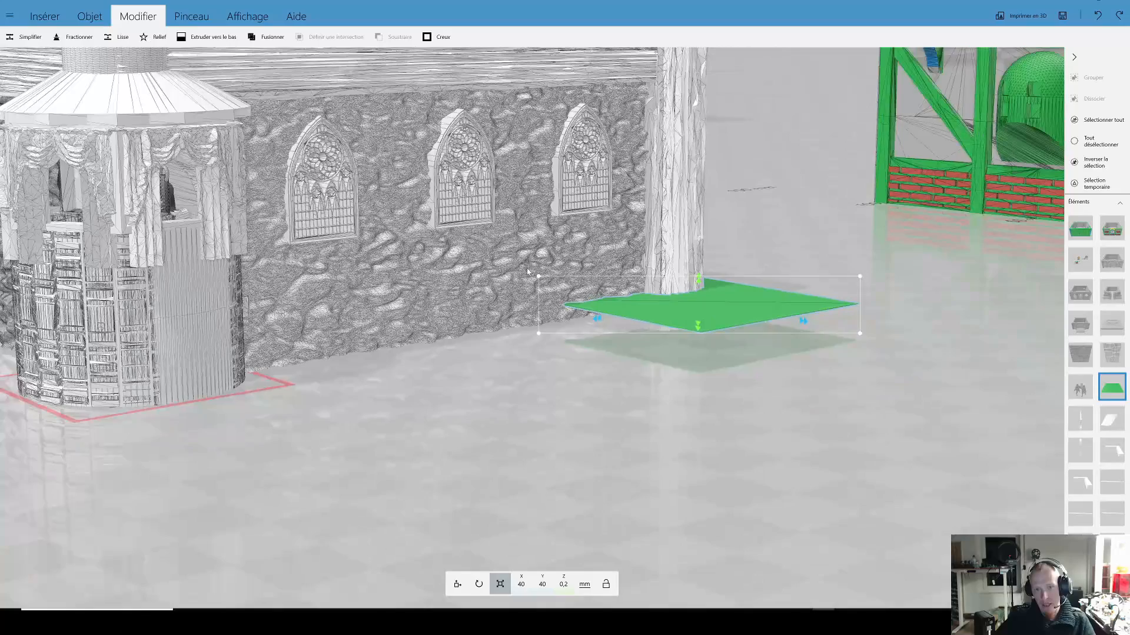
{"action": "scroll", "coordinate": [489, 394], "scroll_direction": "down", "scroll_amount": 4}
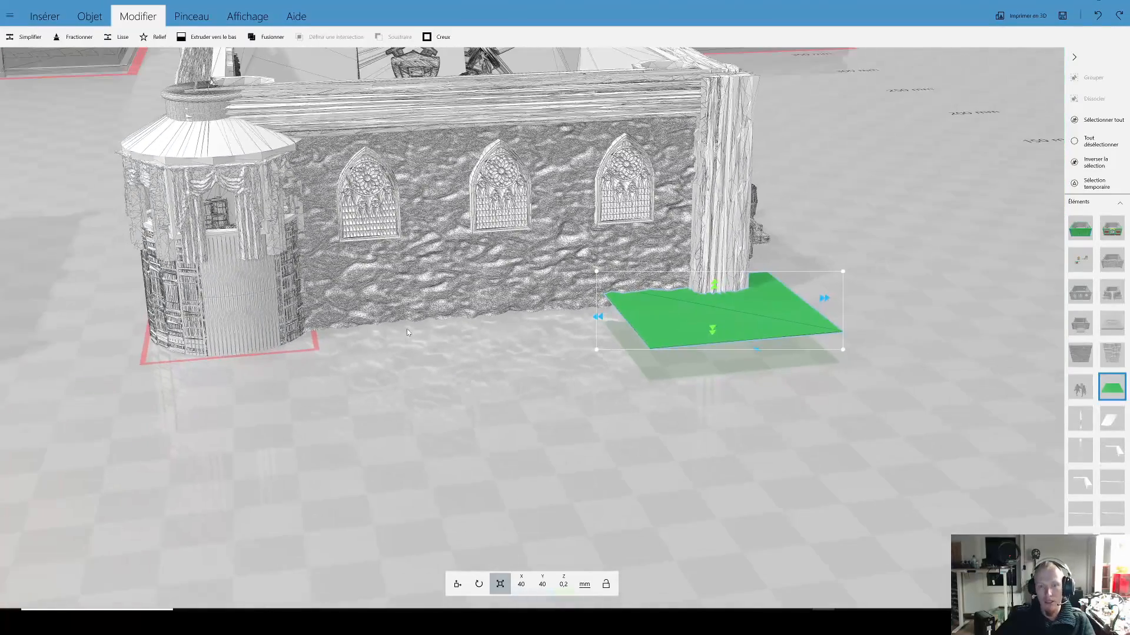
Step: Duplicate the 0.2 mm plate in front of the stone wall
{"action": "right_click_drag", "start_coordinate": [498, 393], "coordinate": [528, 473]}
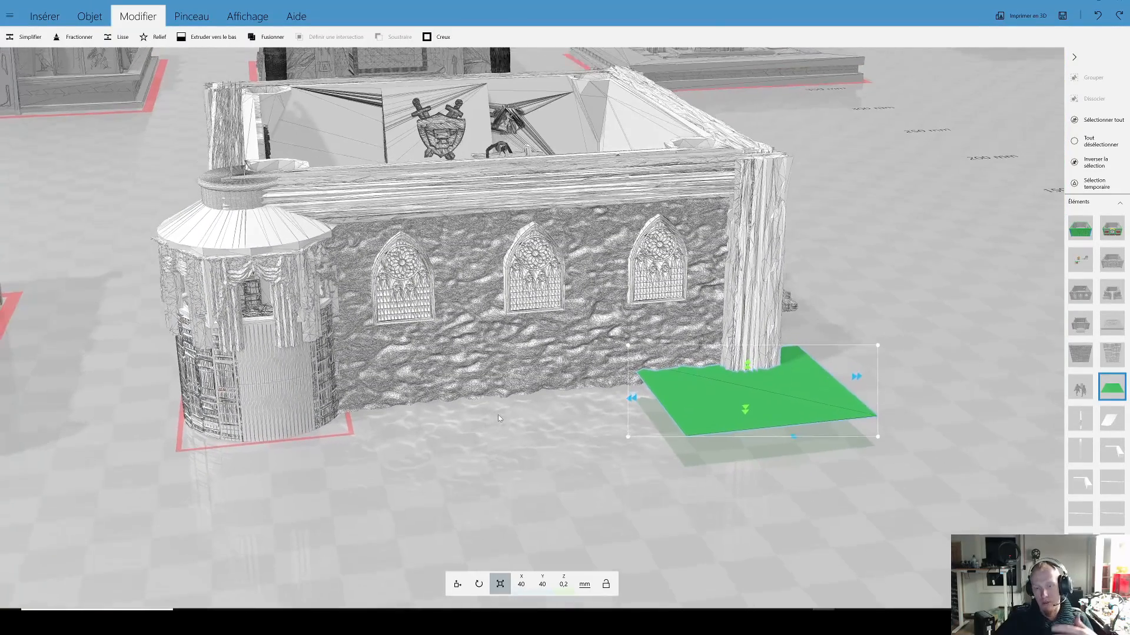
{"action": "left_click", "coordinate": [515, 340]}
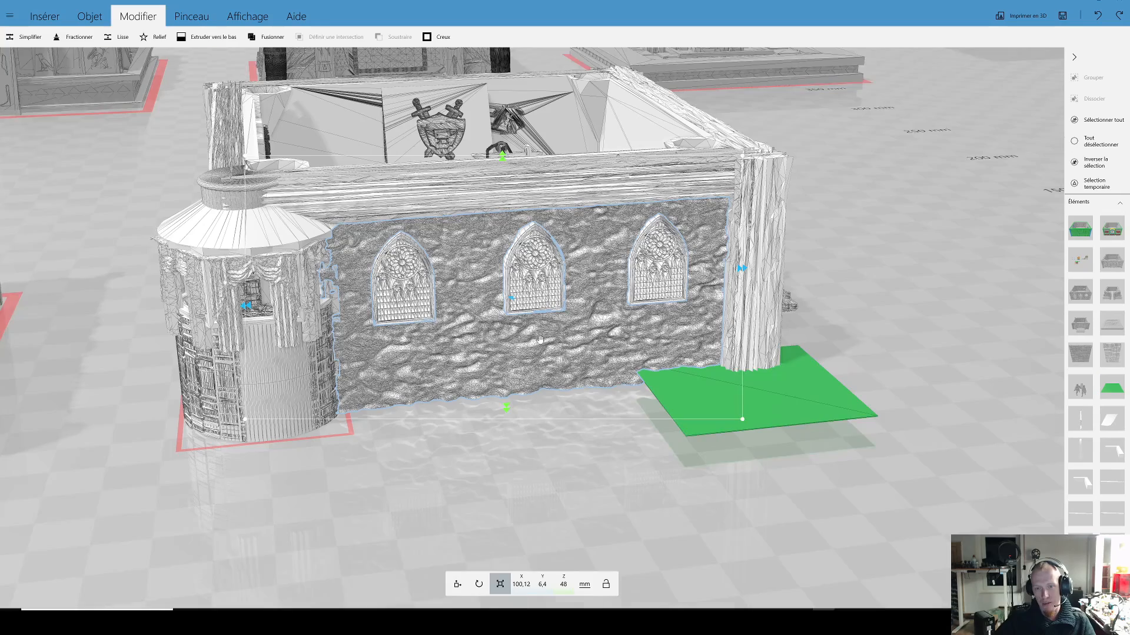
{"action": "scroll", "coordinate": [540, 341], "scroll_direction": "up", "scroll_amount": 2}
{"action": "left_click", "coordinate": [816, 436]}
{"action": "key", "text": "ctrl+d"}
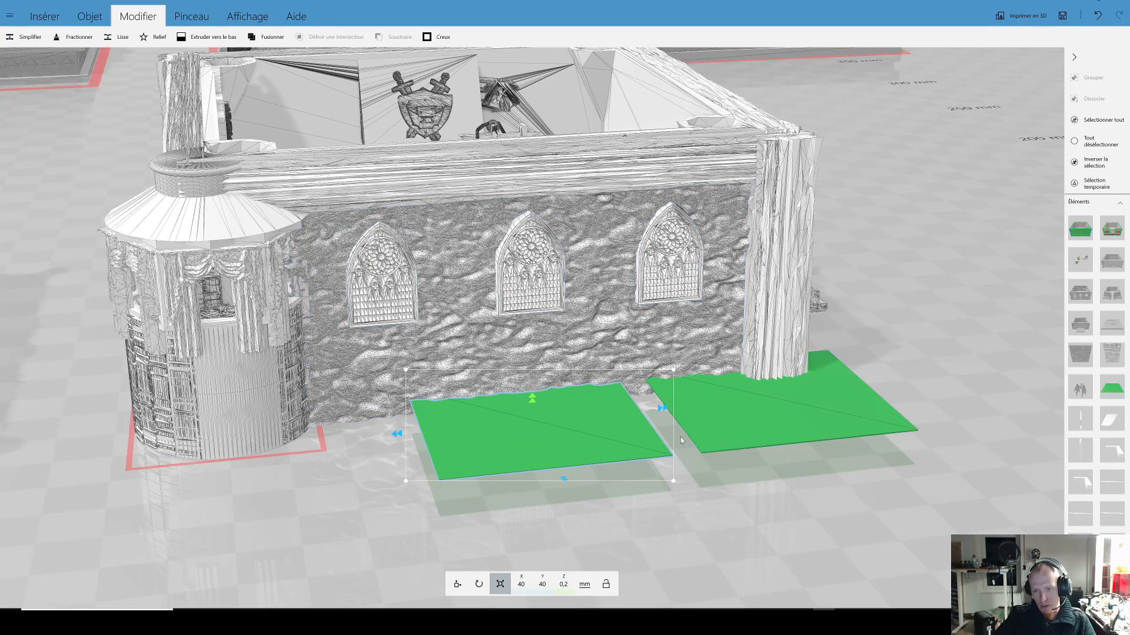
Step: Set the height of the duplicated plate to 0.05 mm
{"action": "left_click", "coordinate": [737, 422]}
{"action": "scroll", "coordinate": [615, 411], "scroll_direction": "up", "scroll_amount": 5}
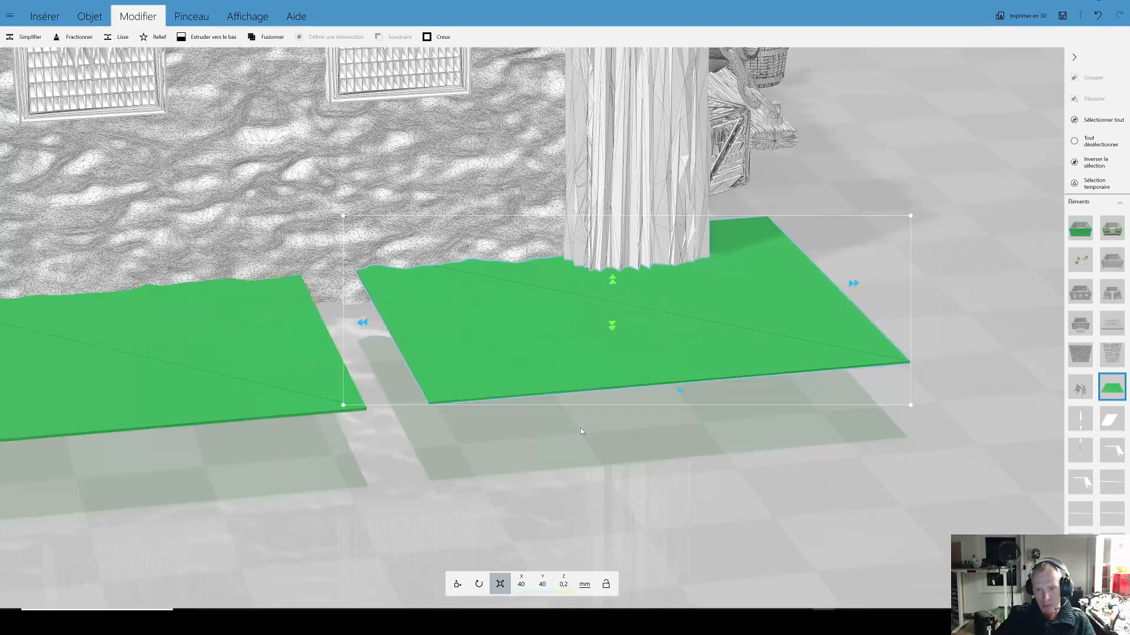
{"action": "left_click_drag", "start_coordinate": [604, 488], "coordinate": [607, 400]}
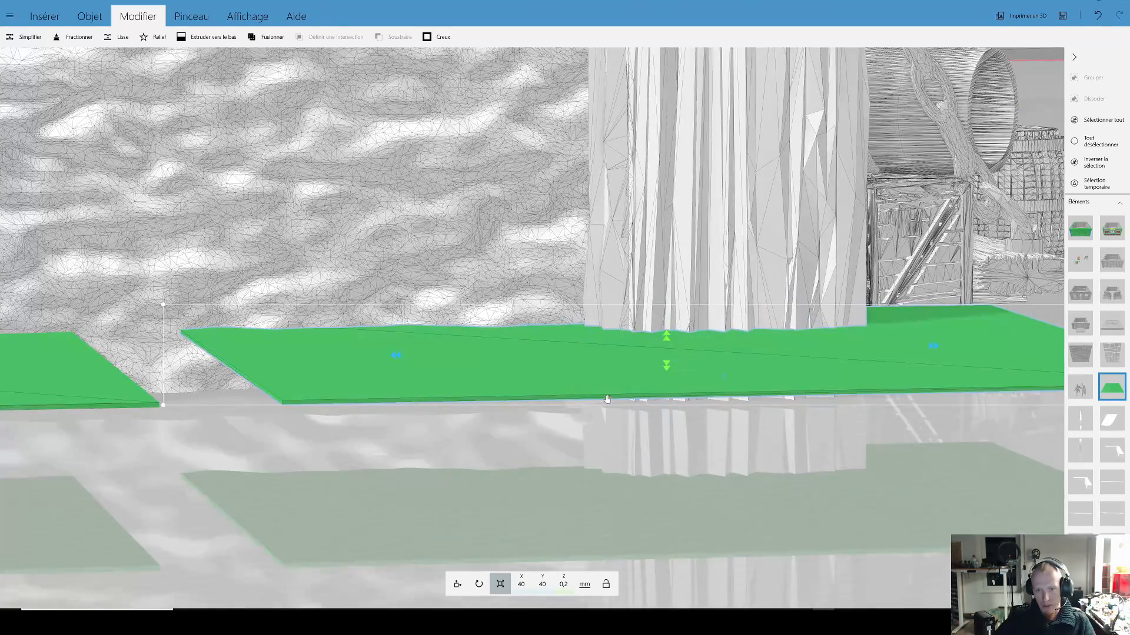
{"action": "right_click_drag", "start_coordinate": [587, 406], "coordinate": [812, 389]}
{"action": "left_click", "coordinate": [510, 347]}
{"action": "left_click", "coordinate": [563, 586]}
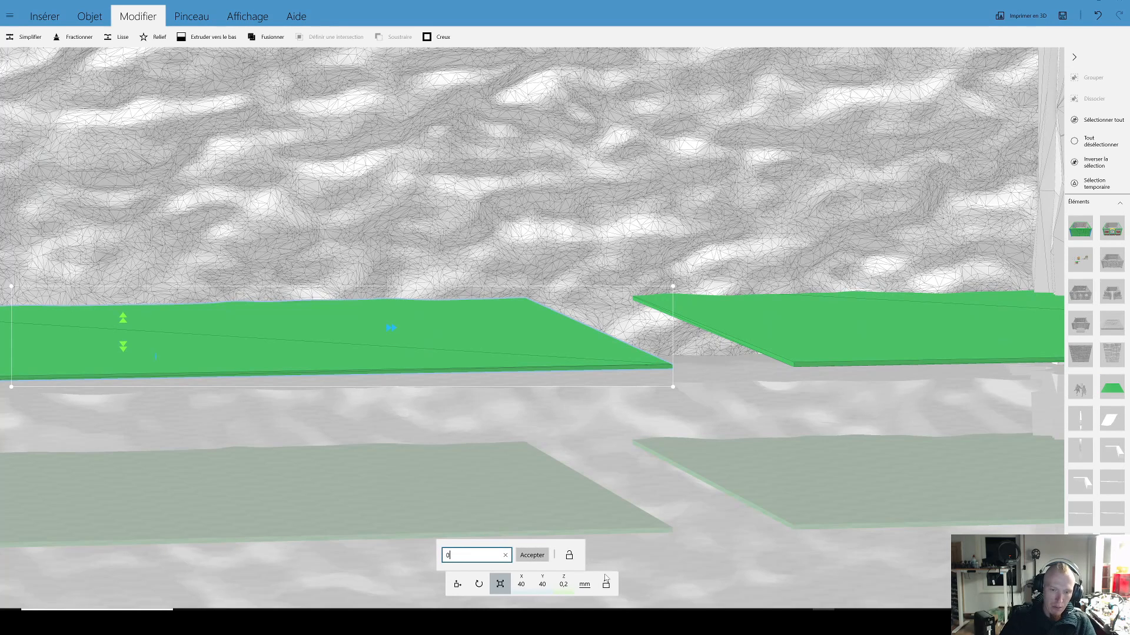
{"action": "type", "text": "0,1"}
{"action": "key", "text": "BackSpace"}
{"action": "type", "text": "05"}
{"action": "key", "text": "Return"}
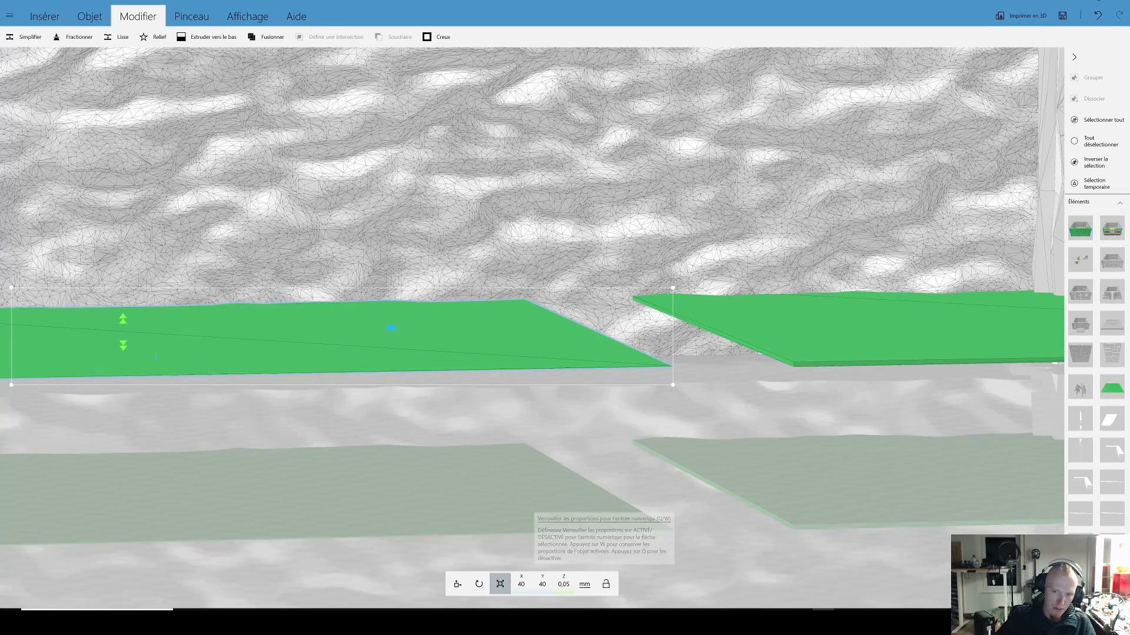
Step: Move the 0.05 mm plate so its side overlaps the neighbouring 0.2 mm plate, and compare their thicknesses
{"action": "left_click_drag", "start_coordinate": [648, 409], "coordinate": [672, 414]}
{"action": "scroll", "coordinate": [635, 400], "scroll_direction": "up", "scroll_amount": 5}
{"action": "right_click_drag", "start_coordinate": [672, 414], "coordinate": [566, 341]}
{"action": "left_click_drag", "start_coordinate": [566, 342], "coordinate": [694, 453]}
{"action": "right_click_drag", "start_coordinate": [694, 453], "coordinate": [556, 337]}
{"action": "scroll", "coordinate": [557, 337], "scroll_direction": "down", "scroll_amount": 2}
{"action": "left_click_drag", "start_coordinate": [500, 395], "coordinate": [639, 358]}
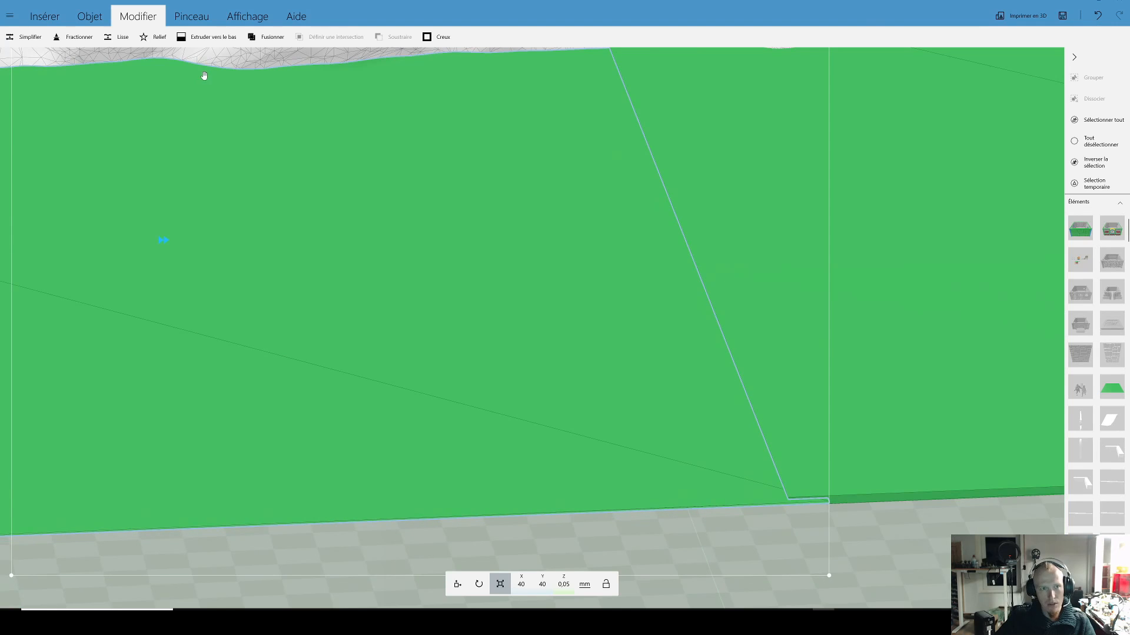
Step: Recolour the 0.05 mm plate white with the simple material type
{"action": "left_click", "coordinate": [191, 16]}
{"action": "left_click", "coordinate": [36, 41]}
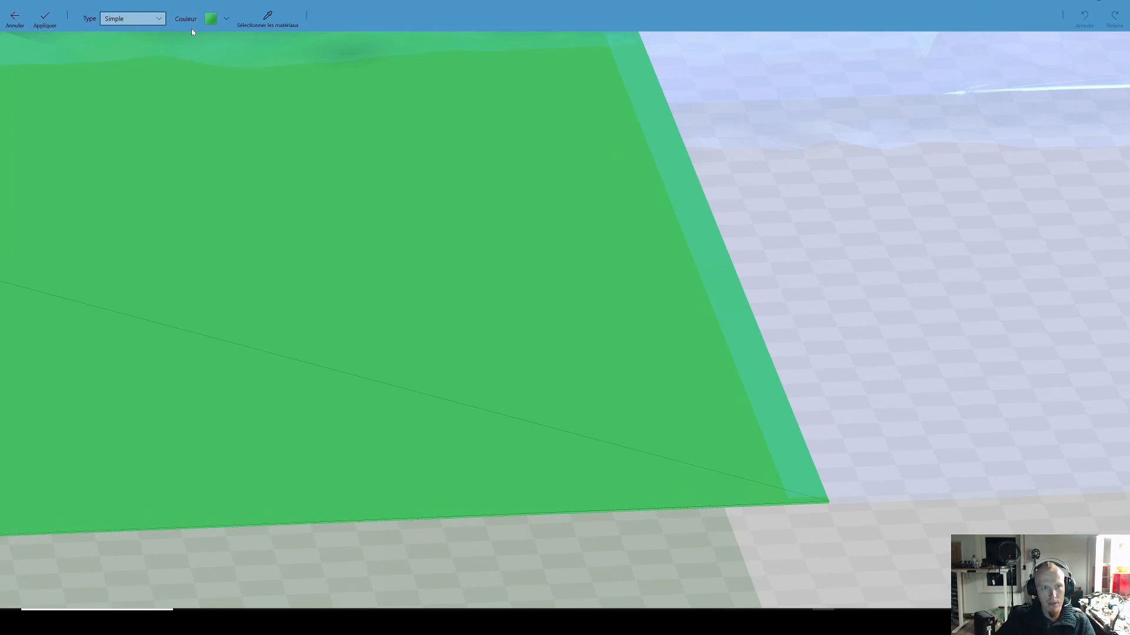
{"action": "left_click", "coordinate": [210, 27]}
{"action": "left_click", "coordinate": [250, 84]}
{"action": "left_click", "coordinate": [46, 19]}
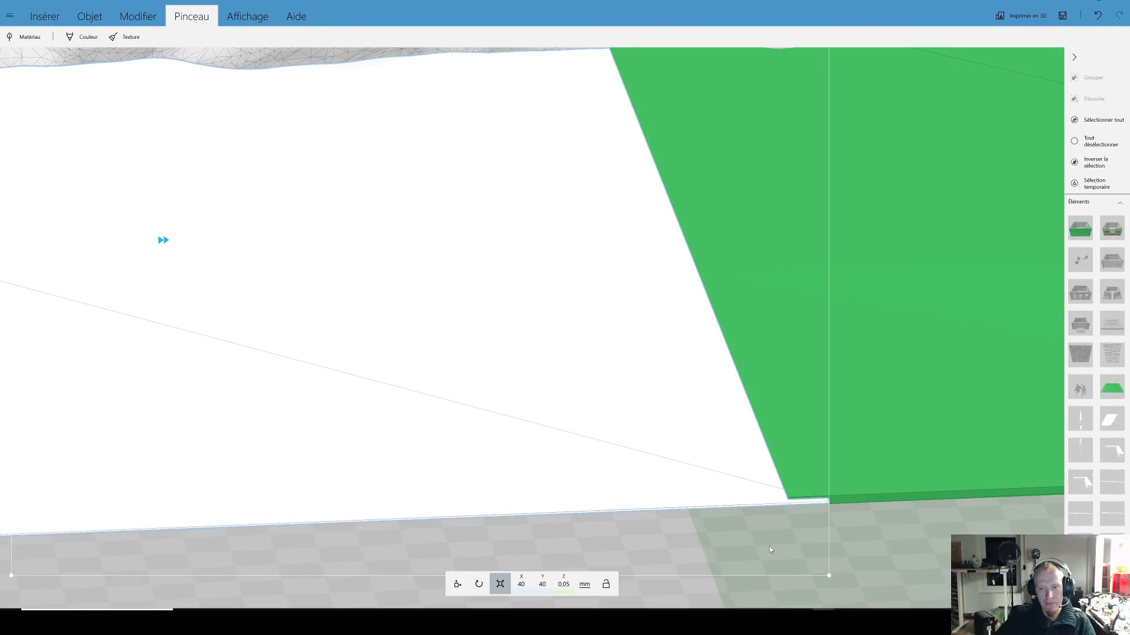
Step: Compare the edge thickness of the white plate with that of the green 0.2 mm plate against the stone wall
{"action": "left_click_drag", "start_coordinate": [769, 546], "coordinate": [665, 464]}
{"action": "scroll", "coordinate": [669, 301], "scroll_direction": "up", "scroll_amount": 2}
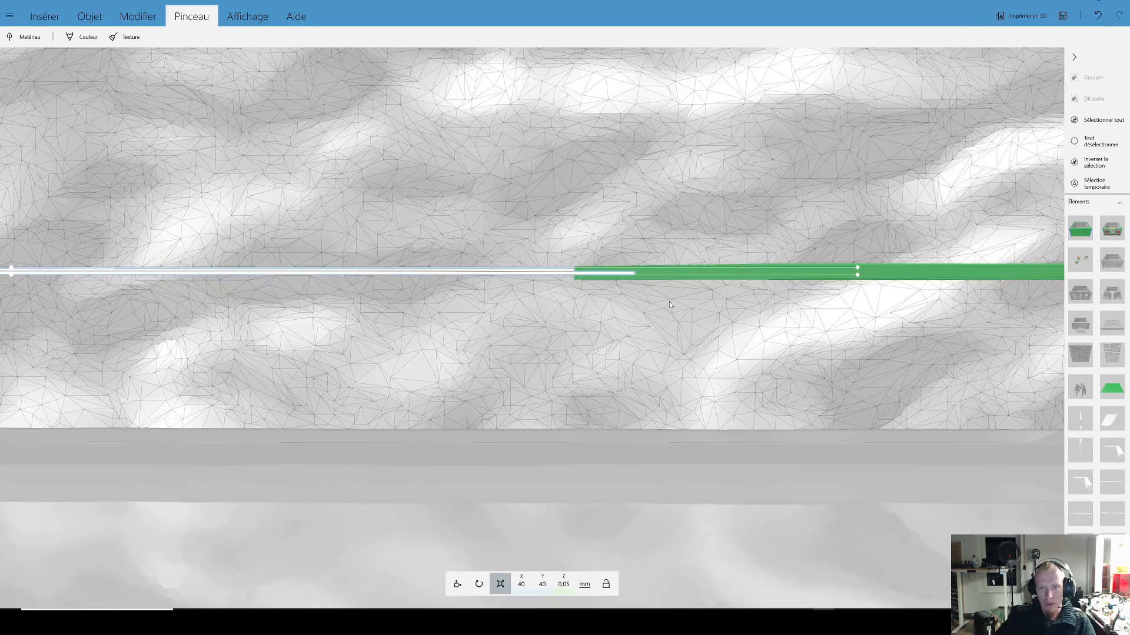
{"action": "scroll", "coordinate": [669, 302], "scroll_direction": "up", "scroll_amount": 1}
{"action": "left_click", "coordinate": [721, 261]}
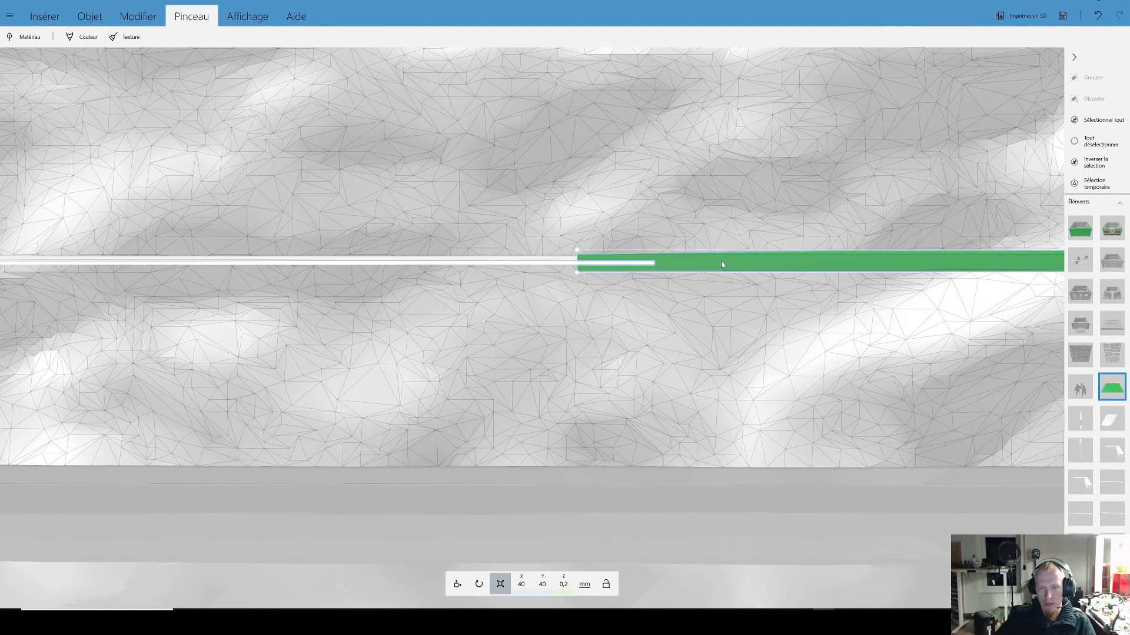
{"action": "left_click", "coordinate": [533, 265]}
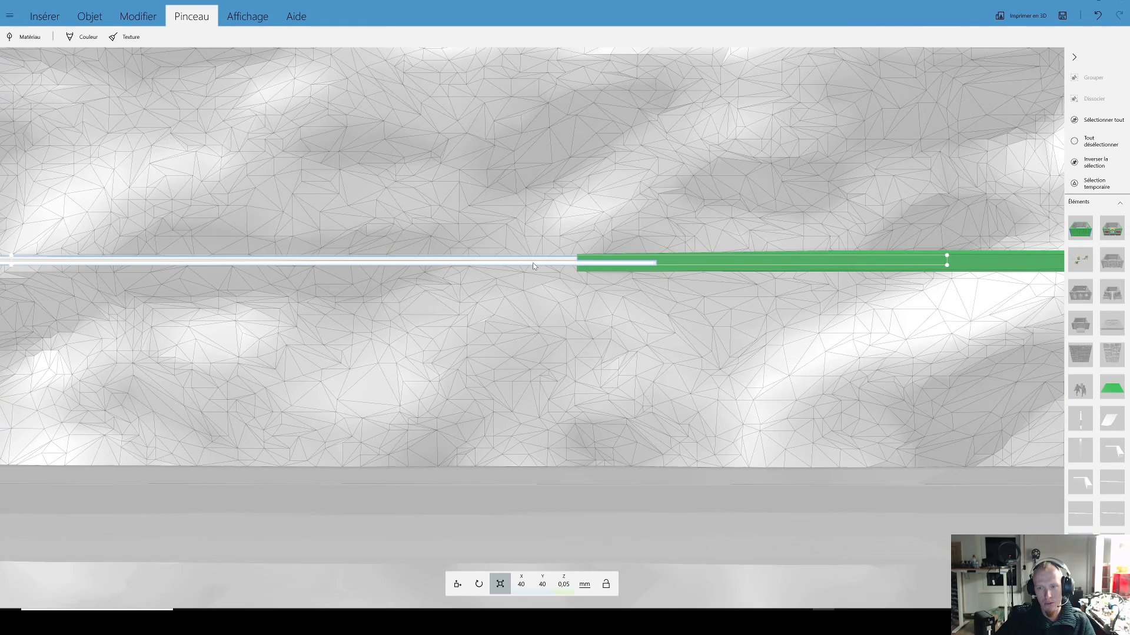
Step: Set the white plate's height to 0.025 mm and compare its edge with the wall's mesh triangles
{"action": "left_click", "coordinate": [568, 592]}
{"action": "type", "text": "0"}
{"action": "type", "text": ",03"}
{"action": "key", "text": "Return"}
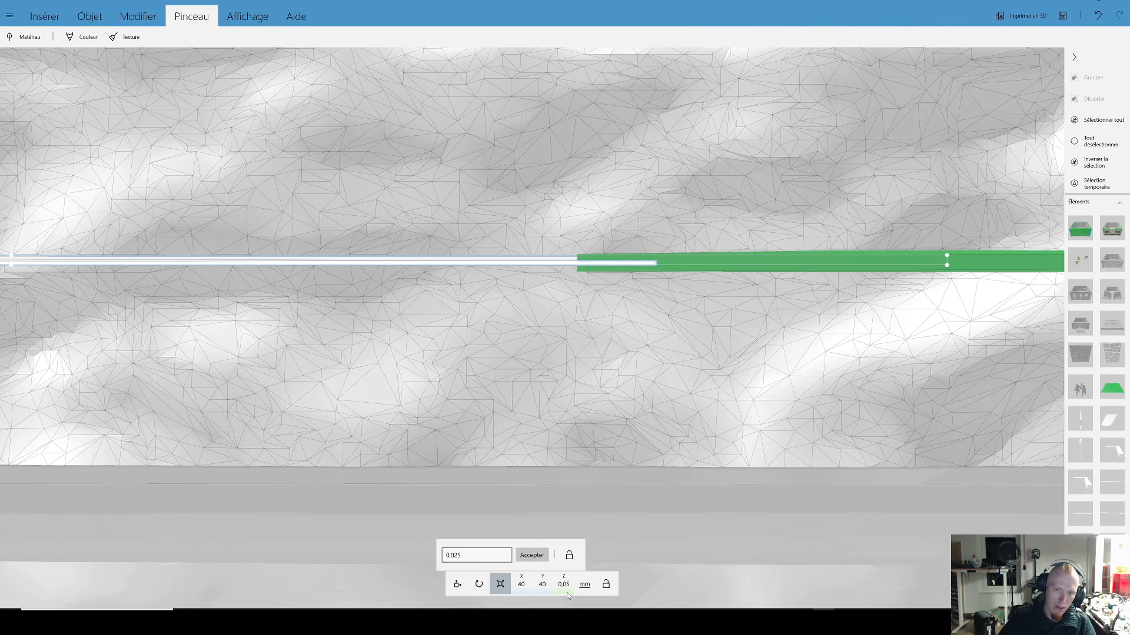
{"action": "scroll", "coordinate": [615, 334], "scroll_direction": "up", "scroll_amount": 3}
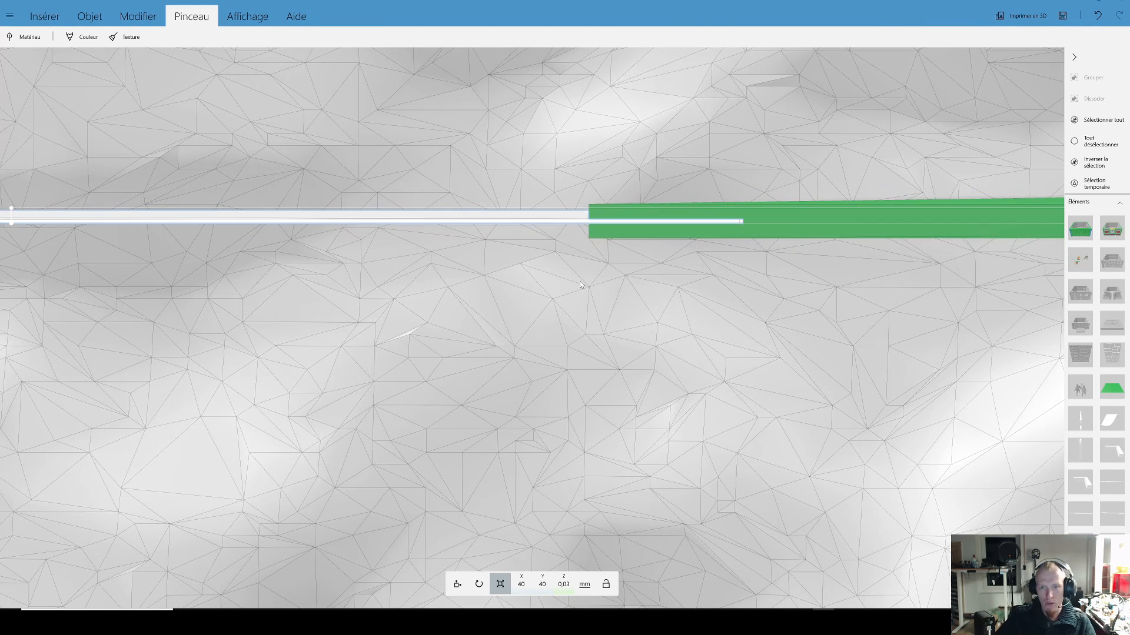
{"action": "left_click", "coordinate": [573, 167]}
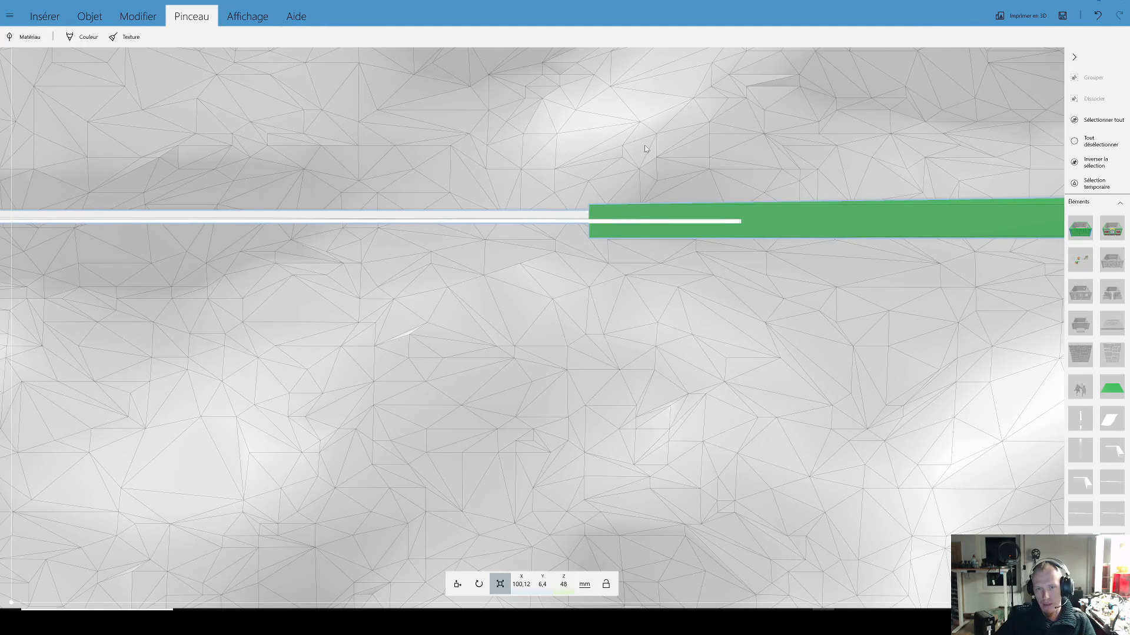
Step: Examine the neighbouring rounded-stone building from several sides, including the carved medallions and recessed niches on its wall
{"action": "scroll", "coordinate": [572, 239], "scroll_direction": "down", "scroll_amount": 6}
{"action": "left_click_drag", "start_coordinate": [546, 277], "coordinate": [576, 413]}
{"action": "scroll", "coordinate": [577, 413], "scroll_direction": "down", "scroll_amount": 10}
{"action": "right_click_drag", "start_coordinate": [629, 438], "coordinate": [697, 478]}
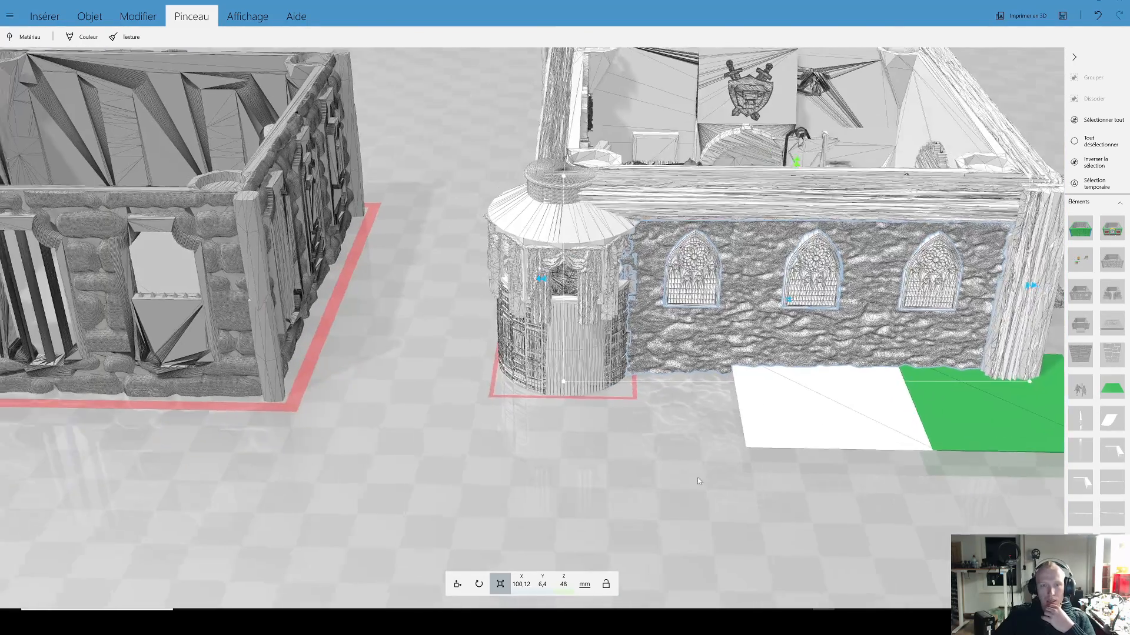
{"action": "scroll", "coordinate": [402, 415], "scroll_direction": "down", "scroll_amount": 3}
{"action": "scroll", "coordinate": [401, 415], "scroll_direction": "up", "scroll_amount": 3}
{"action": "left_click", "coordinate": [411, 322]}
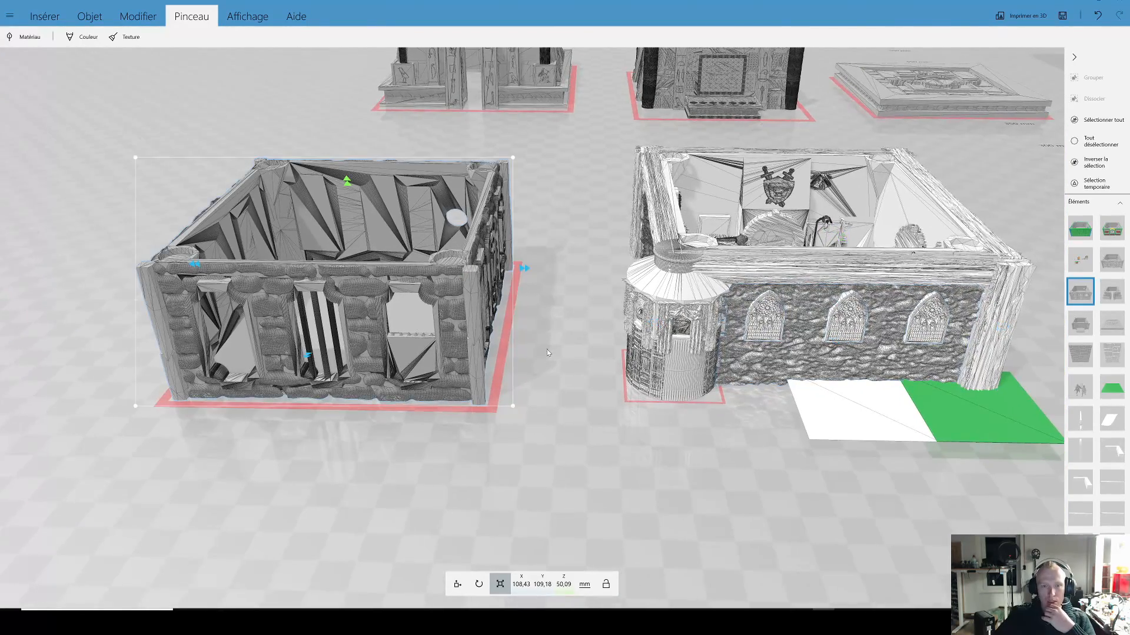
{"action": "scroll", "coordinate": [530, 371], "scroll_direction": "up", "scroll_amount": 1}
{"action": "mouse_move", "coordinate": [518, 390]}
{"action": "left_mouse_down"}
{"action": "mouse_move", "coordinate": [585, 372]}
{"action": "mouse_move", "coordinate": [524, 368]}
{"action": "mouse_move", "coordinate": [306, 425]}
{"action": "mouse_move", "coordinate": [224, 432]}
{"action": "left_mouse_up"}
{"action": "right_click_drag", "start_coordinate": [224, 433], "coordinate": [351, 381]}
{"action": "left_click_drag", "start_coordinate": [351, 381], "coordinate": [755, 423]}
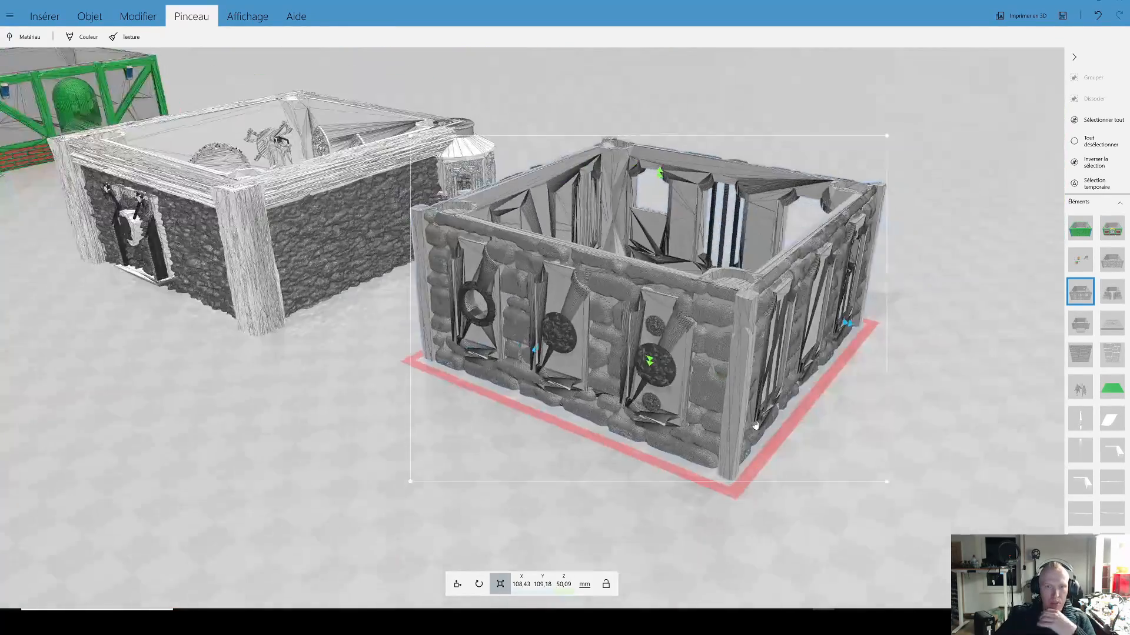
{"action": "right_click_drag", "start_coordinate": [529, 453], "coordinate": [568, 459]}
{"action": "scroll", "coordinate": [547, 462], "scroll_direction": "up", "scroll_amount": 3}
{"action": "left_click_drag", "start_coordinate": [415, 489], "coordinate": [524, 475]}
{"action": "right_click_drag", "start_coordinate": [524, 475], "coordinate": [387, 415]}
{"action": "scroll", "coordinate": [384, 419], "scroll_direction": "up", "scroll_amount": 3}
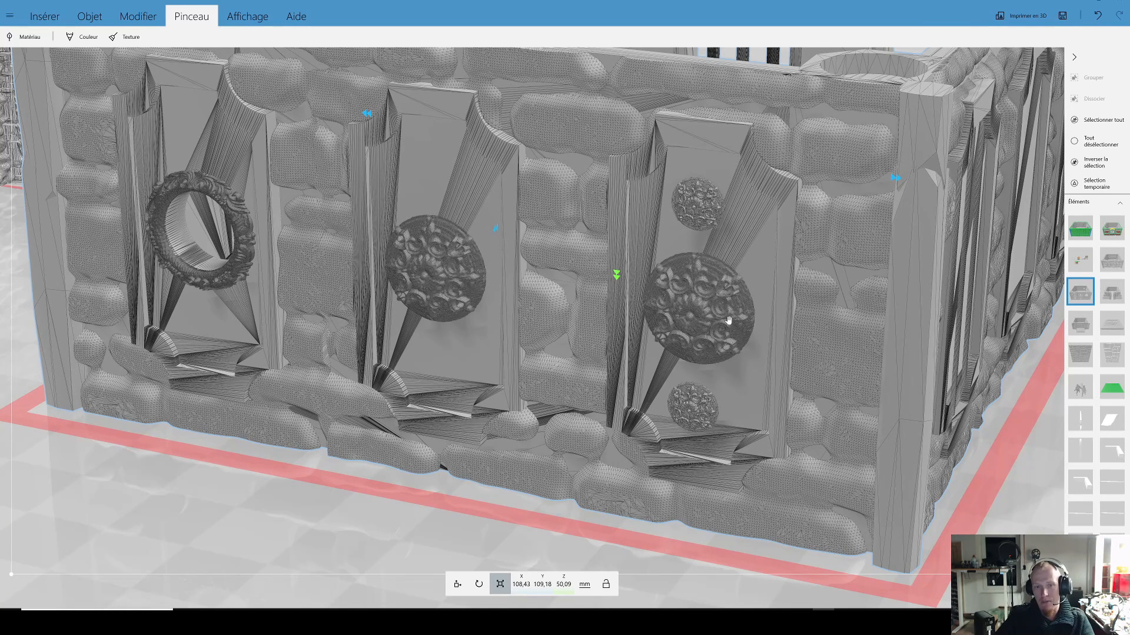
Step: Review the rounded-stone building's barred window side, and select the coloured building with the red dragons
{"action": "scroll", "coordinate": [697, 330], "scroll_direction": "down", "scroll_amount": 5}
{"action": "left_click_drag", "start_coordinate": [676, 335], "coordinate": [448, 347]}
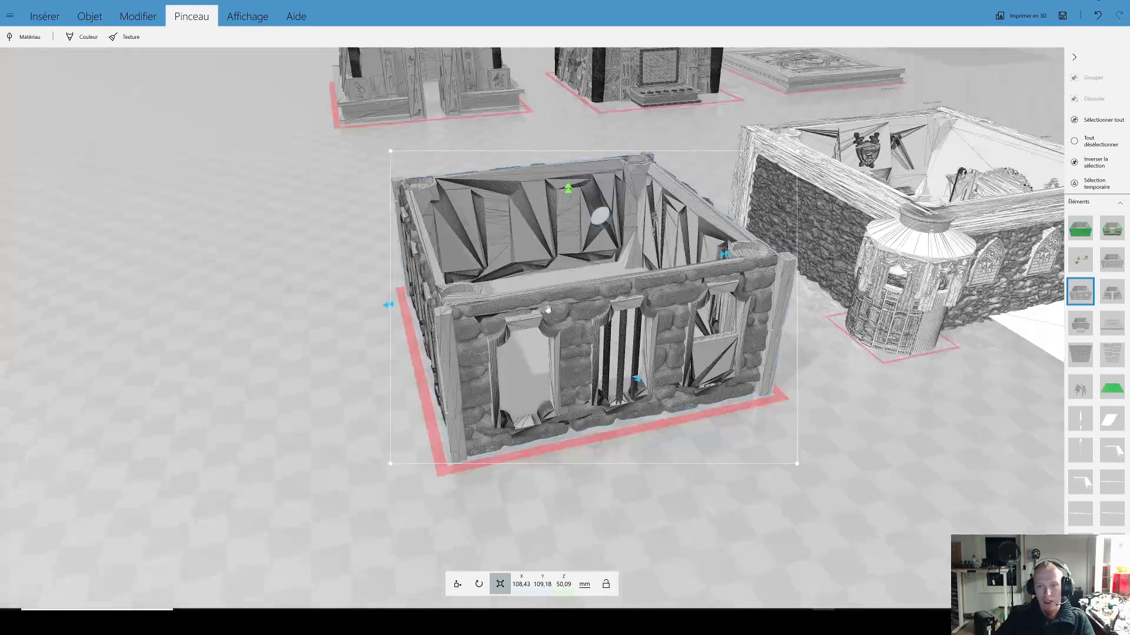
{"action": "right_click_drag", "start_coordinate": [530, 306], "coordinate": [264, 291]}
{"action": "left_click_drag", "start_coordinate": [677, 294], "coordinate": [571, 317]}
{"action": "left_click", "coordinate": [569, 316]}
{"action": "left_click_drag", "start_coordinate": [835, 377], "coordinate": [864, 359]}
{"action": "right_click_drag", "start_coordinate": [864, 359], "coordinate": [223, 153]}
{"action": "scroll", "coordinate": [346, 209], "scroll_direction": "down", "scroll_amount": 3}
{"action": "scroll", "coordinate": [346, 209], "scroll_direction": "down", "scroll_amount": 1}
{"action": "scroll", "coordinate": [224, 153], "scroll_direction": "up", "scroll_amount": 5}
{"action": "left_click_drag", "start_coordinate": [706, 391], "coordinate": [702, 495]}
{"action": "left_click", "coordinate": [577, 383]}
{"action": "scroll", "coordinate": [592, 371], "scroll_direction": "down", "scroll_amount": 2}
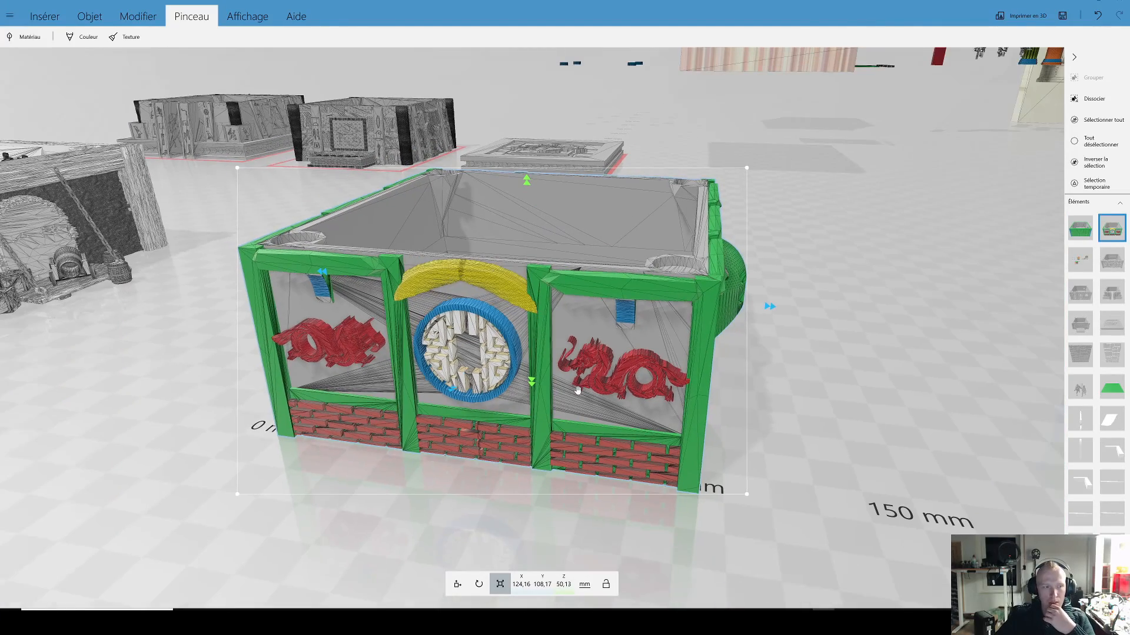
Step: Examine the coloured building's dragon facade, brick base and timber frame from both front corners
{"action": "left_click_drag", "start_coordinate": [769, 412], "coordinate": [674, 368]}
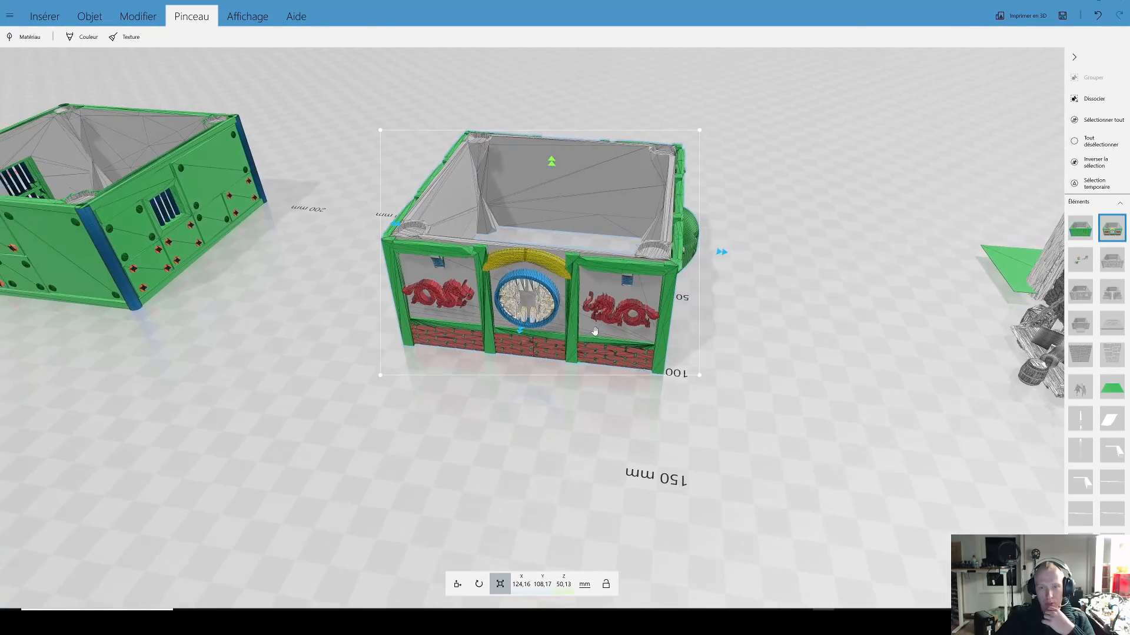
{"action": "scroll", "coordinate": [677, 367], "scroll_direction": "up", "scroll_amount": 2}
{"action": "left_click_drag", "start_coordinate": [776, 384], "coordinate": [624, 369]}
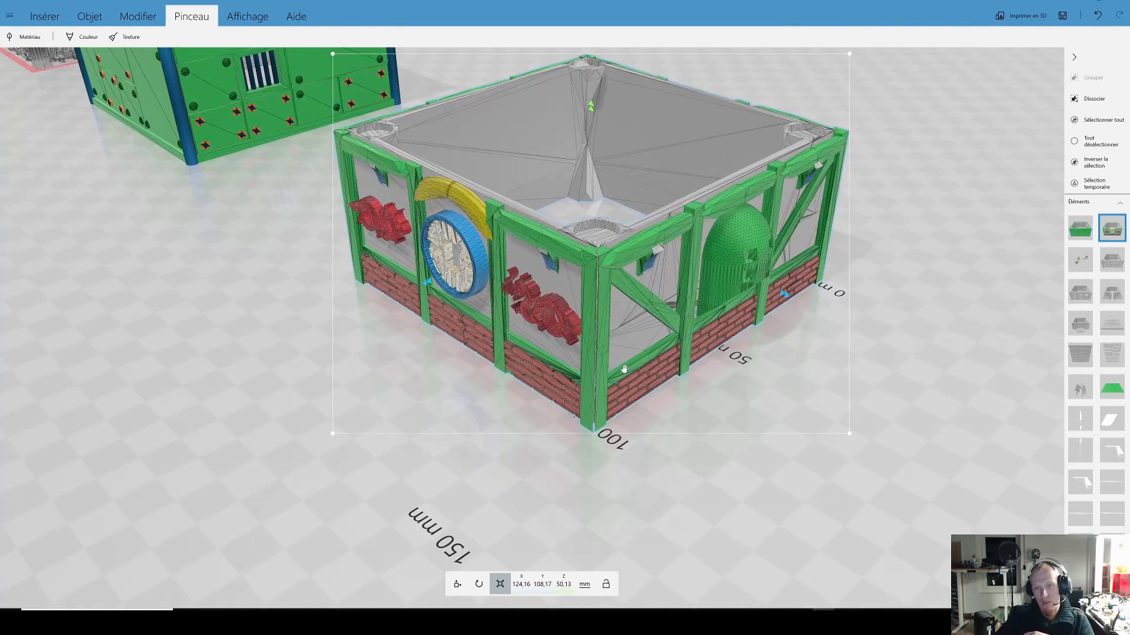
{"action": "left_click_drag", "start_coordinate": [749, 368], "coordinate": [328, 326]}
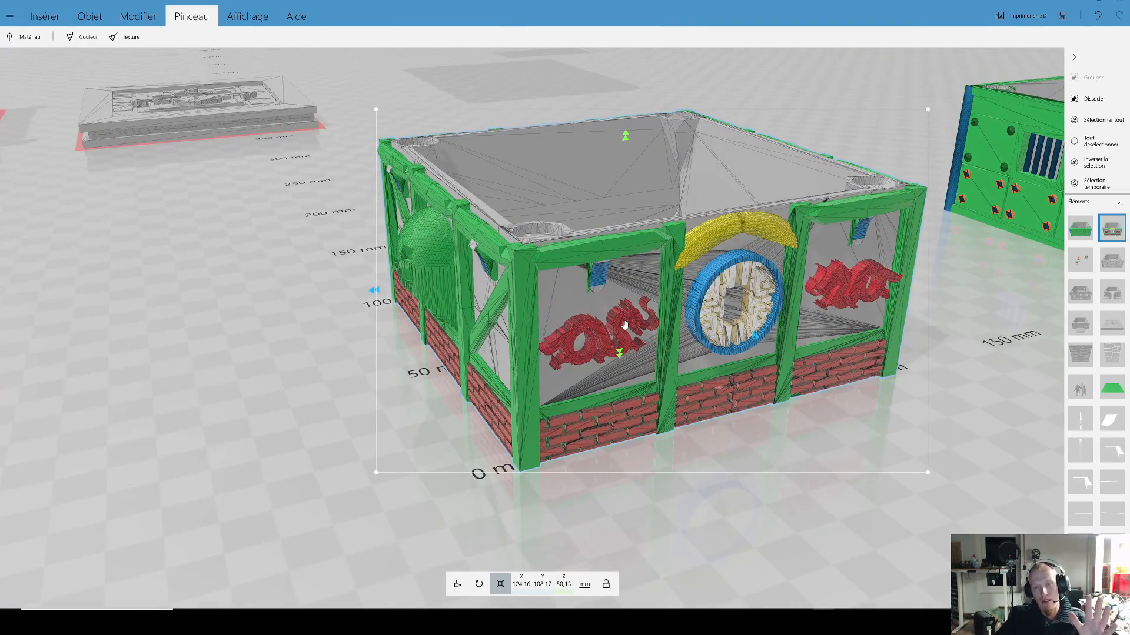
{"action": "scroll", "coordinate": [577, 304], "scroll_direction": "down", "scroll_amount": 2}
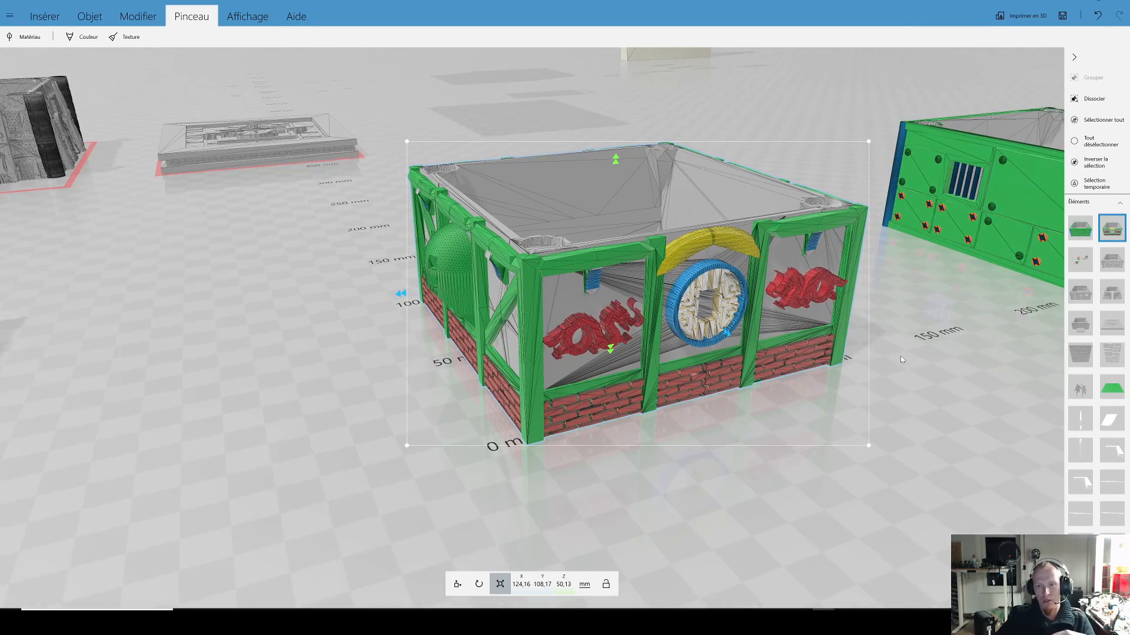
{"action": "left_click_drag", "start_coordinate": [925, 357], "coordinate": [828, 392]}
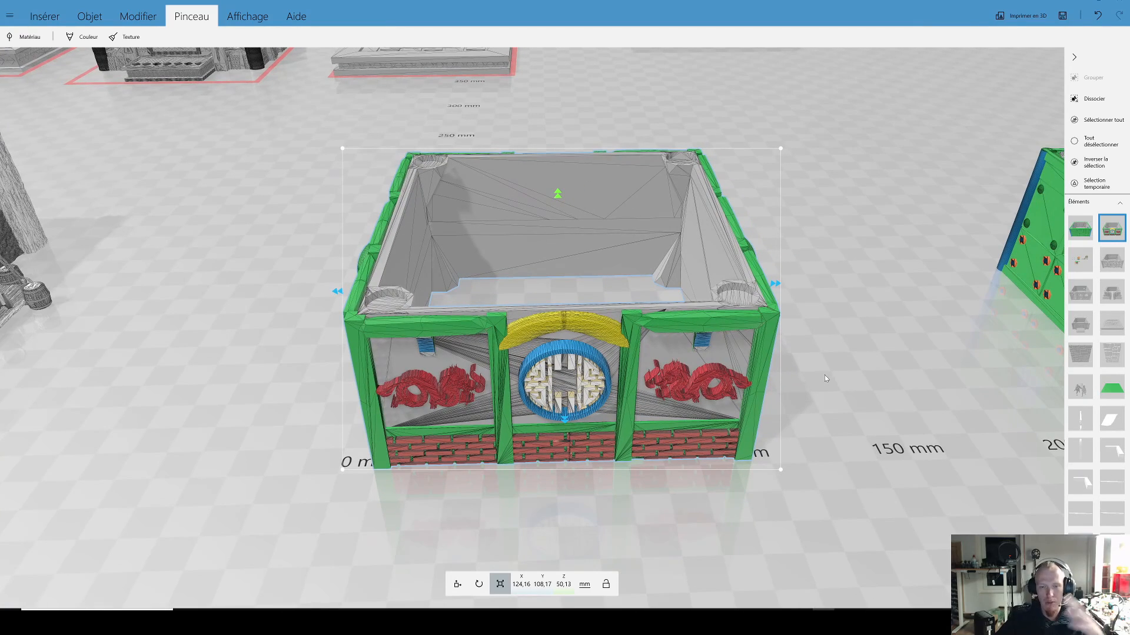
{"action": "mouse_move", "coordinate": [831, 369]}
{"action": "left_mouse_down"}
{"action": "mouse_move", "coordinate": [839, 379]}
{"action": "mouse_move", "coordinate": [732, 383]}
{"action": "mouse_move", "coordinate": [841, 380]}
{"action": "left_mouse_up"}
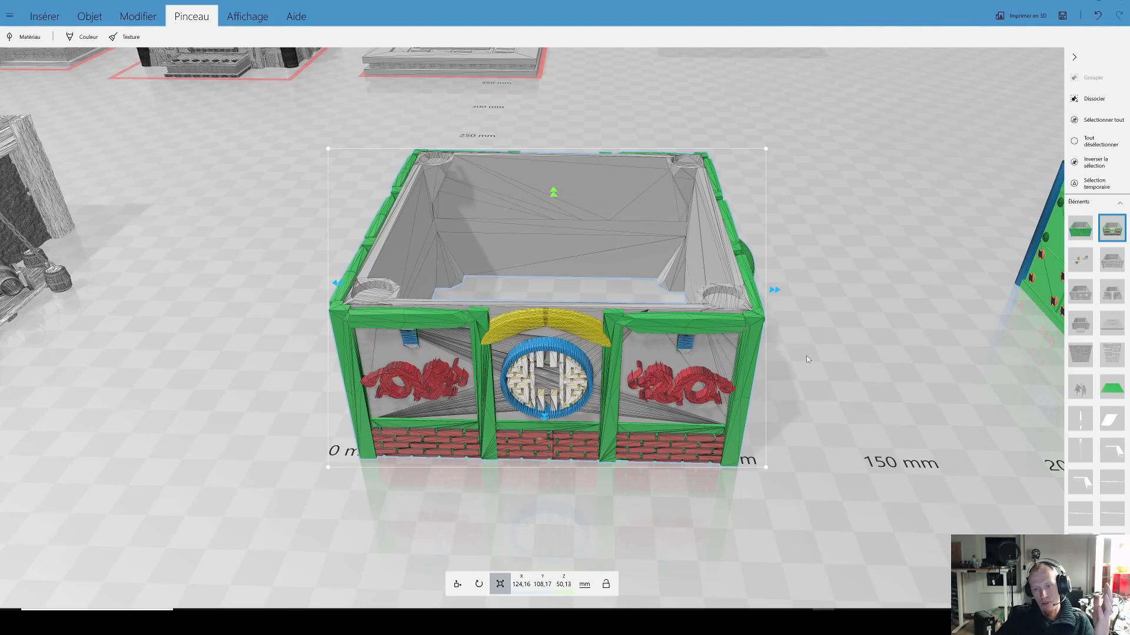
{"action": "left_click_drag", "start_coordinate": [808, 356], "coordinate": [782, 340]}
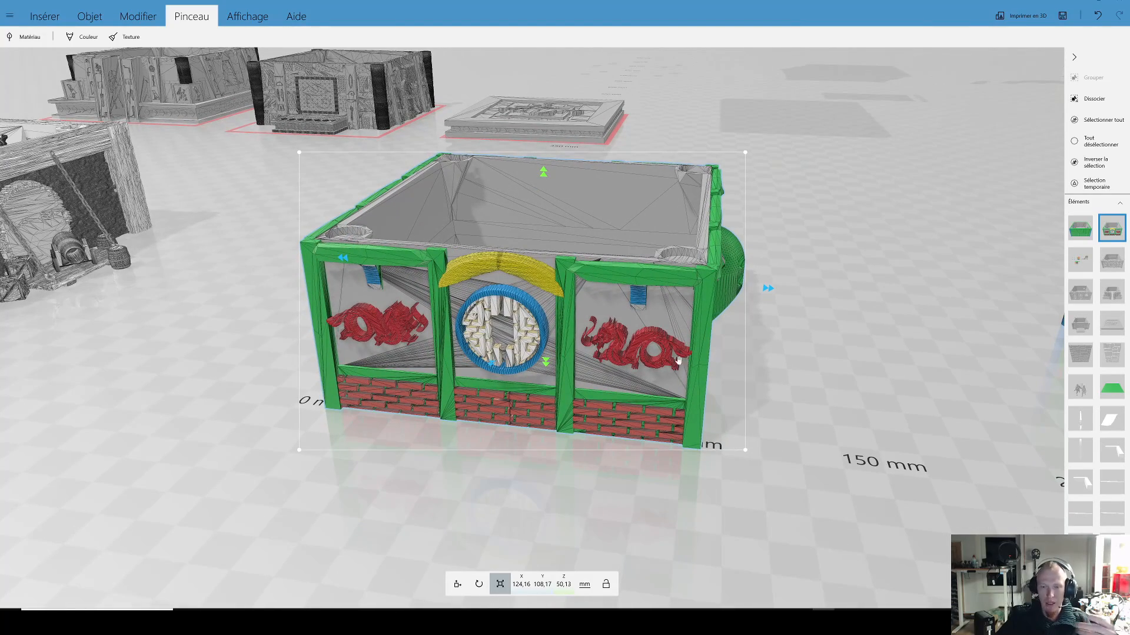
Step: Examine the furnished building's interior and its front with the lowered drawbridge, cannon and barrels
{"action": "left_click_drag", "start_coordinate": [786, 383], "coordinate": [680, 485]}
{"action": "right_click_drag", "start_coordinate": [680, 486], "coordinate": [608, 406]}
{"action": "scroll", "coordinate": [627, 382], "scroll_direction": "up", "scroll_amount": 9}
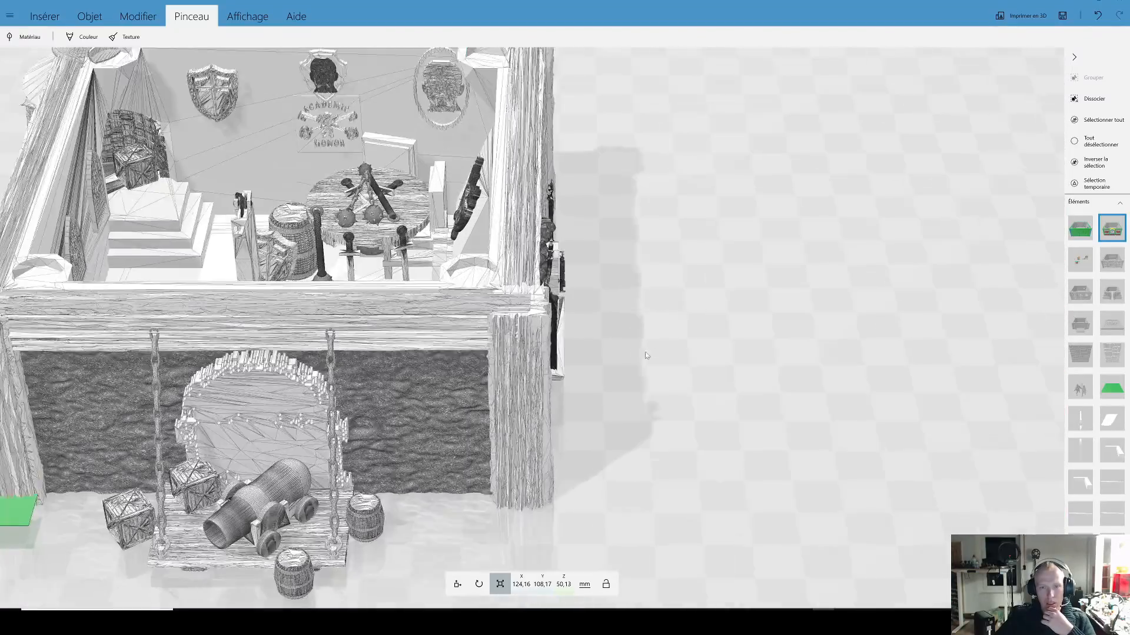
{"action": "left_click_drag", "start_coordinate": [701, 335], "coordinate": [597, 335]}
{"action": "left_click", "coordinate": [596, 334]}
{"action": "right_click_drag", "start_coordinate": [597, 335], "coordinate": [871, 391]}
{"action": "scroll", "coordinate": [871, 391], "scroll_direction": "down", "scroll_amount": 6}
Step: Select the rounded-stone building and compare its carved medallion detail at close range and from a distance
{"action": "left_click_drag", "start_coordinate": [872, 389], "coordinate": [688, 347]}
{"action": "right_click_drag", "start_coordinate": [918, 353], "coordinate": [472, 248]}
{"action": "scroll", "coordinate": [473, 250], "scroll_direction": "up", "scroll_amount": 8}
{"action": "left_click", "coordinate": [555, 275]}
{"action": "scroll", "coordinate": [555, 275], "scroll_direction": "down", "scroll_amount": 3}
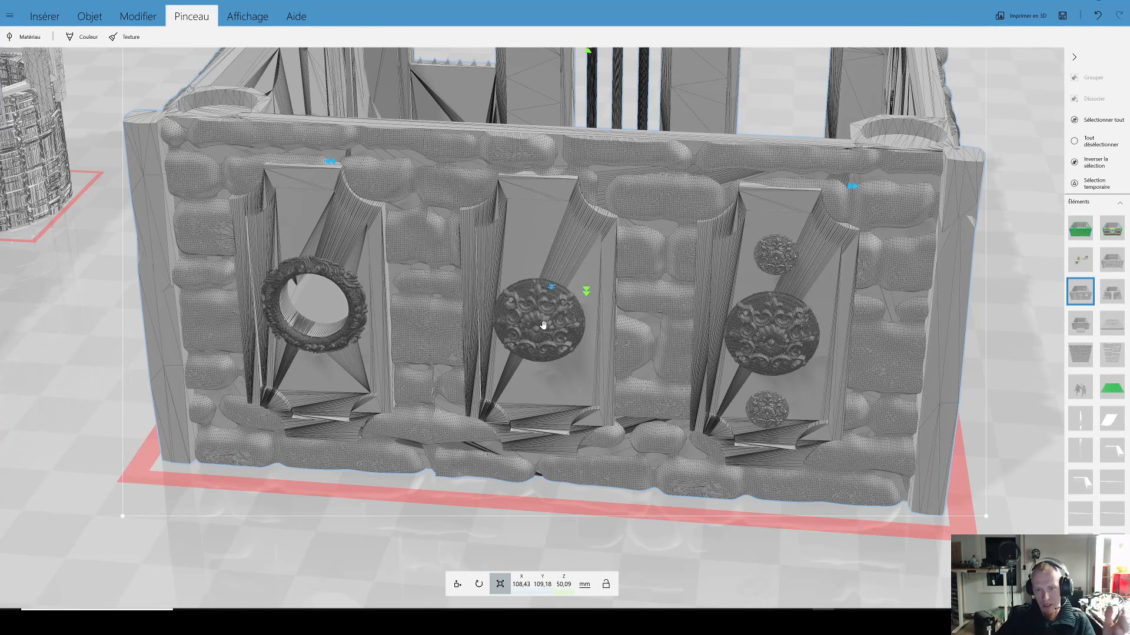
{"action": "scroll", "coordinate": [544, 322], "scroll_direction": "down", "scroll_amount": 2}
{"action": "scroll", "coordinate": [587, 343], "scroll_direction": "up", "scroll_amount": 2}
{"action": "scroll", "coordinate": [587, 343], "scroll_direction": "up", "scroll_amount": 5}
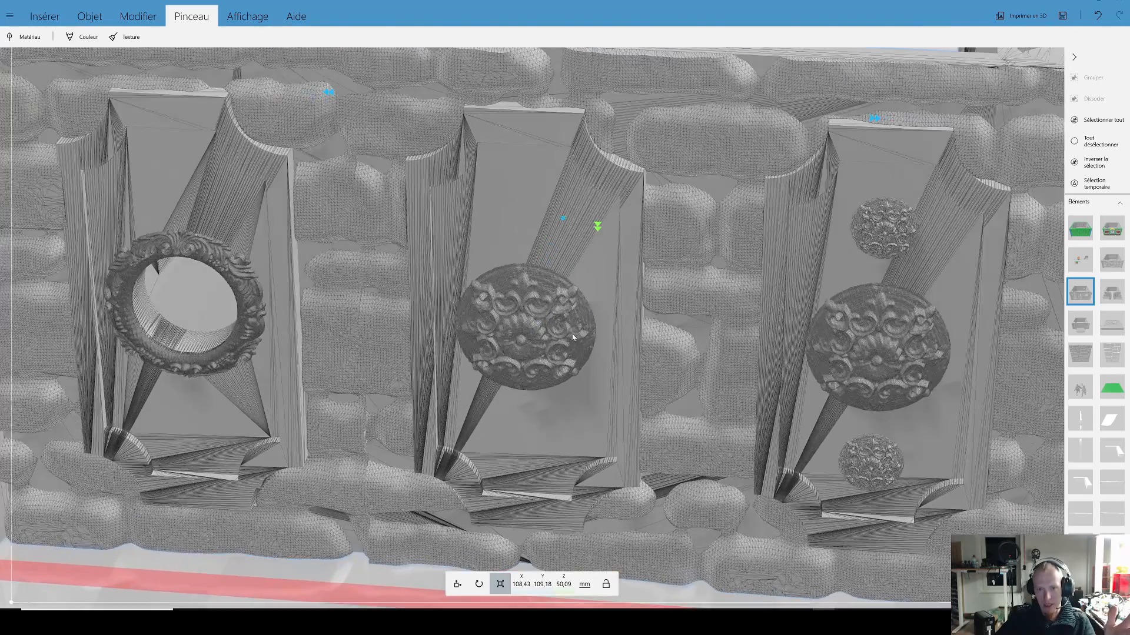
{"action": "scroll", "coordinate": [560, 332], "scroll_direction": "down", "scroll_amount": 5}
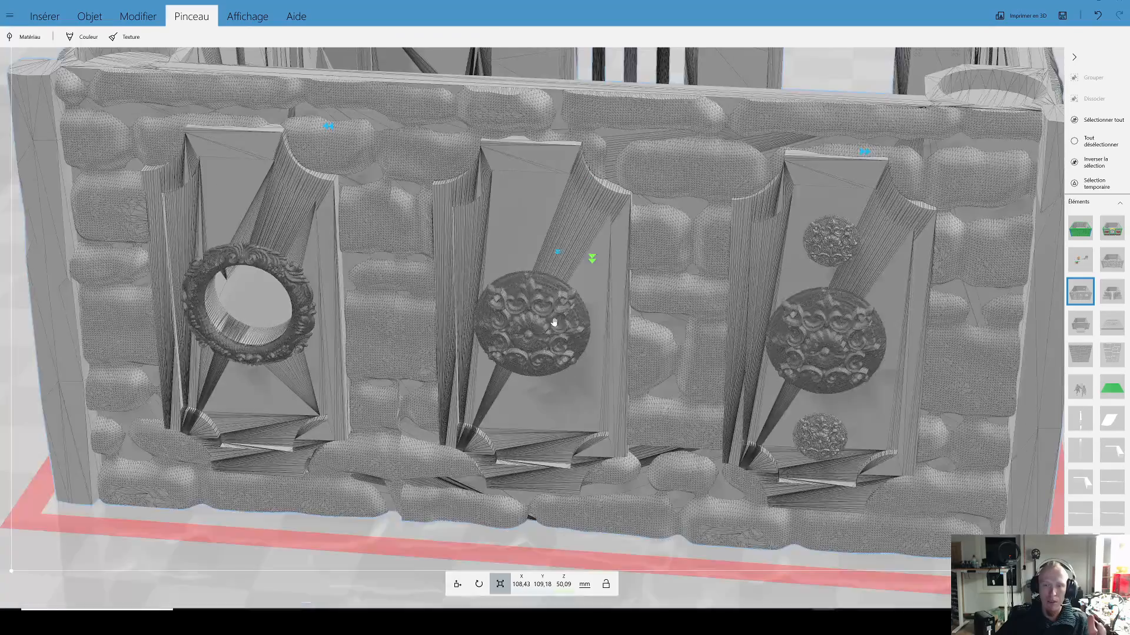
{"action": "scroll", "coordinate": [546, 316], "scroll_direction": "up", "scroll_amount": 2}
{"action": "scroll", "coordinate": [546, 333], "scroll_direction": "down", "scroll_amount": 3}
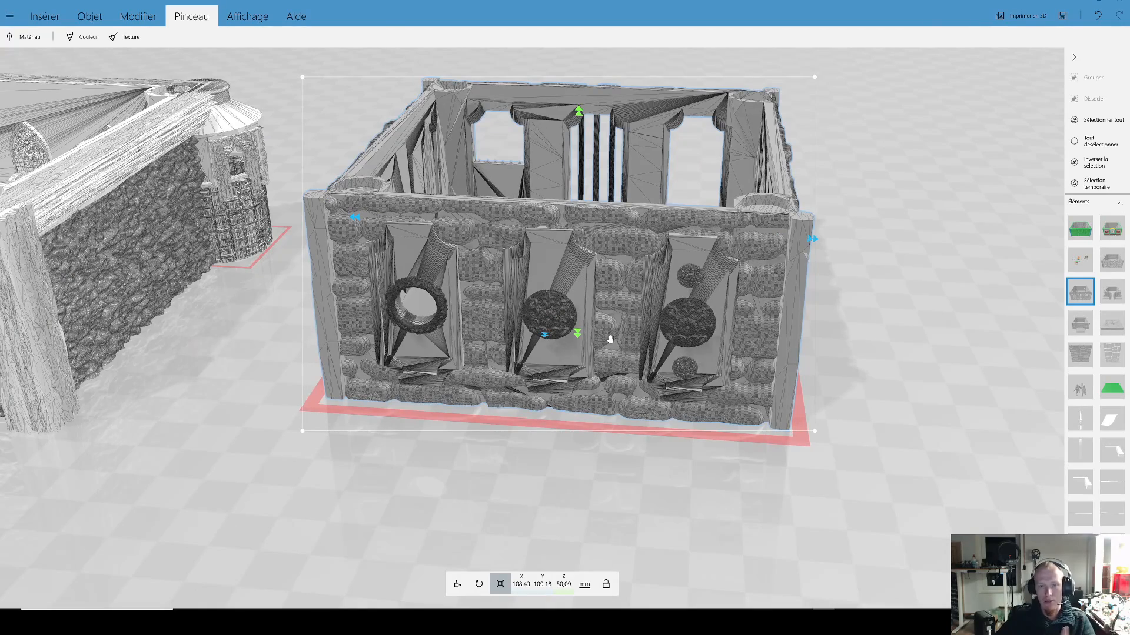
Step: Select the coloured dragon building and examine the domed green bay on its side wall, including its sloping underside
{"action": "right_click_drag", "start_coordinate": [251, 303], "coordinate": [1013, 342]}
{"action": "mouse_move", "coordinate": [281, 355]}
{"action": "right_mouse_down"}
{"action": "mouse_move", "coordinate": [508, 361]}
{"action": "mouse_move", "coordinate": [728, 394]}
{"action": "mouse_move", "coordinate": [401, 354]}
{"action": "mouse_move", "coordinate": [613, 393]}
{"action": "mouse_move", "coordinate": [435, 361]}
{"action": "mouse_move", "coordinate": [715, 396]}
{"action": "mouse_move", "coordinate": [547, 411]}
{"action": "mouse_move", "coordinate": [681, 422]}
{"action": "right_mouse_up"}
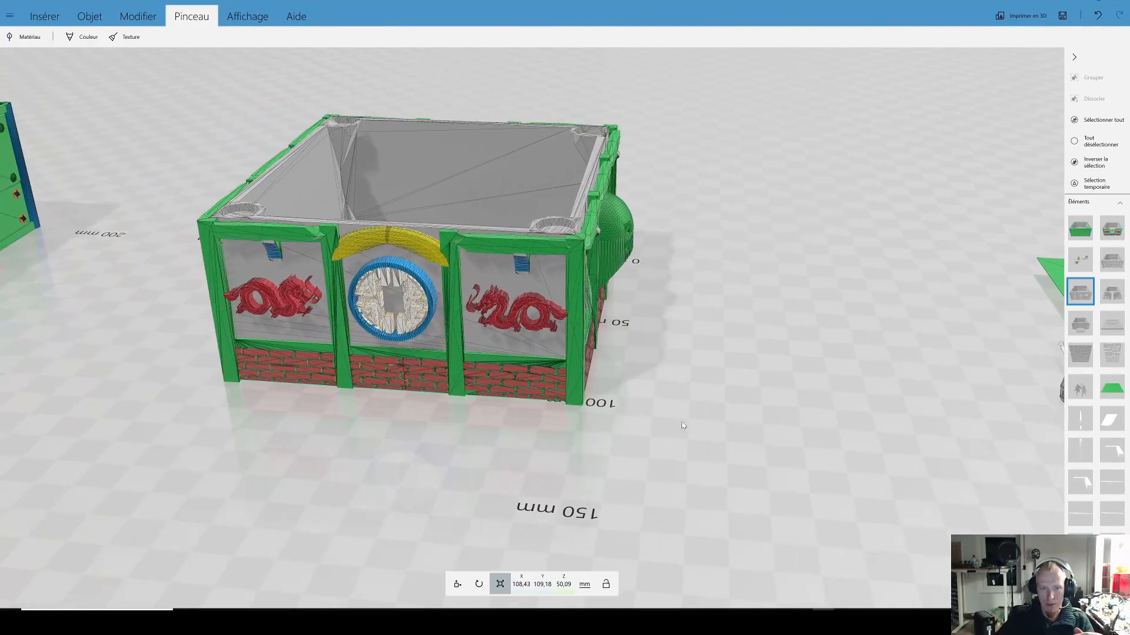
{"action": "right_click_drag", "start_coordinate": [377, 423], "coordinate": [543, 382]}
{"action": "left_click", "coordinate": [544, 383]}
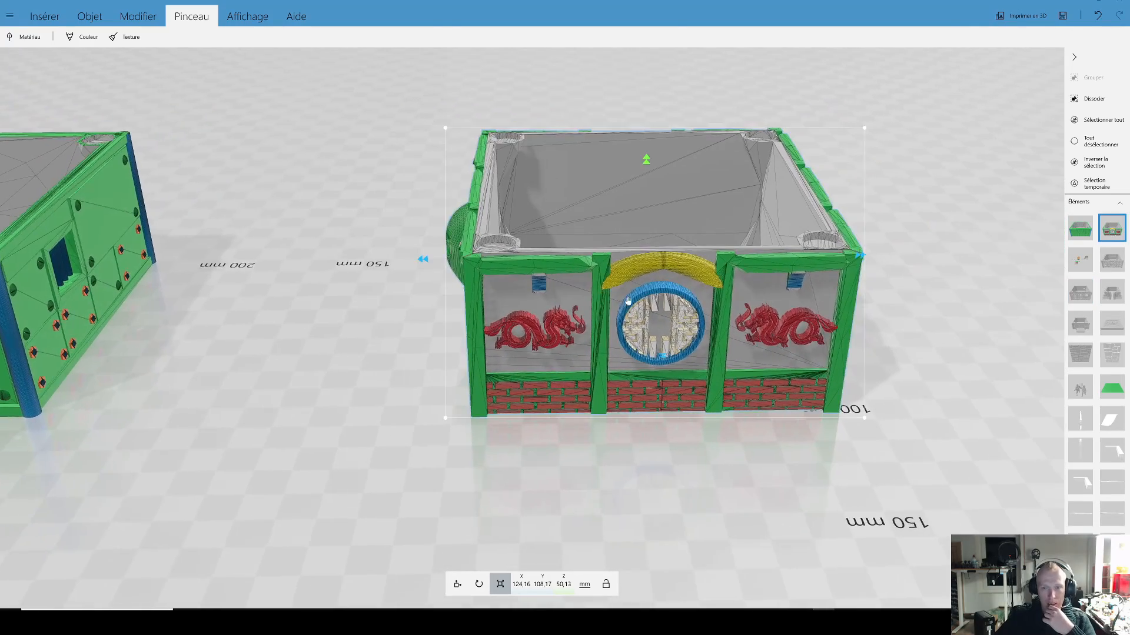
{"action": "left_click_drag", "start_coordinate": [705, 462], "coordinate": [809, 489]}
{"action": "right_click_drag", "start_coordinate": [809, 489], "coordinate": [428, 389]}
{"action": "scroll", "coordinate": [581, 411], "scroll_direction": "up", "scroll_amount": 5}
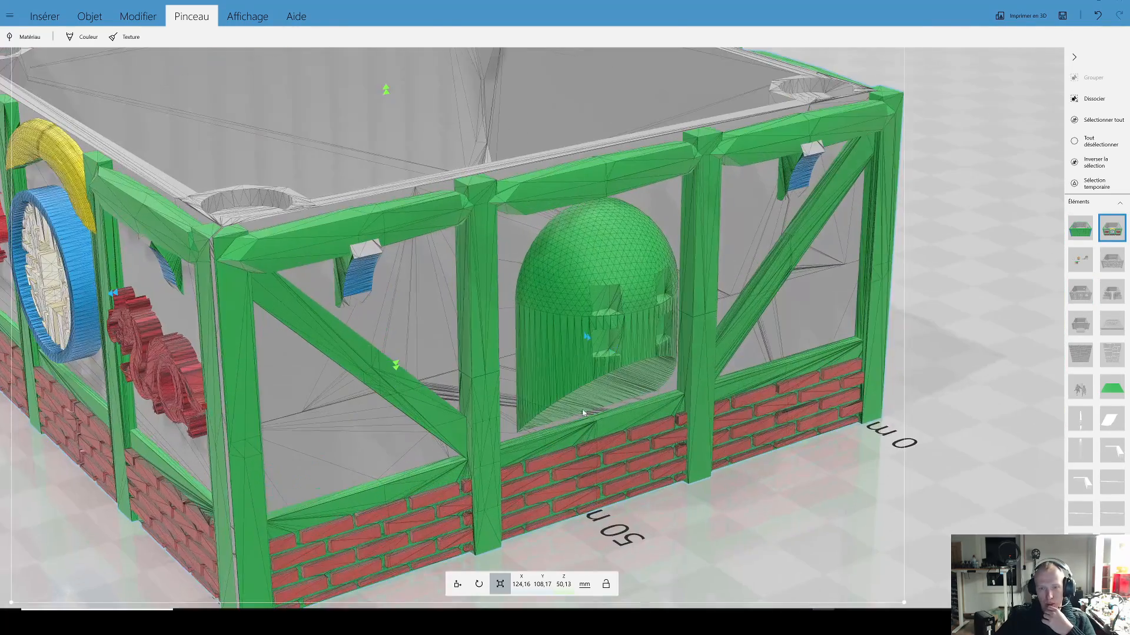
{"action": "left_click_drag", "start_coordinate": [659, 489], "coordinate": [660, 324]}
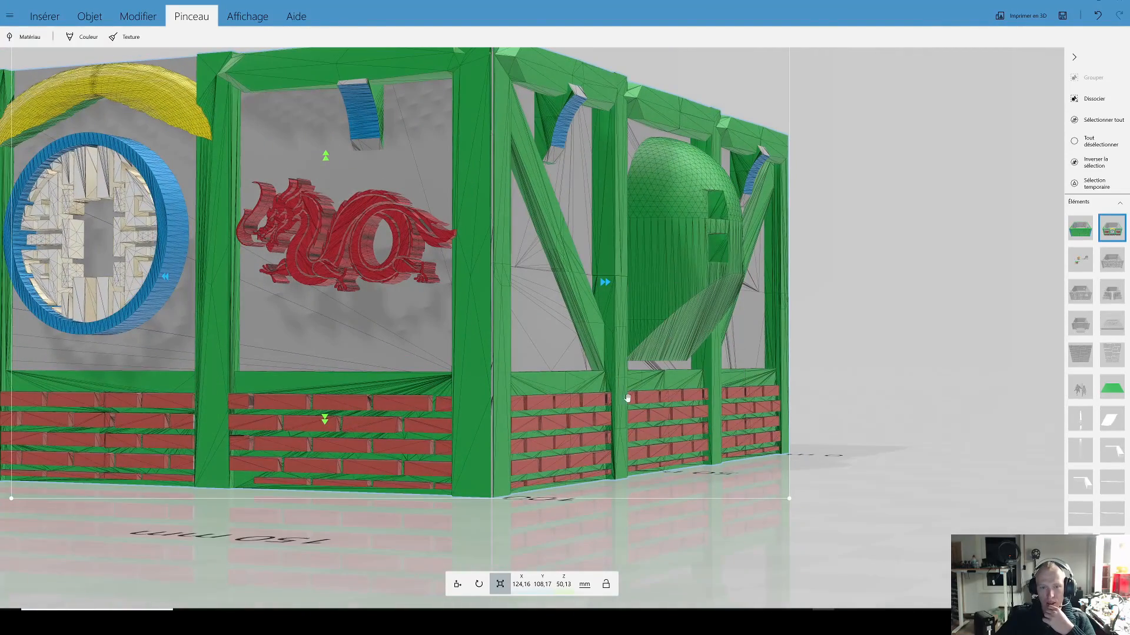
{"action": "scroll", "coordinate": [627, 398], "scroll_direction": "down", "scroll_amount": 5}
{"action": "left_click_drag", "start_coordinate": [771, 396], "coordinate": [90, 413]}
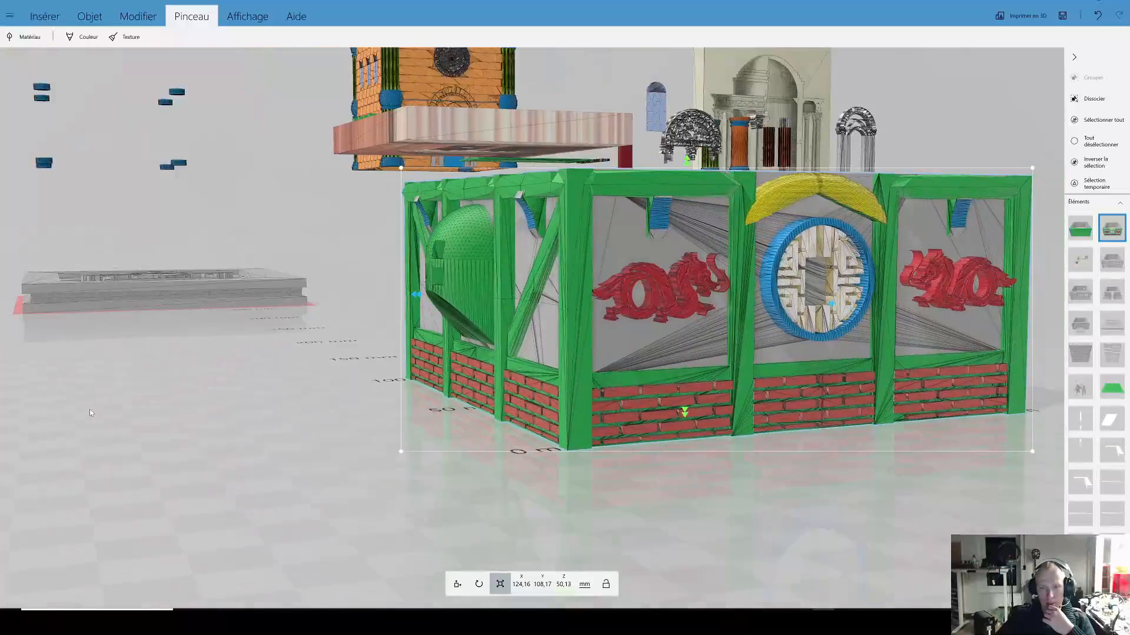
{"action": "scroll", "coordinate": [236, 361], "scroll_direction": "up", "scroll_amount": 5}
{"action": "left_click_drag", "start_coordinate": [282, 351], "coordinate": [329, 326]}
{"action": "left_click_drag", "start_coordinate": [403, 266], "coordinate": [508, 331]}
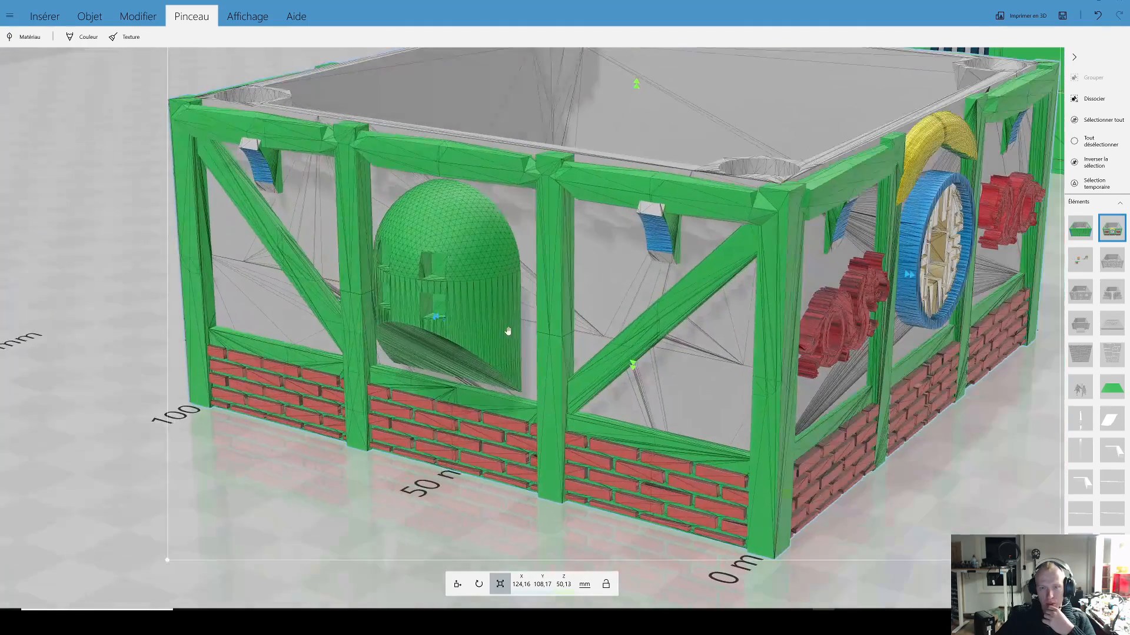
Step: Ungroup the coloured dragon building and select the domed green bay on its side wall
{"action": "left_click", "coordinate": [1096, 99]}
{"action": "scroll", "coordinate": [447, 420], "scroll_direction": "down", "scroll_amount": 3}
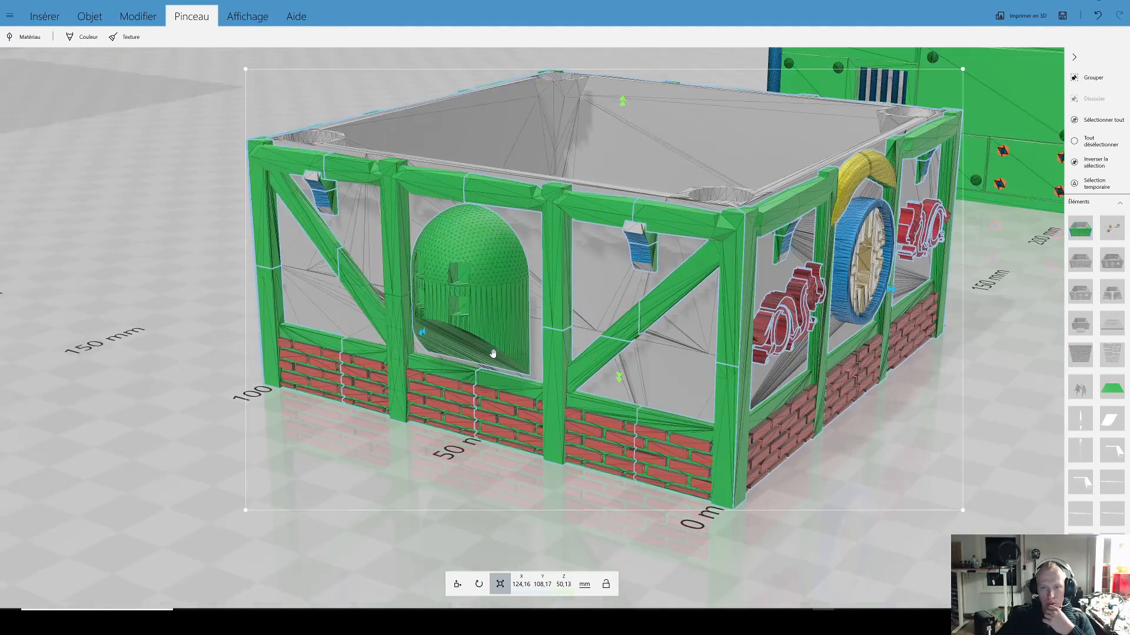
{"action": "left_click_drag", "start_coordinate": [446, 420], "coordinate": [337, 362]}
{"action": "scroll", "coordinate": [336, 361], "scroll_direction": "up", "scroll_amount": 5}
{"action": "left_click", "coordinate": [380, 325]}
Step: Examine the domed bay's overhang and slanted underside in profile, and its place on the whole building
{"action": "left_click_drag", "start_coordinate": [323, 436], "coordinate": [377, 367]}
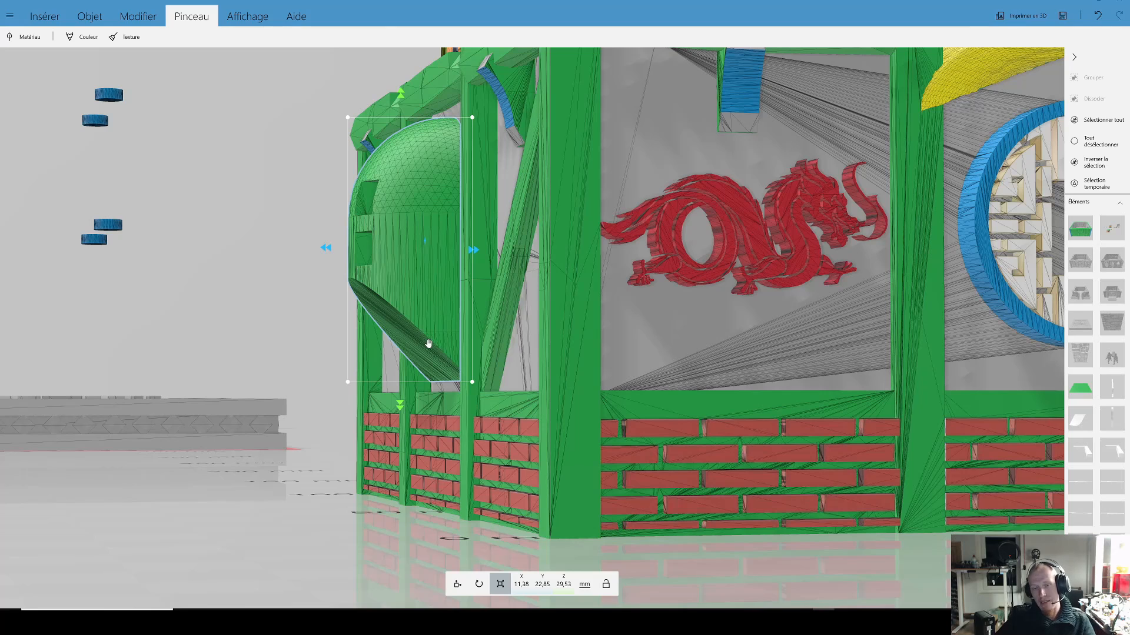
{"action": "left_click_drag", "start_coordinate": [265, 293], "coordinate": [403, 305]}
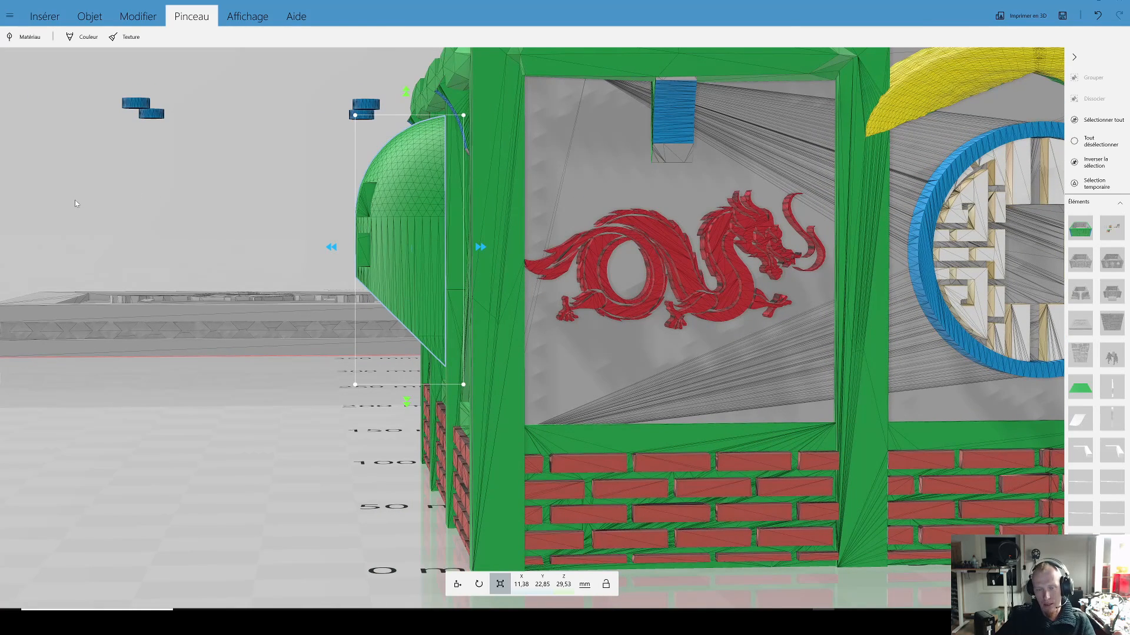
{"action": "scroll", "coordinate": [313, 279], "scroll_direction": "down", "scroll_amount": 2}
{"action": "left_click_drag", "start_coordinate": [313, 279], "coordinate": [797, 338]}
{"action": "left_click_drag", "start_coordinate": [500, 510], "coordinate": [489, 374]}
{"action": "scroll", "coordinate": [305, 430], "scroll_direction": "down", "scroll_amount": 1}
{"action": "scroll", "coordinate": [489, 375], "scroll_direction": "down", "scroll_amount": 4}
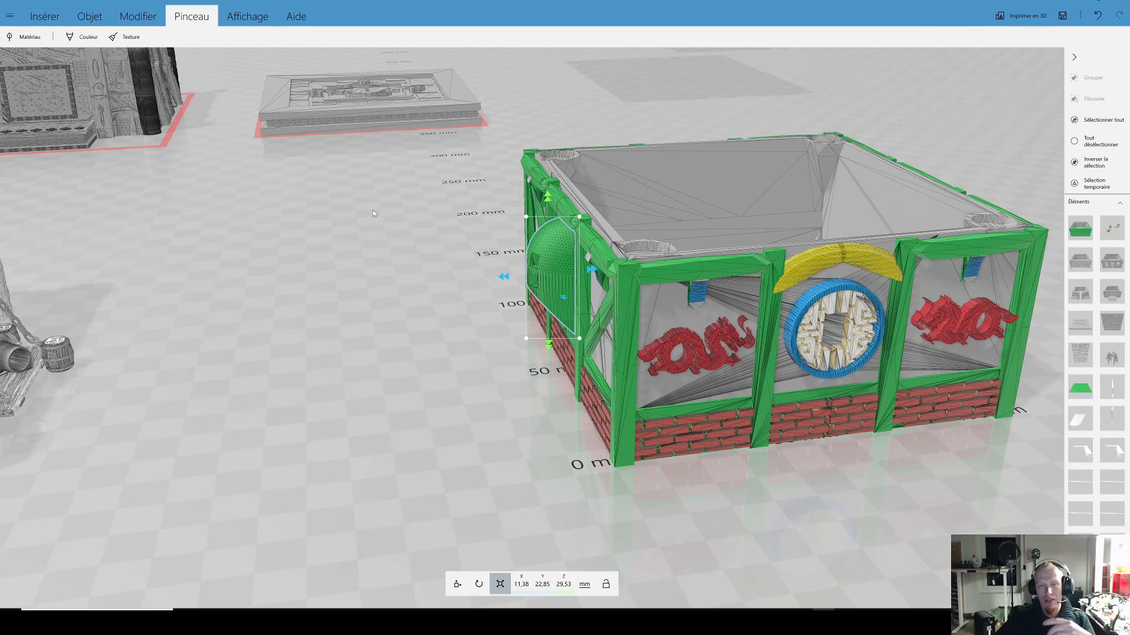
Step: Insert a cube in front of the dragon building and flatten it to a height of 0.2 mm
{"action": "left_click_drag", "start_coordinate": [422, 237], "coordinate": [382, 224]}
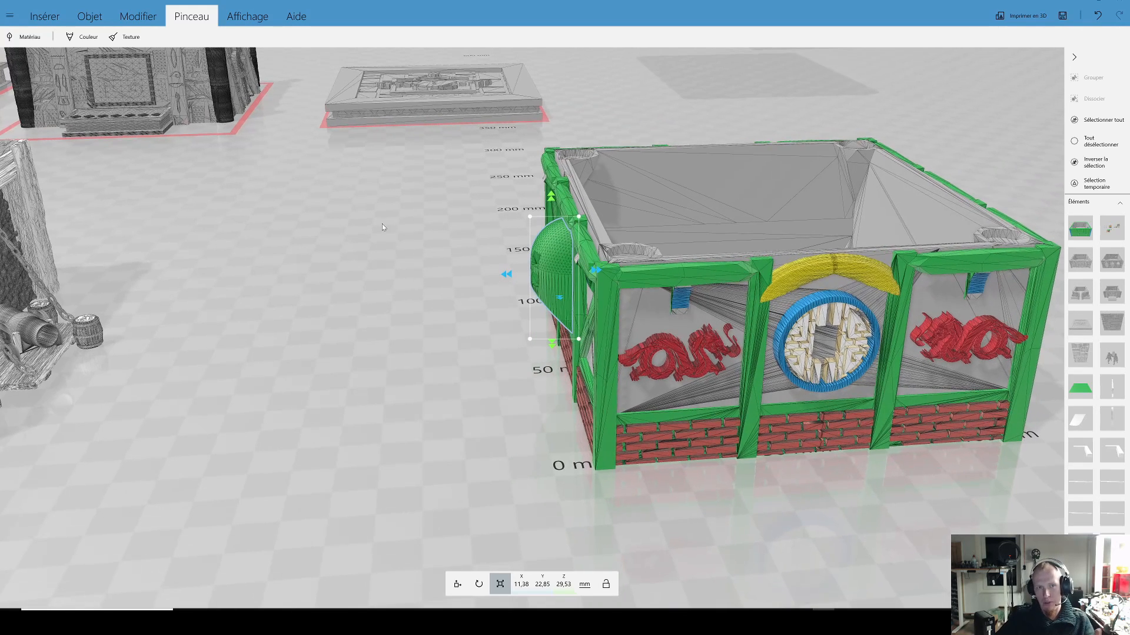
{"action": "left_click", "coordinate": [45, 16]}
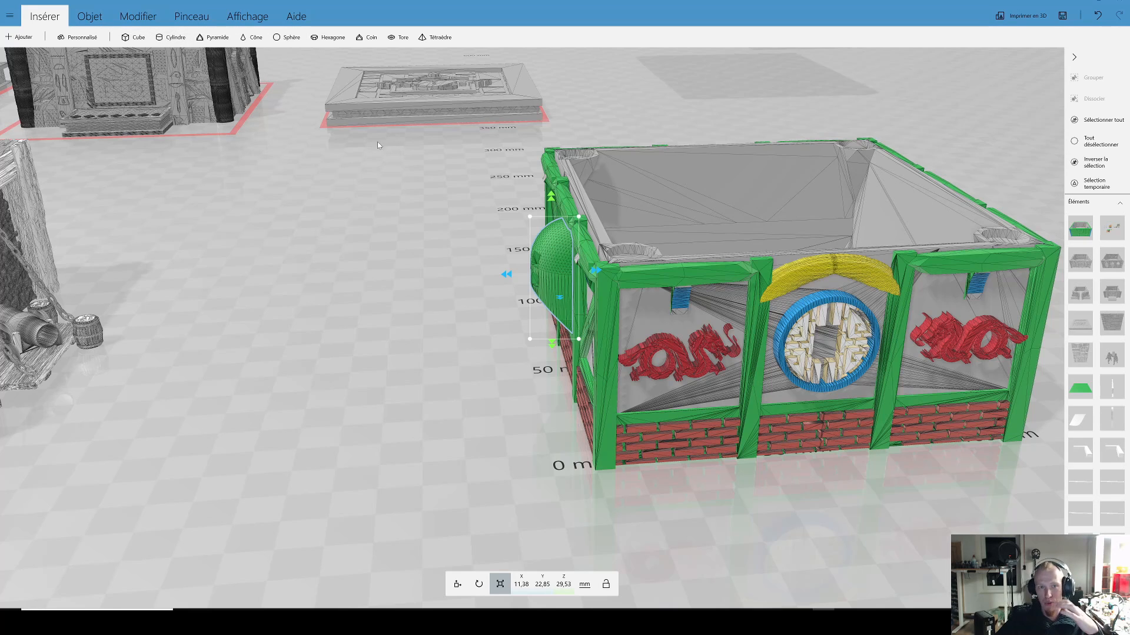
{"action": "left_click", "coordinate": [135, 38]}
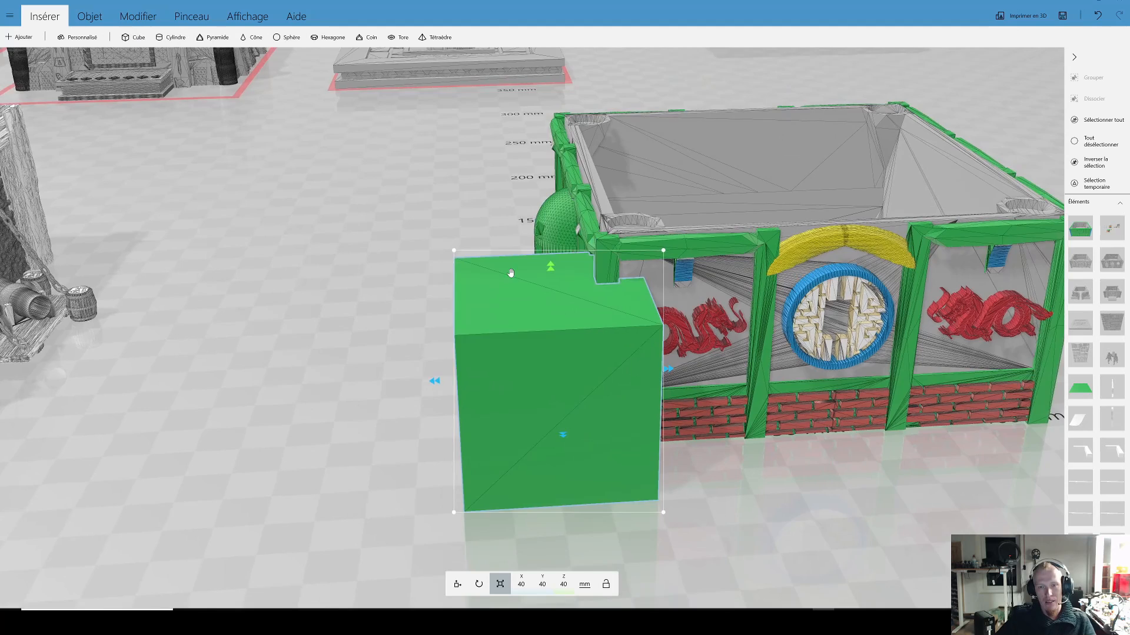
{"action": "left_click_drag", "start_coordinate": [565, 201], "coordinate": [560, 374]}
{"action": "left_click", "coordinate": [564, 583]}
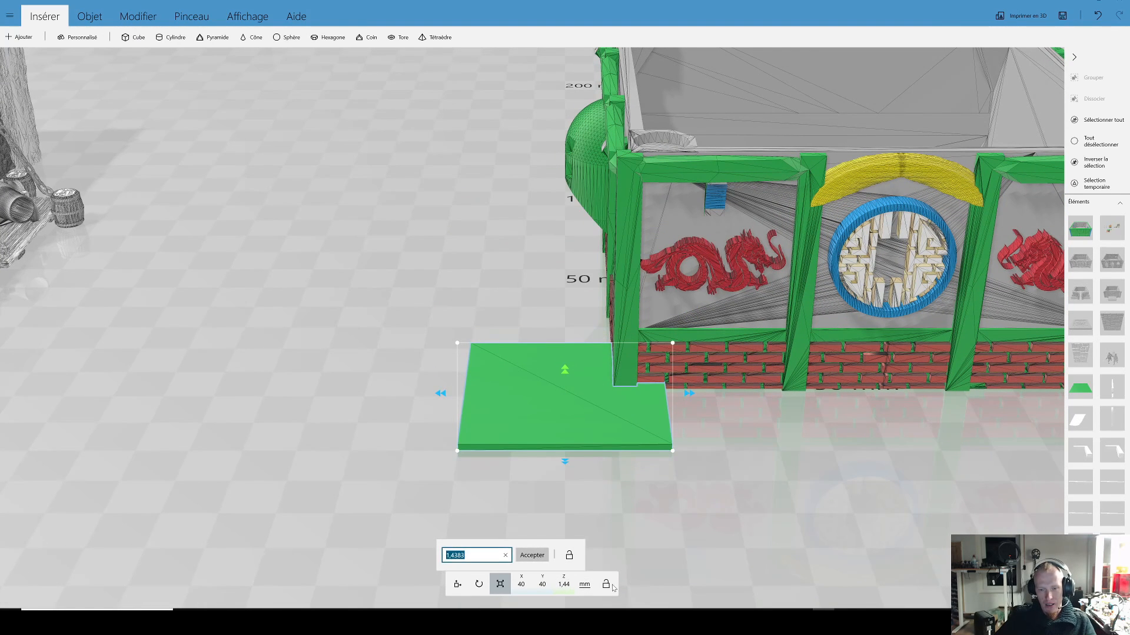
{"action": "key", "text": "Return"}
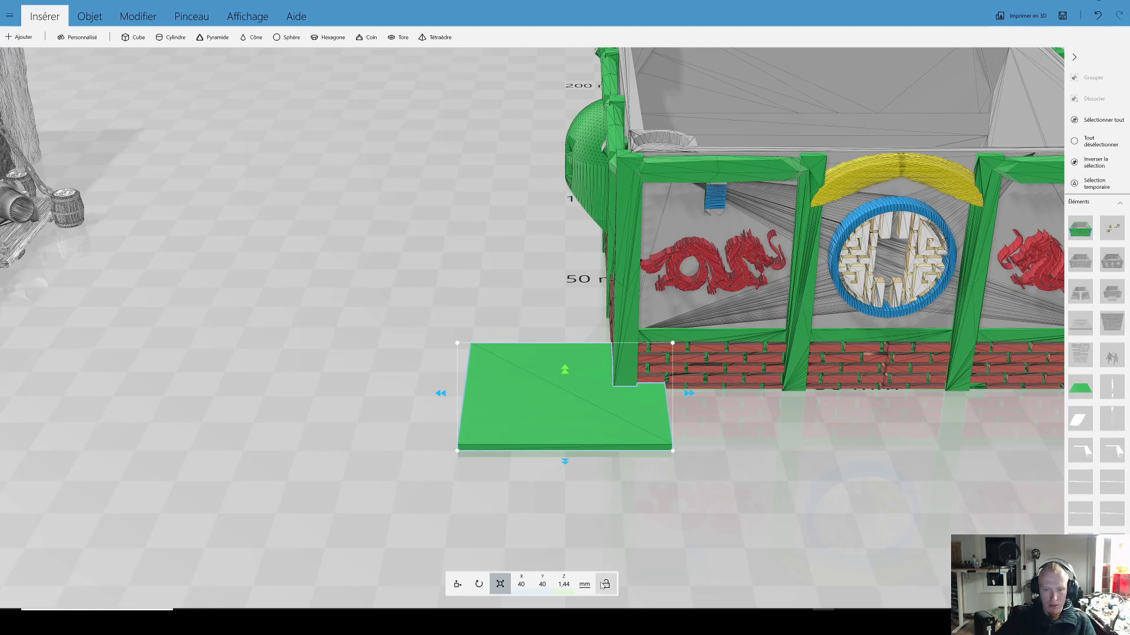
{"action": "left_click", "coordinate": [565, 585]}
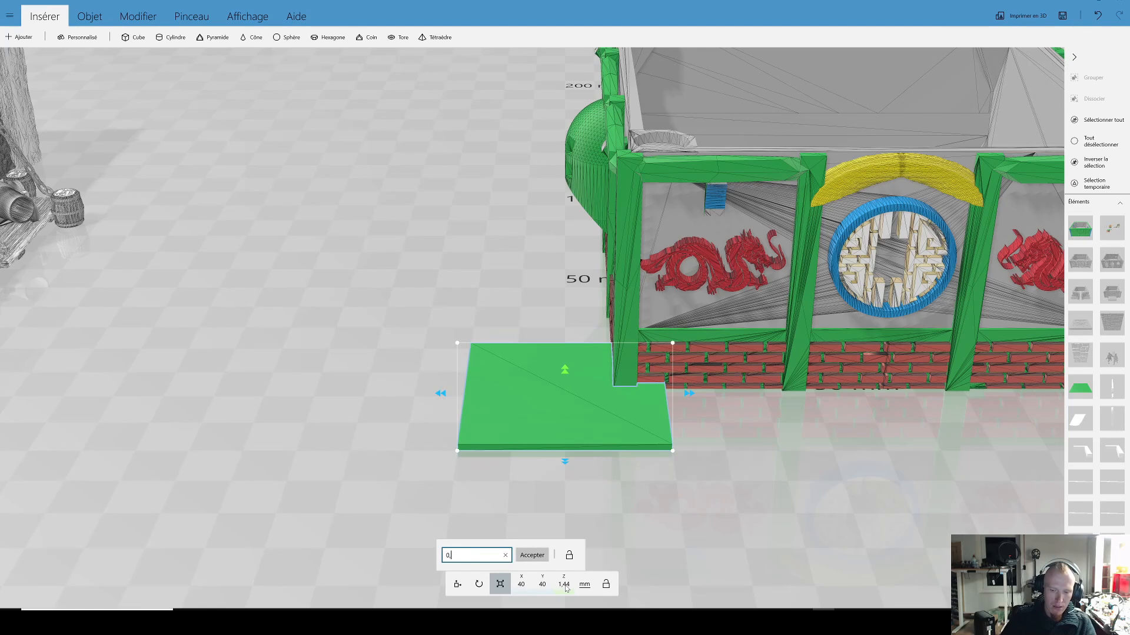
{"action": "key", "text": "Return"}
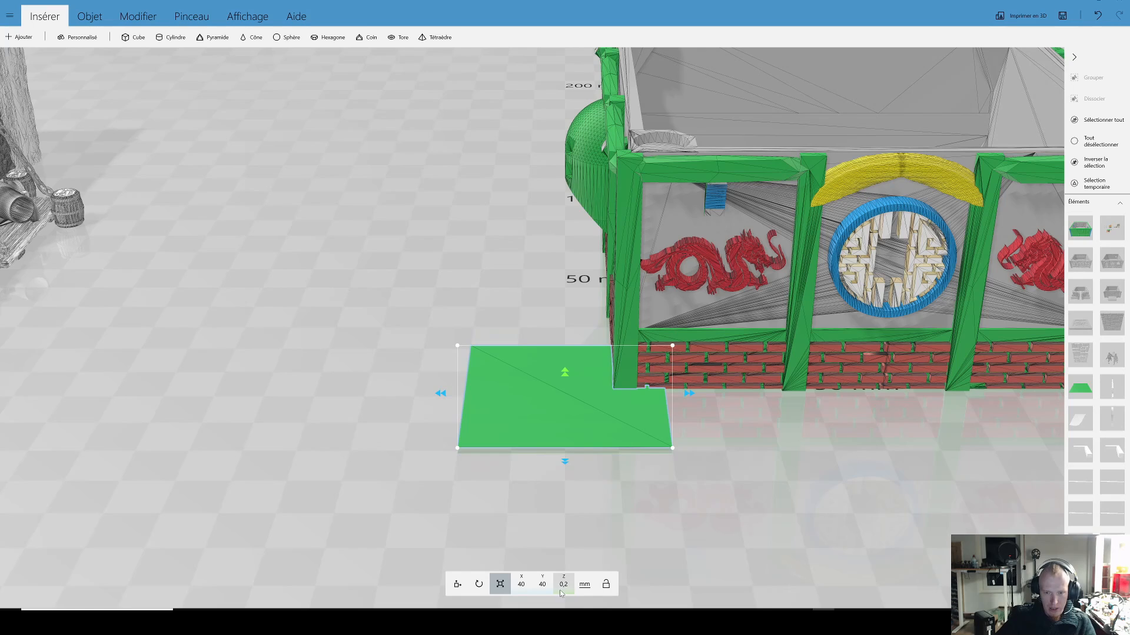
Step: Set the flattened cube's X and Y dimensions to 0.2 mm each
{"action": "left_click", "coordinate": [521, 585]}
{"action": "type", "text": "0,2"}
{"action": "key", "text": "Return"}
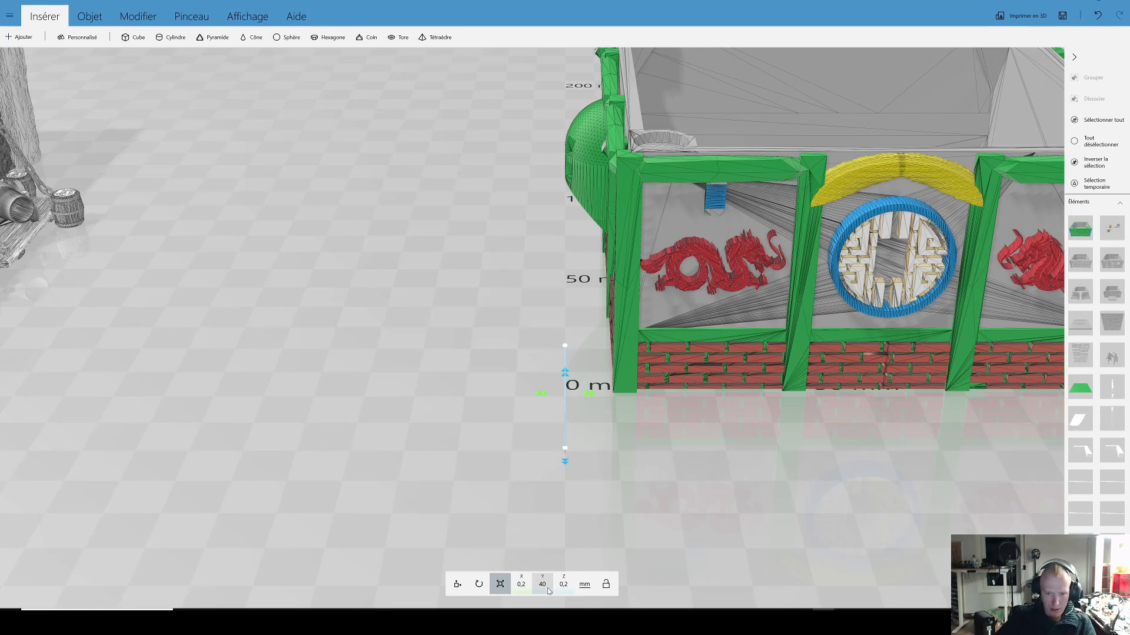
{"action": "left_click", "coordinate": [542, 585]}
{"action": "type", "text": "0,2"}
{"action": "key", "text": "Return"}
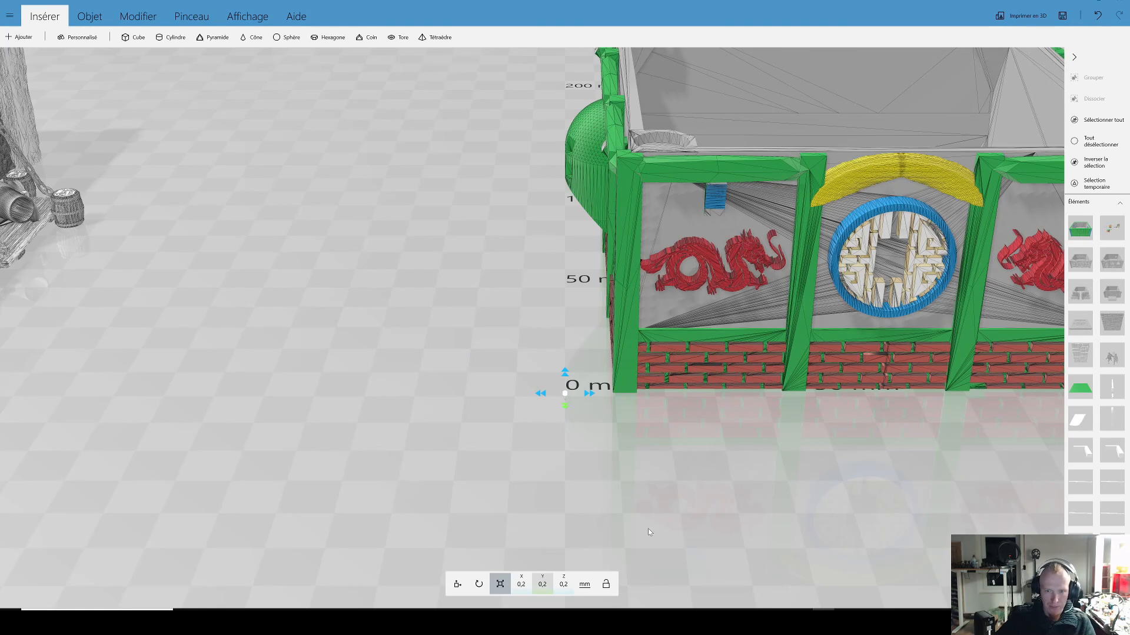
Step: Stretch the tiny cube into a thin plate about 17.88 mm long in Y and 2.98 mm wide in X
{"action": "scroll", "coordinate": [597, 509], "scroll_direction": "up", "scroll_amount": 1}
{"action": "scroll", "coordinate": [591, 513], "scroll_direction": "up", "scroll_amount": 3}
{"action": "left_click_drag", "start_coordinate": [562, 489], "coordinate": [552, 591]}
{"action": "right_click_drag", "start_coordinate": [640, 521], "coordinate": [654, 419]}
{"action": "scroll", "coordinate": [655, 423], "scroll_direction": "up", "scroll_amount": 3}
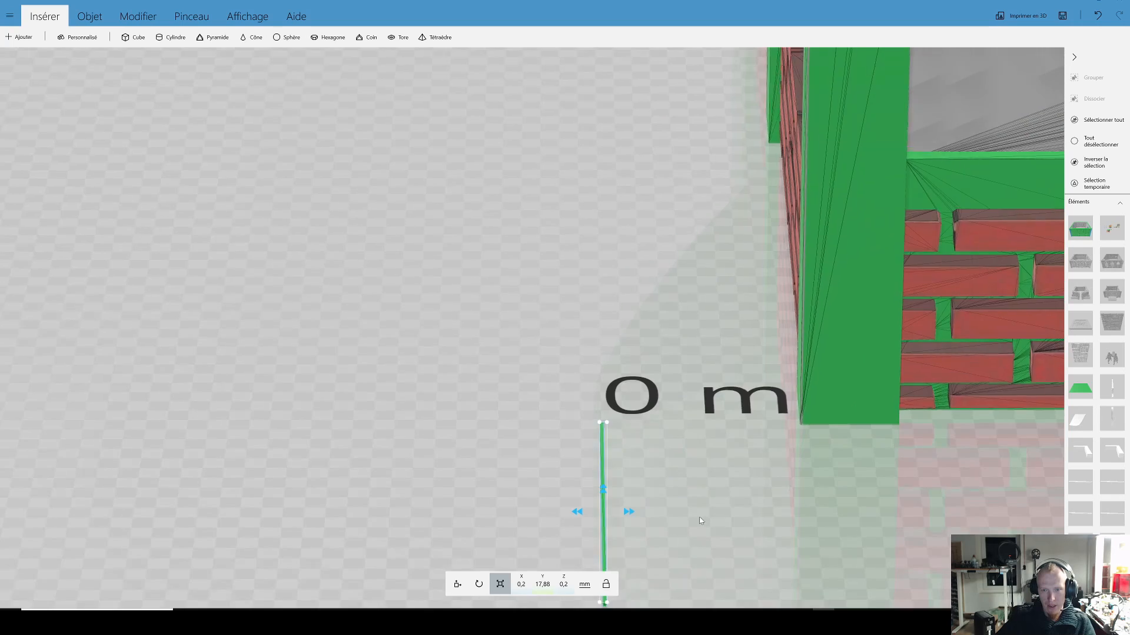
{"action": "left_click_drag", "start_coordinate": [674, 579], "coordinate": [697, 506]}
{"action": "right_click_drag", "start_coordinate": [696, 507], "coordinate": [676, 421]}
{"action": "left_click_drag", "start_coordinate": [675, 421], "coordinate": [662, 480]}
{"action": "left_click_drag", "start_coordinate": [555, 423], "coordinate": [493, 426]}
{"action": "left_click_drag", "start_coordinate": [430, 453], "coordinate": [430, 422]}
{"action": "right_click_drag", "start_coordinate": [430, 422], "coordinate": [455, 437]}
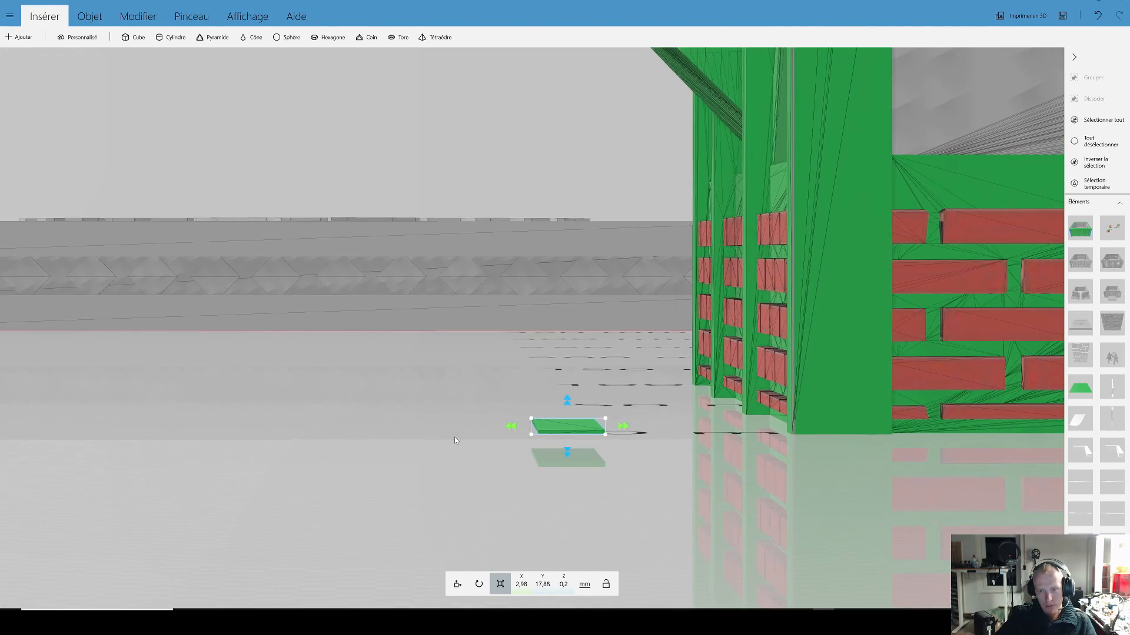
{"action": "left_click_drag", "start_coordinate": [454, 437], "coordinate": [439, 436]}
Step: Duplicate the thin plate, raise the copy to a height position of about 0.95 mm and set its Y position to 5 mm
{"action": "left_click", "coordinate": [459, 588]}
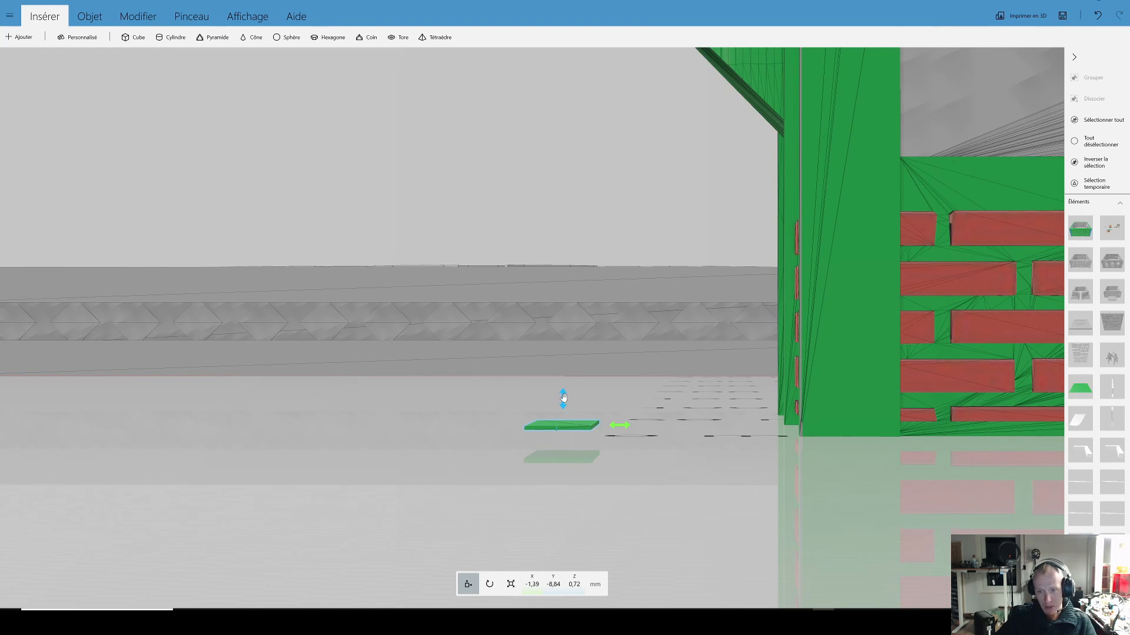
{"action": "key", "text": "ctrl+d"}
{"action": "left_click_drag", "start_coordinate": [130, 427], "coordinate": [627, 481]}
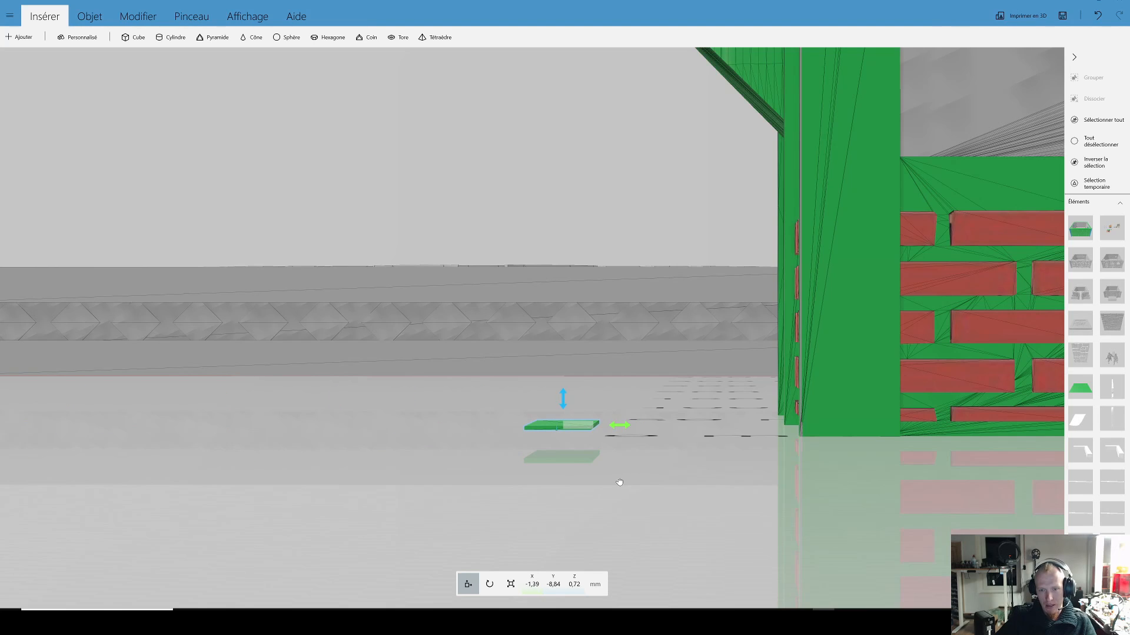
{"action": "left_click_drag", "start_coordinate": [564, 399], "coordinate": [563, 394]}
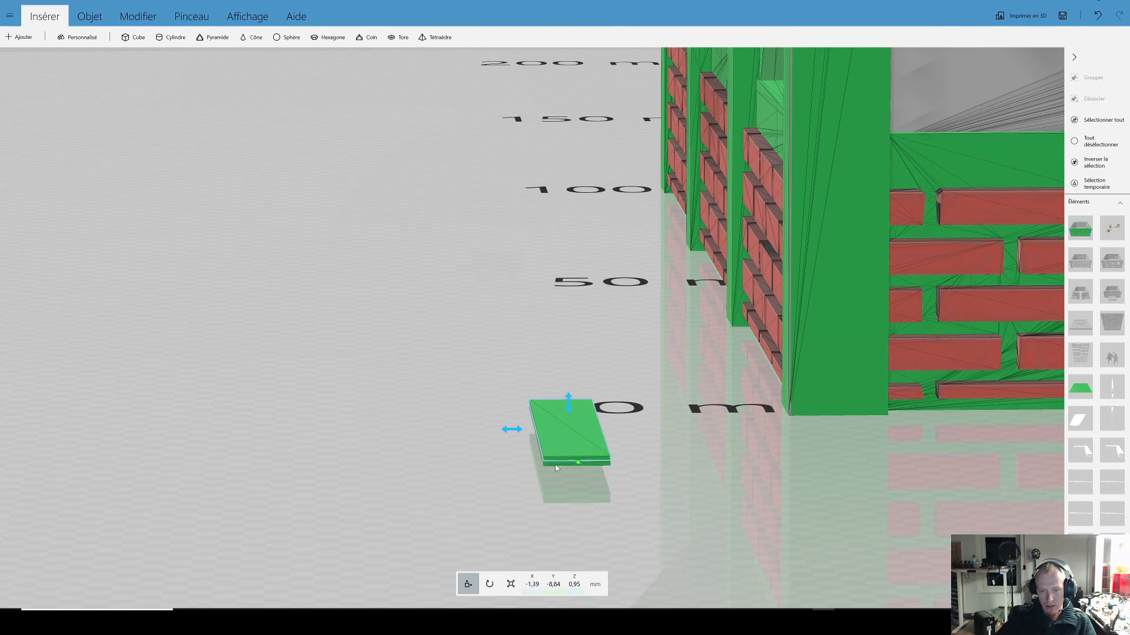
{"action": "left_click", "coordinate": [554, 584]}
{"action": "type", "text": "5"}
{"action": "key", "text": "Return"}
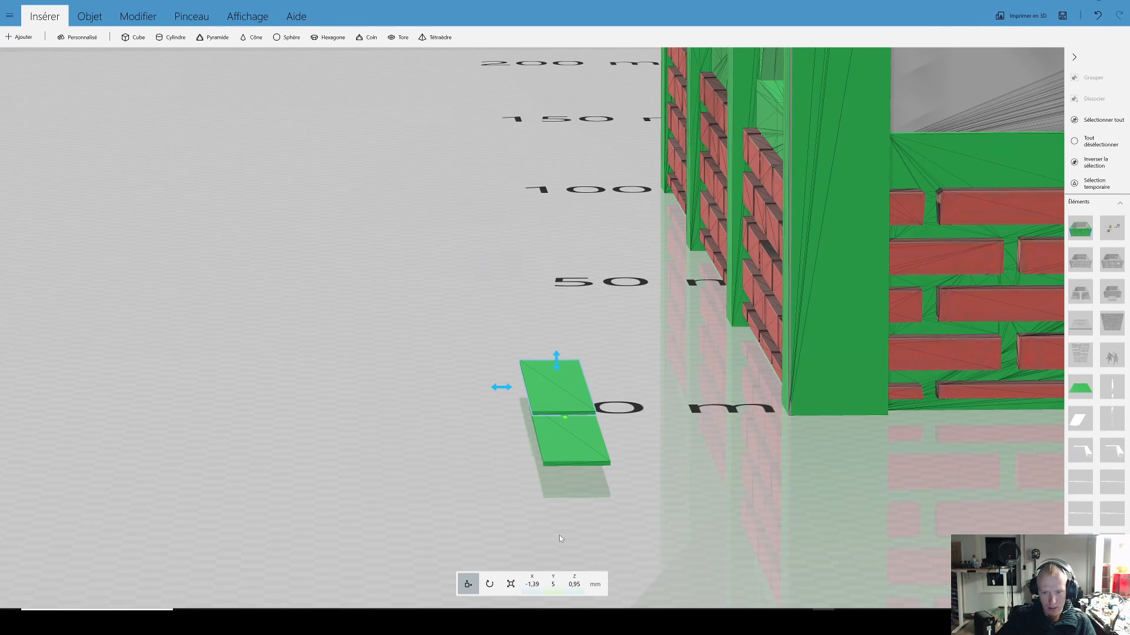
Step: Widen the upper plate to about 4.57 mm in X so it overhangs the lower one, undoing the extra resize
{"action": "left_click", "coordinate": [511, 583]}
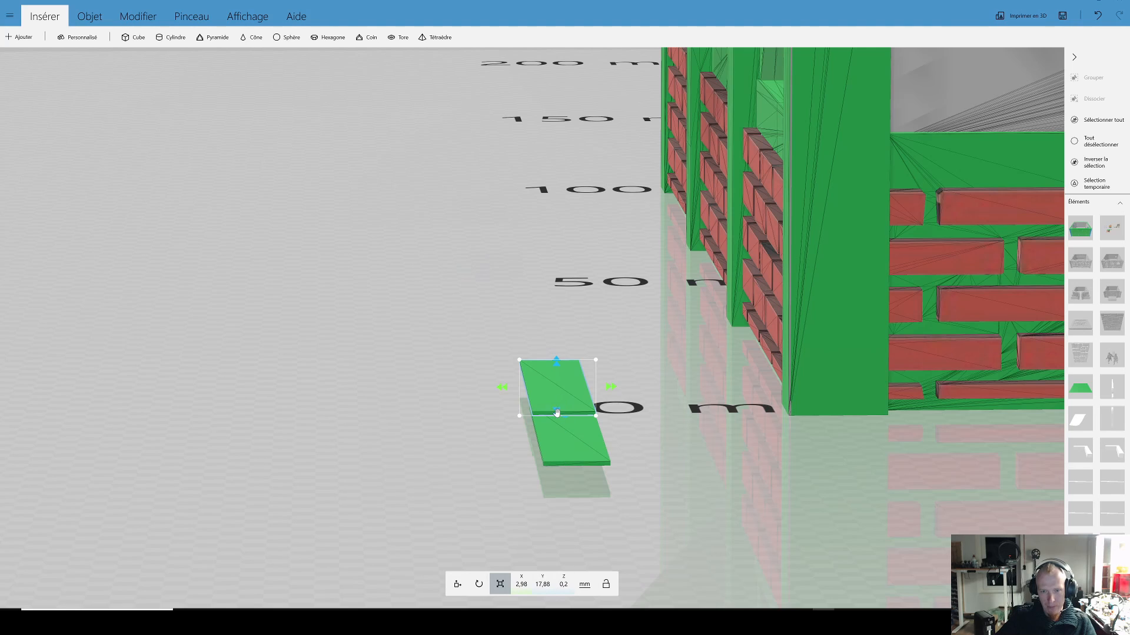
{"action": "left_click_drag", "start_coordinate": [506, 390], "coordinate": [474, 387]}
{"action": "left_click_drag", "start_coordinate": [539, 398], "coordinate": [538, 433]}
{"action": "key", "text": "ctrl+z"}
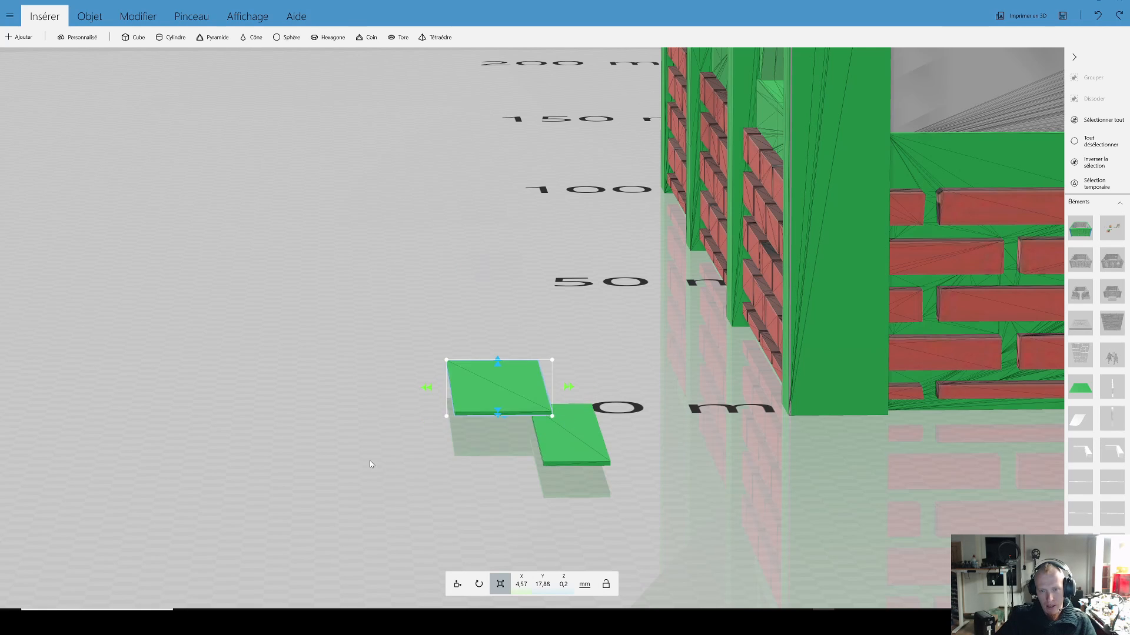
Step: Examine the upper plate's flat overhang from a low side view and compare it with the domed bay's slanted underside
{"action": "left_click_drag", "start_coordinate": [373, 465], "coordinate": [636, 486]}
{"action": "left_click_drag", "start_coordinate": [471, 418], "coordinate": [741, 486]}
{"action": "left_click_drag", "start_coordinate": [853, 521], "coordinate": [564, 474]}
{"action": "scroll", "coordinate": [564, 474], "scroll_direction": "down", "scroll_amount": 2}
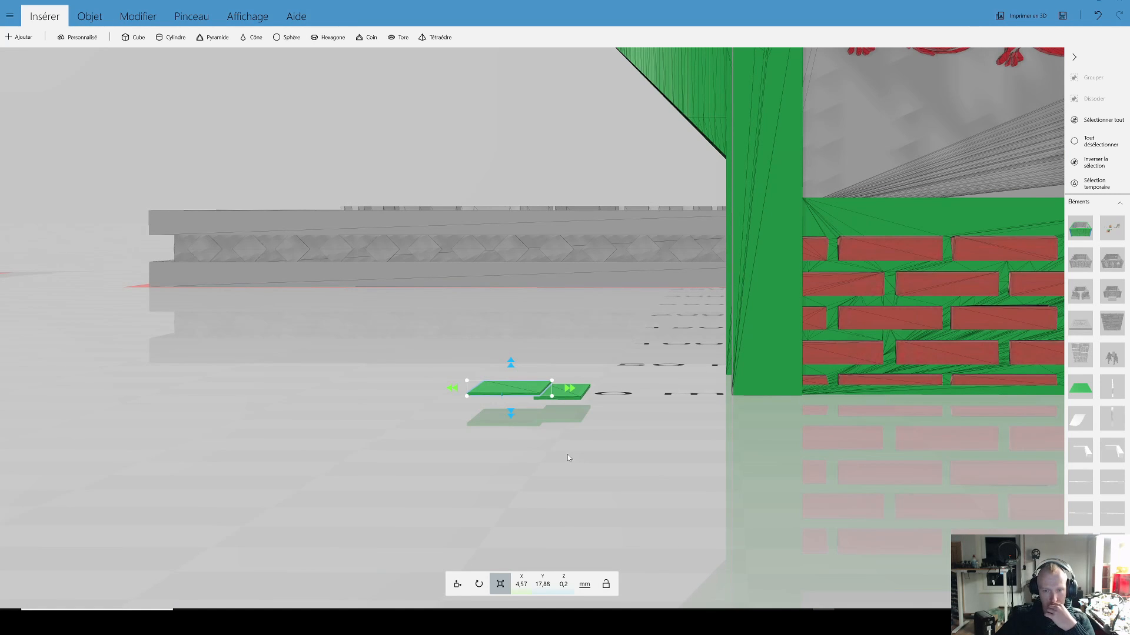
{"action": "left_click_drag", "start_coordinate": [567, 454], "coordinate": [576, 456]}
{"action": "scroll", "coordinate": [601, 440], "scroll_direction": "down", "scroll_amount": 3}
{"action": "right_click_drag", "start_coordinate": [603, 301], "coordinate": [573, 378]}
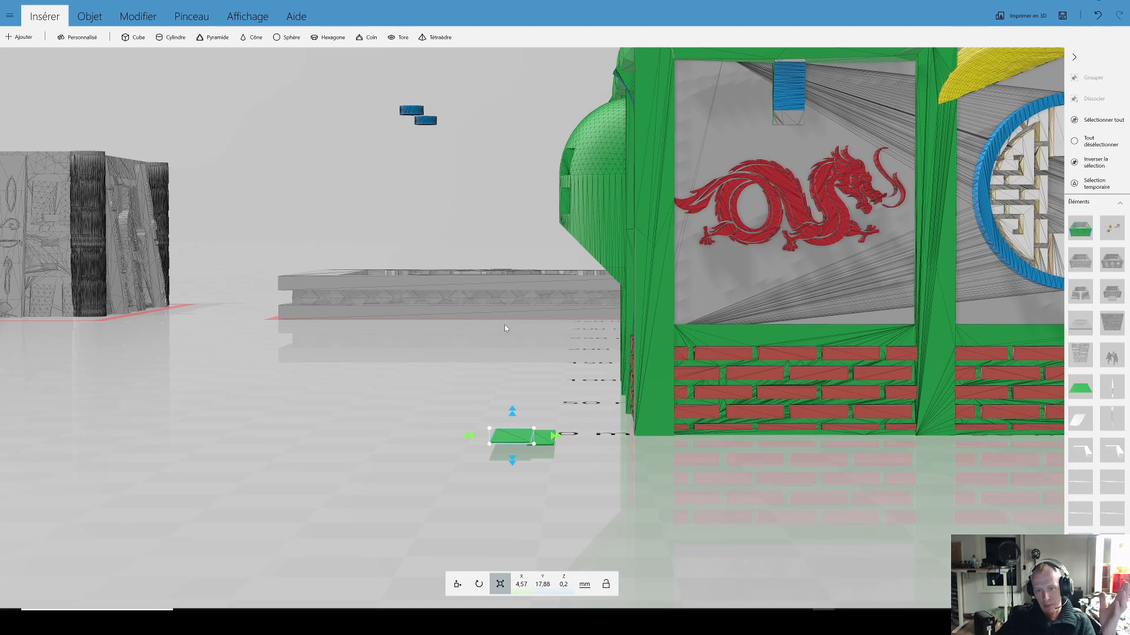
{"action": "scroll", "coordinate": [516, 410], "scroll_direction": "down", "scroll_amount": 2}
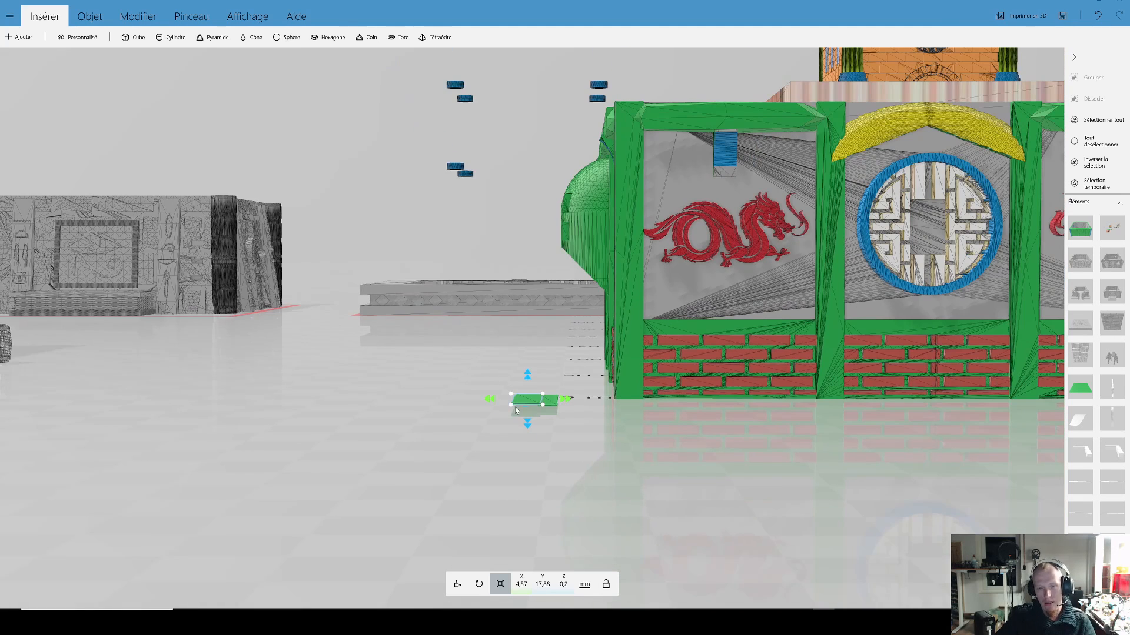
Step: Tilt the upper plate and set its pitch angle to 15 degrees
{"action": "left_click", "coordinate": [479, 585]}
{"action": "scroll", "coordinate": [560, 454], "scroll_direction": "up", "scroll_amount": 3}
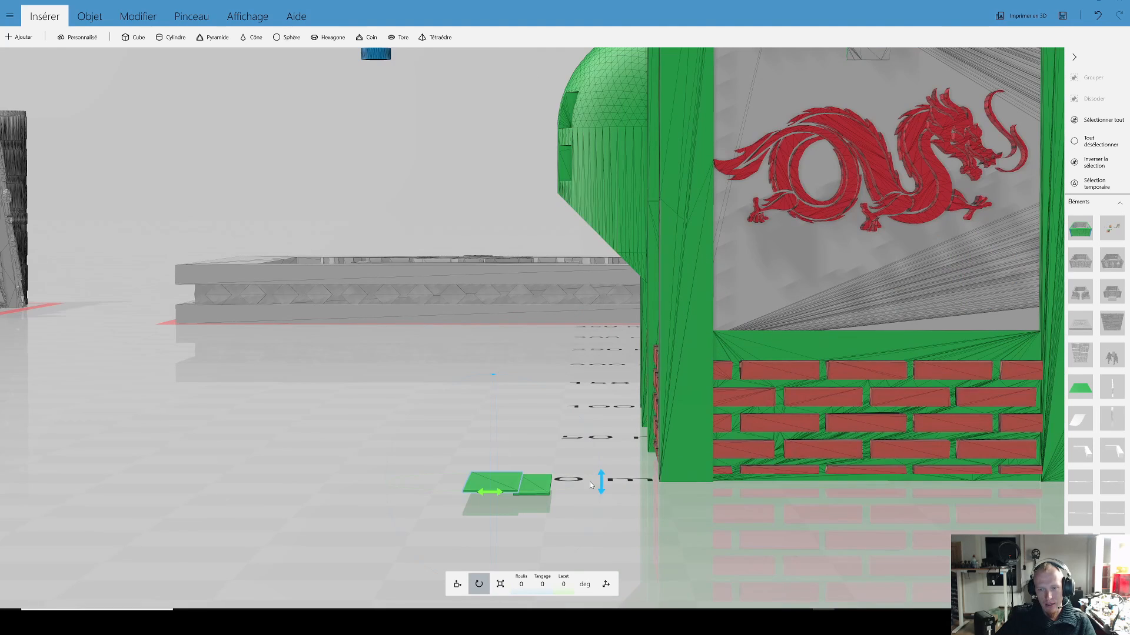
{"action": "left_click_drag", "start_coordinate": [604, 489], "coordinate": [621, 518]}
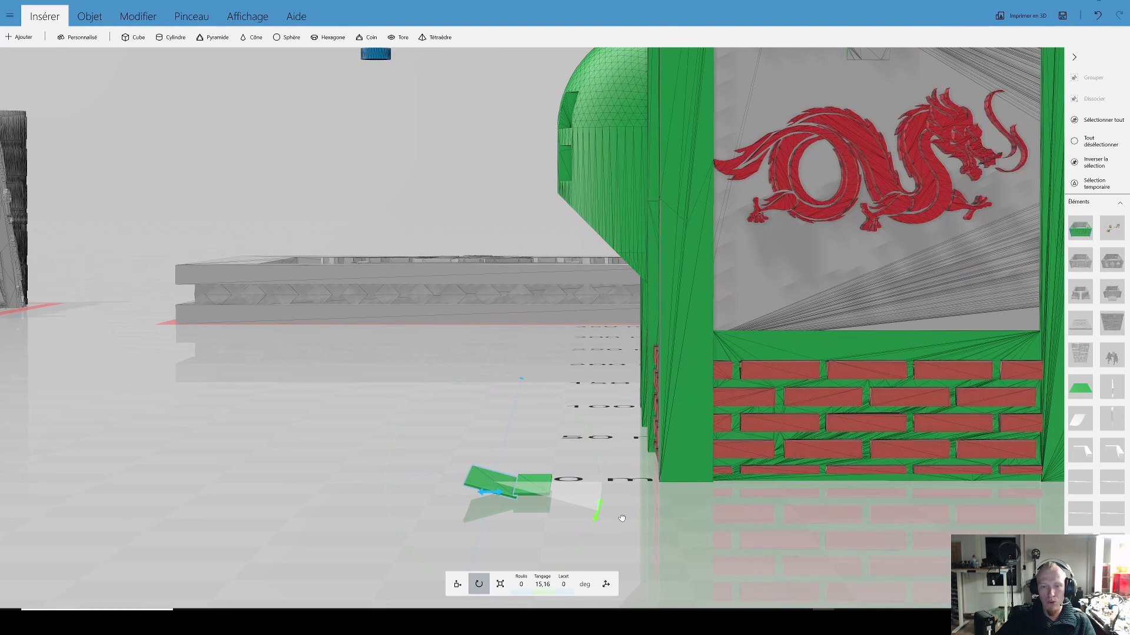
{"action": "left_click_drag", "start_coordinate": [621, 517], "coordinate": [622, 518]}
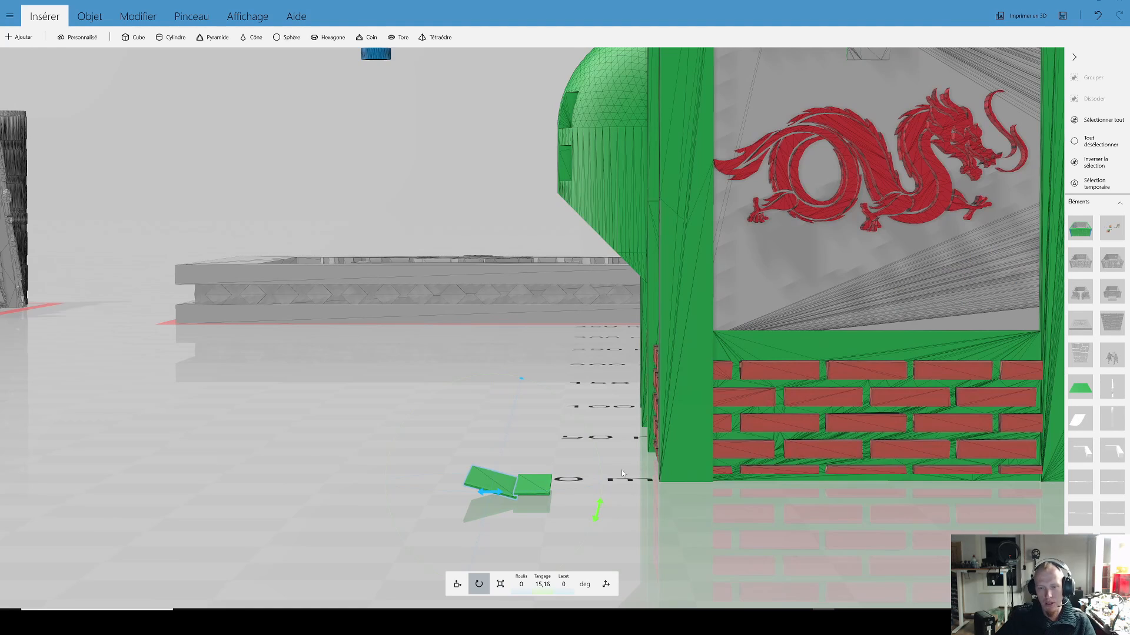
{"action": "left_click", "coordinate": [542, 585]}
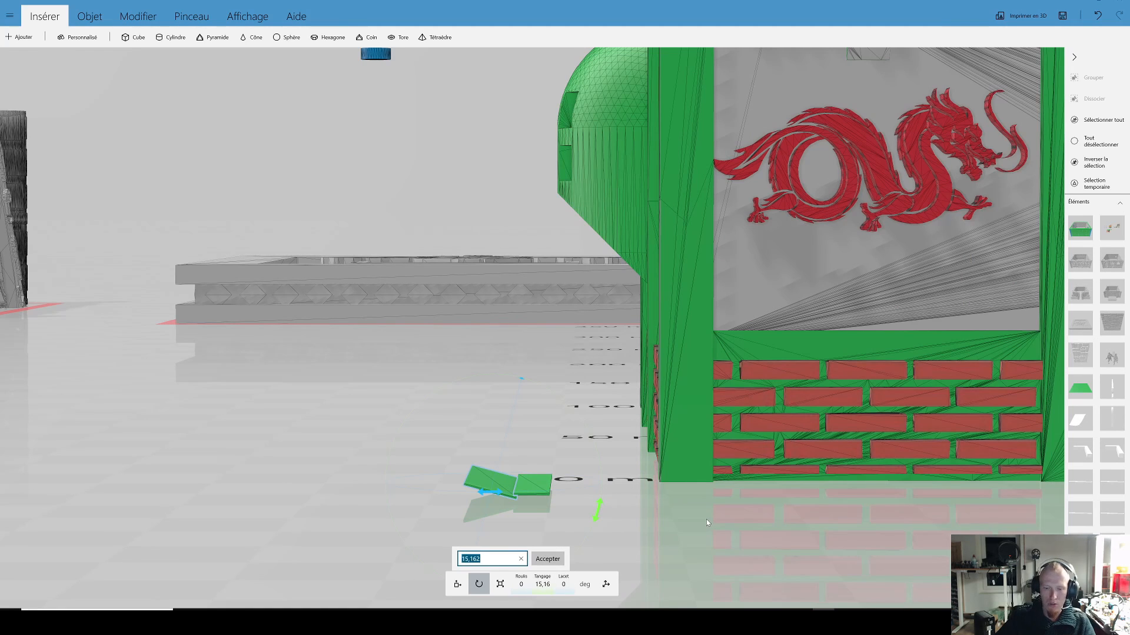
{"action": "key", "text": "Return"}
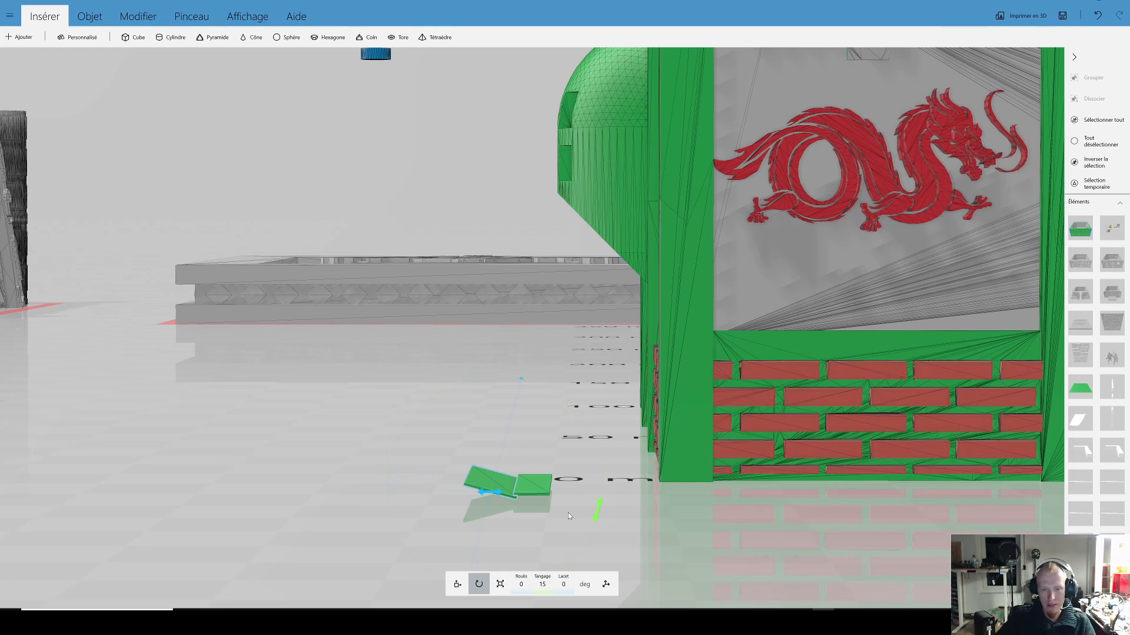
Step: Raise the tilted plate clear above the lower plate, to a height position of about 8.13 mm
{"action": "left_click", "coordinate": [459, 585]}
{"action": "left_click_drag", "start_coordinate": [495, 453], "coordinate": [494, 370]}
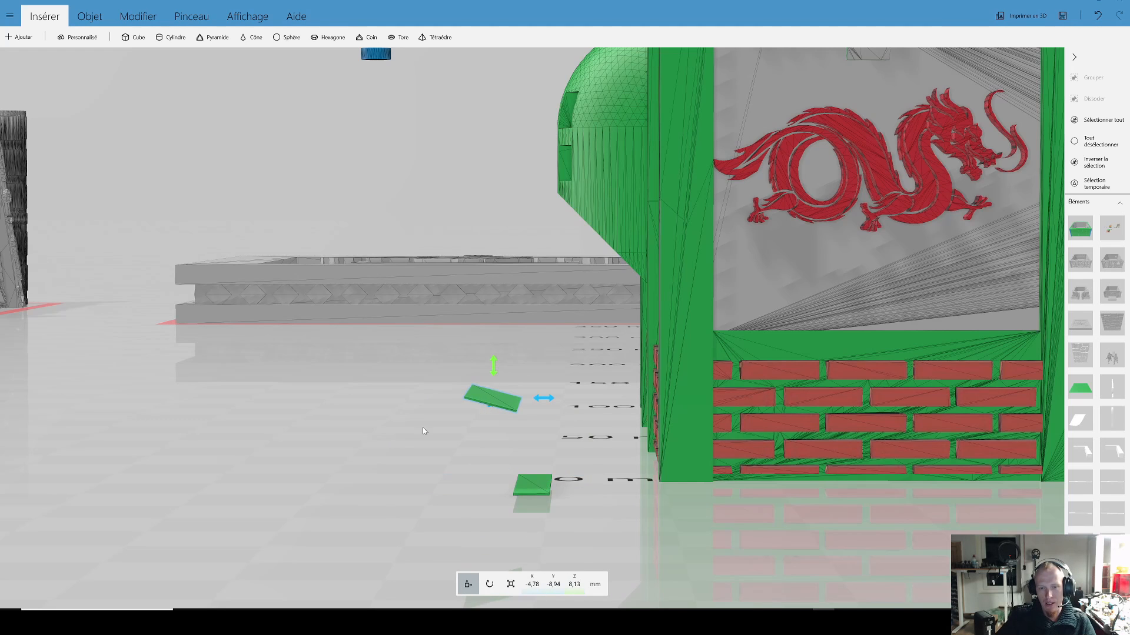
{"action": "scroll", "coordinate": [423, 428], "scroll_direction": "down", "scroll_amount": 3}
{"action": "scroll", "coordinate": [404, 436], "scroll_direction": "up", "scroll_amount": 3}
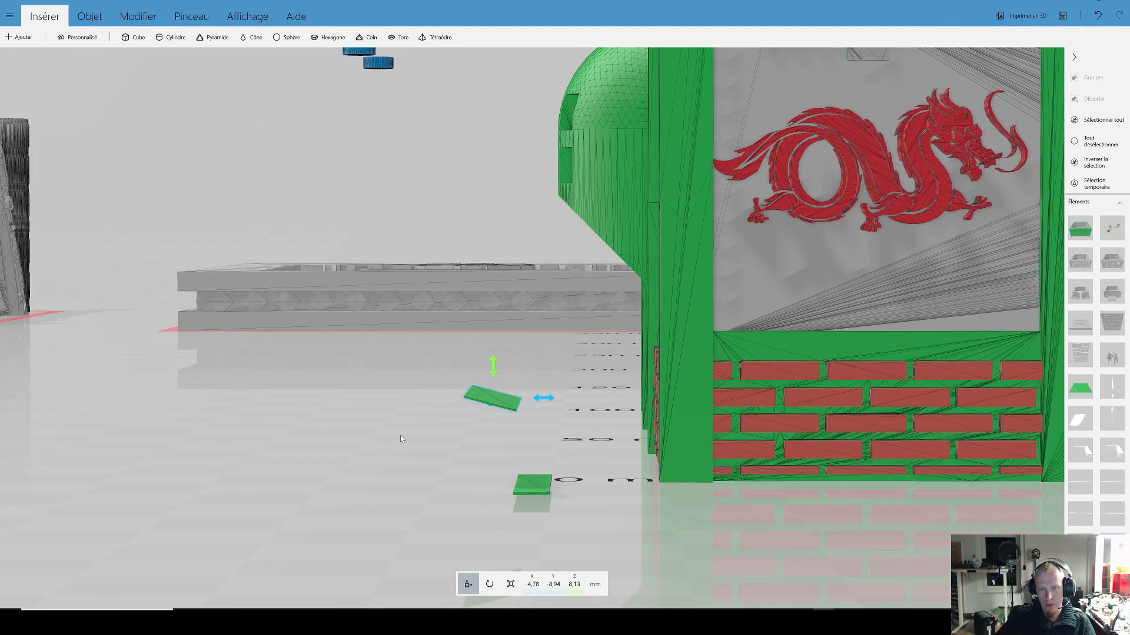
{"action": "left_click_drag", "start_coordinate": [400, 435], "coordinate": [404, 433]}
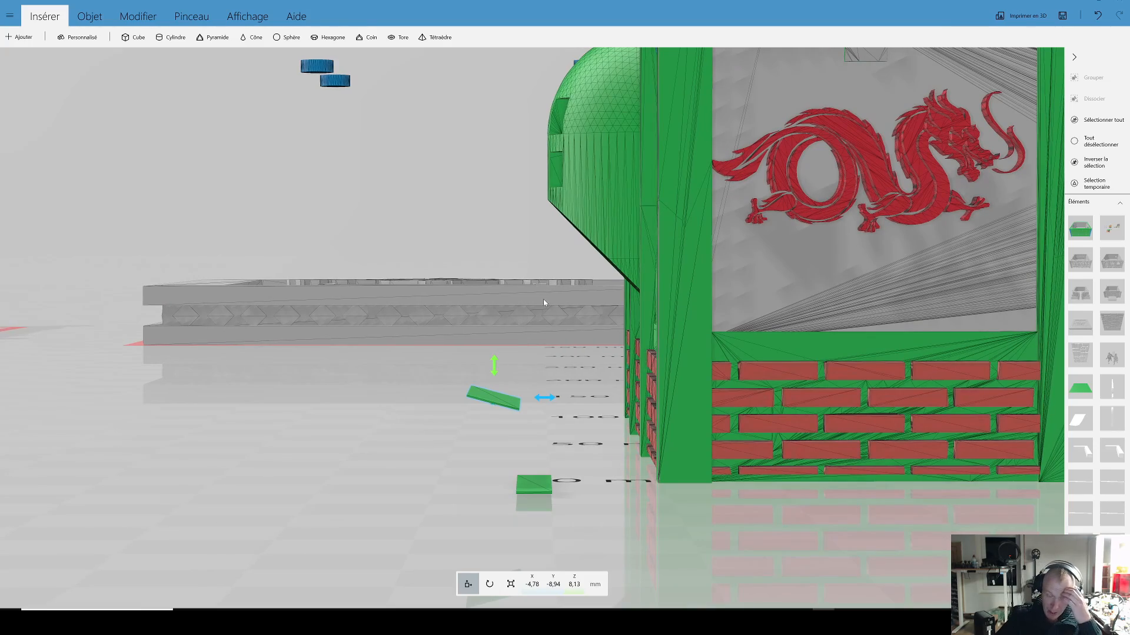
Step: Examine the dragon building's side wall, including the domed bay's sloping underside and the brackets under the roof beams
{"action": "scroll", "coordinate": [543, 299], "scroll_direction": "down", "scroll_amount": 3}
{"action": "right_click_drag", "start_coordinate": [538, 316], "coordinate": [380, 346]}
{"action": "left_click_drag", "start_coordinate": [380, 346], "coordinate": [429, 348]}
{"action": "right_click_drag", "start_coordinate": [428, 347], "coordinate": [475, 374]}
{"action": "left_click_drag", "start_coordinate": [475, 374], "coordinate": [628, 347]}
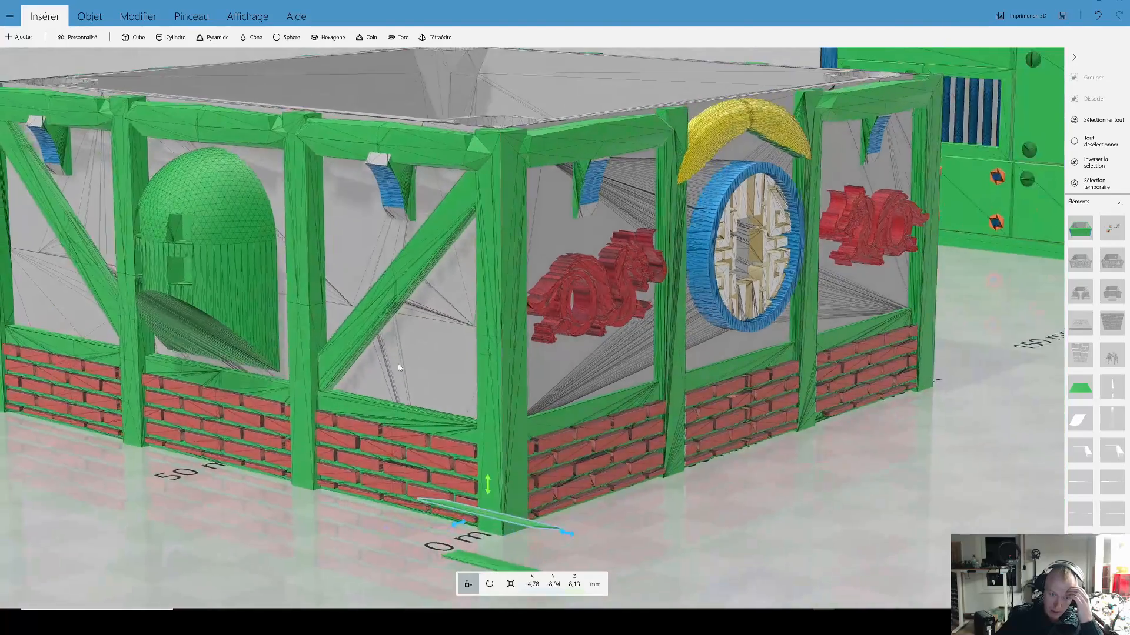
{"action": "right_click_drag", "start_coordinate": [398, 364], "coordinate": [537, 364]}
Step: Select the blue bracket beside the domed bay and examine the brackets and their slanted undersides on both walls
{"action": "left_click", "coordinate": [531, 327]}
{"action": "right_click_drag", "start_coordinate": [460, 351], "coordinate": [465, 348]}
{"action": "left_click_drag", "start_coordinate": [465, 348], "coordinate": [697, 386]}
{"action": "right_click_drag", "start_coordinate": [592, 447], "coordinate": [667, 460]}
{"action": "left_click", "coordinate": [557, 217]}
{"action": "left_click_drag", "start_coordinate": [600, 273], "coordinate": [464, 265]}
{"action": "scroll", "coordinate": [464, 265], "scroll_direction": "down", "scroll_amount": 4}
{"action": "left_click_drag", "start_coordinate": [836, 309], "coordinate": [376, 292]}
{"action": "left_click", "coordinate": [456, 264]}
{"action": "left_click_drag", "start_coordinate": [756, 366], "coordinate": [450, 329]}
{"action": "left_click", "coordinate": [387, 280]}
{"action": "left_click_drag", "start_coordinate": [330, 327], "coordinate": [410, 310]}
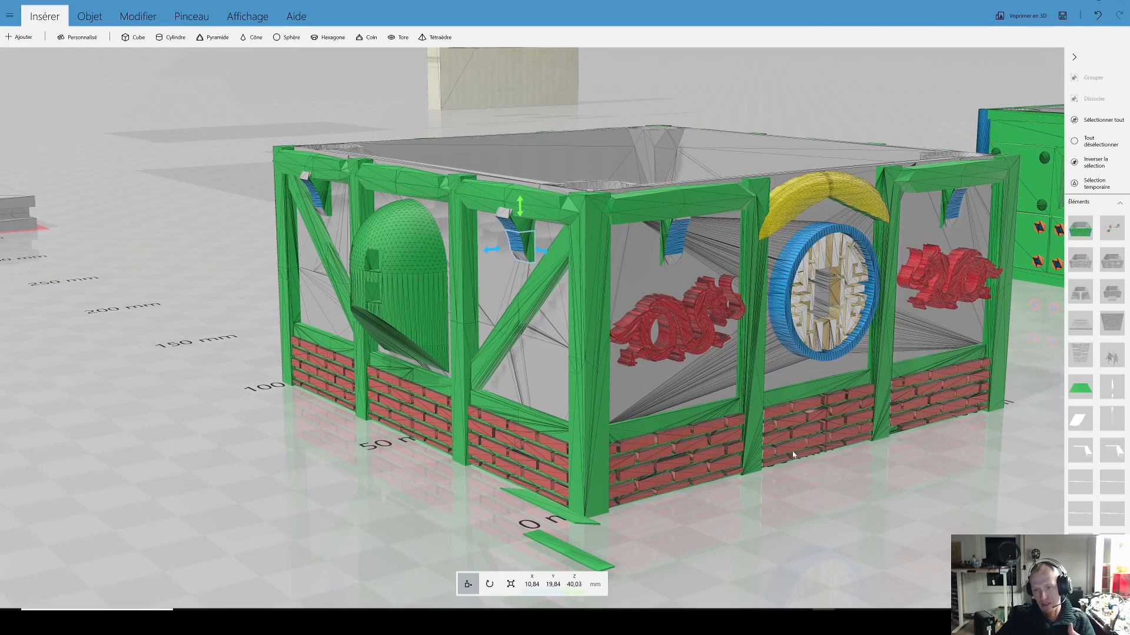
Step: Examine the green prison building from above and from the side, including its walls, rivets, door and barred window
{"action": "scroll", "coordinate": [792, 453], "scroll_direction": "down", "scroll_amount": 4}
{"action": "left_click_drag", "start_coordinate": [824, 406], "coordinate": [715, 440]}
{"action": "right_click_drag", "start_coordinate": [828, 441], "coordinate": [733, 443]}
{"action": "left_click_drag", "start_coordinate": [824, 420], "coordinate": [794, 490]}
{"action": "right_click_drag", "start_coordinate": [719, 442], "coordinate": [428, 352]}
{"action": "left_click_drag", "start_coordinate": [535, 422], "coordinate": [470, 415]}
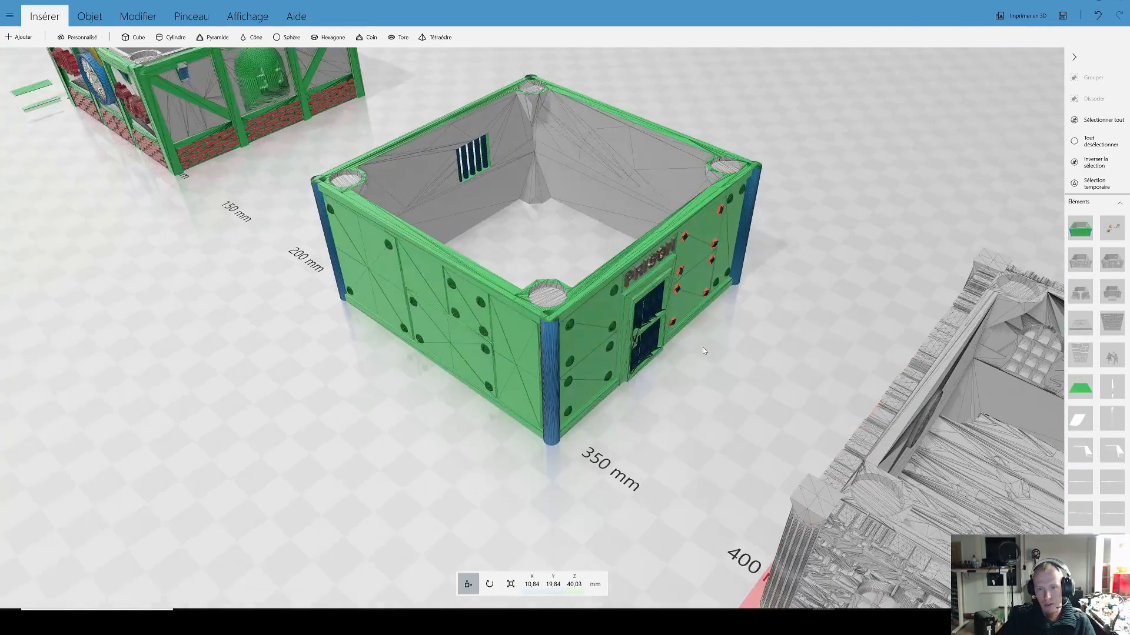
{"action": "right_click_drag", "start_coordinate": [703, 348], "coordinate": [725, 411]}
{"action": "left_click_drag", "start_coordinate": [725, 411], "coordinate": [973, 362]}
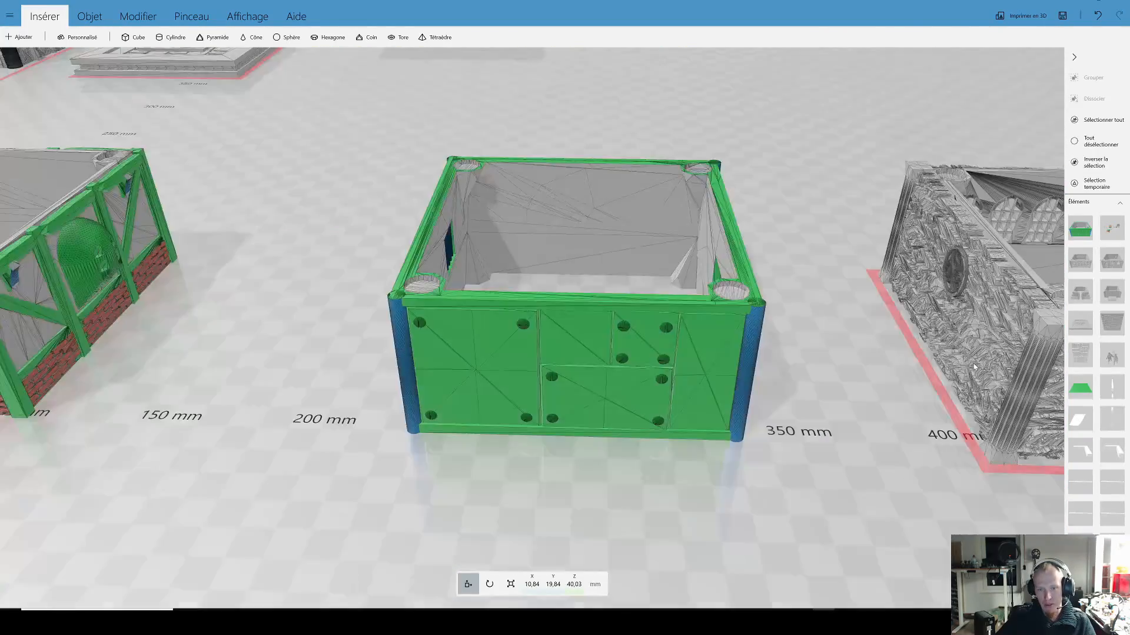
Step: Move the miniature figures with the cart beside the prison building's door, to about X 366.63 mm, Y 47.71 mm, and view them at scale
{"action": "scroll", "coordinate": [974, 362], "scroll_direction": "down", "scroll_amount": 6}
{"action": "right_click_drag", "start_coordinate": [973, 362], "coordinate": [681, 367]}
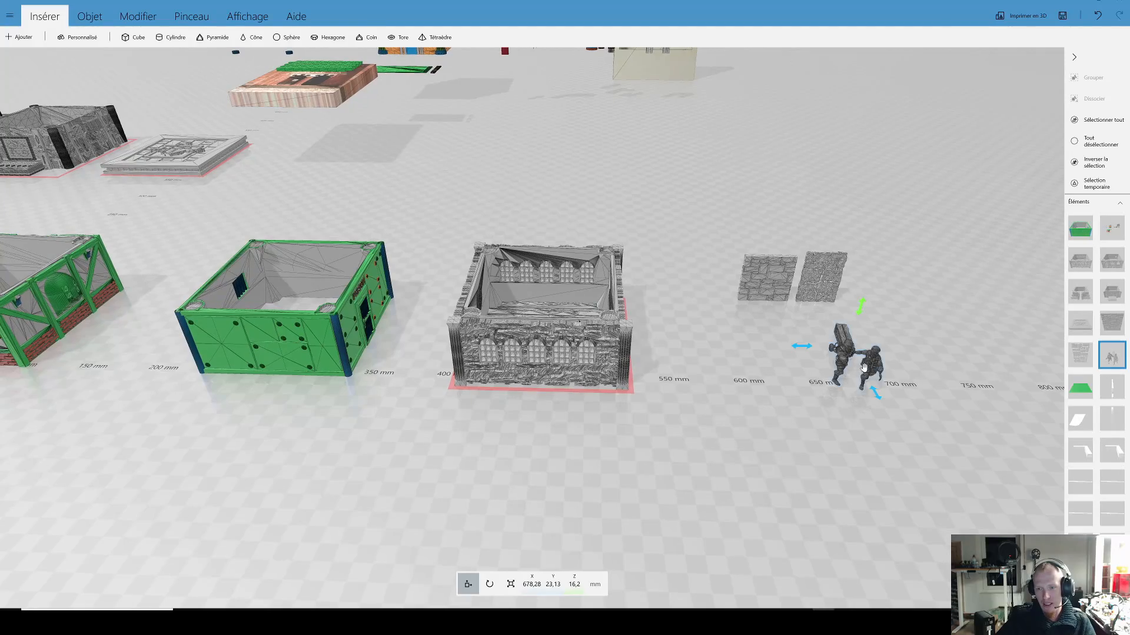
{"action": "scroll", "coordinate": [410, 327], "scroll_direction": "up", "scroll_amount": 10}
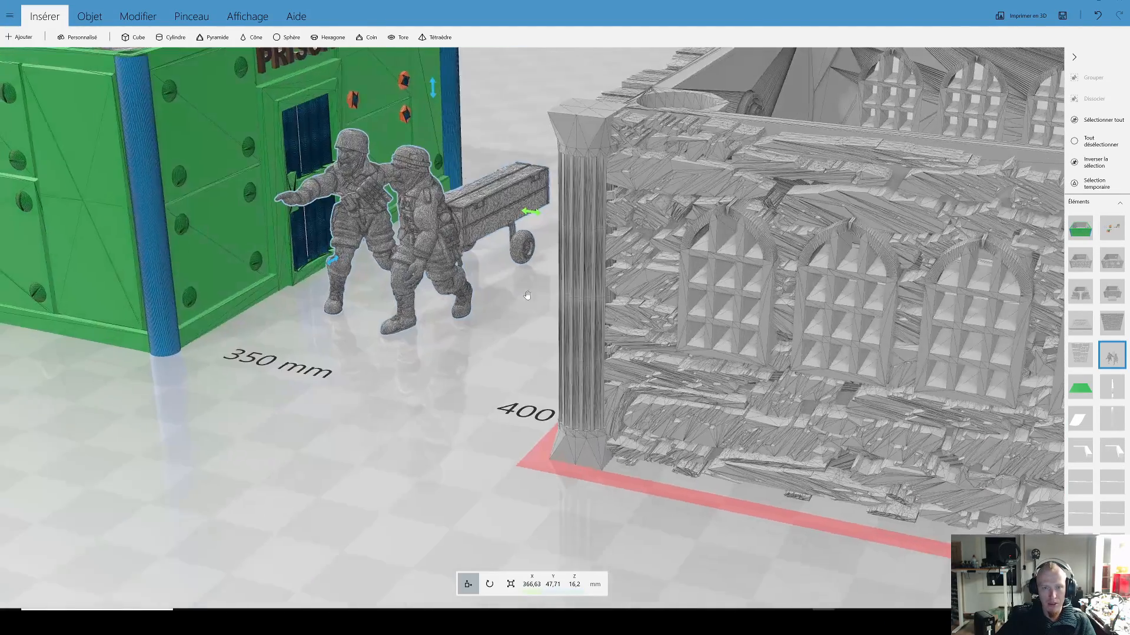
{"action": "right_click_drag", "start_coordinate": [527, 295], "coordinate": [841, 410]}
{"action": "left_click_drag", "start_coordinate": [842, 410], "coordinate": [668, 284]}
{"action": "scroll", "coordinate": [667, 285], "scroll_direction": "down", "scroll_amount": 3}
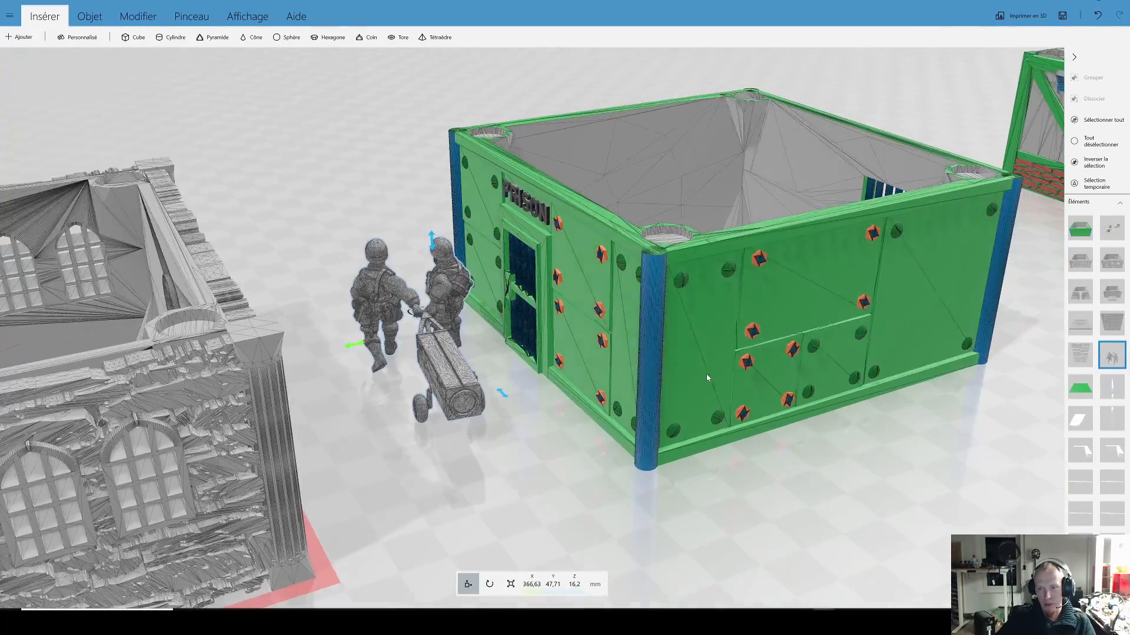
Step: Select the green prison building and examine its riveted outer walls, doorway and open interior beside the miniature figures
{"action": "right_click_drag", "start_coordinate": [707, 373], "coordinate": [629, 388]}
{"action": "left_click_drag", "start_coordinate": [887, 435], "coordinate": [201, 405]}
{"action": "left_click_drag", "start_coordinate": [692, 450], "coordinate": [468, 338]}
{"action": "left_click", "coordinate": [467, 338]}
{"action": "scroll", "coordinate": [467, 338], "scroll_direction": "down", "scroll_amount": 3}
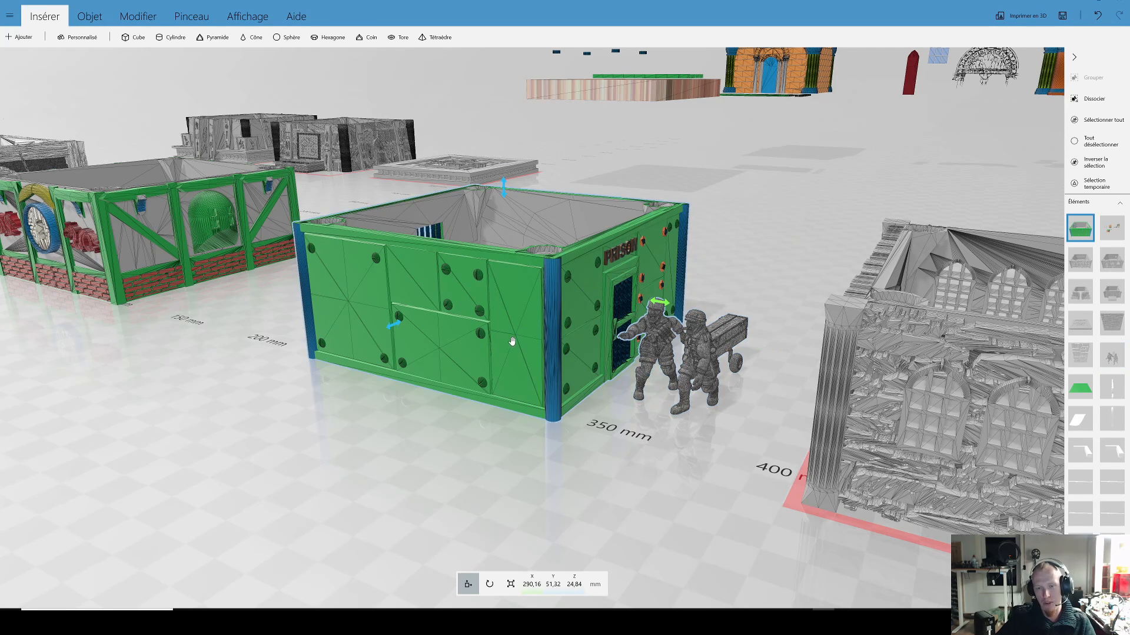
{"action": "scroll", "coordinate": [512, 341], "scroll_direction": "down", "scroll_amount": 2}
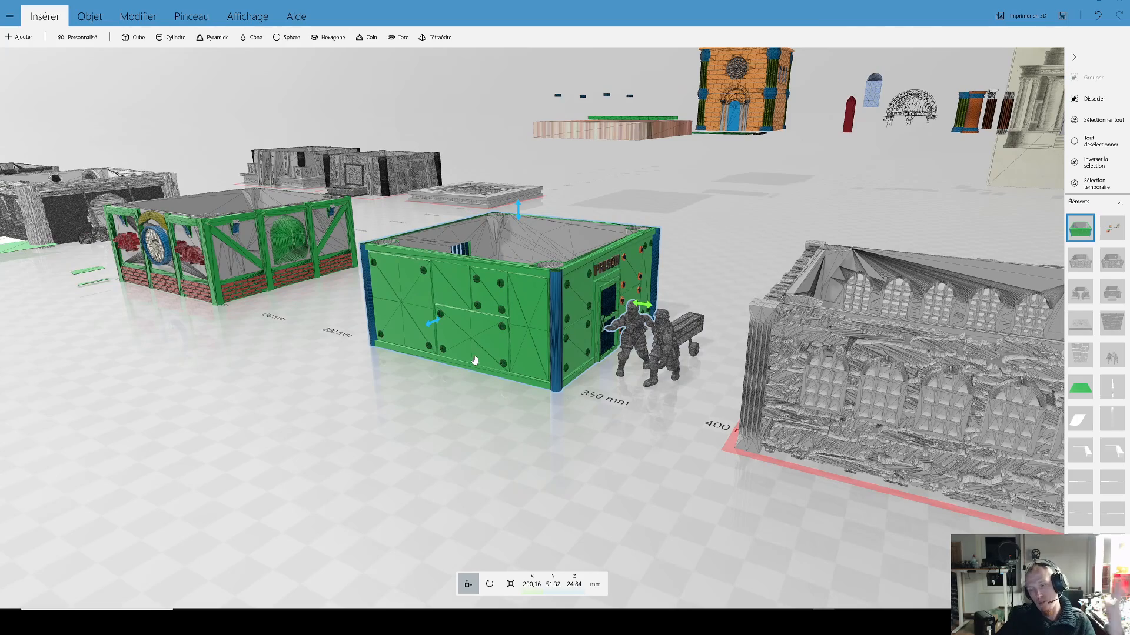
{"action": "left_click_drag", "start_coordinate": [559, 440], "coordinate": [748, 453]}
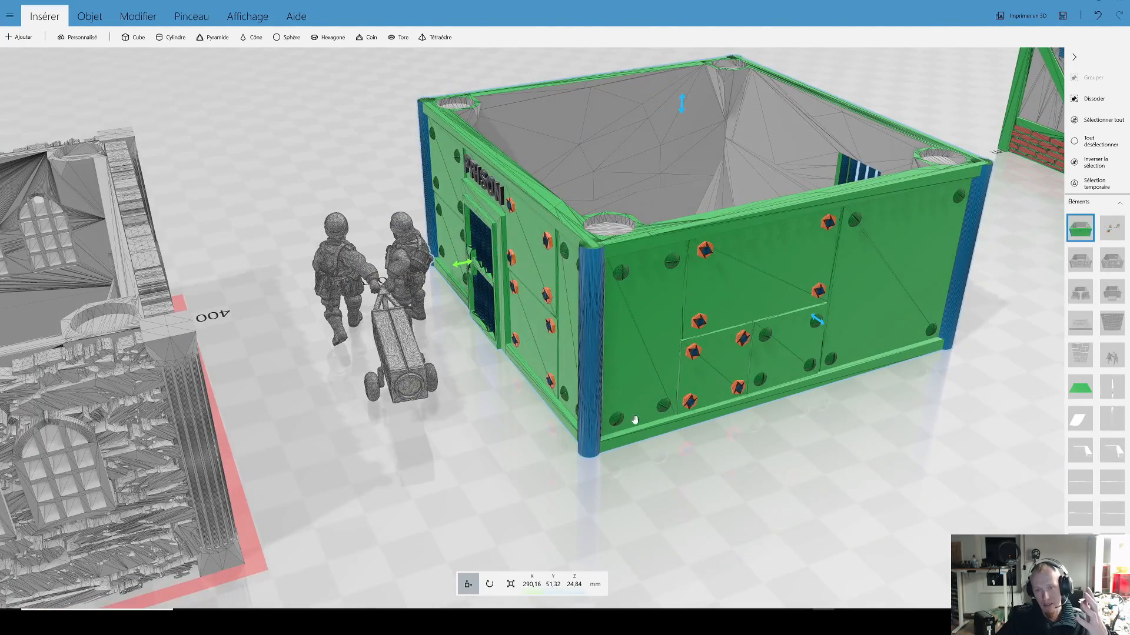
{"action": "scroll", "coordinate": [634, 420], "scroll_direction": "down", "scroll_amount": 3}
{"action": "left_click_drag", "start_coordinate": [781, 420], "coordinate": [832, 324]}
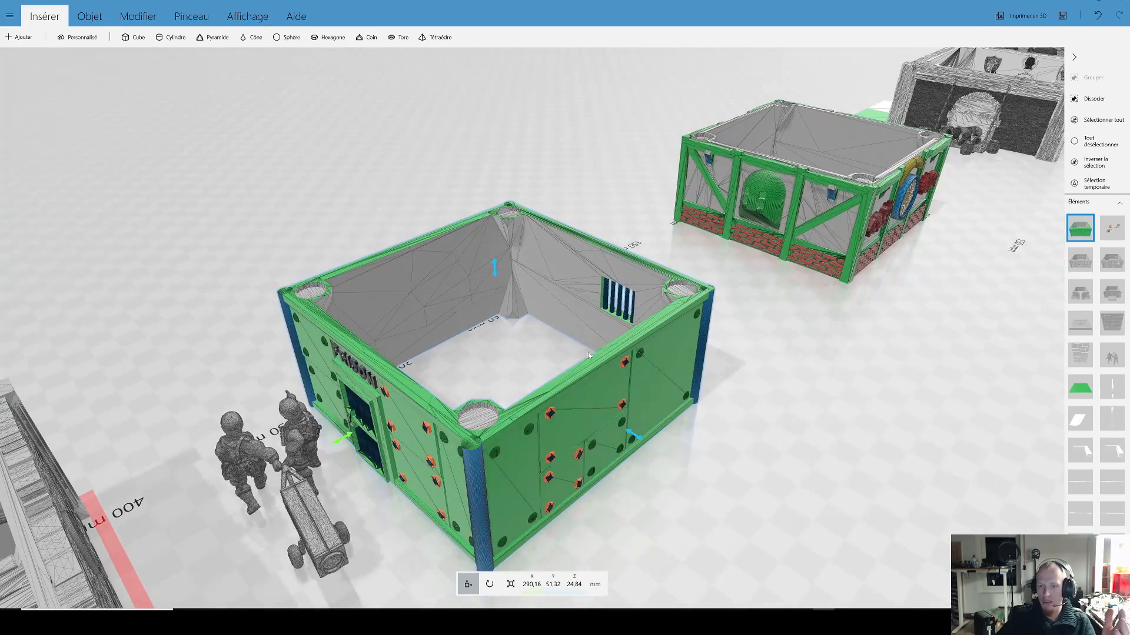
{"action": "key", "text": "Page_Up"}
{"action": "left_click_drag", "start_coordinate": [698, 446], "coordinate": [891, 406]}
{"action": "key", "text": "ctrl+z"}
Step: Examine the prison building's plain riveted wall from close up and in relation to the neighbouring buildings
{"action": "scroll", "coordinate": [229, 391], "scroll_direction": "up", "scroll_amount": 4}
{"action": "left_click_drag", "start_coordinate": [286, 391], "coordinate": [612, 407]}
{"action": "left_click_drag", "start_coordinate": [388, 406], "coordinate": [346, 397]}
{"action": "scroll", "coordinate": [516, 409], "scroll_direction": "down", "scroll_amount": 4}
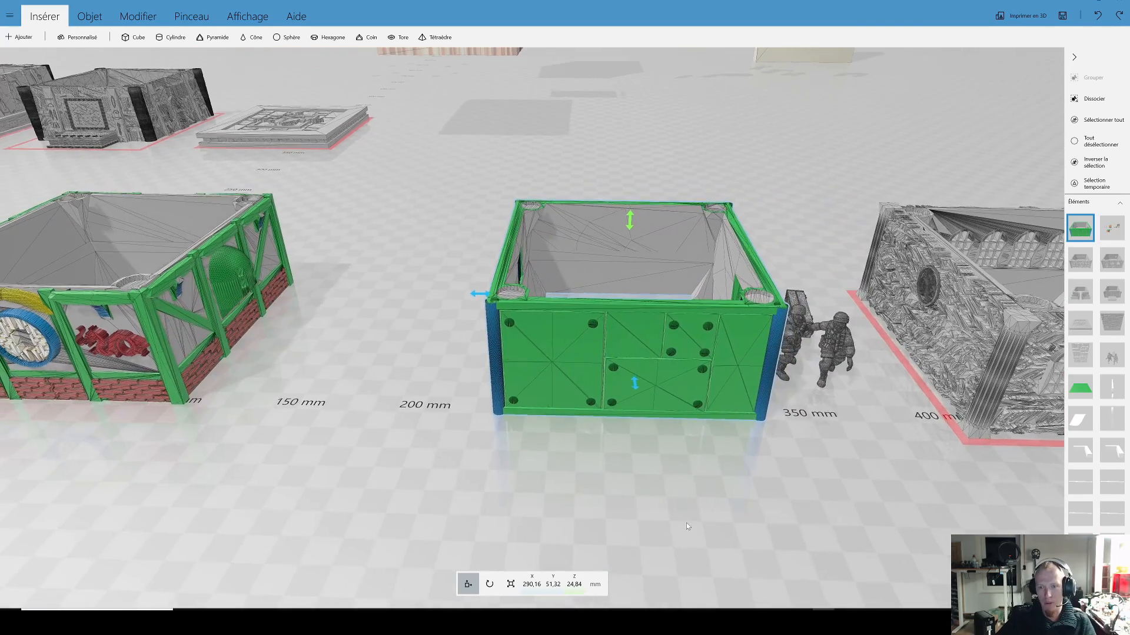
Step: Select the grey rounded-stone building at the far end of the row and examine its wall's three openings and vertical bars up close
{"action": "right_click_drag", "start_coordinate": [686, 522], "coordinate": [603, 491]}
{"action": "scroll", "coordinate": [603, 465], "scroll_direction": "down", "scroll_amount": 3}
{"action": "right_click_drag", "start_coordinate": [111, 433], "coordinate": [632, 431]}
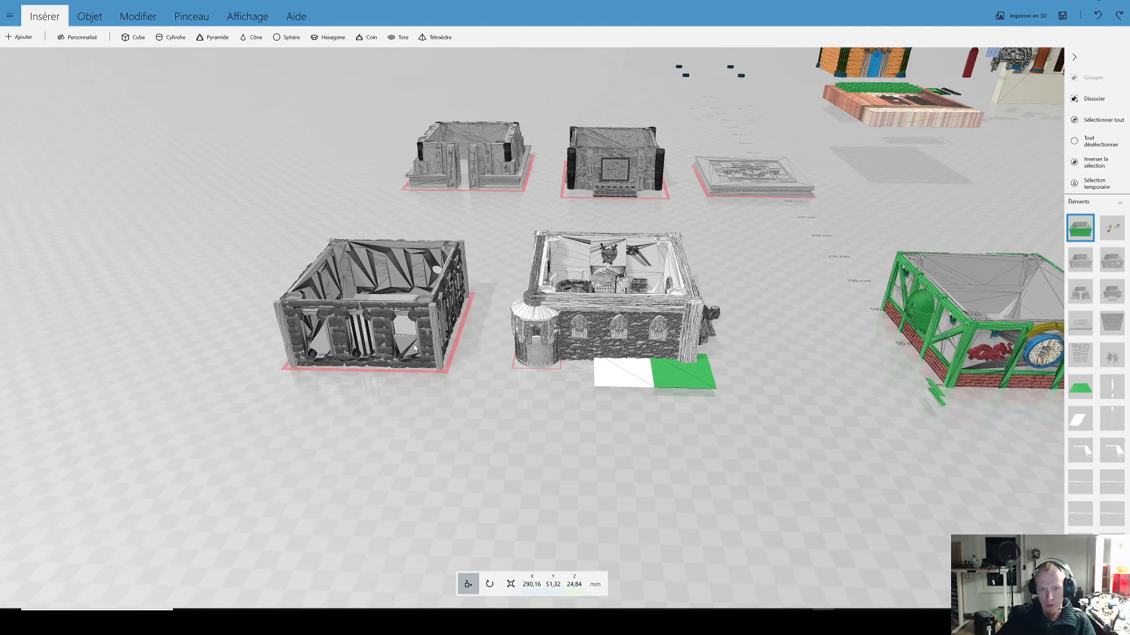
{"action": "scroll", "coordinate": [498, 342], "scroll_direction": "up", "scroll_amount": 3}
{"action": "right_click_drag", "start_coordinate": [395, 439], "coordinate": [597, 450]}
{"action": "scroll", "coordinate": [436, 530], "scroll_direction": "up", "scroll_amount": 3}
{"action": "left_click_drag", "start_coordinate": [435, 532], "coordinate": [704, 439]}
{"action": "scroll", "coordinate": [578, 358], "scroll_direction": "up", "scroll_amount": 4}
{"action": "left_click", "coordinate": [578, 312]}
{"action": "left_click_drag", "start_coordinate": [600, 323], "coordinate": [543, 331]}
{"action": "scroll", "coordinate": [544, 363], "scroll_direction": "down", "scroll_amount": 2}
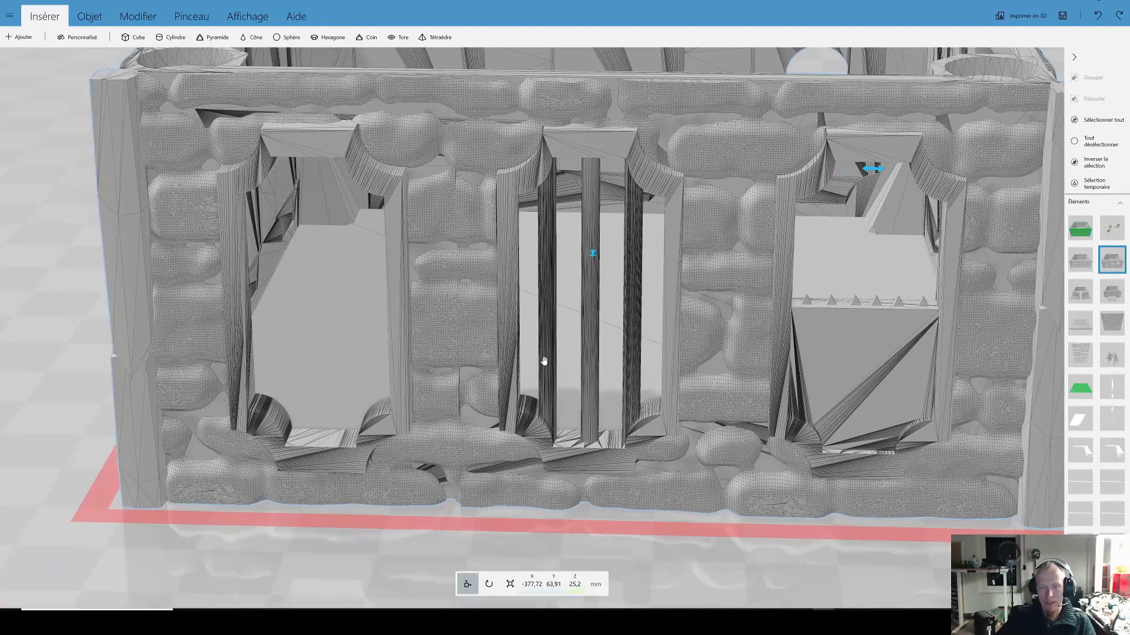
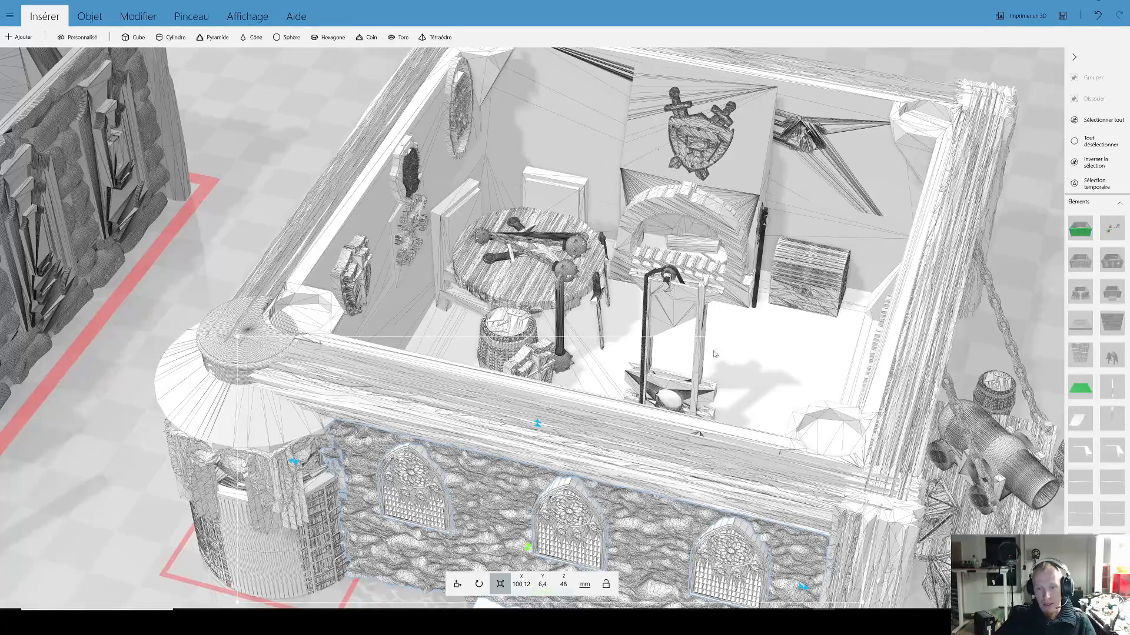
Step: Examine the furnished stone building's front corner, the cannon platform outside it and the guillotine inside from above
{"action": "scroll", "coordinate": [741, 349], "scroll_direction": "down", "scroll_amount": 4}
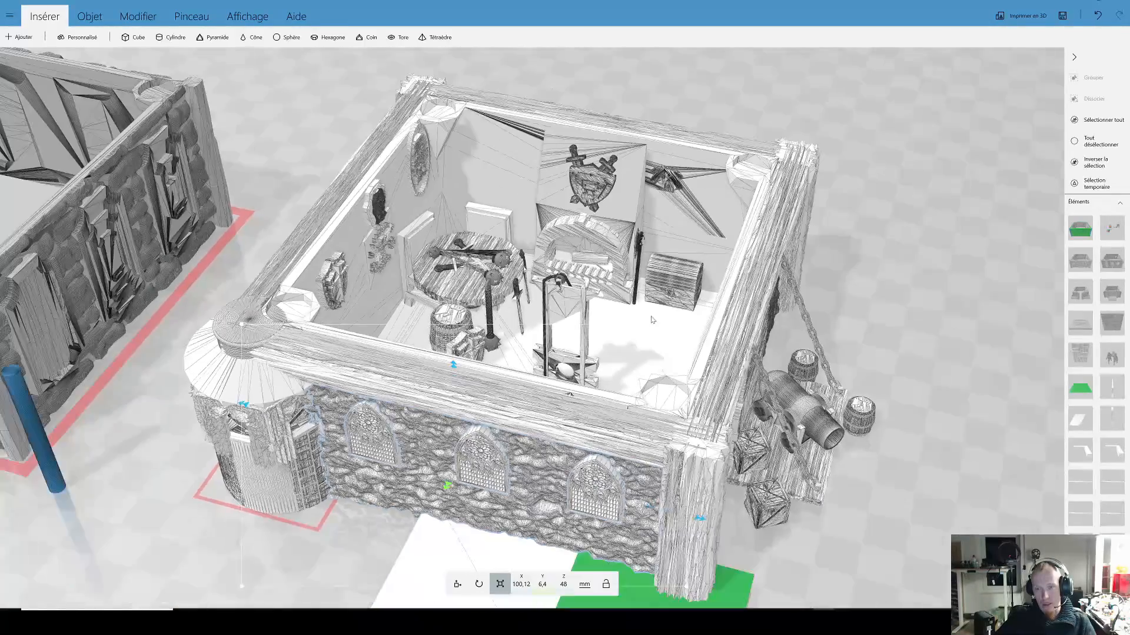
{"action": "left_click_drag", "start_coordinate": [735, 400], "coordinate": [623, 423]}
{"action": "scroll", "coordinate": [636, 440], "scroll_direction": "up", "scroll_amount": 5}
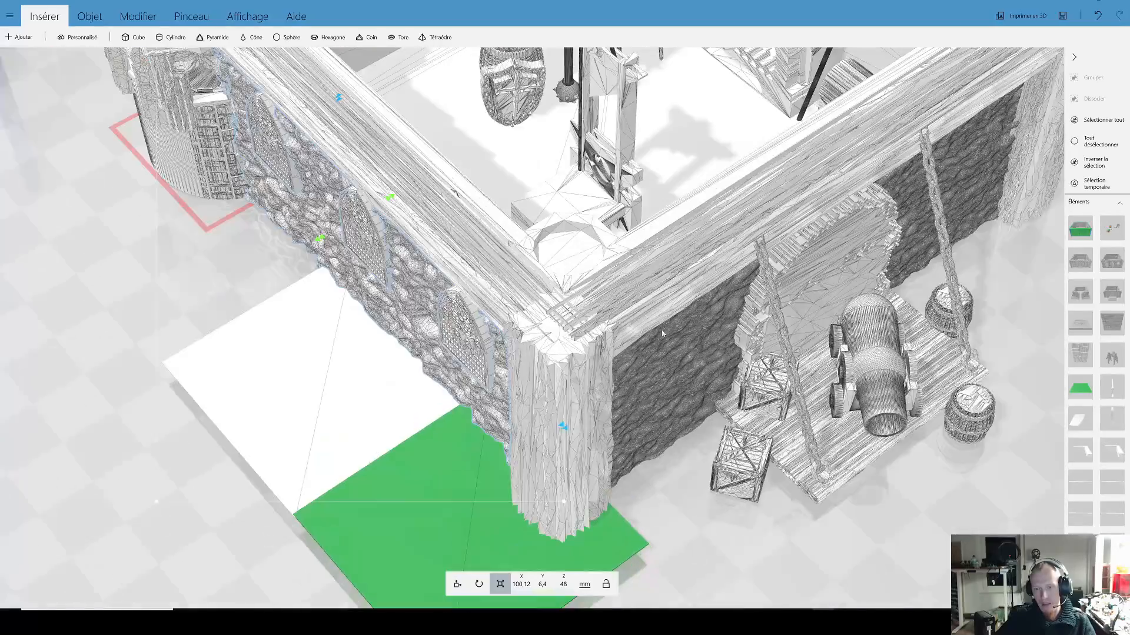
{"action": "scroll", "coordinate": [636, 440], "scroll_direction": "down", "scroll_amount": 5}
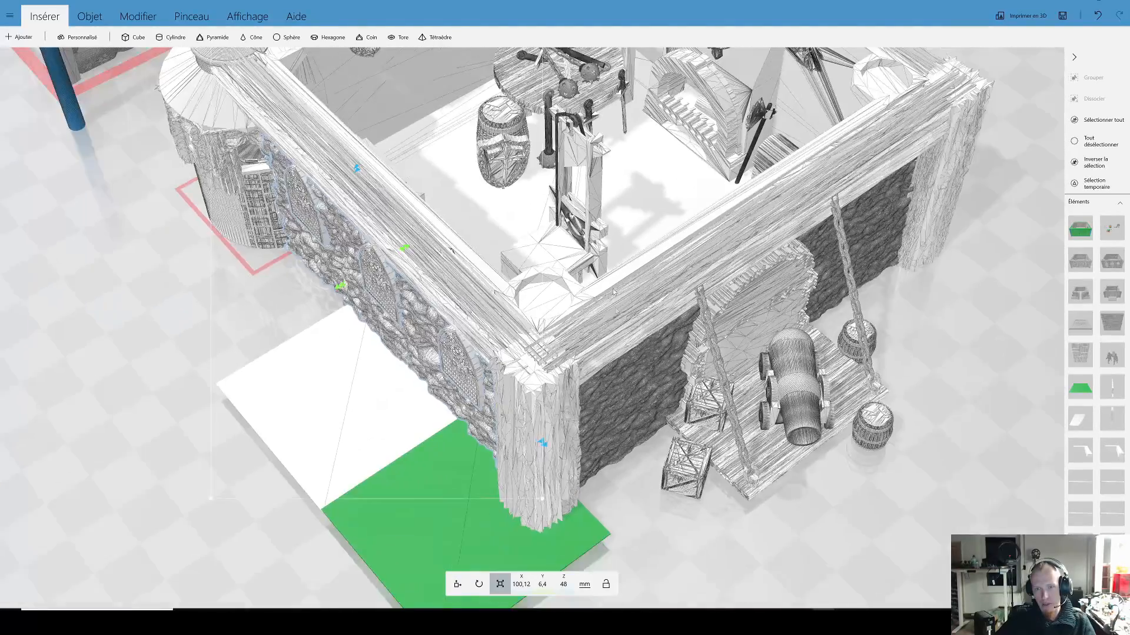
{"action": "scroll", "coordinate": [615, 317], "scroll_direction": "up", "scroll_amount": 6}
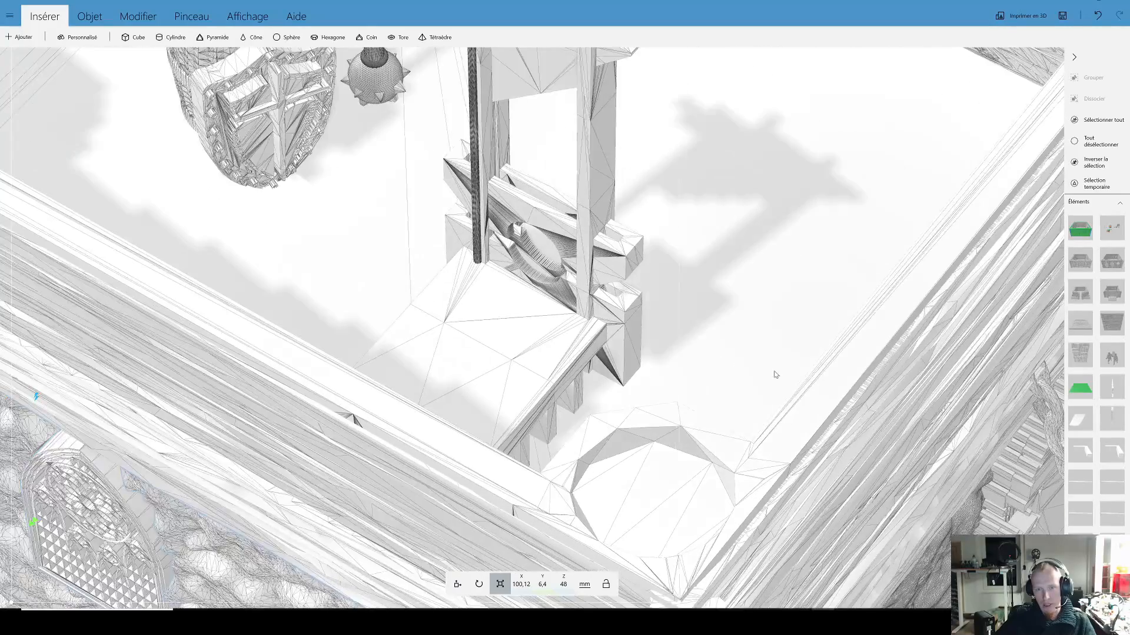
{"action": "right_click_drag", "start_coordinate": [775, 372], "coordinate": [886, 389]}
{"action": "left_click_drag", "start_coordinate": [463, 280], "coordinate": [614, 303]}
{"action": "right_click_drag", "start_coordinate": [614, 303], "coordinate": [738, 424]}
{"action": "scroll", "coordinate": [728, 408], "scroll_direction": "down", "scroll_amount": 2}
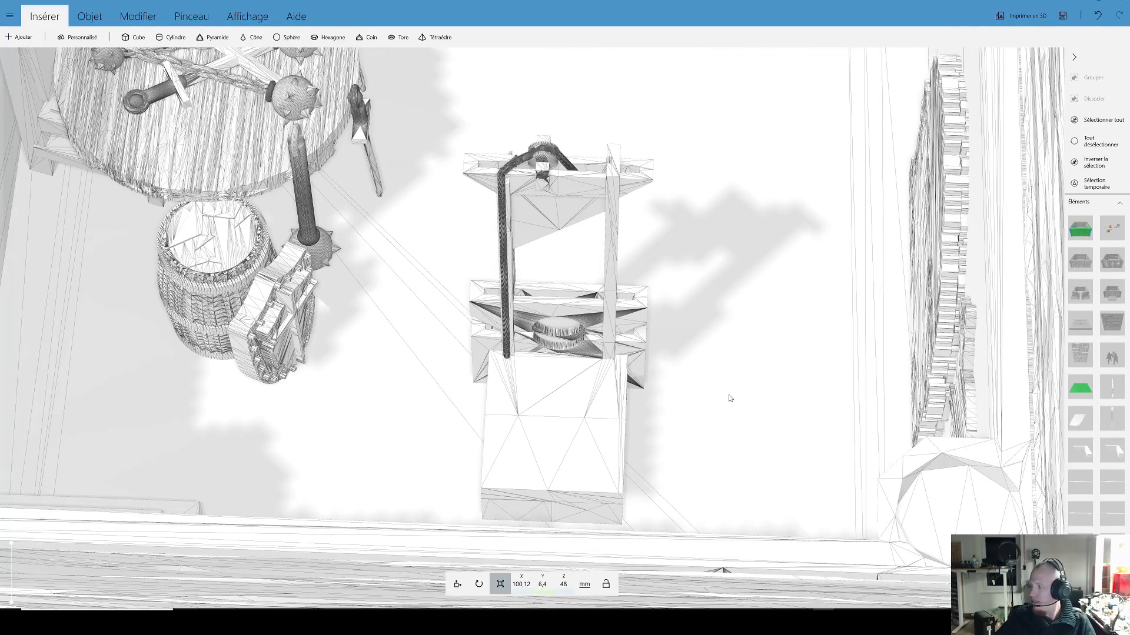
{"action": "mouse_move", "coordinate": [728, 393]}
{"action": "left_mouse_down"}
{"action": "mouse_move", "coordinate": [686, 396]}
{"action": "mouse_move", "coordinate": [761, 412]}
{"action": "mouse_move", "coordinate": [759, 427]}
{"action": "mouse_move", "coordinate": [717, 405]}
{"action": "left_mouse_up"}
{"action": "scroll", "coordinate": [752, 406], "scroll_direction": "down", "scroll_amount": 3}
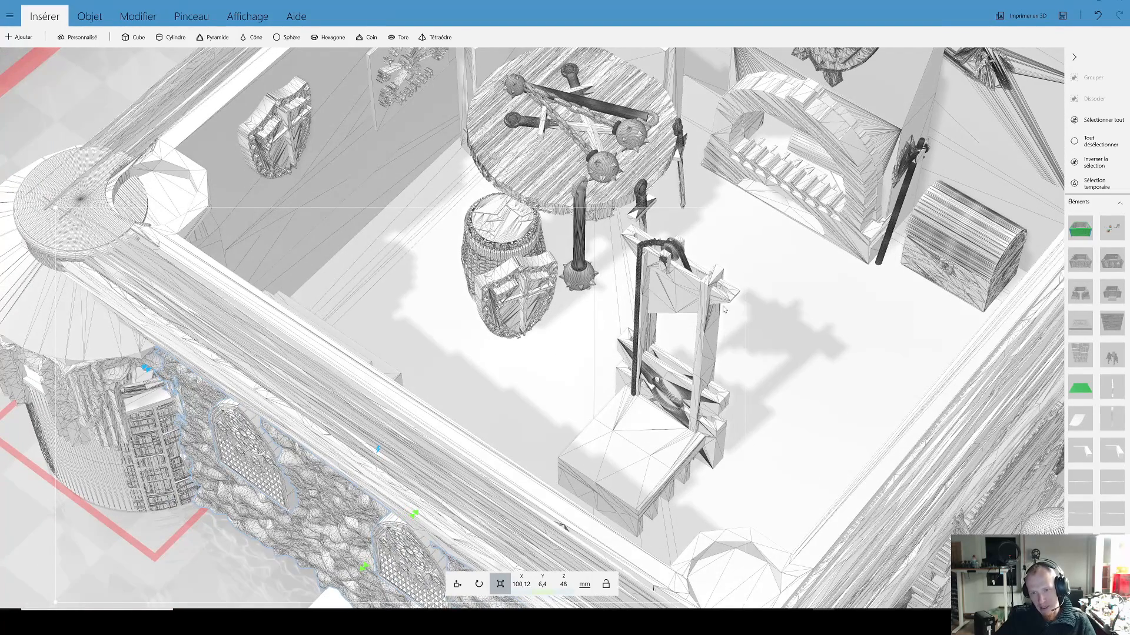
Step: Examine the flails, sword, barrel and shield around the round table in the furnished stone building from close up
{"action": "left_click_drag", "start_coordinate": [597, 352], "coordinate": [617, 367]}
{"action": "right_click_drag", "start_coordinate": [618, 367], "coordinate": [518, 454]}
{"action": "scroll", "coordinate": [742, 392], "scroll_direction": "up", "scroll_amount": 5}
{"action": "left_click_drag", "start_coordinate": [518, 454], "coordinate": [517, 314]}
{"action": "right_click_drag", "start_coordinate": [517, 315], "coordinate": [242, 186]}
{"action": "left_click_drag", "start_coordinate": [1056, 350], "coordinate": [1027, 330]}
{"action": "right_click_drag", "start_coordinate": [1027, 330], "coordinate": [741, 320]}
{"action": "left_click_drag", "start_coordinate": [742, 320], "coordinate": [615, 335]}
{"action": "right_click_drag", "start_coordinate": [930, 332], "coordinate": [533, 352]}
{"action": "left_click_drag", "start_coordinate": [735, 329], "coordinate": [527, 351]}
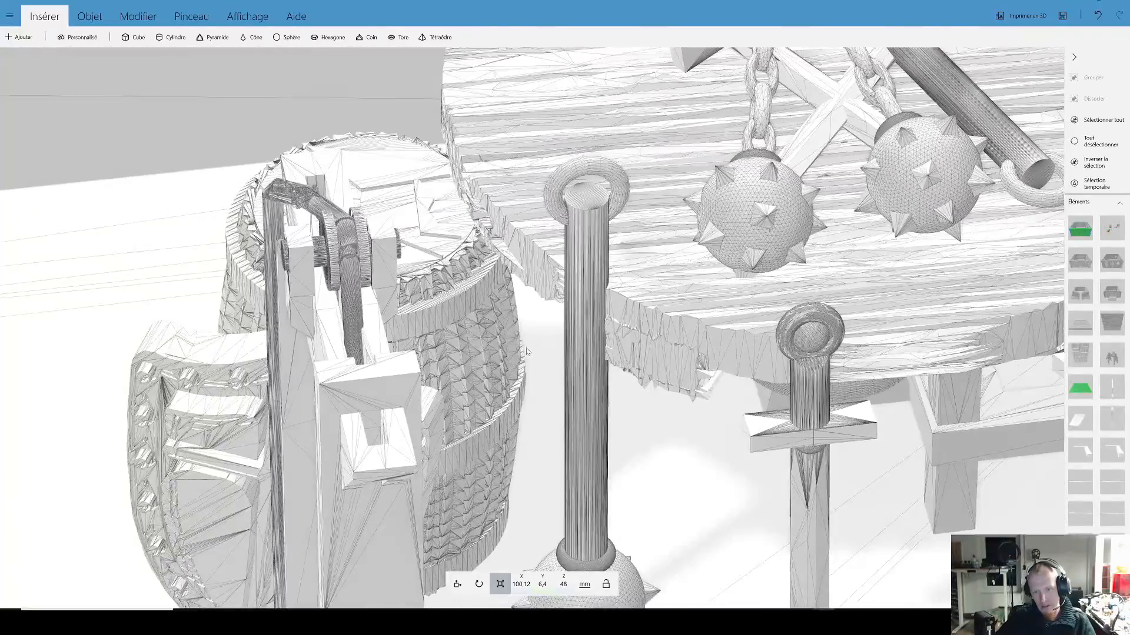
{"action": "scroll", "coordinate": [582, 331], "scroll_direction": "down", "scroll_amount": 4}
{"action": "left_click_drag", "start_coordinate": [595, 301], "coordinate": [652, 317]}
{"action": "right_click_drag", "start_coordinate": [333, 241], "coordinate": [702, 255]}
{"action": "scroll", "coordinate": [751, 239], "scroll_direction": "up", "scroll_amount": 3}
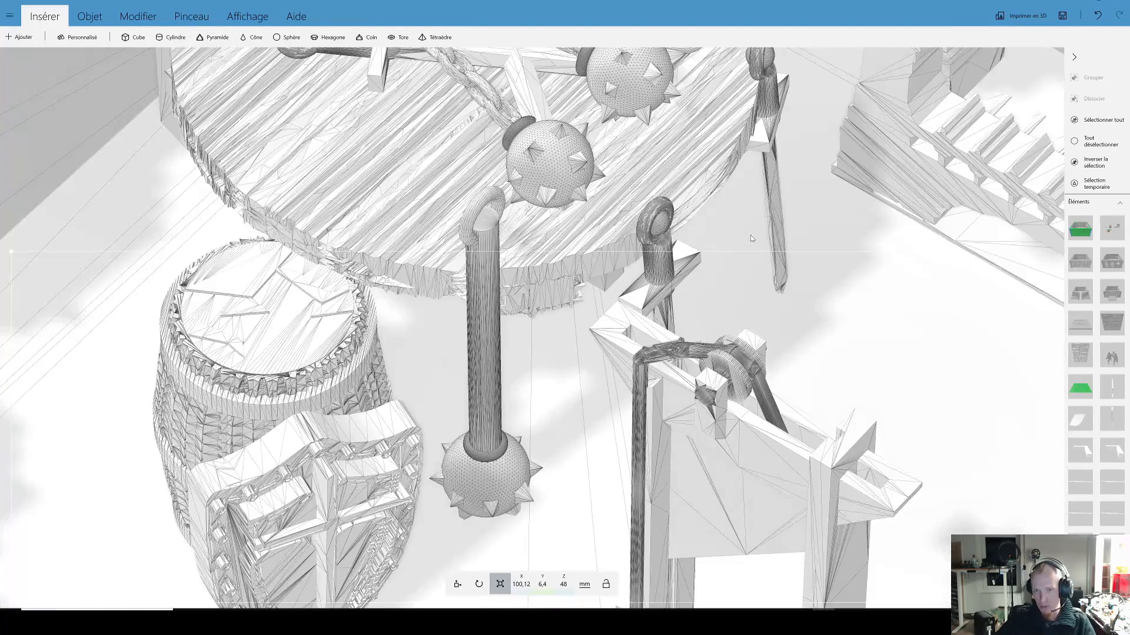
Step: Select the small sword by the far edge of the round table and view it among the surrounding furniture
{"action": "left_click", "coordinate": [777, 215]}
{"action": "scroll", "coordinate": [776, 210], "scroll_direction": "down", "scroll_amount": 6}
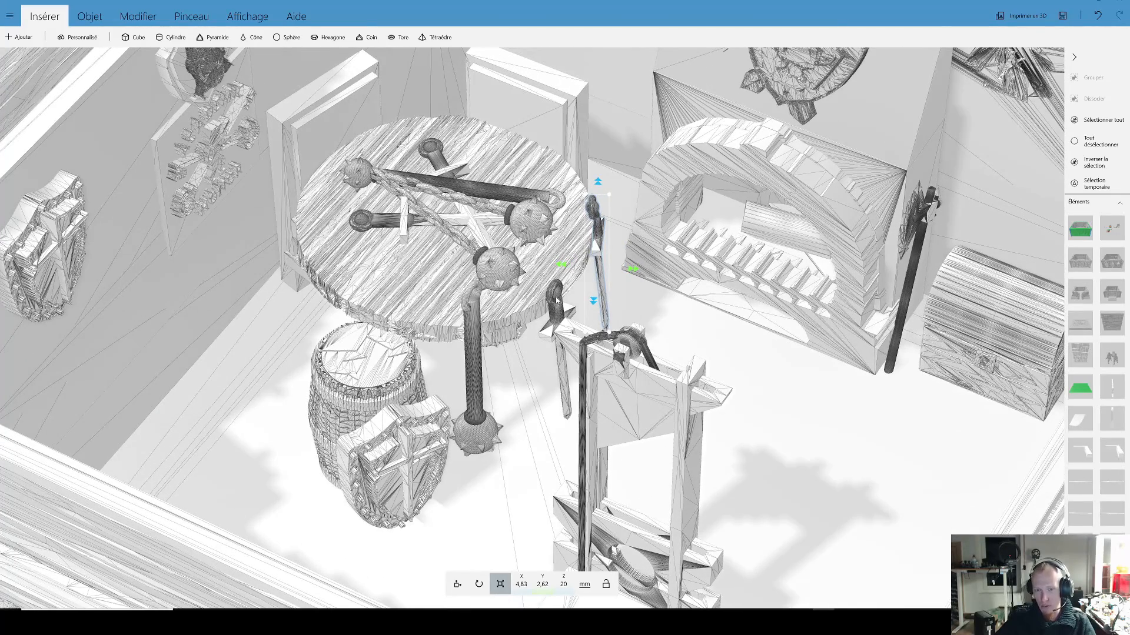
{"action": "left_click_drag", "start_coordinate": [679, 326], "coordinate": [746, 327]}
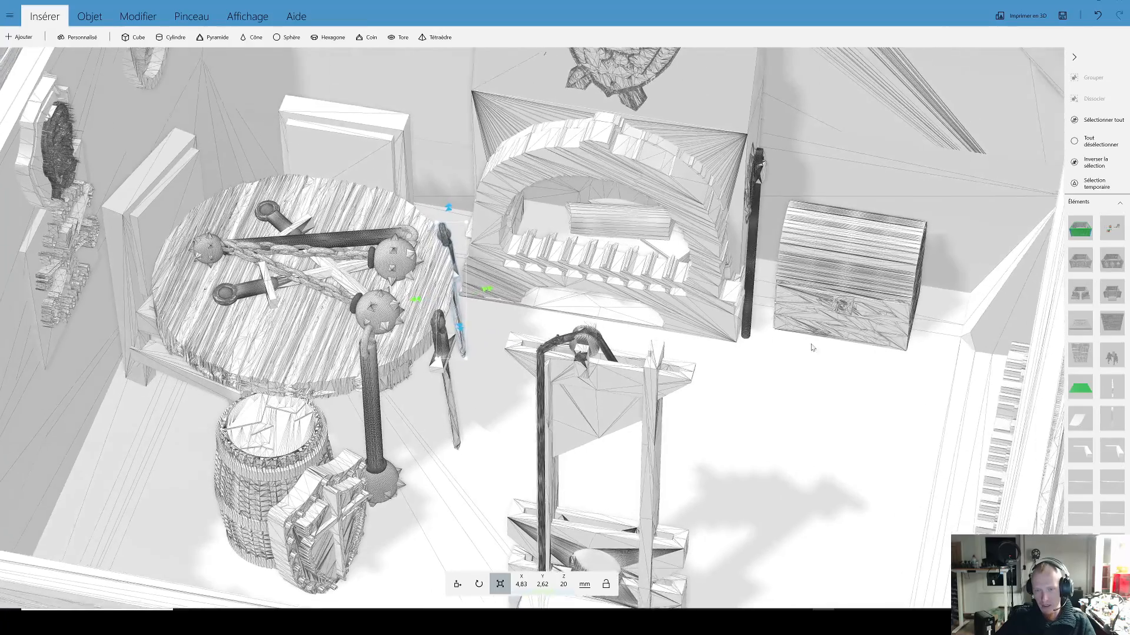
{"action": "right_click_drag", "start_coordinate": [811, 346], "coordinate": [728, 326]}
{"action": "scroll", "coordinate": [728, 326], "scroll_direction": "down", "scroll_amount": 5}
{"action": "scroll", "coordinate": [690, 309], "scroll_direction": "up", "scroll_amount": 3}
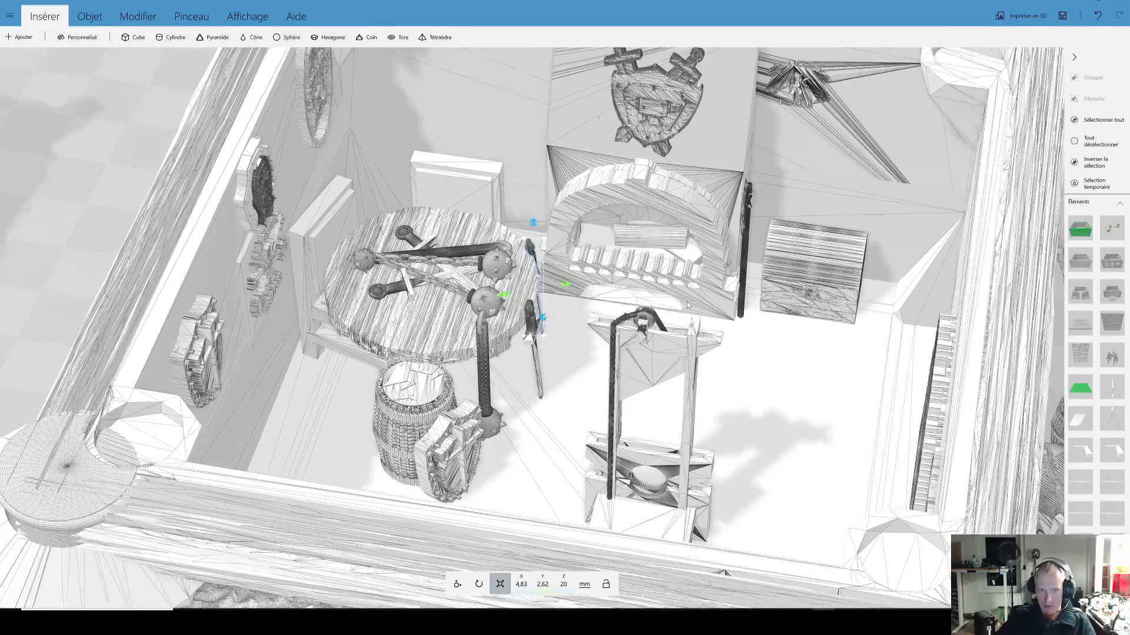
{"action": "scroll", "coordinate": [700, 304], "scroll_direction": "down", "scroll_amount": 8}
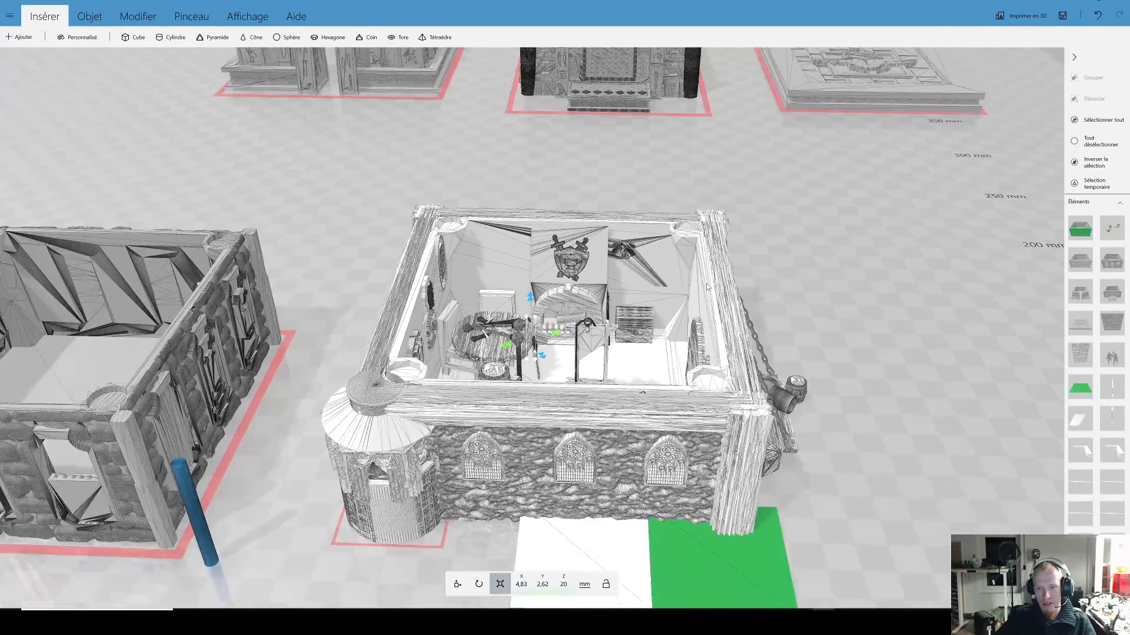
{"action": "scroll", "coordinate": [708, 287], "scroll_direction": "down", "scroll_amount": 3}
{"action": "left_click", "coordinate": [623, 344]}
{"action": "scroll", "coordinate": [625, 344], "scroll_direction": "down", "scroll_amount": 1}
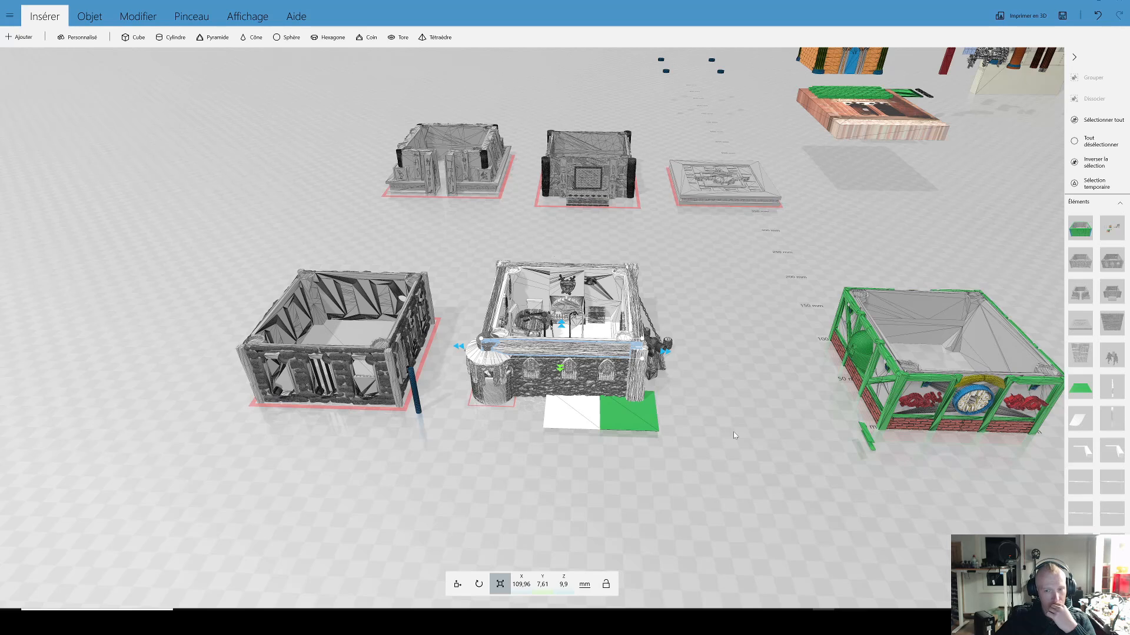
{"action": "key", "text": "ctrl+a"}
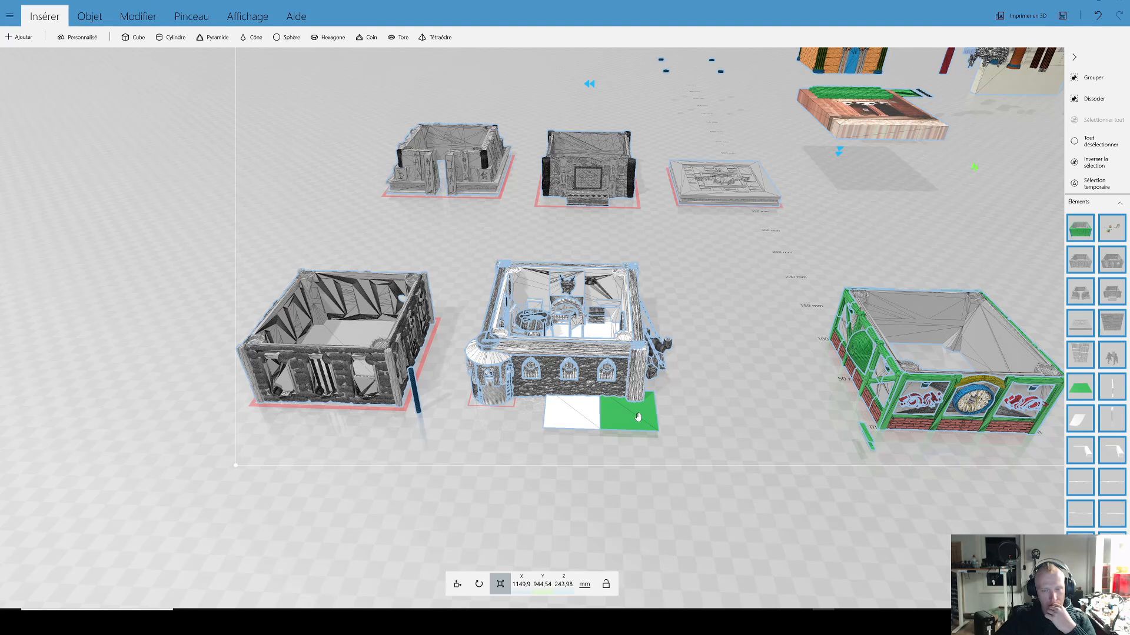
Step: Move the guillotine out of the furnished building onto the open floor, to about X -74.96 mm, Y 64.17 mm, Z 23.71 mm
{"action": "left_click", "coordinate": [577, 324]}
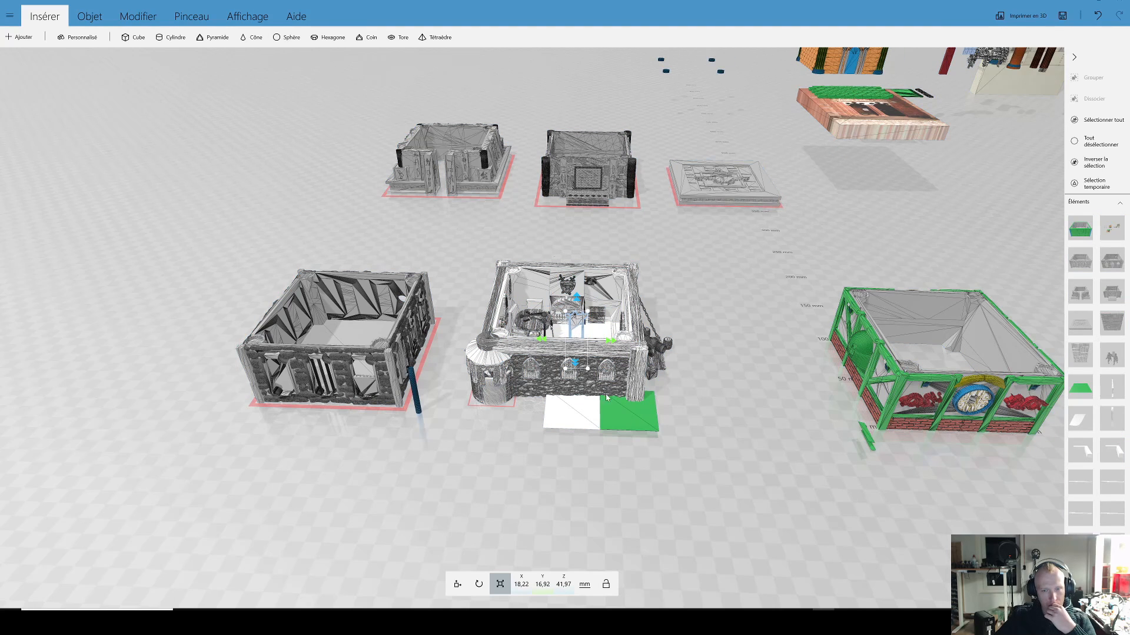
{"action": "scroll", "coordinate": [606, 398], "scroll_direction": "up", "scroll_amount": 6}
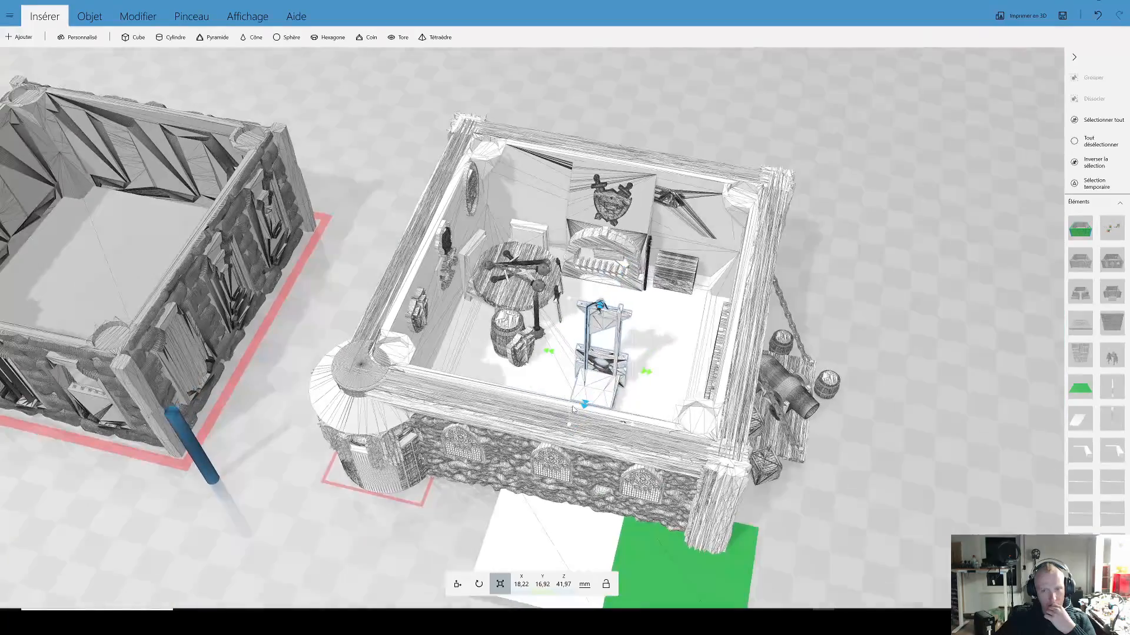
{"action": "scroll", "coordinate": [574, 409], "scroll_direction": "up", "scroll_amount": 4}
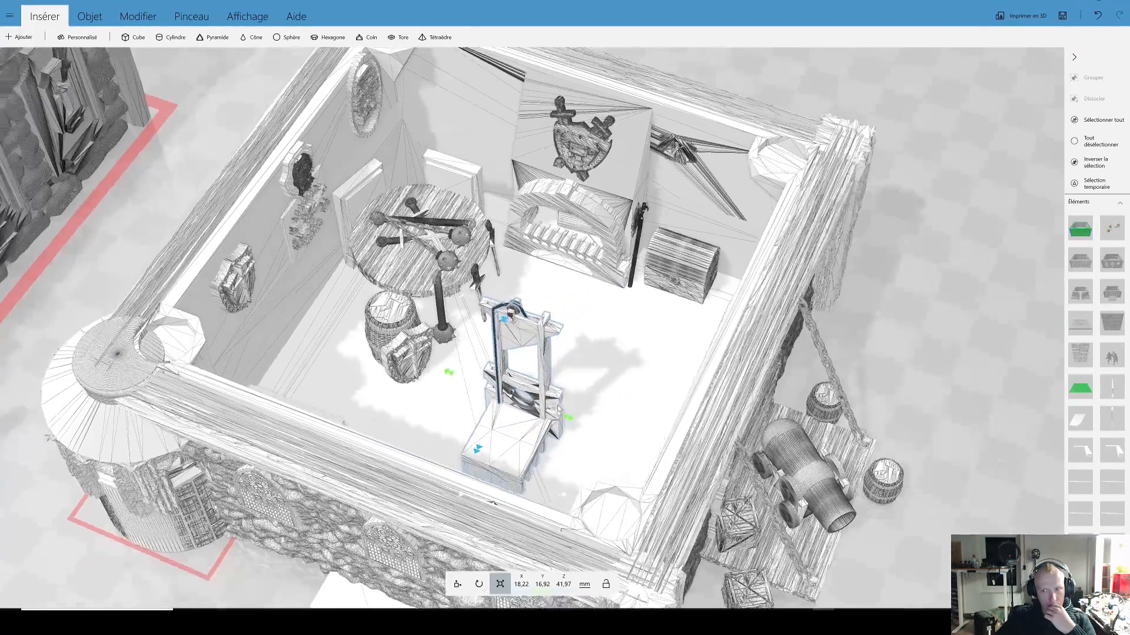
{"action": "scroll", "coordinate": [558, 409], "scroll_direction": "up", "scroll_amount": 1}
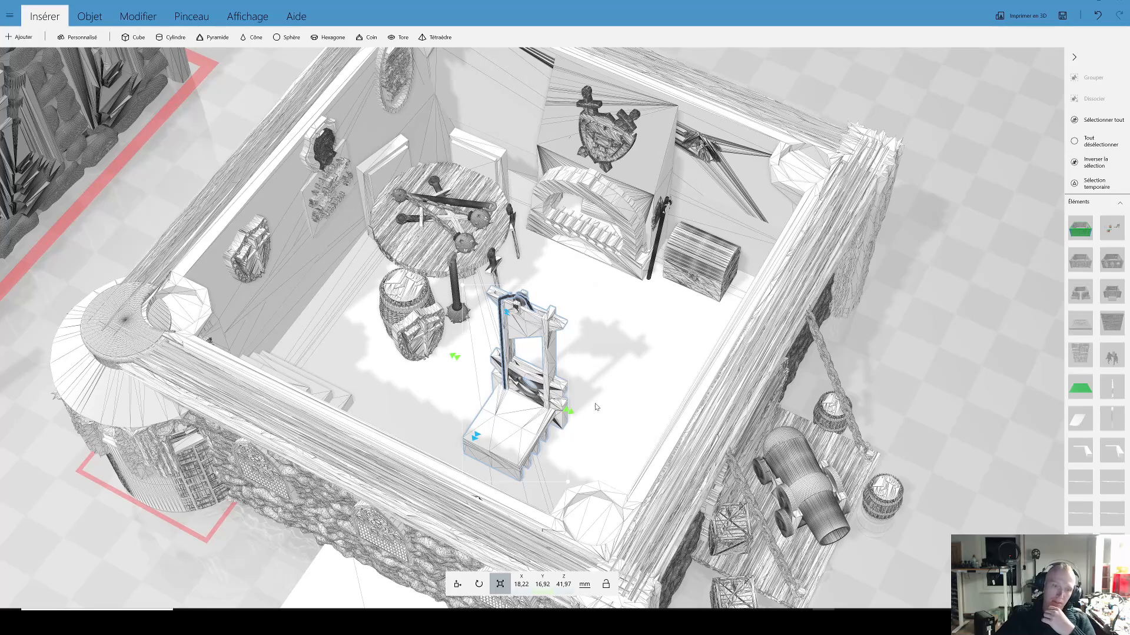
{"action": "scroll", "coordinate": [584, 393], "scroll_direction": "down", "scroll_amount": 5}
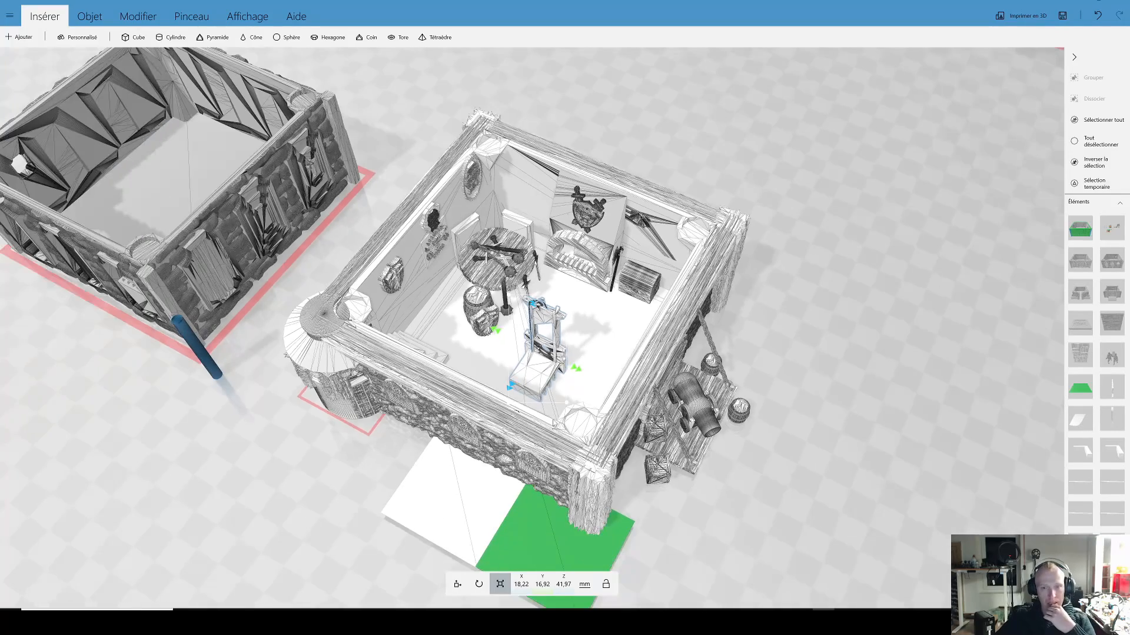
{"action": "left_click_drag", "start_coordinate": [555, 423], "coordinate": [599, 371]}
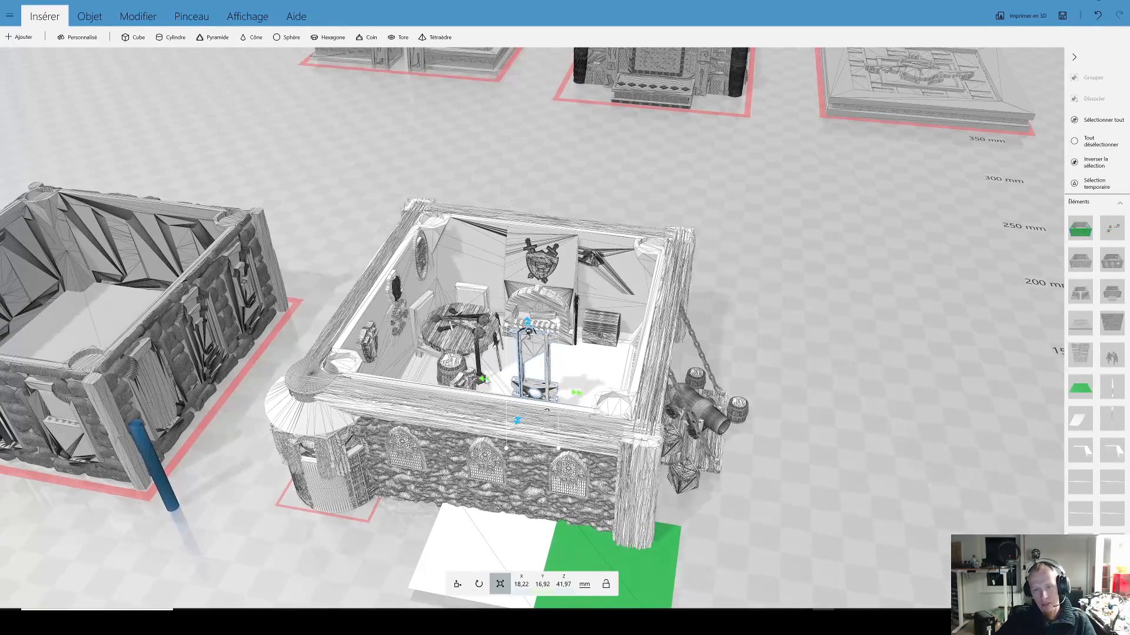
{"action": "right_click_drag", "start_coordinate": [757, 473], "coordinate": [743, 417]}
{"action": "scroll", "coordinate": [696, 478], "scroll_direction": "down", "scroll_amount": 3}
{"action": "left_click_drag", "start_coordinate": [561, 500], "coordinate": [555, 543]}
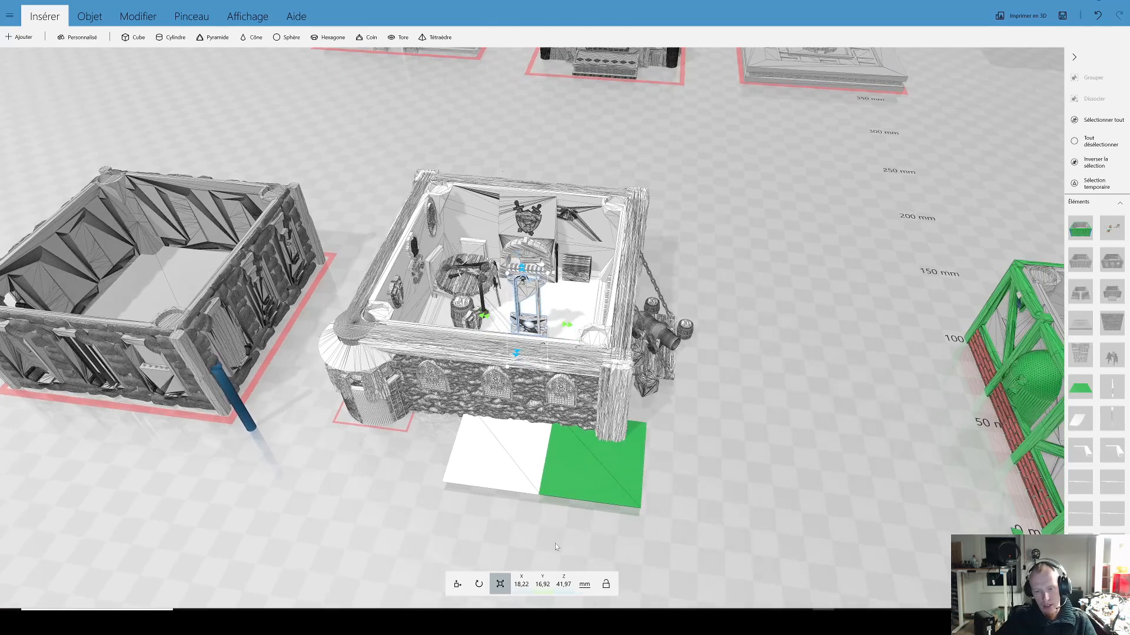
{"action": "left_click", "coordinate": [458, 584]}
{"action": "left_click_drag", "start_coordinate": [571, 329], "coordinate": [848, 355]}
{"action": "right_click_drag", "start_coordinate": [794, 441], "coordinate": [720, 449]}
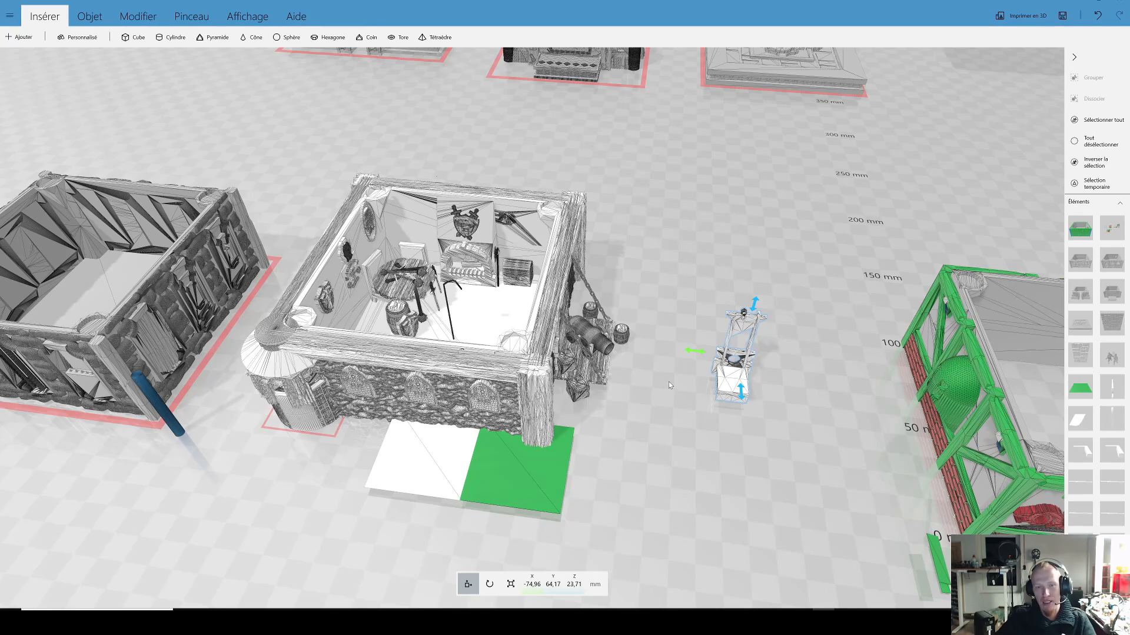
Step: Select the chest by the furnished building's back wall and examine the interior and the rope left standing on the floor
{"action": "right_click_drag", "start_coordinate": [666, 385], "coordinate": [771, 464]}
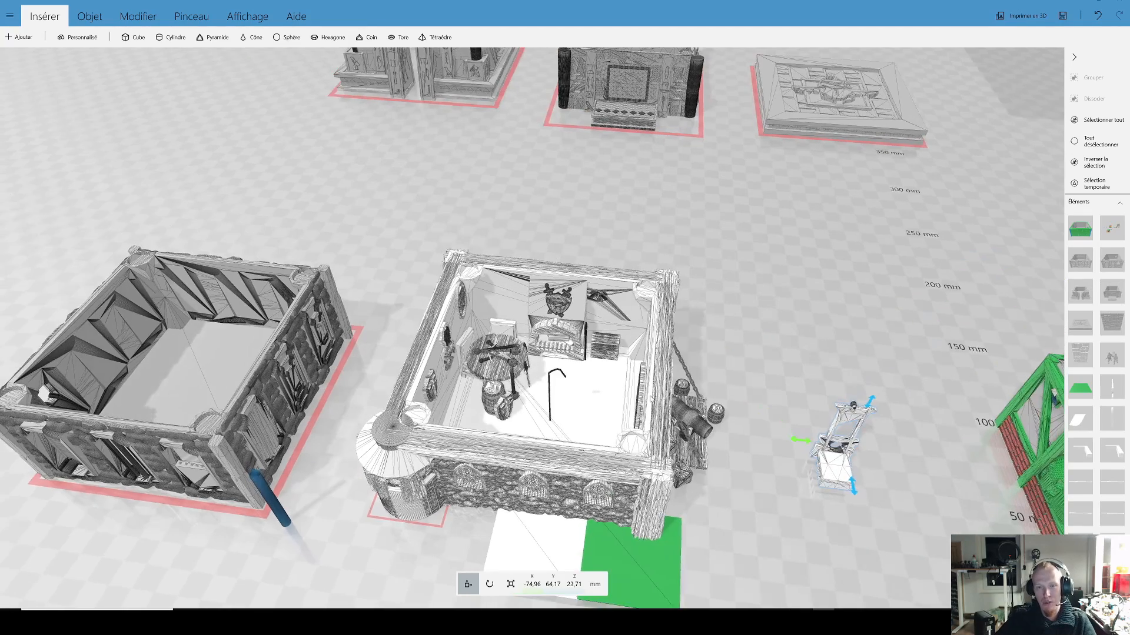
{"action": "scroll", "coordinate": [626, 396], "scroll_direction": "up", "scroll_amount": 3}
{"action": "scroll", "coordinate": [627, 398], "scroll_direction": "up", "scroll_amount": 2}
{"action": "left_click", "coordinate": [659, 397]}
{"action": "mouse_move", "coordinate": [669, 412]}
{"action": "left_mouse_down"}
{"action": "mouse_move", "coordinate": [547, 453]}
{"action": "mouse_move", "coordinate": [474, 441]}
{"action": "mouse_move", "coordinate": [577, 436]}
{"action": "mouse_move", "coordinate": [681, 398]}
{"action": "left_mouse_up"}
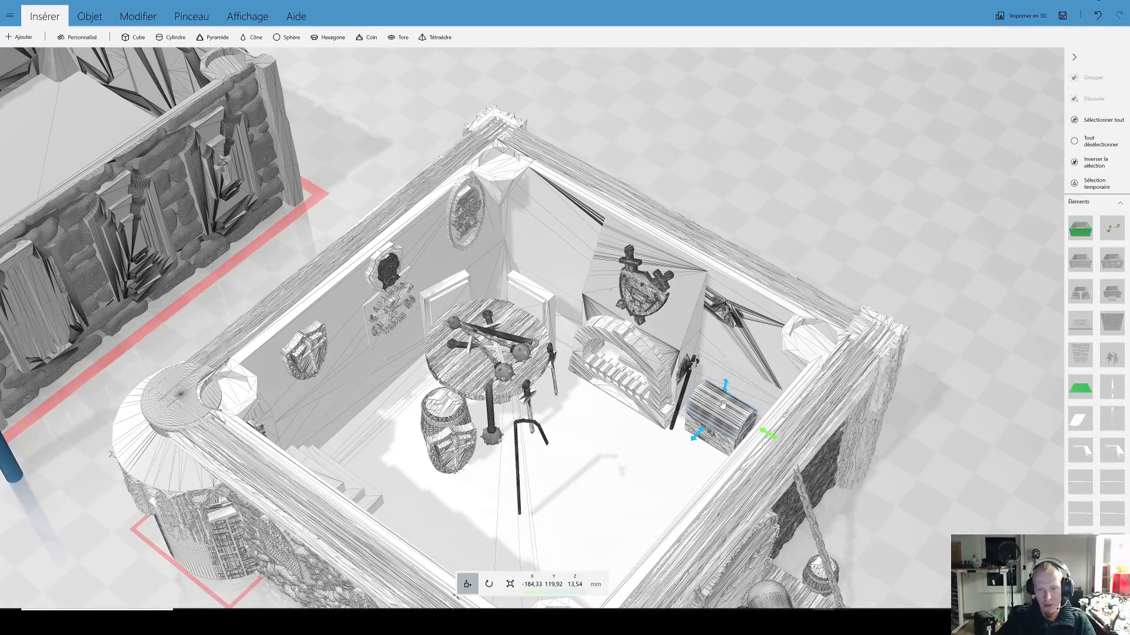
{"action": "scroll", "coordinate": [614, 451], "scroll_direction": "down", "scroll_amount": 3}
{"action": "left_click_drag", "start_coordinate": [620, 449], "coordinate": [572, 458]}
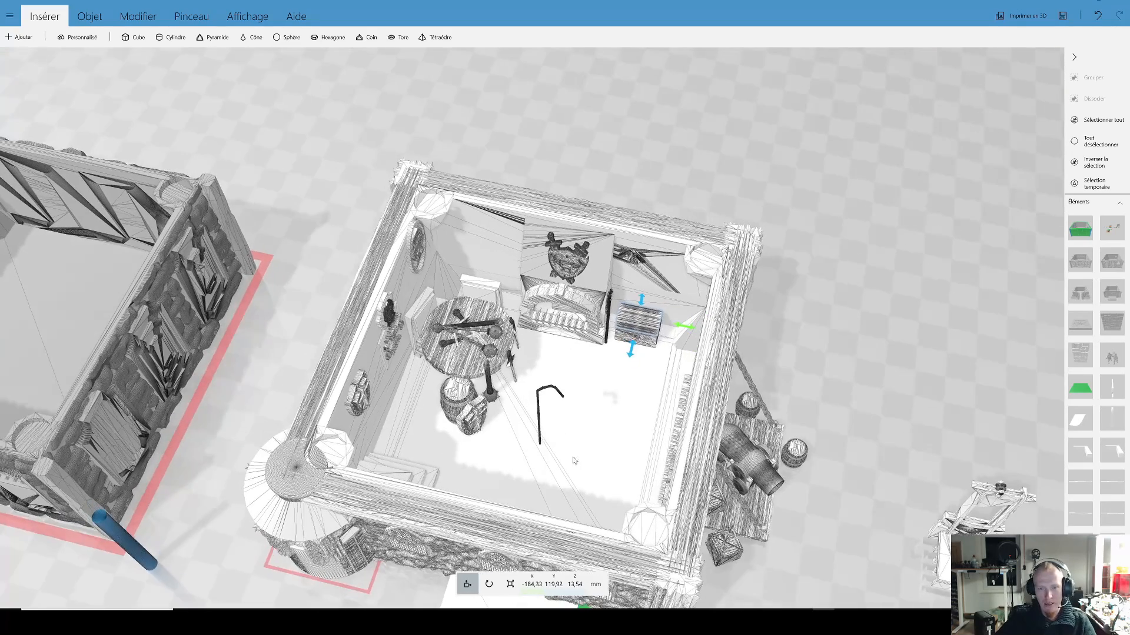
Step: Examine the furnished building's windowed front wall, cannon platform and the isolated guillotine from ground level and from further away
{"action": "left_click", "coordinate": [457, 405]}
{"action": "left_click", "coordinate": [467, 416]}
{"action": "right_click_drag", "start_coordinate": [638, 447], "coordinate": [403, 332]}
{"action": "left_click_drag", "start_coordinate": [642, 452], "coordinate": [632, 419]}
{"action": "right_click_drag", "start_coordinate": [721, 364], "coordinate": [687, 284]}
{"action": "scroll", "coordinate": [647, 365], "scroll_direction": "up", "scroll_amount": 2}
{"action": "left_click_drag", "start_coordinate": [638, 378], "coordinate": [583, 359]}
{"action": "scroll", "coordinate": [582, 355], "scroll_direction": "up", "scroll_amount": 2}
{"action": "left_click", "coordinate": [479, 232]}
{"action": "left_click_drag", "start_coordinate": [534, 419], "coordinate": [568, 388]}
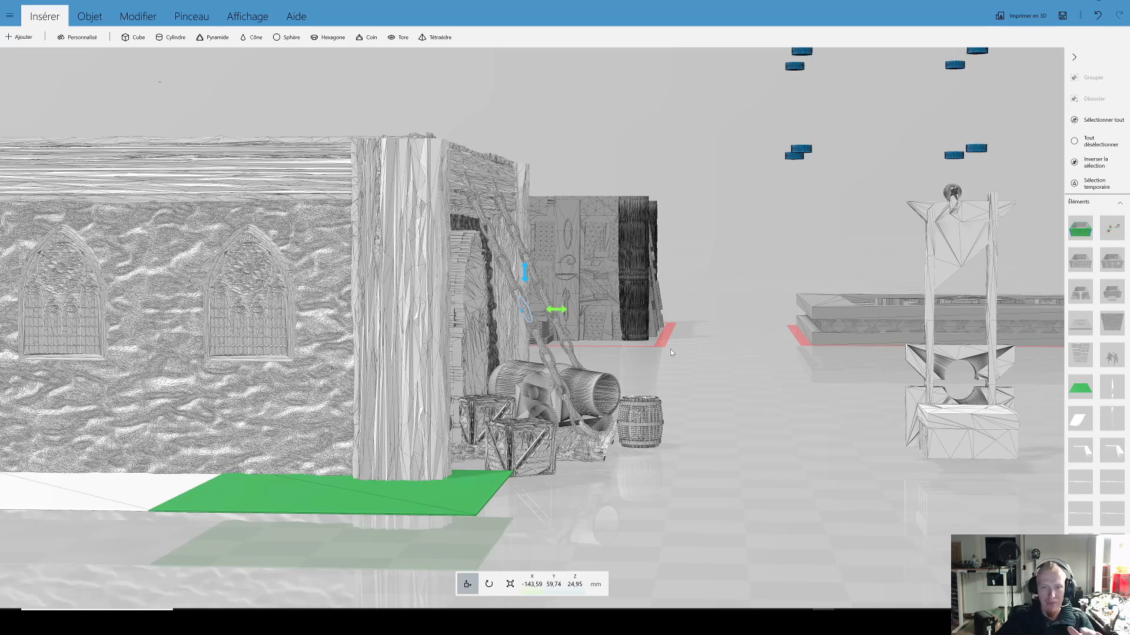
{"action": "left_click_drag", "start_coordinate": [686, 369], "coordinate": [669, 396]}
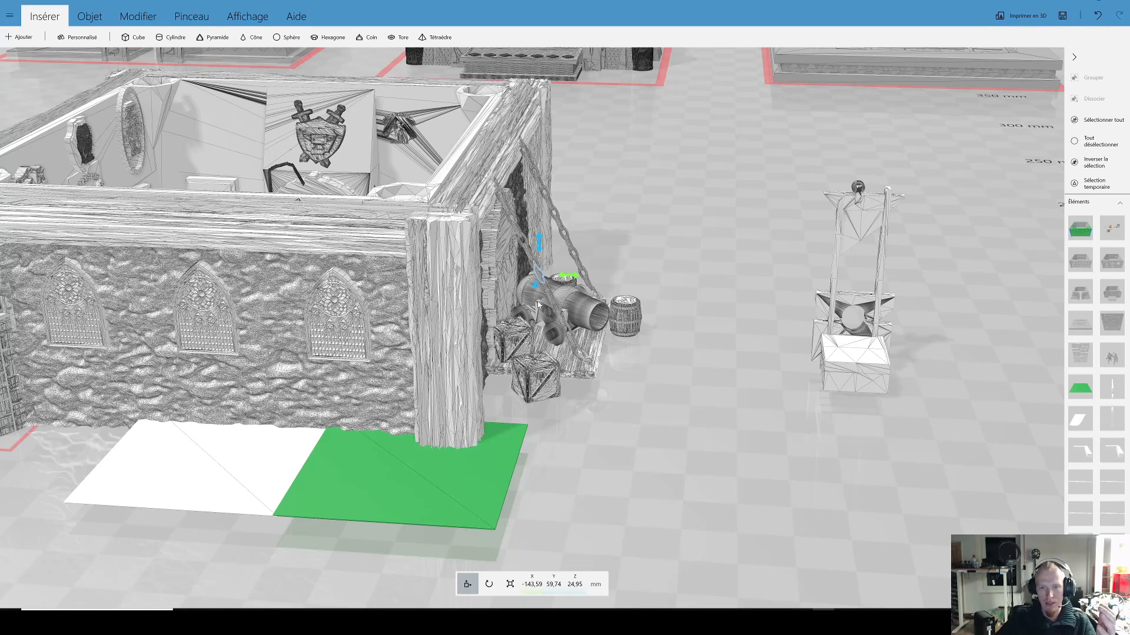
{"action": "scroll", "coordinate": [647, 446], "scroll_direction": "down", "scroll_amount": 6}
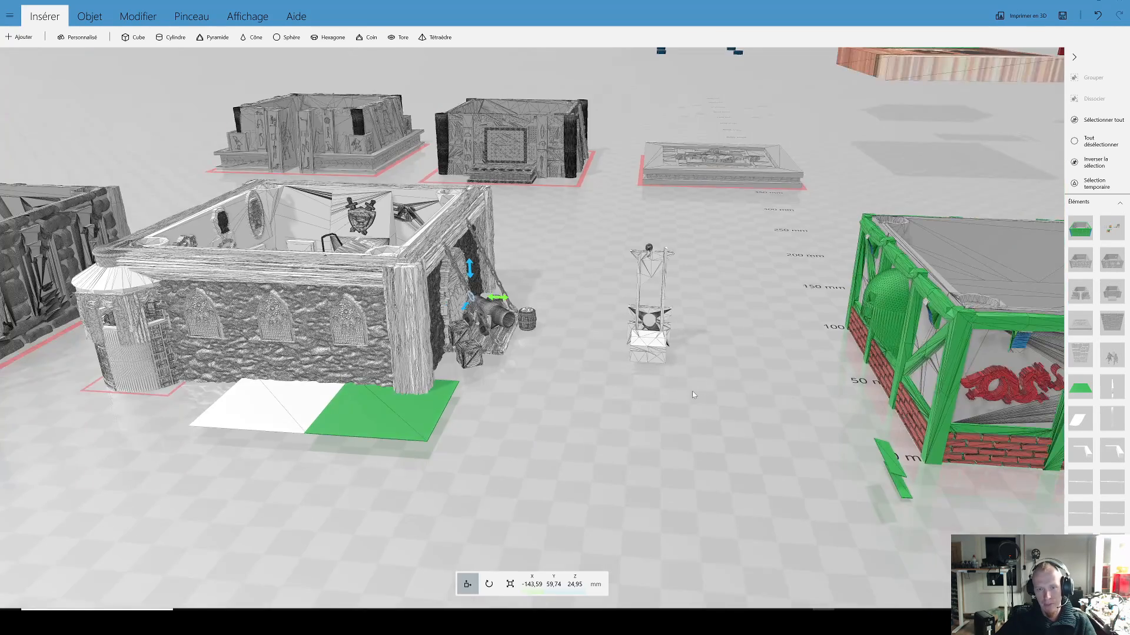
{"action": "scroll", "coordinate": [445, 400], "scroll_direction": "down", "scroll_amount": 5}
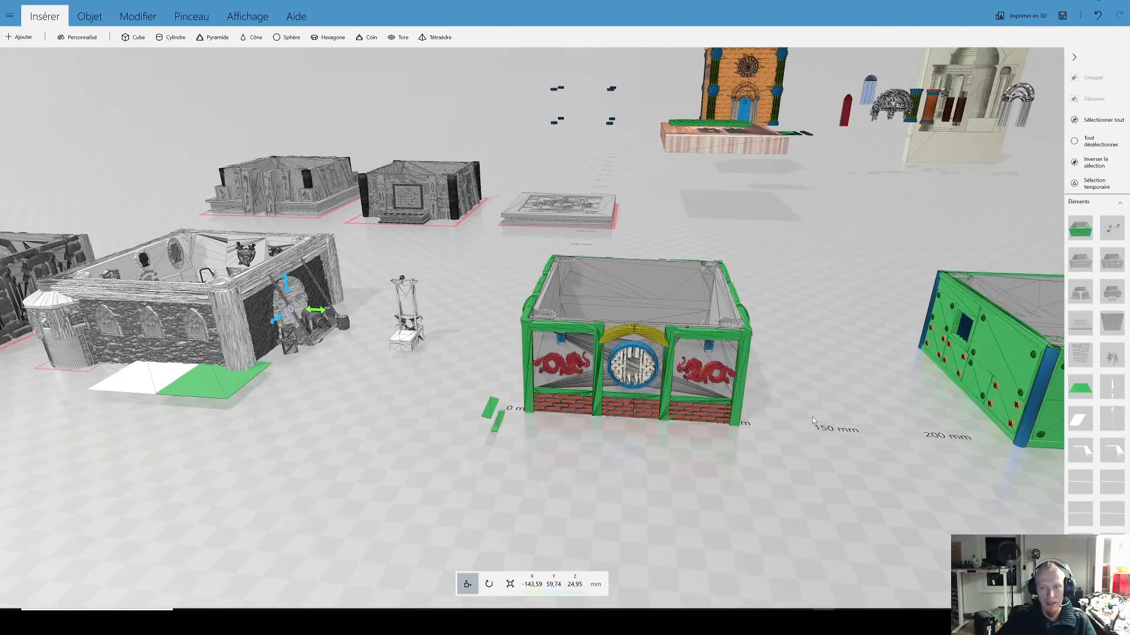
Step: View the row of buildings from its far end, with the grey stone building and the two loose wall panels
{"action": "middle_click_drag", "start_coordinate": [812, 417], "coordinate": [560, 412]}
{"action": "right_click_drag", "start_coordinate": [622, 409], "coordinate": [398, 387]}
{"action": "right_click_drag", "start_coordinate": [745, 462], "coordinate": [409, 432]}
{"action": "right_click_drag", "start_coordinate": [677, 475], "coordinate": [542, 459]}
{"action": "scroll", "coordinate": [579, 440], "scroll_direction": "down", "scroll_amount": 3}
{"action": "left_click_drag", "start_coordinate": [582, 439], "coordinate": [690, 446]}
{"action": "right_click_drag", "start_coordinate": [746, 453], "coordinate": [679, 443]}
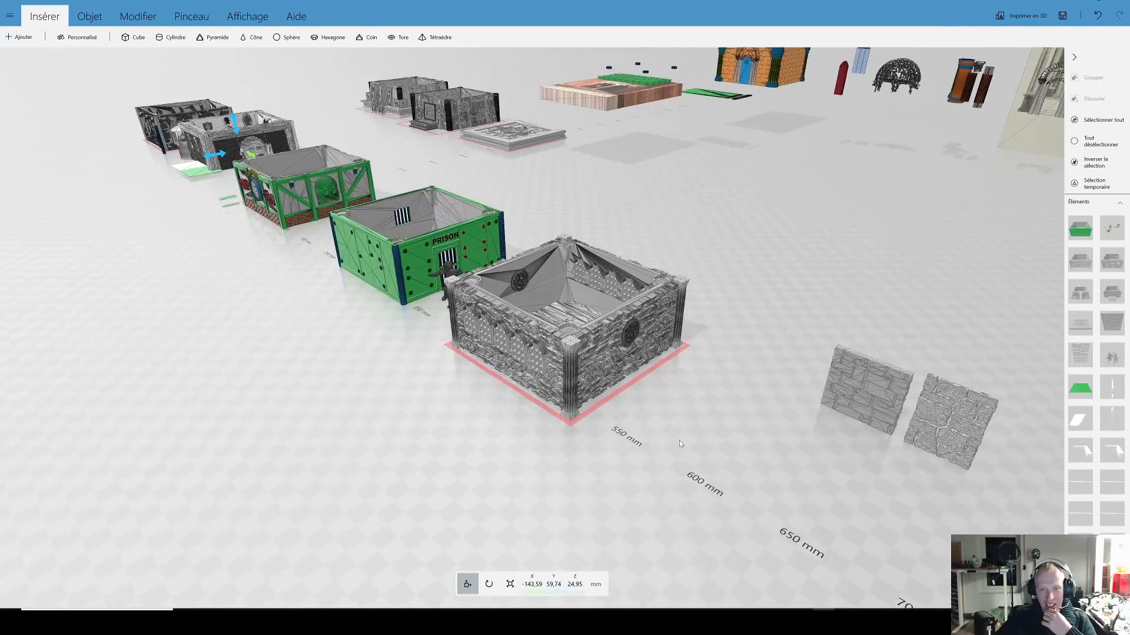
Step: Examine the green prison building's corner, wall tops and barred window from directly above
{"action": "scroll", "coordinate": [679, 442], "scroll_direction": "up", "scroll_amount": 5}
{"action": "left_click", "coordinate": [680, 438]}
{"action": "left_click_drag", "start_coordinate": [786, 511], "coordinate": [574, 487]}
{"action": "left_click_drag", "start_coordinate": [353, 505], "coordinate": [736, 510]}
{"action": "scroll", "coordinate": [421, 462], "scroll_direction": "up", "scroll_amount": 4}
{"action": "left_click_drag", "start_coordinate": [421, 462], "coordinate": [826, 521]}
{"action": "scroll", "coordinate": [280, 467], "scroll_direction": "up", "scroll_amount": 4}
{"action": "left_click_drag", "start_coordinate": [281, 467], "coordinate": [515, 452]}
{"action": "left_click_drag", "start_coordinate": [333, 476], "coordinate": [546, 411]}
{"action": "left_click_drag", "start_coordinate": [688, 493], "coordinate": [606, 523]}
{"action": "scroll", "coordinate": [611, 380], "scroll_direction": "up", "scroll_amount": 4}
{"action": "scroll", "coordinate": [613, 323], "scroll_direction": "down", "scroll_amount": 6}
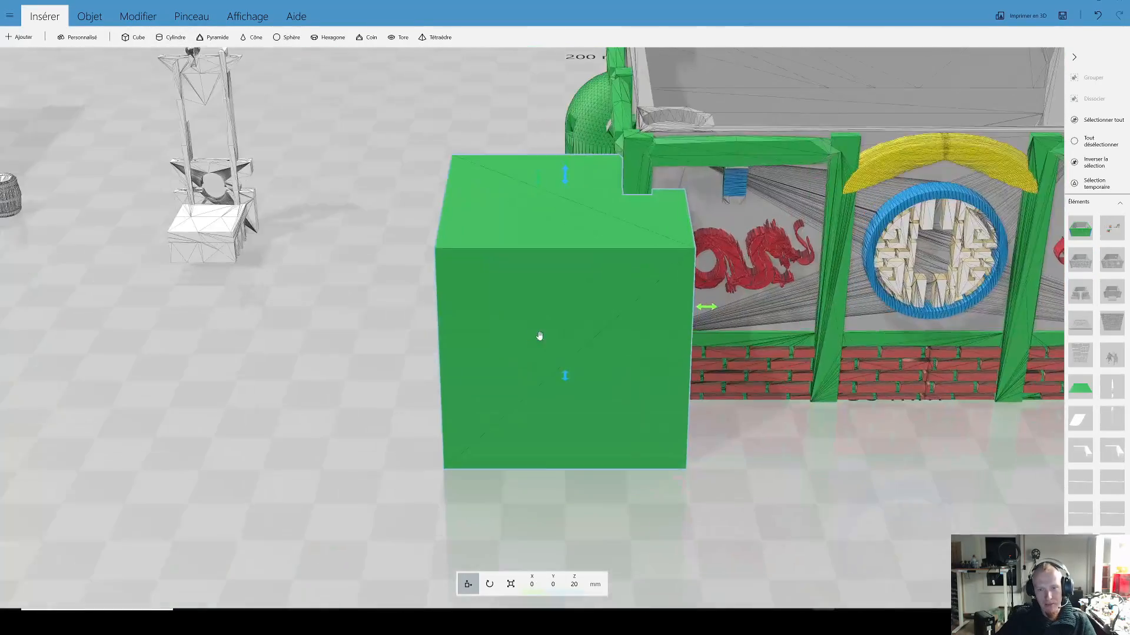
Step: Insert a green cube and place it beside the grey stone building, at about X 548.94 mm, Y 31.32 mm, Z 20 mm
{"action": "scroll", "coordinate": [537, 335], "scroll_direction": "down", "scroll_amount": 6}
{"action": "left_click_drag", "start_coordinate": [688, 387], "coordinate": [858, 353]}
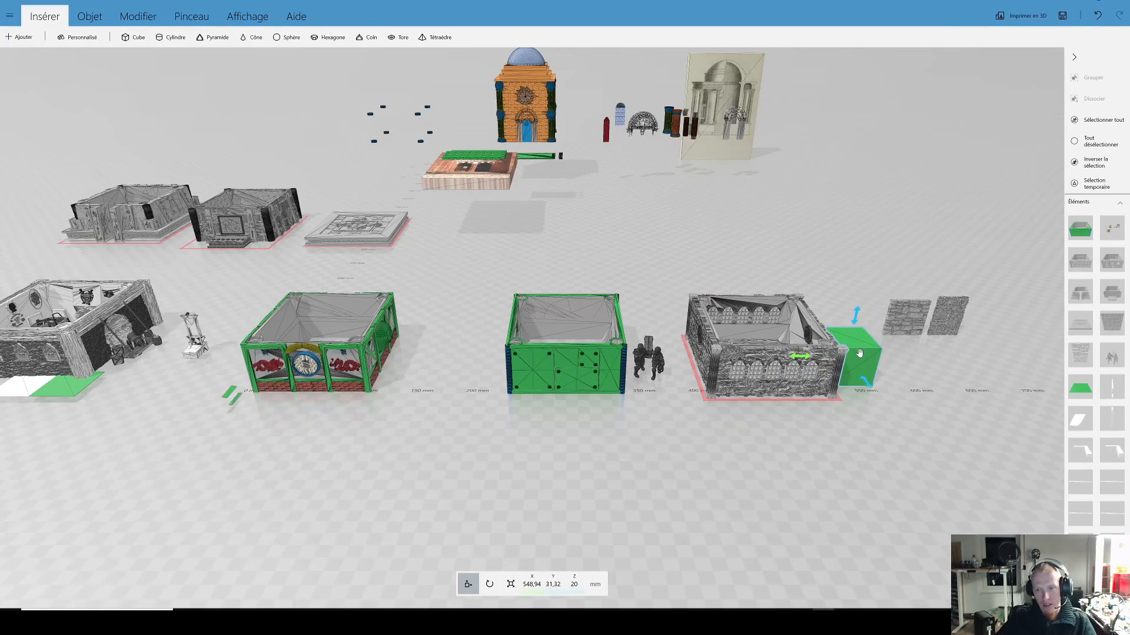
{"action": "right_click_drag", "start_coordinate": [859, 353], "coordinate": [498, 388]}
{"action": "scroll", "coordinate": [589, 409], "scroll_direction": "up", "scroll_amount": 8}
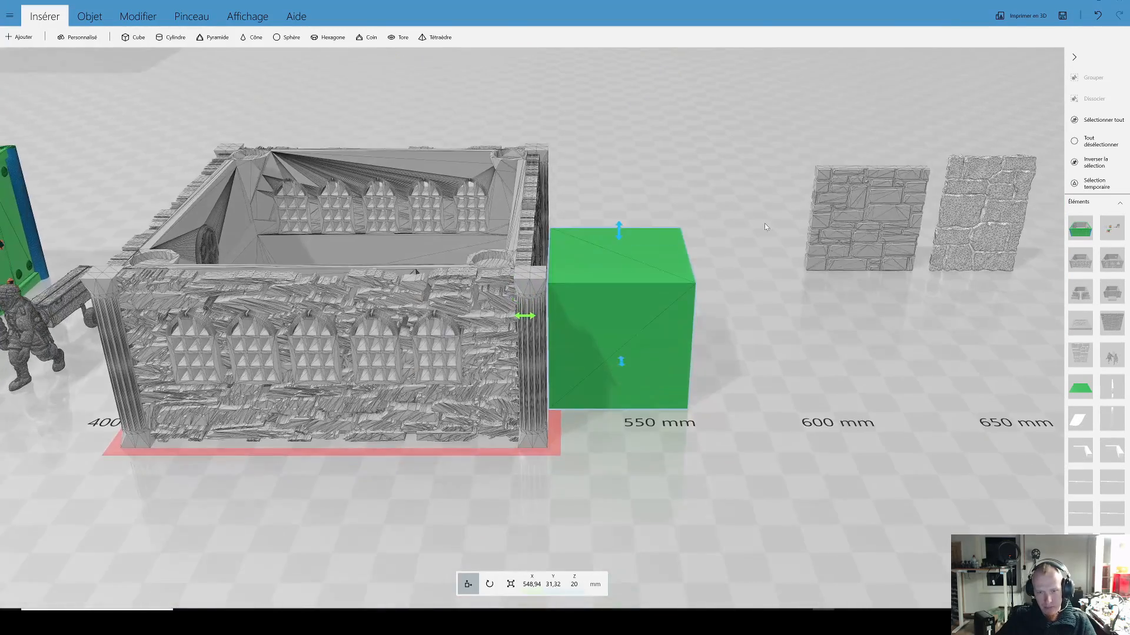
{"action": "left_click_drag", "start_coordinate": [764, 224], "coordinate": [748, 412]}
{"action": "scroll", "coordinate": [749, 412], "scroll_direction": "up", "scroll_amount": 3}
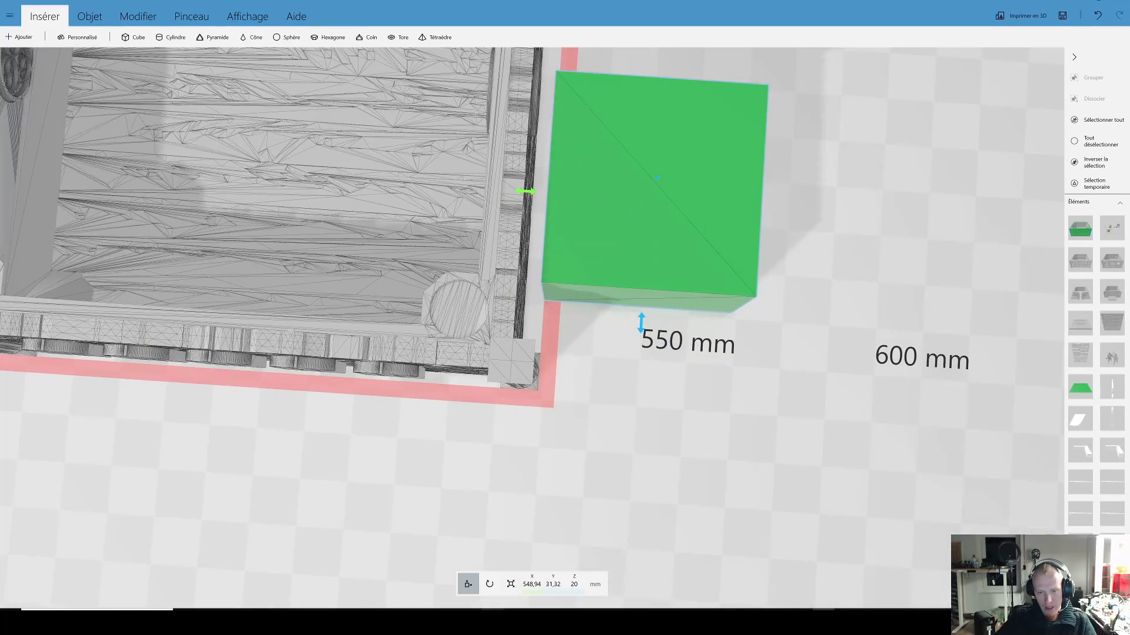
Step: Scale the green cube down to a thin upright slab and select the neighbouring grey stone building
{"action": "left_click", "coordinate": [510, 586]}
{"action": "left_click_drag", "start_coordinate": [770, 209], "coordinate": [613, 267]}
{"action": "left_click_drag", "start_coordinate": [665, 389], "coordinate": [345, 250]}
{"action": "left_click_drag", "start_coordinate": [674, 352], "coordinate": [296, 285]}
{"action": "left_click_drag", "start_coordinate": [453, 376], "coordinate": [397, 371]}
{"action": "right_click_drag", "start_coordinate": [500, 377], "coordinate": [334, 355]}
{"action": "left_click", "coordinate": [444, 343]}
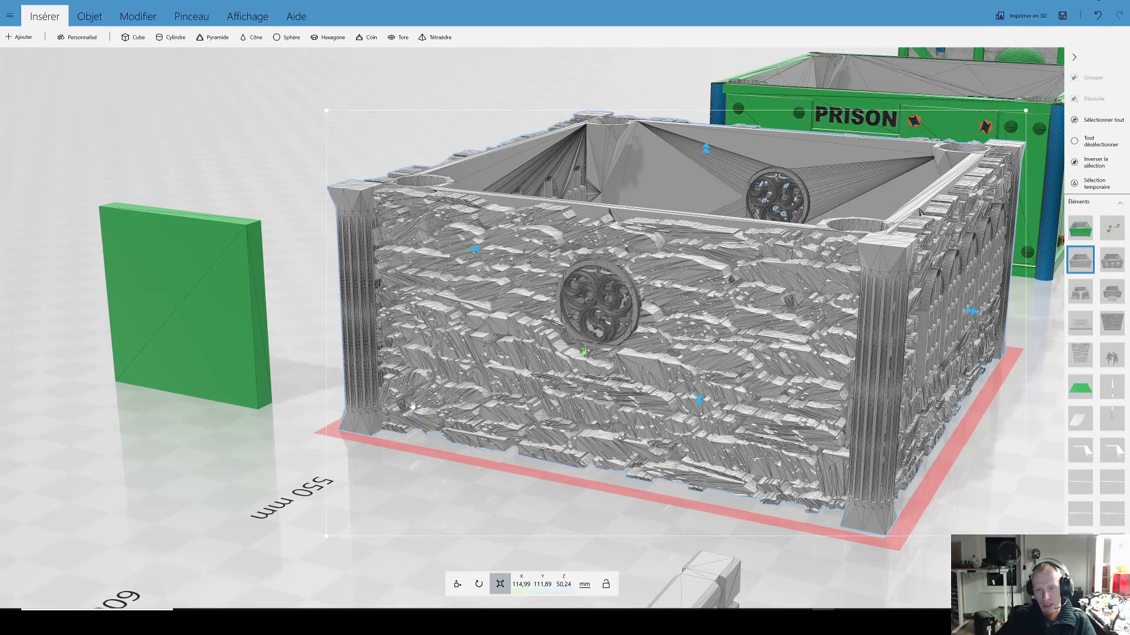
Step: Examine the grey stone building's wall with the round window from both of its corners
{"action": "left_click_drag", "start_coordinate": [268, 434], "coordinate": [624, 461]}
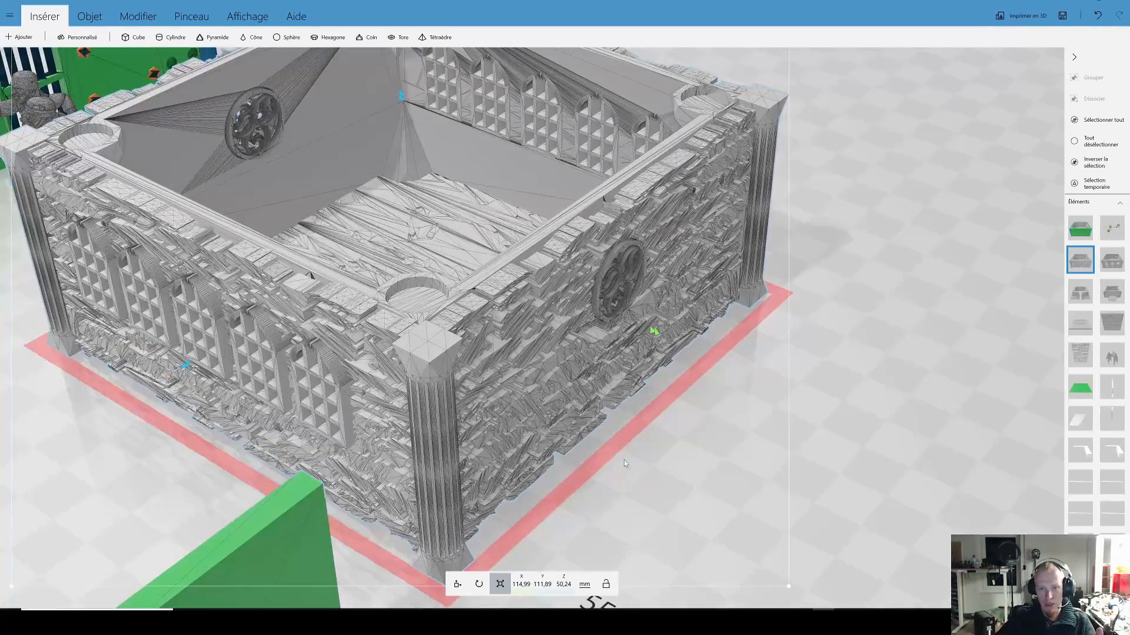
{"action": "scroll", "coordinate": [651, 445], "scroll_direction": "up", "scroll_amount": 3}
{"action": "scroll", "coordinate": [651, 445], "scroll_direction": "down", "scroll_amount": 5}
{"action": "scroll", "coordinate": [775, 456], "scroll_direction": "up", "scroll_amount": 3}
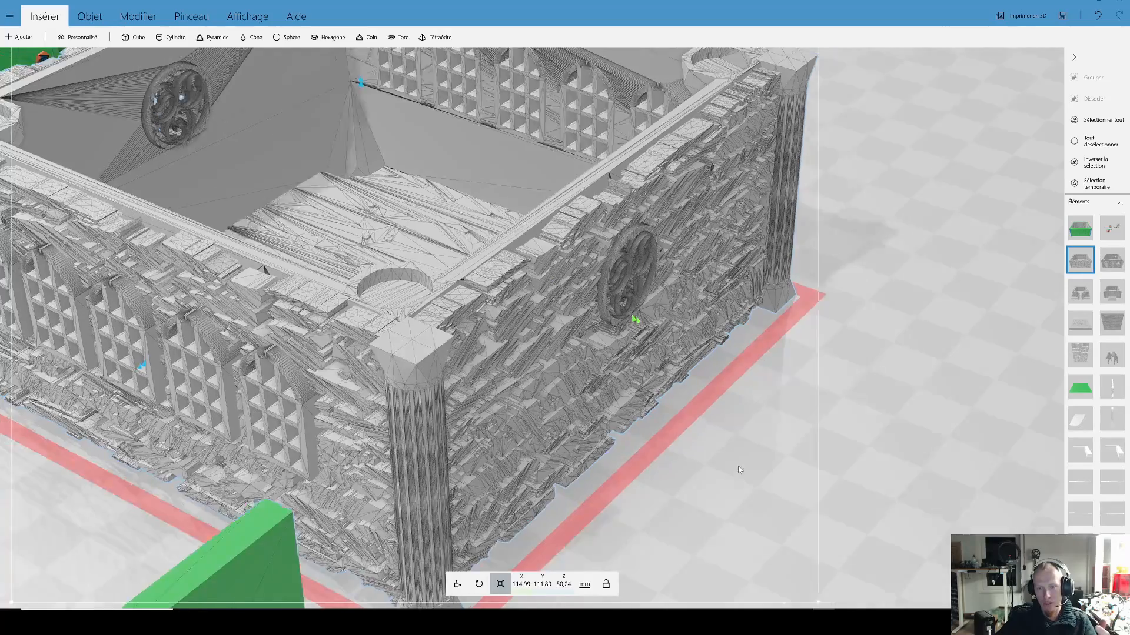
{"action": "left_click_drag", "start_coordinate": [774, 453], "coordinate": [324, 447]}
{"action": "scroll", "coordinate": [542, 365], "scroll_direction": "down", "scroll_amount": 2}
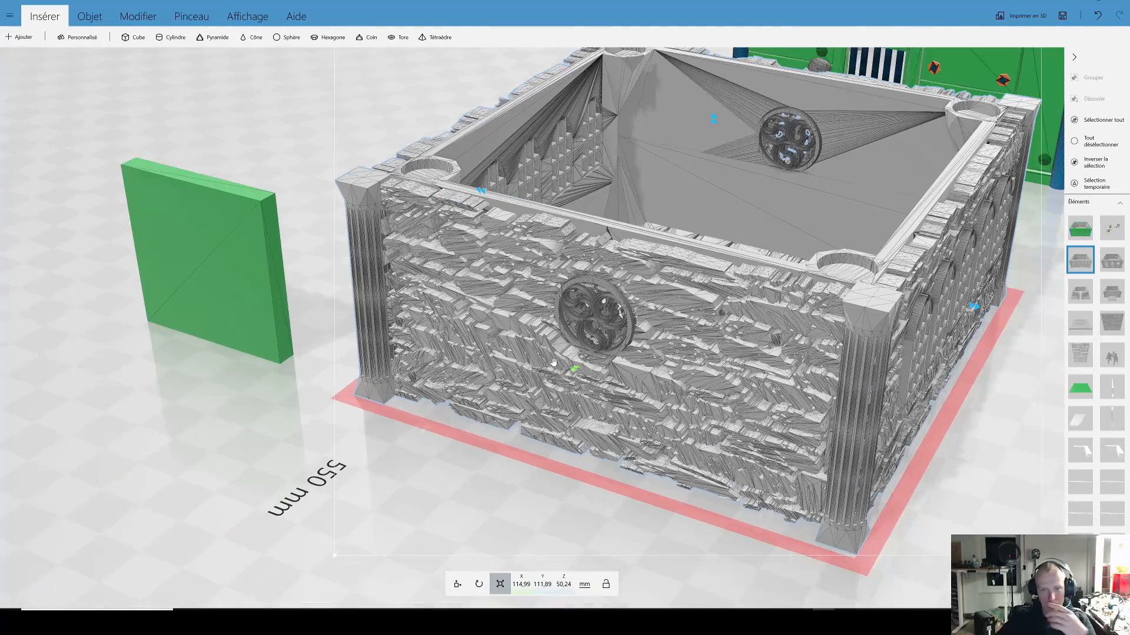
{"action": "left_click_drag", "start_coordinate": [442, 433], "coordinate": [863, 441]}
{"action": "left_click_drag", "start_coordinate": [799, 362], "coordinate": [770, 456]}
{"action": "scroll", "coordinate": [765, 447], "scroll_direction": "up", "scroll_amount": 3}
{"action": "left_click_drag", "start_coordinate": [626, 386], "coordinate": [534, 238]}
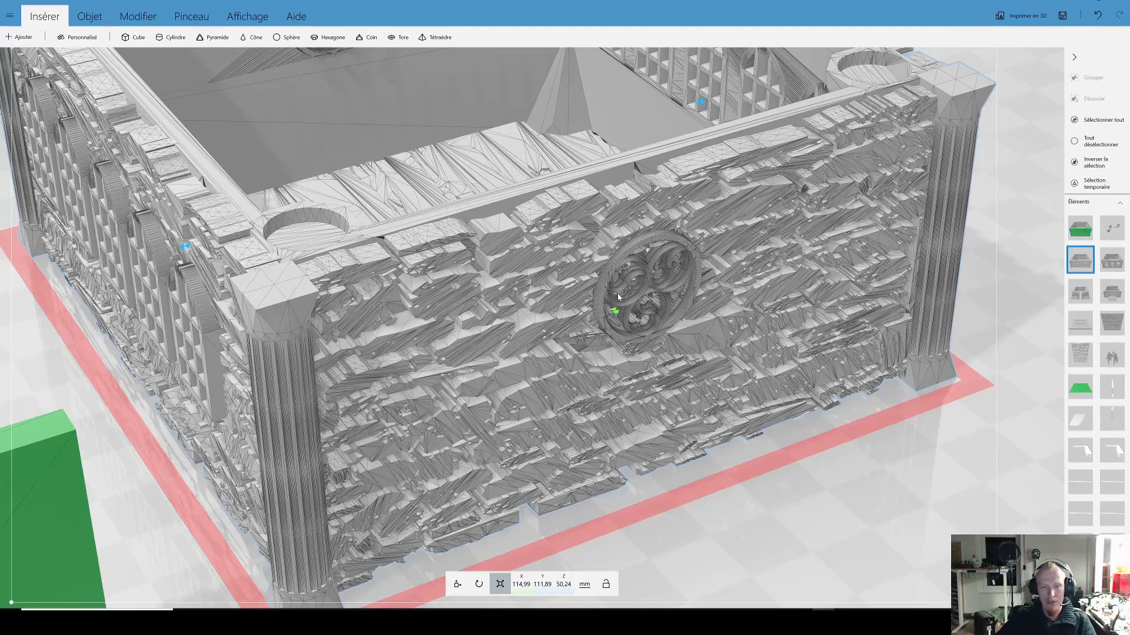
Step: Inspect the rough stonework and fluted corner column beside the round window up close
{"action": "scroll", "coordinate": [618, 335], "scroll_direction": "down", "scroll_amount": 3}
{"action": "left_click_drag", "start_coordinate": [721, 441], "coordinate": [572, 357]}
{"action": "scroll", "coordinate": [571, 358], "scroll_direction": "up", "scroll_amount": 5}
{"action": "left_click_drag", "start_coordinate": [536, 308], "coordinate": [556, 322]}
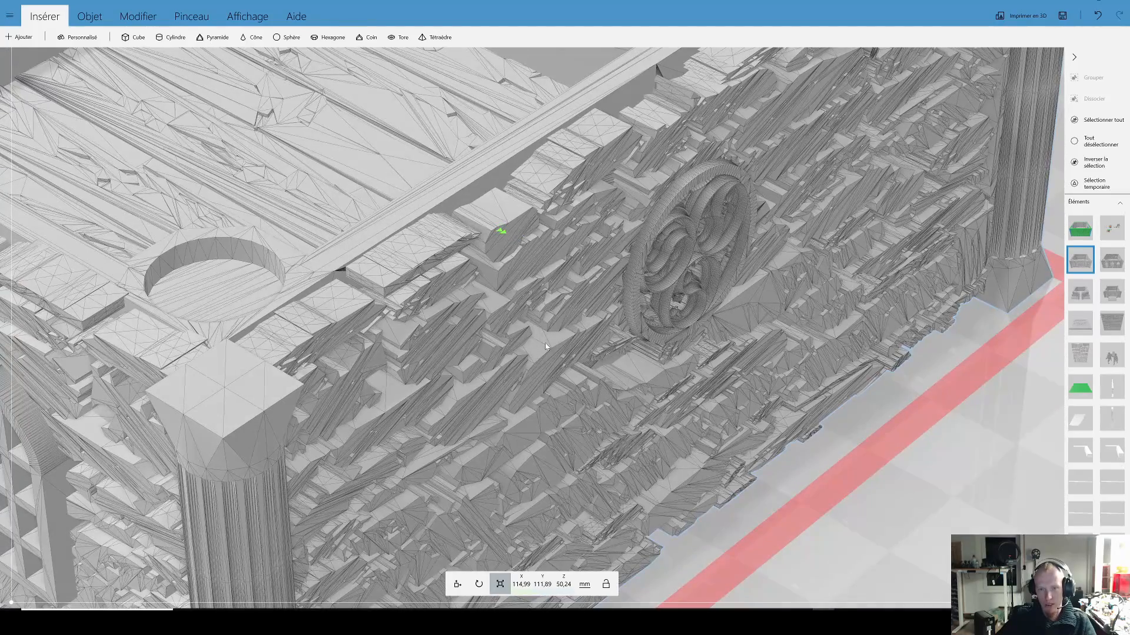
{"action": "left_click_drag", "start_coordinate": [644, 387], "coordinate": [524, 344]}
{"action": "scroll", "coordinate": [524, 344], "scroll_direction": "down", "scroll_amount": 4}
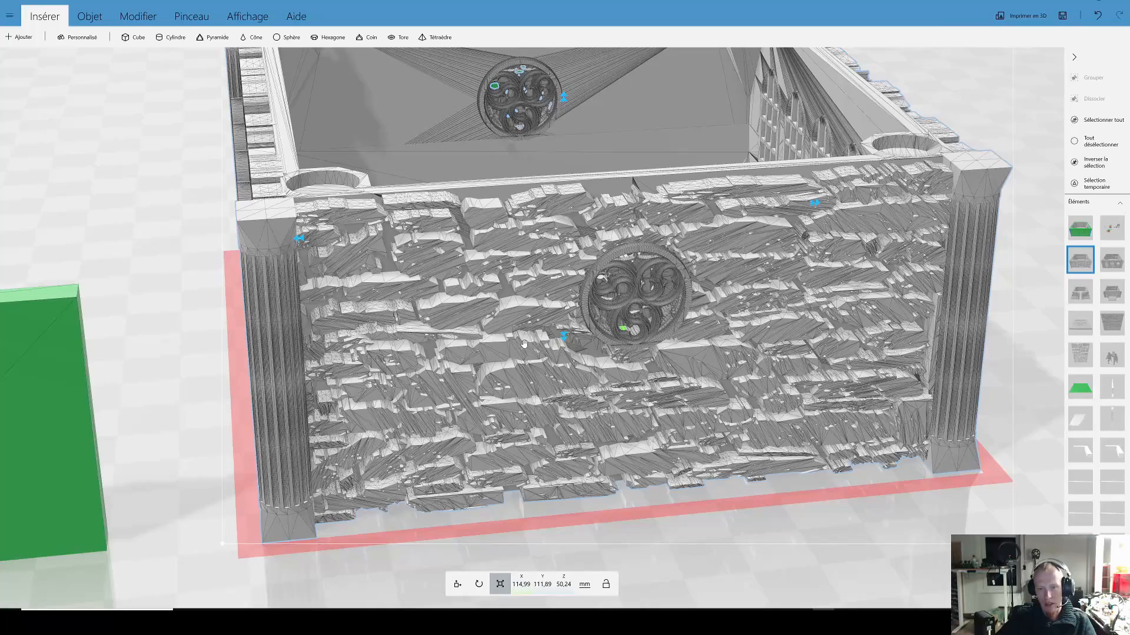
{"action": "scroll", "coordinate": [502, 354], "scroll_direction": "down", "scroll_amount": 4}
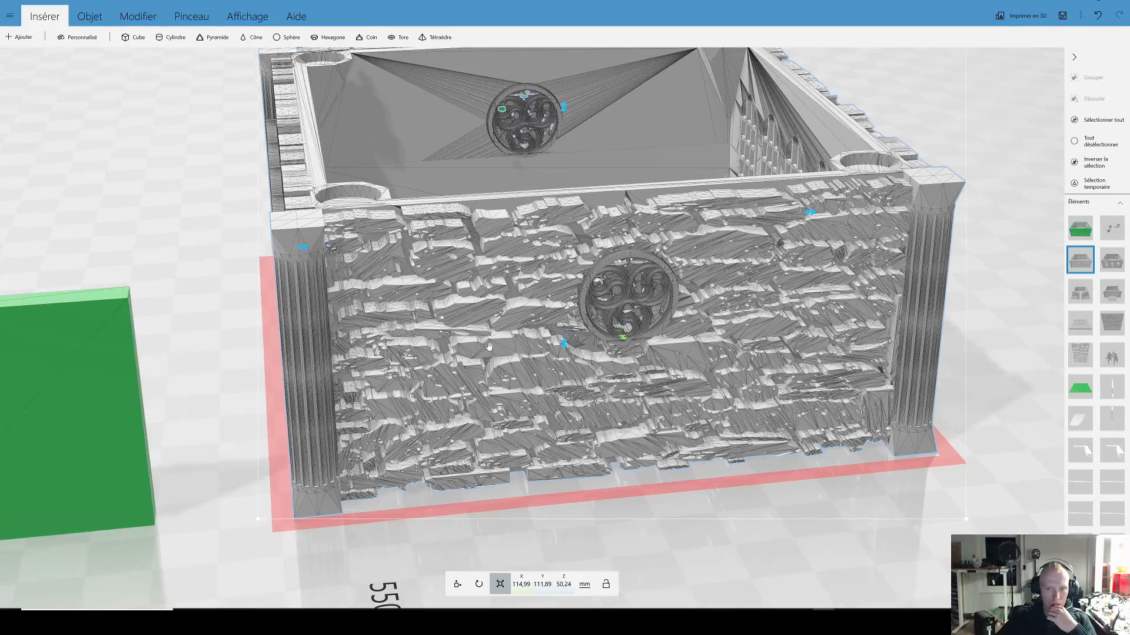
Step: View the grey stone building's round-window wall and arched-window wall together with the thin green slab
{"action": "left_click_drag", "start_coordinate": [489, 348], "coordinate": [522, 346]}
{"action": "left_click_drag", "start_coordinate": [371, 375], "coordinate": [675, 385]}
{"action": "left_click_drag", "start_coordinate": [866, 442], "coordinate": [880, 432]}
{"action": "right_click_drag", "start_coordinate": [881, 431], "coordinate": [624, 411]}
{"action": "scroll", "coordinate": [602, 331], "scroll_direction": "up", "scroll_amount": 5}
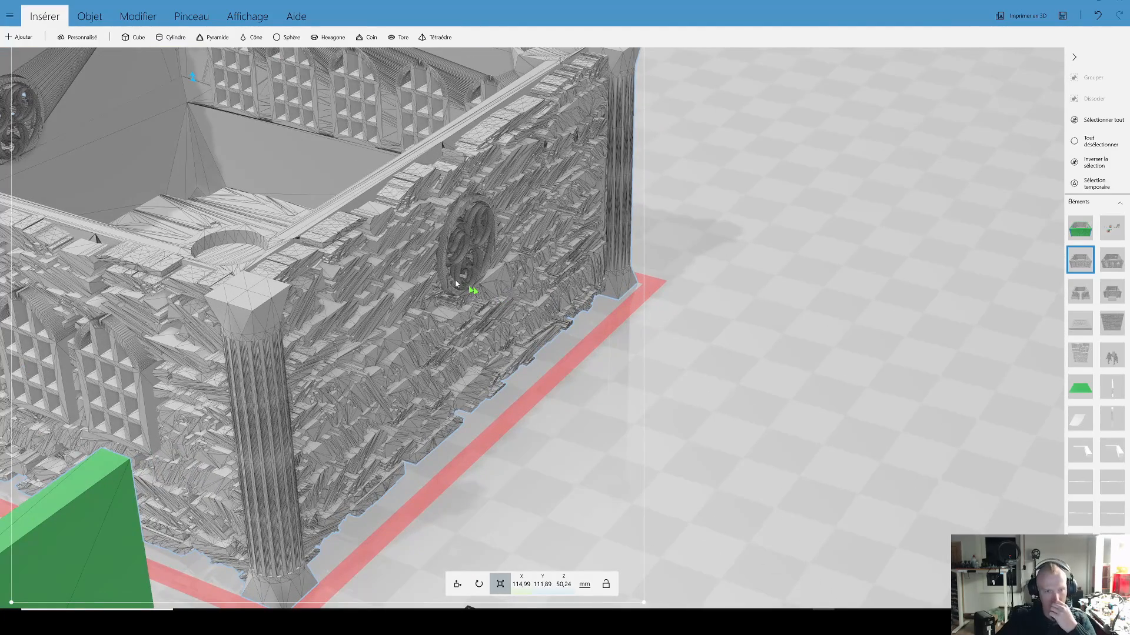
{"action": "scroll", "coordinate": [456, 284], "scroll_direction": "down", "scroll_amount": 3}
{"action": "right_click_drag", "start_coordinate": [742, 369], "coordinate": [861, 395]}
{"action": "scroll", "coordinate": [722, 331], "scroll_direction": "up", "scroll_amount": 1}
{"action": "scroll", "coordinate": [722, 331], "scroll_direction": "down", "scroll_amount": 5}
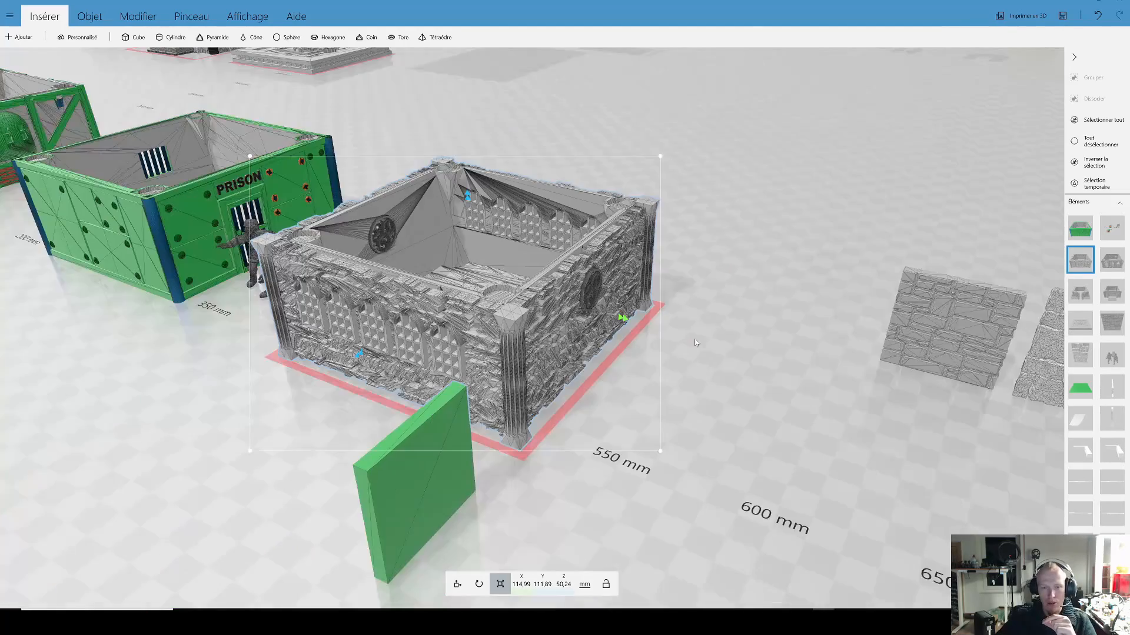
Step: Inspect the tracery of the grey stone building's round window up close and from straight ahead
{"action": "scroll", "coordinate": [607, 443], "scroll_direction": "up", "scroll_amount": 1}
{"action": "left_click_drag", "start_coordinate": [471, 492], "coordinate": [627, 262]}
{"action": "scroll", "coordinate": [645, 258], "scroll_direction": "up", "scroll_amount": 5}
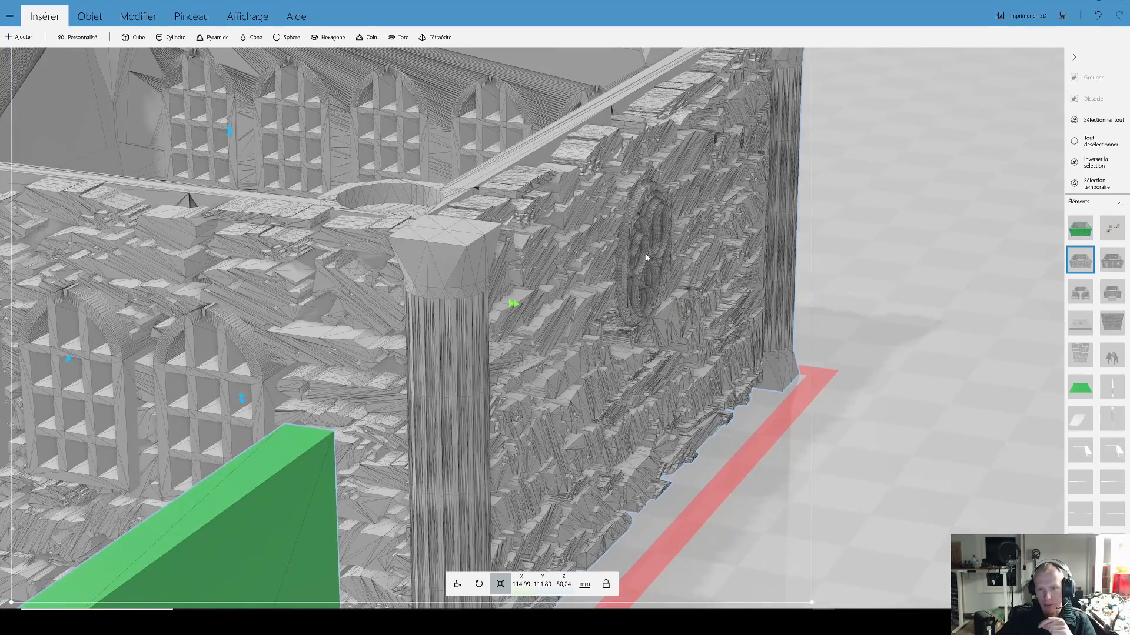
{"action": "left_click_drag", "start_coordinate": [815, 381], "coordinate": [610, 357]}
{"action": "right_click_drag", "start_coordinate": [696, 296], "coordinate": [577, 296]}
{"action": "scroll", "coordinate": [577, 296], "scroll_direction": "up", "scroll_amount": 2}
{"action": "scroll", "coordinate": [577, 296], "scroll_direction": "up", "scroll_amount": 2}
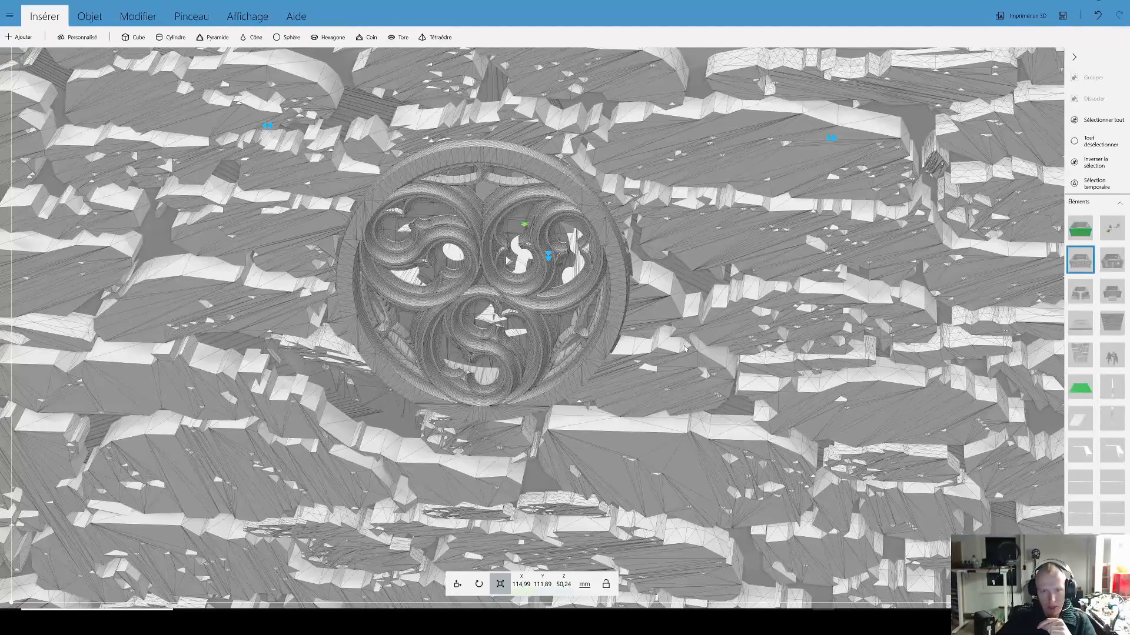
{"action": "scroll", "coordinate": [698, 302], "scroll_direction": "down", "scroll_amount": 3}
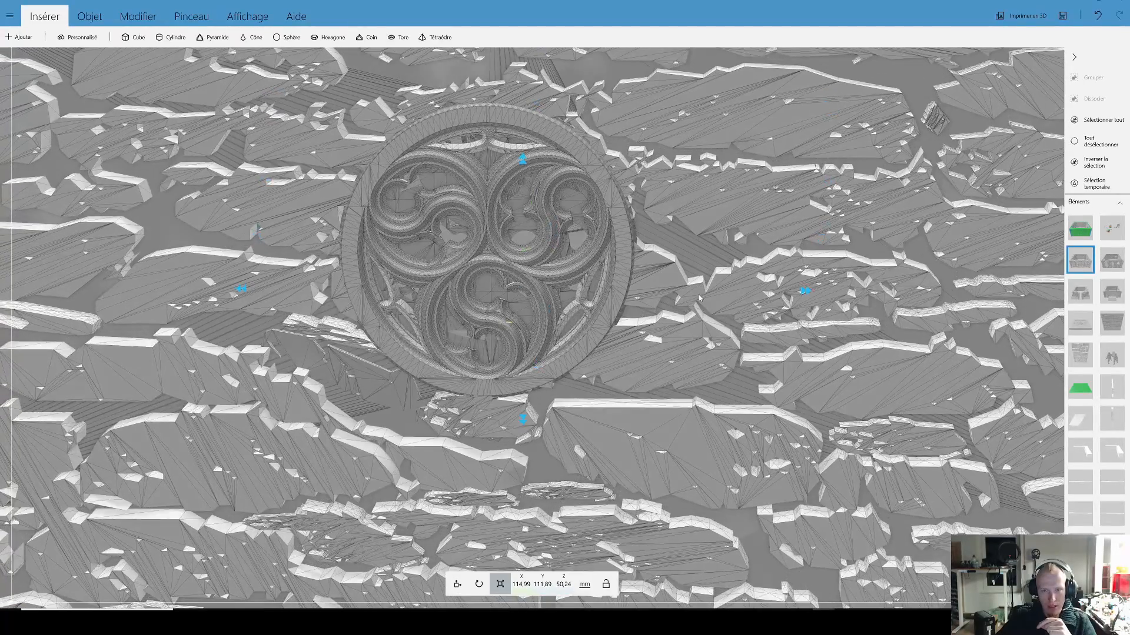
{"action": "scroll", "coordinate": [560, 245], "scroll_direction": "up", "scroll_amount": 3}
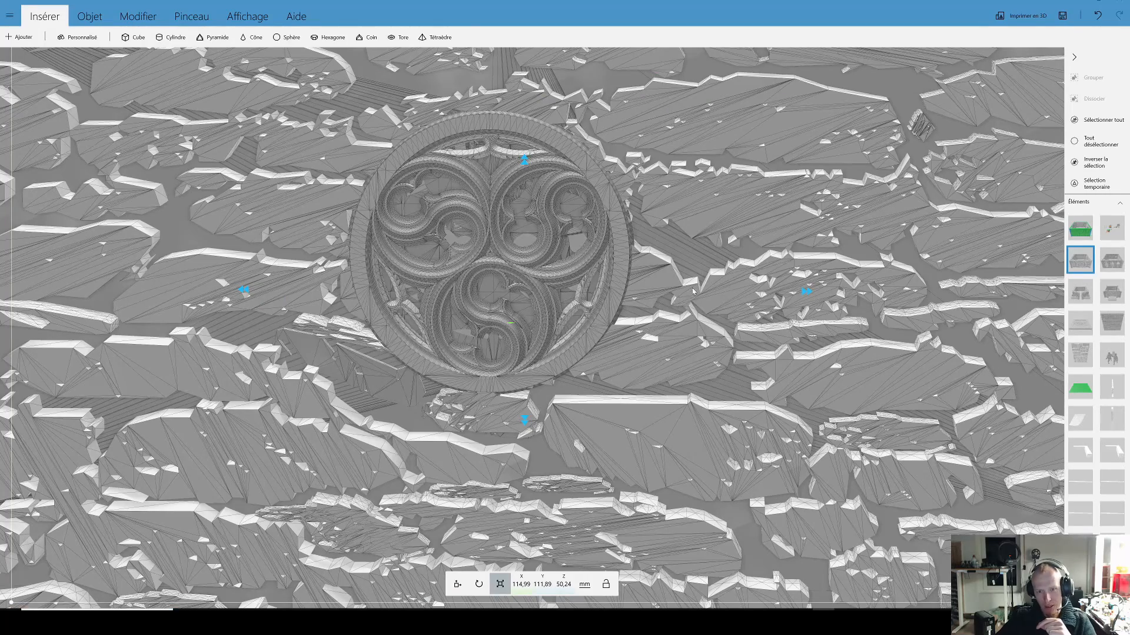
{"action": "scroll", "coordinate": [693, 291], "scroll_direction": "down", "scroll_amount": 4}
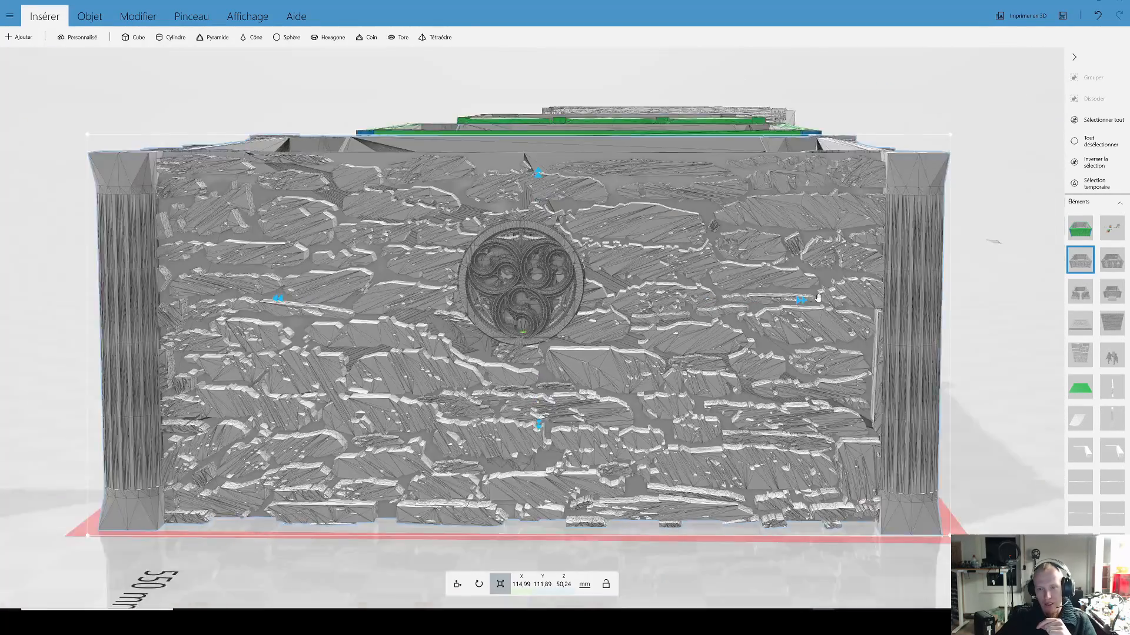
Step: Examine the rounded projection on the side wall of the green building with the red dragons
{"action": "scroll", "coordinate": [817, 298], "scroll_direction": "down", "scroll_amount": 3}
{"action": "left_click_drag", "start_coordinate": [835, 329], "coordinate": [506, 279]}
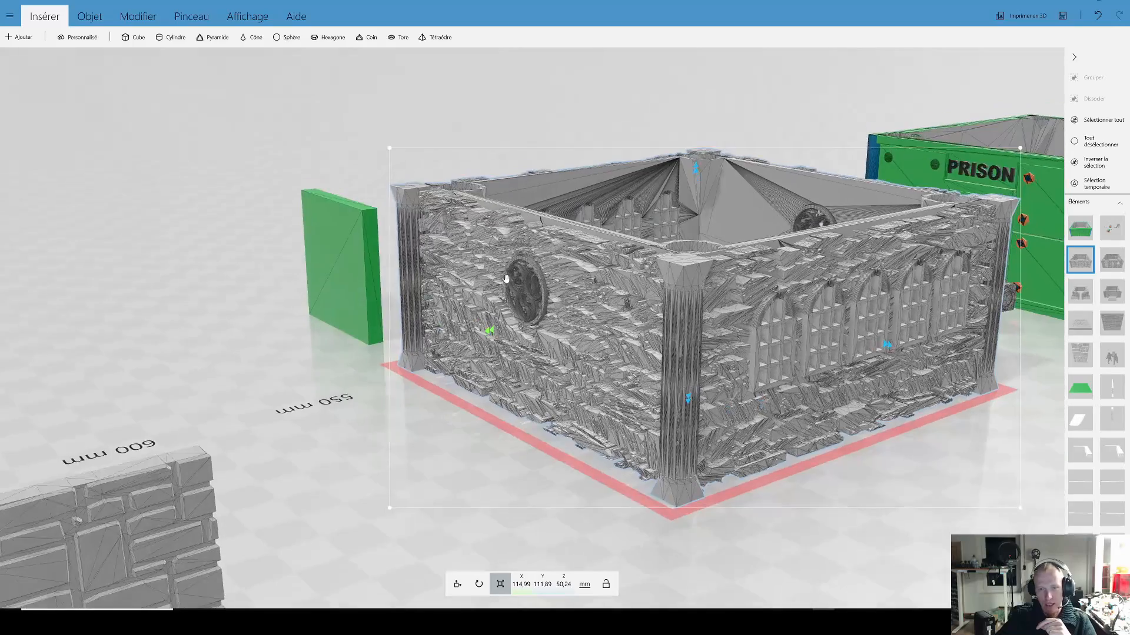
{"action": "left_click_drag", "start_coordinate": [856, 475], "coordinate": [811, 374]}
{"action": "scroll", "coordinate": [812, 375], "scroll_direction": "down", "scroll_amount": 3}
{"action": "right_click_drag", "start_coordinate": [812, 375], "coordinate": [577, 367]}
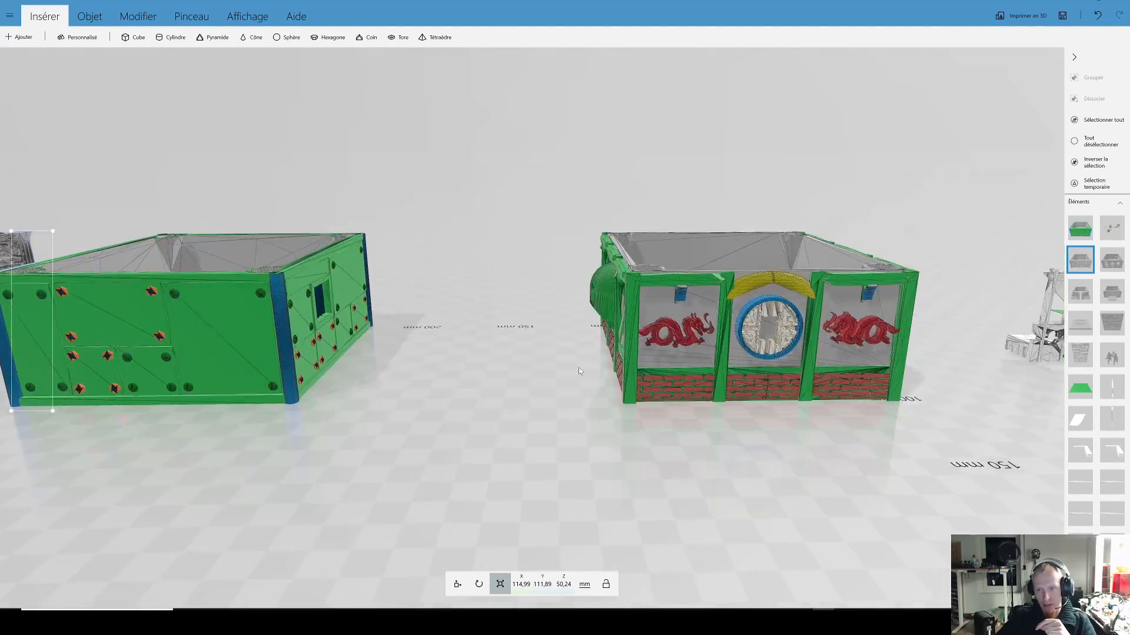
{"action": "scroll", "coordinate": [632, 327], "scroll_direction": "up", "scroll_amount": 3}
{"action": "scroll", "coordinate": [632, 330], "scroll_direction": "up", "scroll_amount": 4}
{"action": "left_click_drag", "start_coordinate": [597, 382], "coordinate": [710, 360]}
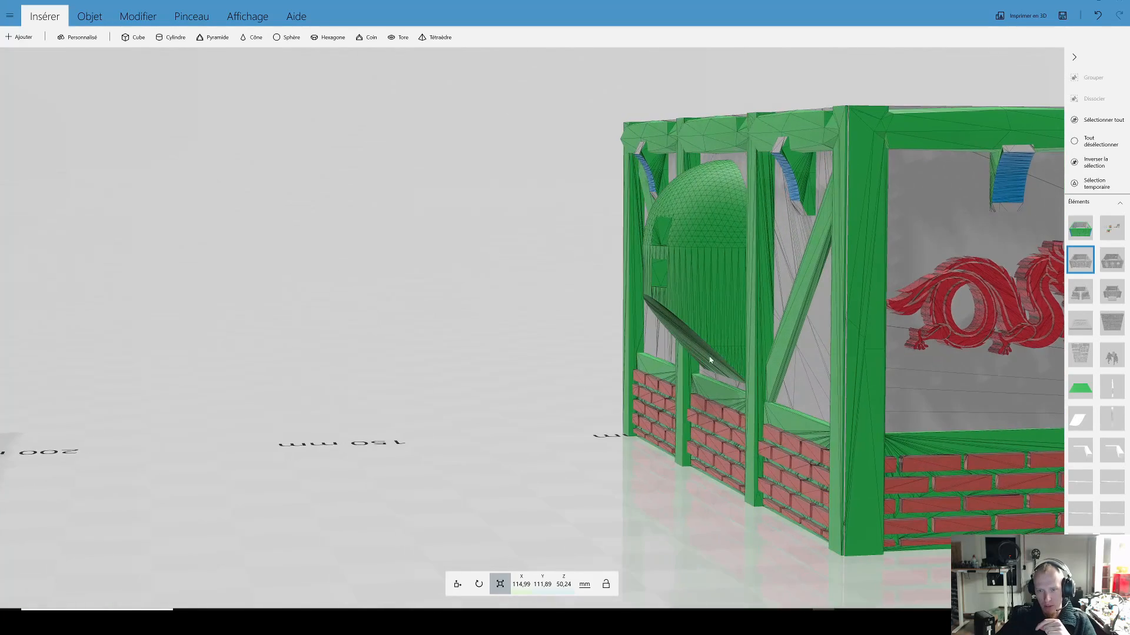
{"action": "scroll", "coordinate": [723, 402], "scroll_direction": "down", "scroll_amount": 8}
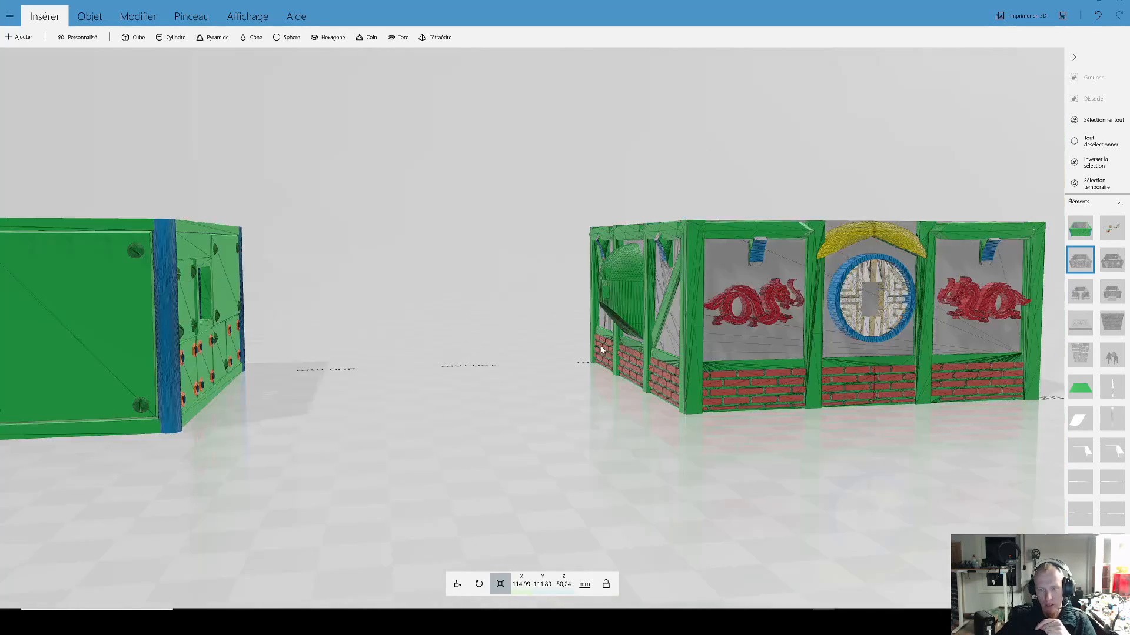
Step: View the row of buildings from above the prison, then from the grey stone building's end
{"action": "left_click_drag", "start_coordinate": [538, 408], "coordinate": [671, 302]}
{"action": "right_click_drag", "start_coordinate": [672, 303], "coordinate": [550, 222]}
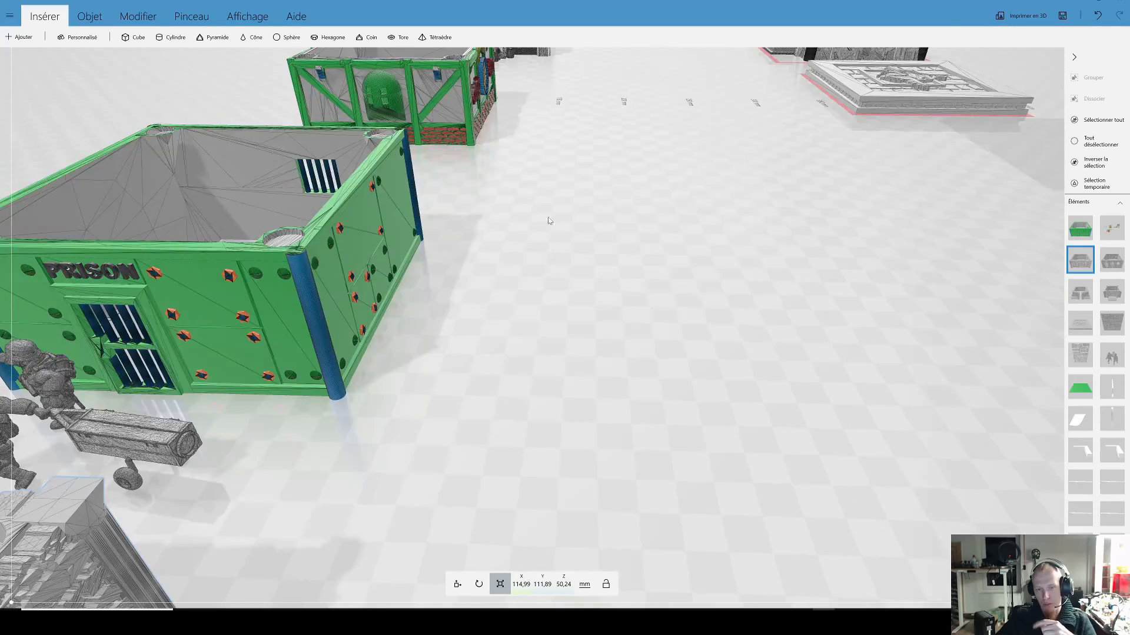
{"action": "scroll", "coordinate": [565, 258], "scroll_direction": "down", "scroll_amount": 3}
{"action": "left_click_drag", "start_coordinate": [585, 308], "coordinate": [808, 268]}
{"action": "scroll", "coordinate": [808, 269], "scroll_direction": "down", "scroll_amount": 3}
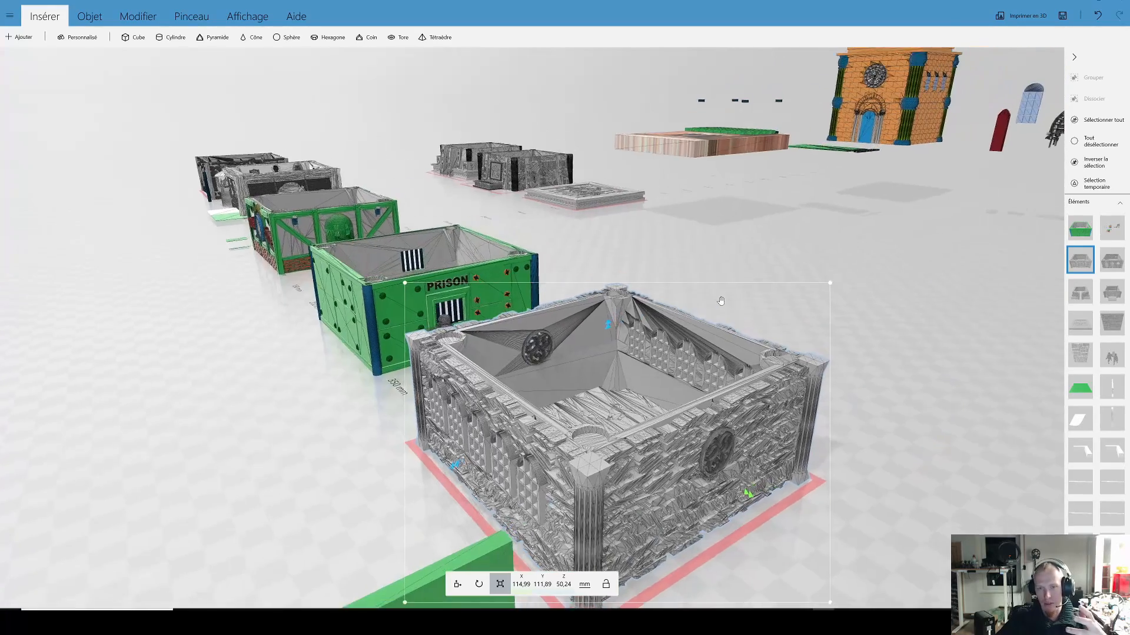
{"action": "scroll", "coordinate": [669, 226], "scroll_direction": "down", "scroll_amount": 4}
{"action": "left_click_drag", "start_coordinate": [668, 225], "coordinate": [627, 151]}
{"action": "scroll", "coordinate": [715, 261], "scroll_direction": "up", "scroll_amount": 4}
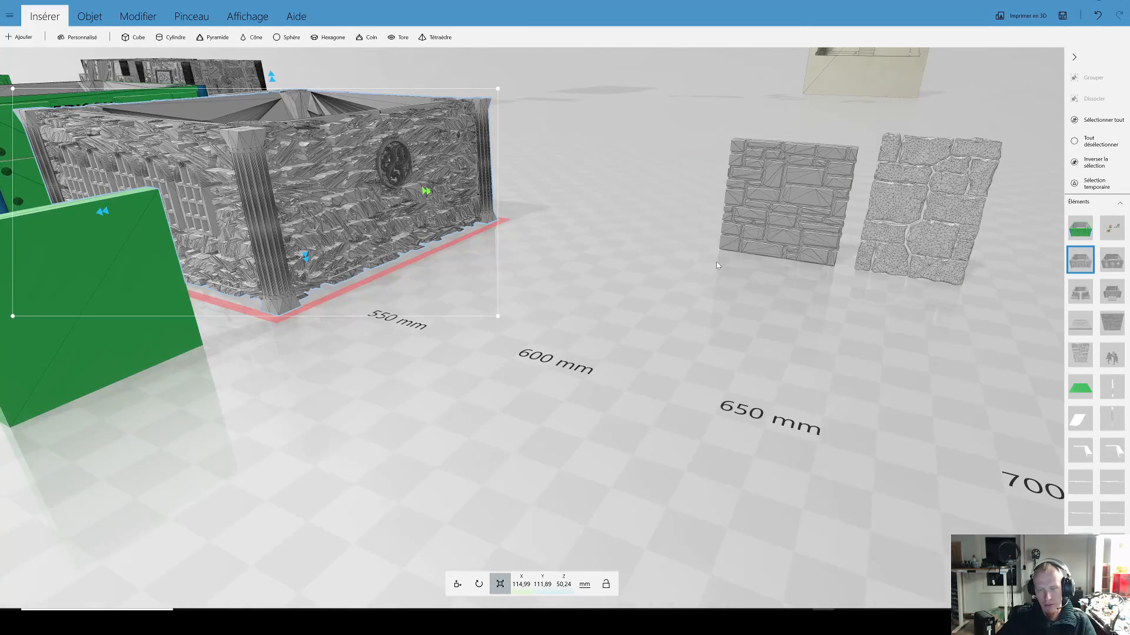
Step: Examine the two loose wall panels standing beyond the grey stone building
{"action": "right_click_drag", "start_coordinate": [715, 263], "coordinate": [489, 287]}
{"action": "scroll", "coordinate": [538, 257], "scroll_direction": "up", "scroll_amount": 3}
{"action": "scroll", "coordinate": [540, 261], "scroll_direction": "down", "scroll_amount": 1}
{"action": "scroll", "coordinate": [542, 264], "scroll_direction": "down", "scroll_amount": 4}
{"action": "right_click_drag", "start_coordinate": [554, 259], "coordinate": [683, 294]}
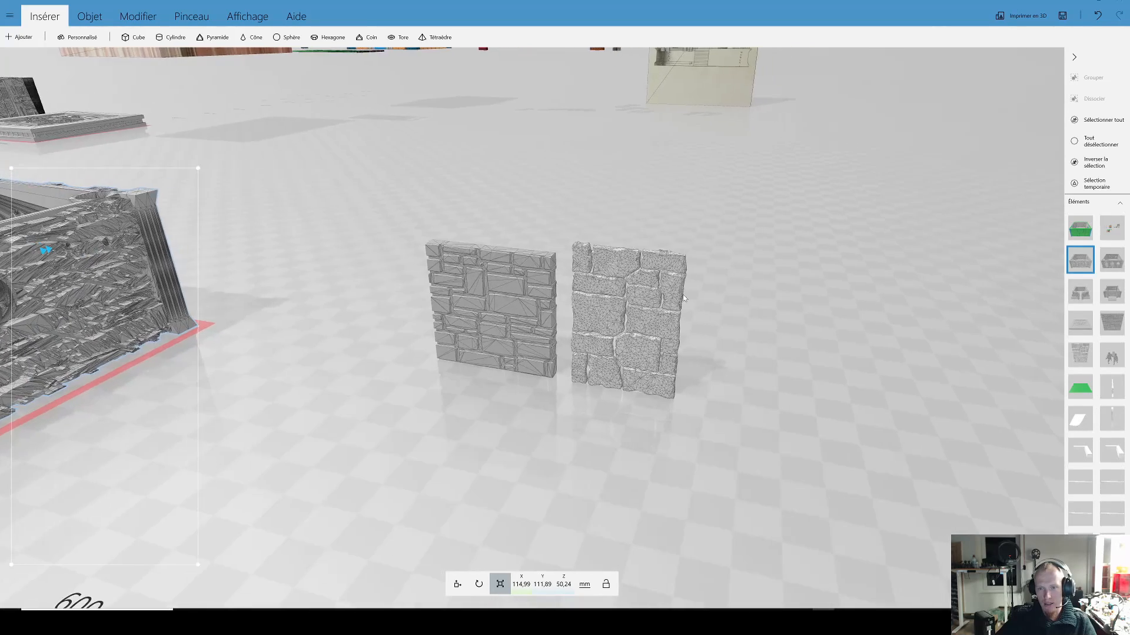
{"action": "scroll", "coordinate": [683, 294], "scroll_direction": "up", "scroll_amount": 3}
{"action": "scroll", "coordinate": [690, 280], "scroll_direction": "down", "scroll_amount": 2}
Step: Select the irregular stone panel and the flat brick panel in turn to compare their meshes
{"action": "left_click", "coordinate": [675, 277]}
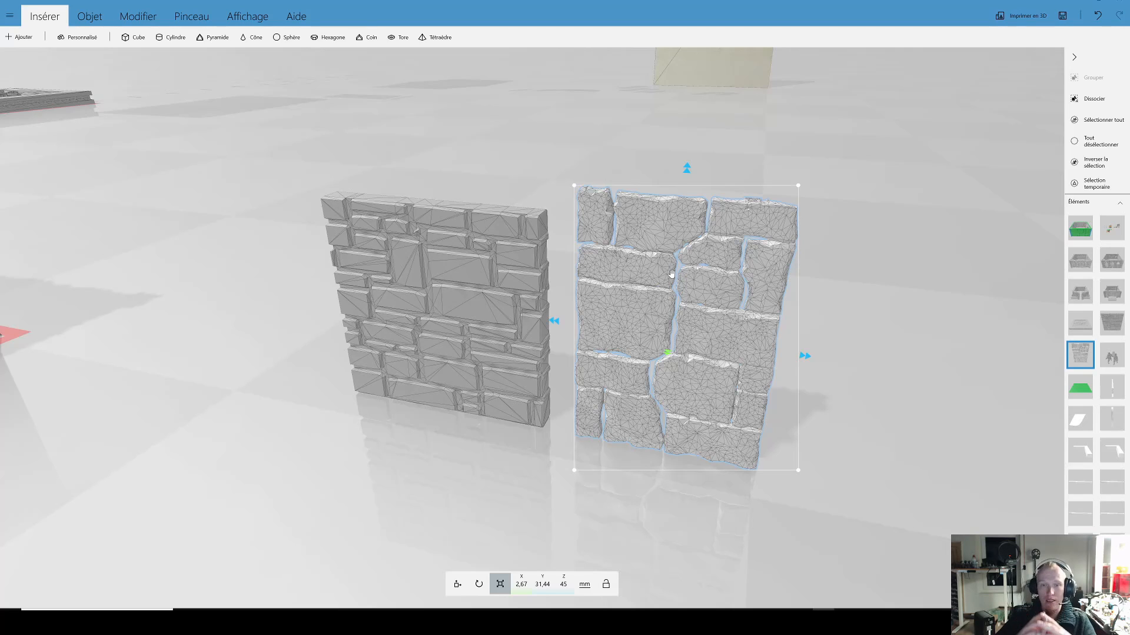
{"action": "left_click", "coordinate": [472, 278]}
{"action": "left_click_drag", "start_coordinate": [484, 273], "coordinate": [437, 287]}
{"action": "left_click", "coordinate": [649, 284]}
{"action": "mouse_move", "coordinate": [649, 284]}
{"action": "left_mouse_down"}
{"action": "mouse_move", "coordinate": [635, 279]}
{"action": "mouse_move", "coordinate": [643, 298]}
{"action": "mouse_move", "coordinate": [660, 298]}
{"action": "left_mouse_up"}
{"action": "scroll", "coordinate": [548, 285], "scroll_direction": "down", "scroll_amount": 5}
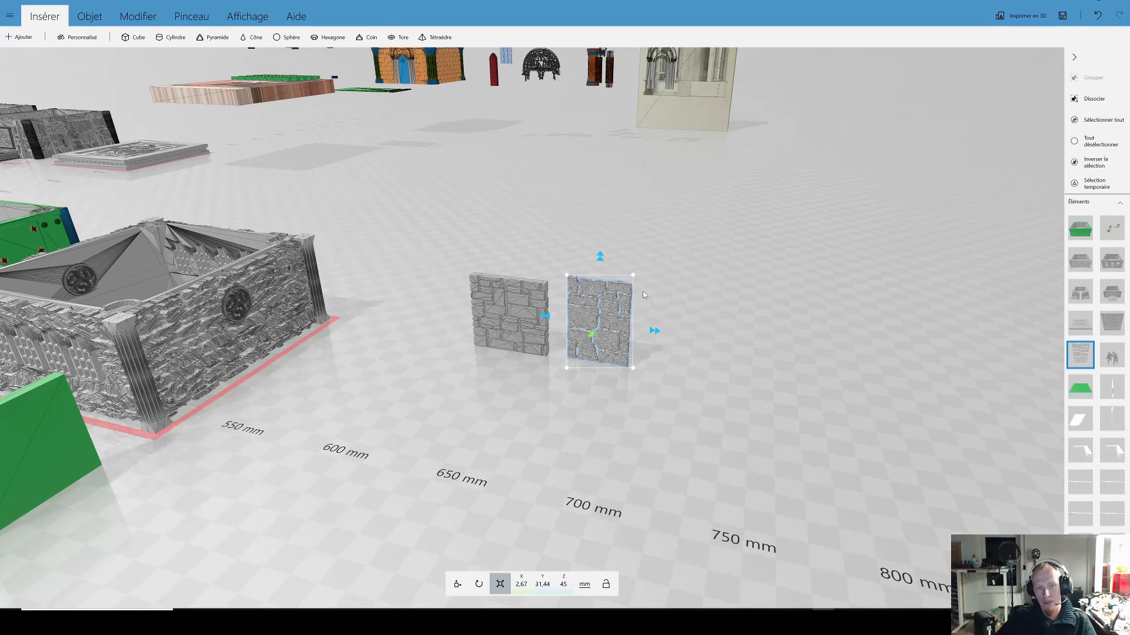
Step: Compare the surface triangles of the two loose wall panels from a distance and up close
{"action": "left_click_drag", "start_coordinate": [701, 305], "coordinate": [675, 308]}
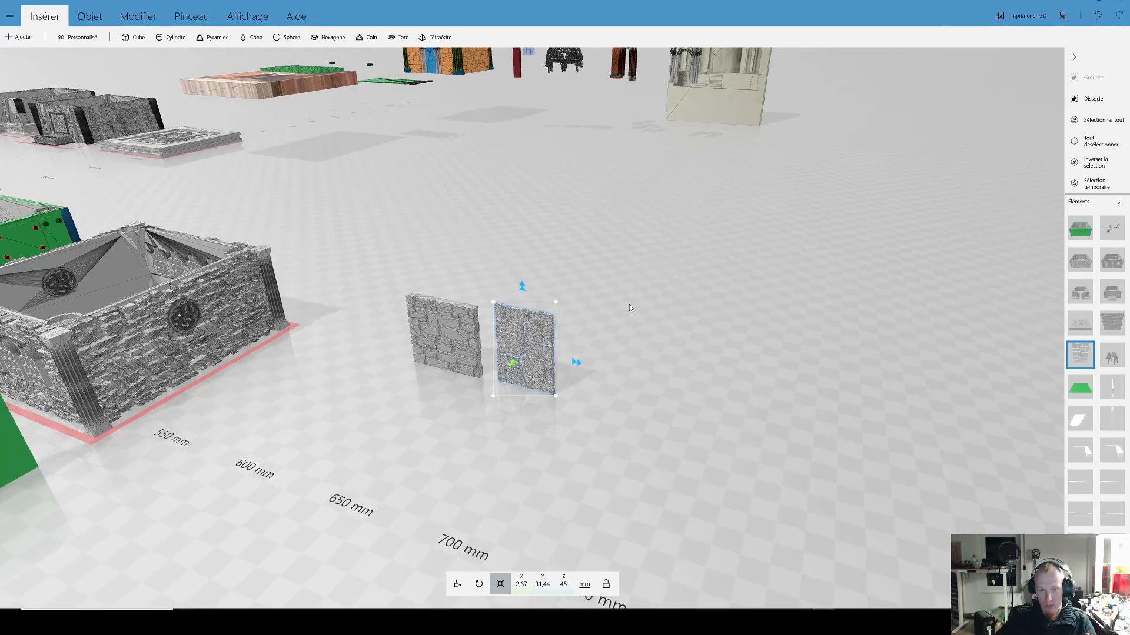
{"action": "scroll", "coordinate": [612, 321], "scroll_direction": "up", "scroll_amount": 5}
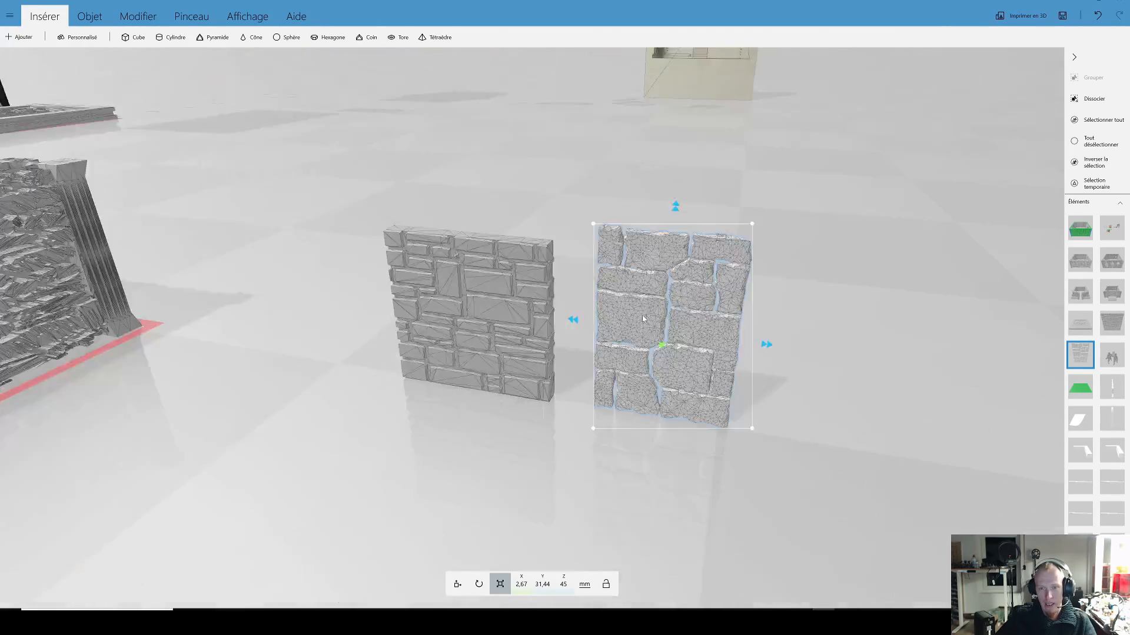
{"action": "scroll", "coordinate": [641, 314], "scroll_direction": "up", "scroll_amount": 4}
{"action": "scroll", "coordinate": [604, 306], "scroll_direction": "down", "scroll_amount": 6}
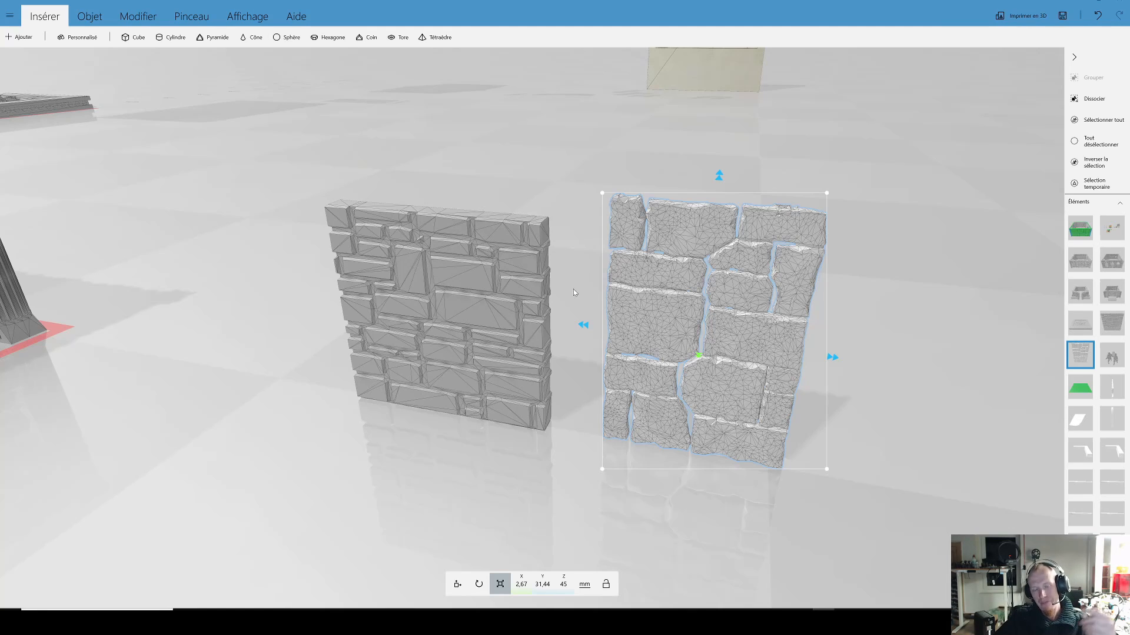
{"action": "left_click_drag", "start_coordinate": [564, 286], "coordinate": [592, 344]}
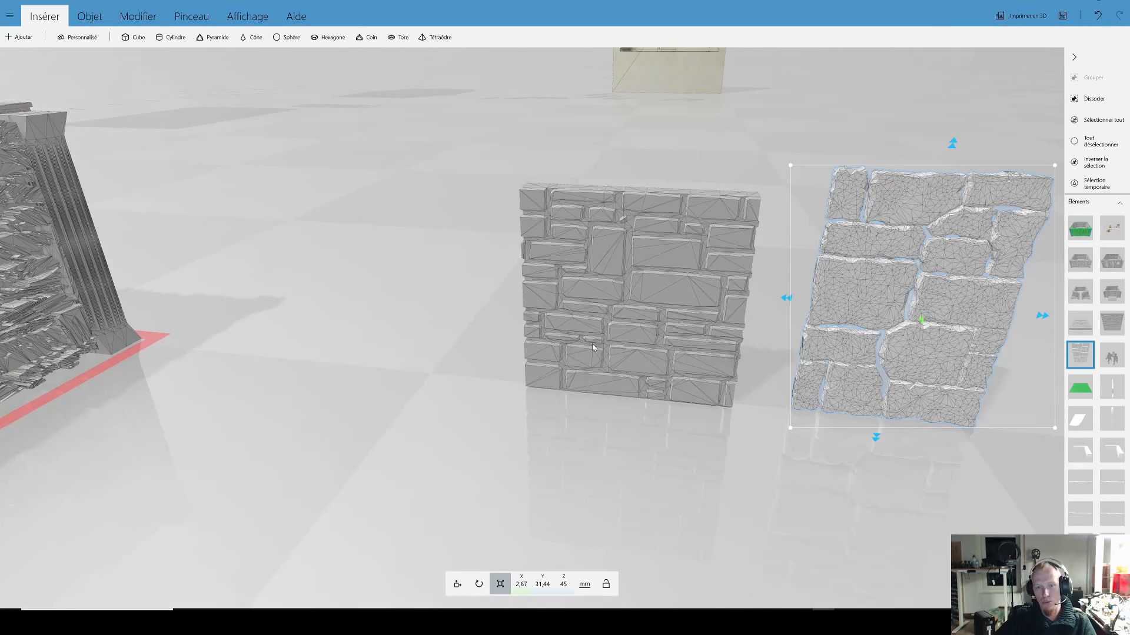
Step: Select the flat brick panel to check its dimensions, then reselect the irregular stone panel
{"action": "left_click", "coordinate": [637, 330]}
{"action": "right_click_drag", "start_coordinate": [688, 398], "coordinate": [645, 435]}
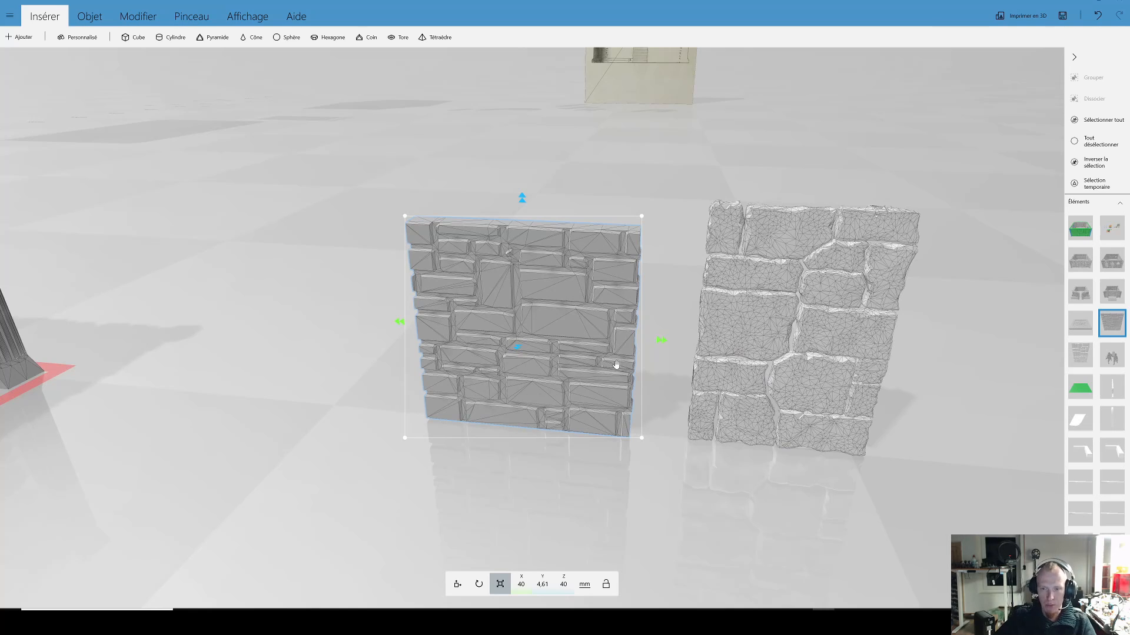
{"action": "left_click_drag", "start_coordinate": [640, 346], "coordinate": [603, 335]}
{"action": "left_click", "coordinate": [552, 356]}
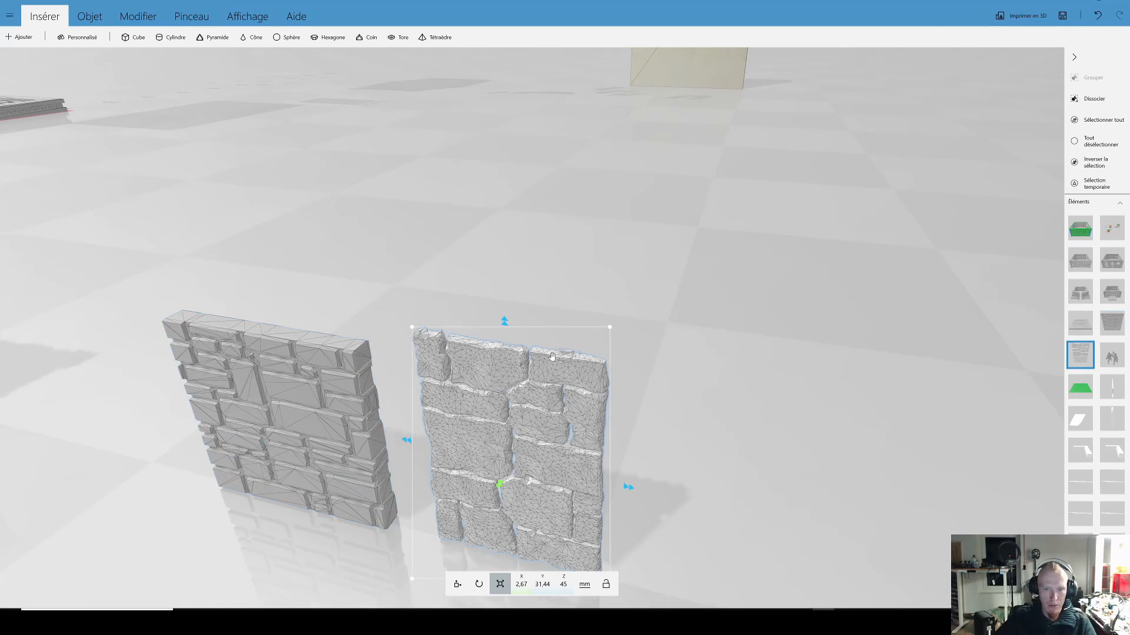
{"action": "left_click_drag", "start_coordinate": [655, 381], "coordinate": [680, 353]}
{"action": "scroll", "coordinate": [676, 352], "scroll_direction": "down", "scroll_amount": 5}
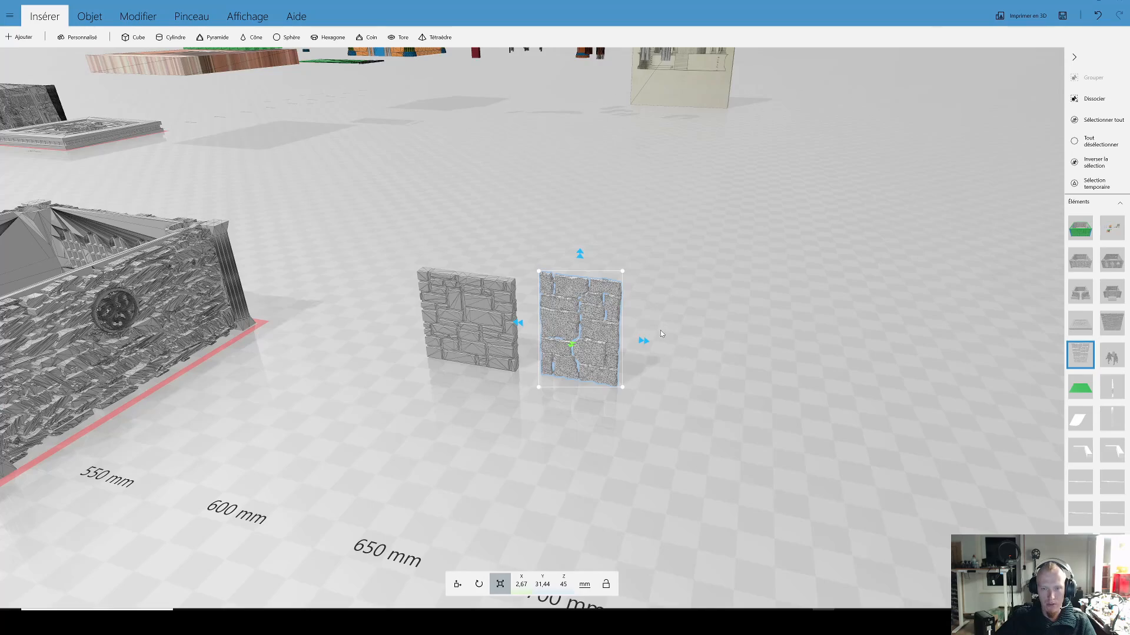
Step: View the whole collection of buildings, then the rear row with its separate roof piece
{"action": "scroll", "coordinate": [672, 364], "scroll_direction": "down", "scroll_amount": 4}
{"action": "left_click_drag", "start_coordinate": [563, 336], "coordinate": [614, 344]}
{"action": "scroll", "coordinate": [494, 317], "scroll_direction": "down", "scroll_amount": 3}
{"action": "right_click_drag", "start_coordinate": [534, 334], "coordinate": [788, 383]}
{"action": "left_click_drag", "start_coordinate": [468, 322], "coordinate": [503, 316]}
{"action": "scroll", "coordinate": [500, 375], "scroll_direction": "up", "scroll_amount": 5}
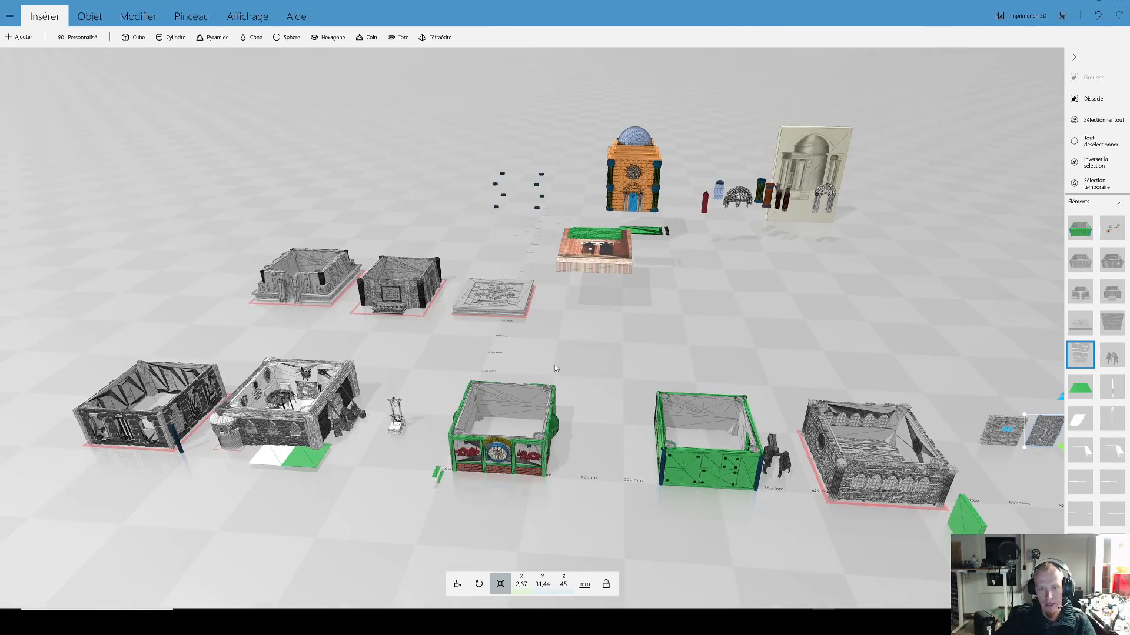
{"action": "scroll", "coordinate": [540, 395], "scroll_direction": "up", "scroll_amount": 2}
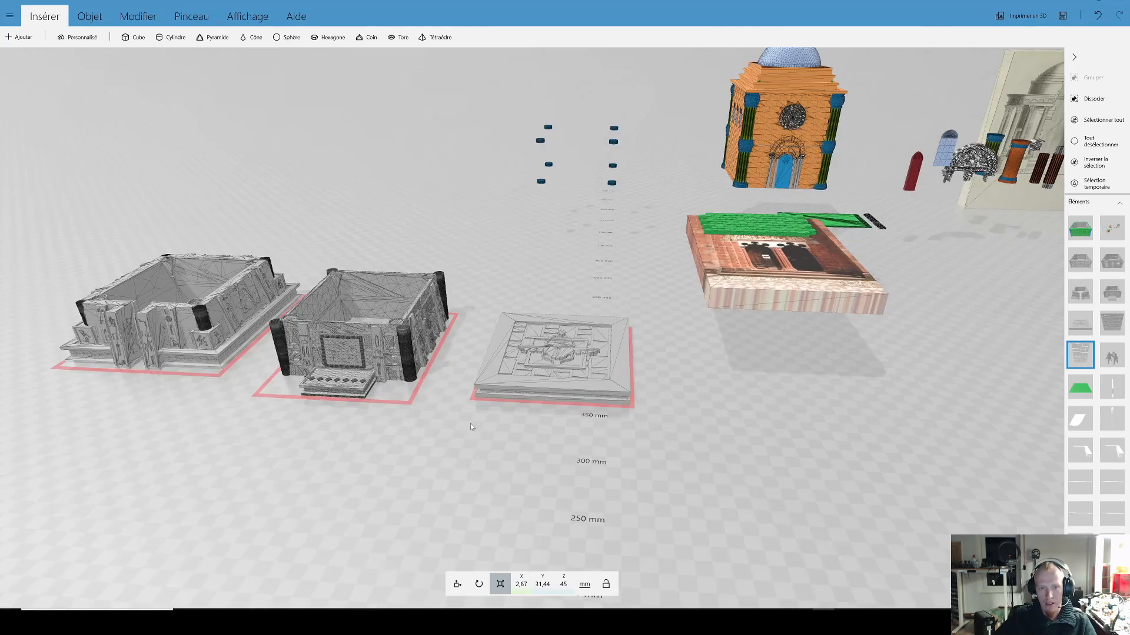
Step: Select the rear-row building with dark corner columns and front steps for a closer look
{"action": "right_click_drag", "start_coordinate": [471, 422], "coordinate": [733, 412]}
{"action": "left_click", "coordinate": [566, 357]}
{"action": "scroll", "coordinate": [630, 393], "scroll_direction": "up", "scroll_amount": 2}
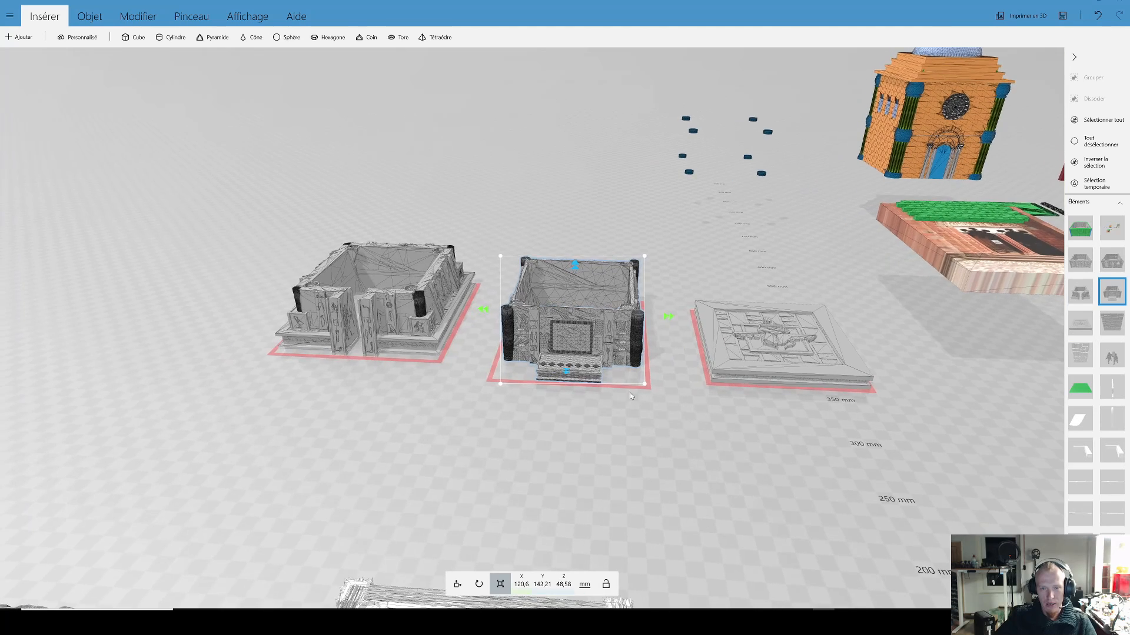
{"action": "left_click_drag", "start_coordinate": [615, 350], "coordinate": [623, 341]}
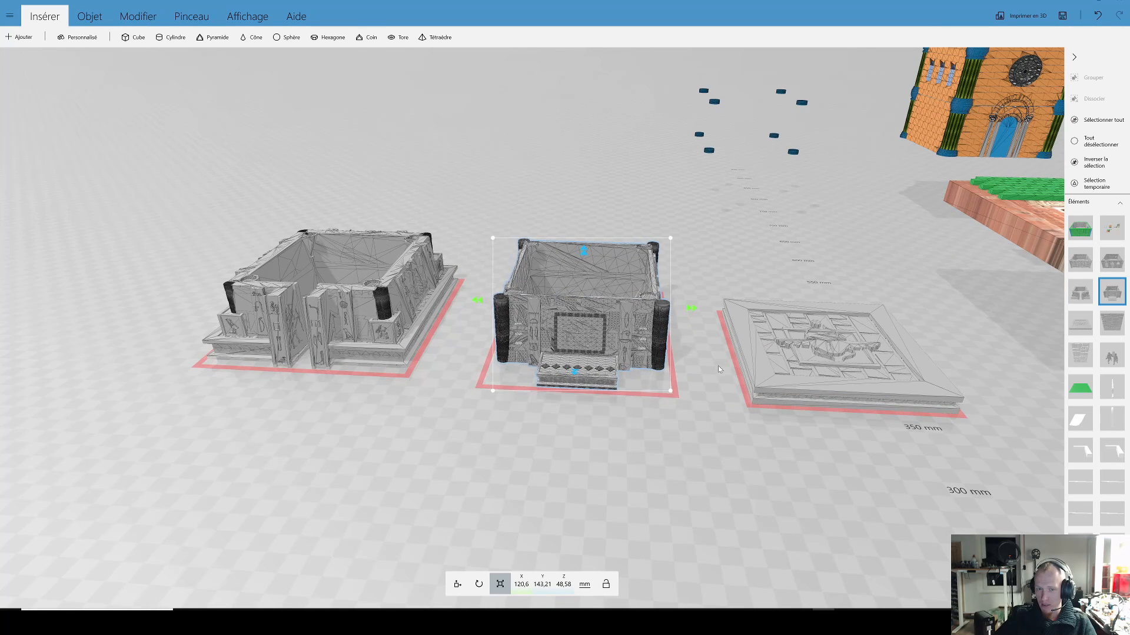
Step: Move the upper storey with dark corner columns and front balcony onto the lower storey, at Y 456.4 and Z 73.93 mm
{"action": "left_click", "coordinate": [725, 367]}
{"action": "left_click_drag", "start_coordinate": [726, 367], "coordinate": [523, 345]}
{"action": "left_click", "coordinate": [382, 355]}
{"action": "right_click_drag", "start_coordinate": [491, 428], "coordinate": [588, 441]}
{"action": "scroll", "coordinate": [590, 440], "scroll_direction": "up", "scroll_amount": 3}
{"action": "left_click", "coordinate": [652, 379]}
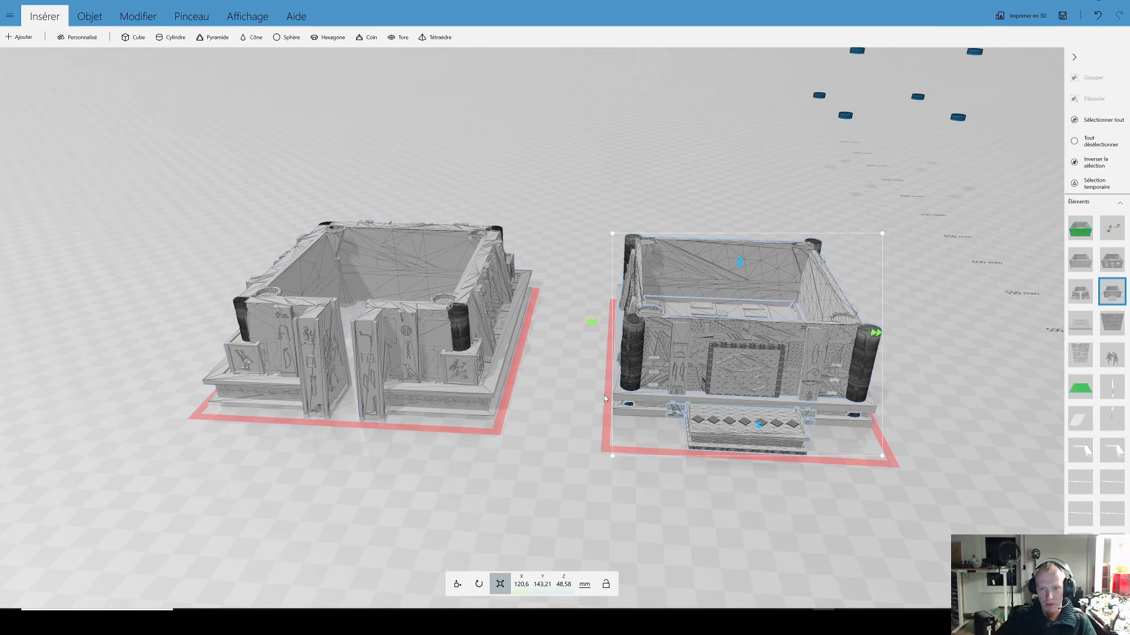
{"action": "left_click", "coordinate": [462, 581]}
{"action": "left_click_drag", "start_coordinate": [591, 323], "coordinate": [241, 312]}
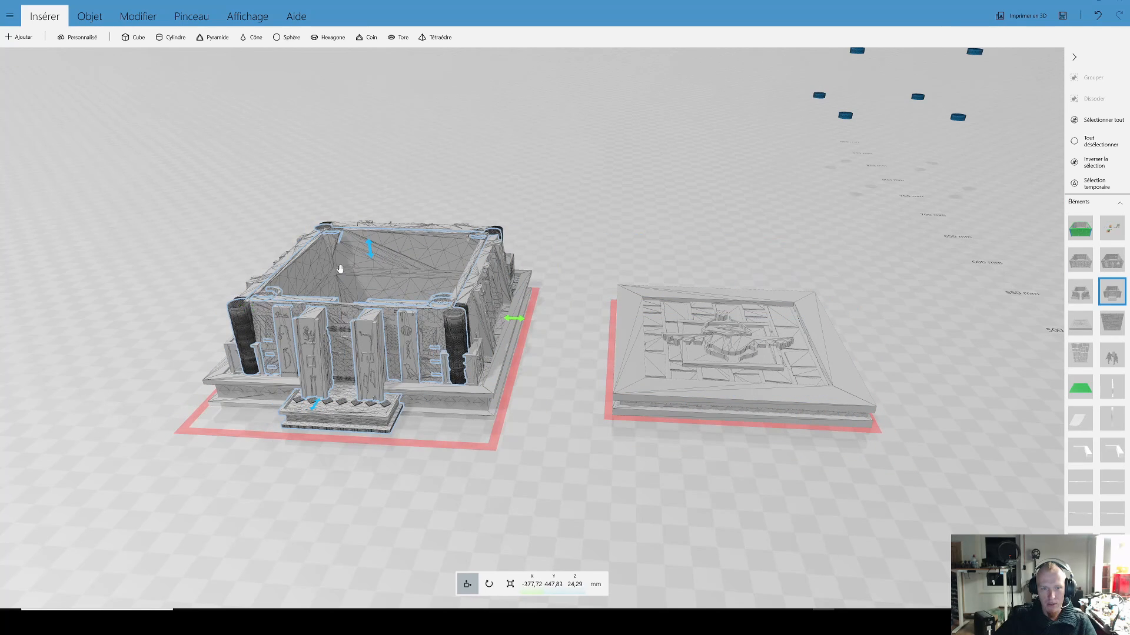
{"action": "left_click_drag", "start_coordinate": [374, 250], "coordinate": [361, 154]}
{"action": "left_click_drag", "start_coordinate": [299, 294], "coordinate": [302, 293]}
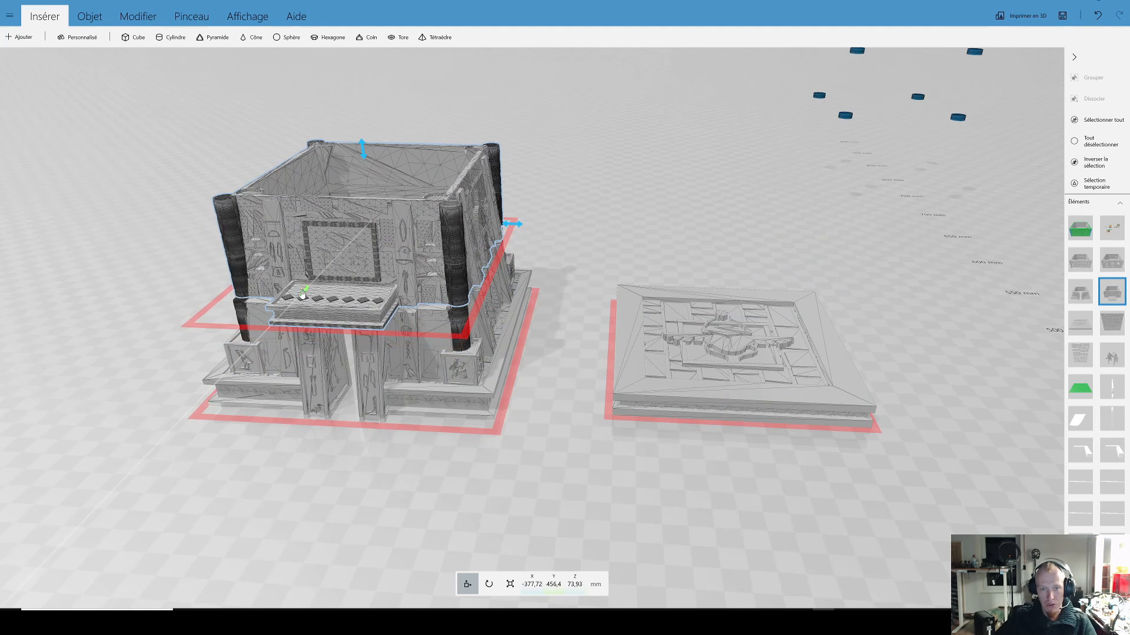
Step: Move the carved flat roof over the stacked storeys and raise it onto the top of the walls
{"action": "left_click", "coordinate": [631, 353]}
{"action": "left_click_drag", "start_coordinate": [588, 335], "coordinate": [270, 333]}
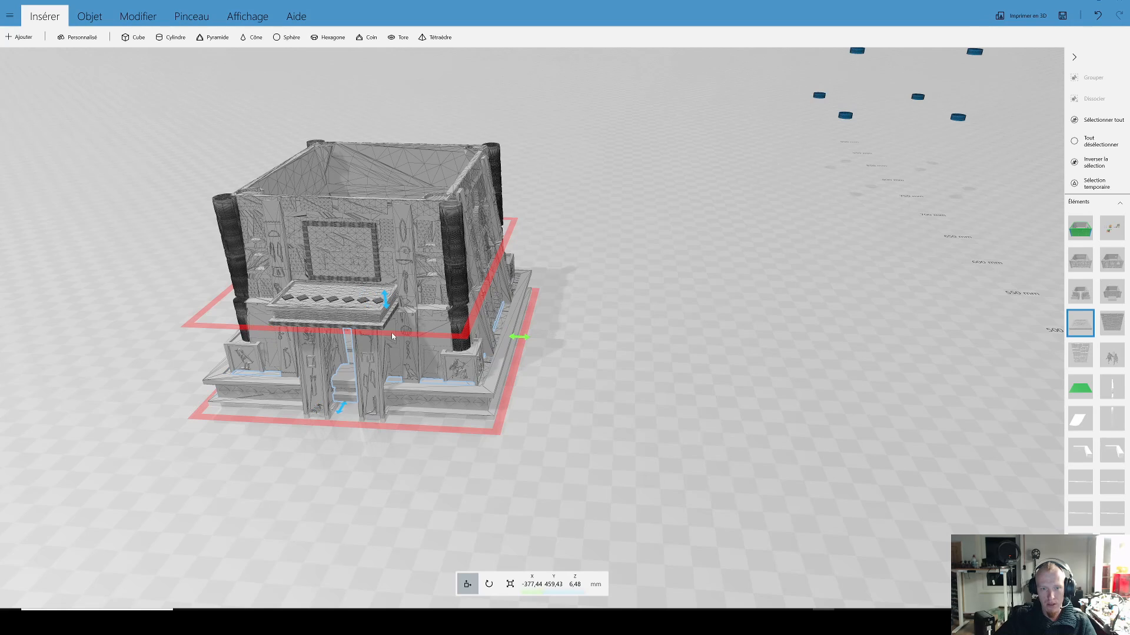
{"action": "left_click_drag", "start_coordinate": [388, 307], "coordinate": [378, 154]}
Step: Select the lower storey and examine the assembled building from underneath and from the front
{"action": "right_click_drag", "start_coordinate": [531, 355], "coordinate": [529, 383]}
{"action": "scroll", "coordinate": [730, 420], "scroll_direction": "up", "scroll_amount": 3}
{"action": "left_click", "coordinate": [525, 366]}
{"action": "right_click_drag", "start_coordinate": [617, 459], "coordinate": [612, 336]}
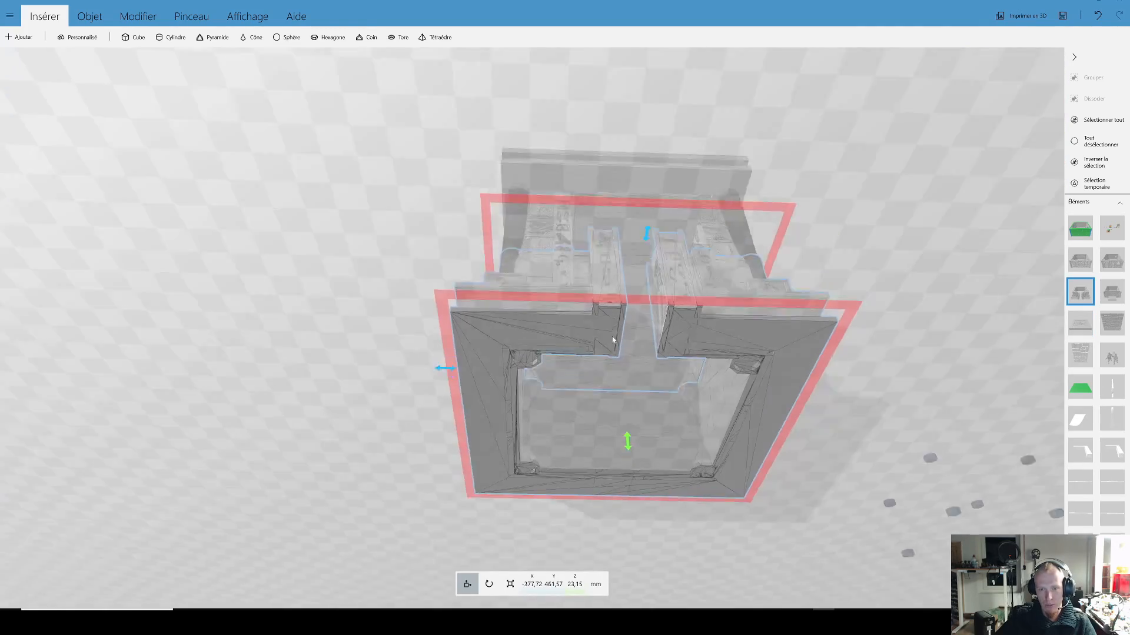
{"action": "right_click_drag", "start_coordinate": [532, 351], "coordinate": [625, 275]}
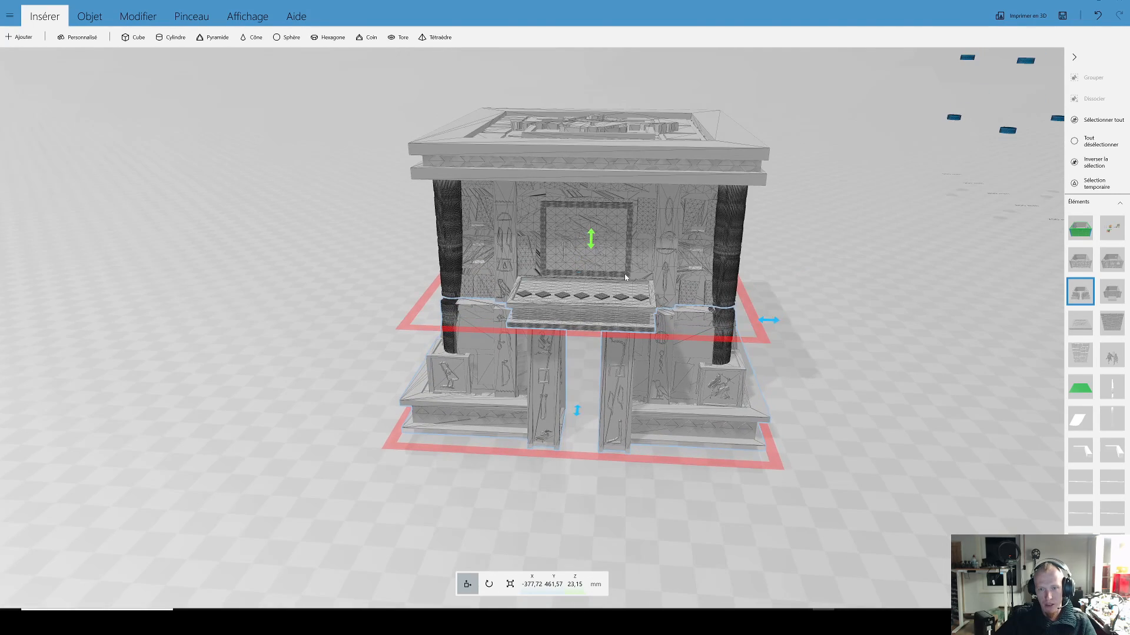
Step: Move the upper storey sideways out of the assembled building to X -520.2 mm
{"action": "left_click_drag", "start_coordinate": [759, 221], "coordinate": [434, 212]}
{"action": "right_click_drag", "start_coordinate": [594, 241], "coordinate": [914, 435]}
{"action": "left_click_drag", "start_coordinate": [914, 434], "coordinate": [961, 425]}
Step: Examine the mesh of the carved figures, pilasters and stone blocks on the upper storey's side and rear walls
{"action": "left_click_drag", "start_coordinate": [298, 470], "coordinate": [615, 423]}
{"action": "scroll", "coordinate": [618, 435], "scroll_direction": "up", "scroll_amount": 3}
{"action": "left_click_drag", "start_coordinate": [629, 483], "coordinate": [780, 490]}
{"action": "scroll", "coordinate": [610, 435], "scroll_direction": "up", "scroll_amount": 4}
{"action": "scroll", "coordinate": [489, 501], "scroll_direction": "down", "scroll_amount": 3}
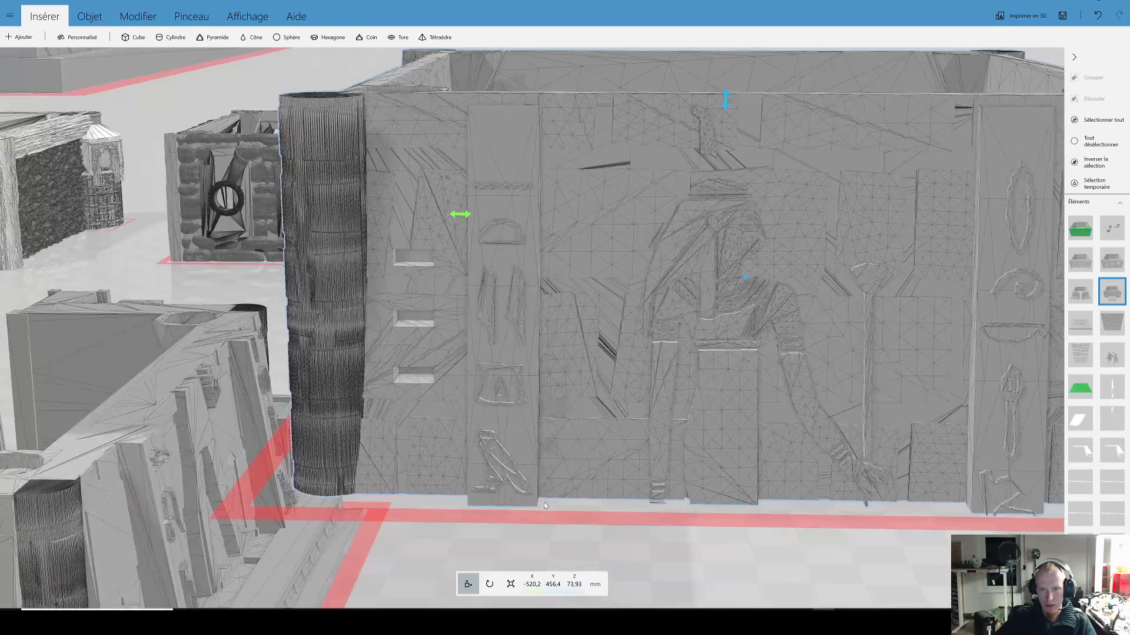
{"action": "scroll", "coordinate": [697, 412], "scroll_direction": "down", "scroll_amount": 3}
{"action": "left_click_drag", "start_coordinate": [699, 477], "coordinate": [719, 442]}
{"action": "scroll", "coordinate": [483, 360], "scroll_direction": "up", "scroll_amount": 5}
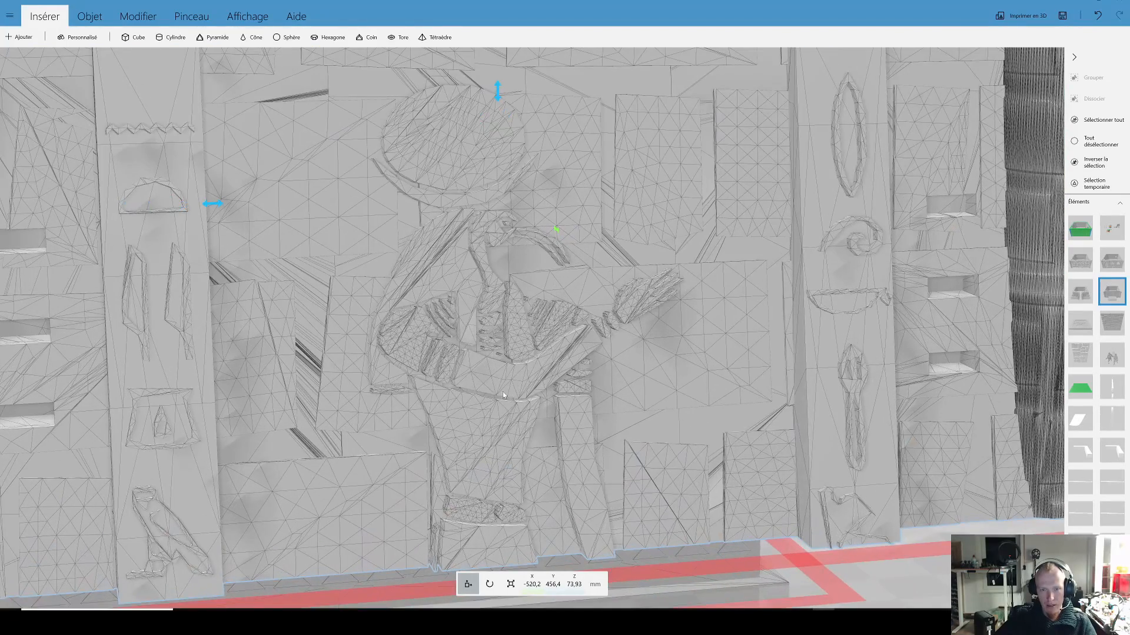
{"action": "scroll", "coordinate": [486, 379], "scroll_direction": "down", "scroll_amount": 2}
{"action": "scroll", "coordinate": [717, 449], "scroll_direction": "down", "scroll_amount": 4}
{"action": "left_click_drag", "start_coordinate": [826, 468], "coordinate": [565, 439]}
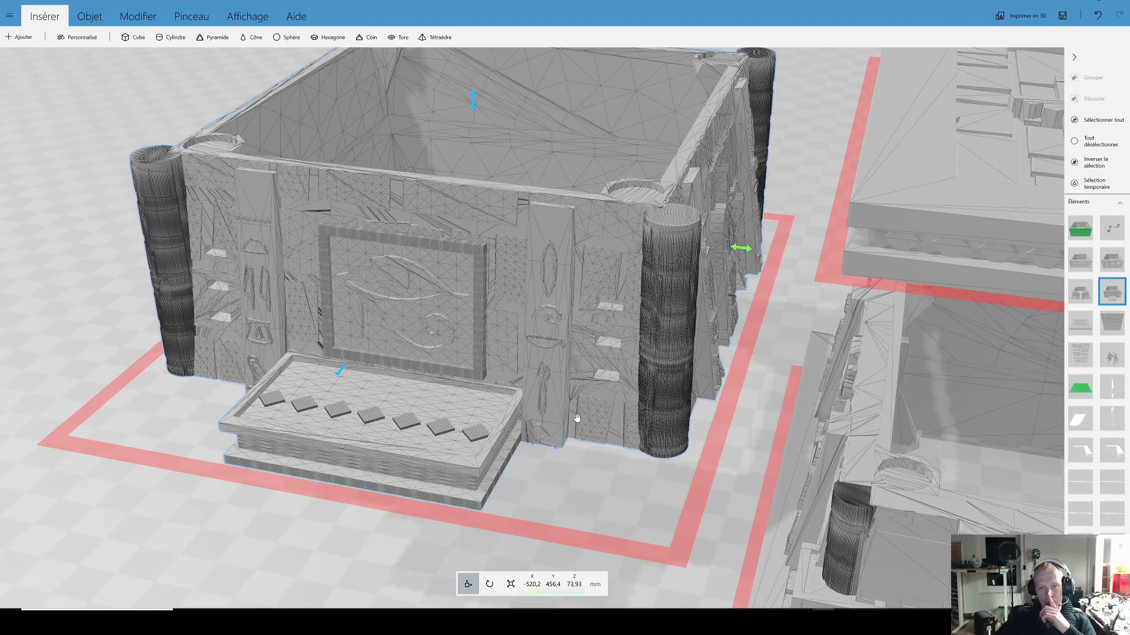
Step: Examine the upper storey's grooved corner column and the small wall slots beside it, up close and from a distance
{"action": "left_click_drag", "start_coordinate": [589, 447], "coordinate": [754, 446]}
{"action": "right_click_drag", "start_coordinate": [442, 468], "coordinate": [671, 470]}
{"action": "left_click_drag", "start_coordinate": [486, 462], "coordinate": [534, 462]}
{"action": "scroll", "coordinate": [539, 383], "scroll_direction": "up", "scroll_amount": 4}
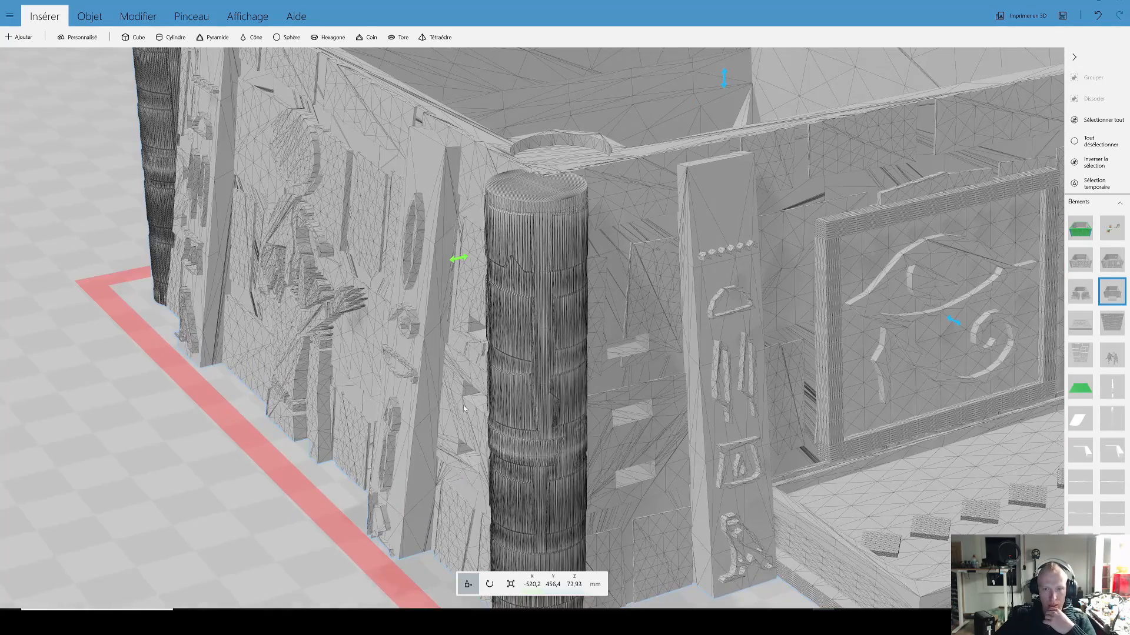
{"action": "scroll", "coordinate": [464, 405], "scroll_direction": "up", "scroll_amount": 6}
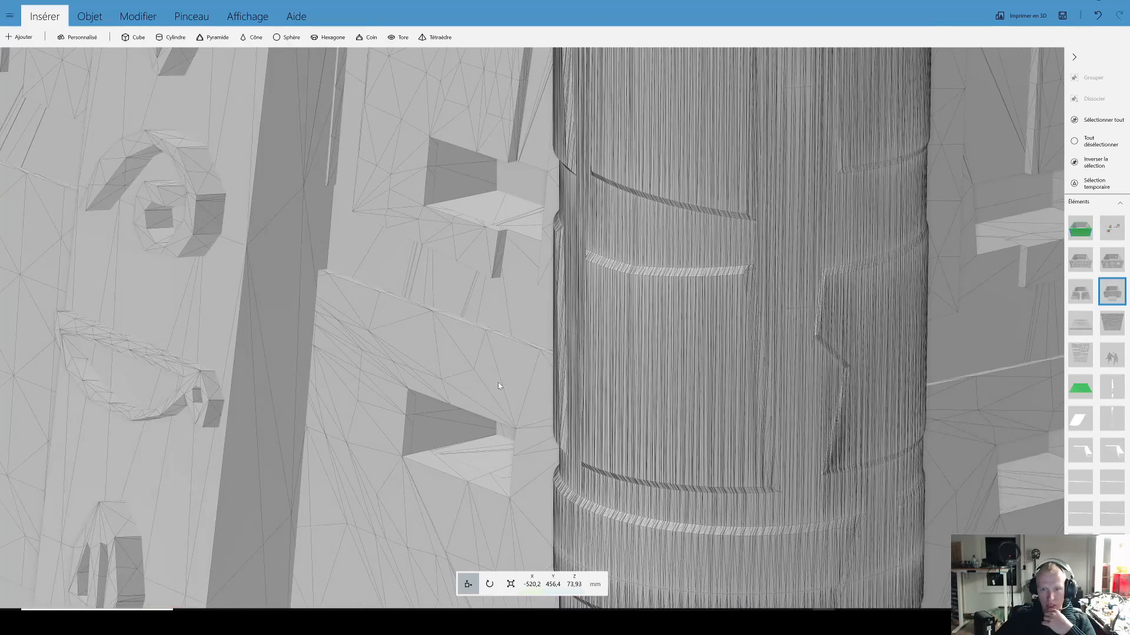
{"action": "scroll", "coordinate": [499, 385], "scroll_direction": "up", "scroll_amount": 2}
{"action": "scroll", "coordinate": [561, 380], "scroll_direction": "down", "scroll_amount": 10}
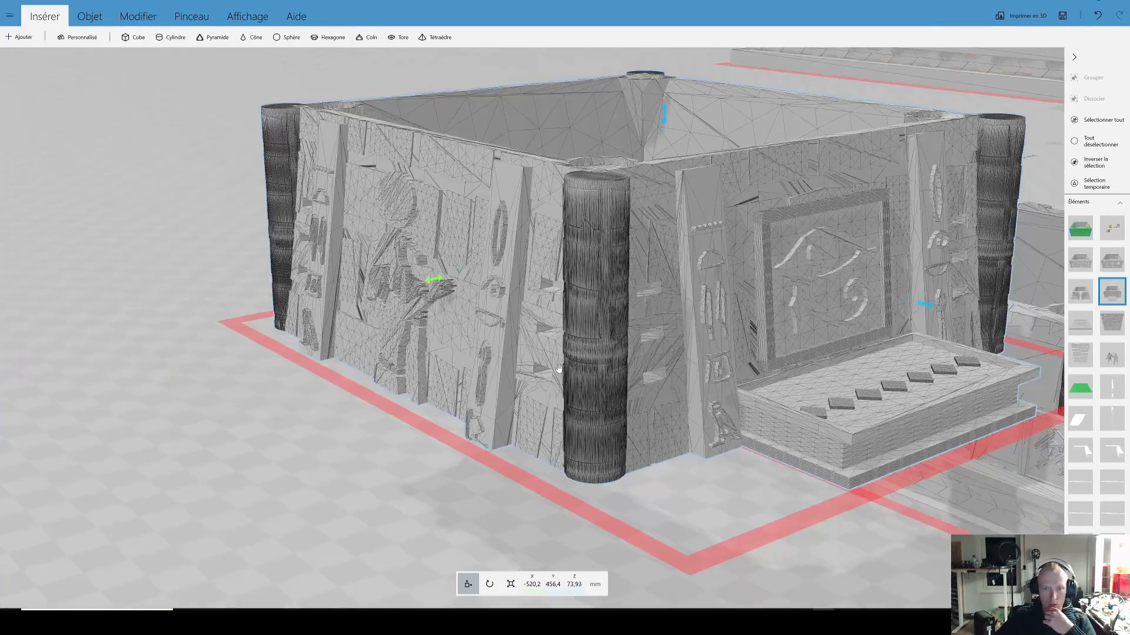
{"action": "scroll", "coordinate": [345, 383], "scroll_direction": "down", "scroll_amount": 2}
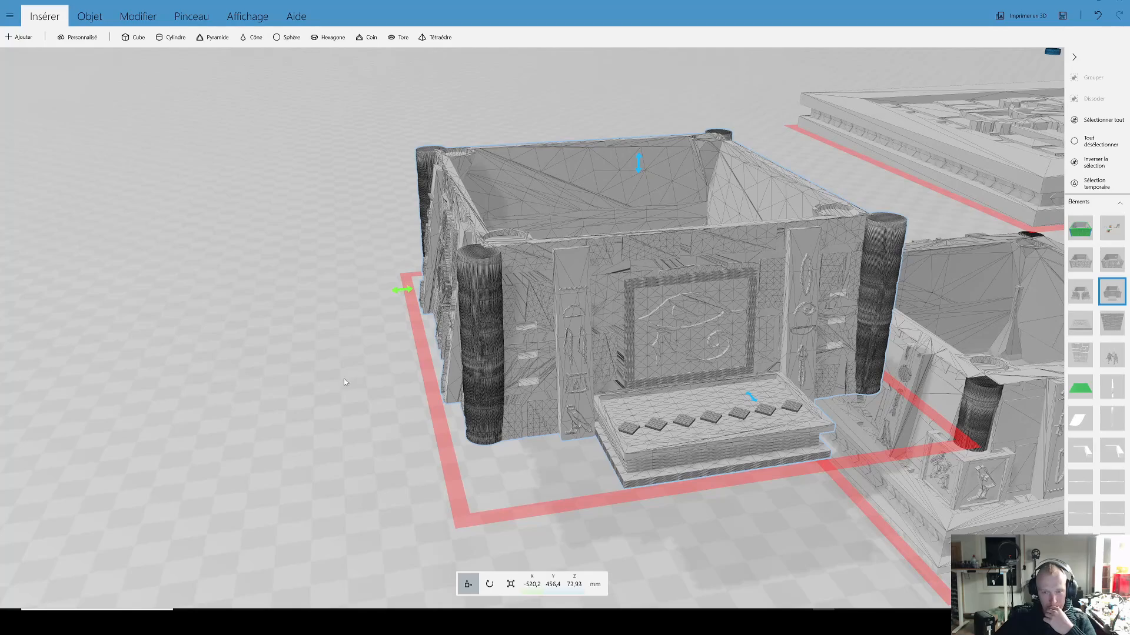
Step: Compare the dense column mesh with the hieroglyph pilaster and framed eye relief on the upper storey's front corner
{"action": "scroll", "coordinate": [347, 404], "scroll_direction": "up", "scroll_amount": 10}
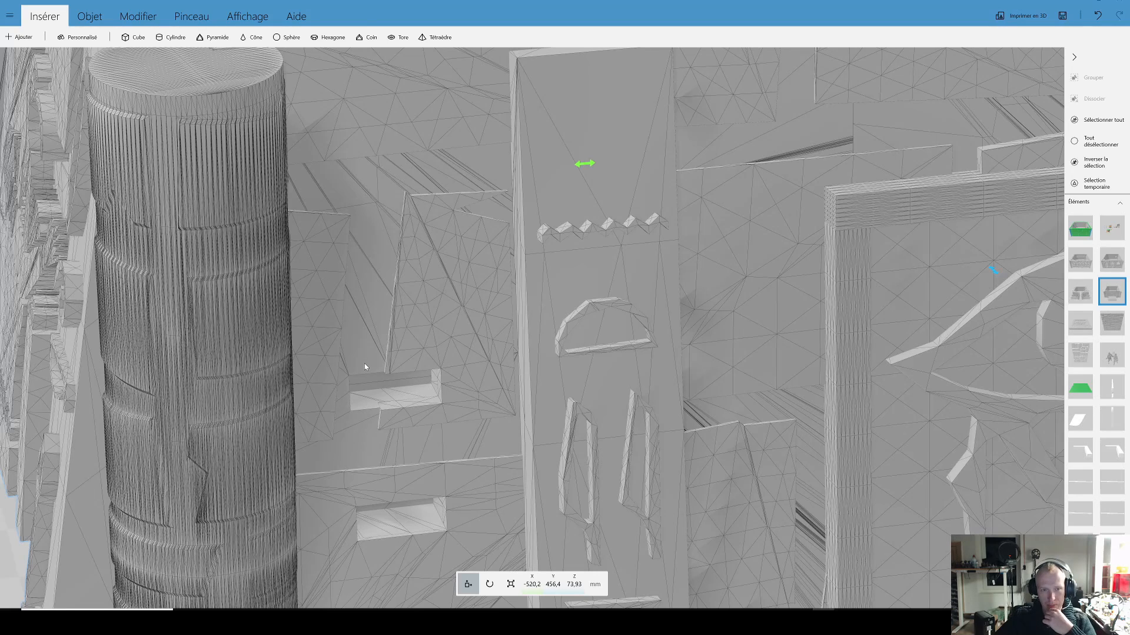
{"action": "scroll", "coordinate": [365, 367], "scroll_direction": "down", "scroll_amount": 4}
{"action": "left_click_drag", "start_coordinate": [445, 437], "coordinate": [510, 402]}
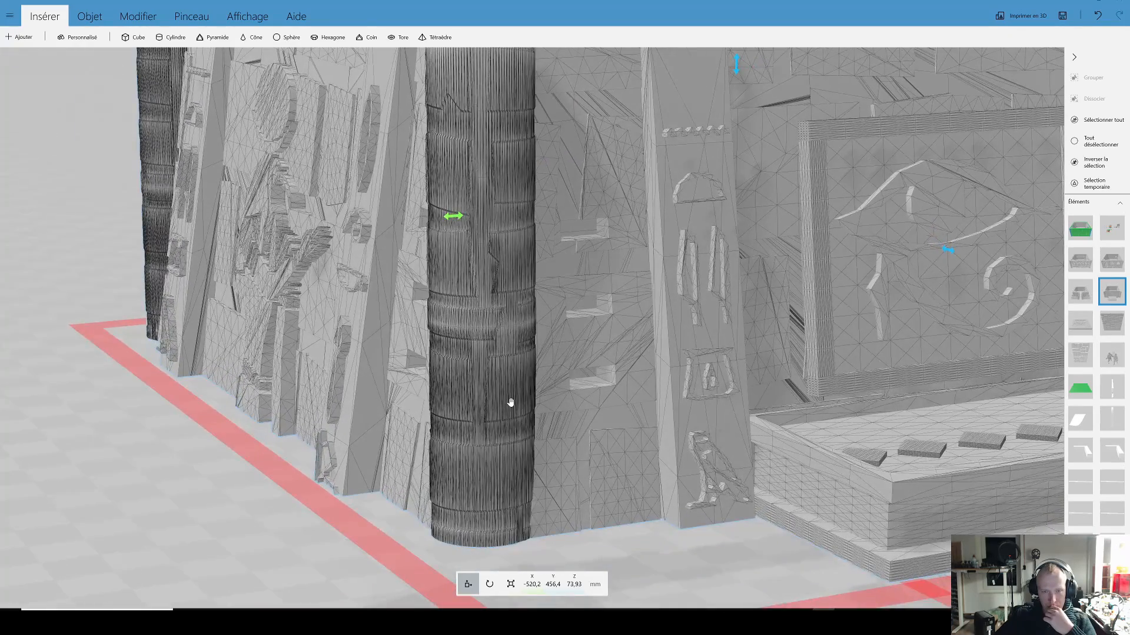
{"action": "scroll", "coordinate": [511, 402], "scroll_direction": "up", "scroll_amount": 5}
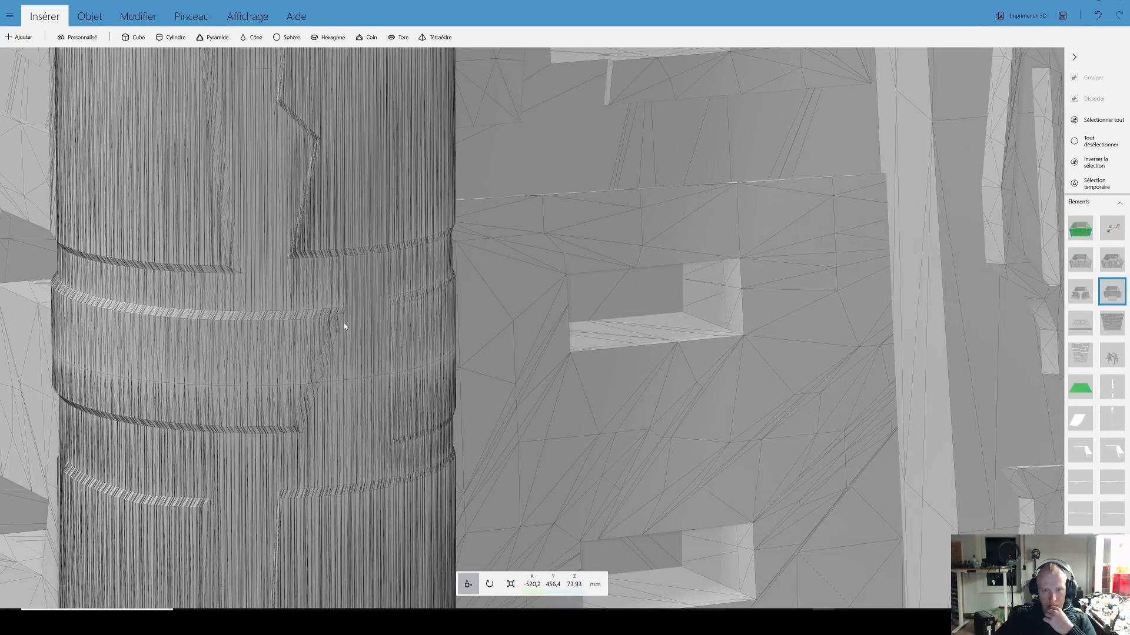
{"action": "scroll", "coordinate": [357, 315], "scroll_direction": "down", "scroll_amount": 4}
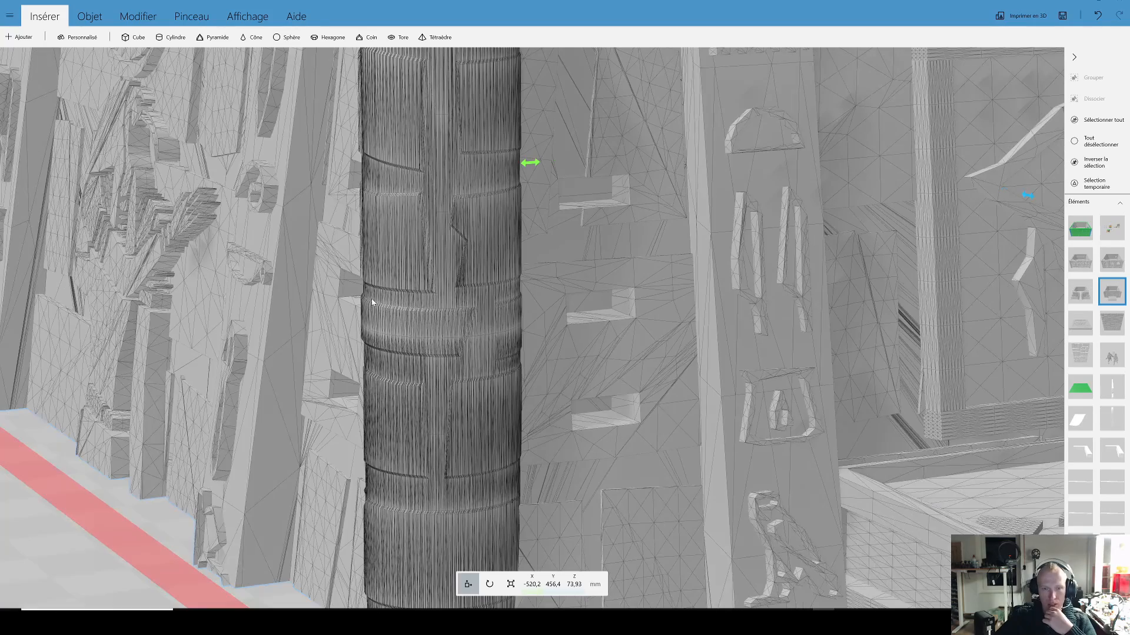
{"action": "scroll", "coordinate": [459, 307], "scroll_direction": "down", "scroll_amount": 5}
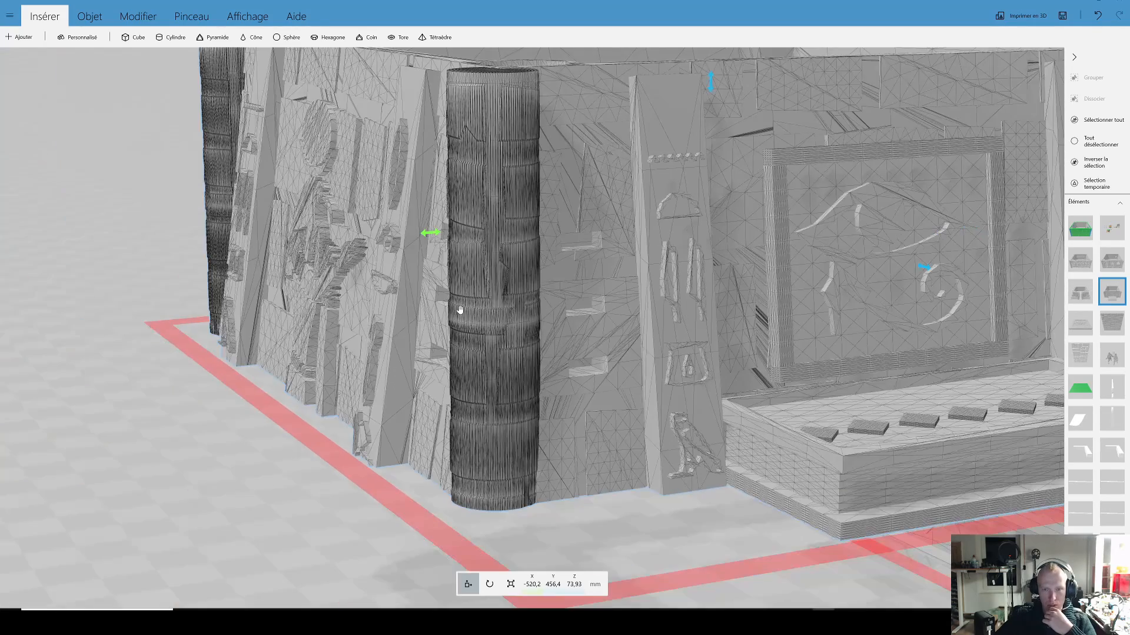
{"action": "left_click_drag", "start_coordinate": [560, 350], "coordinate": [556, 360]}
{"action": "scroll", "coordinate": [237, 303], "scroll_direction": "down", "scroll_amount": 5}
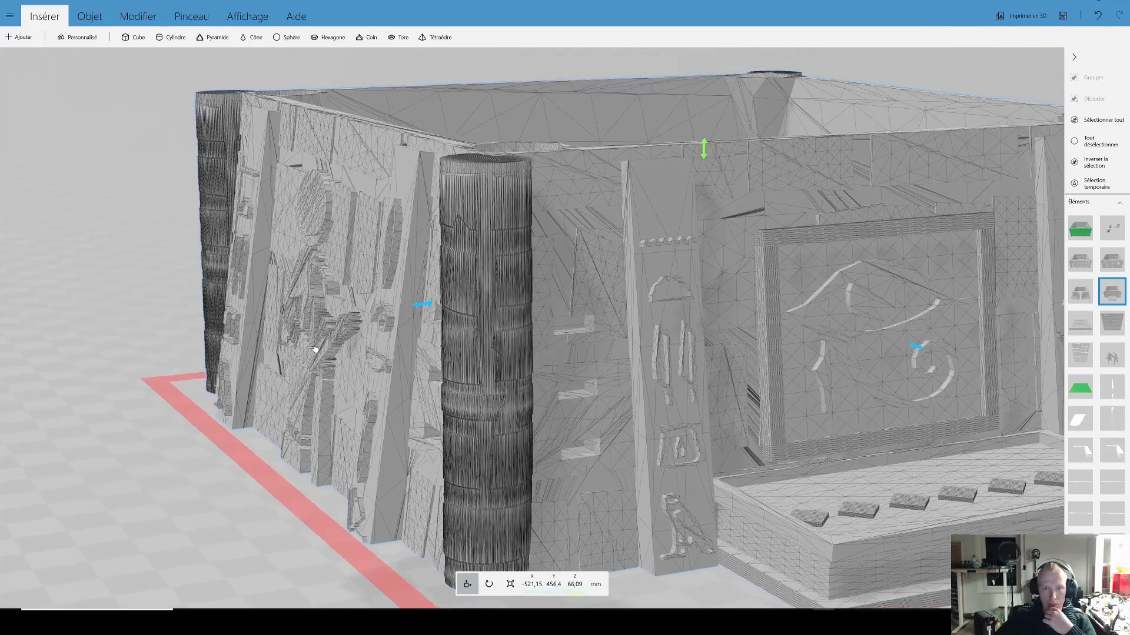
{"action": "scroll", "coordinate": [260, 320], "scroll_direction": "down", "scroll_amount": 4}
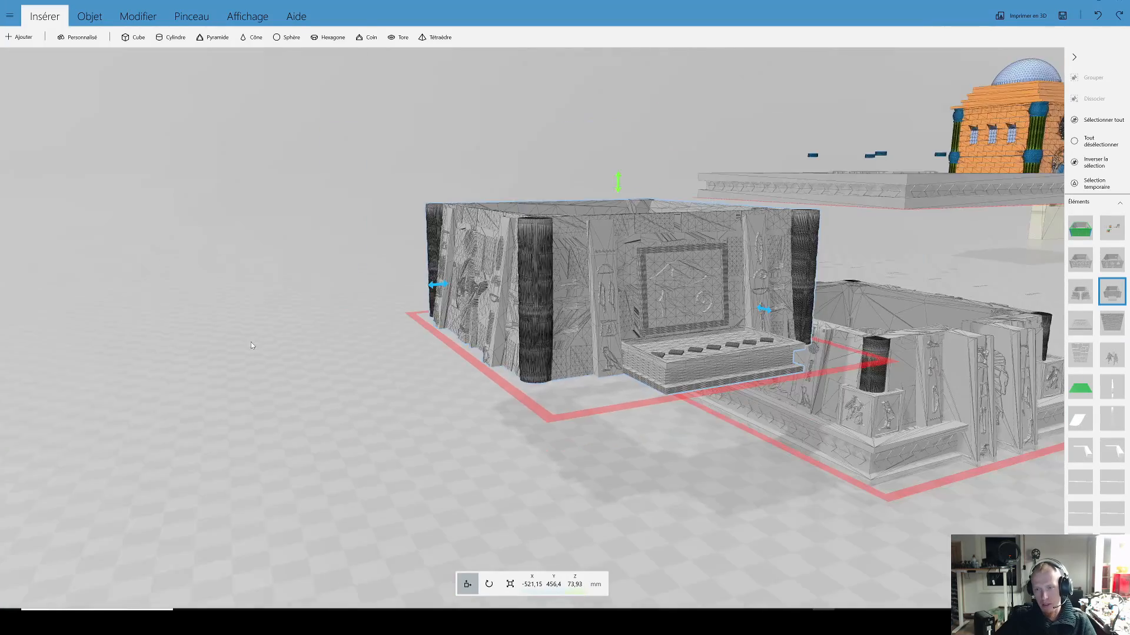
Step: Select the carved roof and move it over the detached upper storey, to about X -516.19 and Y 483.31 mm
{"action": "left_click_drag", "start_coordinate": [251, 341], "coordinate": [562, 320]}
{"action": "right_click_drag", "start_coordinate": [561, 321], "coordinate": [482, 347]}
{"action": "left_click_drag", "start_coordinate": [482, 348], "coordinate": [585, 408]}
{"action": "left_click", "coordinate": [758, 333]}
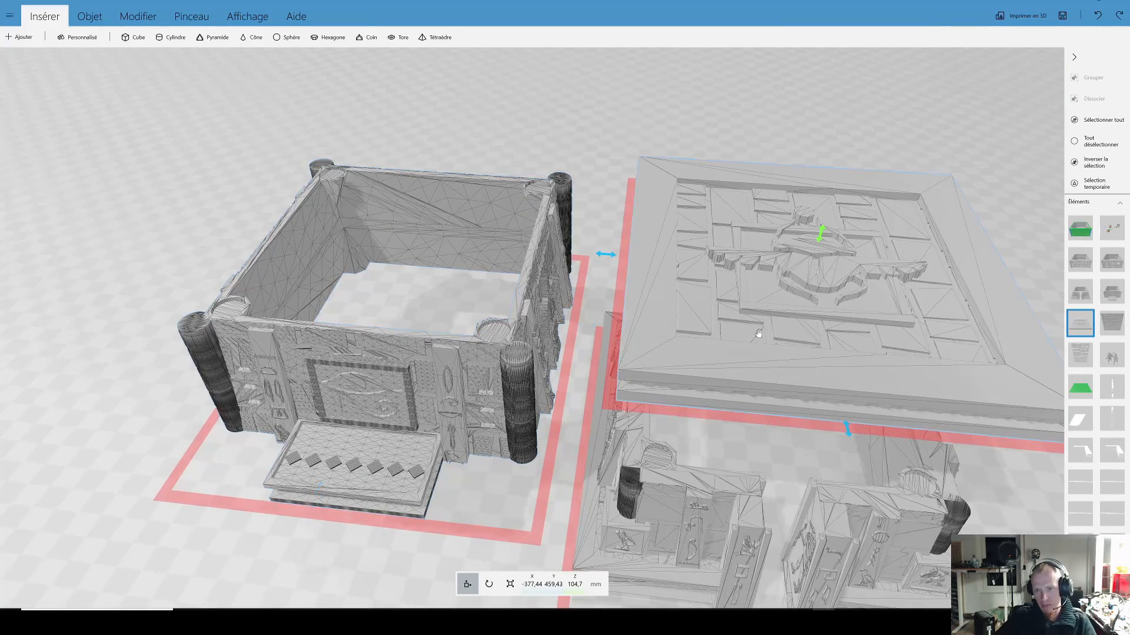
{"action": "left_click_drag", "start_coordinate": [561, 302], "coordinate": [572, 365]}
{"action": "left_click_drag", "start_coordinate": [759, 347], "coordinate": [343, 259]}
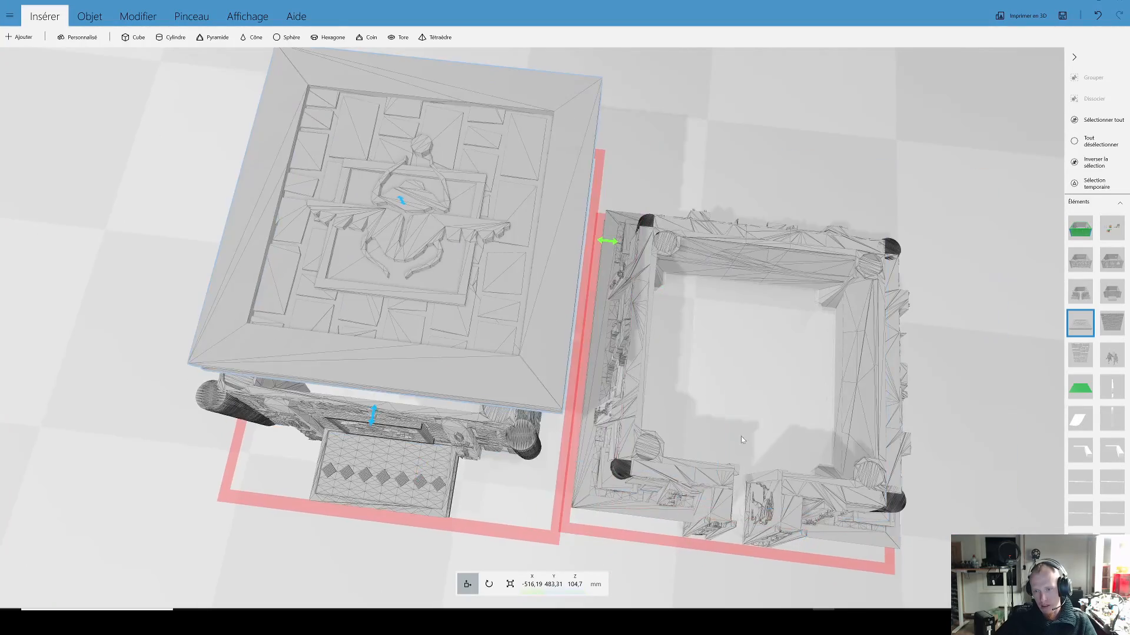
{"action": "right_click_drag", "start_coordinate": [653, 392], "coordinate": [404, 302]}
Step: Select the group containing the domed orange building, its loose parts and the brick facade reference
{"action": "scroll", "coordinate": [403, 302], "scroll_direction": "down", "scroll_amount": 4}
{"action": "left_click_drag", "start_coordinate": [697, 353], "coordinate": [704, 292]}
{"action": "right_click_drag", "start_coordinate": [705, 292], "coordinate": [287, 361]}
{"action": "scroll", "coordinate": [287, 361], "scroll_direction": "down", "scroll_amount": 3}
{"action": "right_click_drag", "start_coordinate": [596, 318], "coordinate": [417, 350]}
{"action": "left_click_drag", "start_coordinate": [580, 356], "coordinate": [606, 305]}
{"action": "right_click_drag", "start_coordinate": [603, 343], "coordinate": [594, 397]}
{"action": "left_click", "coordinate": [425, 434]}
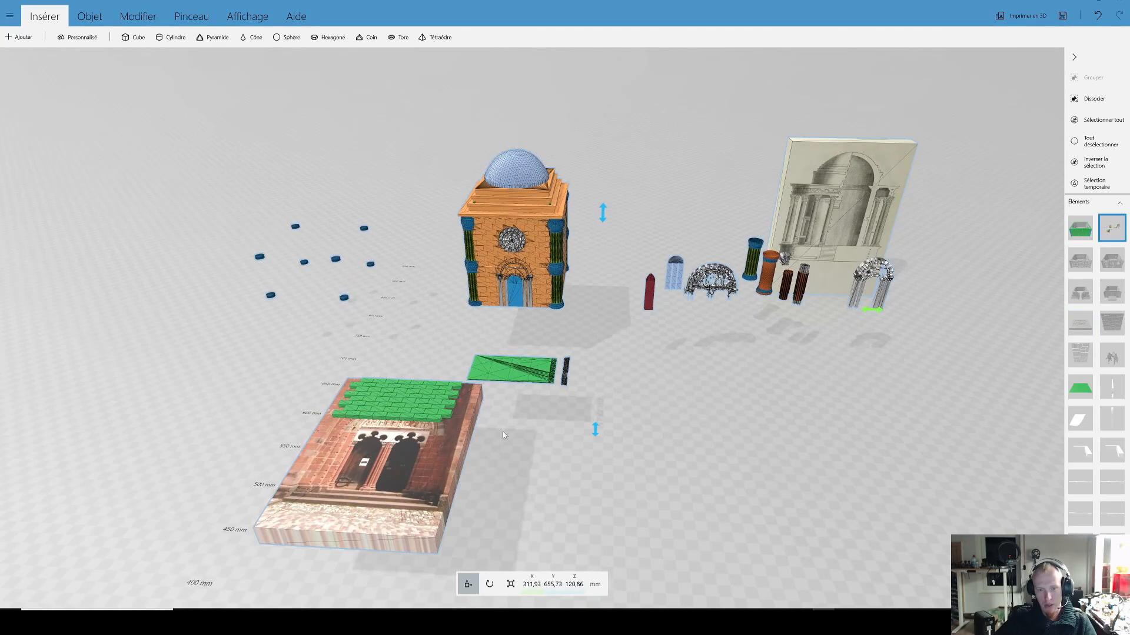
Step: View the domed building, its separate parts and the two reference images from several angles and distances
{"action": "left_click_drag", "start_coordinate": [678, 418], "coordinate": [681, 365]}
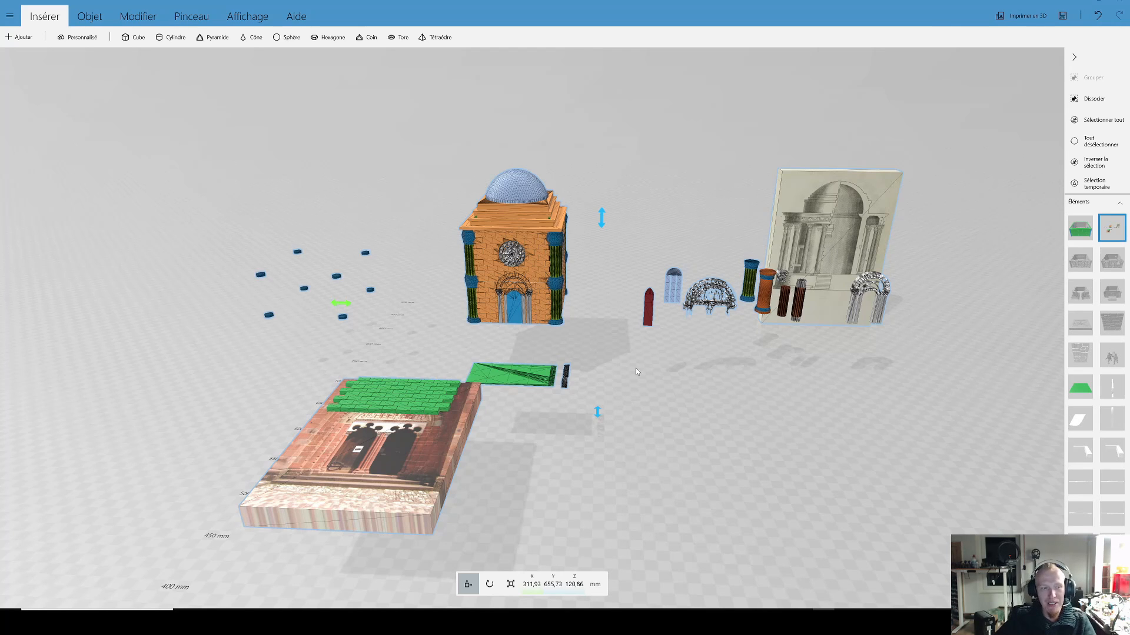
{"action": "right_click_drag", "start_coordinate": [631, 376], "coordinate": [635, 395]}
{"action": "scroll", "coordinate": [530, 433], "scroll_direction": "down", "scroll_amount": 1}
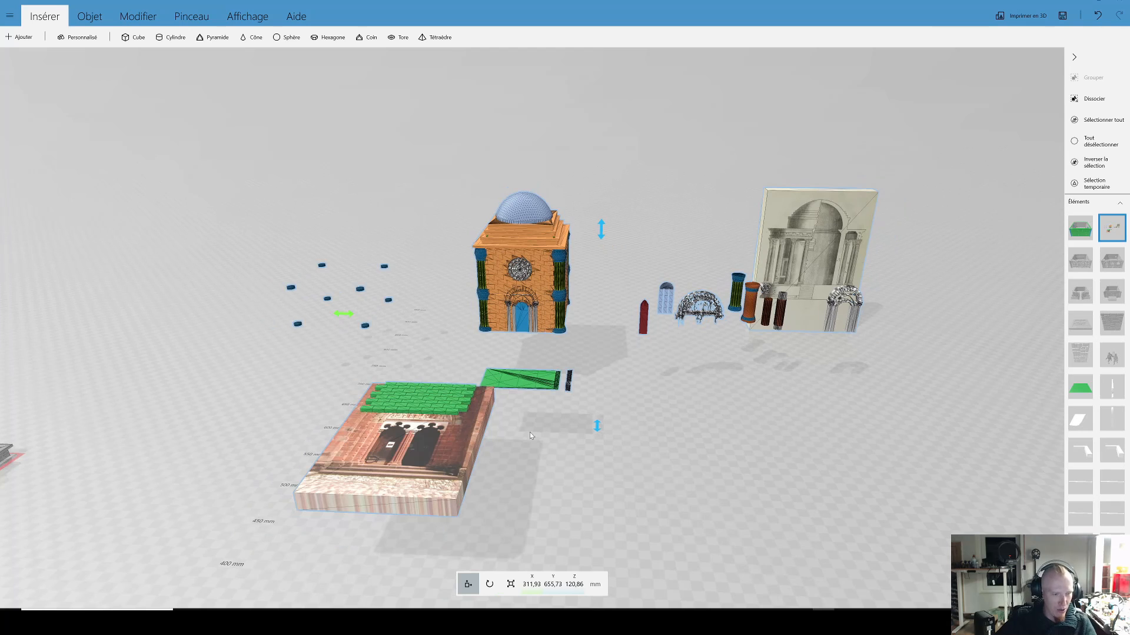
{"action": "right_click_drag", "start_coordinate": [683, 441], "coordinate": [654, 461]}
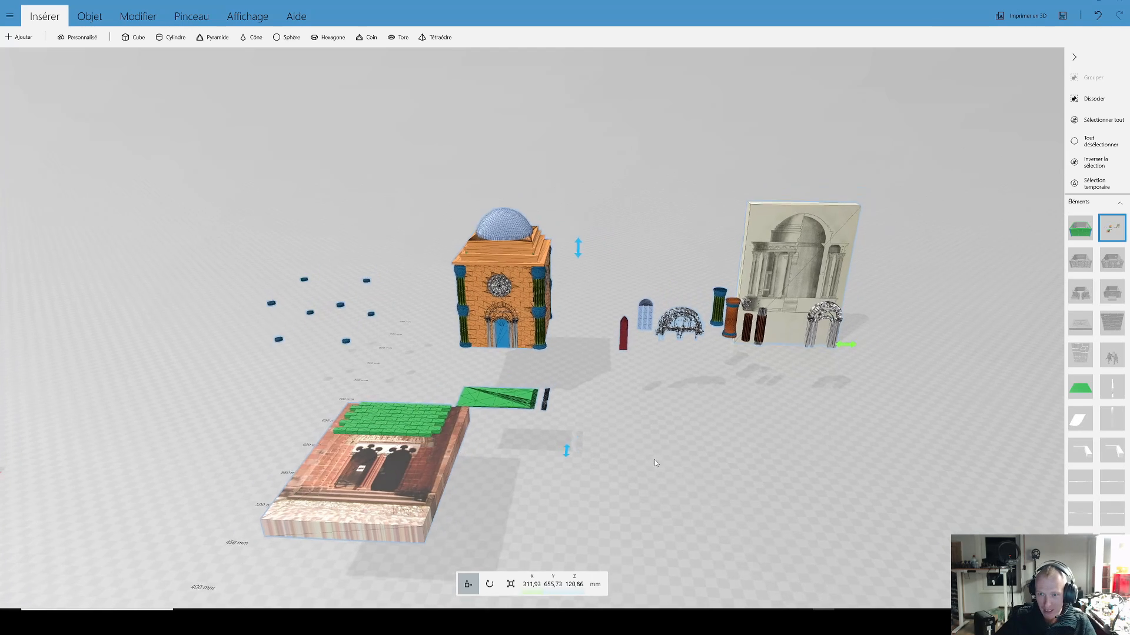
{"action": "scroll", "coordinate": [704, 433], "scroll_direction": "up", "scroll_amount": 3}
{"action": "left_click_drag", "start_coordinate": [703, 432], "coordinate": [652, 437]}
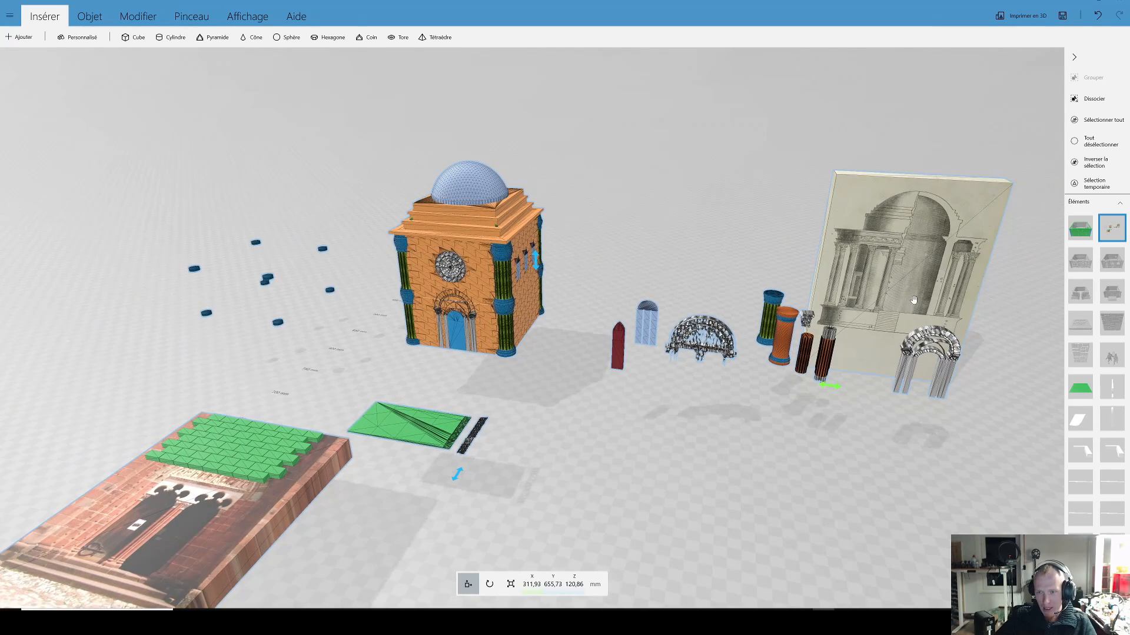
{"action": "left_click_drag", "start_coordinate": [796, 479], "coordinate": [715, 482]}
{"action": "right_click_drag", "start_coordinate": [679, 459], "coordinate": [538, 455]}
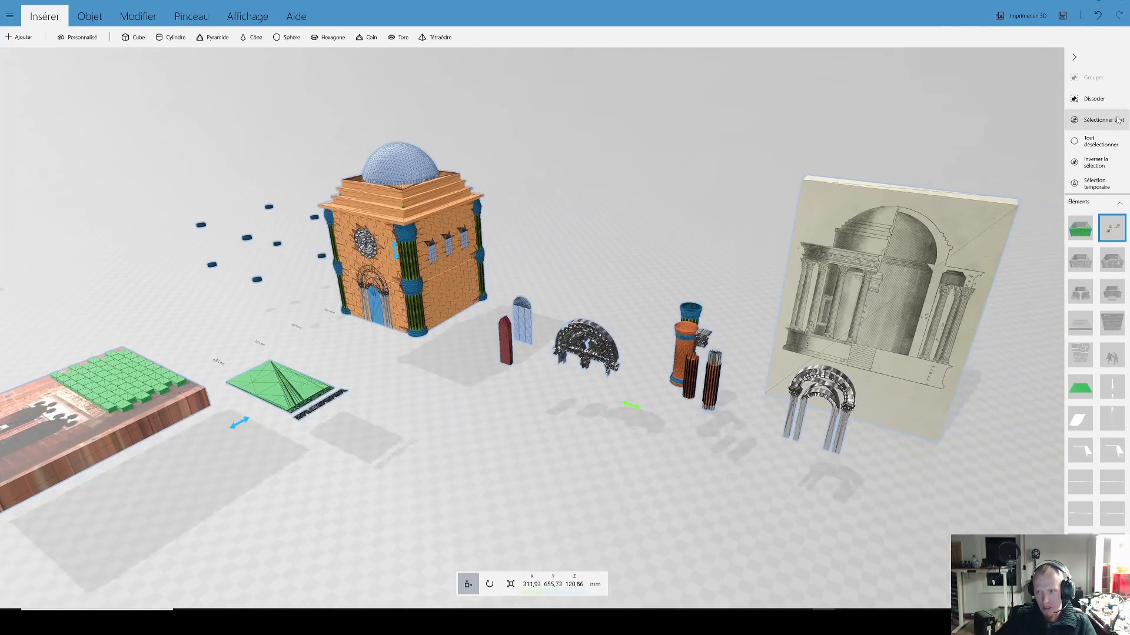
{"action": "scroll", "coordinate": [749, 264], "scroll_direction": "down", "scroll_amount": 6}
{"action": "left_click_drag", "start_coordinate": [751, 265], "coordinate": [807, 300]}
{"action": "scroll", "coordinate": [803, 238], "scroll_direction": "up", "scroll_amount": 5}
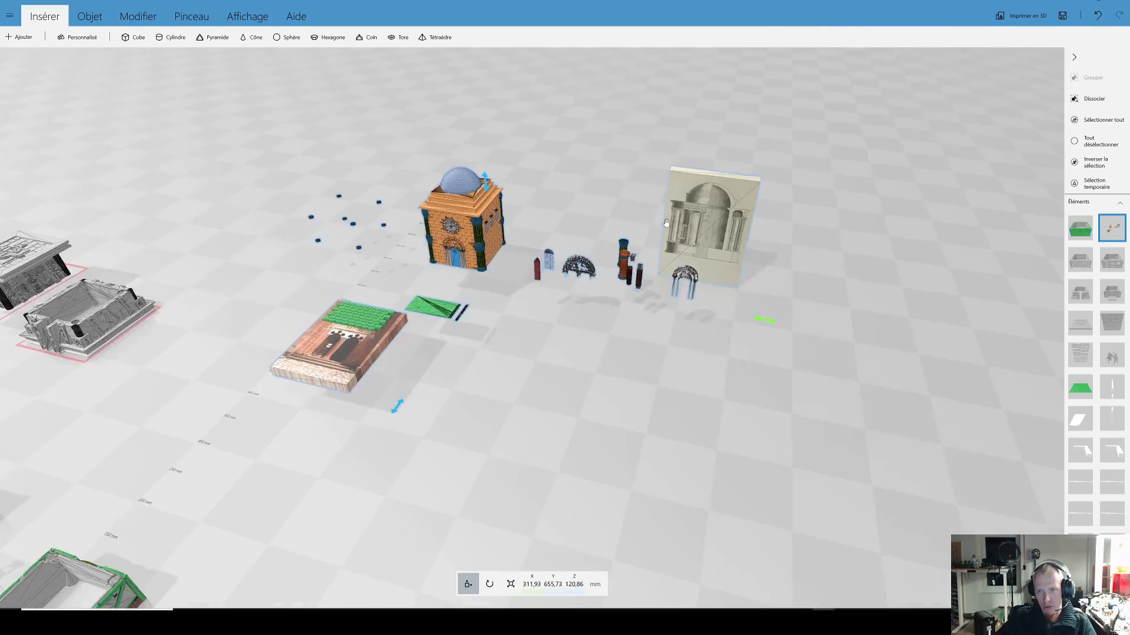
Step: Compare the loose window, arch and column pieces with the domed building and the temple reference drawing
{"action": "right_click_drag", "start_coordinate": [657, 225], "coordinate": [629, 273]}
{"action": "left_click_drag", "start_coordinate": [628, 295], "coordinate": [599, 251]}
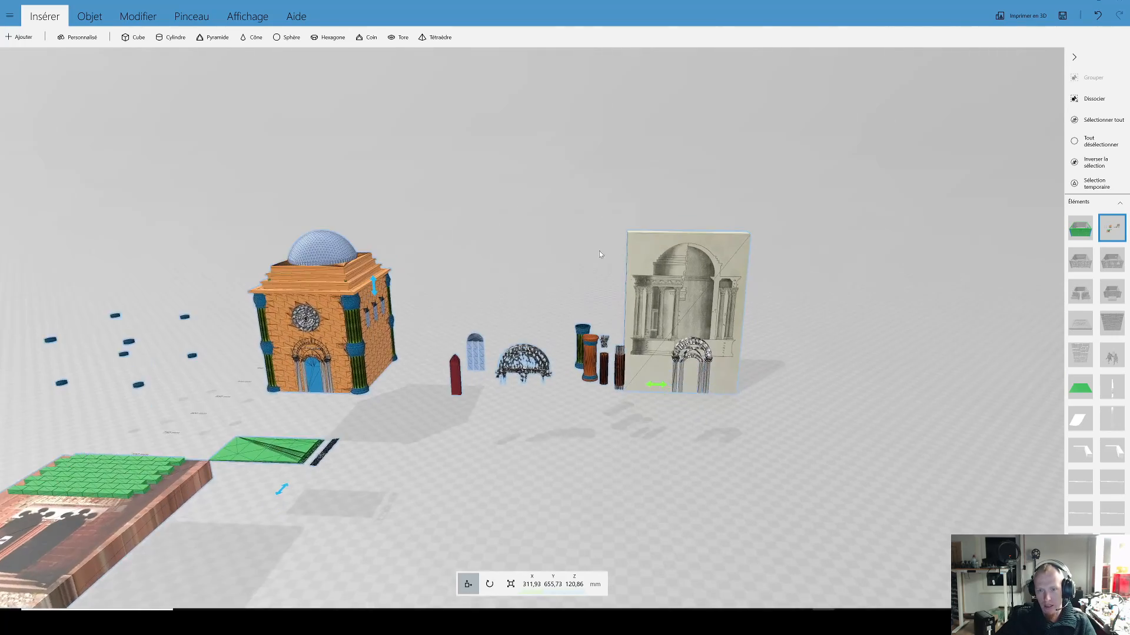
{"action": "right_click_drag", "start_coordinate": [571, 260], "coordinate": [594, 245]}
{"action": "scroll", "coordinate": [565, 259], "scroll_direction": "up", "scroll_amount": 2}
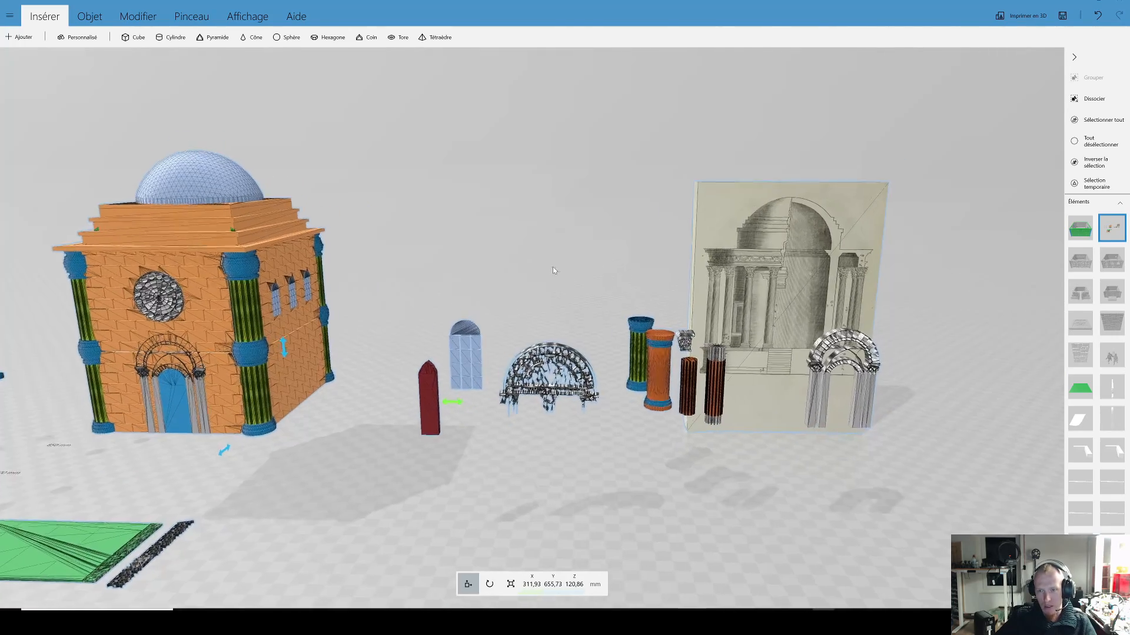
{"action": "scroll", "coordinate": [529, 256], "scroll_direction": "up", "scroll_amount": 2}
{"action": "scroll", "coordinate": [522, 259], "scroll_direction": "up", "scroll_amount": 2}
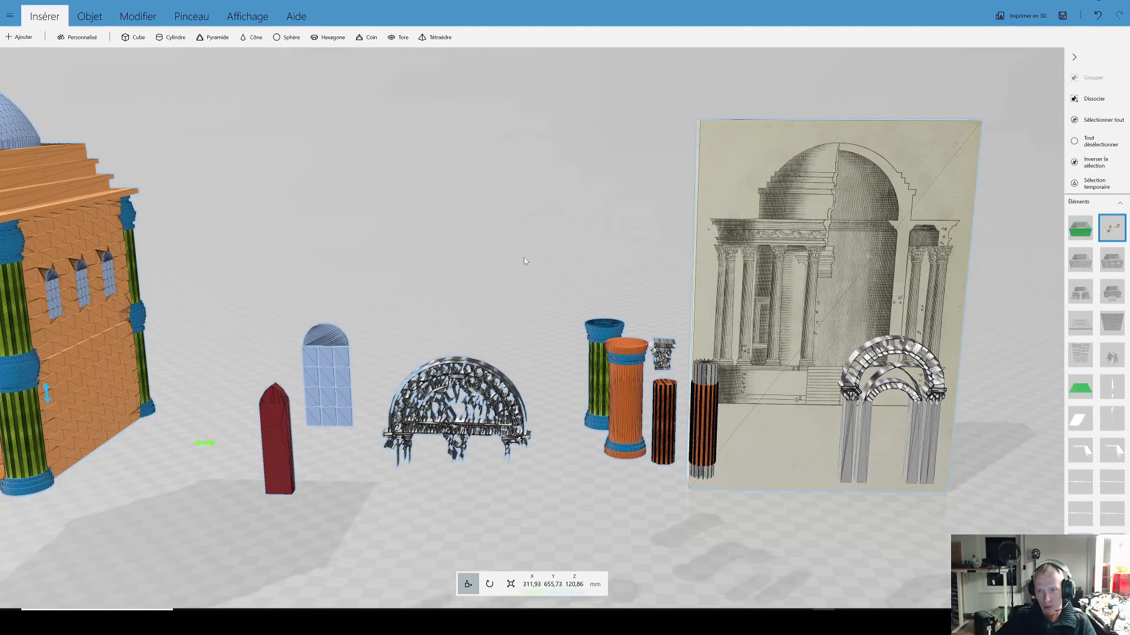
{"action": "scroll", "coordinate": [523, 258], "scroll_direction": "down", "scroll_amount": 2}
{"action": "right_click_drag", "start_coordinate": [491, 275], "coordinate": [676, 270]}
{"action": "scroll", "coordinate": [673, 269], "scroll_direction": "down", "scroll_amount": 2}
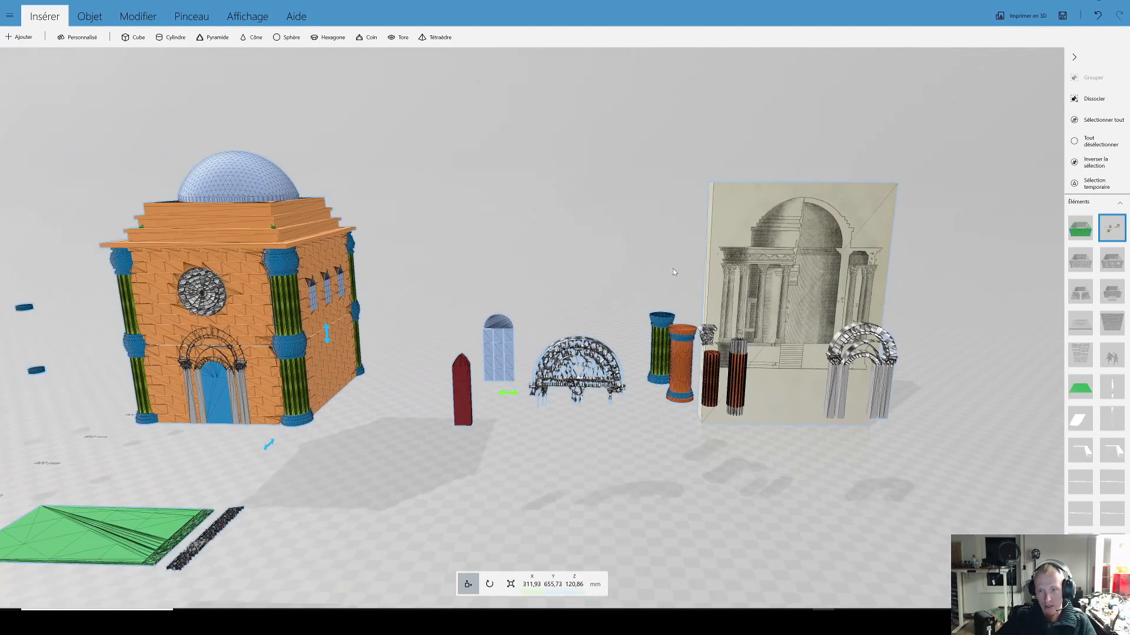
{"action": "scroll", "coordinate": [612, 266], "scroll_direction": "down", "scroll_amount": 3}
{"action": "left_click_drag", "start_coordinate": [539, 289], "coordinate": [543, 275]}
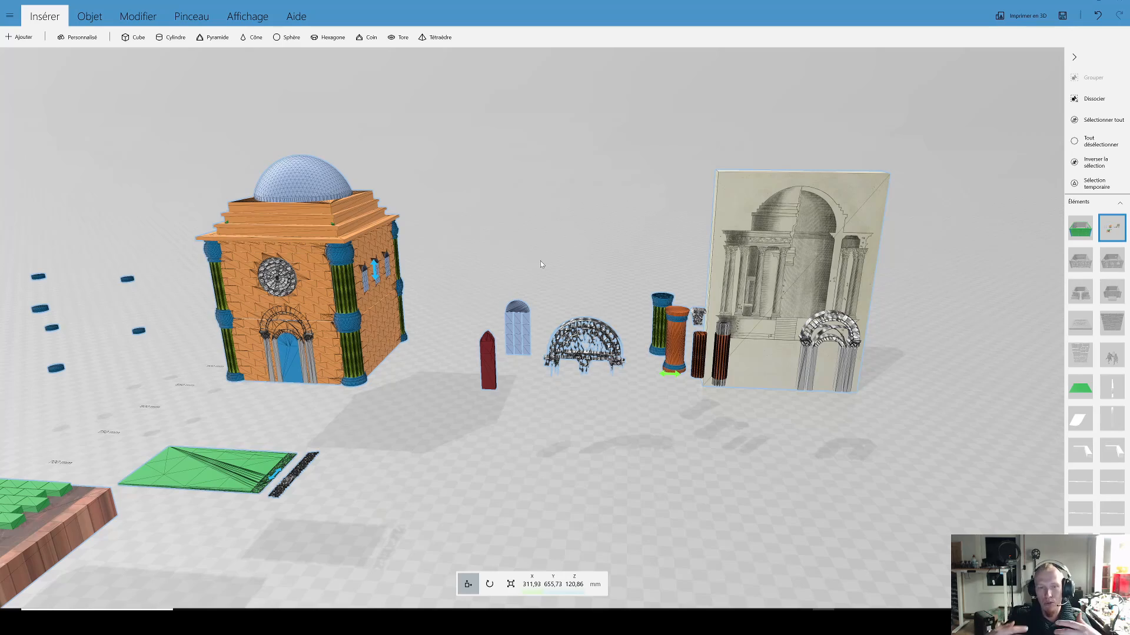
{"action": "right_click_drag", "start_coordinate": [537, 262], "coordinate": [662, 242]}
{"action": "scroll", "coordinate": [598, 296], "scroll_direction": "up", "scroll_amount": 1}
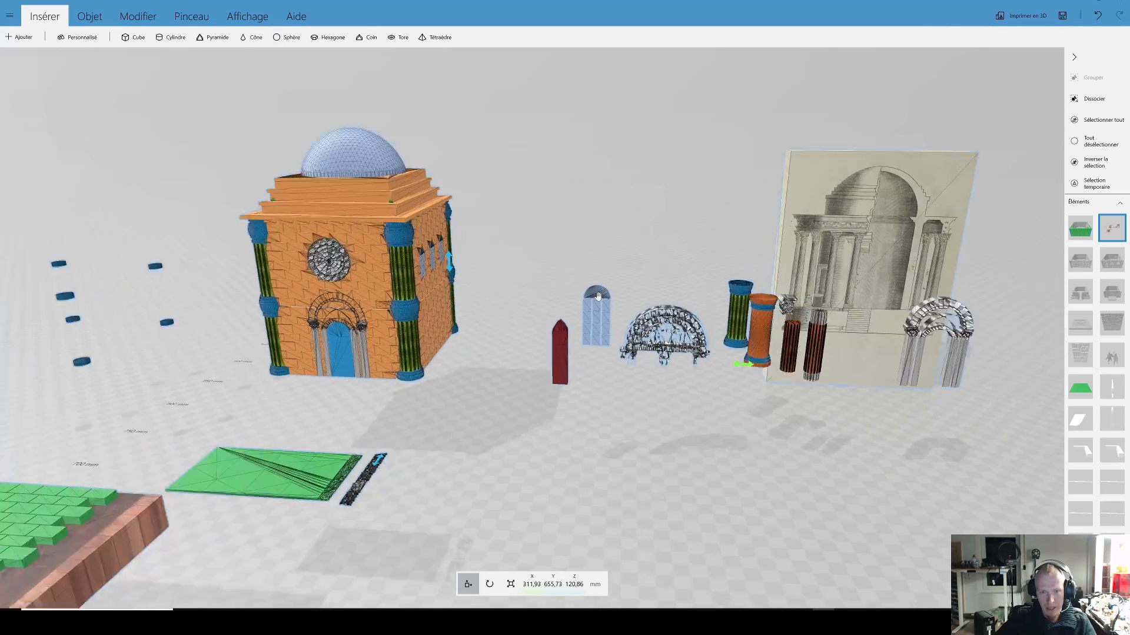
Step: Examine the green brick courses laid over the church portal photo and the flat green panel beside it from above
{"action": "scroll", "coordinate": [598, 296], "scroll_direction": "up", "scroll_amount": 2}
{"action": "scroll", "coordinate": [597, 296], "scroll_direction": "down", "scroll_amount": 1}
{"action": "right_click_drag", "start_coordinate": [579, 318], "coordinate": [829, 234]}
{"action": "scroll", "coordinate": [828, 234], "scroll_direction": "down", "scroll_amount": 2}
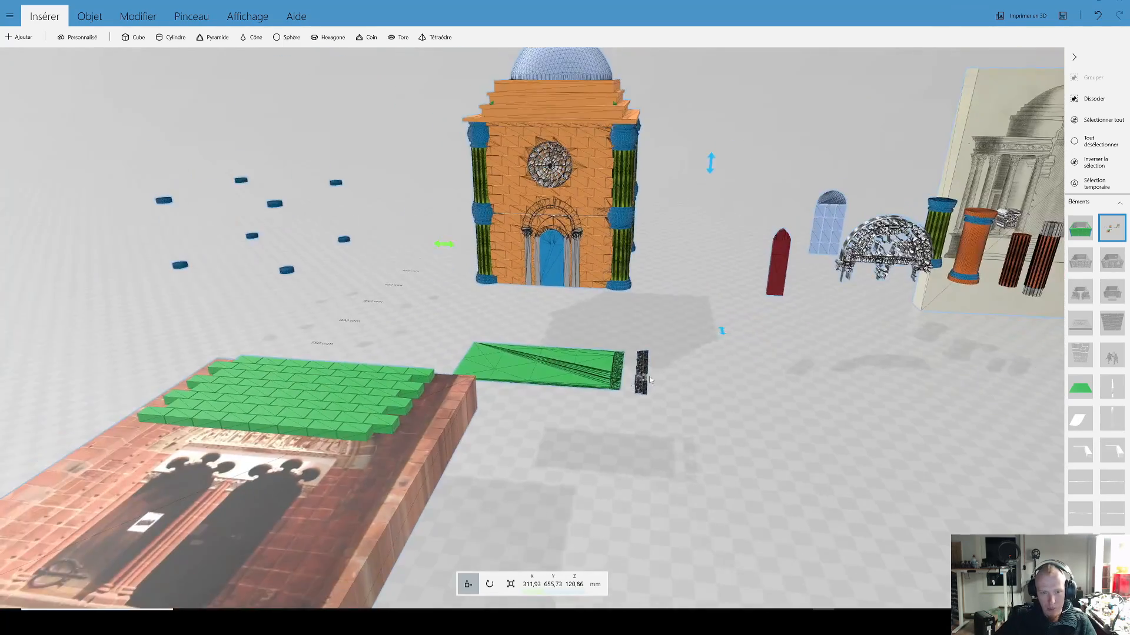
{"action": "right_click_drag", "start_coordinate": [649, 380], "coordinate": [968, 176]}
{"action": "left_click_drag", "start_coordinate": [964, 182], "coordinate": [856, 383]}
{"action": "right_click_drag", "start_coordinate": [856, 382], "coordinate": [872, 284]}
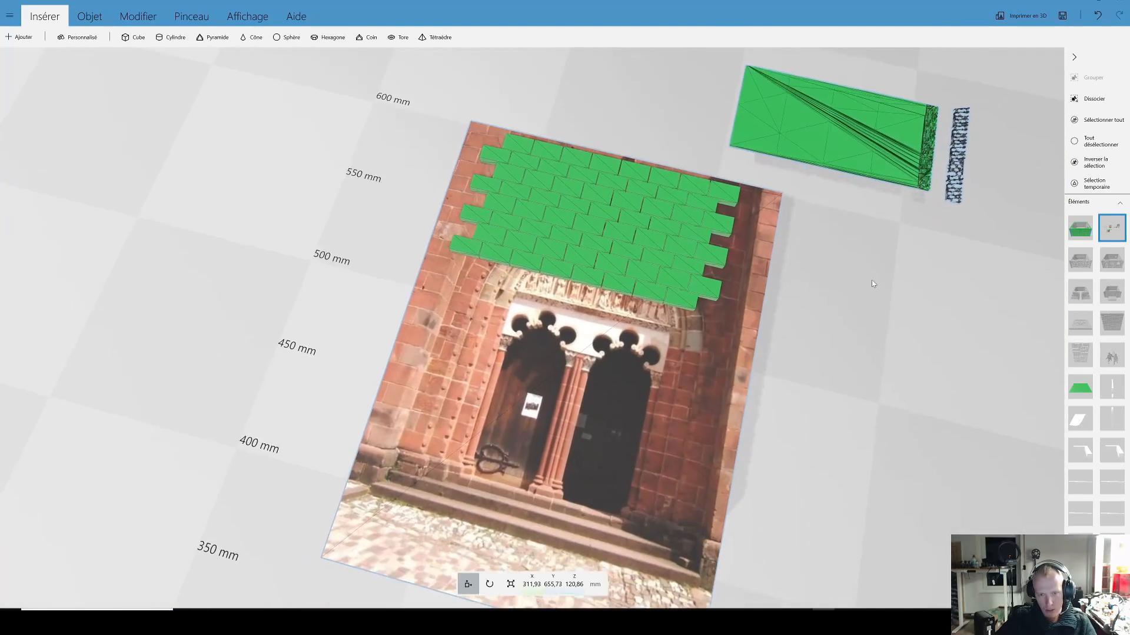
{"action": "scroll", "coordinate": [867, 320], "scroll_direction": "up", "scroll_amount": 2}
{"action": "scroll", "coordinate": [869, 315], "scroll_direction": "up", "scroll_amount": 1}
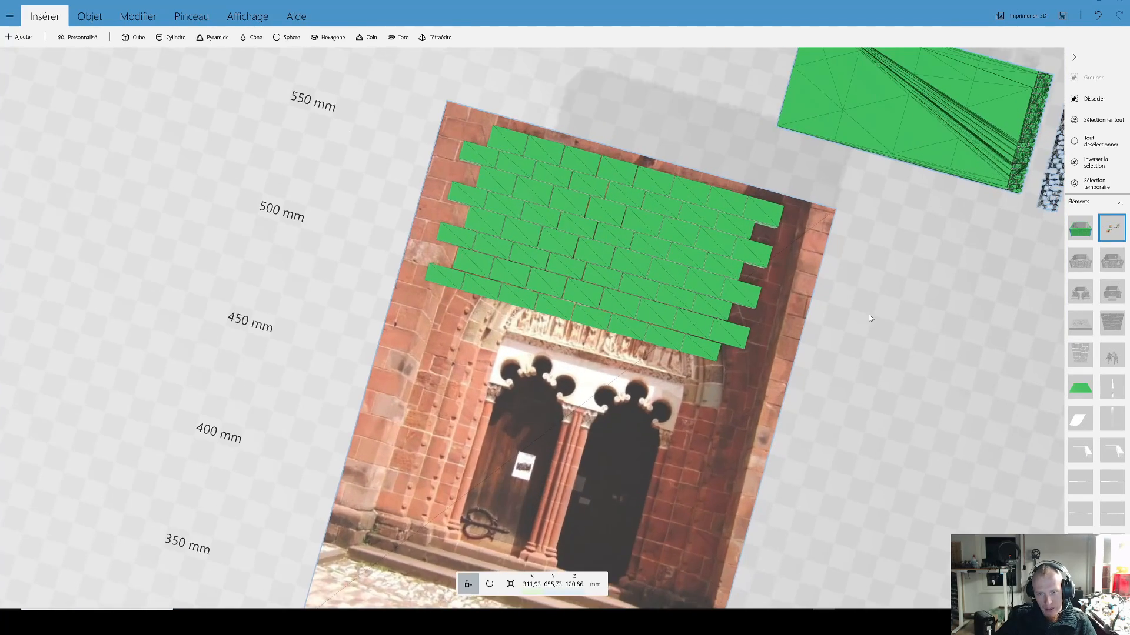
{"action": "scroll", "coordinate": [868, 314], "scroll_direction": "up", "scroll_amount": 1}
{"action": "scroll", "coordinate": [881, 321], "scroll_direction": "up", "scroll_amount": 1}
{"action": "mouse_move", "coordinate": [867, 323]}
{"action": "left_mouse_down"}
{"action": "mouse_move", "coordinate": [851, 323]}
{"action": "mouse_move", "coordinate": [898, 299]}
{"action": "mouse_move", "coordinate": [882, 310]}
{"action": "left_mouse_up"}
{"action": "scroll", "coordinate": [839, 288], "scroll_direction": "down", "scroll_amount": 2}
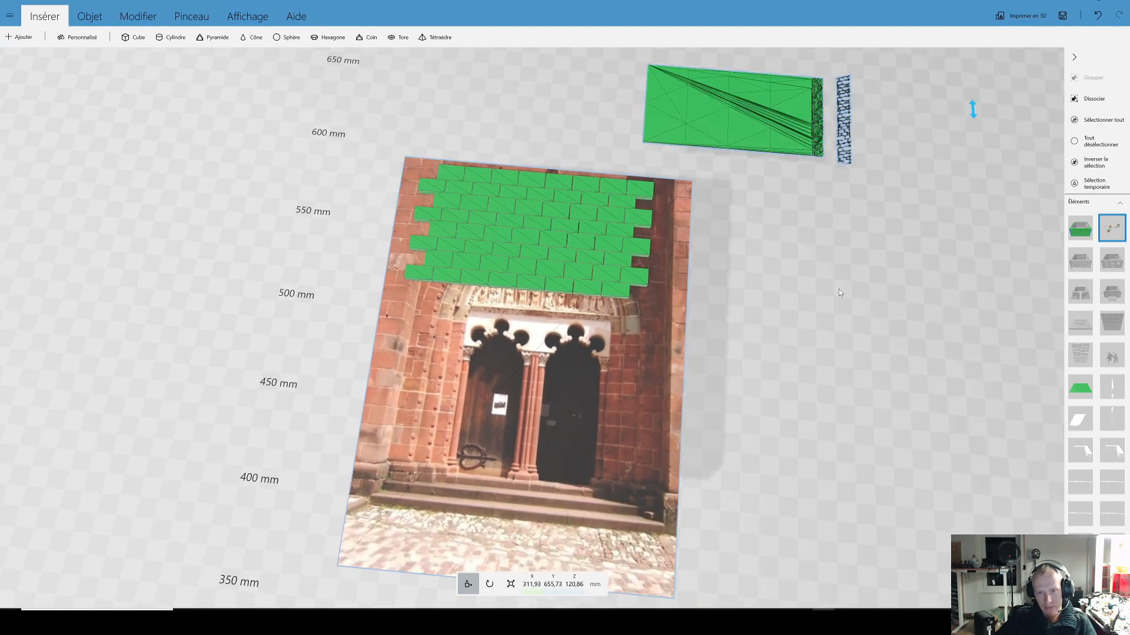
{"action": "scroll", "coordinate": [800, 302], "scroll_direction": "down", "scroll_amount": 5}
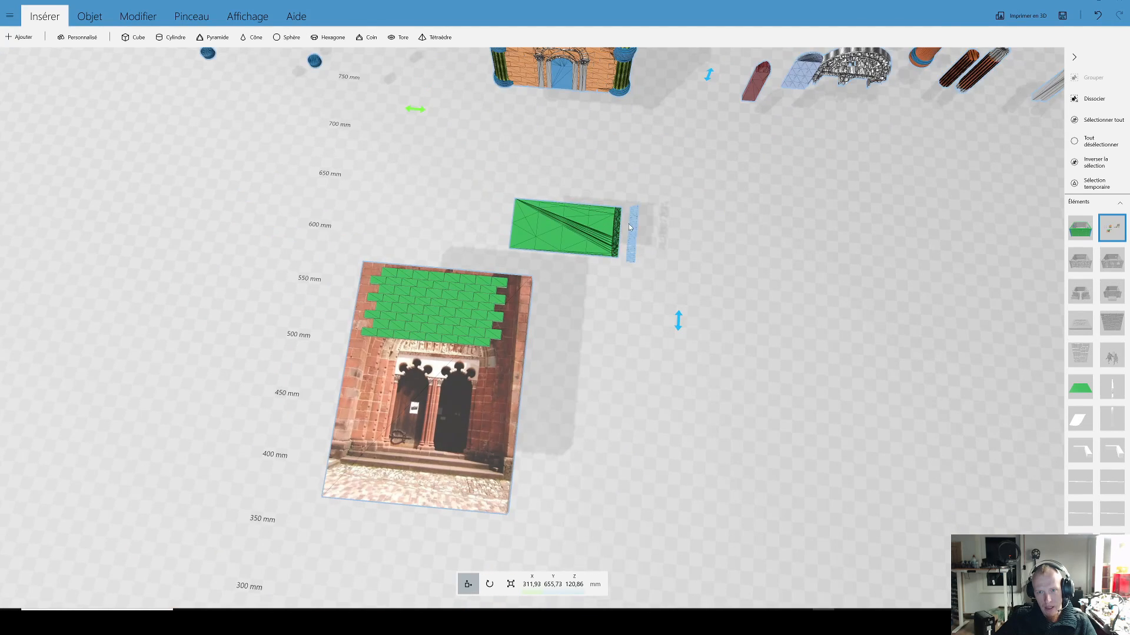
{"action": "left_click_drag", "start_coordinate": [584, 343], "coordinate": [649, 293]}
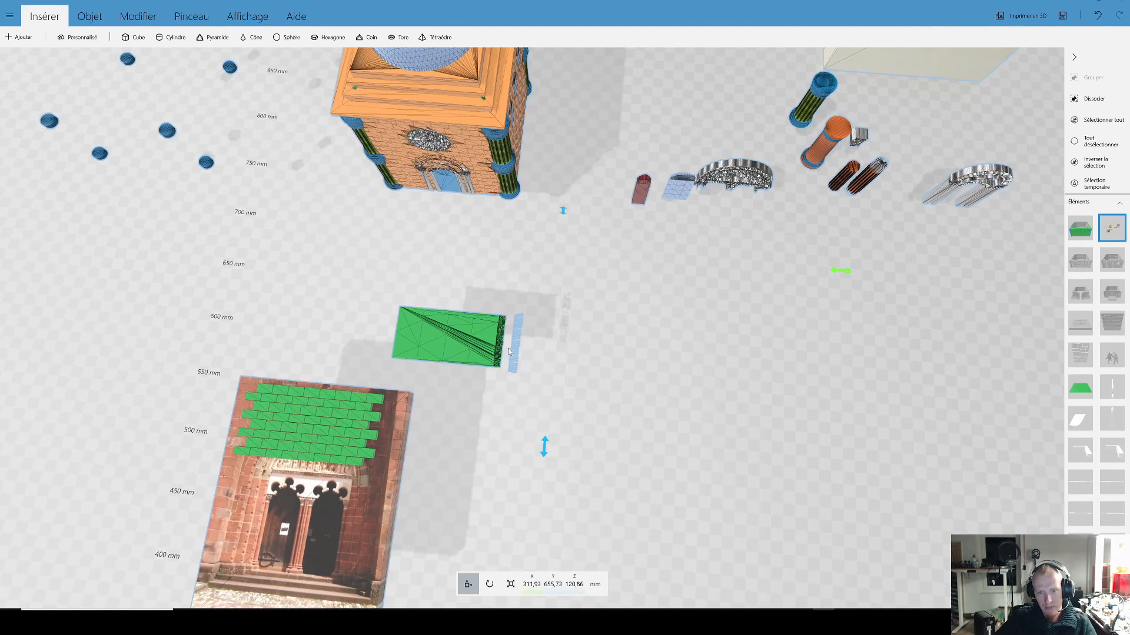
Step: Compare the joints of the green brick courses close up with the stonework in the church portal photo
{"action": "scroll", "coordinate": [589, 326], "scroll_direction": "up", "scroll_amount": 3}
{"action": "left_click_drag", "start_coordinate": [591, 335], "coordinate": [588, 338]}
{"action": "right_click_drag", "start_coordinate": [587, 338], "coordinate": [772, 257]}
{"action": "scroll", "coordinate": [680, 270], "scroll_direction": "up", "scroll_amount": 4}
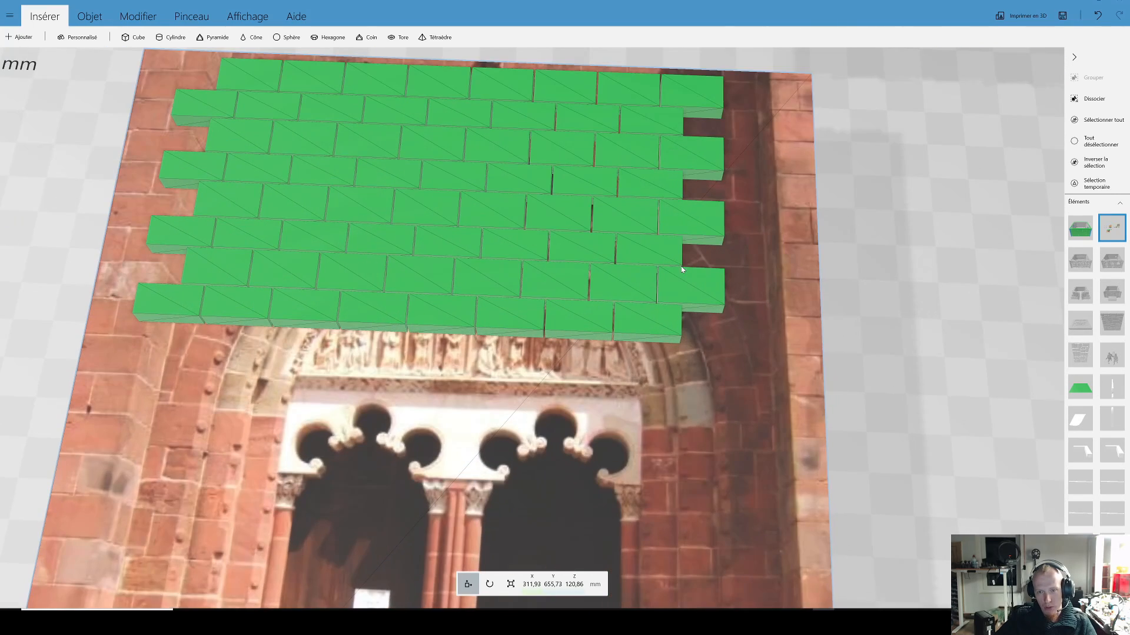
{"action": "scroll", "coordinate": [697, 295], "scroll_direction": "down", "scroll_amount": 3}
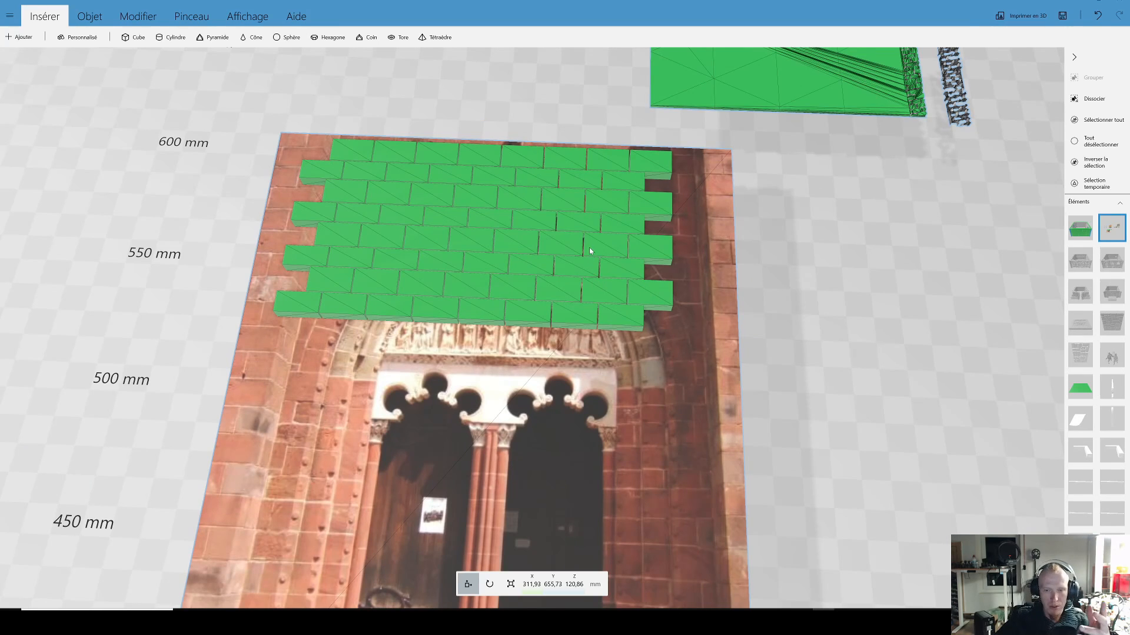
{"action": "middle_click_drag", "start_coordinate": [770, 301], "coordinate": [757, 341]}
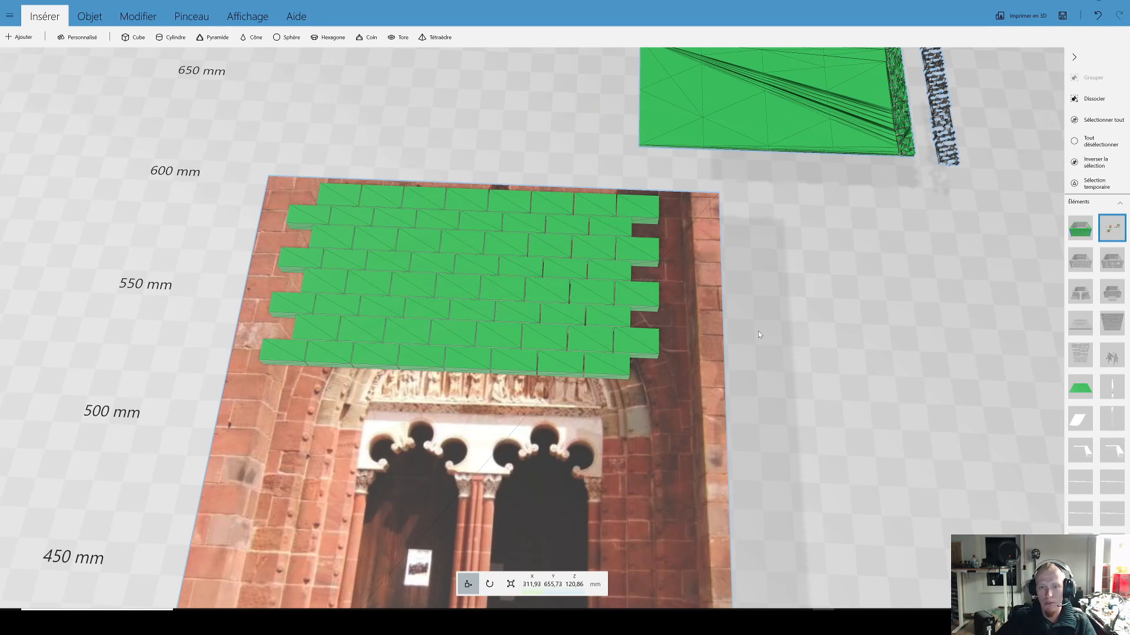
{"action": "scroll", "coordinate": [573, 282], "scroll_direction": "up", "scroll_amount": 3}
{"action": "scroll", "coordinate": [572, 283], "scroll_direction": "down", "scroll_amount": 8}
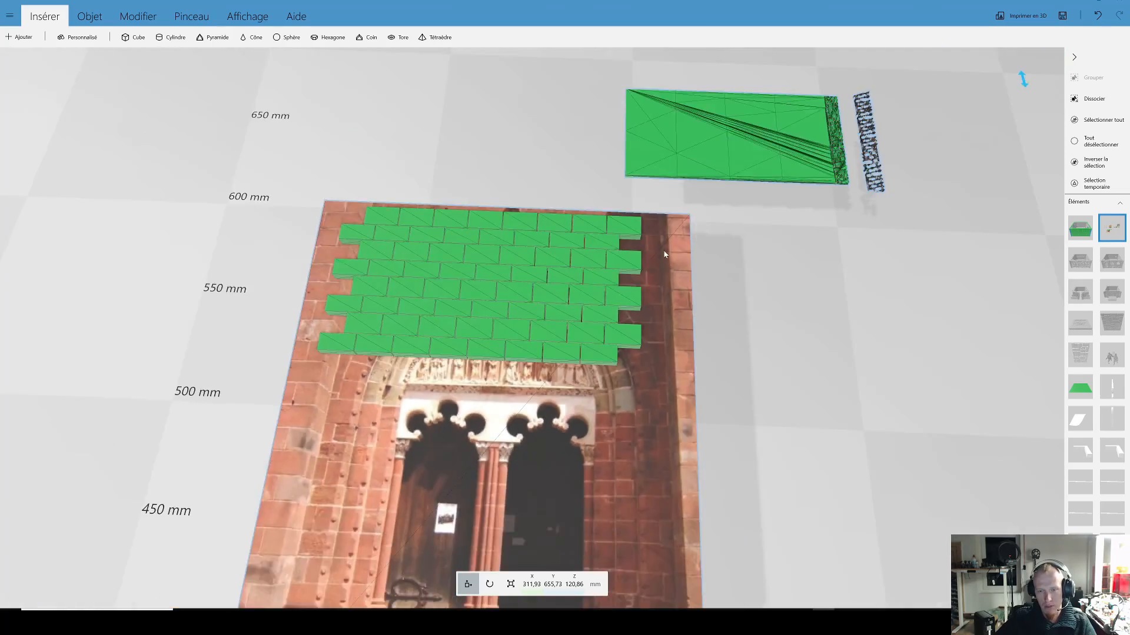
Step: Inspect the domed building's brick relief around its rose window, doorway, corner columns and side wall
{"action": "left_click_drag", "start_coordinate": [735, 310], "coordinate": [652, 323]}
{"action": "scroll", "coordinate": [647, 368], "scroll_direction": "up", "scroll_amount": 4}
{"action": "left_click_drag", "start_coordinate": [650, 371], "coordinate": [623, 363]}
{"action": "right_click_drag", "start_coordinate": [623, 362], "coordinate": [850, 304]}
{"action": "left_click_drag", "start_coordinate": [677, 310], "coordinate": [660, 290]}
{"action": "right_click_drag", "start_coordinate": [610, 340], "coordinate": [609, 510]}
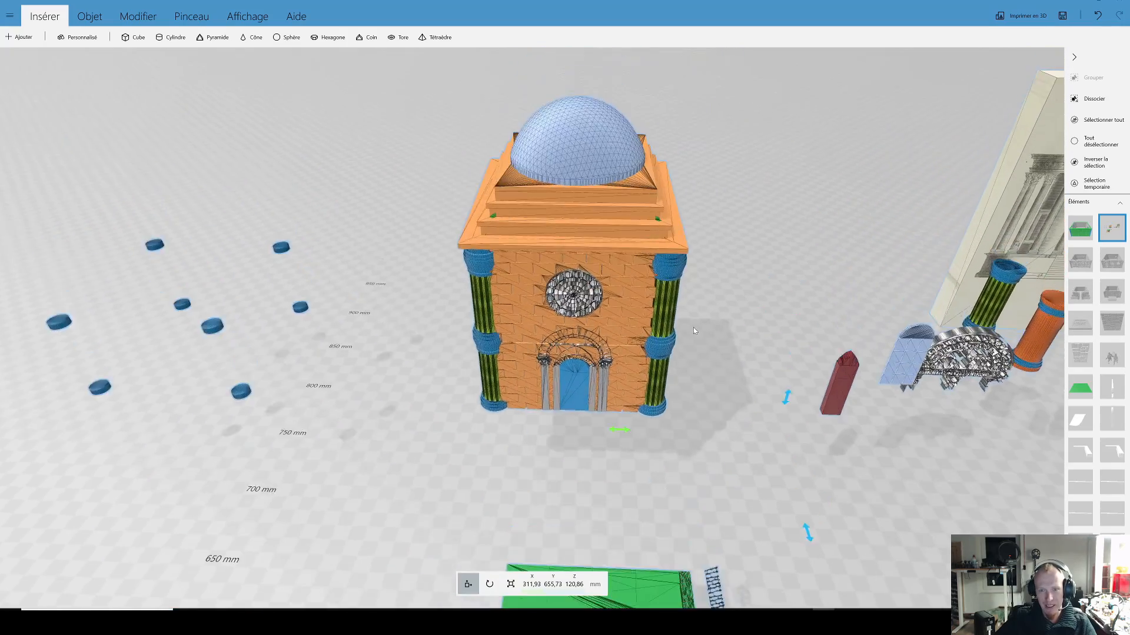
{"action": "scroll", "coordinate": [697, 323], "scroll_direction": "up", "scroll_amount": 5}
{"action": "scroll", "coordinate": [702, 362], "scroll_direction": "down", "scroll_amount": 10}
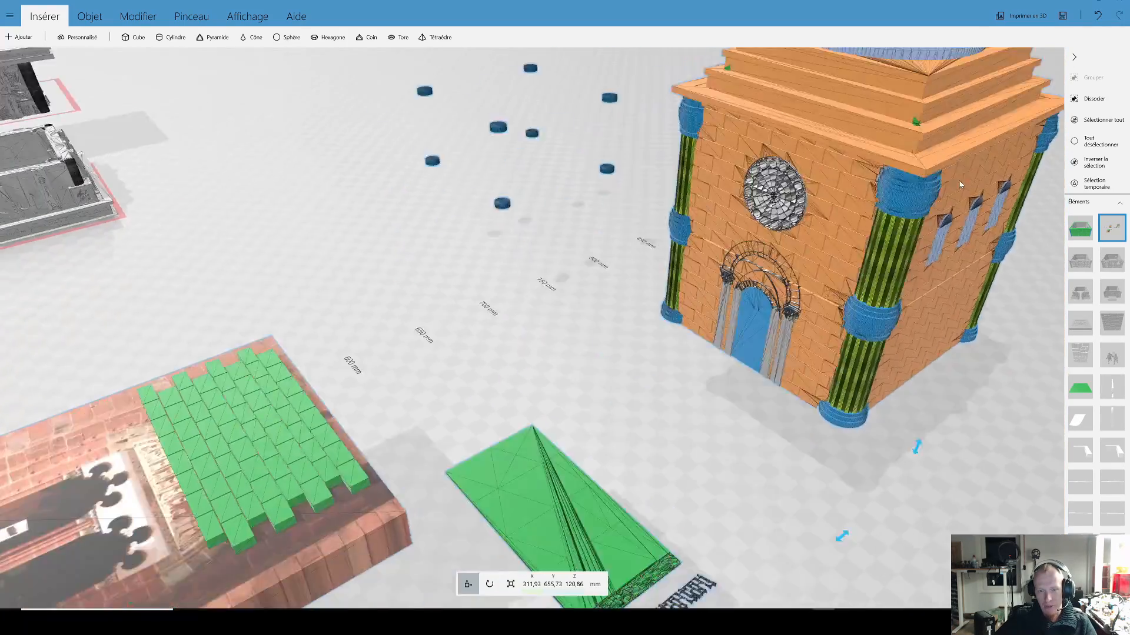
{"action": "right_click_drag", "start_coordinate": [960, 185], "coordinate": [1009, 171]}
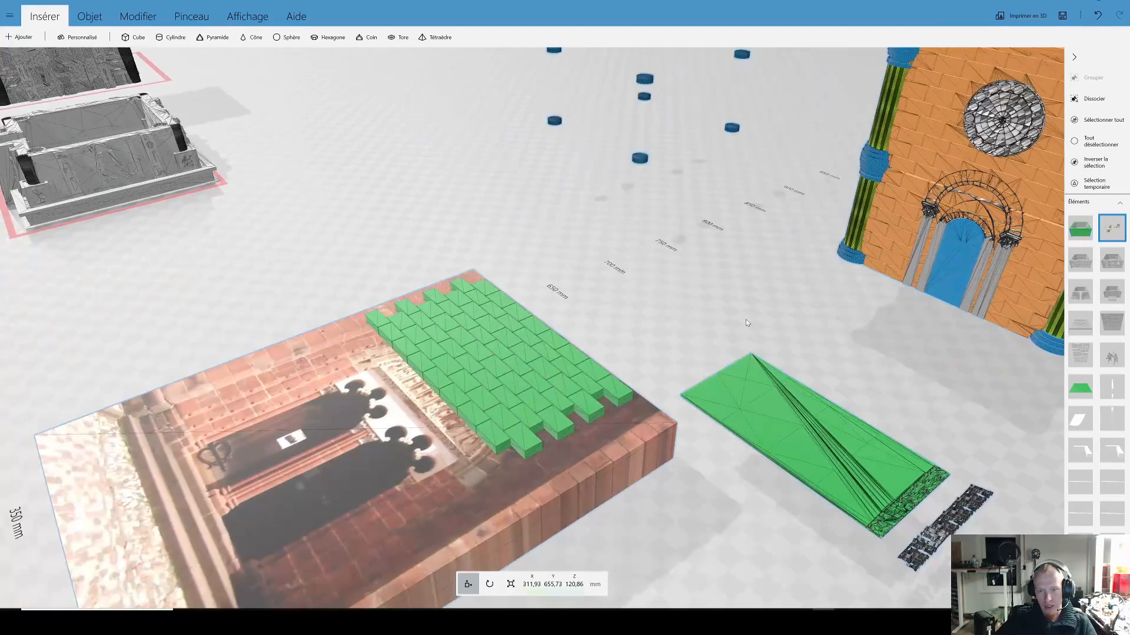
{"action": "scroll", "coordinate": [746, 321], "scroll_direction": "down", "scroll_amount": 3}
{"action": "right_click_drag", "start_coordinate": [1032, 308], "coordinate": [795, 315]}
{"action": "scroll", "coordinate": [795, 316], "scroll_direction": "up", "scroll_amount": 5}
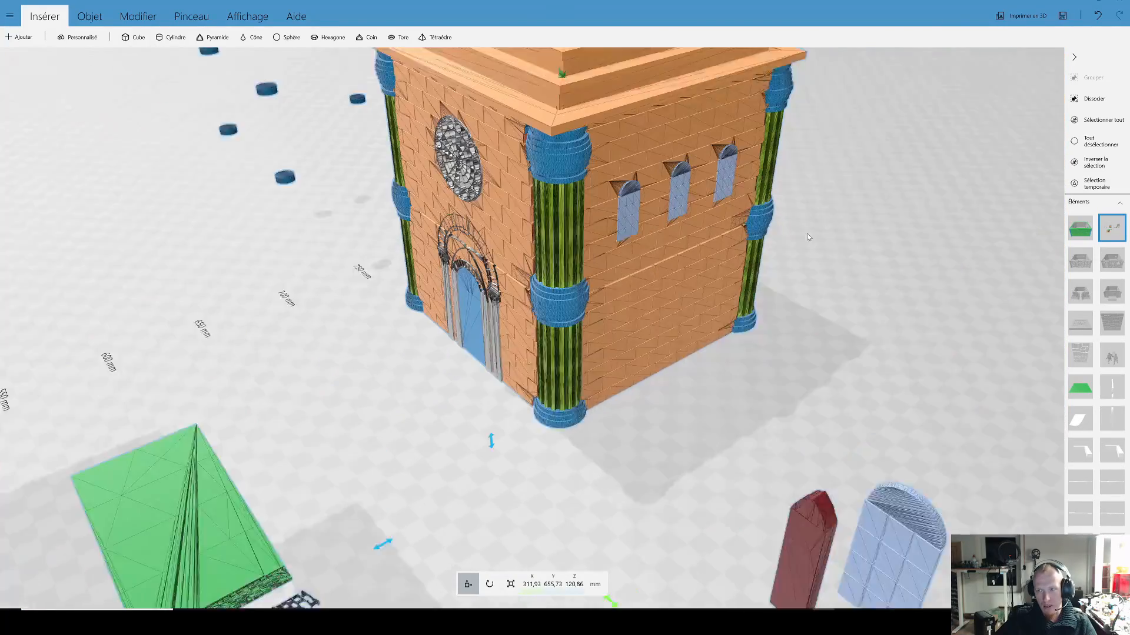
{"action": "scroll", "coordinate": [817, 310], "scroll_direction": "down", "scroll_amount": 5}
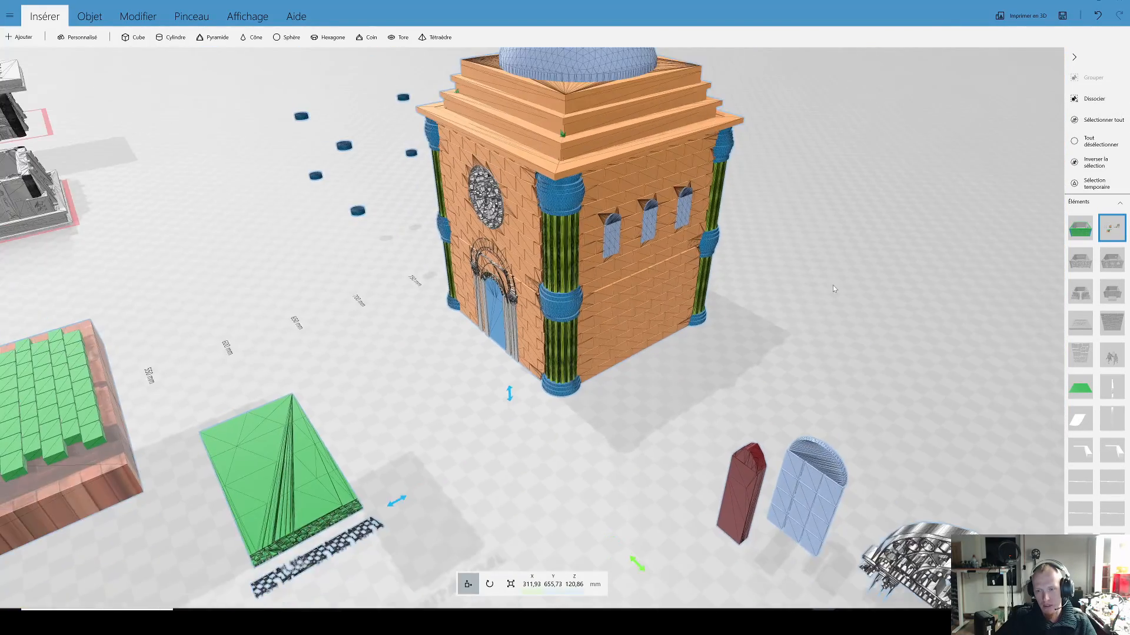
{"action": "scroll", "coordinate": [816, 310], "scroll_direction": "up", "scroll_amount": 5}
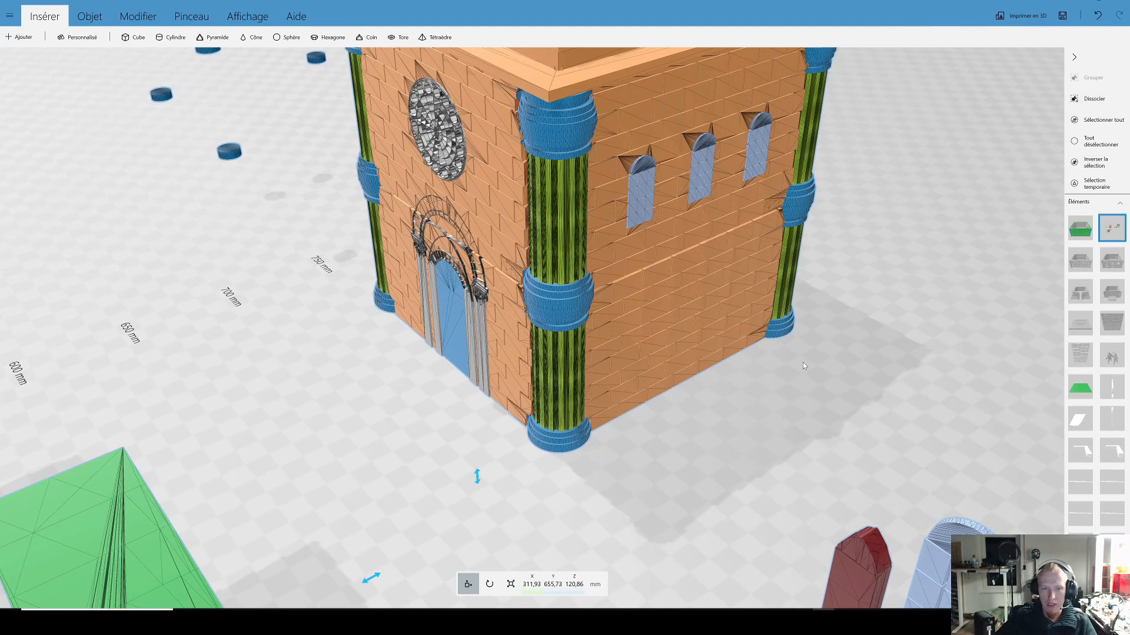
Step: Ungroup the domed building's set and select a single brick on the side wall for scaling
{"action": "scroll", "coordinate": [802, 360], "scroll_direction": "down", "scroll_amount": 3}
{"action": "right_click_drag", "start_coordinate": [802, 360], "coordinate": [768, 378]}
{"action": "scroll", "coordinate": [768, 374], "scroll_direction": "up", "scroll_amount": 10}
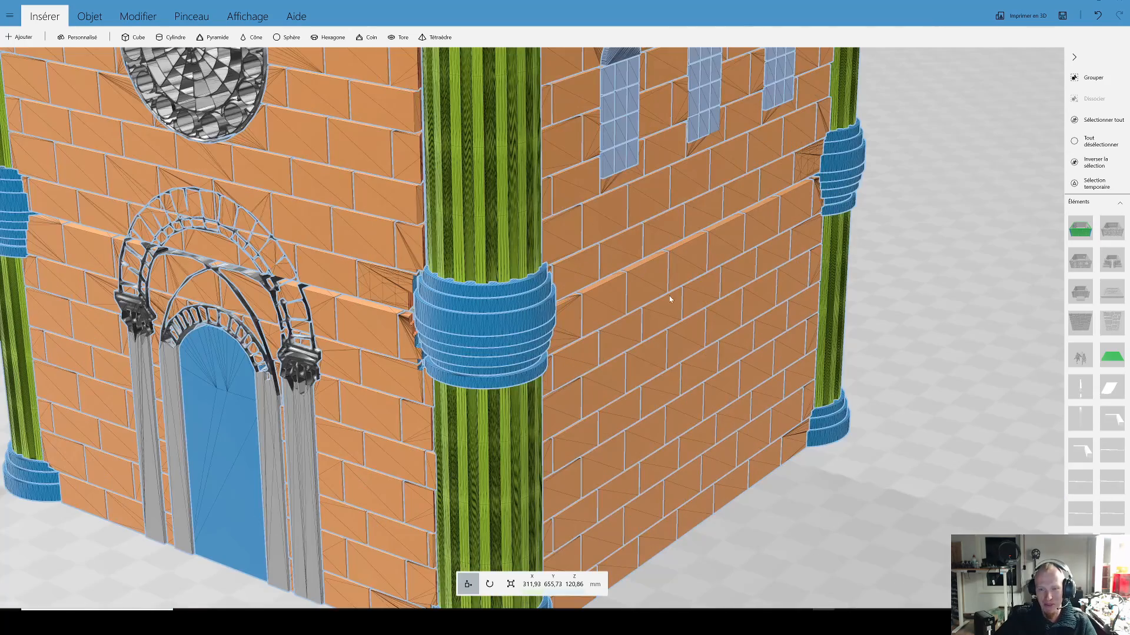
{"action": "left_click", "coordinate": [655, 302]}
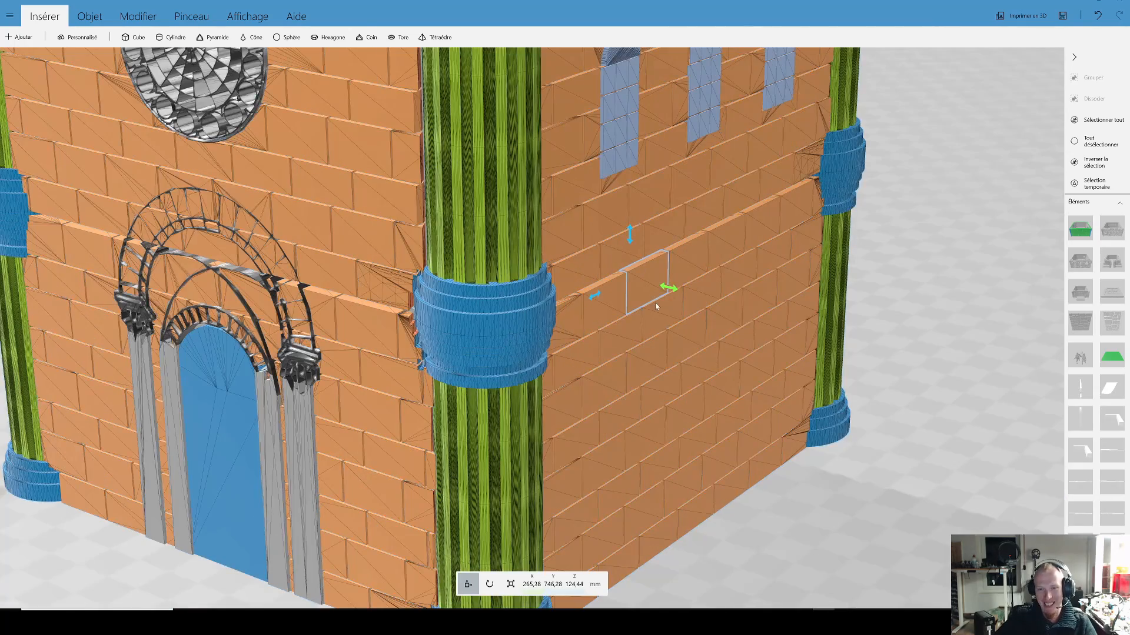
{"action": "scroll", "coordinate": [740, 404], "scroll_direction": "up", "scroll_amount": 3}
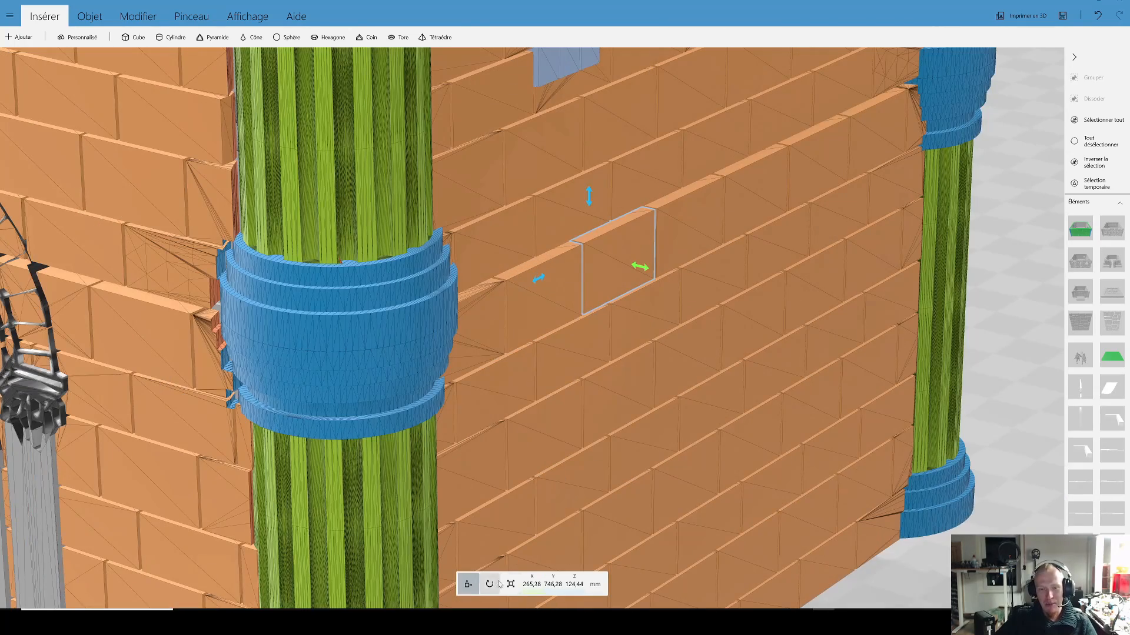
{"action": "left_click", "coordinate": [509, 583]}
Step: Select individual bricks in the side wall below the arched windows to show how the courses are built
{"action": "left_click_drag", "start_coordinate": [709, 393], "coordinate": [497, 386]}
{"action": "left_click_drag", "start_coordinate": [836, 422], "coordinate": [679, 392]}
{"action": "left_click_drag", "start_coordinate": [574, 429], "coordinate": [796, 303]}
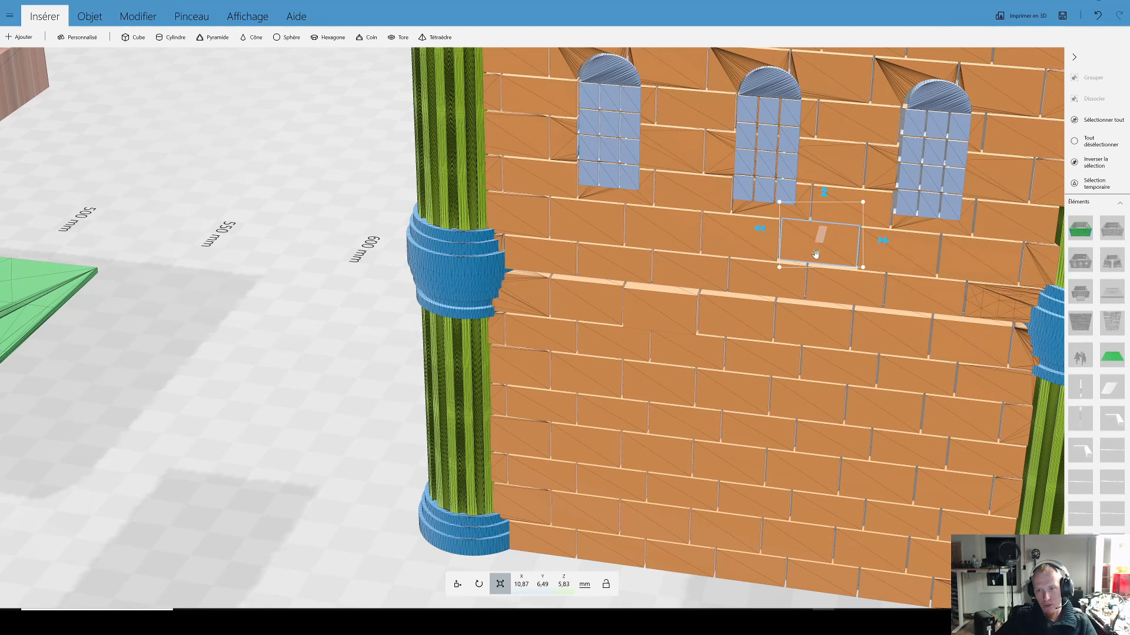
{"action": "left_click_drag", "start_coordinate": [734, 259], "coordinate": [733, 432]}
{"action": "left_click_drag", "start_coordinate": [695, 428], "coordinate": [532, 379]}
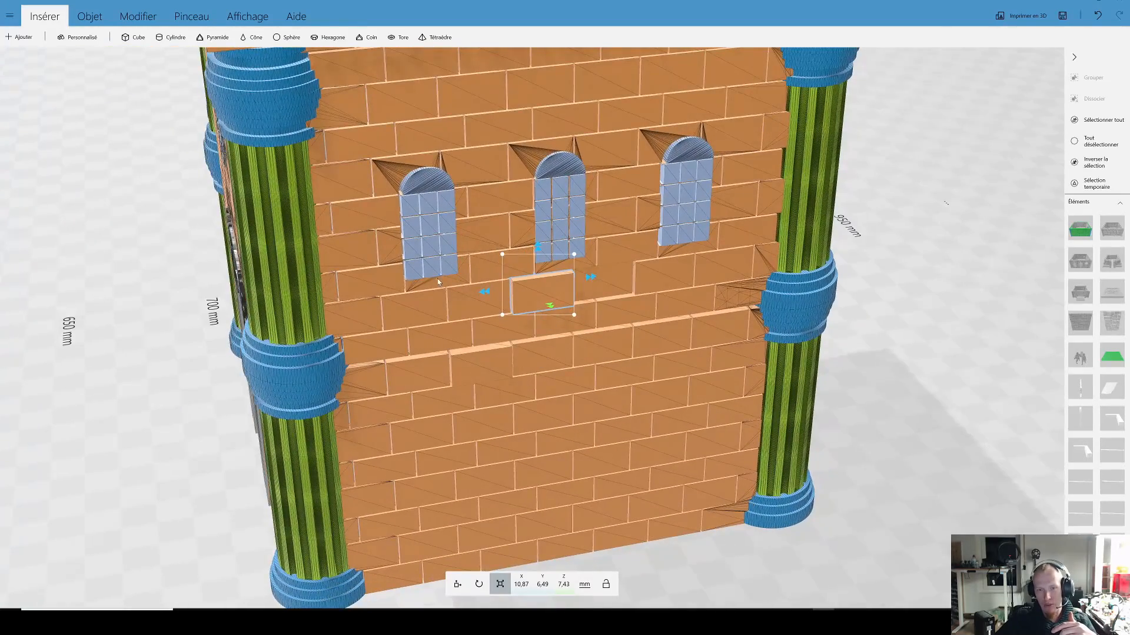
{"action": "scroll", "coordinate": [438, 283], "scroll_direction": "up", "scroll_amount": 5}
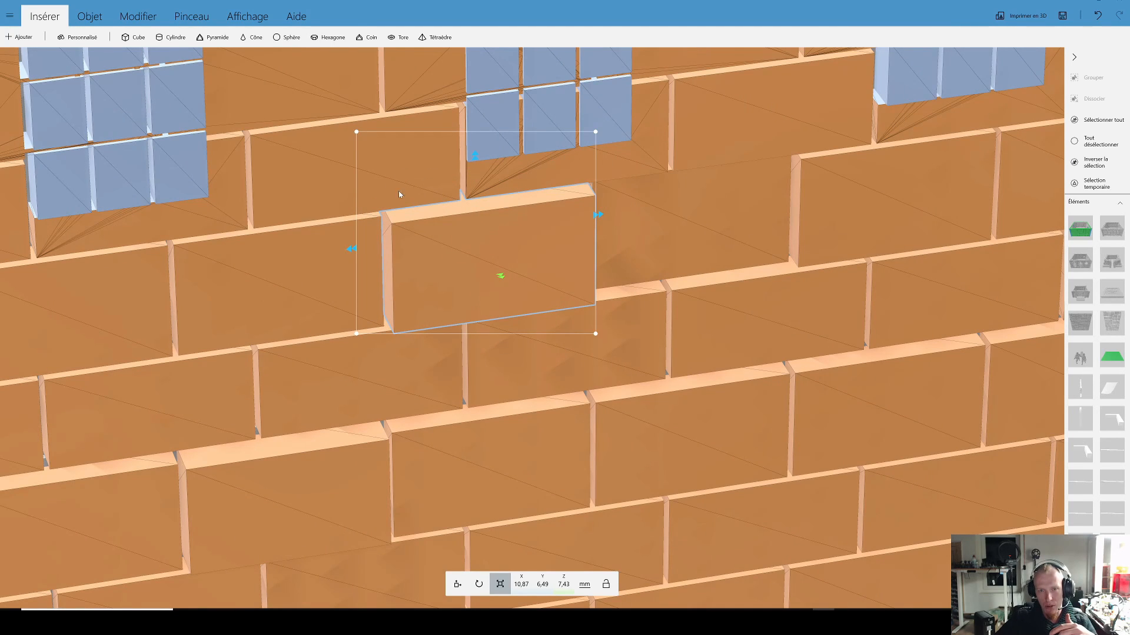
{"action": "scroll", "coordinate": [435, 261], "scroll_direction": "down", "scroll_amount": 10}
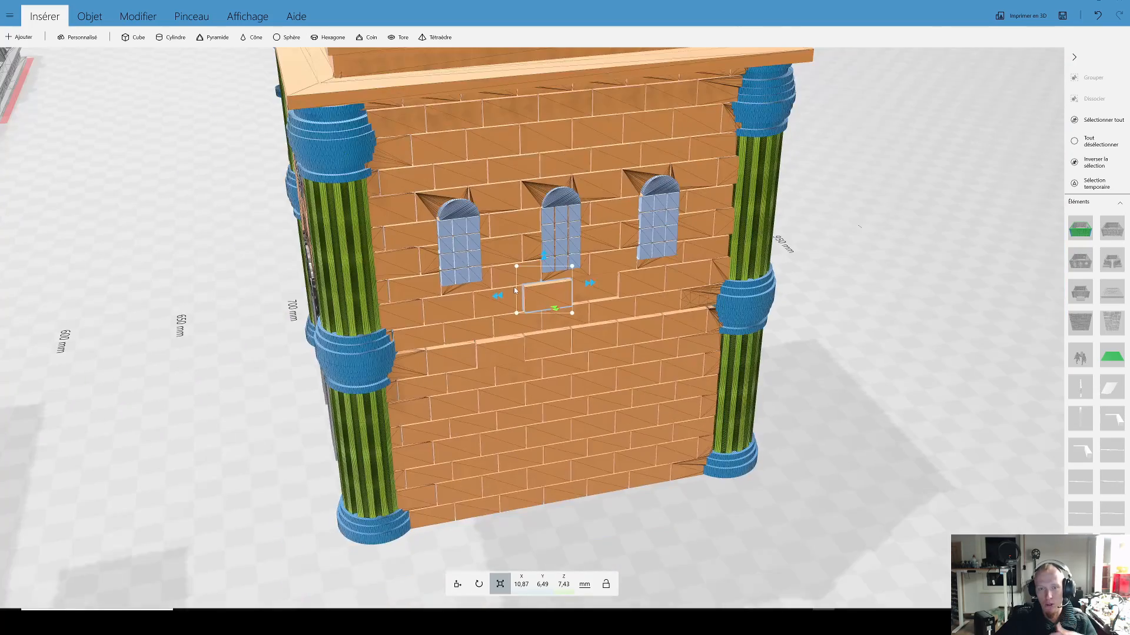
Step: Inspect the building's corner columns and its rear wall with the carved half-round panel and round opening
{"action": "left_click_drag", "start_coordinate": [334, 322], "coordinate": [889, 312]}
{"action": "left_click_drag", "start_coordinate": [278, 369], "coordinate": [487, 374]}
{"action": "left_click_drag", "start_coordinate": [699, 395], "coordinate": [256, 393]}
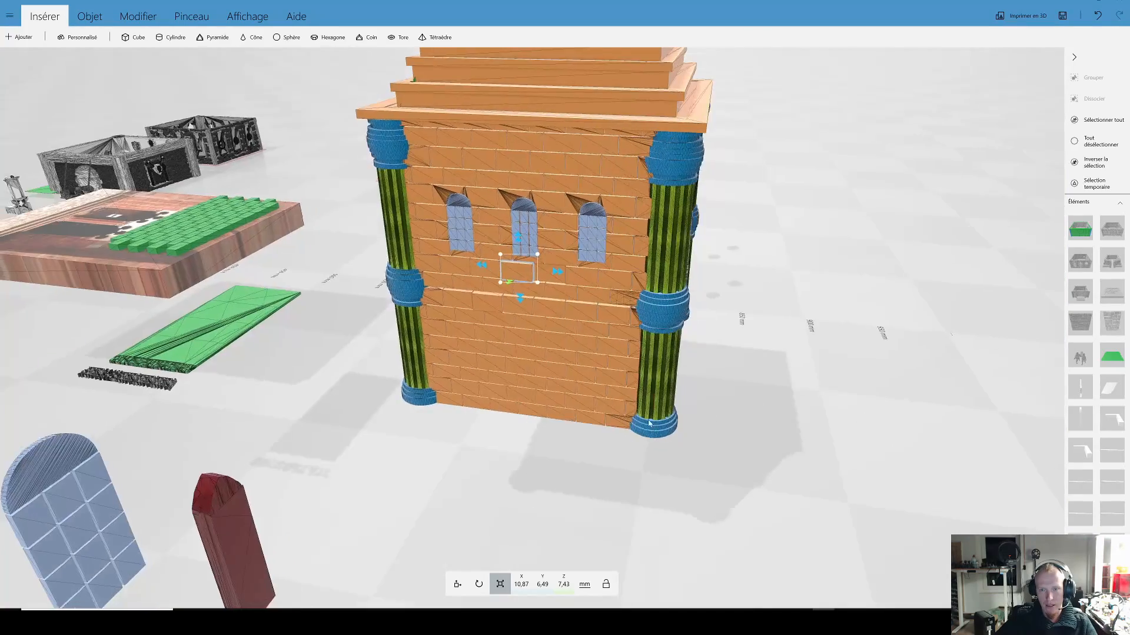
{"action": "left_click_drag", "start_coordinate": [649, 423], "coordinate": [511, 443]}
{"action": "right_click_drag", "start_coordinate": [800, 381], "coordinate": [747, 415]}
{"action": "left_click_drag", "start_coordinate": [747, 415], "coordinate": [716, 404]}
{"action": "scroll", "coordinate": [716, 404], "scroll_direction": "up", "scroll_amount": 3}
{"action": "left_click_drag", "start_coordinate": [803, 464], "coordinate": [800, 414]}
{"action": "right_click_drag", "start_coordinate": [803, 442], "coordinate": [829, 479]}
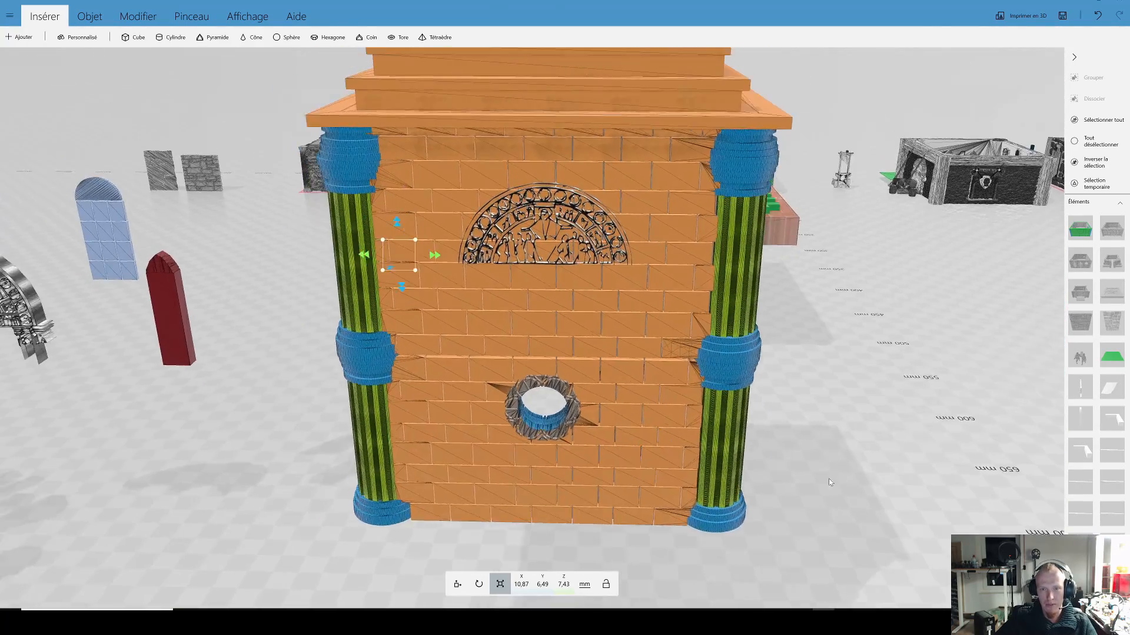
{"action": "scroll", "coordinate": [627, 333], "scroll_direction": "up", "scroll_amount": 5}
{"action": "scroll", "coordinate": [626, 334], "scroll_direction": "down", "scroll_amount": 2}
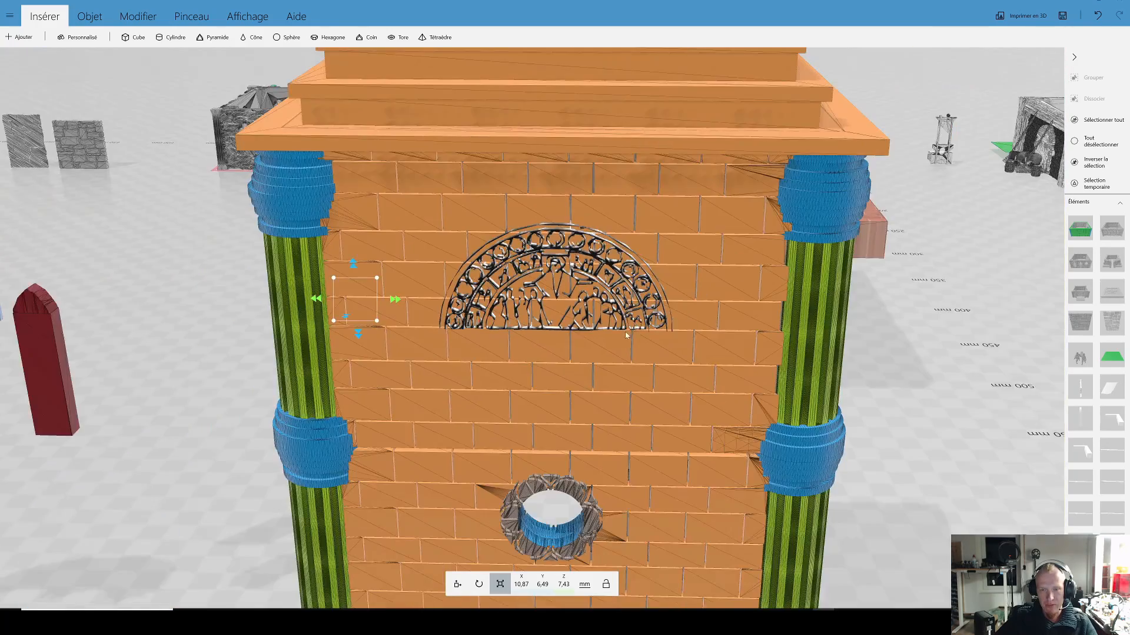
Step: Examine the carved frame of the round opening in the rear wall up close
{"action": "scroll", "coordinate": [627, 334], "scroll_direction": "down", "scroll_amount": 2}
{"action": "right_click_drag", "start_coordinate": [586, 421], "coordinate": [592, 319]}
{"action": "scroll", "coordinate": [562, 391], "scroll_direction": "up", "scroll_amount": 5}
{"action": "left_click_drag", "start_coordinate": [557, 429], "coordinate": [549, 381]}
{"action": "scroll", "coordinate": [550, 318], "scroll_direction": "up", "scroll_amount": 3}
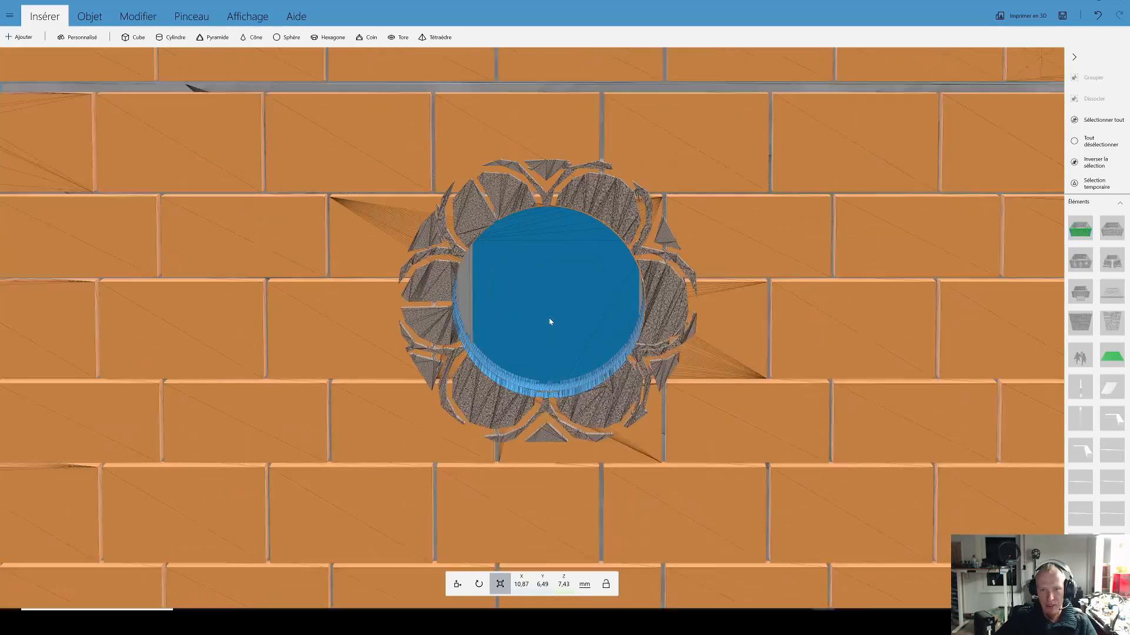
{"action": "scroll", "coordinate": [547, 322], "scroll_direction": "up", "scroll_amount": 2}
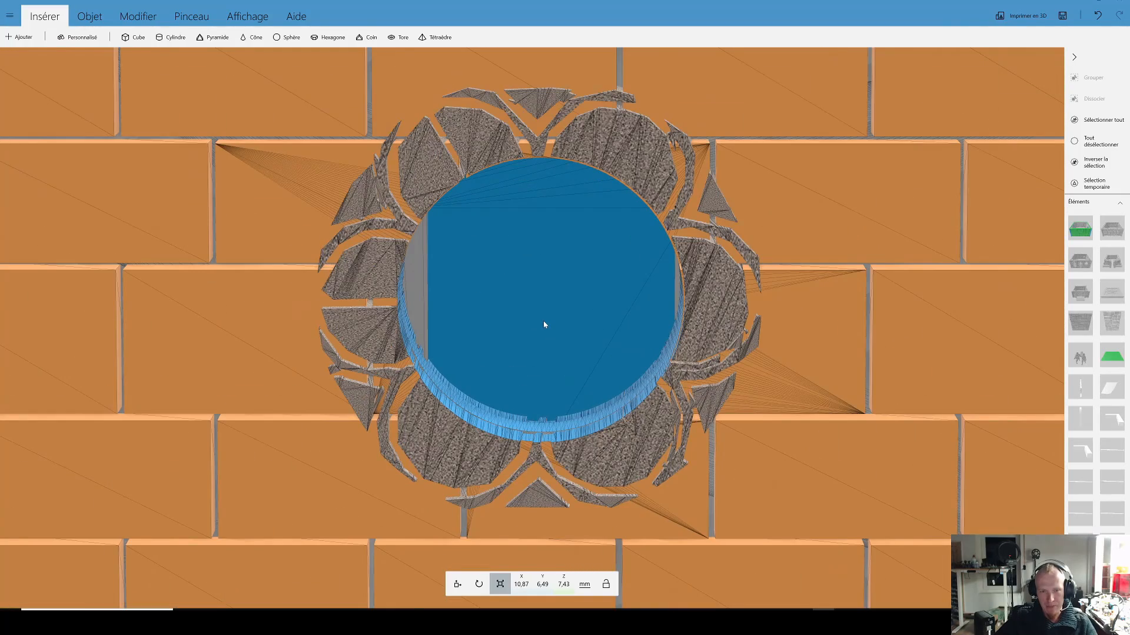
{"action": "scroll", "coordinate": [543, 325], "scroll_direction": "down", "scroll_amount": 5}
Step: Select one ring of the blue mid-height column collar and examine where it meets the brick wall
{"action": "left_click_drag", "start_coordinate": [486, 316], "coordinate": [451, 307]}
{"action": "left_click", "coordinate": [355, 207]}
{"action": "scroll", "coordinate": [394, 225], "scroll_direction": "up", "scroll_amount": 3}
{"action": "right_click_drag", "start_coordinate": [410, 253], "coordinate": [474, 301]}
{"action": "scroll", "coordinate": [486, 266], "scroll_direction": "up", "scroll_amount": 4}
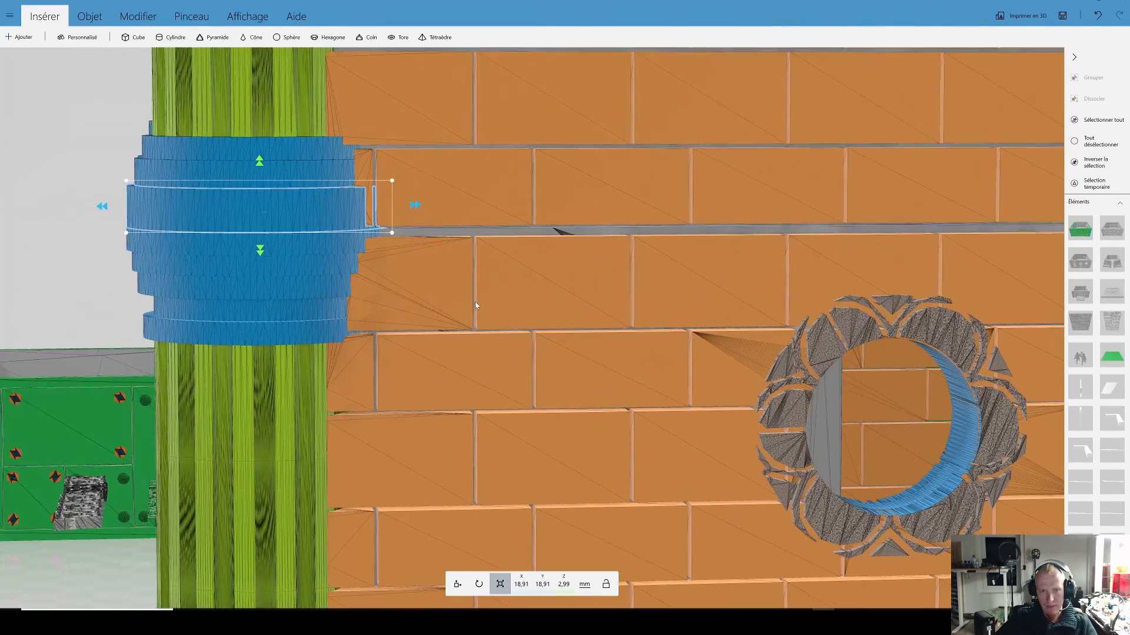
{"action": "scroll", "coordinate": [471, 298], "scroll_direction": "up", "scroll_amount": 3}
{"action": "left_click_drag", "start_coordinate": [445, 290], "coordinate": [442, 289]}
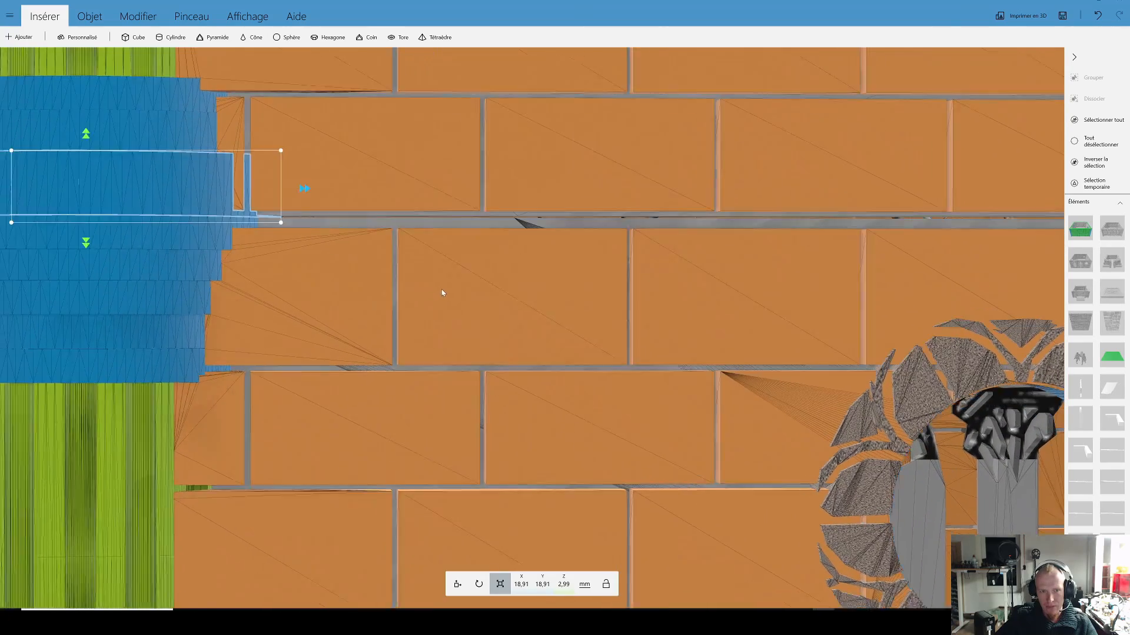
Step: Undo the brick changes and the ungrouping, and select the domed building's whole group again
{"action": "scroll", "coordinate": [452, 287], "scroll_direction": "down", "scroll_amount": 10}
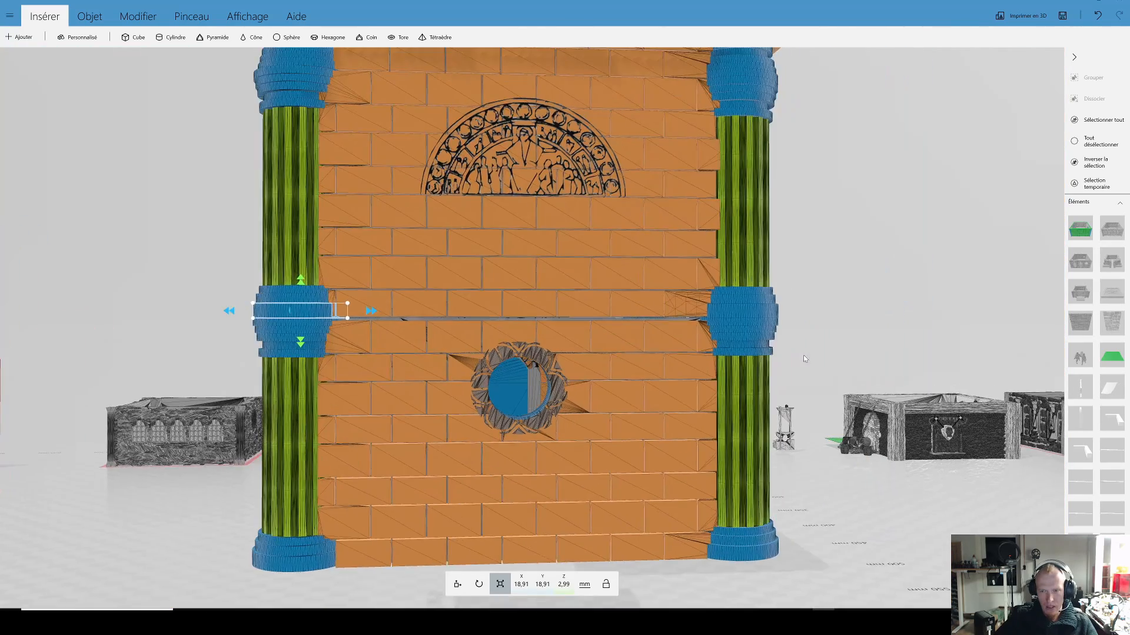
{"action": "left_click_drag", "start_coordinate": [803, 354], "coordinate": [642, 362]}
{"action": "left_click", "coordinate": [612, 352]}
{"action": "left_click_drag", "start_coordinate": [711, 380], "coordinate": [701, 421]}
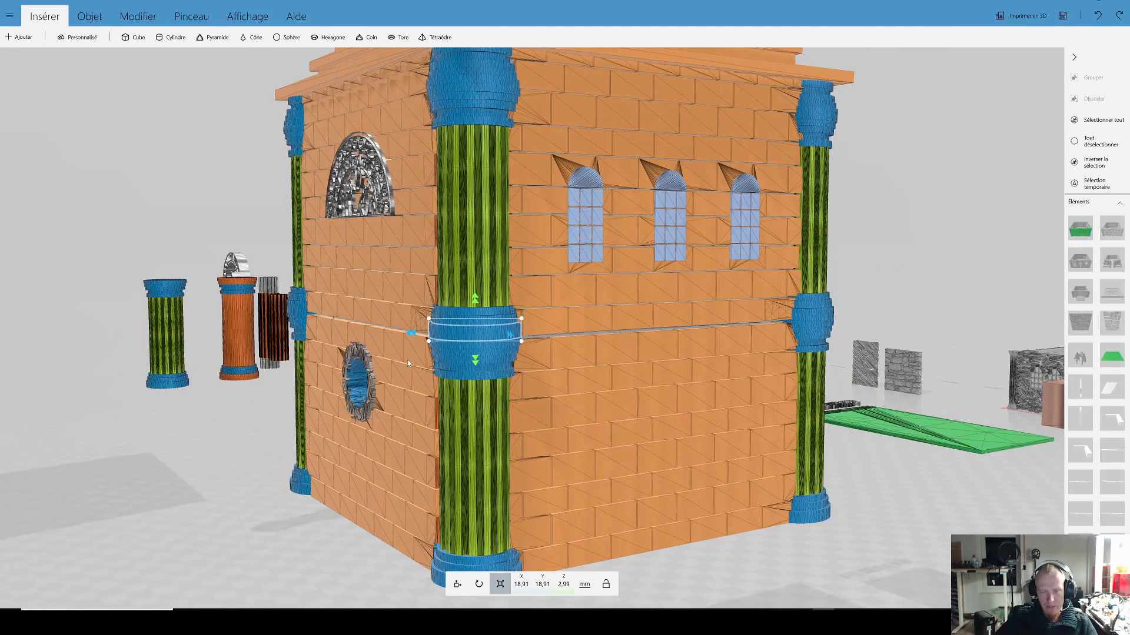
{"action": "scroll", "coordinate": [418, 370], "scroll_direction": "down", "scroll_amount": 1}
{"action": "left_click_drag", "start_coordinate": [281, 404], "coordinate": [687, 414]}
{"action": "left_click", "coordinate": [669, 414]}
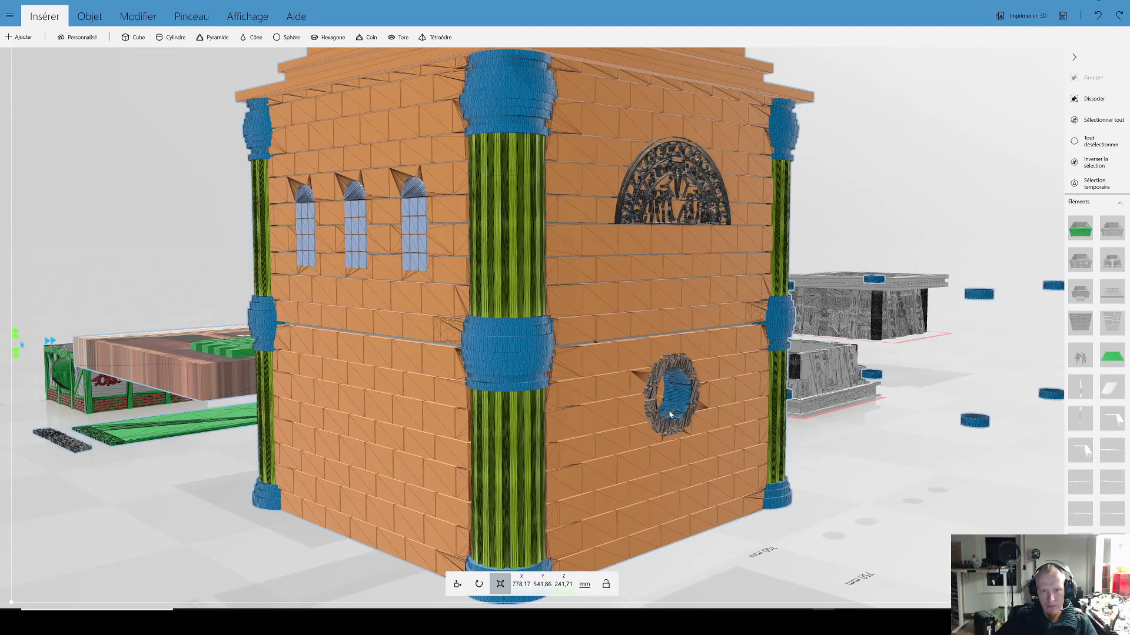
Step: View the domed building's group together with the surrounding modular storeys from several angles
{"action": "scroll", "coordinate": [573, 391], "scroll_direction": "down", "scroll_amount": 4}
{"action": "left_click_drag", "start_coordinate": [776, 511], "coordinate": [488, 483]}
{"action": "right_click_drag", "start_coordinate": [488, 482], "coordinate": [376, 500]}
{"action": "left_click_drag", "start_coordinate": [530, 347], "coordinate": [554, 316]}
{"action": "right_click_drag", "start_coordinate": [555, 315], "coordinate": [747, 397]}
{"action": "scroll", "coordinate": [530, 283], "scroll_direction": "up", "scroll_amount": 3}
{"action": "scroll", "coordinate": [503, 274], "scroll_direction": "down", "scroll_amount": 6}
{"action": "right_click_drag", "start_coordinate": [835, 439], "coordinate": [650, 368]}
{"action": "left_click_drag", "start_coordinate": [650, 368], "coordinate": [514, 348]}
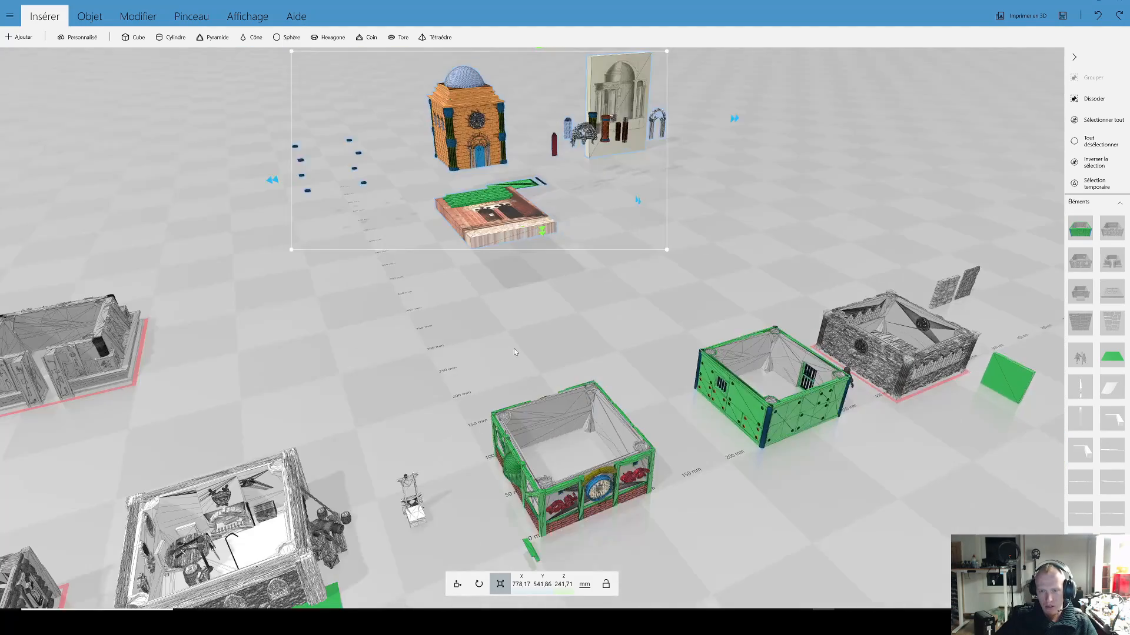
Step: Insert a 40 mm cube on the ground between the green storey with the red dragons and the studded green storey
{"action": "right_click_drag", "start_coordinate": [621, 318], "coordinate": [548, 221]}
{"action": "scroll", "coordinate": [749, 386], "scroll_direction": "up", "scroll_amount": 5}
{"action": "left_click_drag", "start_coordinate": [748, 384], "coordinate": [481, 260]}
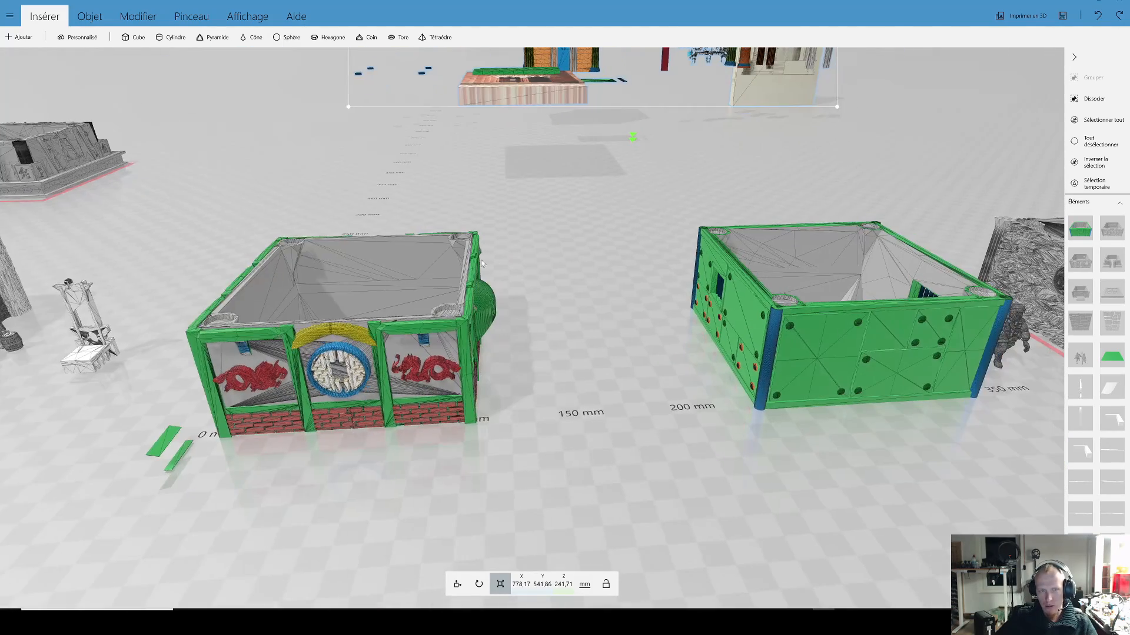
{"action": "left_click", "coordinate": [135, 37]}
{"action": "left_click_drag", "start_coordinate": [548, 277], "coordinate": [923, 279]}
{"action": "right_click_drag", "start_coordinate": [906, 275], "coordinate": [210, 247]}
{"action": "left_click_drag", "start_coordinate": [393, 248], "coordinate": [965, 181]}
{"action": "right_click_drag", "start_coordinate": [965, 181], "coordinate": [387, 240]}
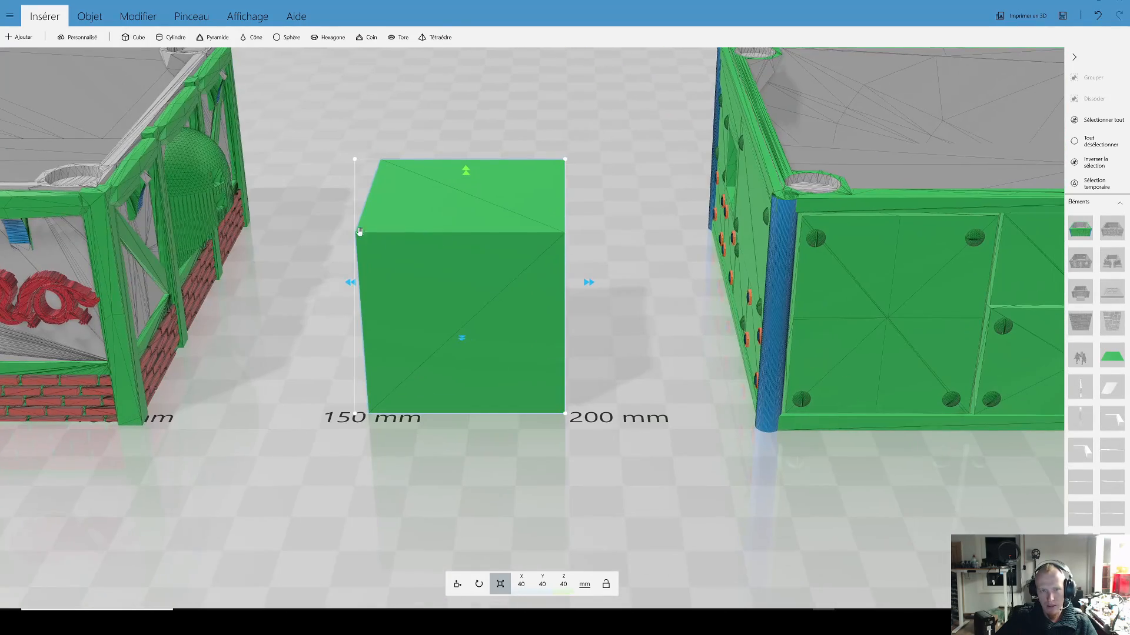
Step: Try lifting the cube off the ground, undo the lift and check its exact Z position
{"action": "left_click", "coordinate": [456, 581]}
{"action": "left_click_drag", "start_coordinate": [472, 180], "coordinate": [443, 136]}
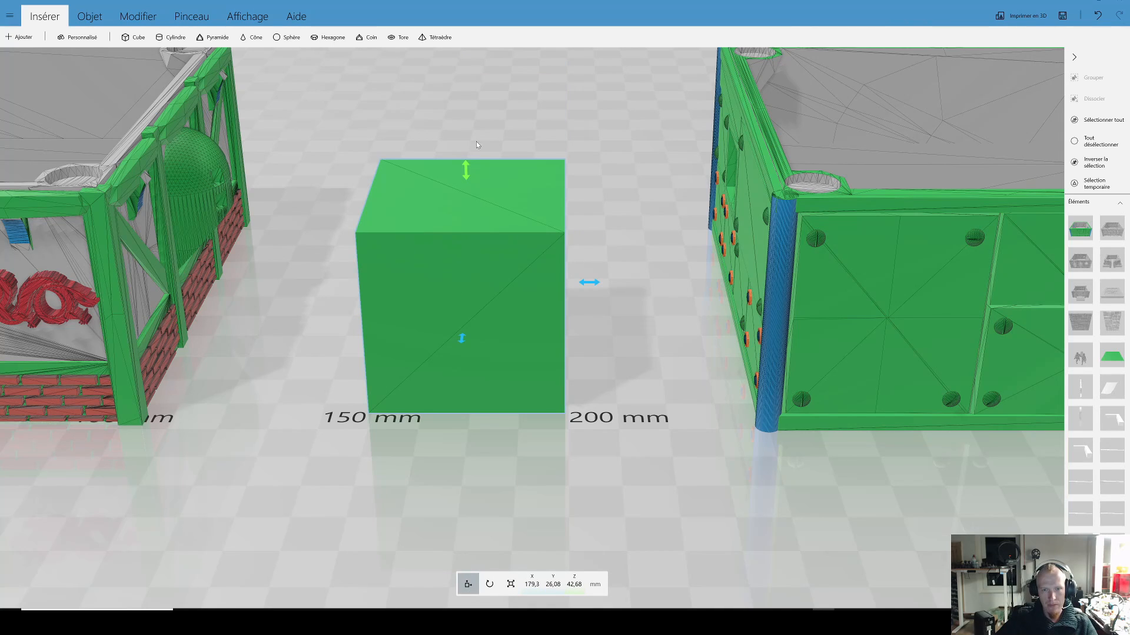
{"action": "left_click_drag", "start_coordinate": [465, 172], "coordinate": [463, 76]}
{"action": "key", "text": "ctrl+z"}
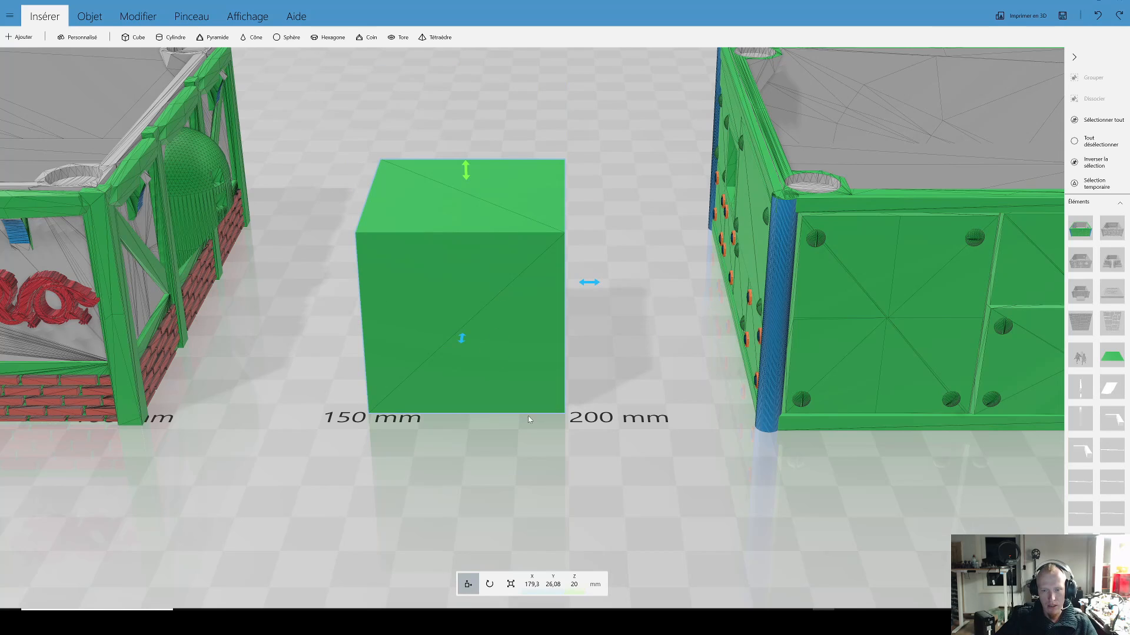
{"action": "left_click", "coordinate": [578, 589]}
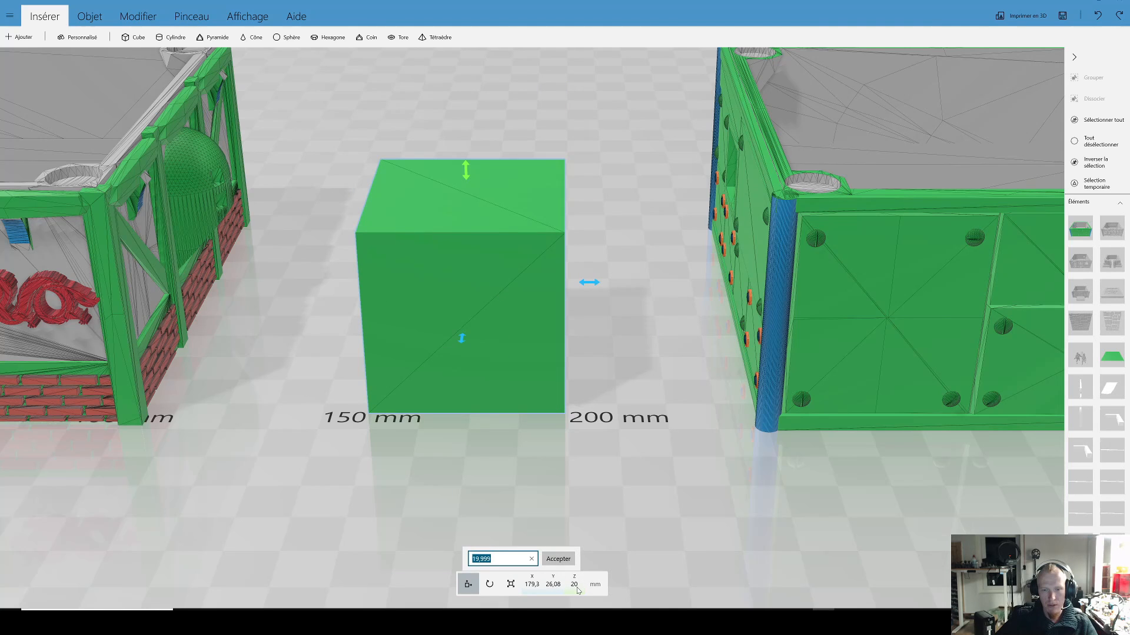
{"action": "left_click_drag", "start_coordinate": [590, 510], "coordinate": [575, 565]}
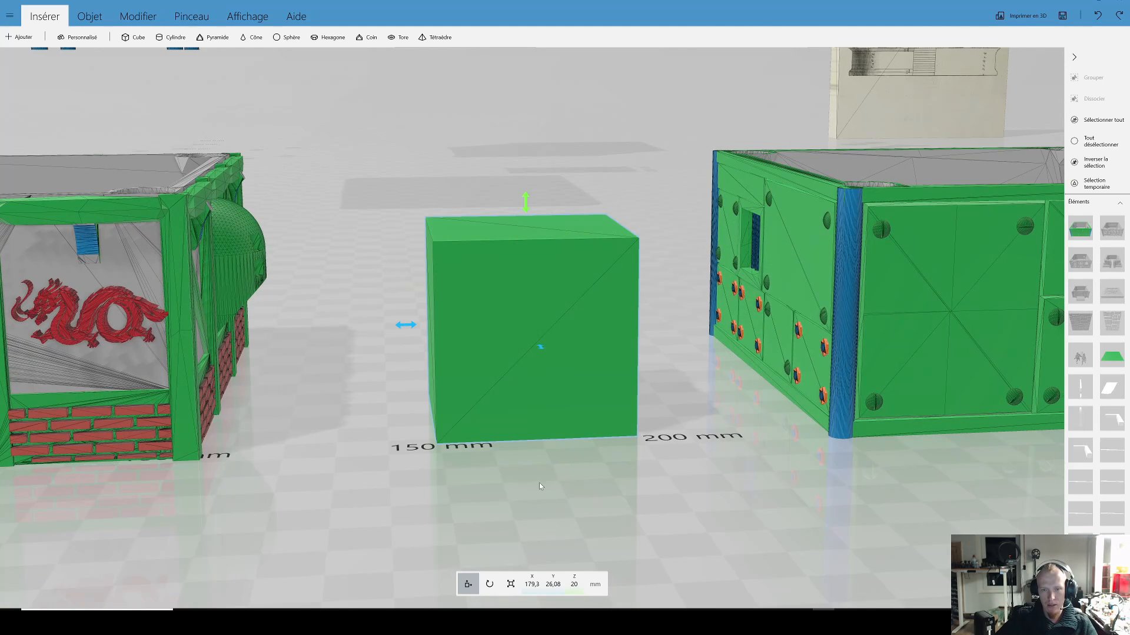
Step: Raise the cube to a Z position of about 43.7 mm and tilt it to a 45-degree pitch
{"action": "scroll", "coordinate": [526, 379], "scroll_direction": "down", "scroll_amount": 3}
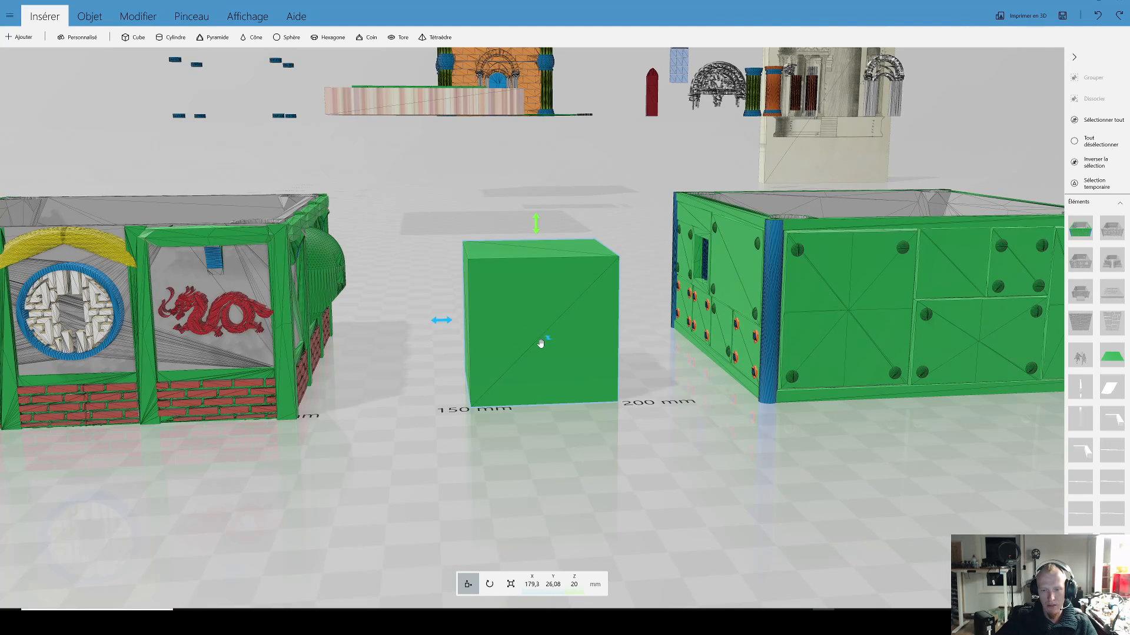
{"action": "left_click_drag", "start_coordinate": [535, 225], "coordinate": [529, 143]}
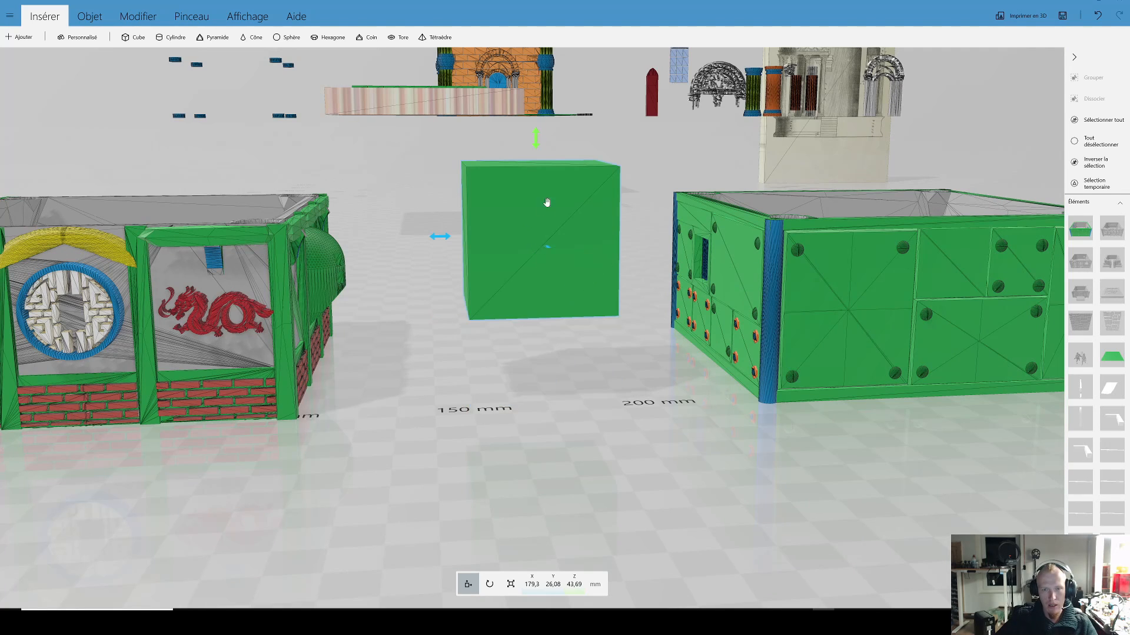
{"action": "left_click", "coordinate": [492, 587]}
{"action": "left_click_drag", "start_coordinate": [409, 237], "coordinate": [447, 148]}
Step: Set the tilted cube flat on the ground with the Position command
{"action": "left_click", "coordinate": [102, 16]}
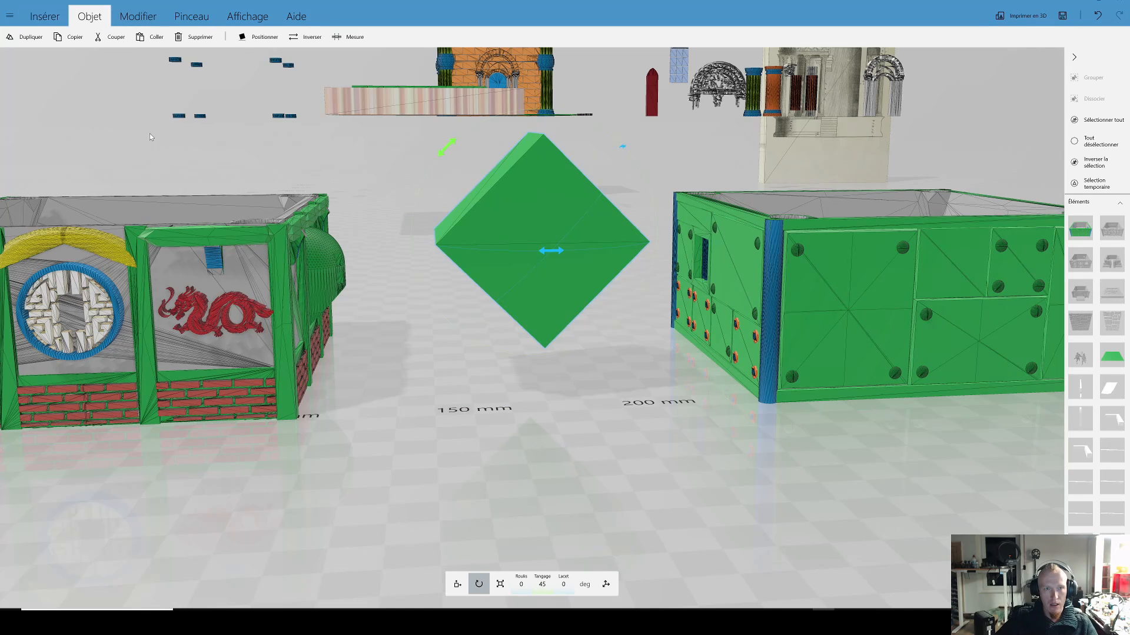
{"action": "left_click", "coordinate": [256, 37]}
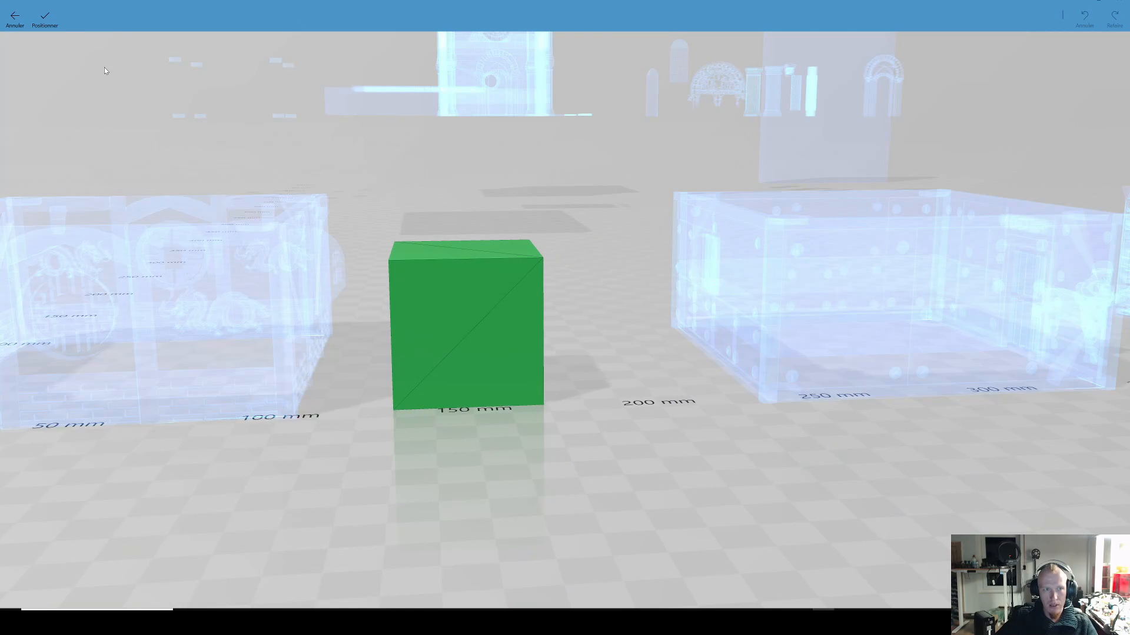
{"action": "left_click", "coordinate": [47, 19]}
{"action": "scroll", "coordinate": [565, 418], "scroll_direction": "up", "scroll_amount": 5}
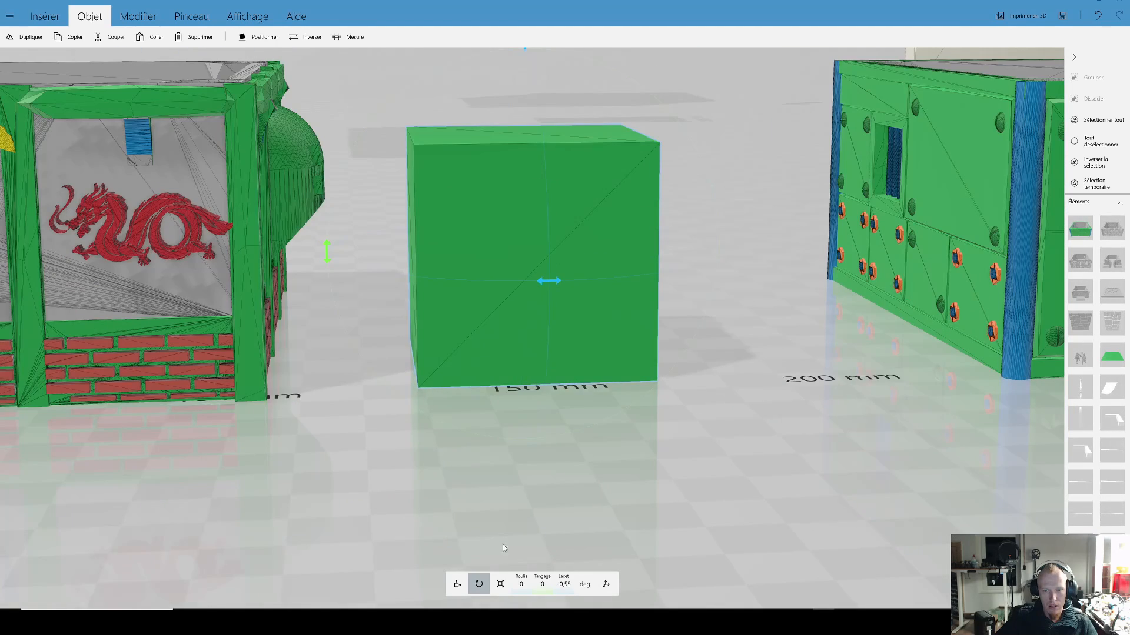
Step: Examine the cube's base from several heights and from below, and check its exact Z position
{"action": "left_click", "coordinate": [458, 584]}
{"action": "scroll", "coordinate": [522, 543], "scroll_direction": "up", "scroll_amount": 5}
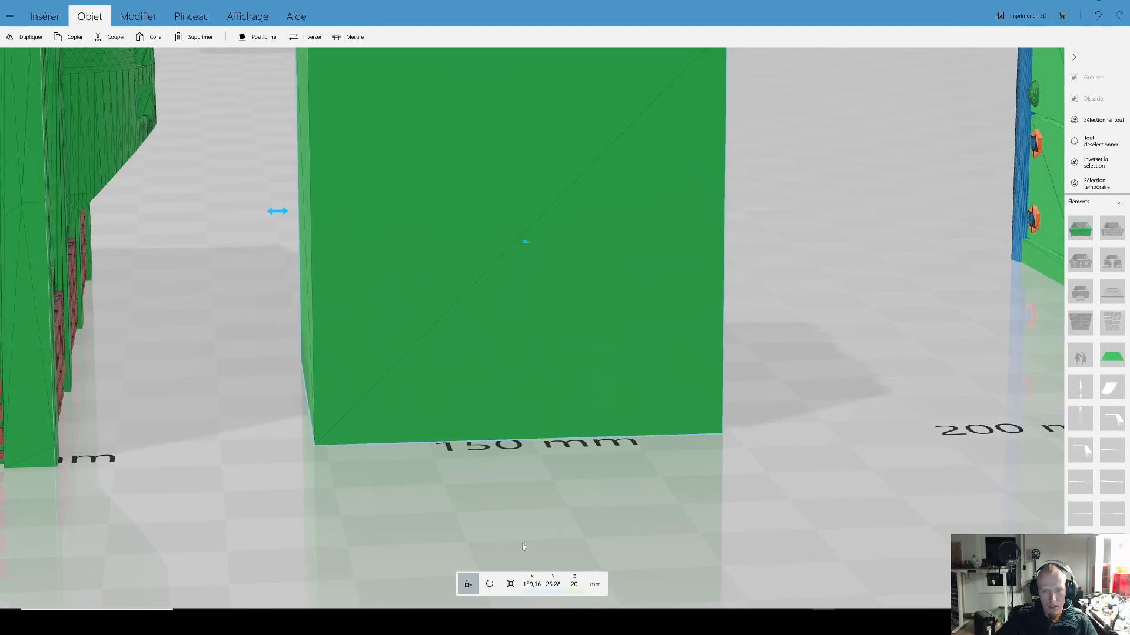
{"action": "scroll", "coordinate": [517, 523], "scroll_direction": "down", "scroll_amount": 3}
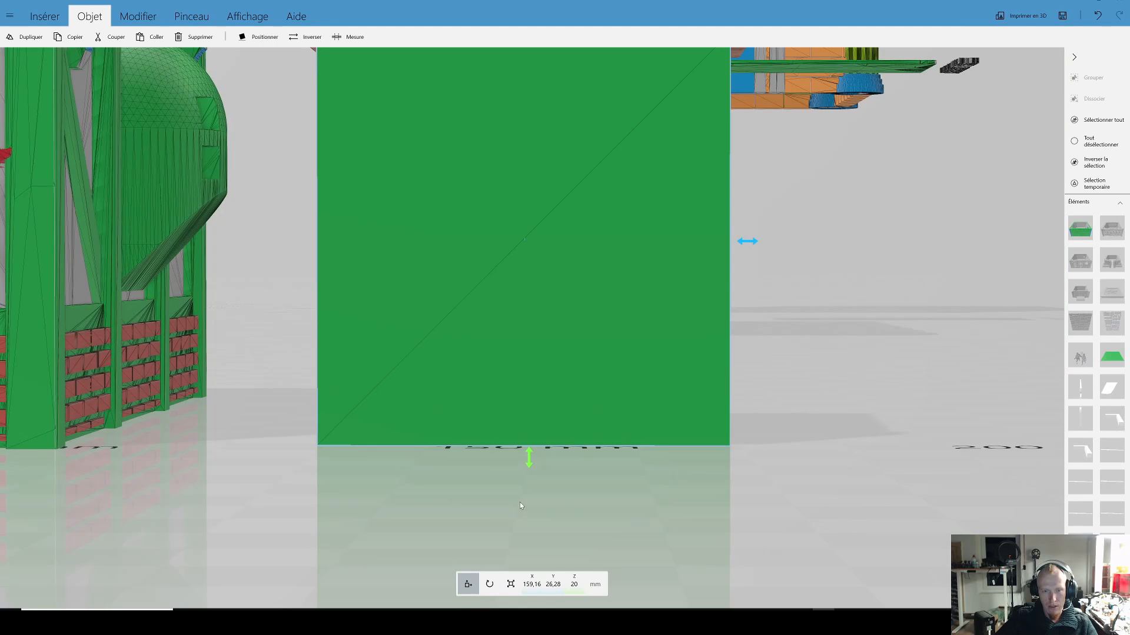
{"action": "scroll", "coordinate": [560, 487], "scroll_direction": "up", "scroll_amount": 5}
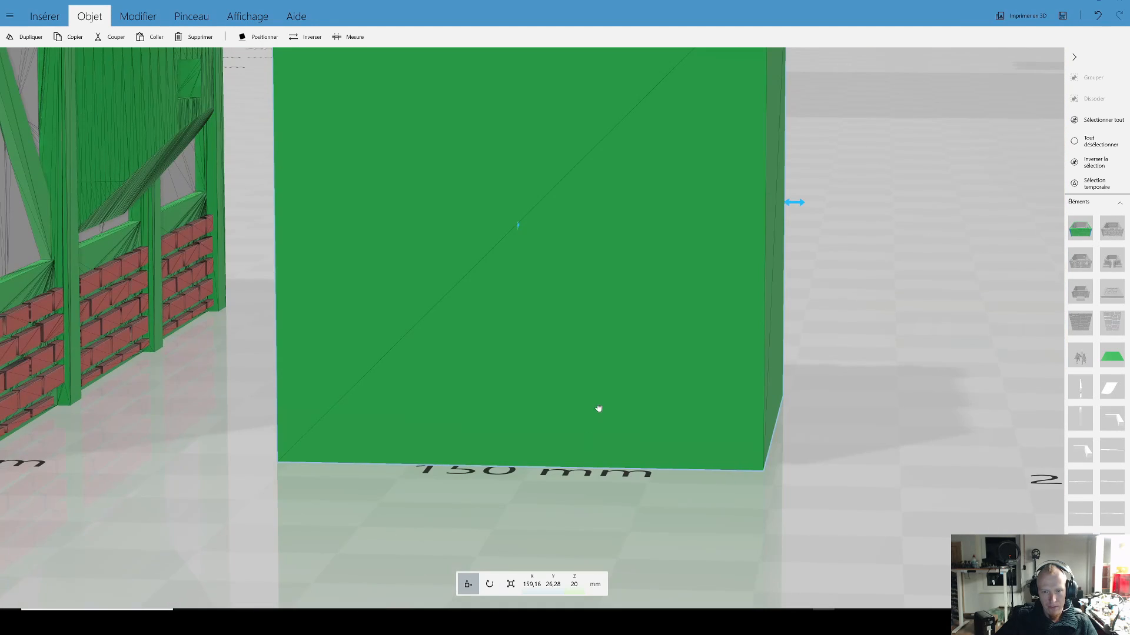
{"action": "right_click_drag", "start_coordinate": [598, 408], "coordinate": [597, 404]}
{"action": "right_click_drag", "start_coordinate": [581, 494], "coordinate": [550, 398]}
{"action": "scroll", "coordinate": [569, 568], "scroll_direction": "up", "scroll_amount": 3}
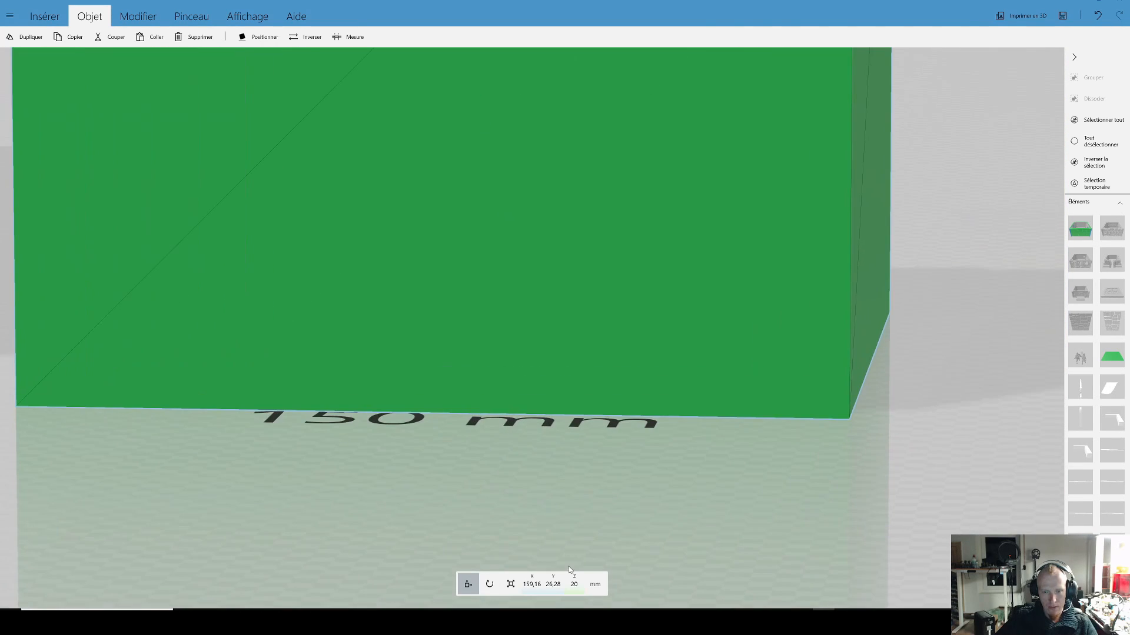
{"action": "left_click", "coordinate": [575, 584]}
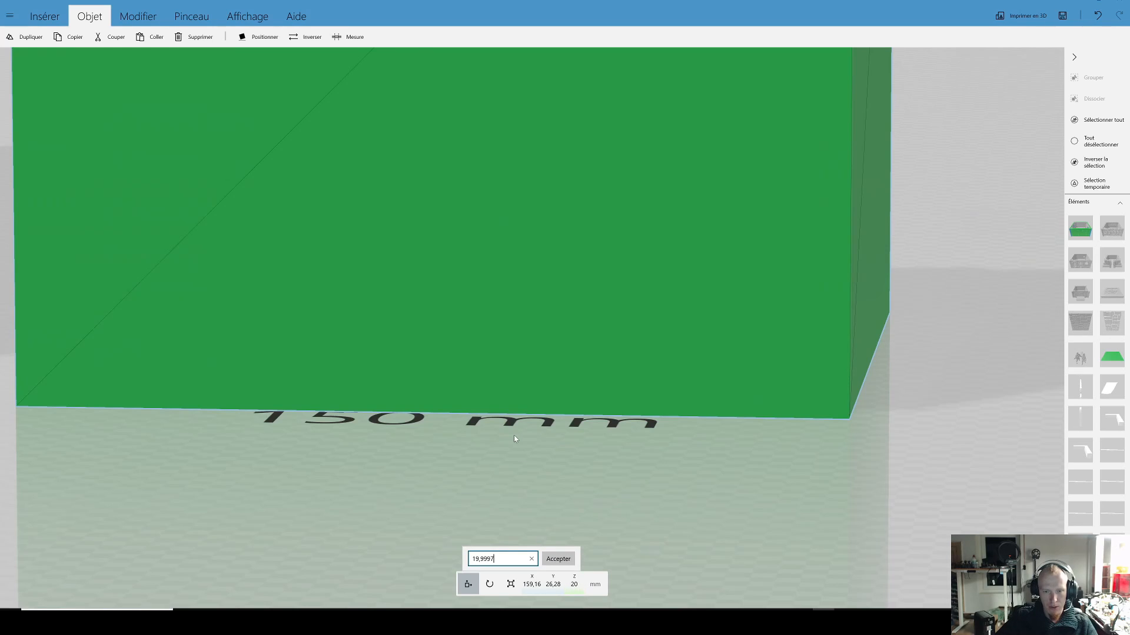
{"action": "left_click", "coordinate": [469, 437]}
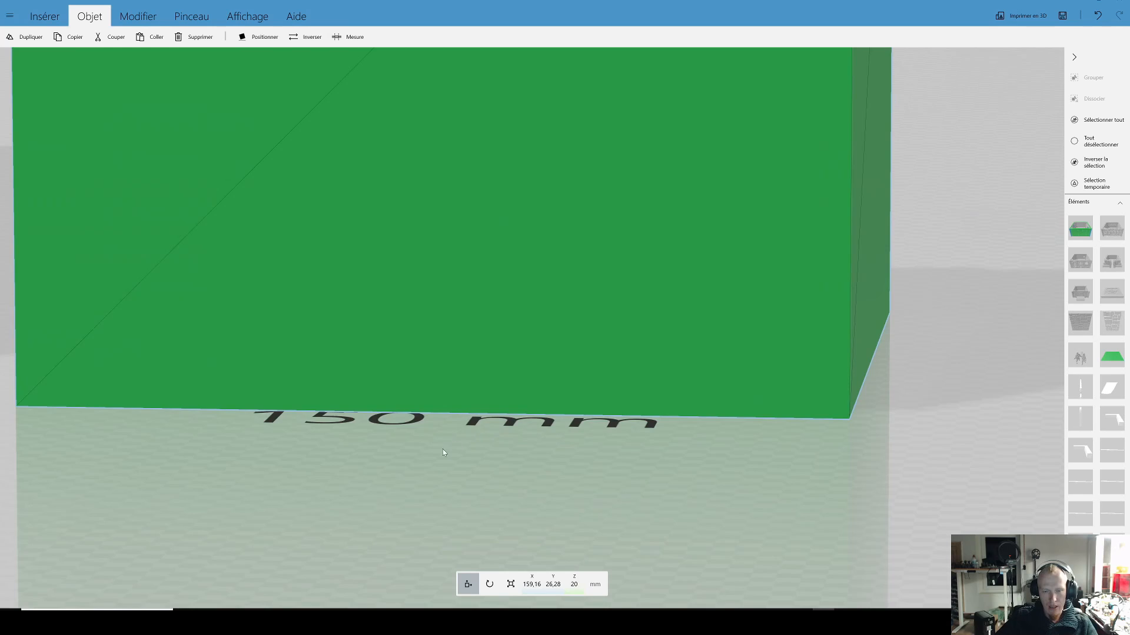
Step: Open the cube's Z position again, examine its decimals and leave the value as it is
{"action": "scroll", "coordinate": [445, 450], "scroll_direction": "down", "scroll_amount": 4}
{"action": "left_click_drag", "start_coordinate": [495, 456], "coordinate": [511, 458]}
{"action": "scroll", "coordinate": [511, 461], "scroll_direction": "down", "scroll_amount": 5}
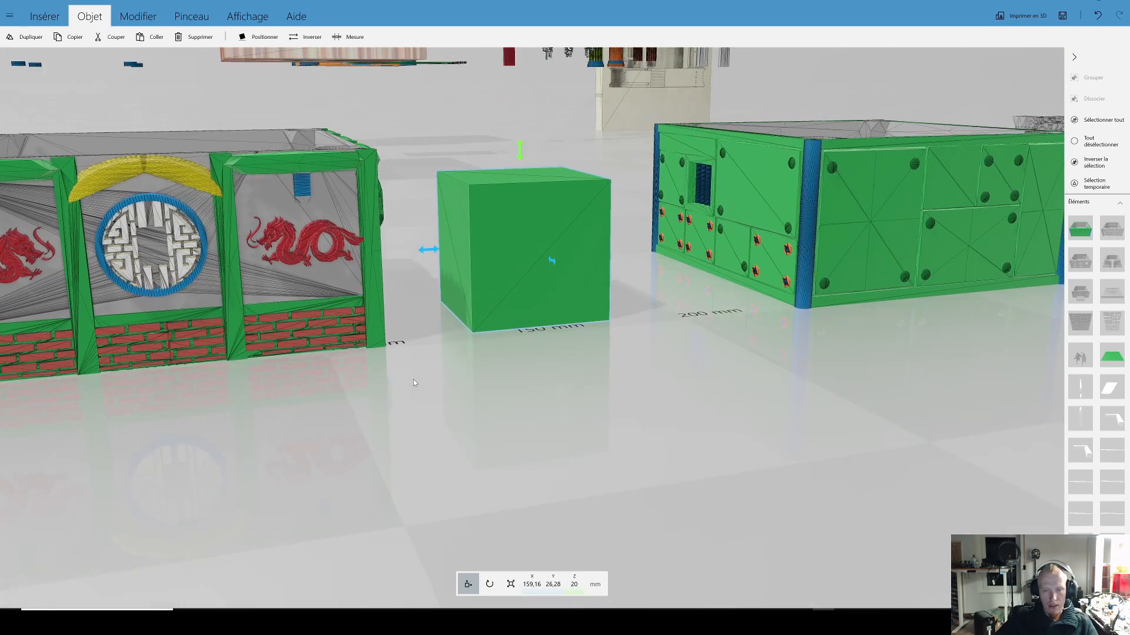
{"action": "left_click", "coordinate": [574, 585]}
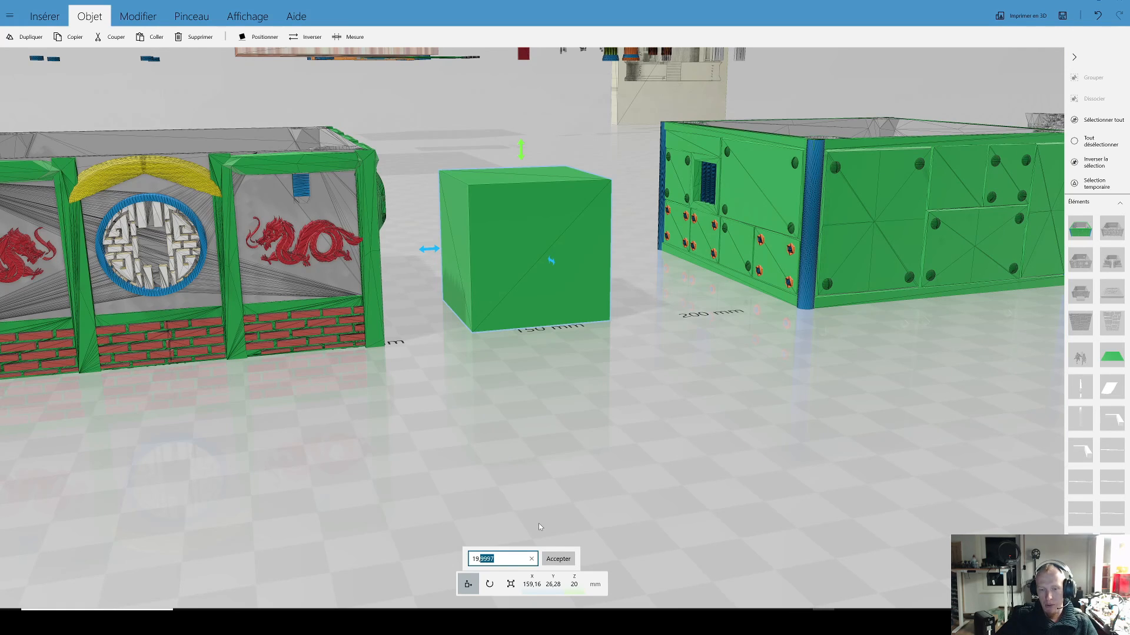
{"action": "left_click", "coordinate": [488, 558]}
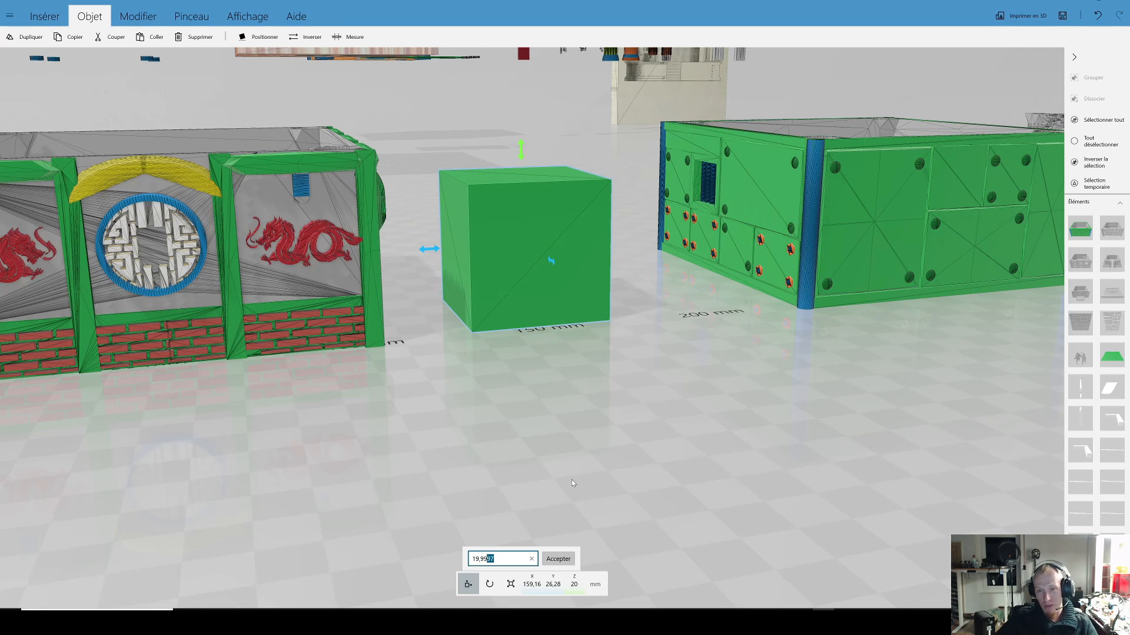
{"action": "left_click", "coordinate": [600, 410]}
Step: View the row of modular storeys from the cube across to the prison, the soldier figures and the stone storey
{"action": "scroll", "coordinate": [543, 401], "scroll_direction": "down", "scroll_amount": 4}
{"action": "left_click_drag", "start_coordinate": [543, 401], "coordinate": [518, 386]}
{"action": "right_click_drag", "start_coordinate": [539, 396], "coordinate": [584, 504]}
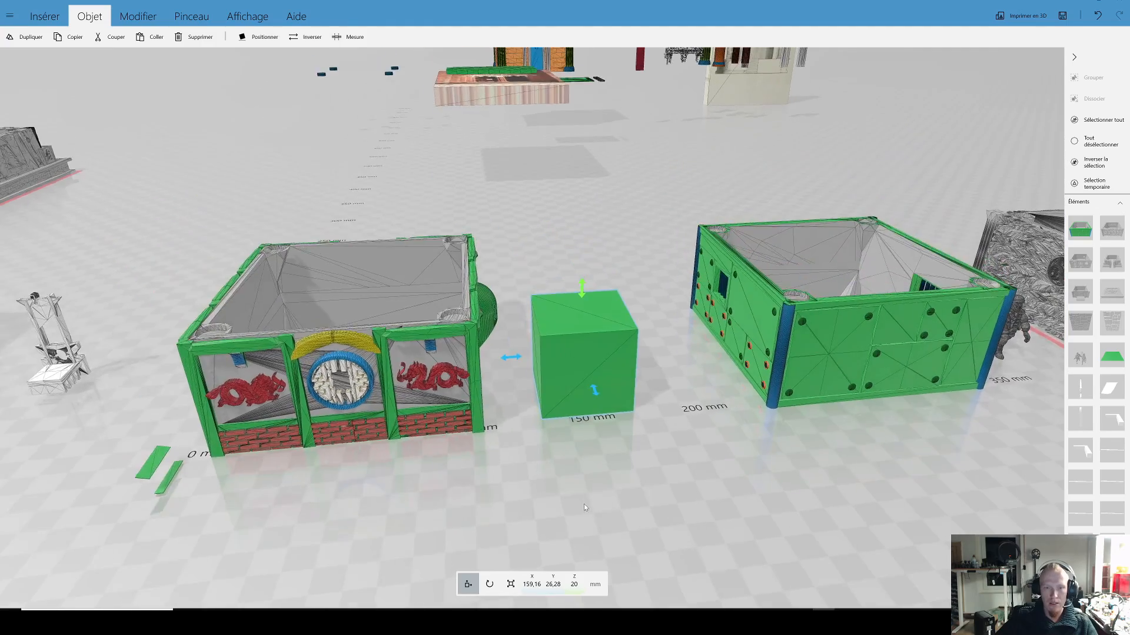
{"action": "scroll", "coordinate": [584, 504], "scroll_direction": "down", "scroll_amount": 3}
{"action": "left_click_drag", "start_coordinate": [575, 469], "coordinate": [585, 467]}
{"action": "right_click_drag", "start_coordinate": [609, 464], "coordinate": [611, 485]}
{"action": "left_click_drag", "start_coordinate": [611, 485], "coordinate": [557, 490]}
{"action": "right_click_drag", "start_coordinate": [556, 489], "coordinate": [518, 506]}
{"action": "scroll", "coordinate": [518, 506], "scroll_direction": "down", "scroll_amount": 4}
{"action": "left_click_drag", "start_coordinate": [653, 472], "coordinate": [610, 468]}
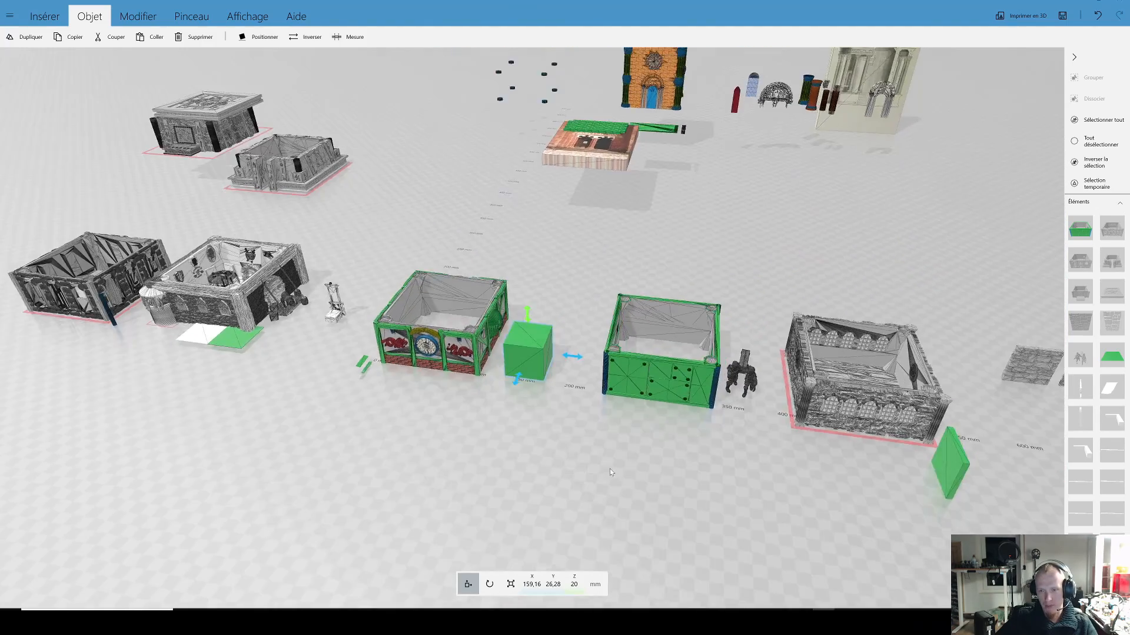
{"action": "right_click_drag", "start_coordinate": [610, 469], "coordinate": [472, 478]}
{"action": "left_click_drag", "start_coordinate": [550, 470], "coordinate": [494, 465]}
{"action": "right_click_drag", "start_coordinate": [495, 465], "coordinate": [441, 454]}
{"action": "scroll", "coordinate": [566, 476], "scroll_direction": "down", "scroll_amount": 3}
{"action": "scroll", "coordinate": [441, 454], "scroll_direction": "up", "scroll_amount": 8}
{"action": "right_click_drag", "start_coordinate": [506, 441], "coordinate": [598, 286]}
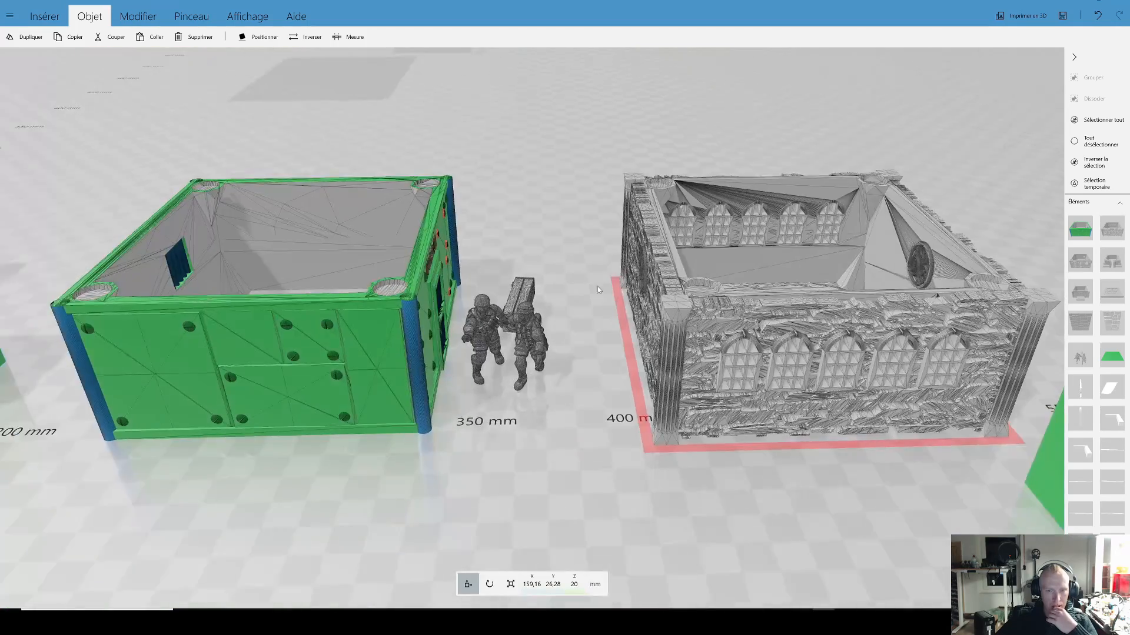
Step: Select the two soldiers with the cart beside the prison and rotate them into a tilted pose
{"action": "scroll", "coordinate": [597, 288], "scroll_direction": "up", "scroll_amount": 4}
{"action": "left_click", "coordinate": [511, 371]}
{"action": "left_click_drag", "start_coordinate": [601, 488], "coordinate": [546, 422]}
{"action": "right_click_drag", "start_coordinate": [546, 422], "coordinate": [645, 374]}
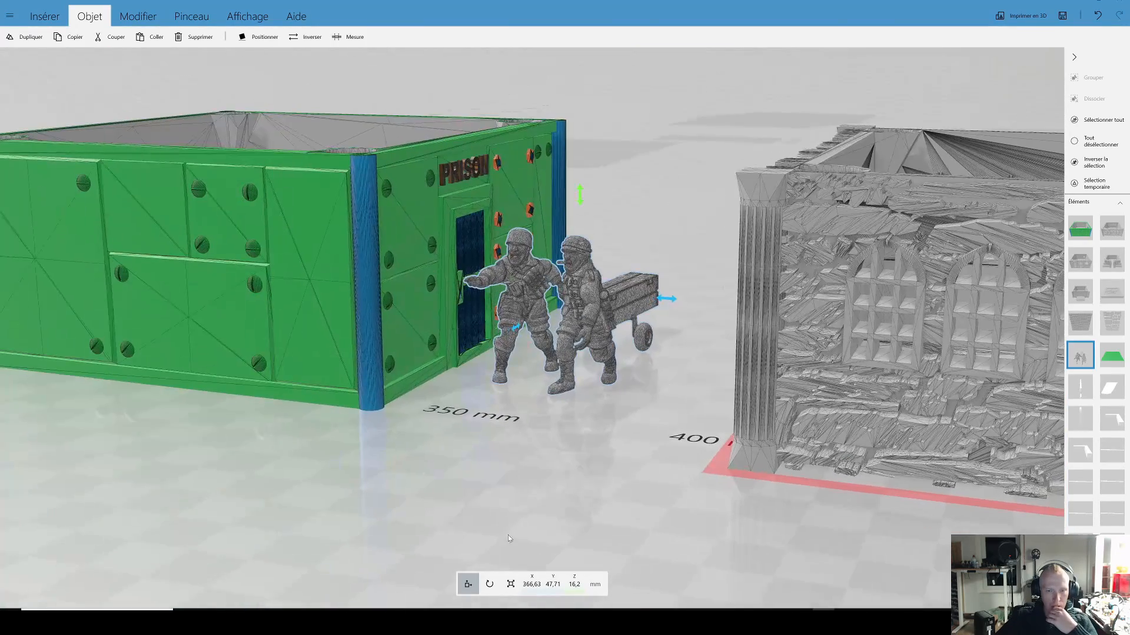
{"action": "left_click", "coordinate": [488, 584]}
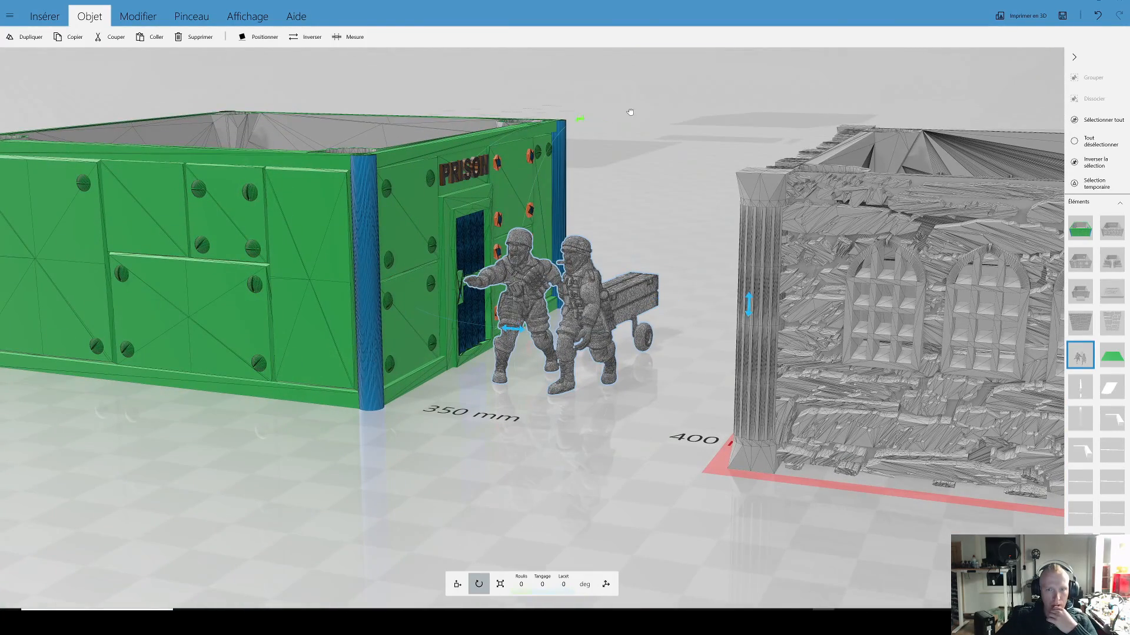
{"action": "left_click_drag", "start_coordinate": [630, 112], "coordinate": [528, 513]}
{"action": "left_click_drag", "start_coordinate": [749, 312], "coordinate": [544, 497]}
Step: Raise the tilted soldiers above the ground to a Z position of about 38 mm
{"action": "left_click", "coordinate": [457, 584]}
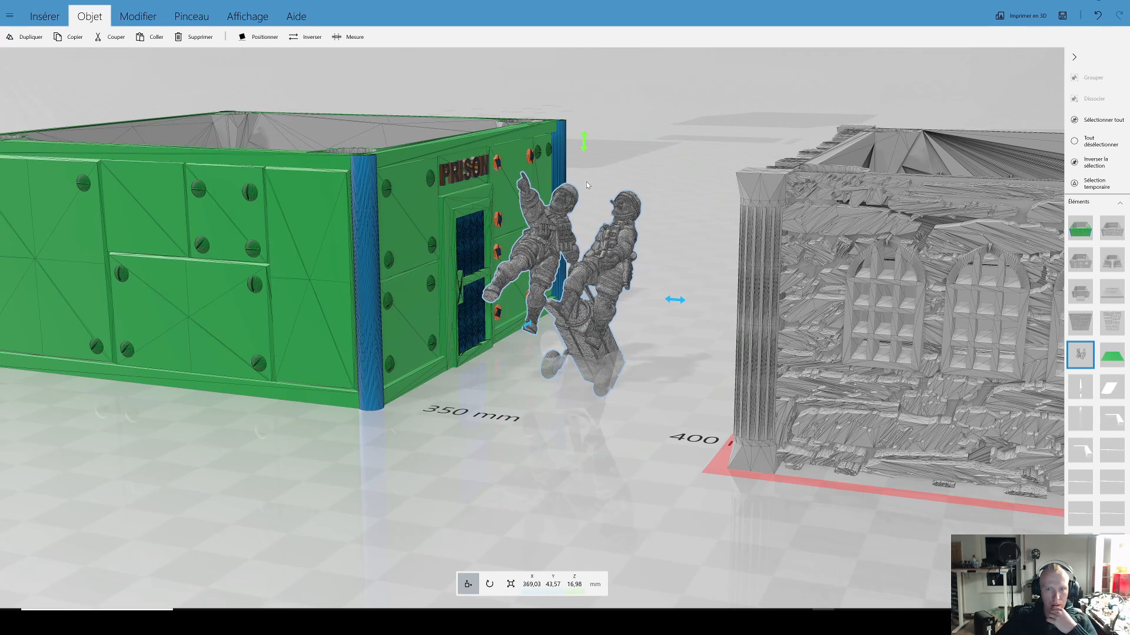
{"action": "left_click_drag", "start_coordinate": [586, 141], "coordinate": [588, 43]}
{"action": "right_click_drag", "start_coordinate": [606, 331], "coordinate": [662, 412]}
{"action": "left_click_drag", "start_coordinate": [661, 411], "coordinate": [671, 459]}
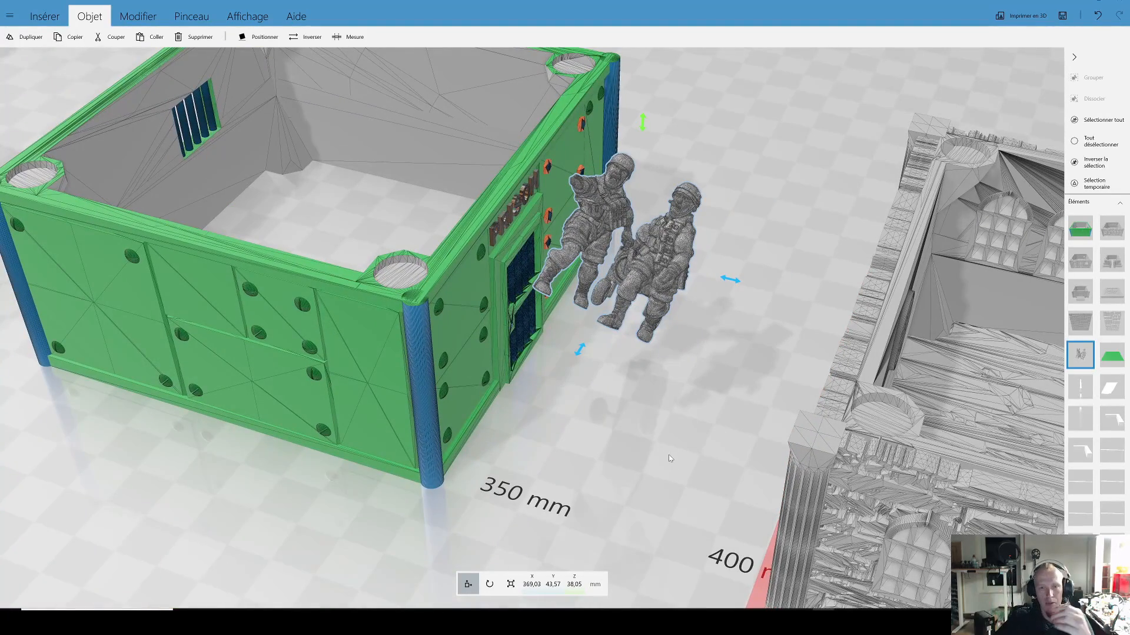
Step: Stand the soldiers with the cart upright on the ground with the Position command
{"action": "left_click", "coordinate": [259, 37]}
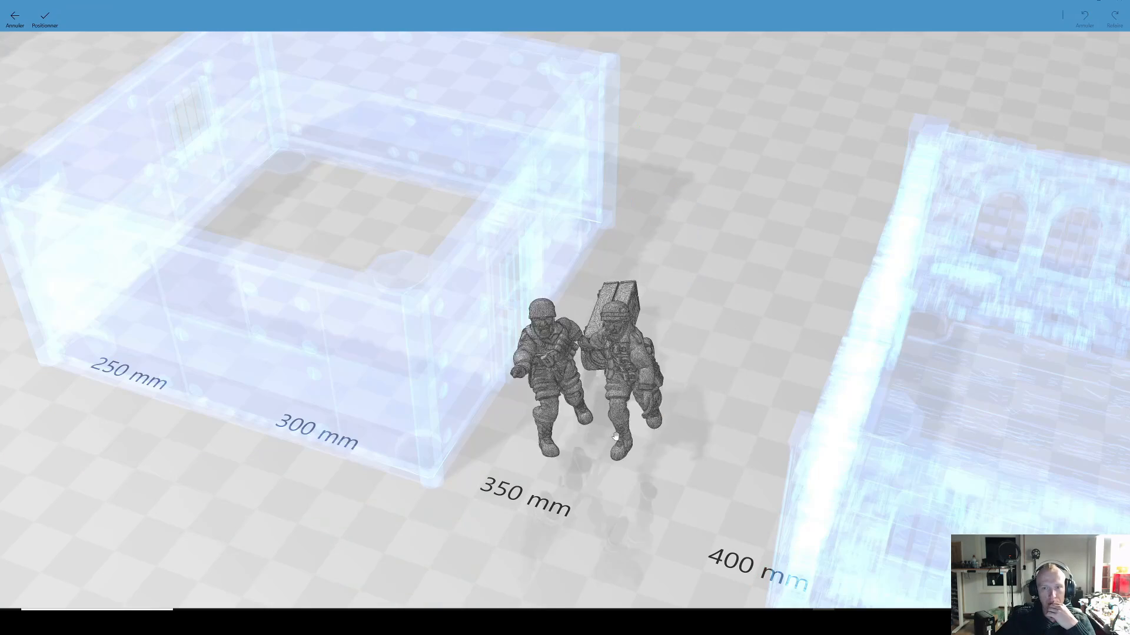
{"action": "left_click_drag", "start_coordinate": [751, 381], "coordinate": [245, 136]}
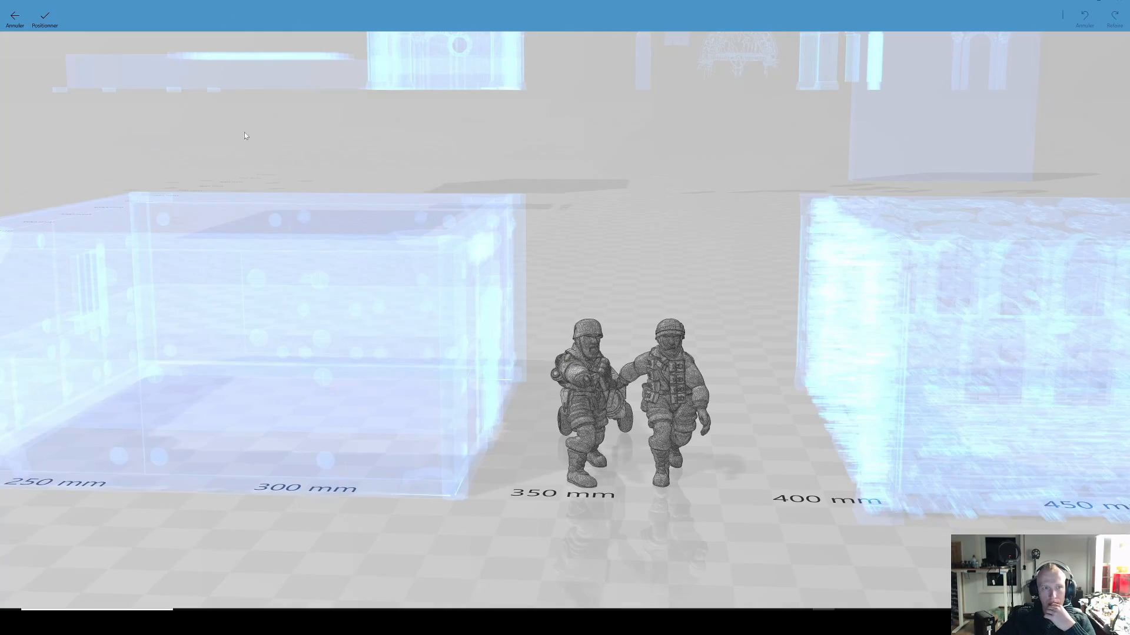
{"action": "left_click", "coordinate": [63, 21]}
{"action": "left_click_drag", "start_coordinate": [650, 288], "coordinate": [619, 268]}
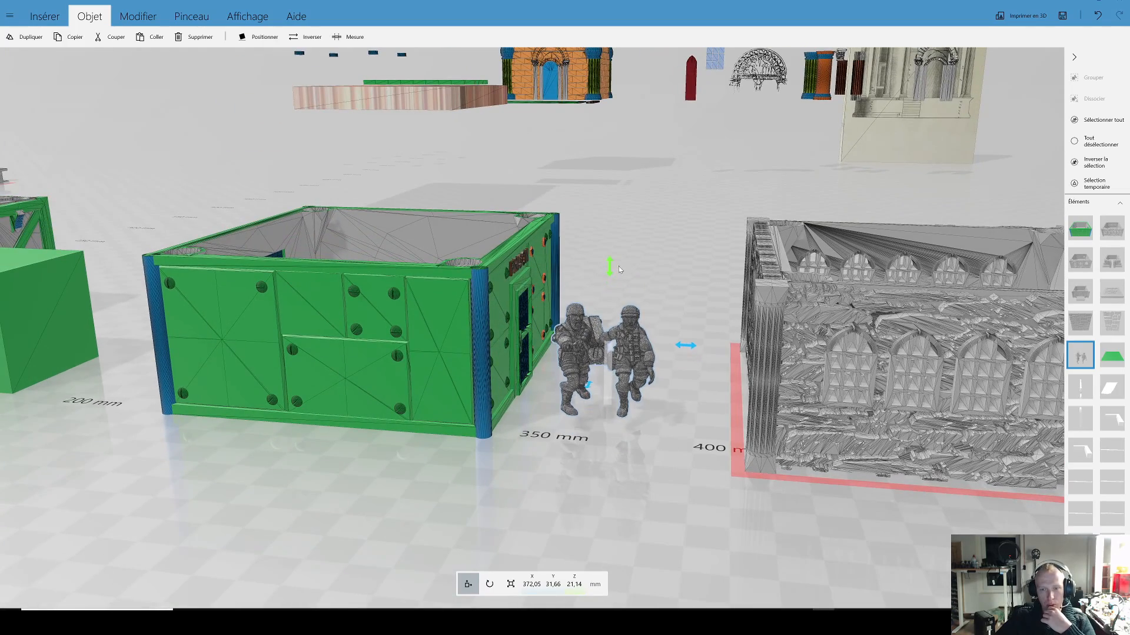
Step: Select the green cube again and view the complete set of models on the build plate from a distance
{"action": "left_click_drag", "start_coordinate": [658, 436], "coordinate": [630, 439]}
{"action": "scroll", "coordinate": [630, 440], "scroll_direction": "down", "scroll_amount": 10}
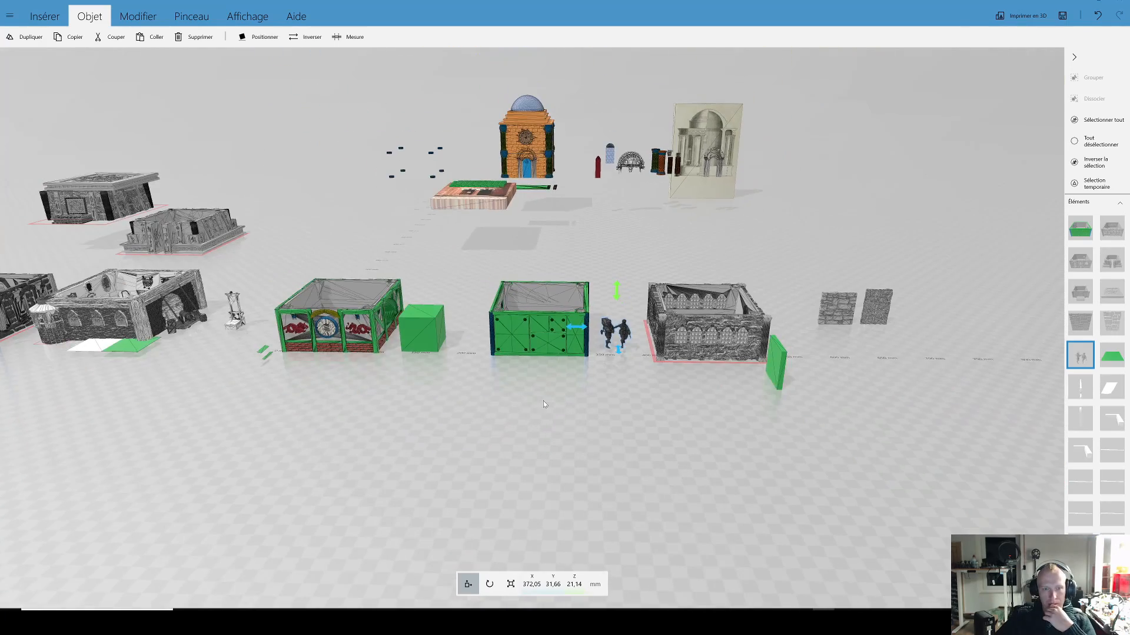
{"action": "left_click", "coordinate": [419, 320]}
{"action": "right_click_drag", "start_coordinate": [556, 401], "coordinate": [625, 405]}
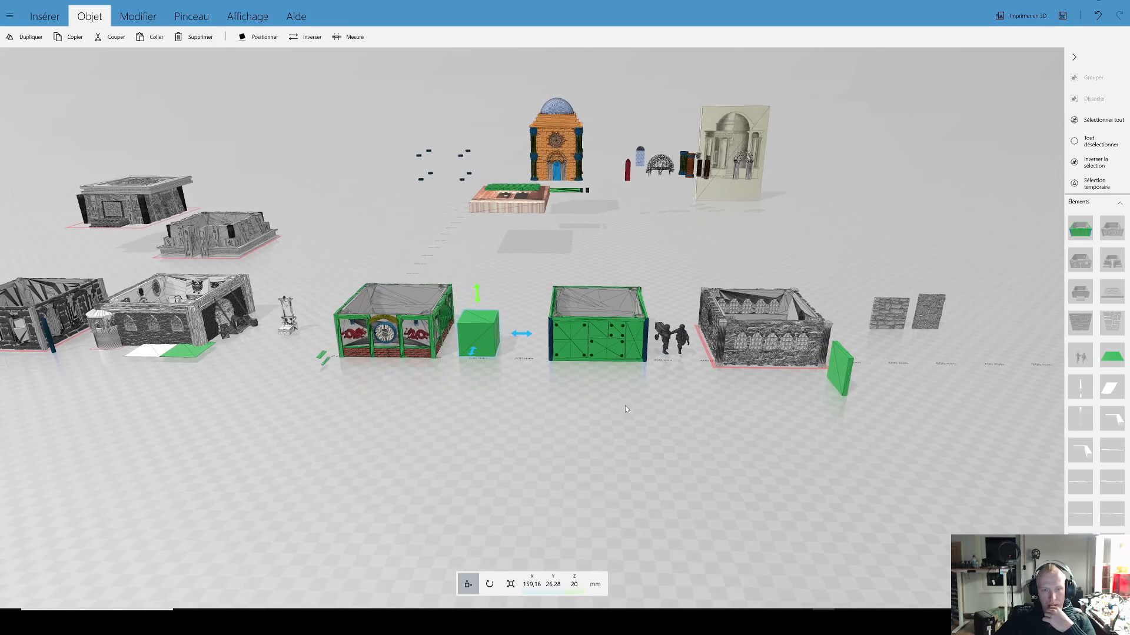
{"action": "left_click_drag", "start_coordinate": [554, 405], "coordinate": [521, 410]}
{"action": "right_click_drag", "start_coordinate": [521, 410], "coordinate": [553, 417]}
{"action": "scroll", "coordinate": [553, 417], "scroll_direction": "down", "scroll_amount": 3}
{"action": "left_click_drag", "start_coordinate": [553, 417], "coordinate": [578, 414]}
{"action": "right_click_drag", "start_coordinate": [578, 413], "coordinate": [551, 472]}
{"action": "right_click_drag", "start_coordinate": [700, 310], "coordinate": [649, 307]}
{"action": "scroll", "coordinate": [649, 311], "scroll_direction": "up", "scroll_amount": 3}
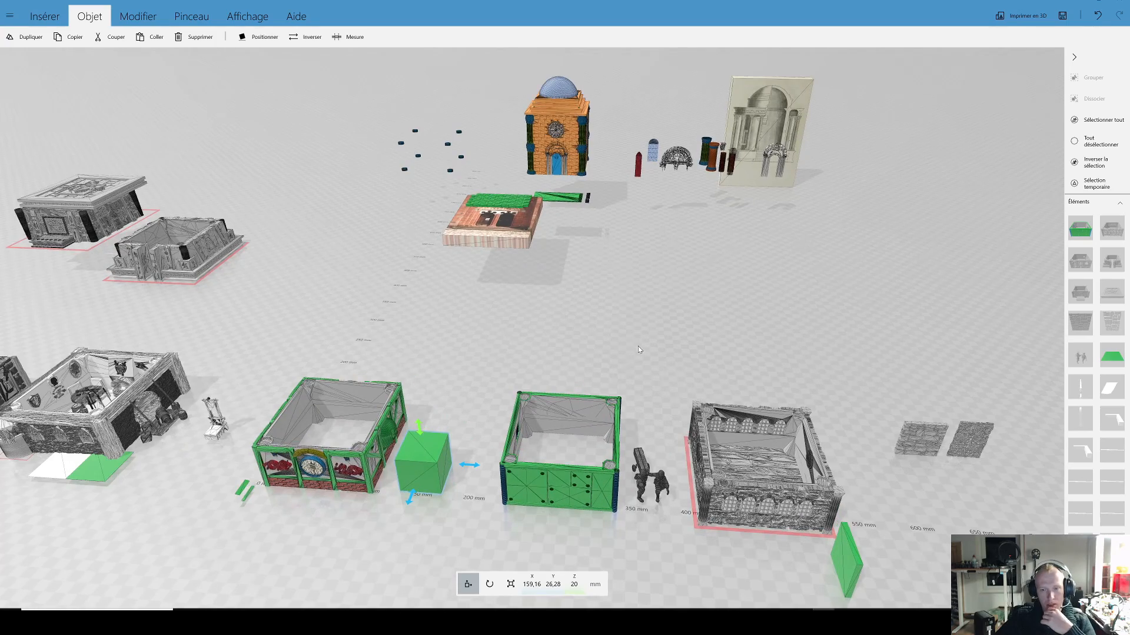
{"action": "scroll", "coordinate": [686, 327], "scroll_direction": "up", "scroll_amount": 3}
{"action": "scroll", "coordinate": [689, 330], "scroll_direction": "down", "scroll_amount": 5}
{"action": "scroll", "coordinate": [651, 371], "scroll_direction": "up", "scroll_amount": 3}
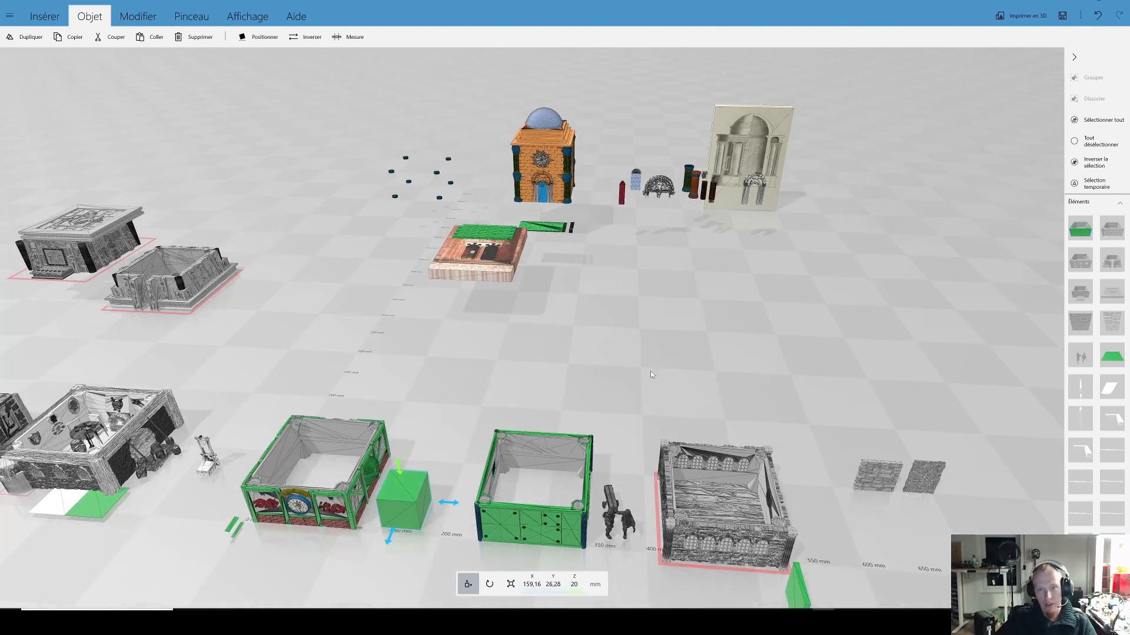
{"action": "scroll", "coordinate": [636, 359], "scroll_direction": "down", "scroll_amount": 2}
{"action": "scroll", "coordinate": [651, 341], "scroll_direction": "up", "scroll_amount": 2}
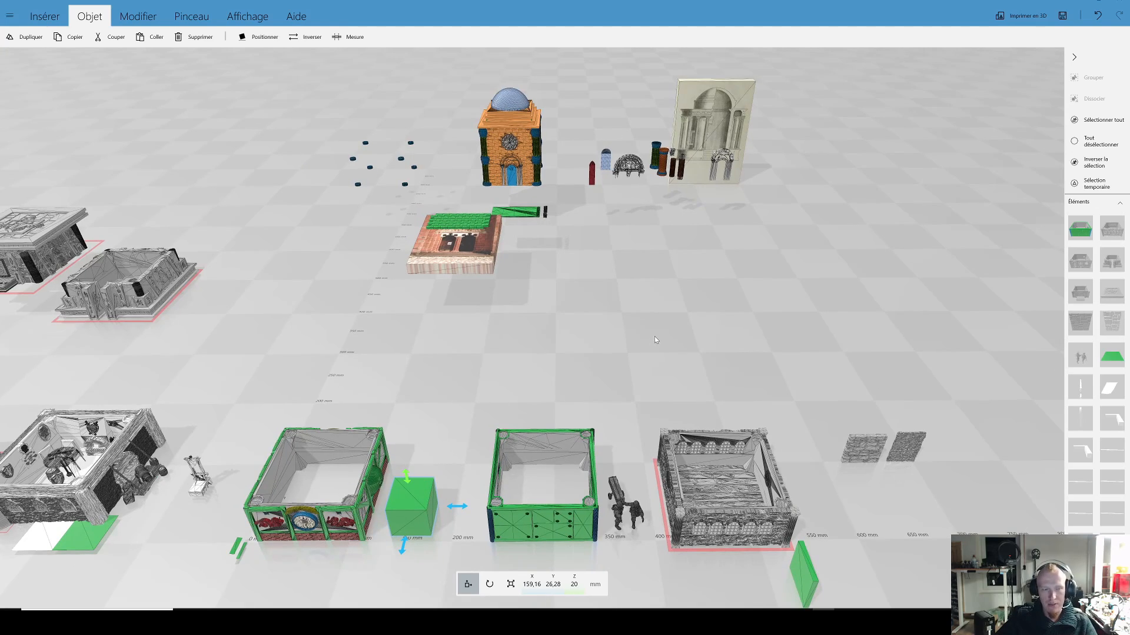
{"action": "scroll", "coordinate": [637, 310], "scroll_direction": "down", "scroll_amount": 2}
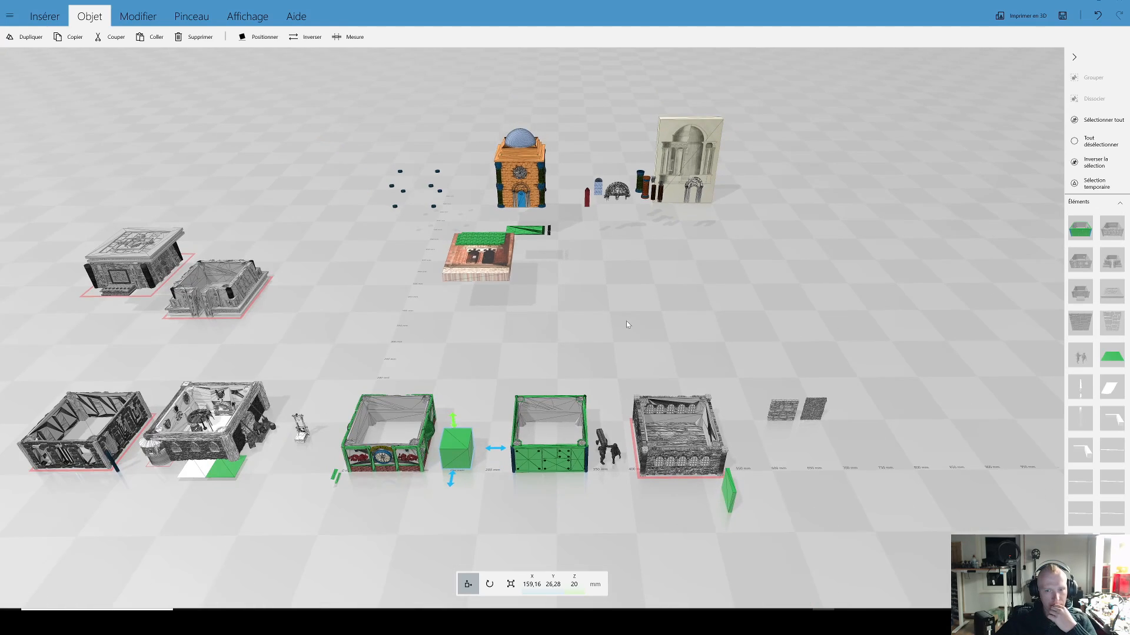
Step: Examine the domed building together with its separate windows, arches, columns and the reference image
{"action": "left_click_drag", "start_coordinate": [599, 325], "coordinate": [562, 326]}
{"action": "right_click_drag", "start_coordinate": [562, 326], "coordinate": [573, 396]}
{"action": "scroll", "coordinate": [628, 233], "scroll_direction": "up", "scroll_amount": 2}
{"action": "scroll", "coordinate": [686, 293], "scroll_direction": "up", "scroll_amount": 5}
{"action": "right_click_drag", "start_coordinate": [627, 491], "coordinate": [582, 589]}
{"action": "right_click_drag", "start_coordinate": [678, 359], "coordinate": [634, 411]}
{"action": "left_click_drag", "start_coordinate": [633, 411], "coordinate": [695, 409]}
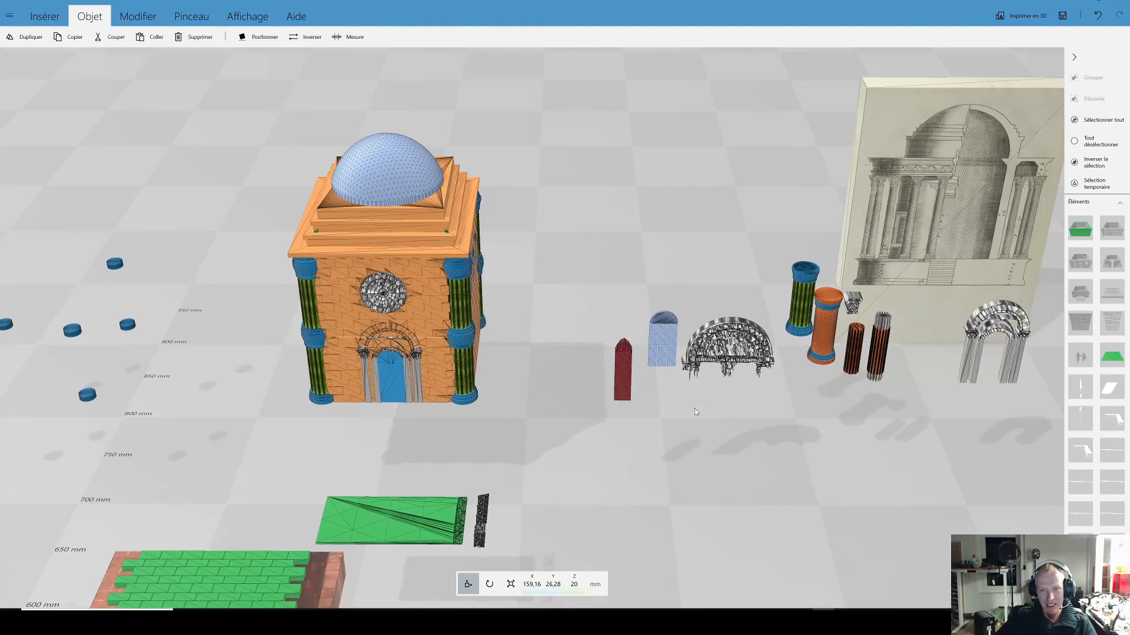
Step: Ungroup the domed building into its separate parts
{"action": "left_click", "coordinate": [396, 181]}
{"action": "right_click_drag", "start_coordinate": [786, 180], "coordinate": [945, 313]}
{"action": "scroll", "coordinate": [945, 313], "scroll_direction": "up", "scroll_amount": 5}
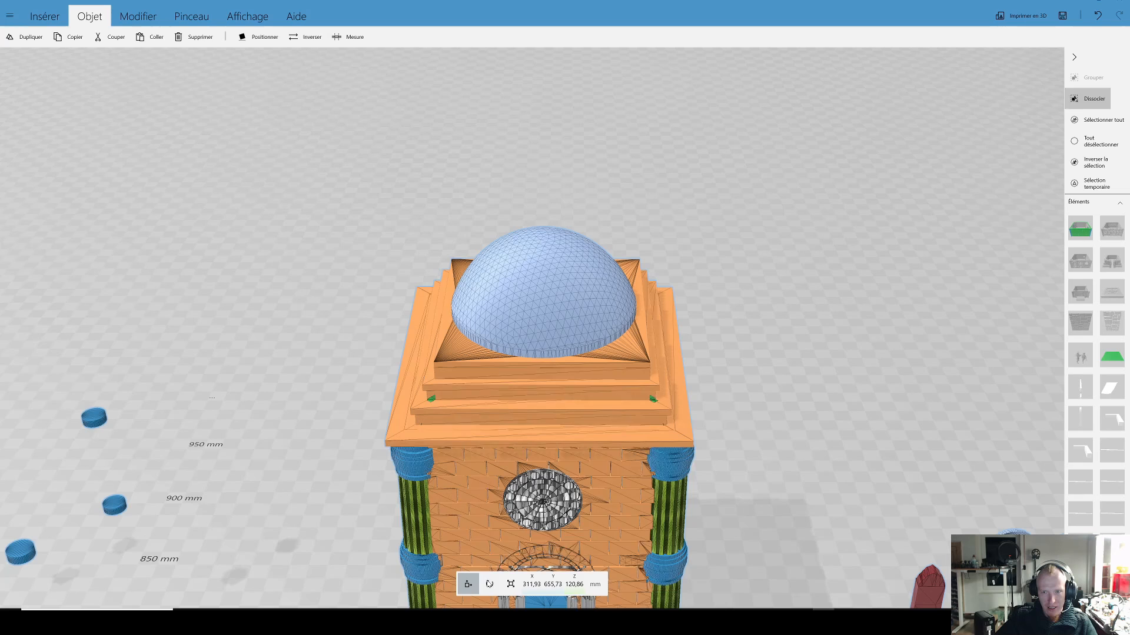
{"action": "left_click", "coordinate": [1087, 98]}
Step: Tilt the blue dome to a 45-degree pitch and move it off the roof to beside the building
{"action": "left_click", "coordinate": [531, 304]}
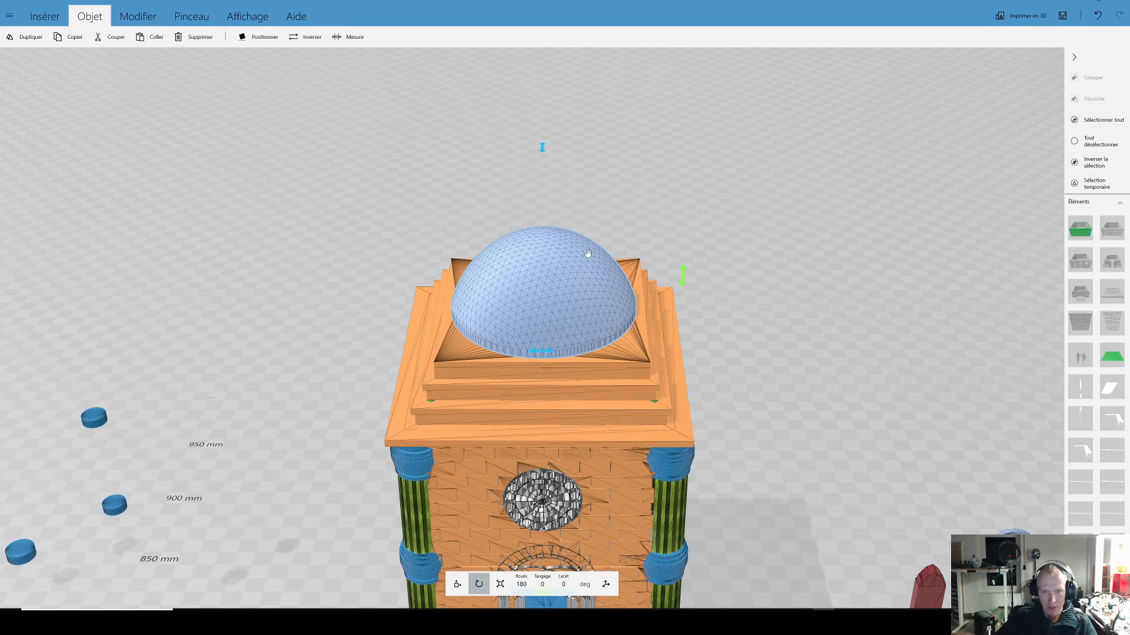
{"action": "left_click_drag", "start_coordinate": [682, 278], "coordinate": [462, 376]}
{"action": "left_click_drag", "start_coordinate": [567, 271], "coordinate": [855, 250]}
Step: Examine the curved rib framework and the blue ring around the roof opening up close
{"action": "left_click_drag", "start_coordinate": [706, 360], "coordinate": [682, 409]}
{"action": "right_click_drag", "start_coordinate": [682, 408], "coordinate": [675, 454]}
{"action": "scroll", "coordinate": [689, 361], "scroll_direction": "up", "scroll_amount": 5}
{"action": "left_click_drag", "start_coordinate": [811, 440], "coordinate": [661, 382]}
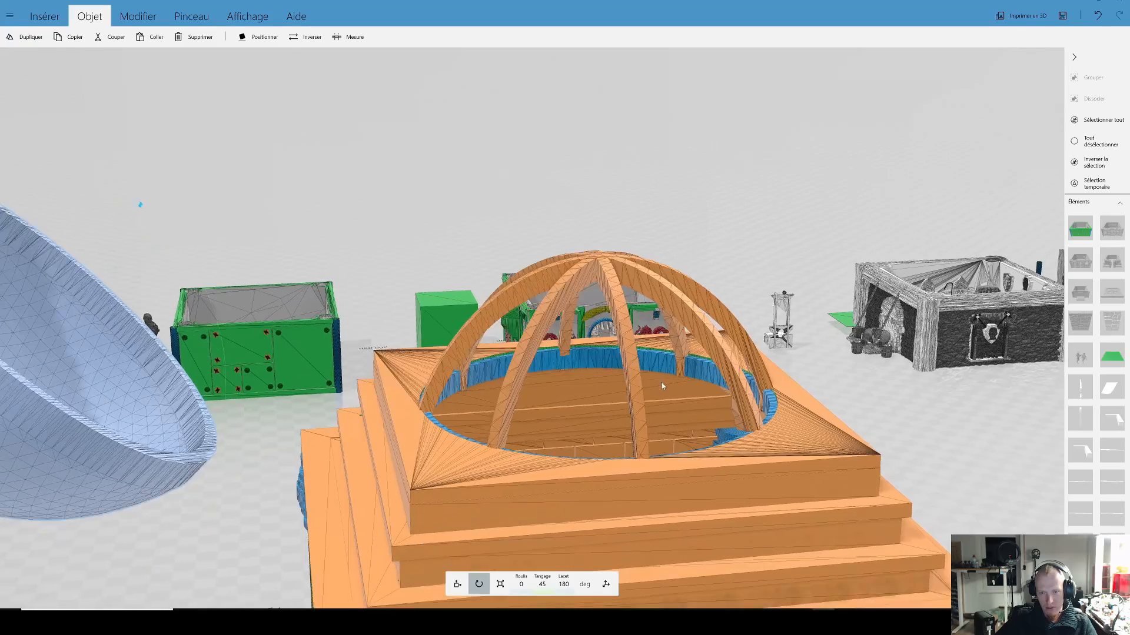
{"action": "scroll", "coordinate": [563, 469], "scroll_direction": "up", "scroll_amount": 5}
{"action": "right_click_drag", "start_coordinate": [613, 539], "coordinate": [604, 218]}
{"action": "left_click_drag", "start_coordinate": [605, 218], "coordinate": [624, 254]}
{"action": "right_click_drag", "start_coordinate": [827, 189], "coordinate": [736, 292]}
Step: Raise the blue ring above the roof ribs to a Z position of about 246 mm
{"action": "left_click", "coordinate": [768, 225]}
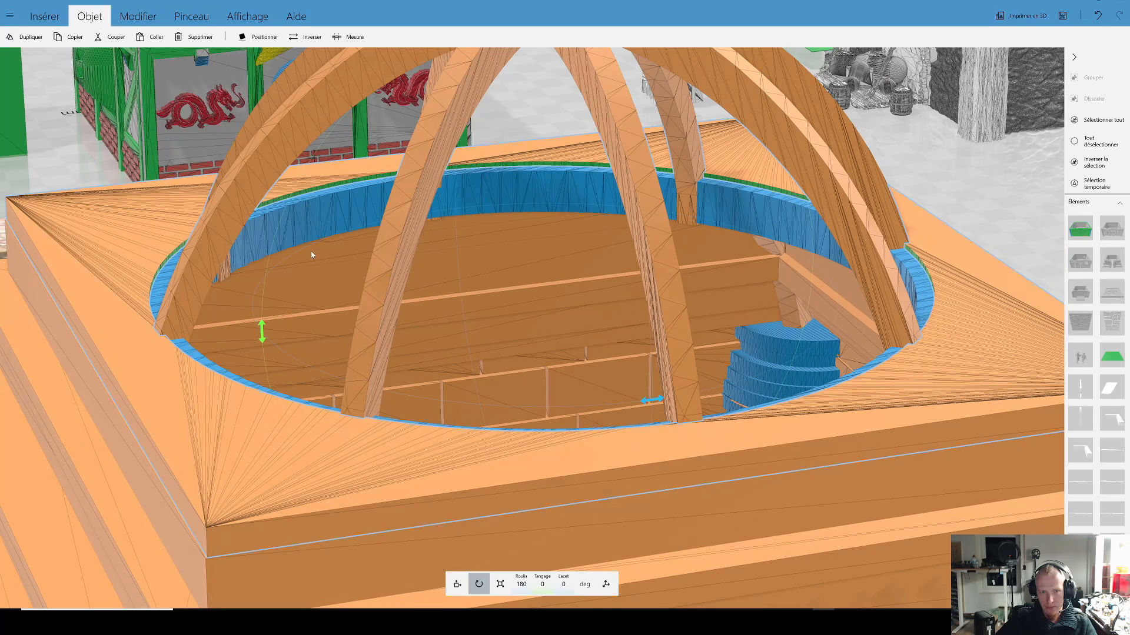
{"action": "scroll", "coordinate": [563, 298], "scroll_direction": "down", "scroll_amount": 5}
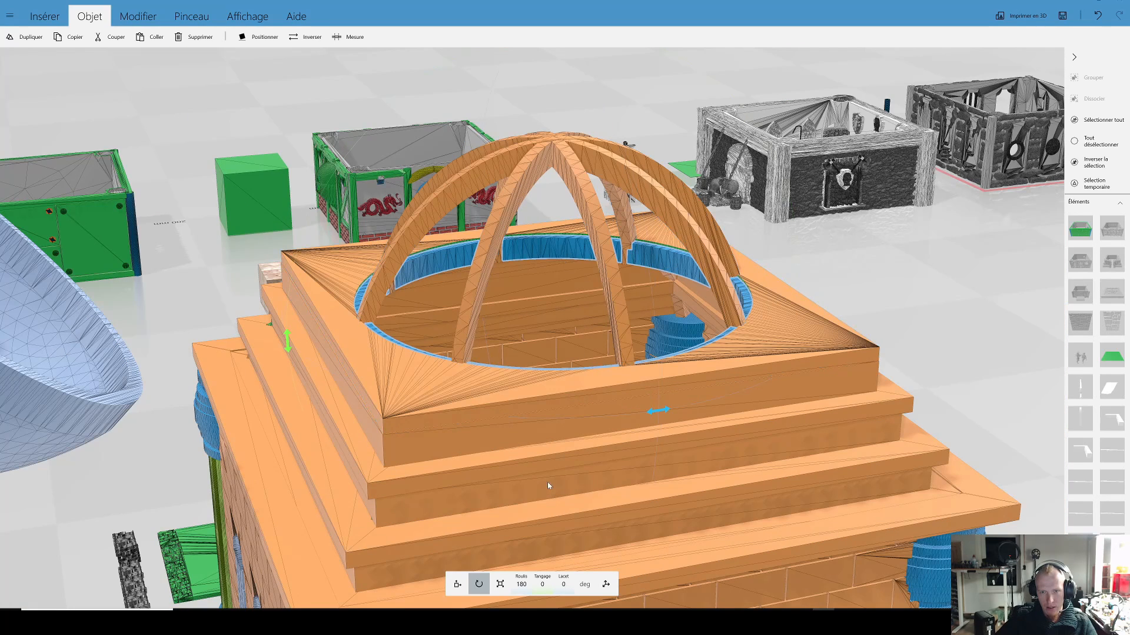
{"action": "left_click", "coordinate": [457, 584]}
{"action": "left_click_drag", "start_coordinate": [554, 276], "coordinate": [360, 179]}
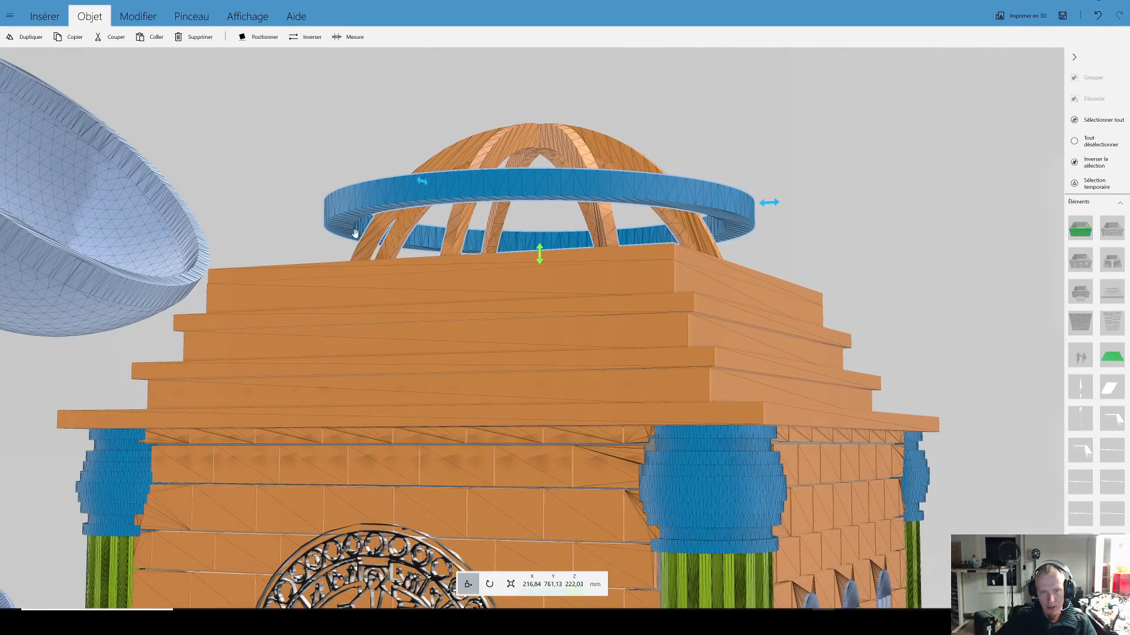
{"action": "scroll", "coordinate": [468, 208], "scroll_direction": "down", "scroll_amount": 5}
{"action": "left_click_drag", "start_coordinate": [595, 159], "coordinate": [549, 143]}
Step: Insert a cone and place it on top of the domed building at about X 217, Y 733, Z 253 mm
{"action": "left_click", "coordinate": [59, 20]}
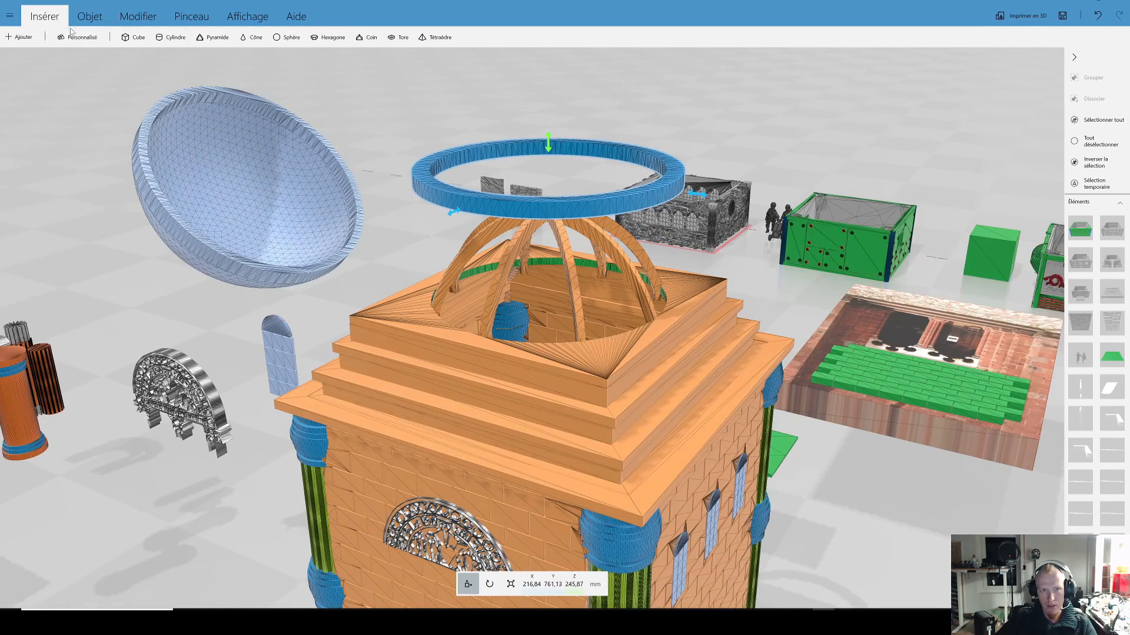
{"action": "left_click", "coordinate": [251, 37]}
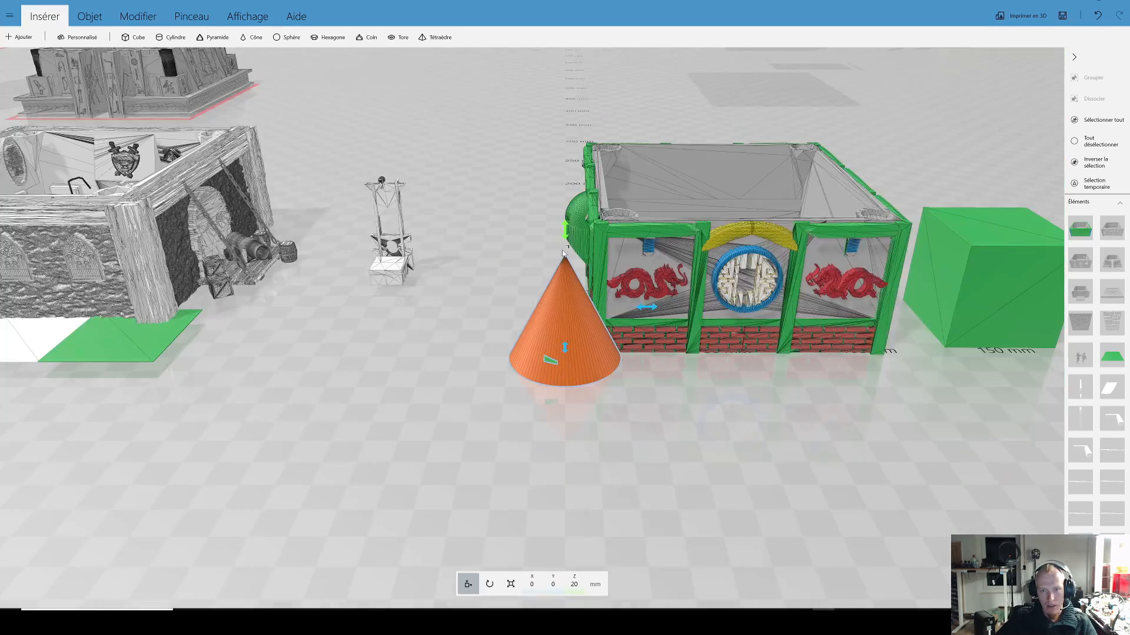
{"action": "scroll", "coordinate": [563, 253], "scroll_direction": "down", "scroll_amount": 5}
{"action": "right_click_drag", "start_coordinate": [618, 259], "coordinate": [563, 398]}
{"action": "scroll", "coordinate": [584, 336], "scroll_direction": "down", "scroll_amount": 5}
{"action": "right_click_drag", "start_coordinate": [605, 271], "coordinate": [582, 335]}
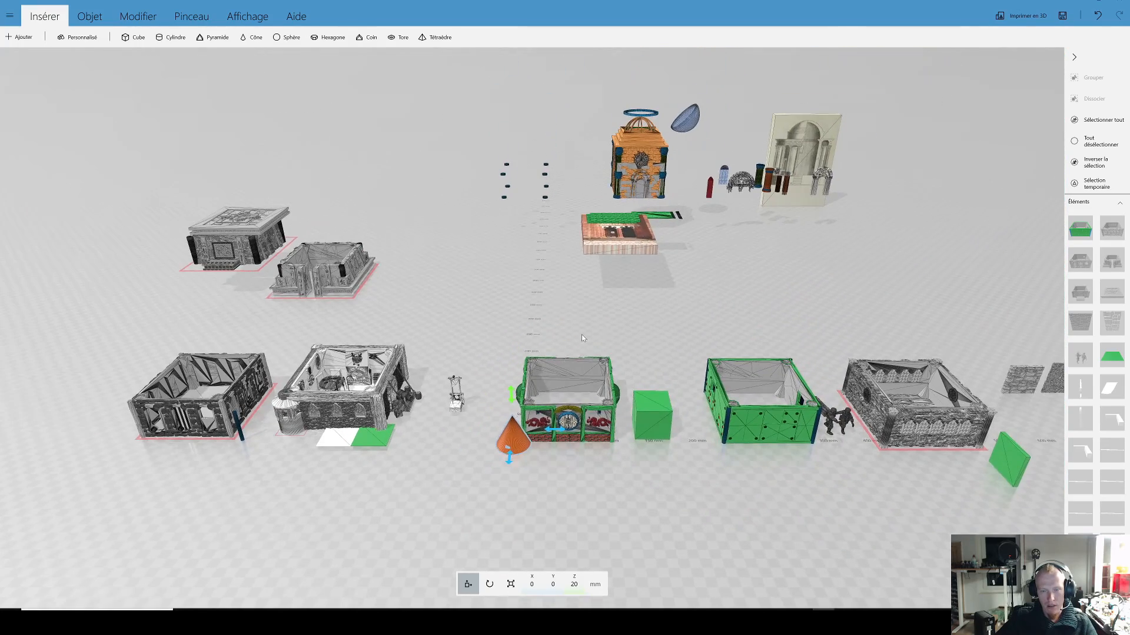
{"action": "left_click_drag", "start_coordinate": [514, 434], "coordinate": [645, 80]}
{"action": "scroll", "coordinate": [609, 288], "scroll_direction": "up", "scroll_amount": 6}
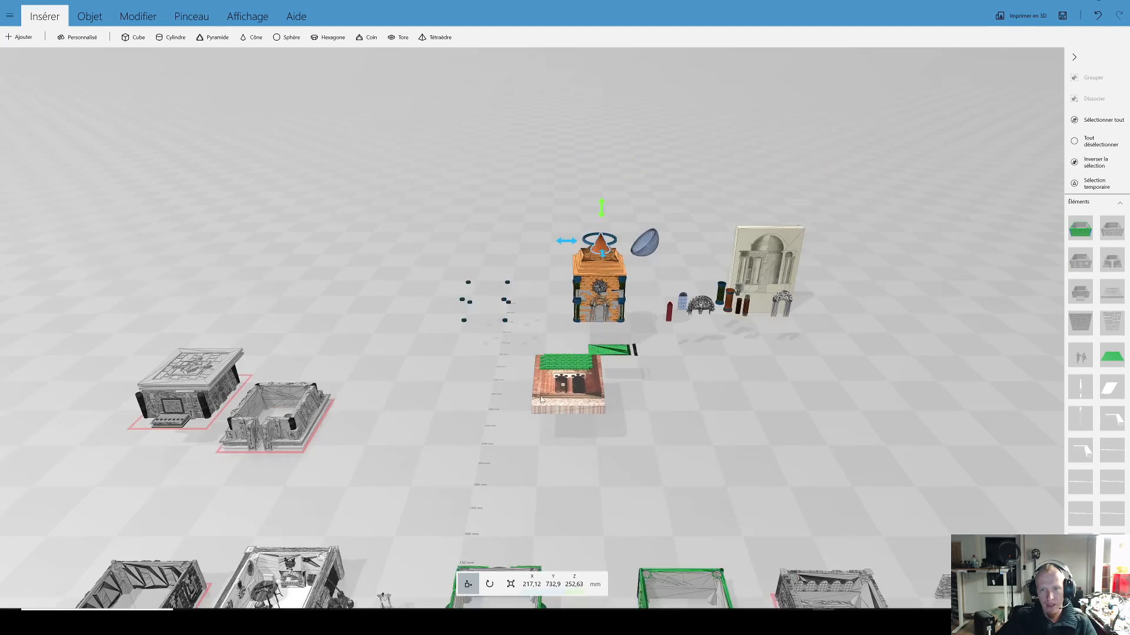
{"action": "scroll", "coordinate": [609, 287], "scroll_direction": "up", "scroll_amount": 8}
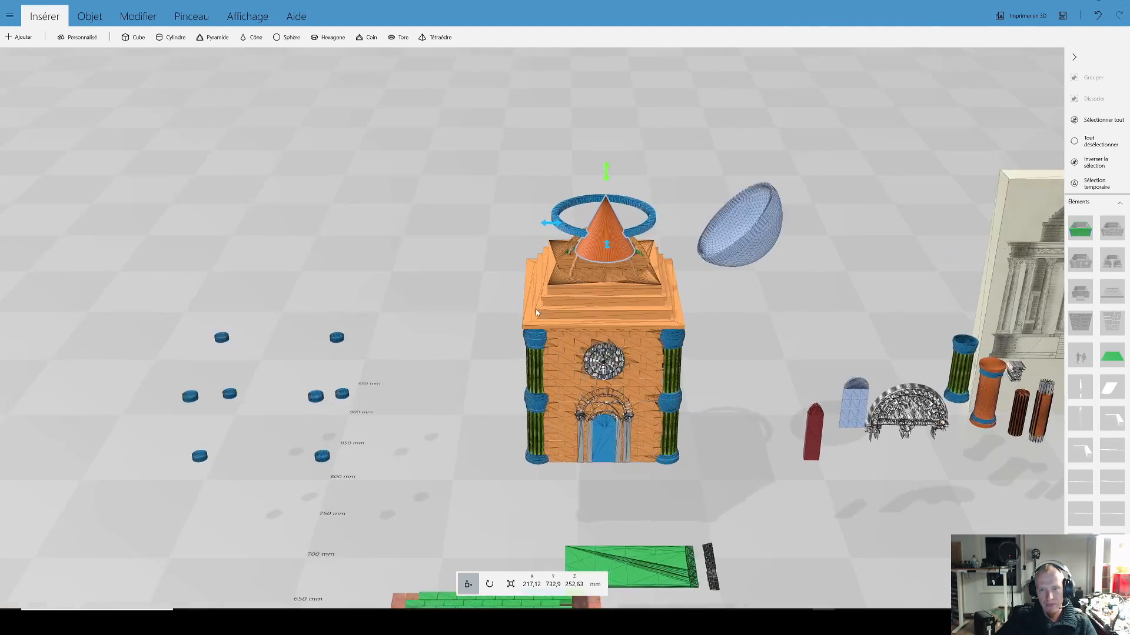
{"action": "scroll", "coordinate": [600, 182], "scroll_direction": "down", "scroll_amount": 10}
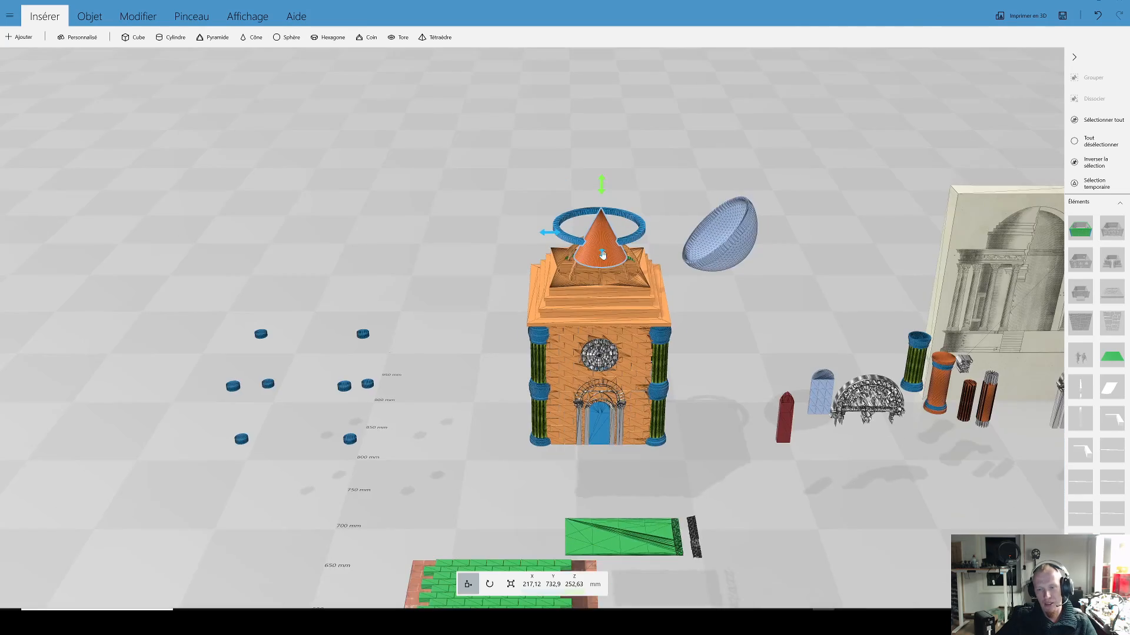
{"action": "scroll", "coordinate": [650, 234], "scroll_direction": "down", "scroll_amount": 5}
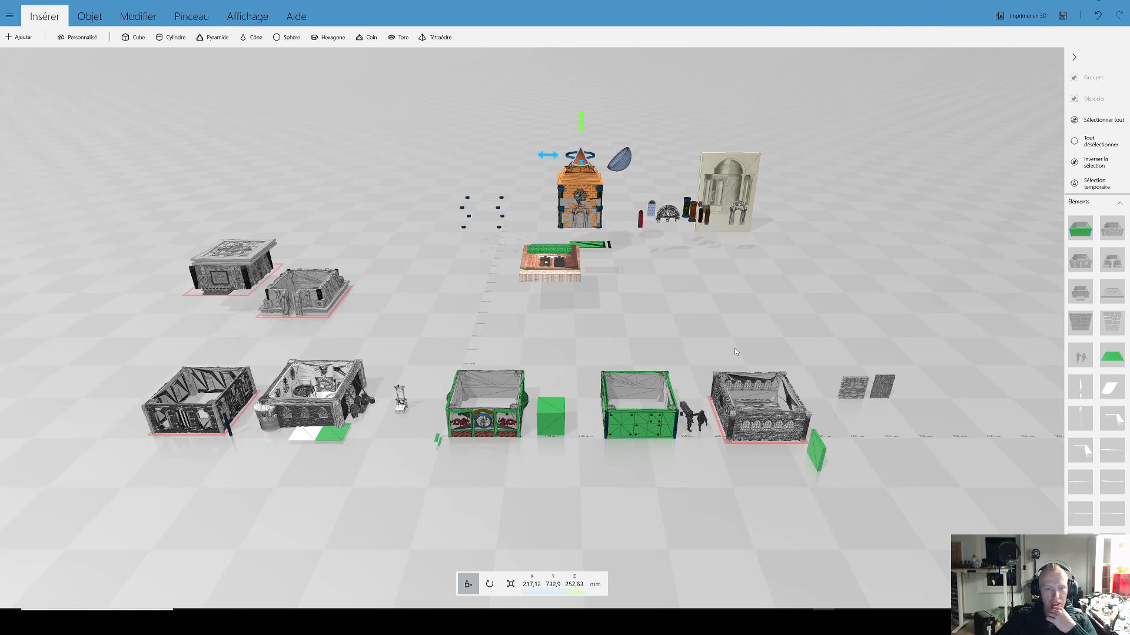
{"action": "left_click_drag", "start_coordinate": [733, 345], "coordinate": [654, 293]}
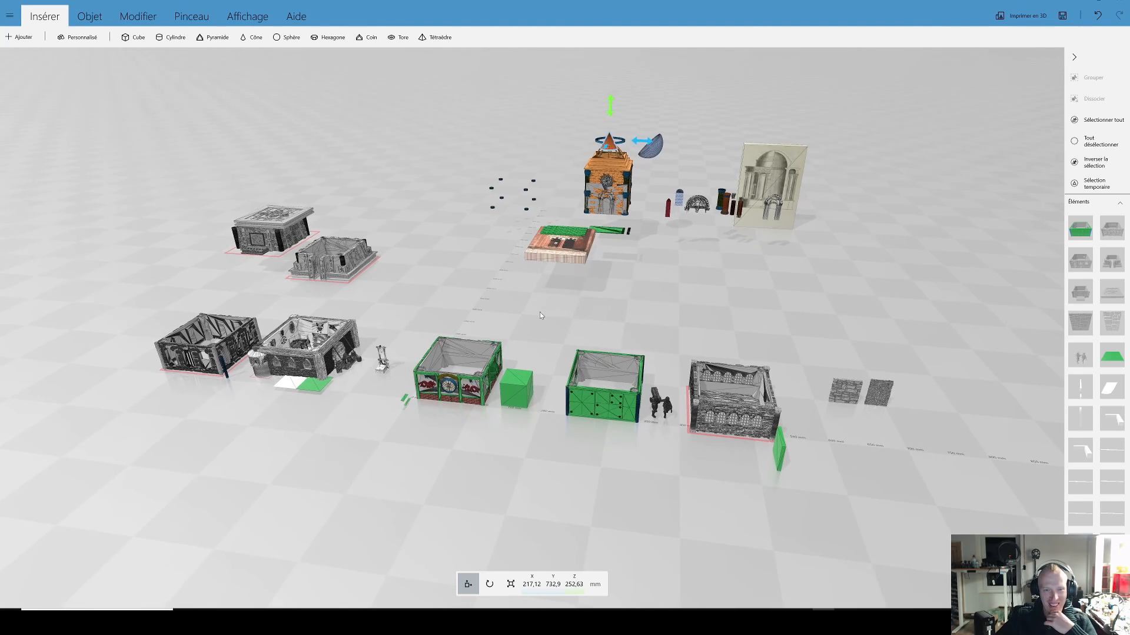
{"action": "left_click_drag", "start_coordinate": [540, 314], "coordinate": [586, 315]}
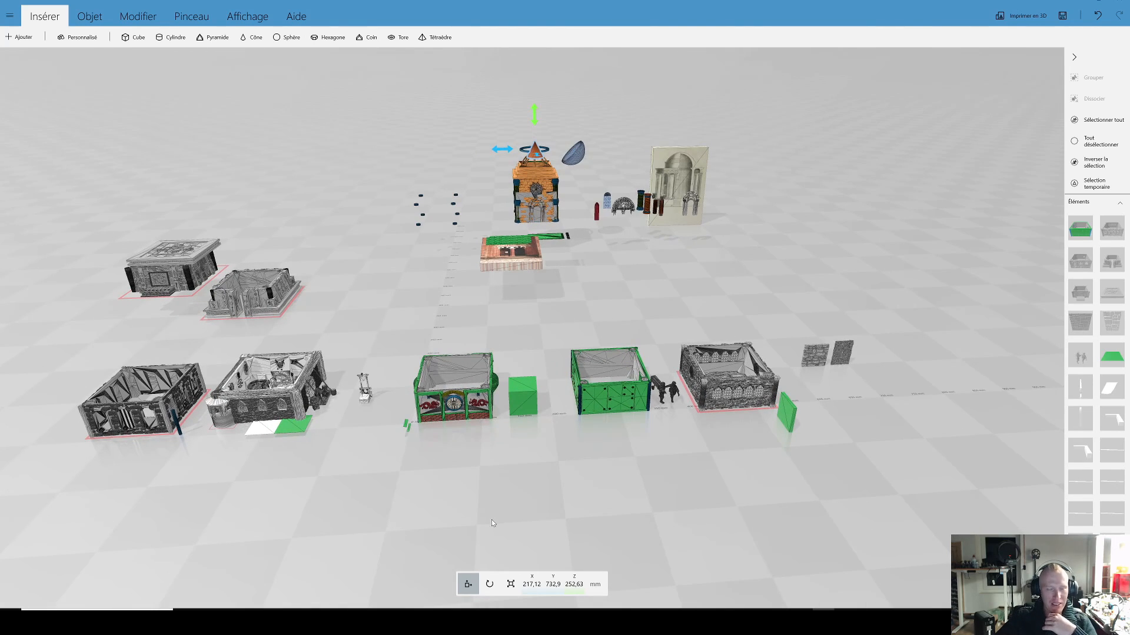
{"action": "right_click_drag", "start_coordinate": [513, 542], "coordinate": [650, 542]}
{"action": "scroll", "coordinate": [489, 542], "scroll_direction": "up", "scroll_amount": 3}
{"action": "left_click_drag", "start_coordinate": [442, 559], "coordinate": [449, 525]}
{"action": "right_click_drag", "start_coordinate": [449, 524], "coordinate": [557, 496]}
{"action": "left_click_drag", "start_coordinate": [557, 498], "coordinate": [623, 490]}
{"action": "right_click_drag", "start_coordinate": [622, 489], "coordinate": [792, 504]}
{"action": "scroll", "coordinate": [518, 499], "scroll_direction": "down", "scroll_amount": 3}
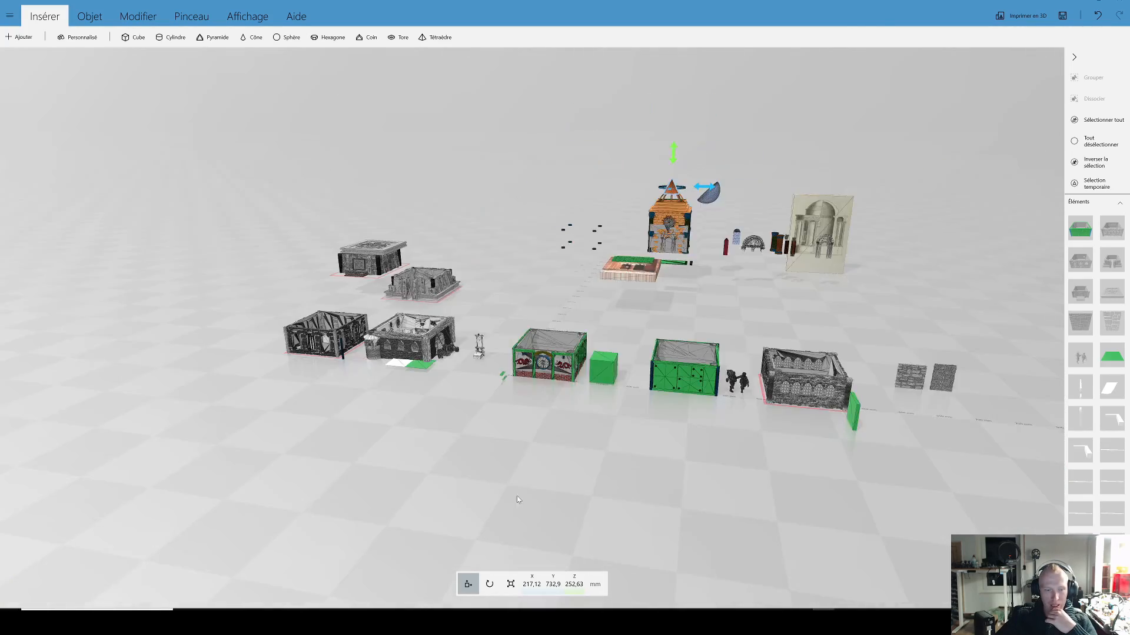
{"action": "left_click_drag", "start_coordinate": [519, 500], "coordinate": [580, 488]}
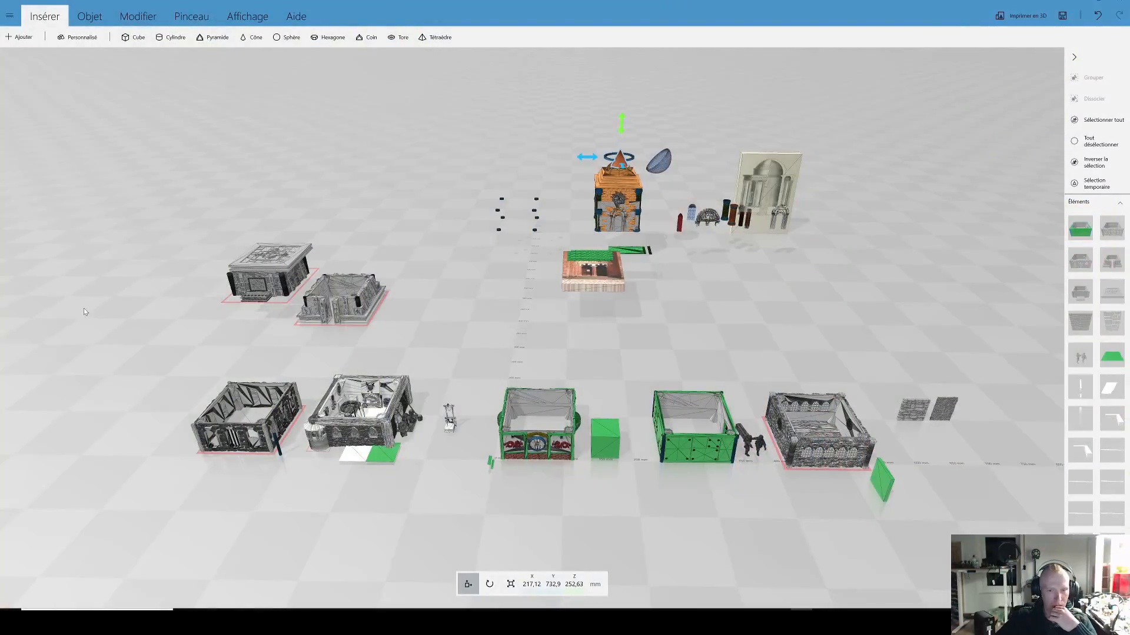
{"action": "scroll", "coordinate": [526, 344], "scroll_direction": "up", "scroll_amount": 3}
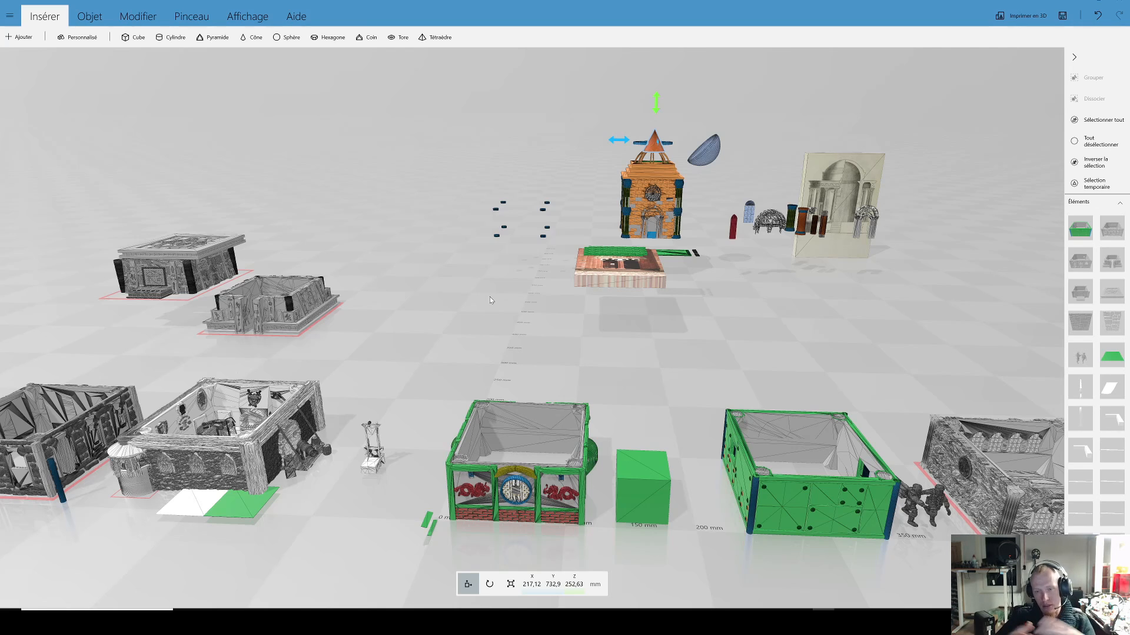
{"action": "scroll", "coordinate": [604, 326], "scroll_direction": "down", "scroll_amount": 5}
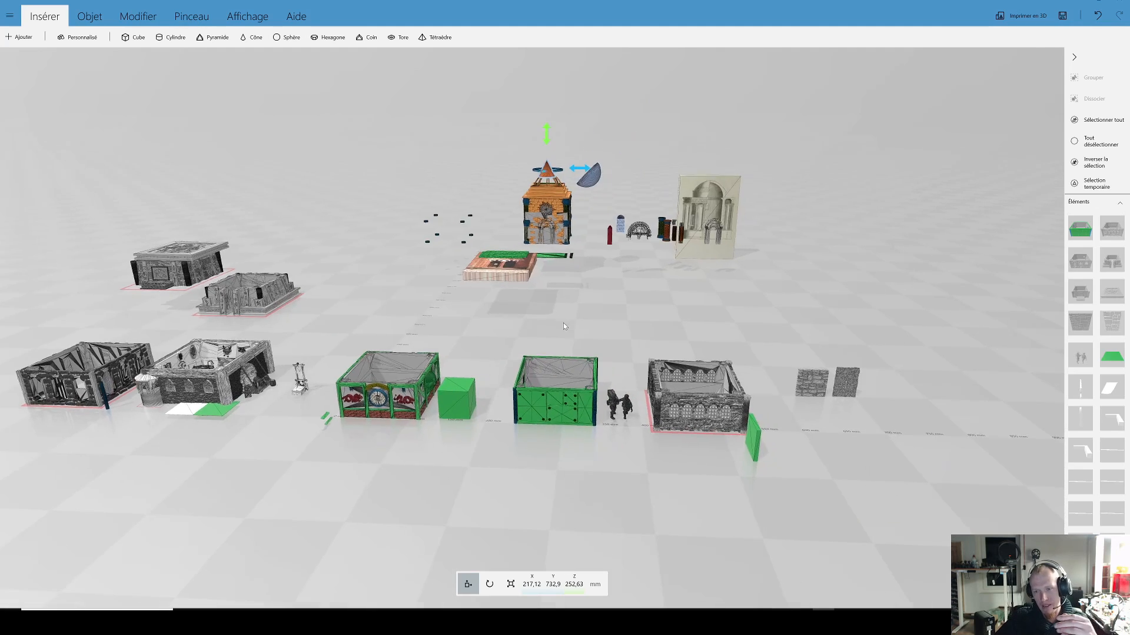
{"action": "right_click_drag", "start_coordinate": [530, 338], "coordinate": [599, 350]}
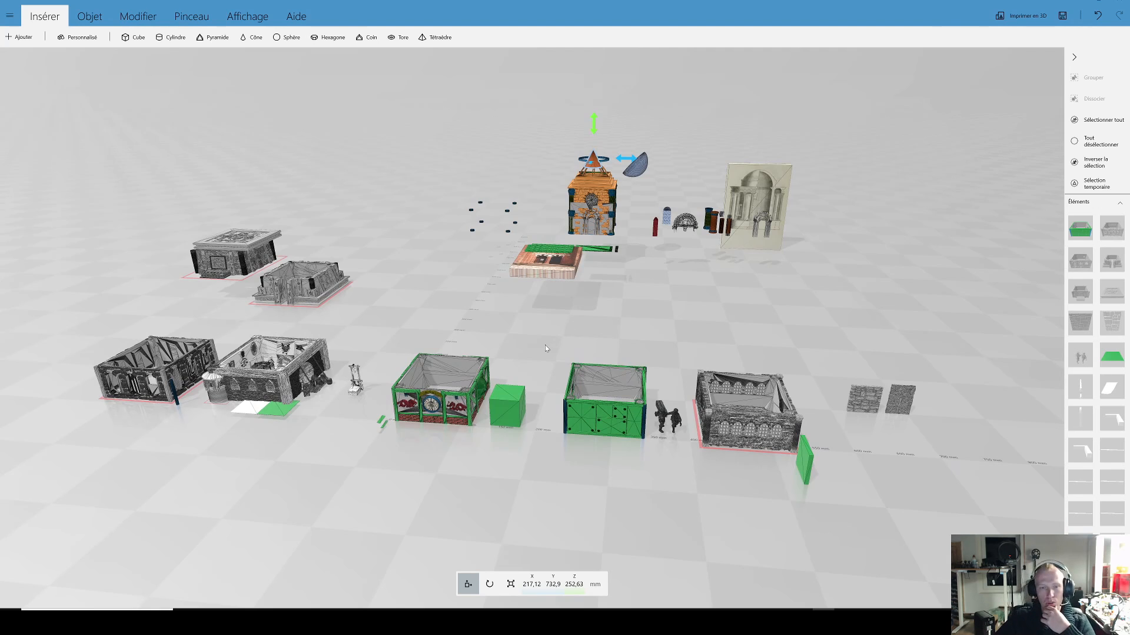
{"action": "left_click_drag", "start_coordinate": [530, 343], "coordinate": [614, 336]}
{"action": "right_click_drag", "start_coordinate": [492, 351], "coordinate": [606, 321]}
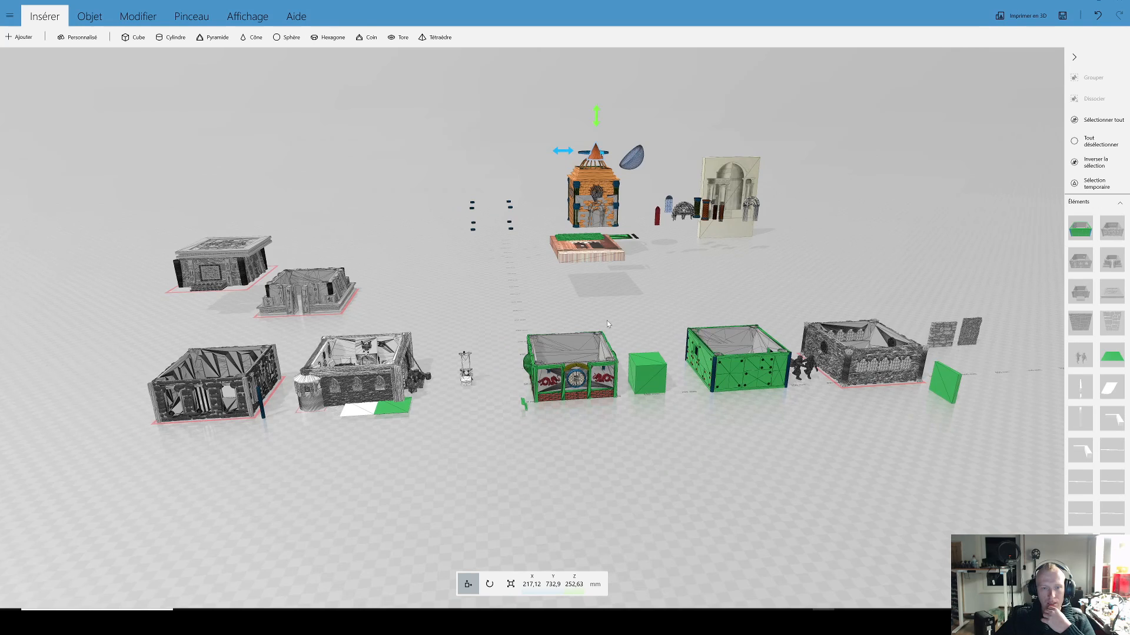
{"action": "left_click_drag", "start_coordinate": [492, 318], "coordinate": [537, 398]}
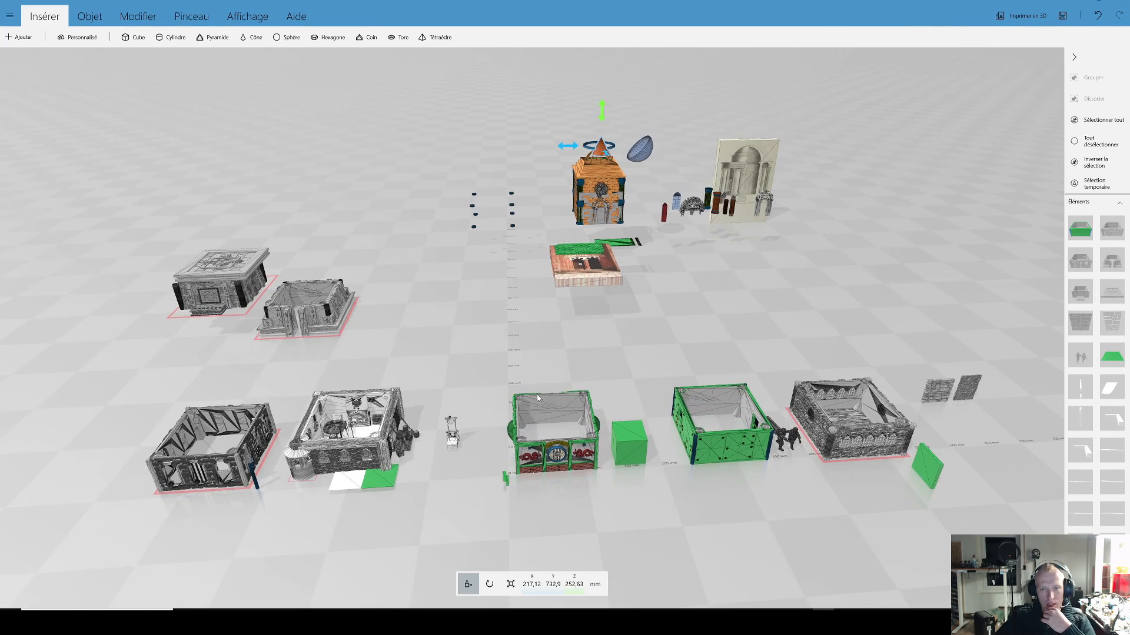
{"action": "left_click_drag", "start_coordinate": [745, 518], "coordinate": [710, 511]}
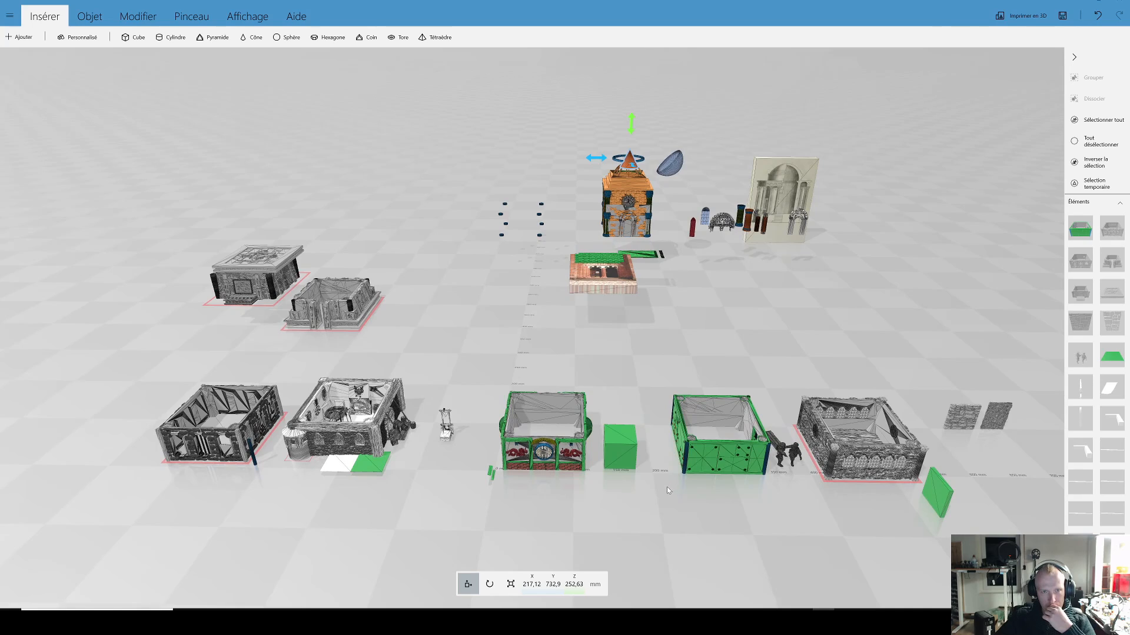
{"action": "scroll", "coordinate": [667, 488], "scroll_direction": "up", "scroll_amount": 2}
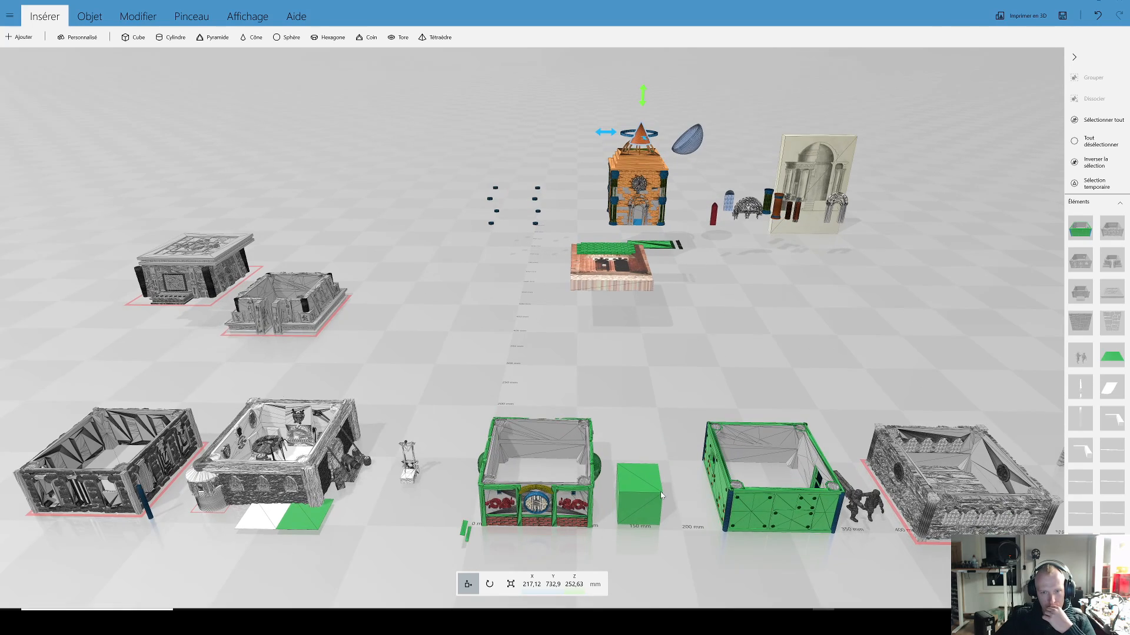
{"action": "scroll", "coordinate": [590, 433], "scroll_direction": "up", "scroll_amount": 2}
{"action": "right_click_drag", "start_coordinate": [589, 433], "coordinate": [568, 425]}
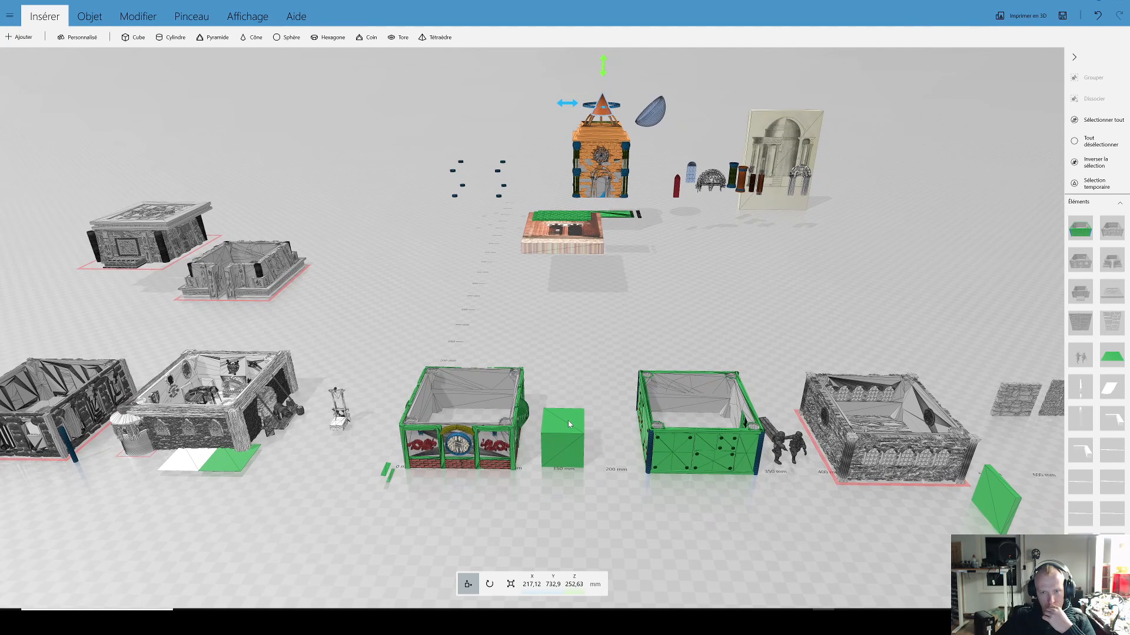
{"action": "right_click_drag", "start_coordinate": [593, 384], "coordinate": [575, 406]}
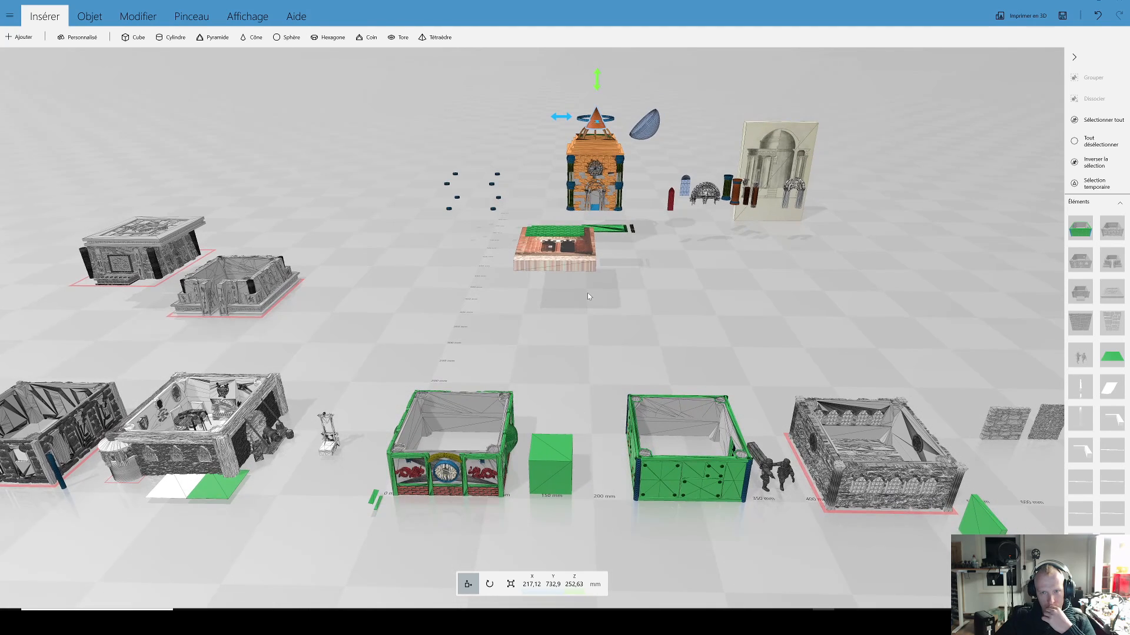
Step: Move the cone from the roof to about Y 90 mm, near the green cube, and set it on the ground with the Position command
{"action": "left_click_drag", "start_coordinate": [596, 115], "coordinate": [612, 384]}
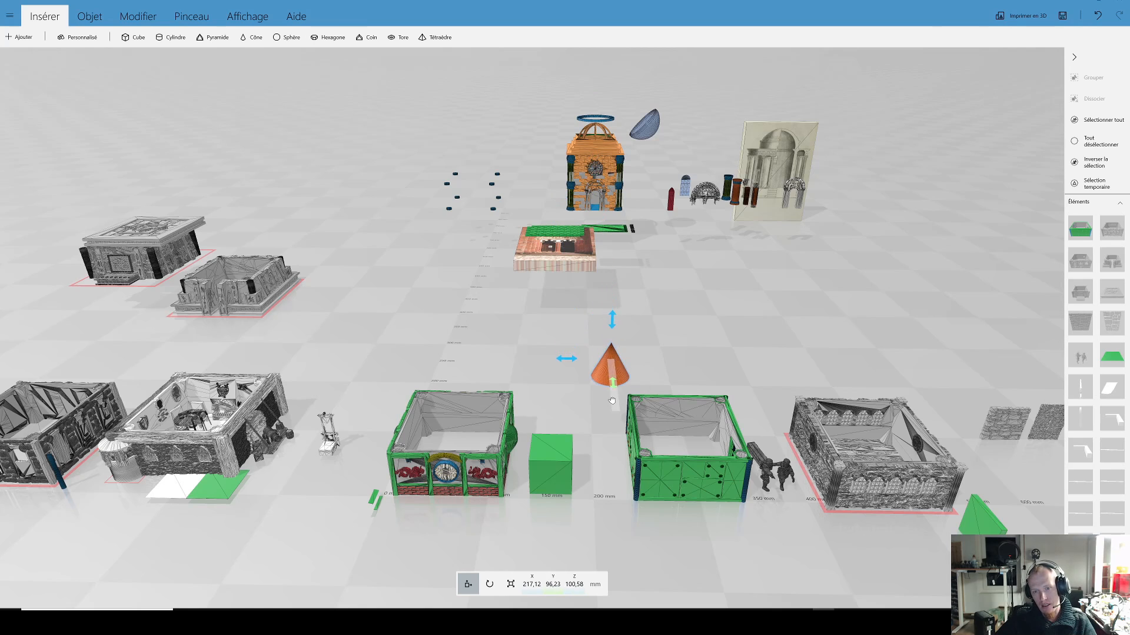
{"action": "left_click", "coordinate": [89, 16]}
{"action": "left_click", "coordinate": [135, 17]}
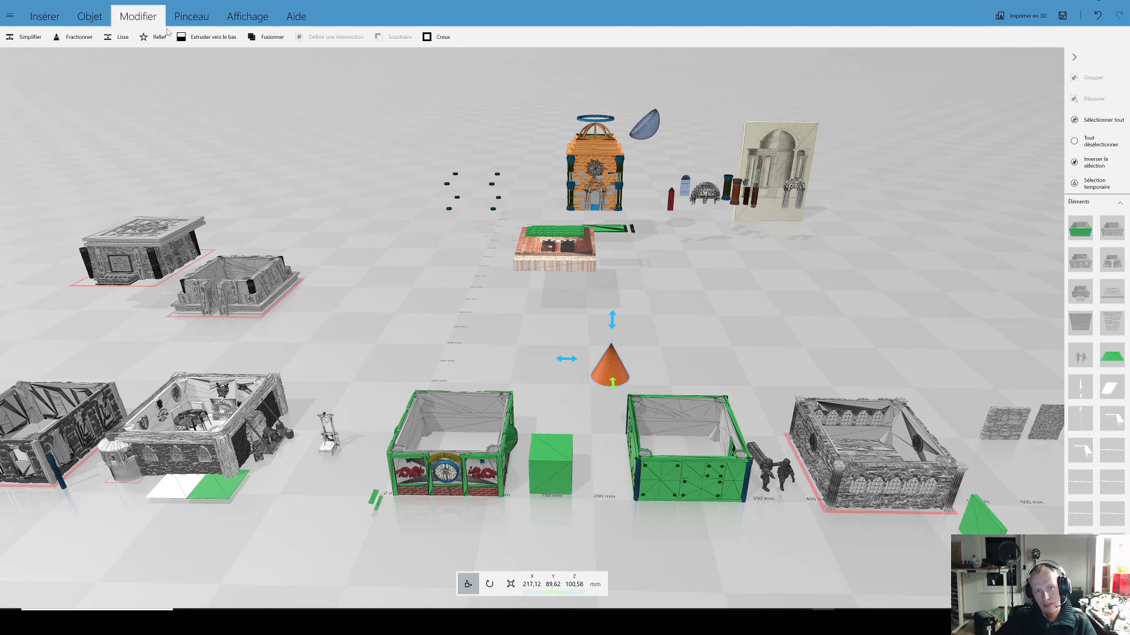
{"action": "left_click", "coordinate": [87, 17]}
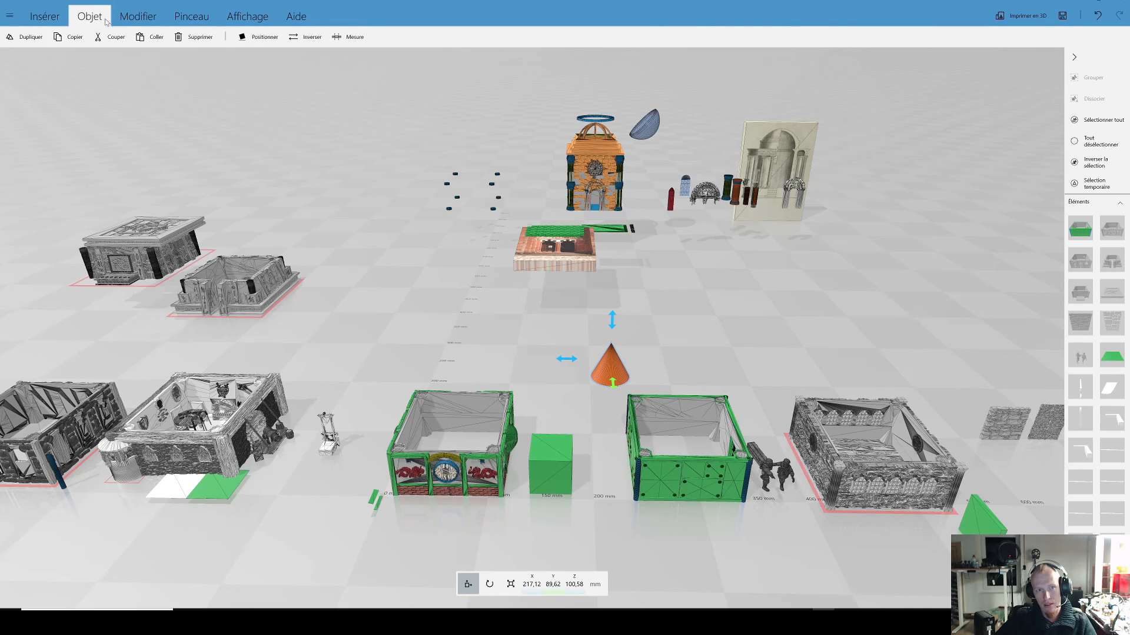
{"action": "left_click", "coordinate": [80, 16]}
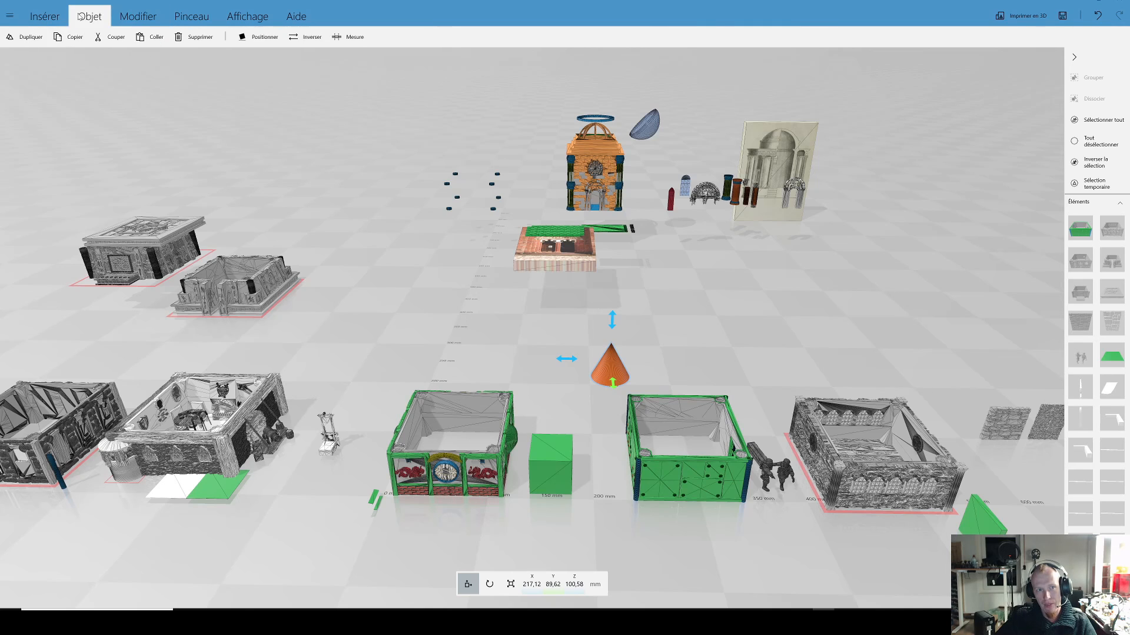
{"action": "left_click", "coordinate": [259, 37]}
{"action": "left_click", "coordinate": [47, 20]}
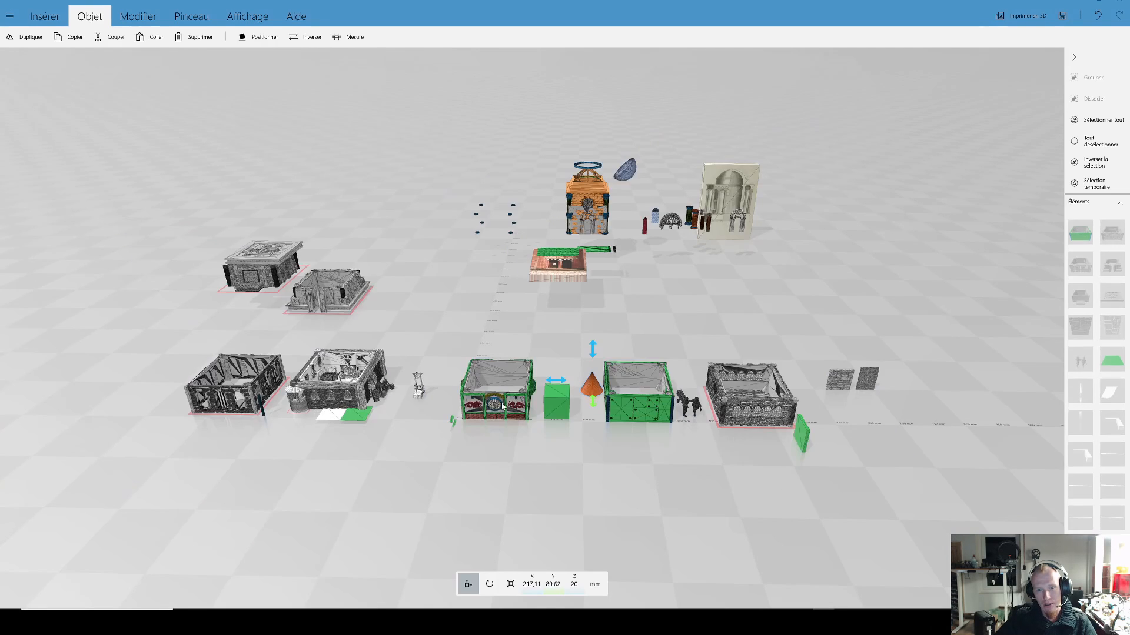
Step: Scale the cone in height only, stretching it into a tall spike about 1034 mm high
{"action": "scroll", "coordinate": [547, 416], "scroll_direction": "up", "scroll_amount": 4}
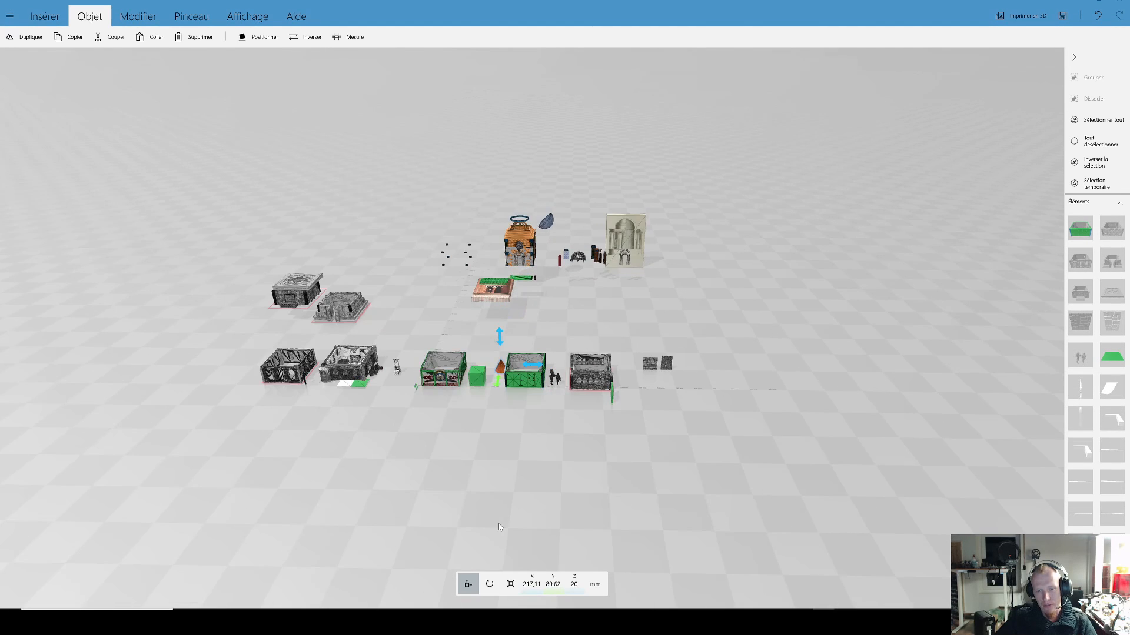
{"action": "left_click", "coordinate": [511, 584]}
{"action": "right_click_drag", "start_coordinate": [546, 462], "coordinate": [592, 471]}
{"action": "scroll", "coordinate": [554, 429], "scroll_direction": "up", "scroll_amount": 5}
{"action": "left_click_drag", "start_coordinate": [521, 432], "coordinate": [512, 53]}
{"action": "scroll", "coordinate": [573, 245], "scroll_direction": "down", "scroll_amount": 3}
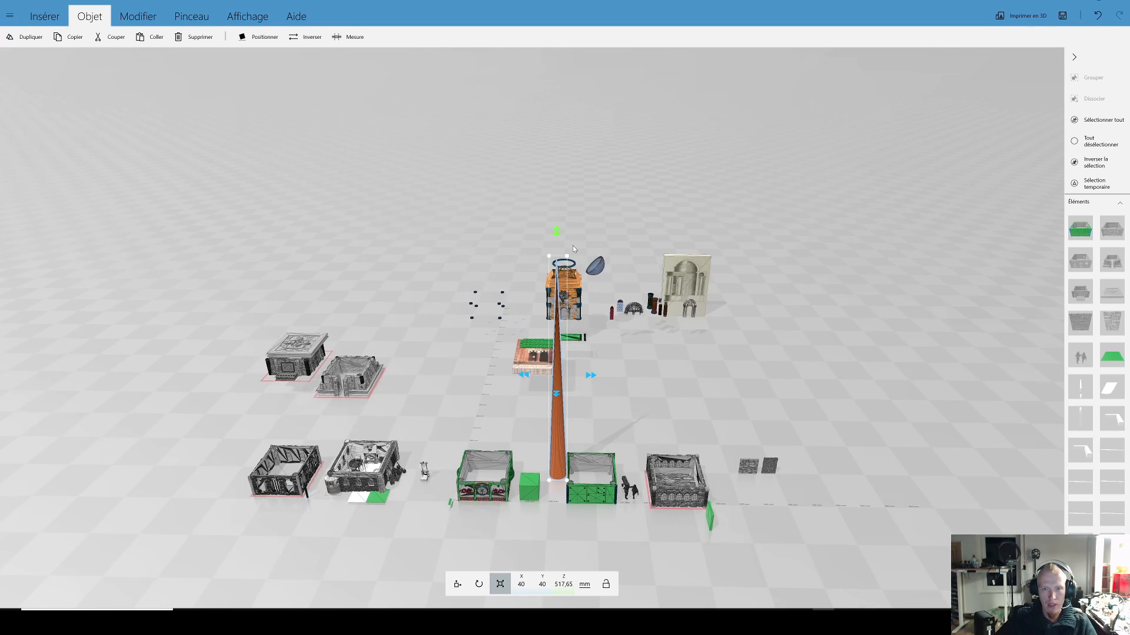
{"action": "left_click_drag", "start_coordinate": [557, 237], "coordinate": [553, 163]}
{"action": "left_click_drag", "start_coordinate": [556, 55], "coordinate": [555, 23]}
{"action": "scroll", "coordinate": [599, 237], "scroll_direction": "down", "scroll_amount": 4}
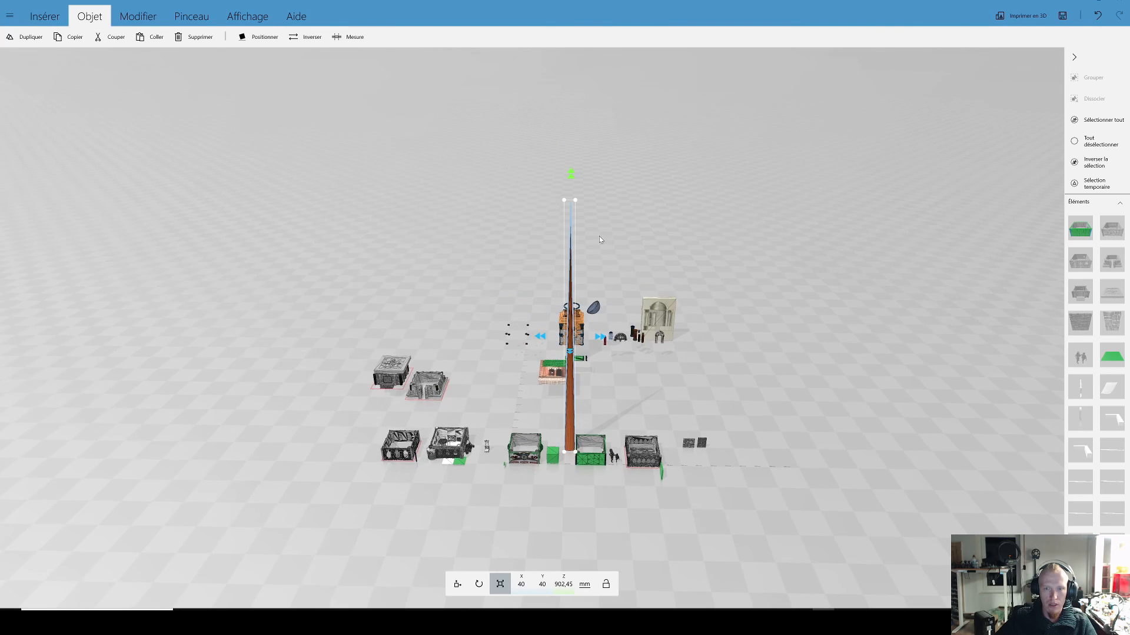
{"action": "left_click_drag", "start_coordinate": [572, 178], "coordinate": [572, 129]}
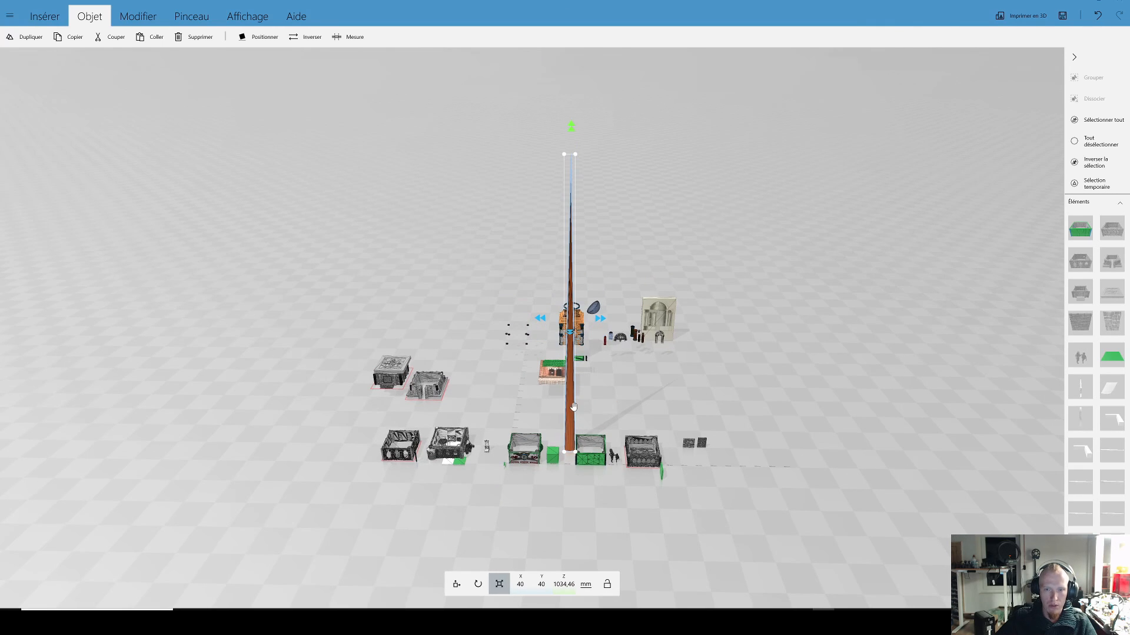
Step: Start a custom shape and choose Cône as its form
{"action": "scroll", "coordinate": [612, 404], "scroll_direction": "up", "scroll_amount": 4}
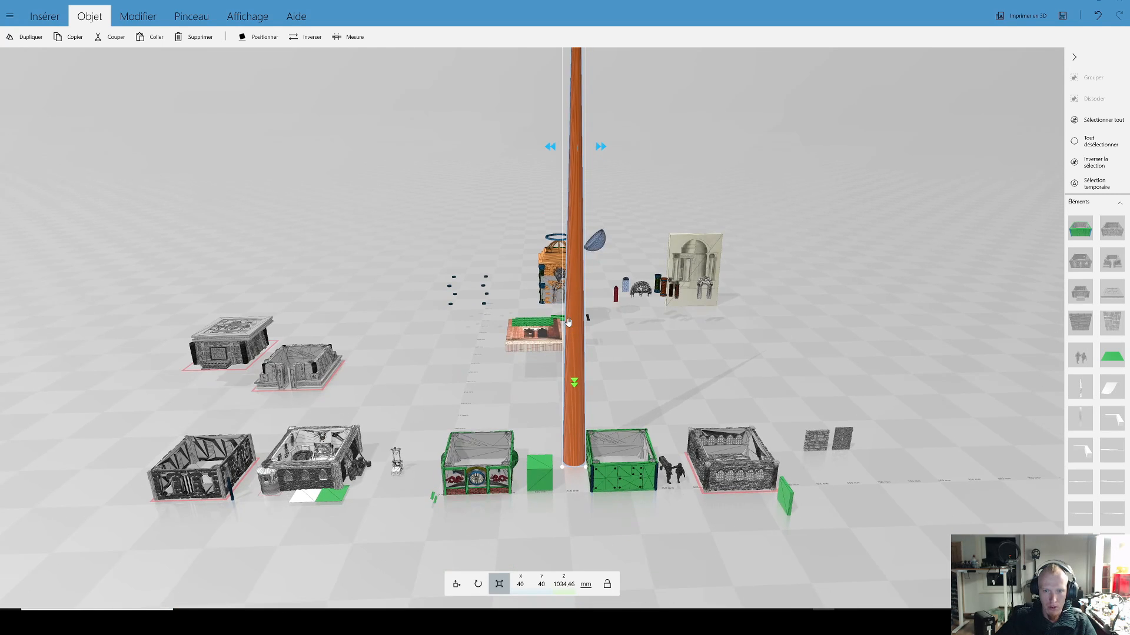
{"action": "left_click_drag", "start_coordinate": [631, 358], "coordinate": [634, 400]}
{"action": "left_click", "coordinate": [140, 23]}
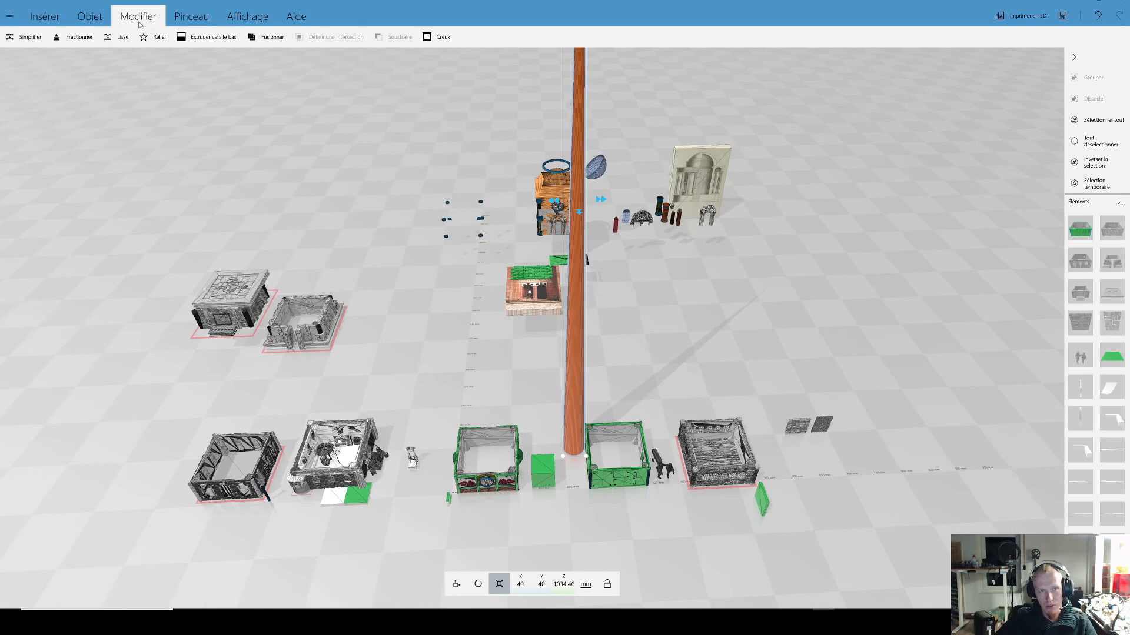
{"action": "left_click", "coordinate": [83, 20]}
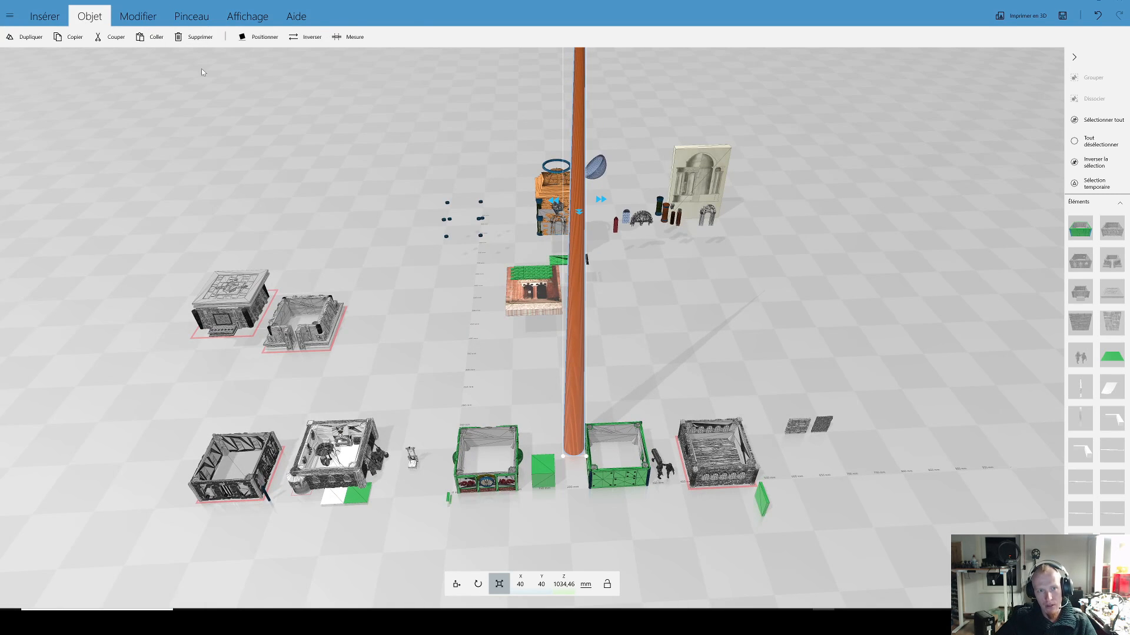
{"action": "left_click", "coordinate": [59, 19]}
{"action": "left_click", "coordinate": [77, 37]}
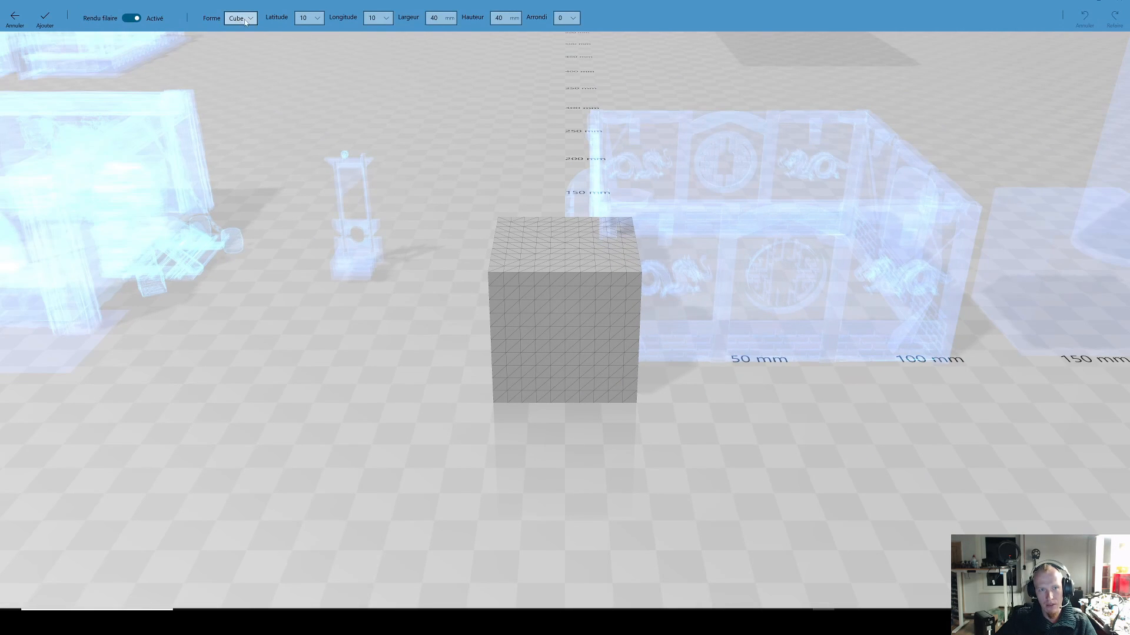
{"action": "left_click", "coordinate": [246, 22]}
{"action": "left_click", "coordinate": [242, 48]}
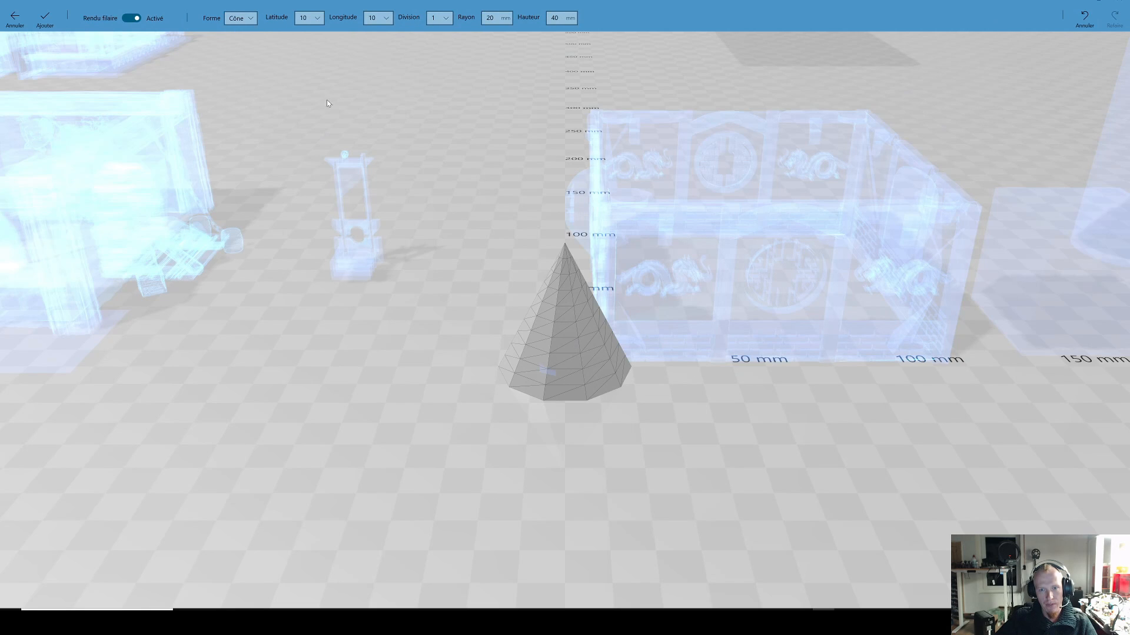
Step: Refine the custom cone's mesh with latitude 71, longitude 60 and division 72
{"action": "left_click", "coordinate": [317, 19]}
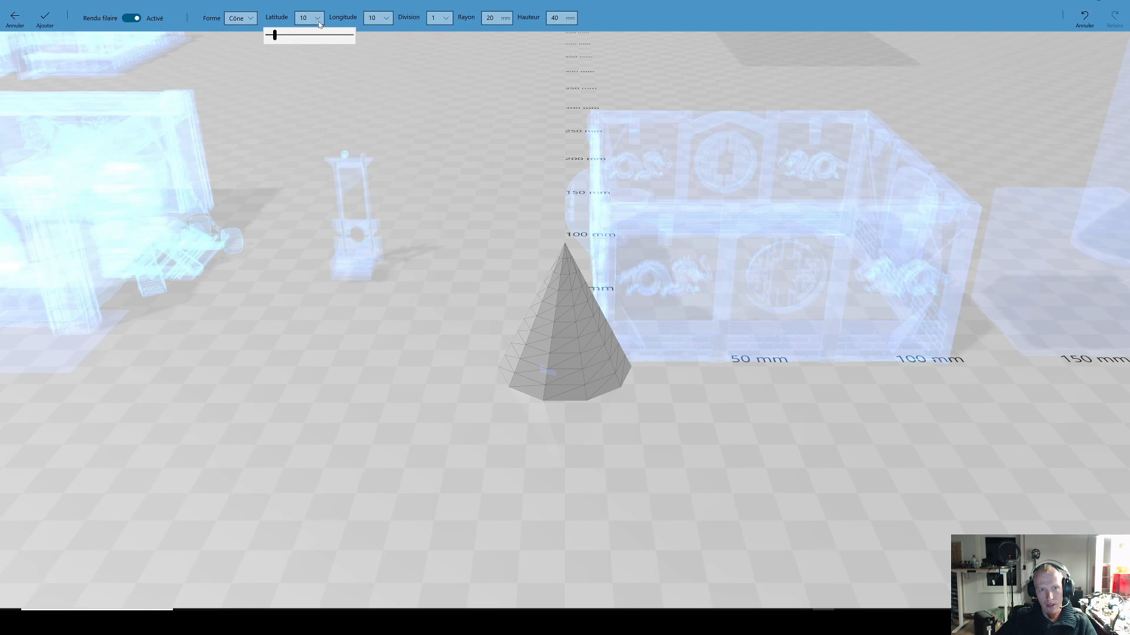
{"action": "left_click_drag", "start_coordinate": [282, 38], "coordinate": [331, 38]}
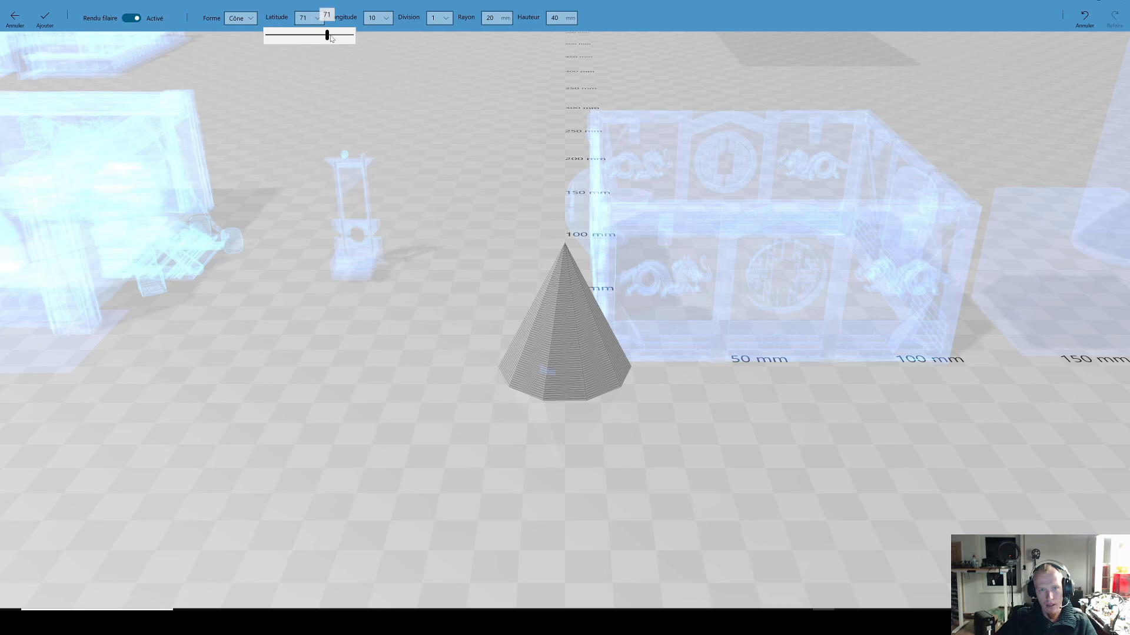
{"action": "left_click", "coordinate": [384, 20]}
{"action": "left_click", "coordinate": [384, 20]}
{"action": "left_click", "coordinate": [385, 36]}
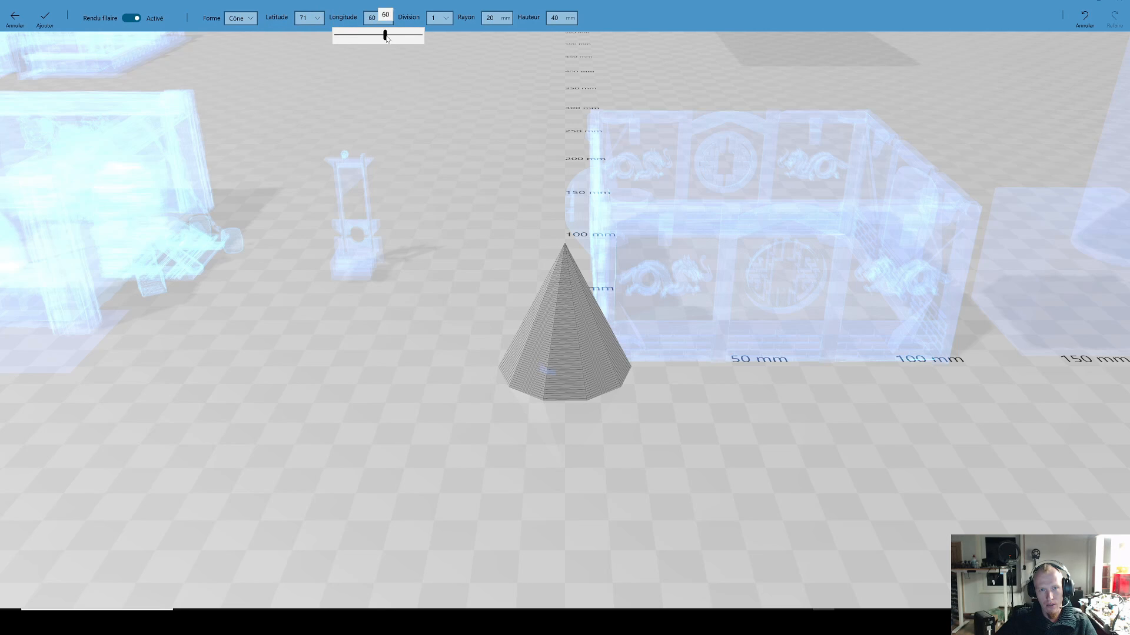
{"action": "left_click", "coordinate": [445, 19]}
{"action": "left_click", "coordinate": [445, 19]}
{"action": "left_click_drag", "start_coordinate": [396, 35], "coordinate": [459, 38]}
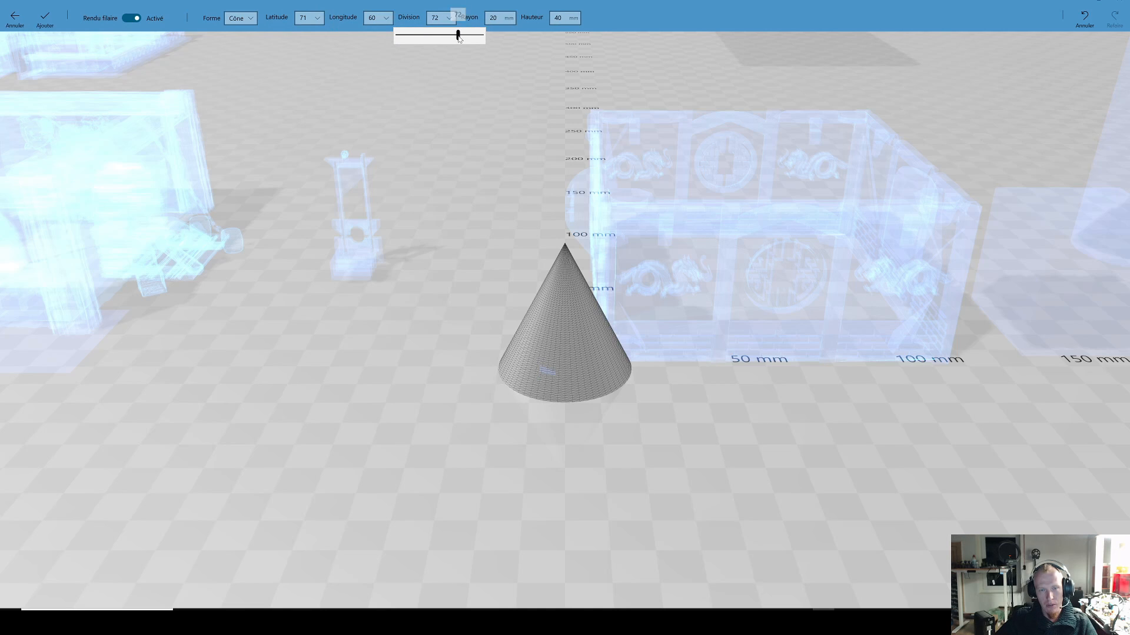
Step: Try a radius of 40 and then 30 mm for the custom cone, and cancel the custom shape
{"action": "left_click", "coordinate": [510, 23]}
{"action": "left_click", "coordinate": [492, 18]}
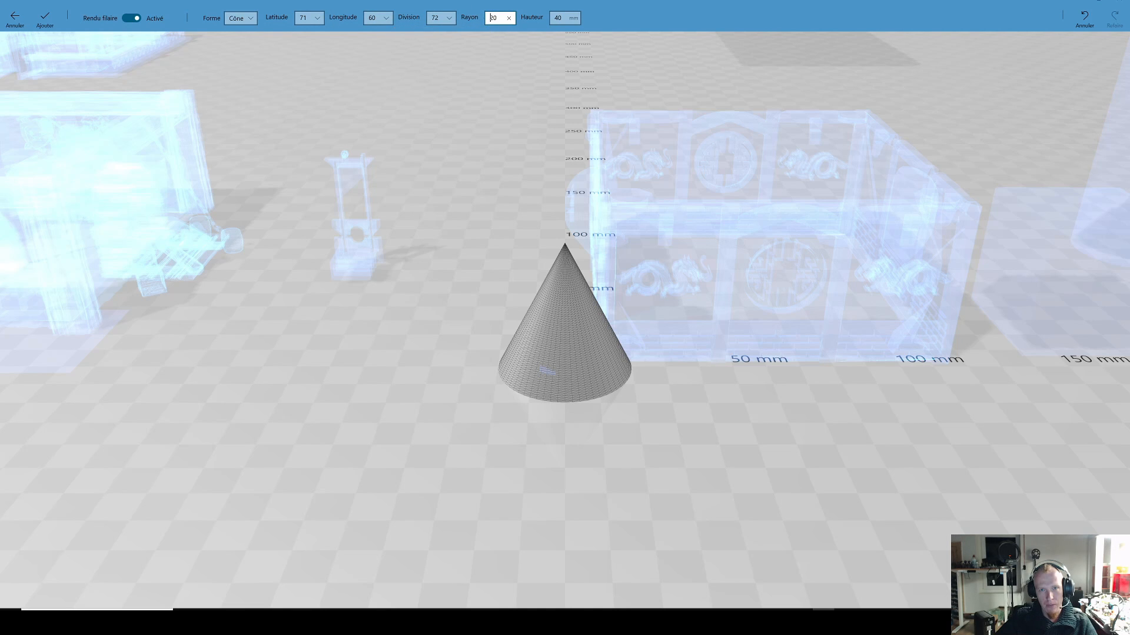
{"action": "double_click", "coordinate": [493, 18]}
{"action": "type", "text": "40"}
{"action": "double_click", "coordinate": [493, 18]}
{"action": "type", "text": "30"}
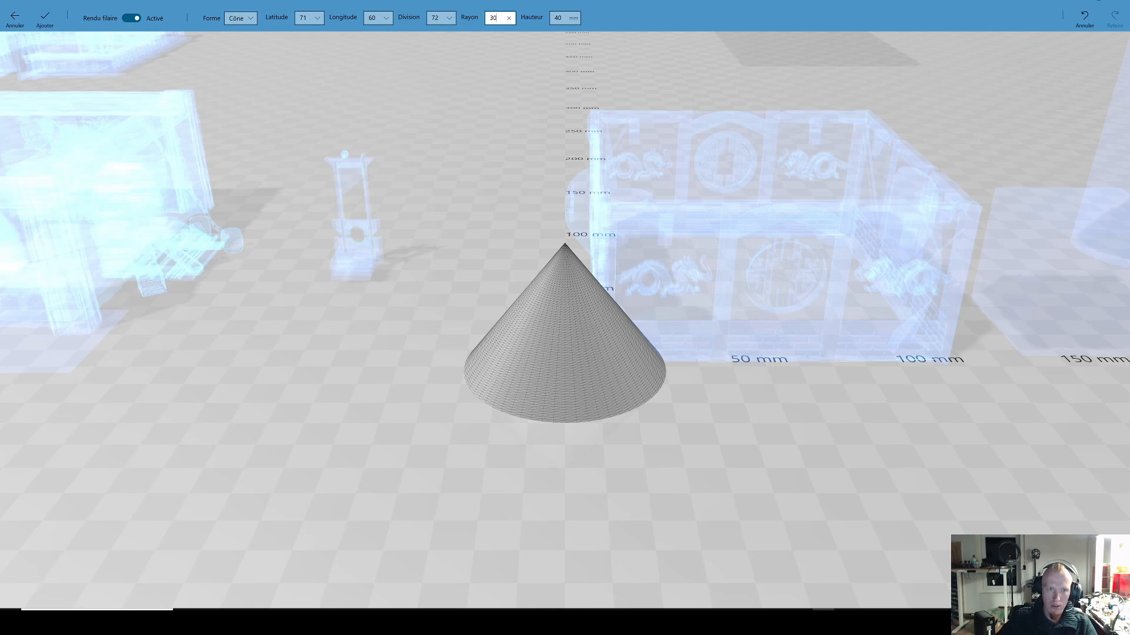
{"action": "key", "text": "Tab"}
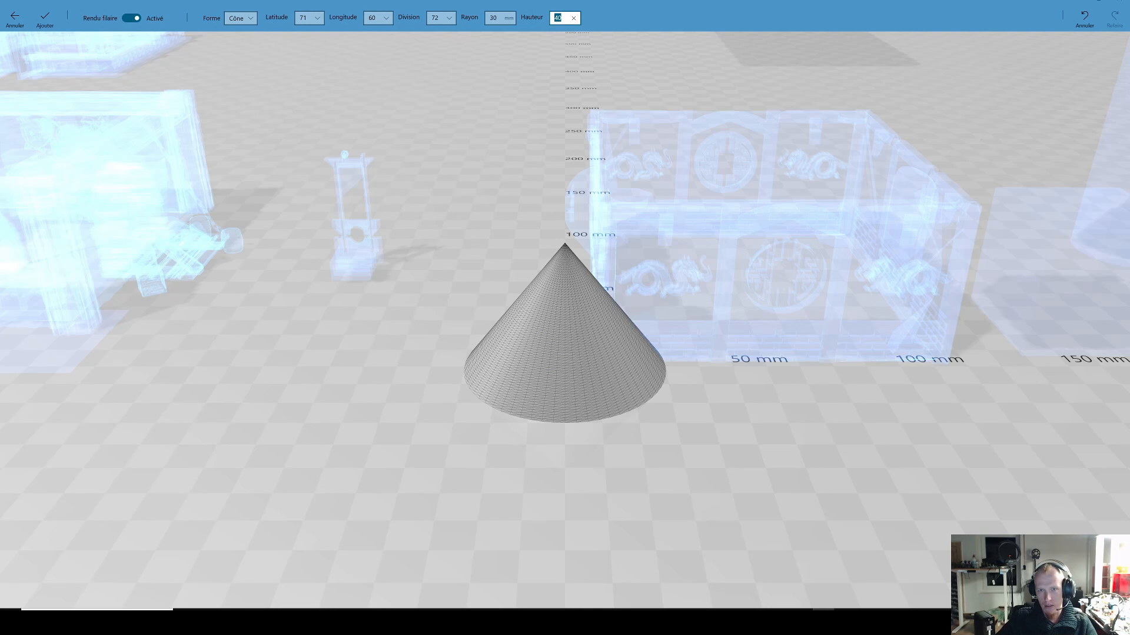
{"action": "left_click", "coordinate": [565, 22]}
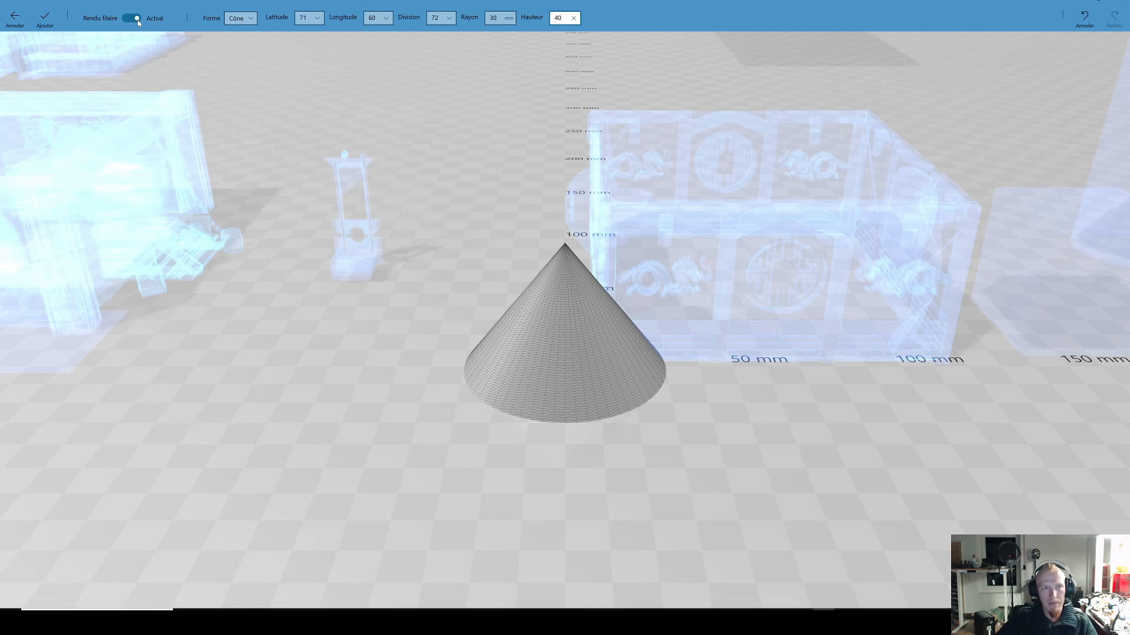
{"action": "left_click", "coordinate": [14, 19]}
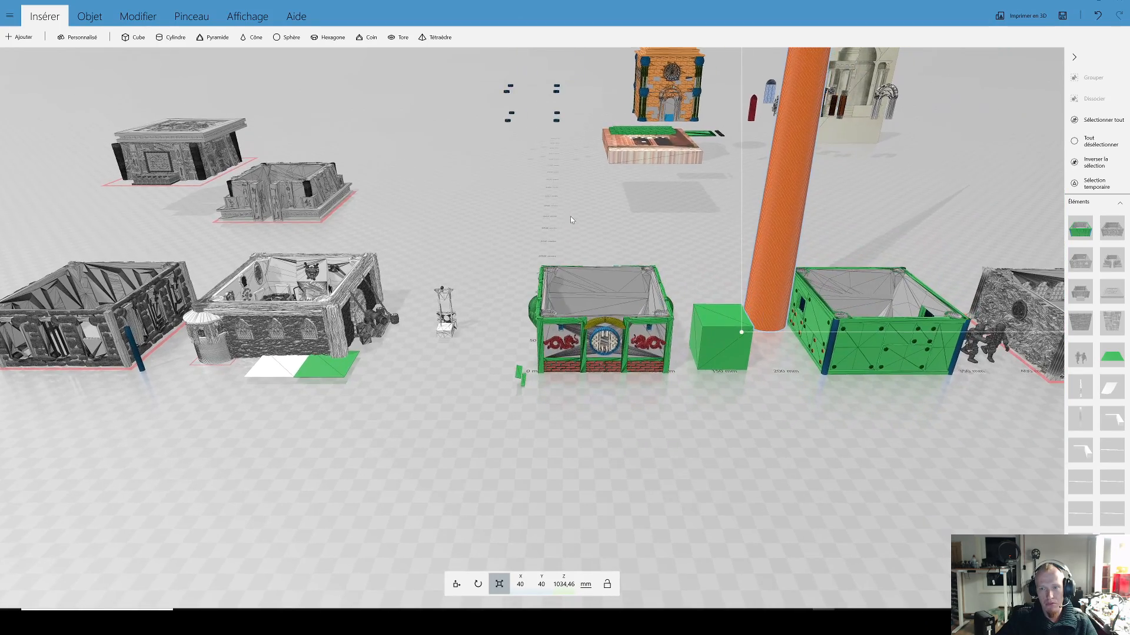
Step: Stretch the tall orange cone further in height only, to about 1786 mm
{"action": "right_click_drag", "start_coordinate": [529, 297], "coordinate": [563, 329]}
{"action": "left_click_drag", "start_coordinate": [619, 345], "coordinate": [714, 369]}
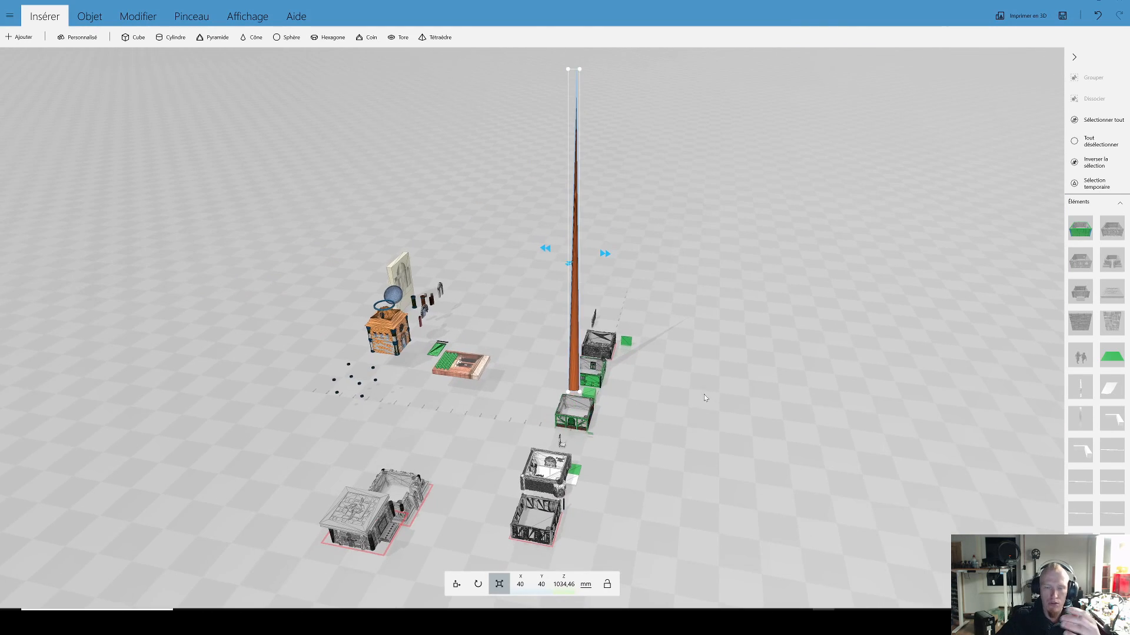
{"action": "right_click_drag", "start_coordinate": [703, 395], "coordinate": [693, 434]}
{"action": "left_click_drag", "start_coordinate": [659, 366], "coordinate": [570, 312]}
{"action": "left_click_drag", "start_coordinate": [552, 95], "coordinate": [554, 28]}
{"action": "scroll", "coordinate": [589, 147], "scroll_direction": "down", "scroll_amount": 3}
{"action": "right_click_drag", "start_coordinate": [588, 153], "coordinate": [609, 238]}
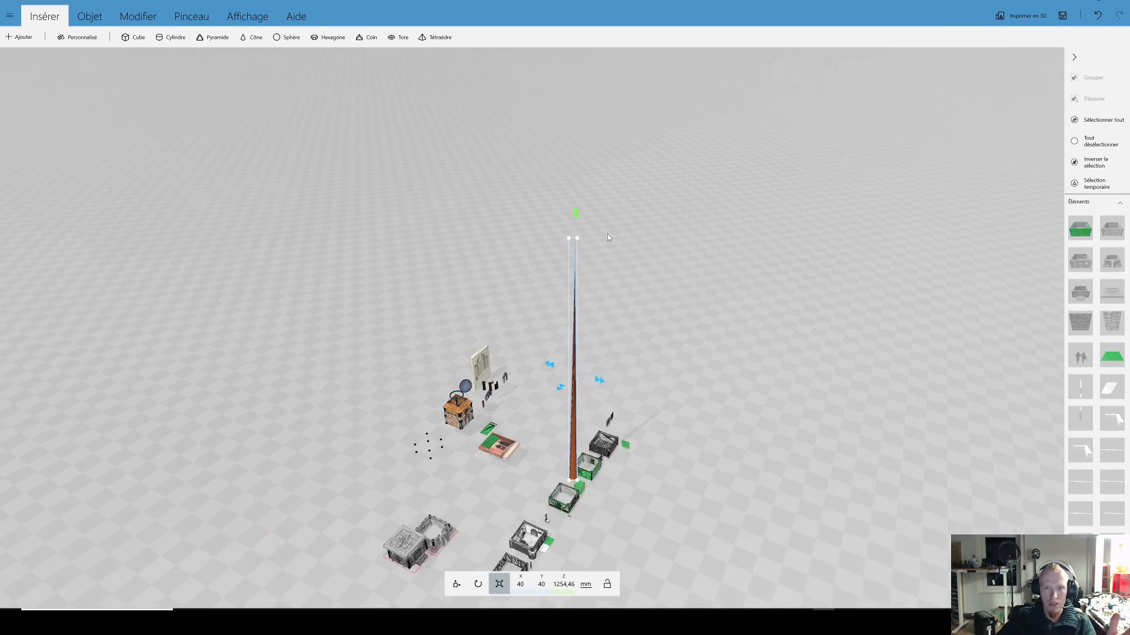
{"action": "scroll", "coordinate": [607, 234], "scroll_direction": "down", "scroll_amount": 1}
{"action": "left_click_drag", "start_coordinate": [572, 222], "coordinate": [558, 98]}
{"action": "right_click_drag", "start_coordinate": [641, 347], "coordinate": [657, 186]}
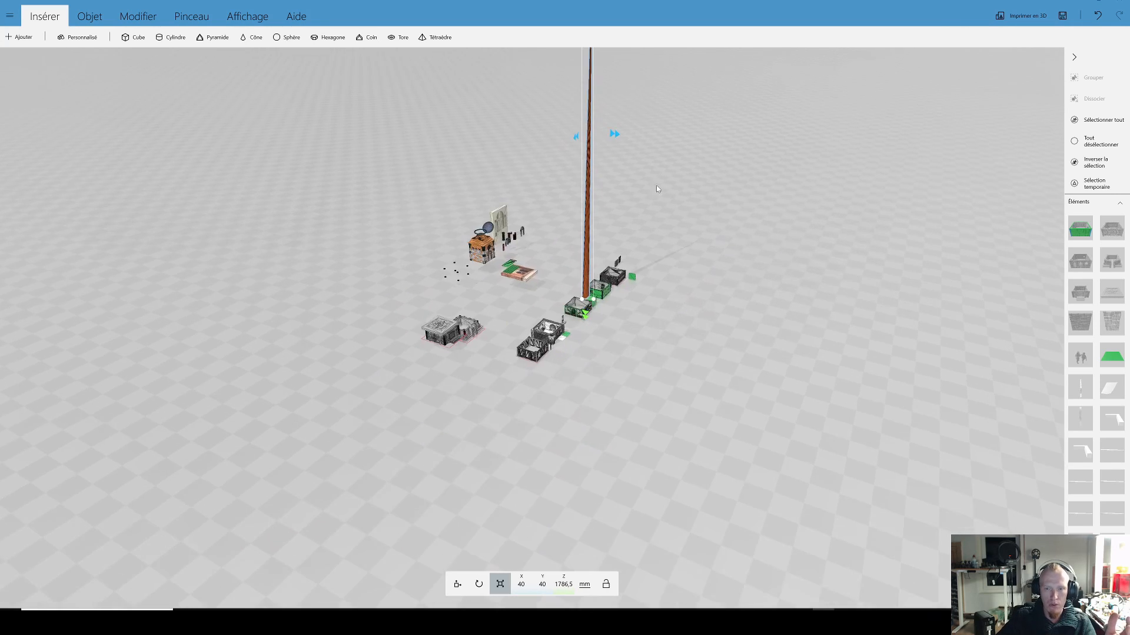
Step: Insert a cylinder and move it directly behind the green cube
{"action": "scroll", "coordinate": [655, 294], "scroll_direction": "up", "scroll_amount": 8}
{"action": "right_click_drag", "start_coordinate": [735, 294], "coordinate": [676, 348]}
{"action": "left_click_drag", "start_coordinate": [677, 347], "coordinate": [723, 282]}
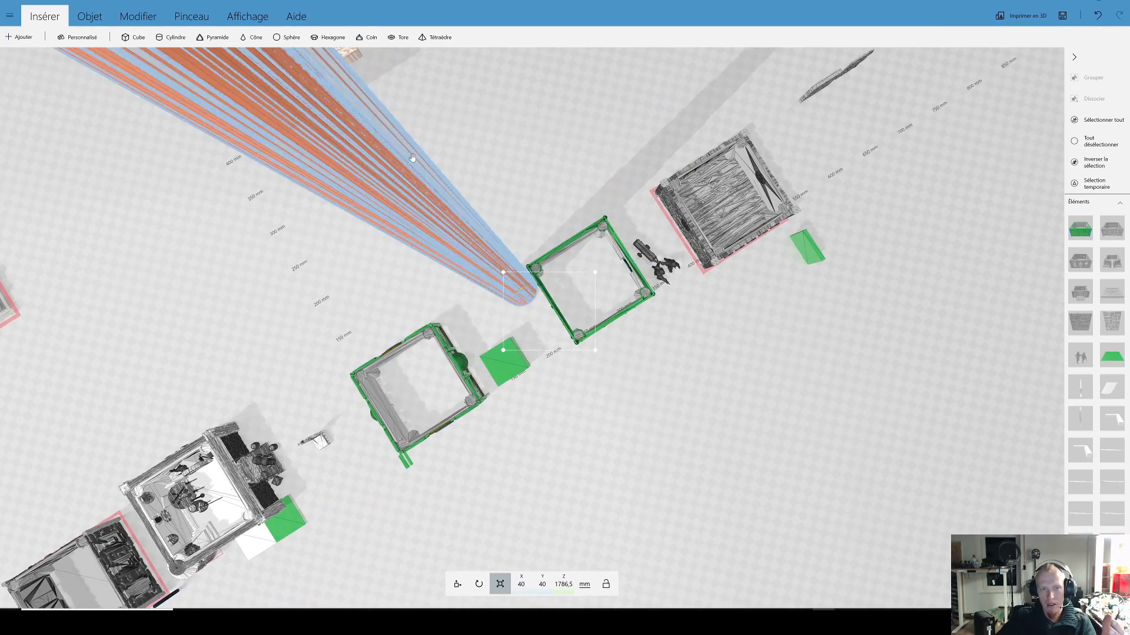
{"action": "left_click", "coordinate": [168, 38]}
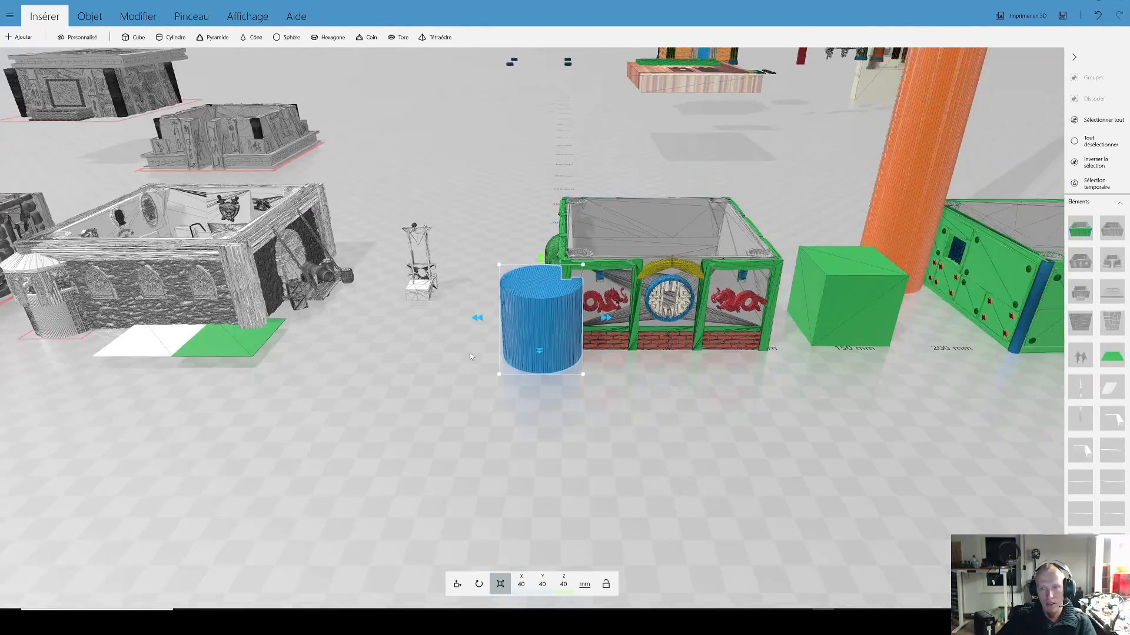
{"action": "left_click_drag", "start_coordinate": [315, 393], "coordinate": [643, 303]}
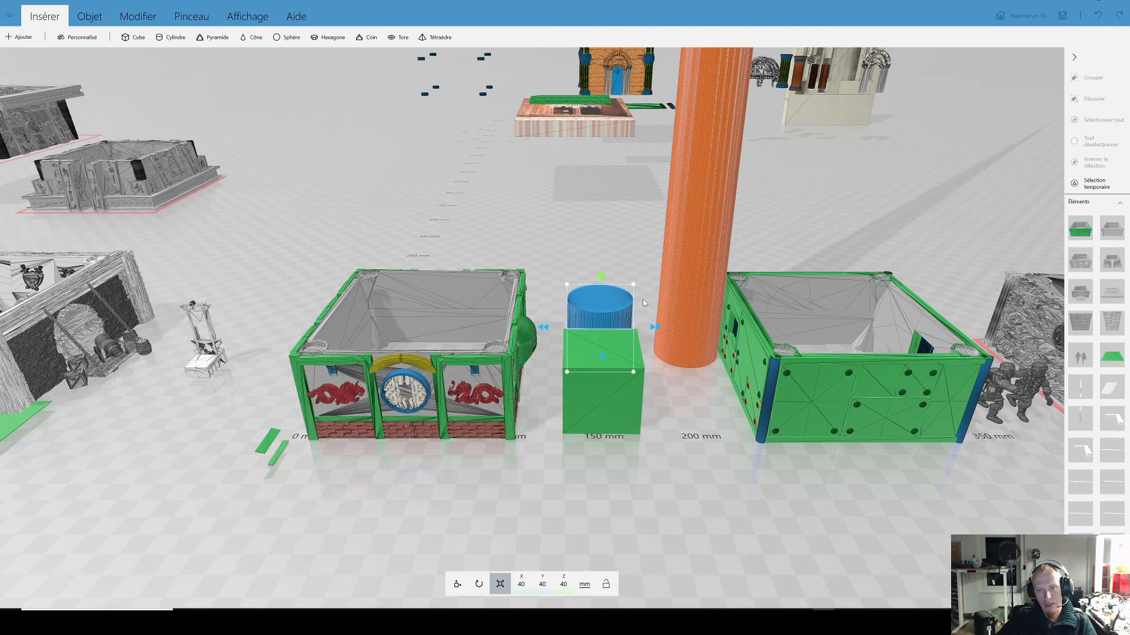
Step: Paste a copy of the cylinder and place it against the tall cone at about X 217, Y 88, Z 152 mm
{"action": "key", "text": "ctrl+v"}
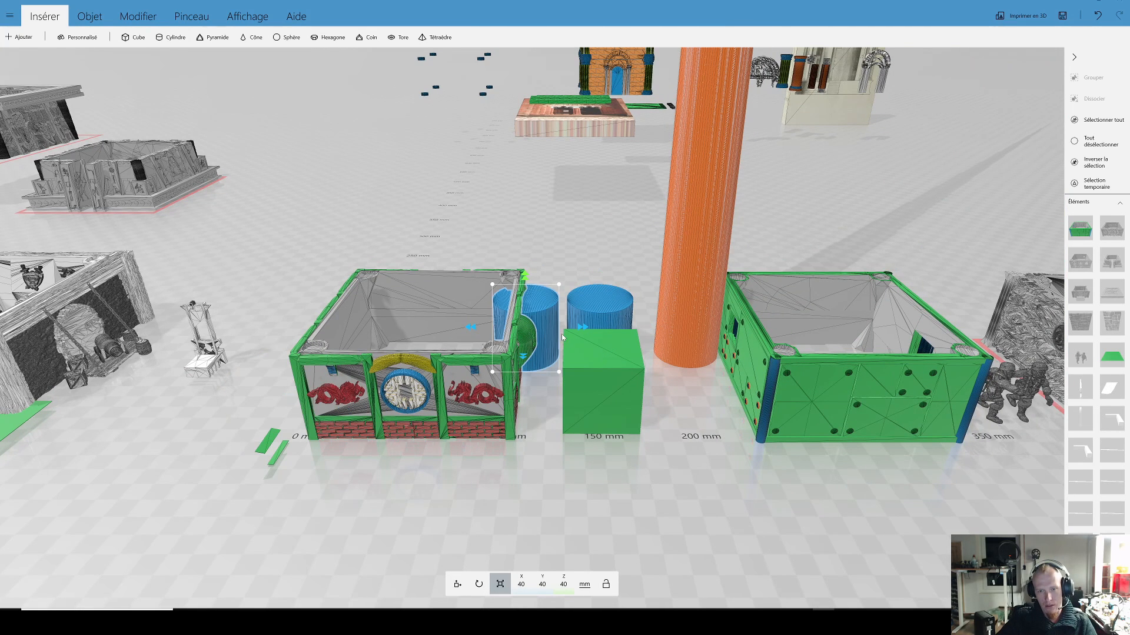
{"action": "left_click_drag", "start_coordinate": [559, 285], "coordinate": [718, 42]}
{"action": "left_click", "coordinate": [462, 584]}
Step: Move the cylinder behind the green cube to the open floor at about X 538, Y 365 mm
{"action": "scroll", "coordinate": [565, 240], "scroll_direction": "down", "scroll_amount": 2}
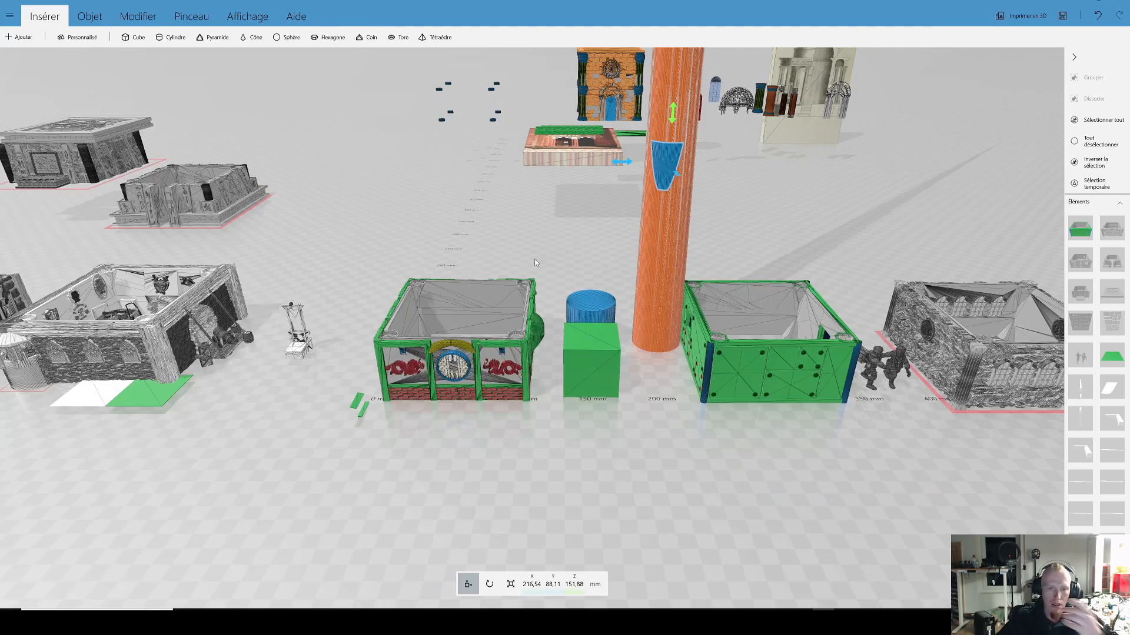
{"action": "scroll", "coordinate": [534, 263], "scroll_direction": "down", "scroll_amount": 5}
{"action": "right_click_drag", "start_coordinate": [590, 285], "coordinate": [535, 344]}
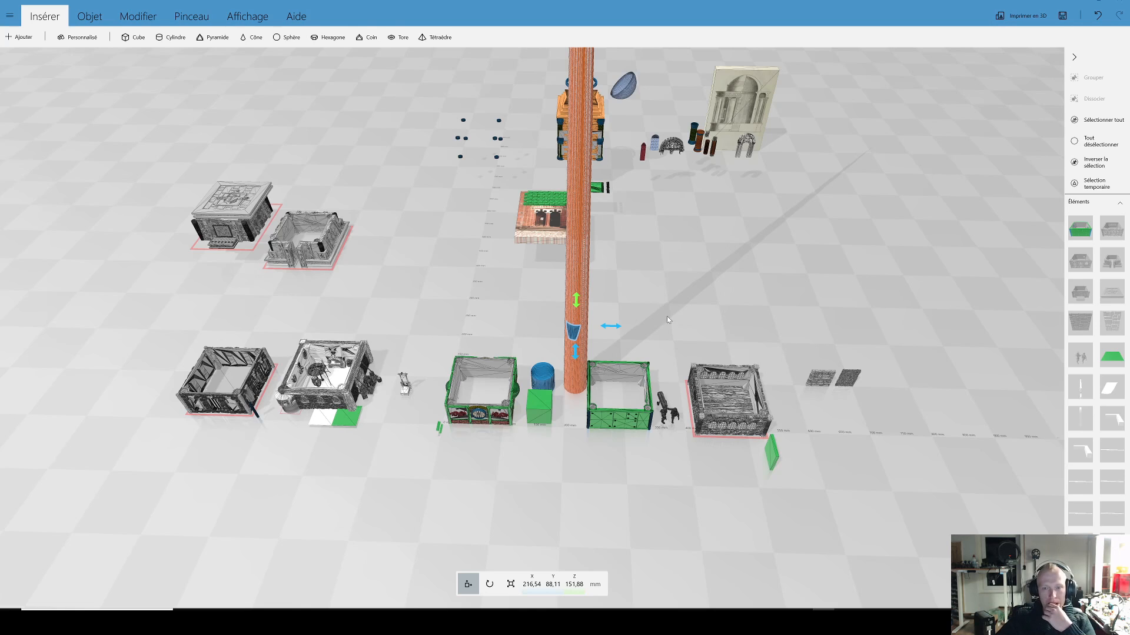
{"action": "left_click_drag", "start_coordinate": [666, 316], "coordinate": [686, 283]}
{"action": "right_click_drag", "start_coordinate": [686, 282], "coordinate": [666, 323]}
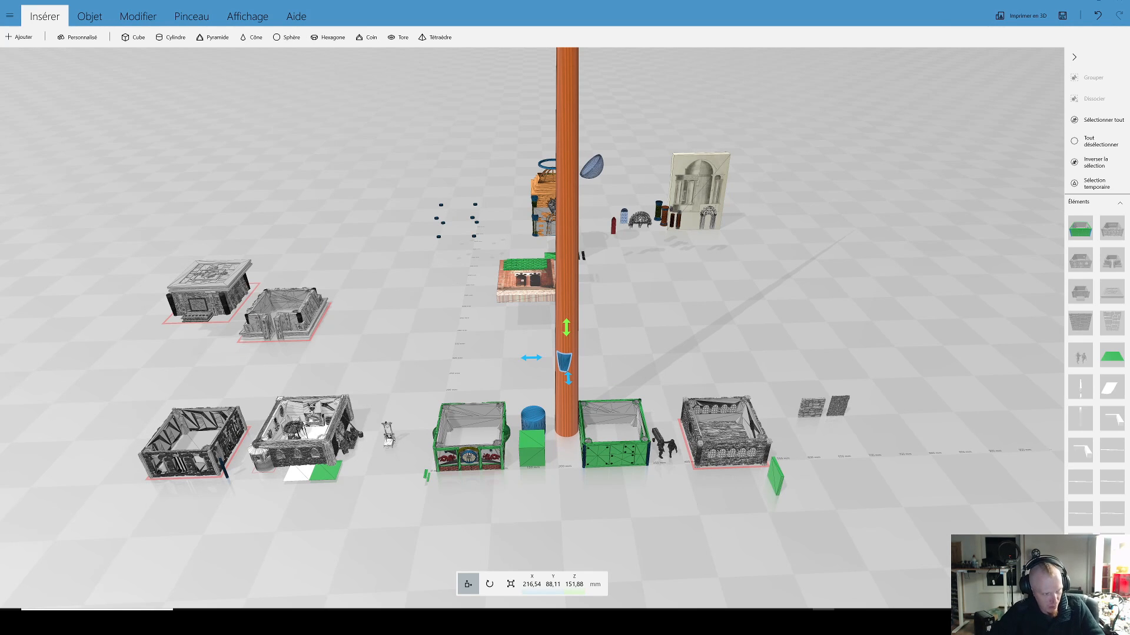
{"action": "left_click_drag", "start_coordinate": [782, 305], "coordinate": [769, 334]}
{"action": "right_click_drag", "start_coordinate": [769, 333], "coordinate": [663, 330]}
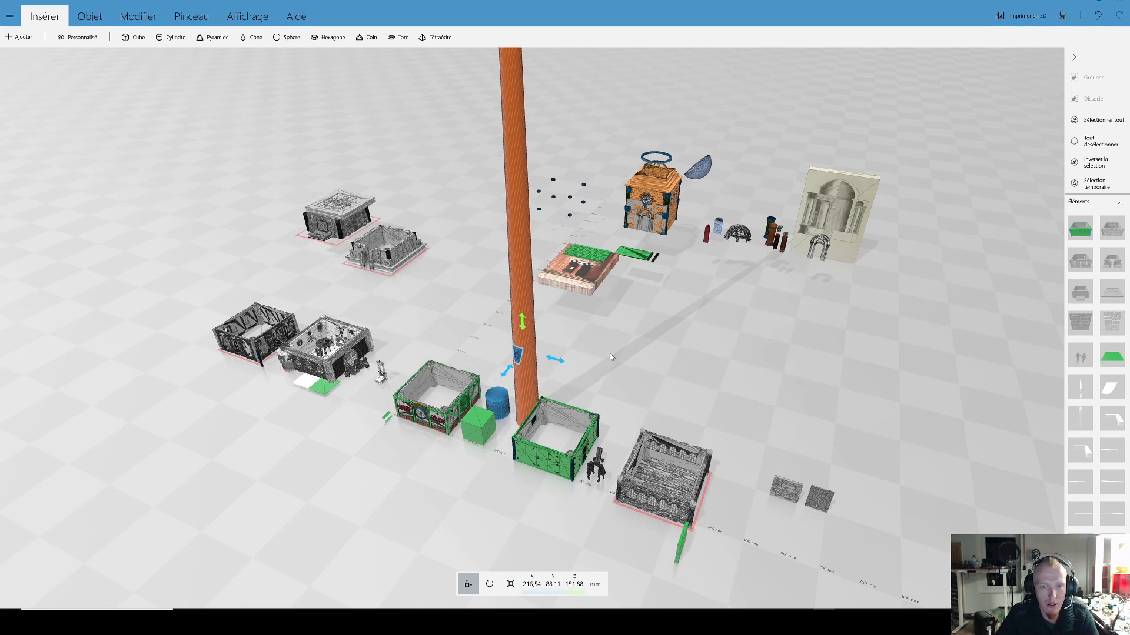
{"action": "left_click", "coordinate": [496, 402]}
{"action": "left_click_drag", "start_coordinate": [495, 401], "coordinate": [746, 373]}
{"action": "right_click_drag", "start_coordinate": [759, 371], "coordinate": [585, 356]}
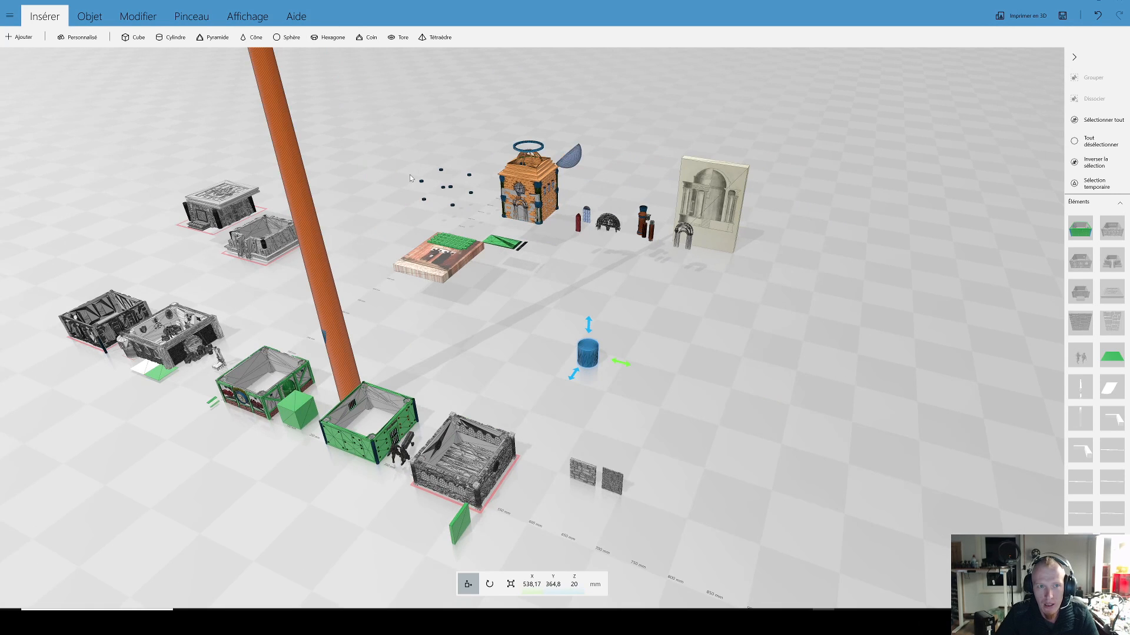
Step: Check the projection types offered by the Relief command for the cylinder, and cancel the command
{"action": "left_click", "coordinate": [149, 19]}
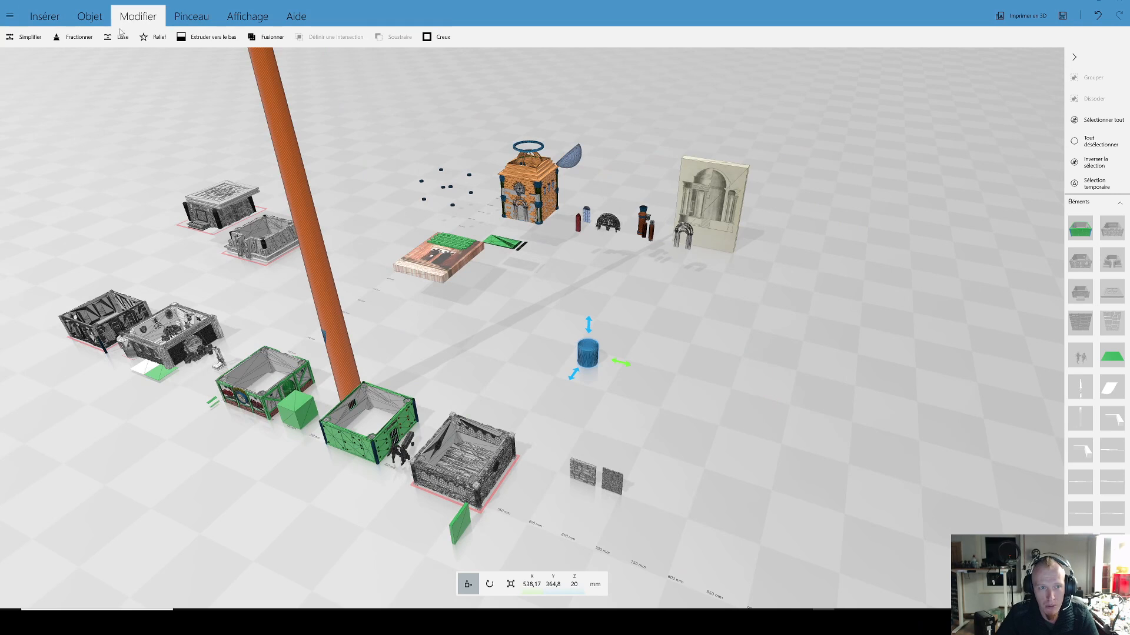
{"action": "left_click", "coordinate": [148, 41]}
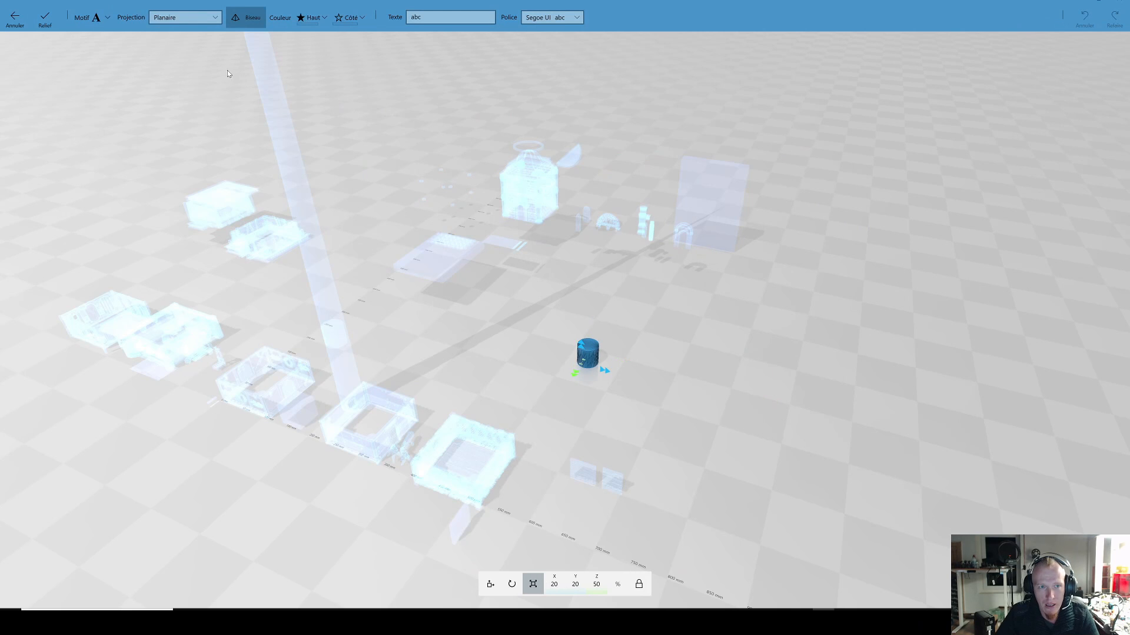
{"action": "left_click", "coordinate": [189, 17]}
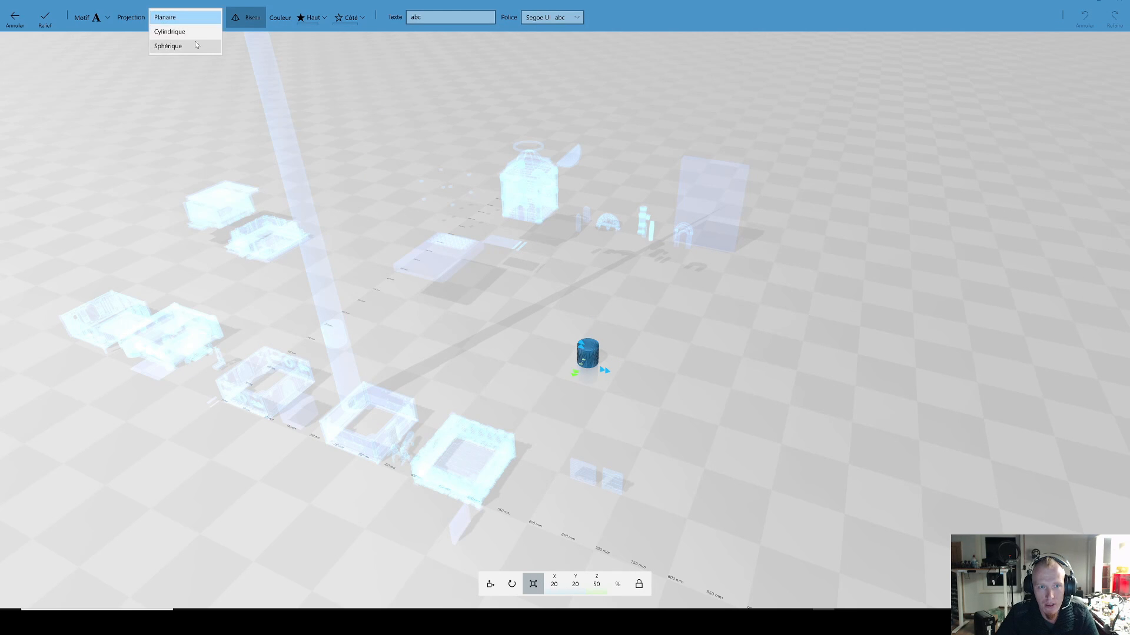
{"action": "left_click", "coordinate": [98, 22]}
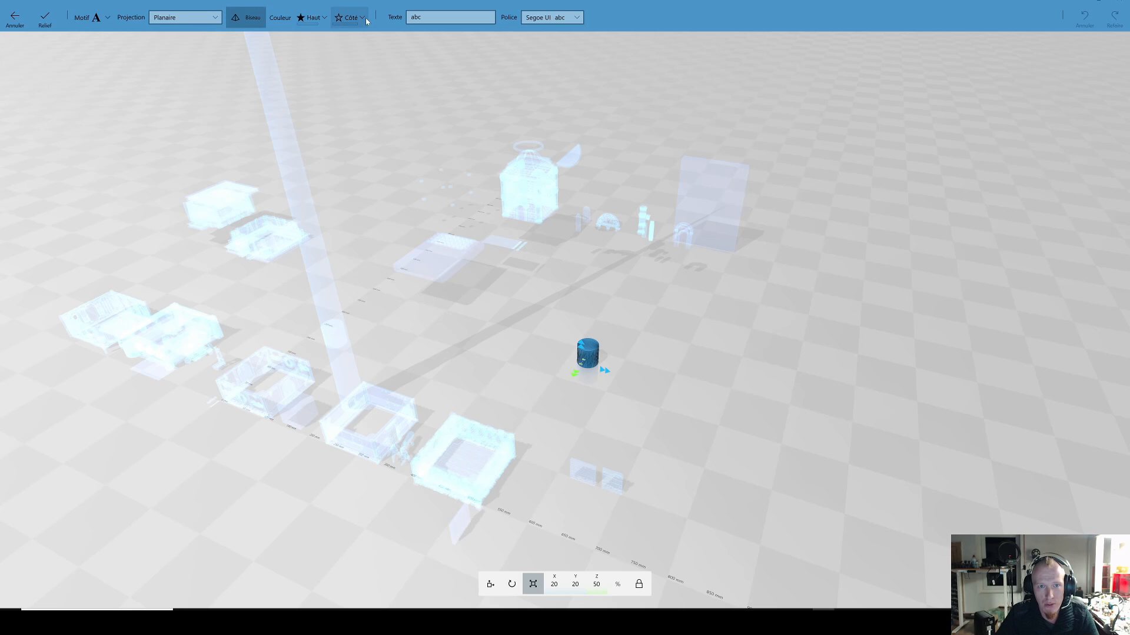
{"action": "left_click", "coordinate": [14, 21]}
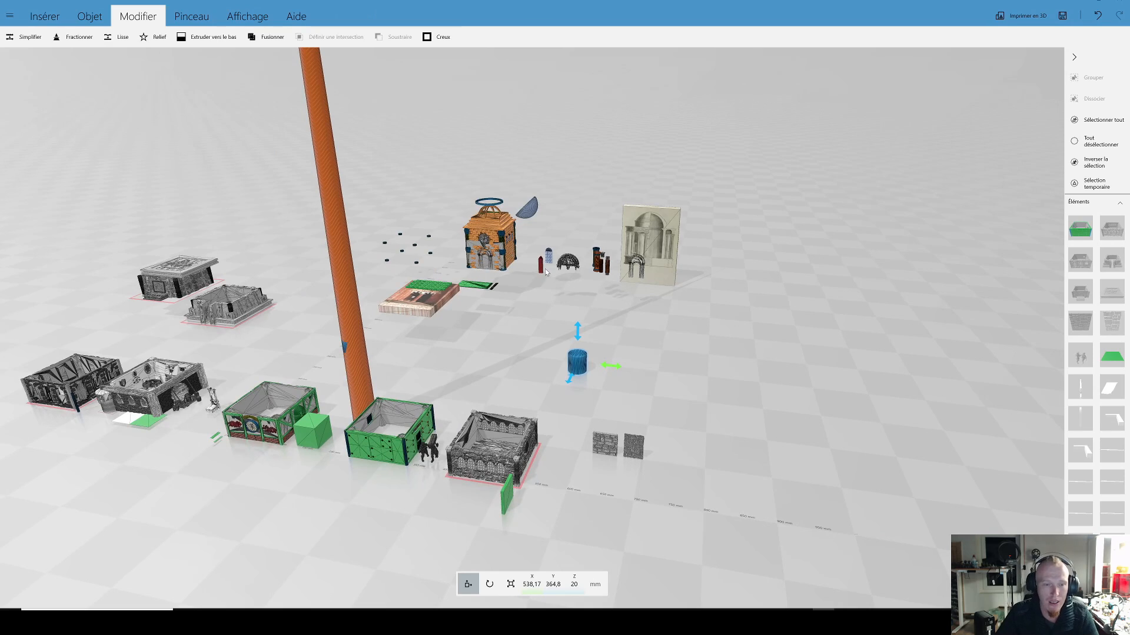
Step: Look over the building collection and examine the front of the open-roofed Egyptian-style module up close
{"action": "scroll", "coordinate": [568, 330], "scroll_direction": "up", "scroll_amount": 3}
{"action": "right_click_drag", "start_coordinate": [637, 341], "coordinate": [473, 294]}
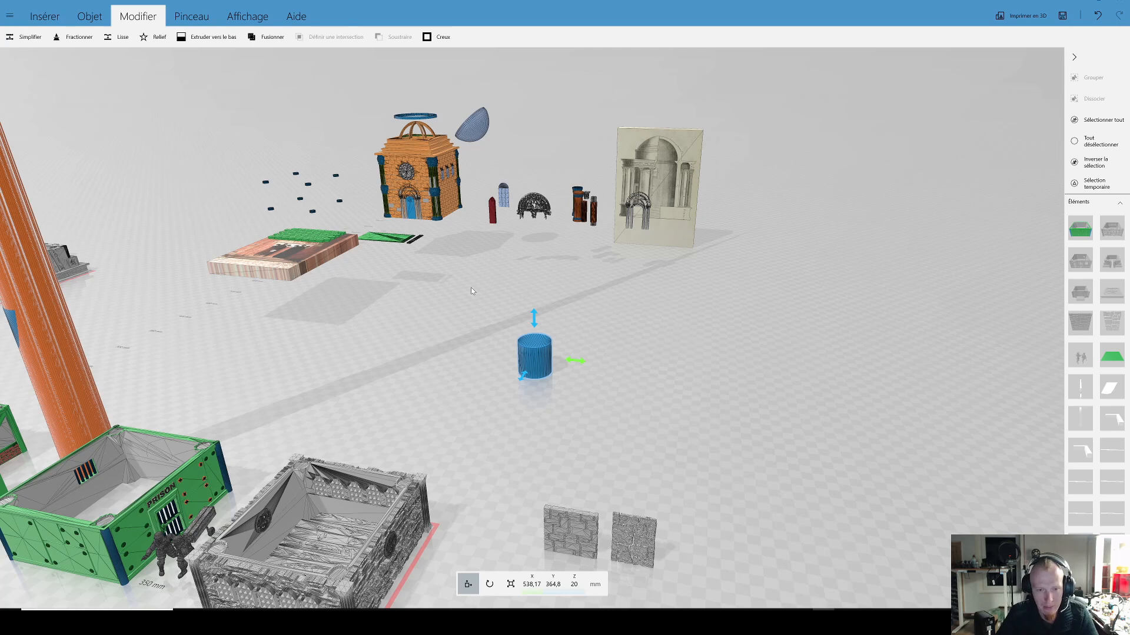
{"action": "scroll", "coordinate": [485, 291], "scroll_direction": "down", "scroll_amount": 3}
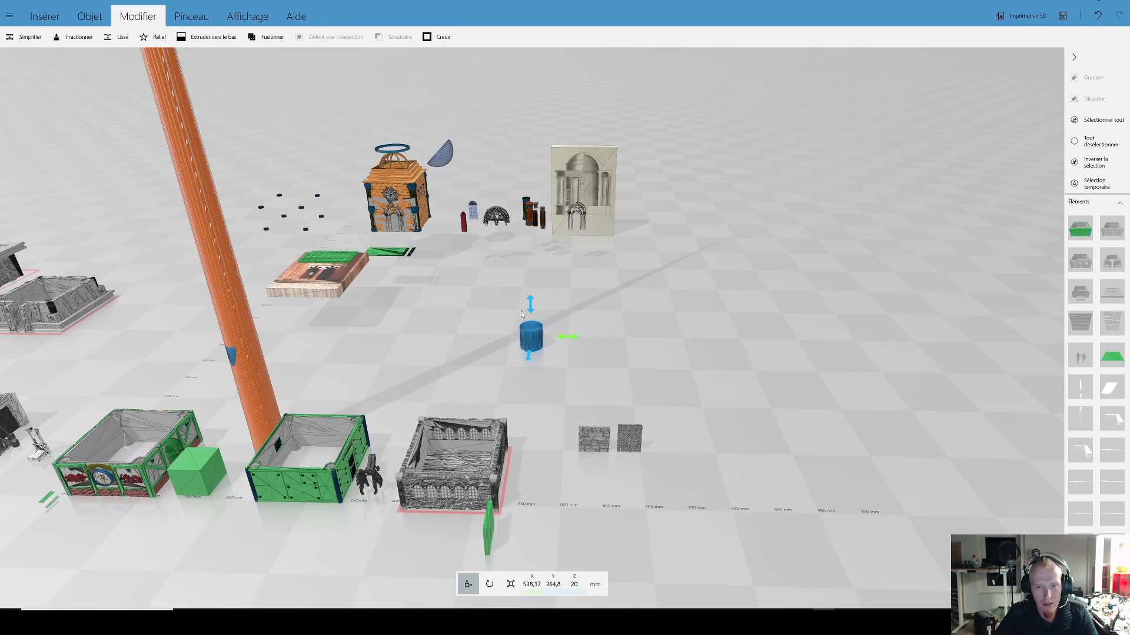
{"action": "right_click_drag", "start_coordinate": [518, 308], "coordinate": [572, 278]}
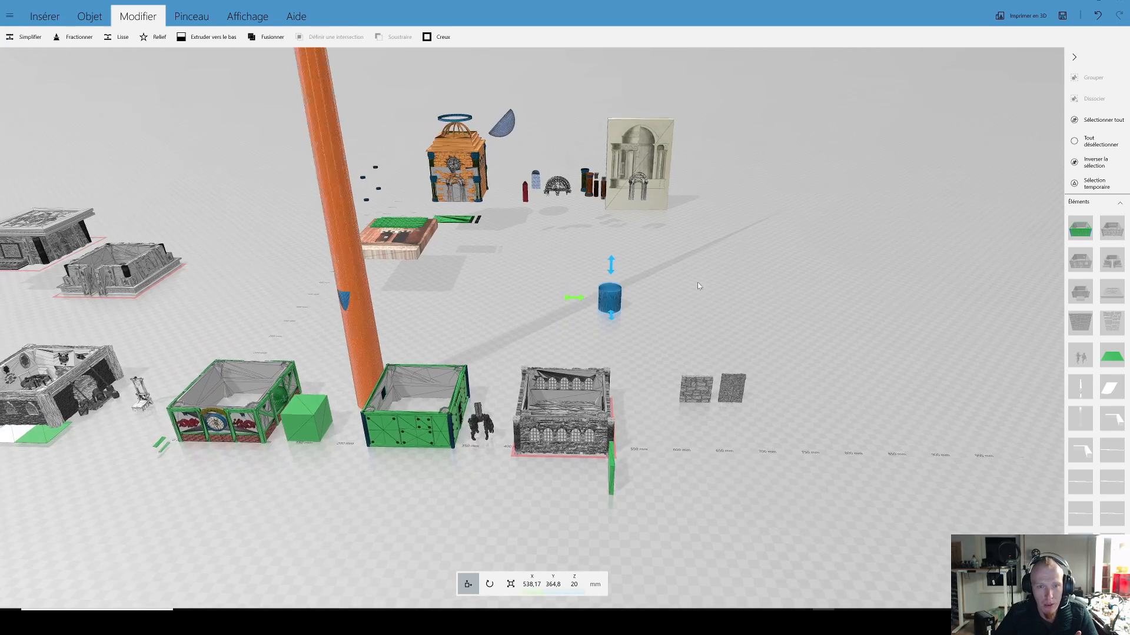
{"action": "right_click_drag", "start_coordinate": [697, 283], "coordinate": [721, 284]}
{"action": "right_click_drag", "start_coordinate": [461, 294], "coordinate": [557, 270]}
{"action": "scroll", "coordinate": [484, 273], "scroll_direction": "up", "scroll_amount": 6}
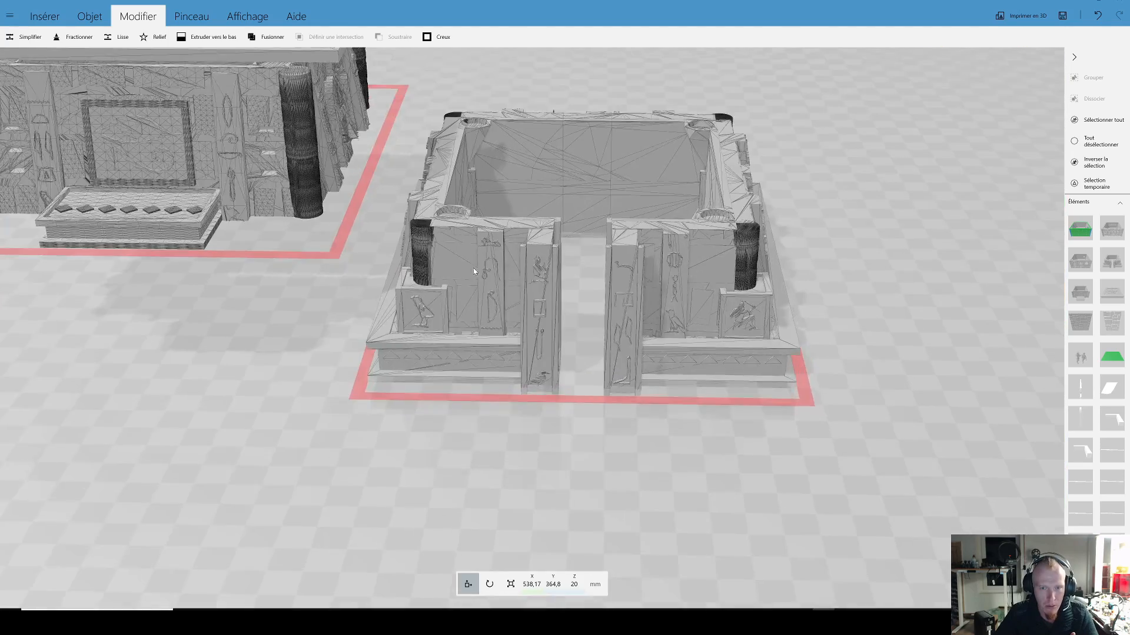
Step: Select the open-roofed Egyptian-style module and examine its corner columns, carved pedestals and side wall up close
{"action": "scroll", "coordinate": [475, 271], "scroll_direction": "up", "scroll_amount": 4}
{"action": "right_click_drag", "start_coordinate": [703, 280], "coordinate": [595, 308]}
{"action": "left_click_drag", "start_coordinate": [595, 308], "coordinate": [657, 294]}
{"action": "left_click", "coordinate": [730, 297]}
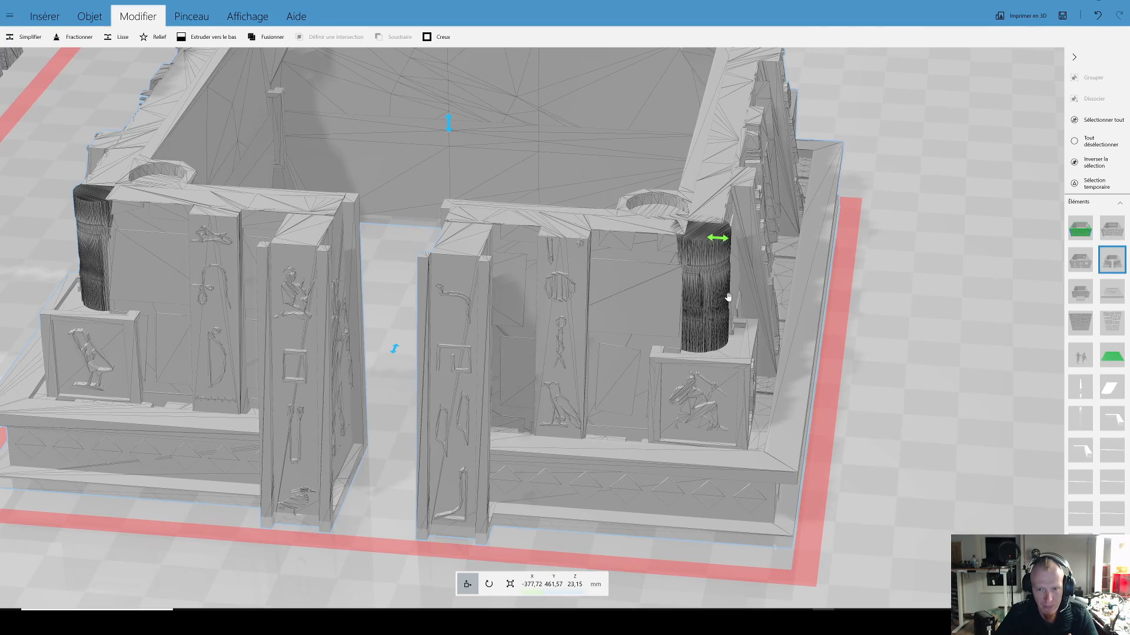
{"action": "scroll", "coordinate": [700, 296], "scroll_direction": "down", "scroll_amount": 5}
{"action": "scroll", "coordinate": [678, 290], "scroll_direction": "down", "scroll_amount": 5}
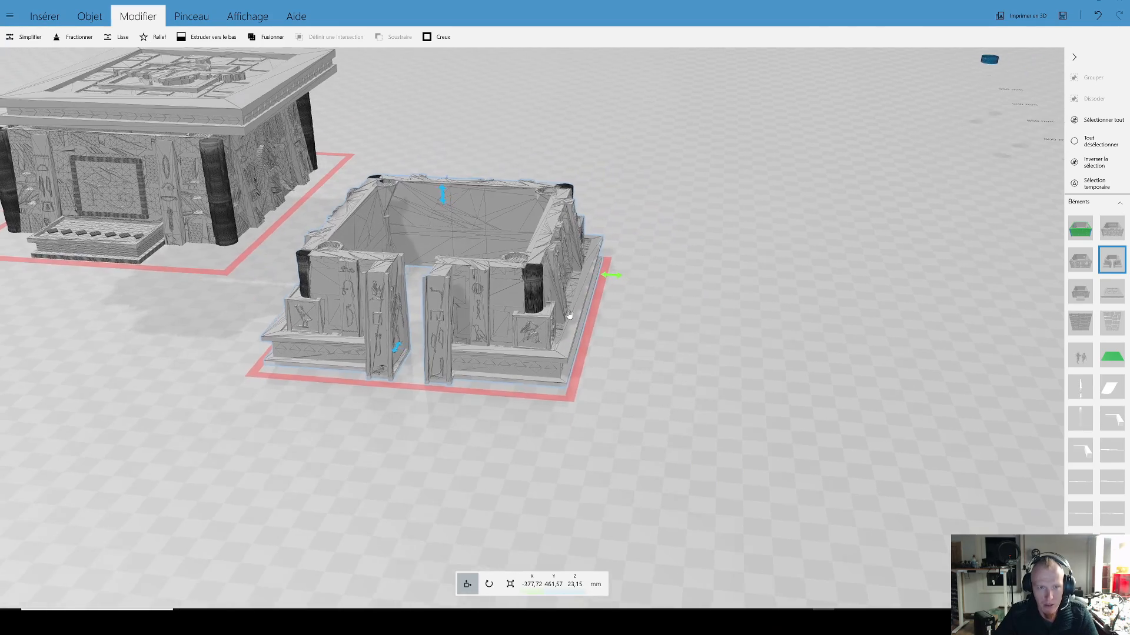
{"action": "scroll", "coordinate": [611, 300], "scroll_direction": "down", "scroll_amount": 5}
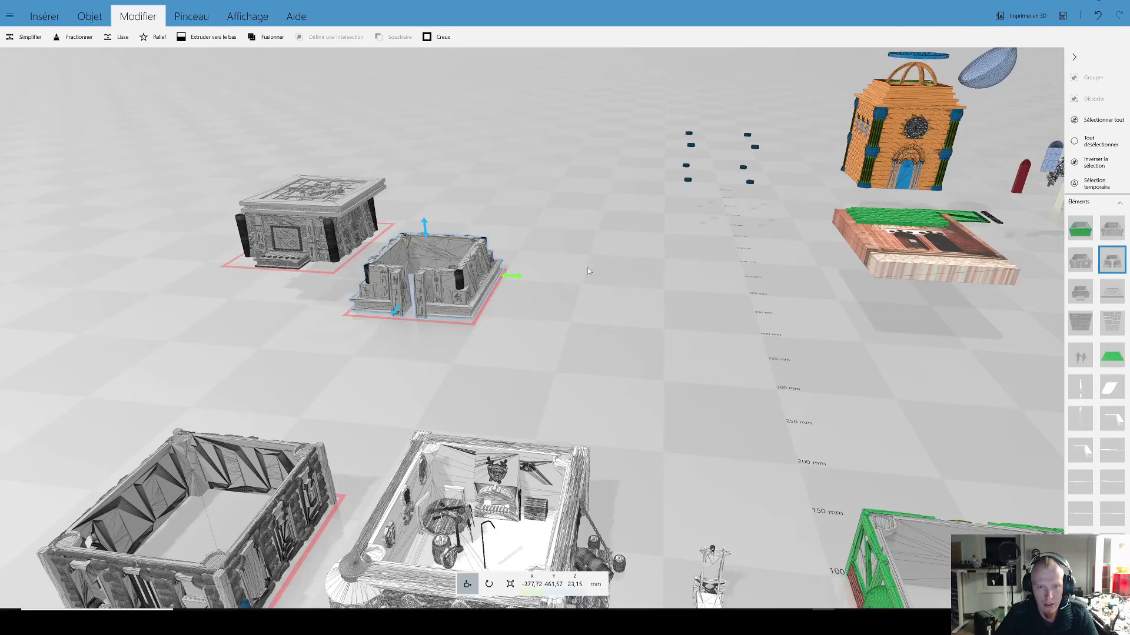
{"action": "scroll", "coordinate": [580, 292], "scroll_direction": "up", "scroll_amount": 10}
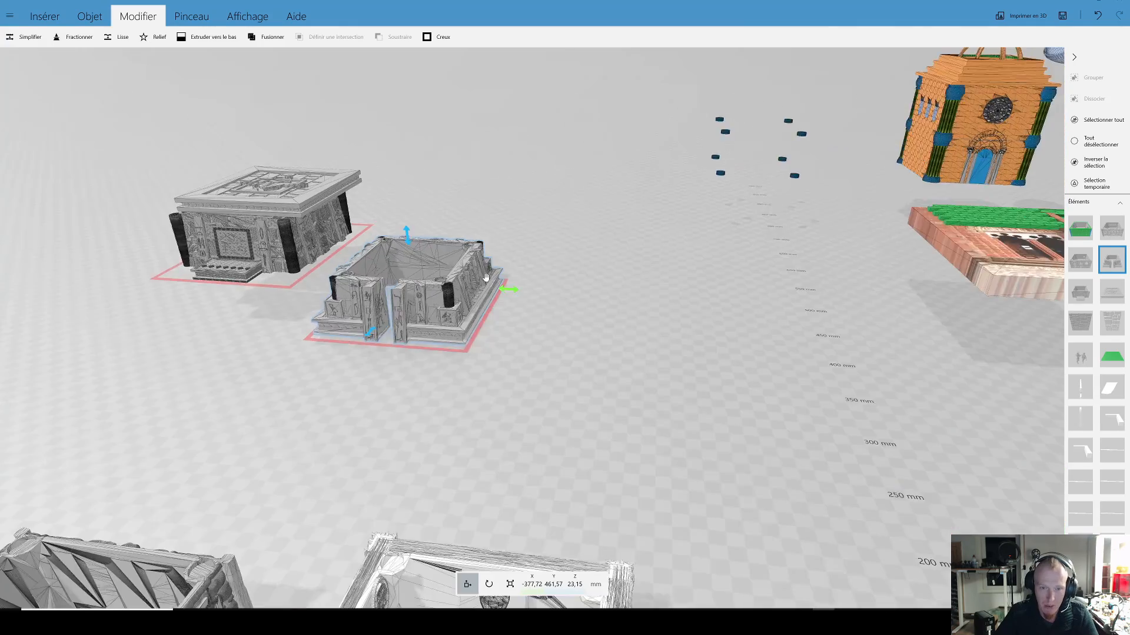
{"action": "right_click_drag", "start_coordinate": [375, 304], "coordinate": [729, 292]}
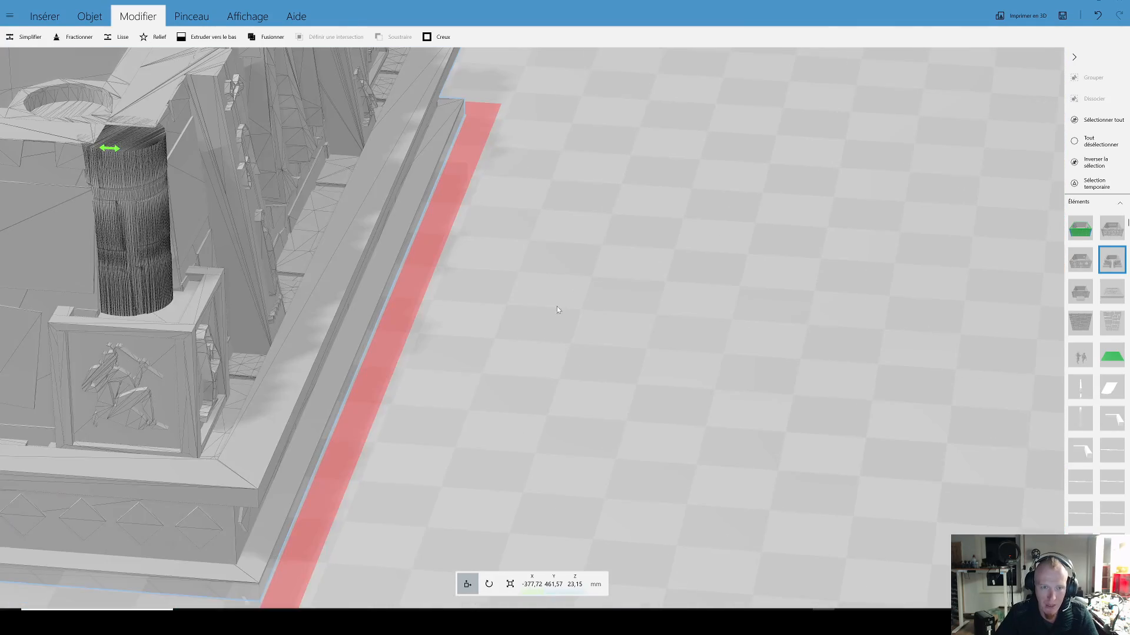
{"action": "right_click_drag", "start_coordinate": [556, 306], "coordinate": [754, 291]}
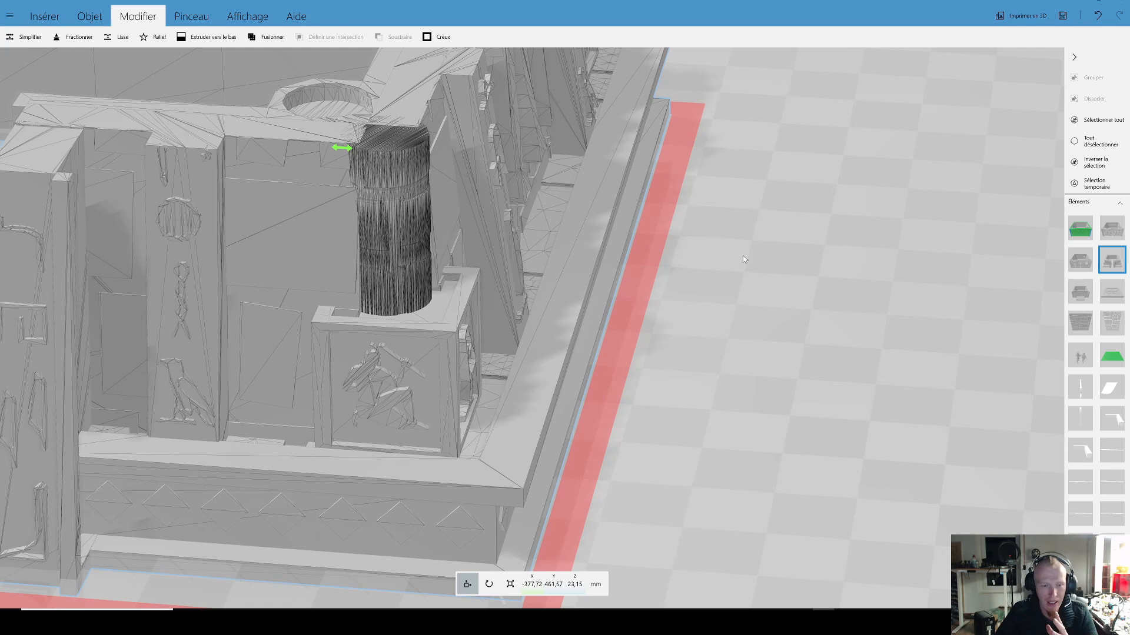
{"action": "scroll", "coordinate": [443, 384], "scroll_direction": "down", "scroll_amount": 3}
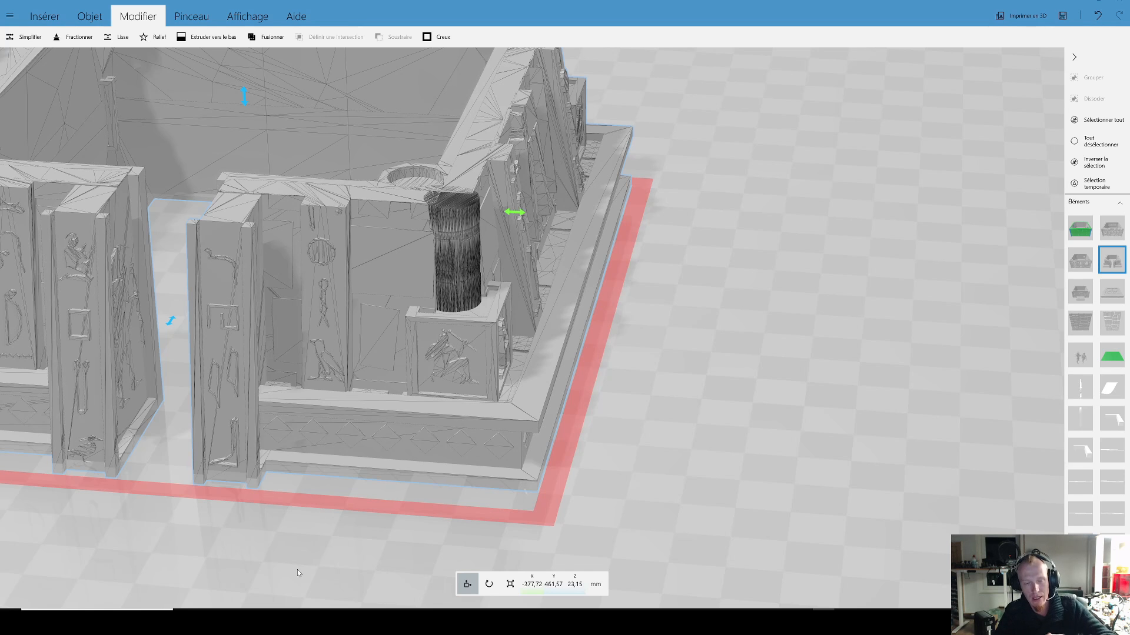
{"action": "scroll", "coordinate": [297, 570], "scroll_direction": "down", "scroll_amount": 5}
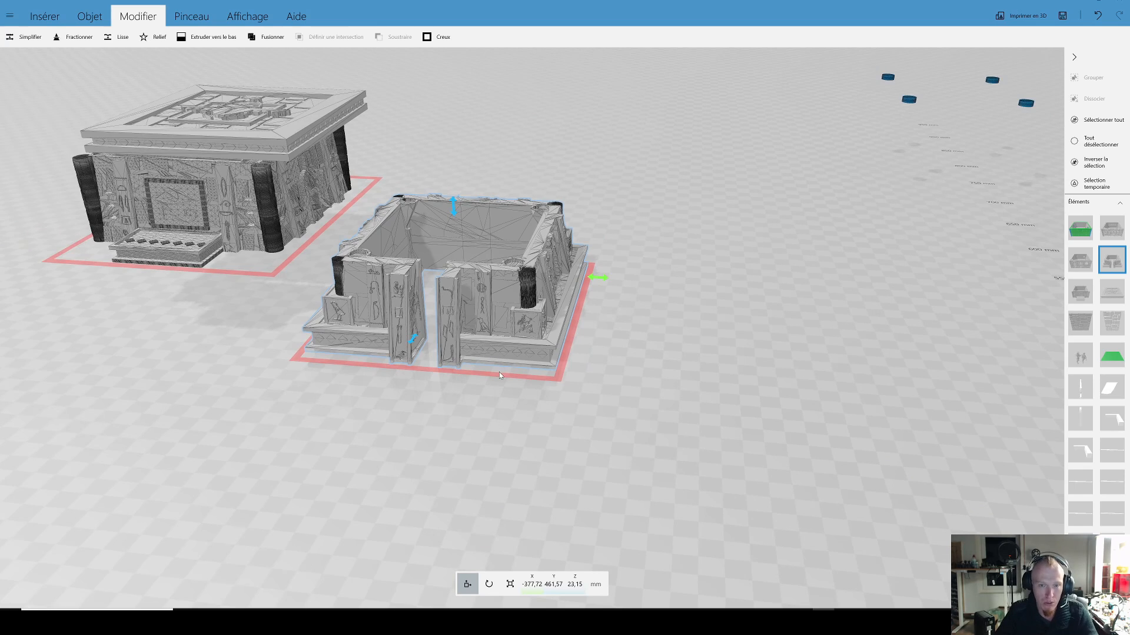
{"action": "scroll", "coordinate": [499, 372], "scroll_direction": "down", "scroll_amount": 5}
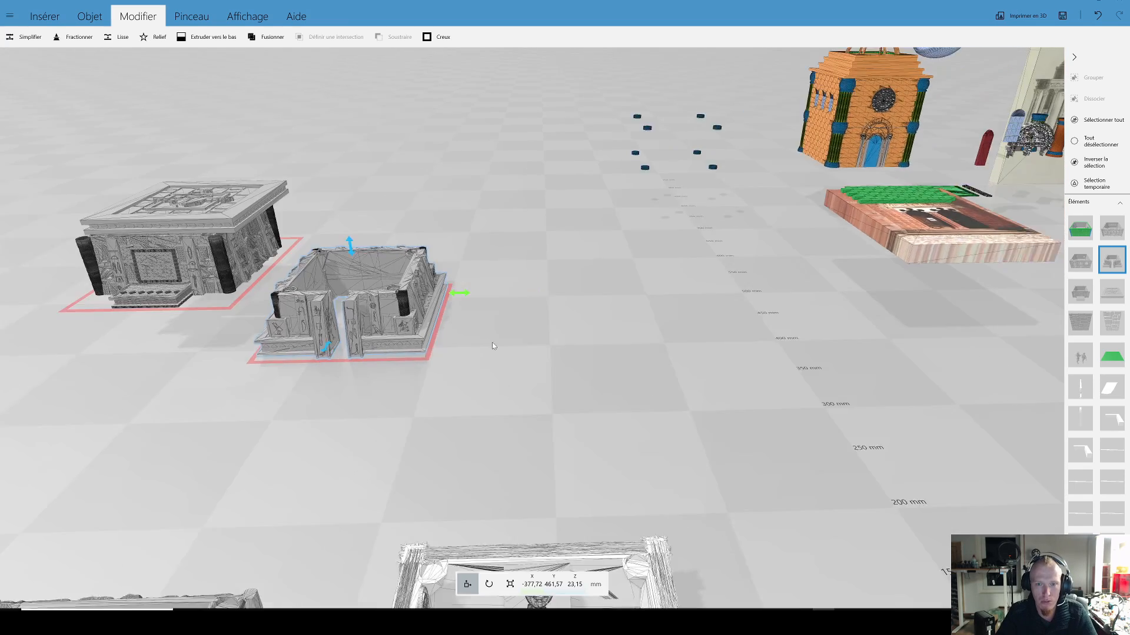
Step: Examine the cannon on the chained wooden platform of the stone-walled module and the two barrels beside it
{"action": "scroll", "coordinate": [493, 350], "scroll_direction": "down", "scroll_amount": 5}
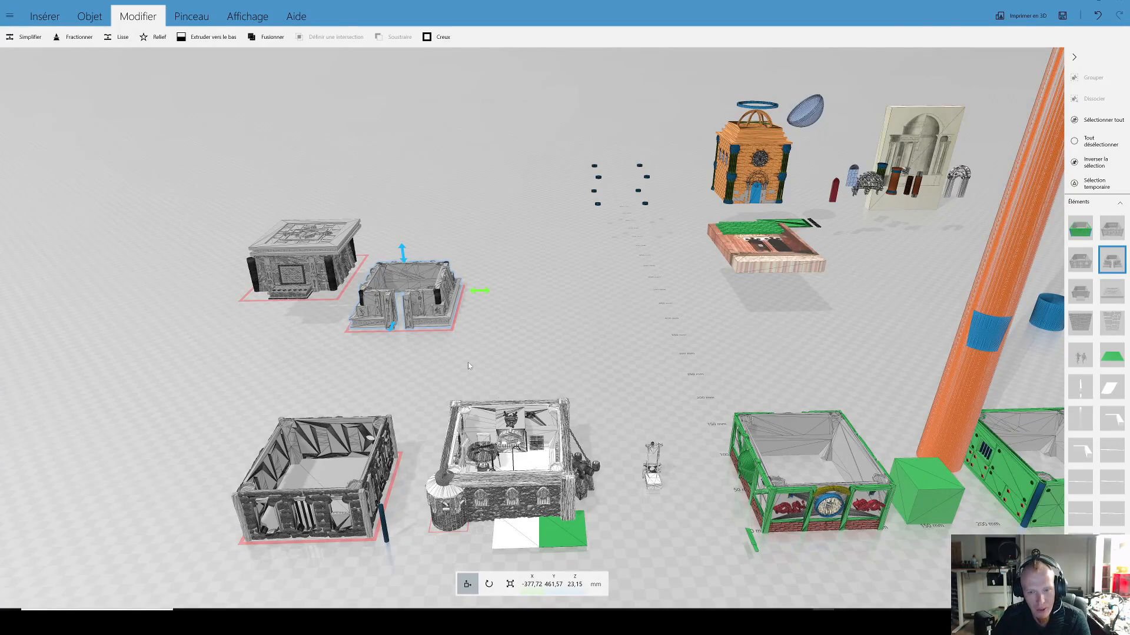
{"action": "scroll", "coordinate": [469, 366], "scroll_direction": "up", "scroll_amount": 10}
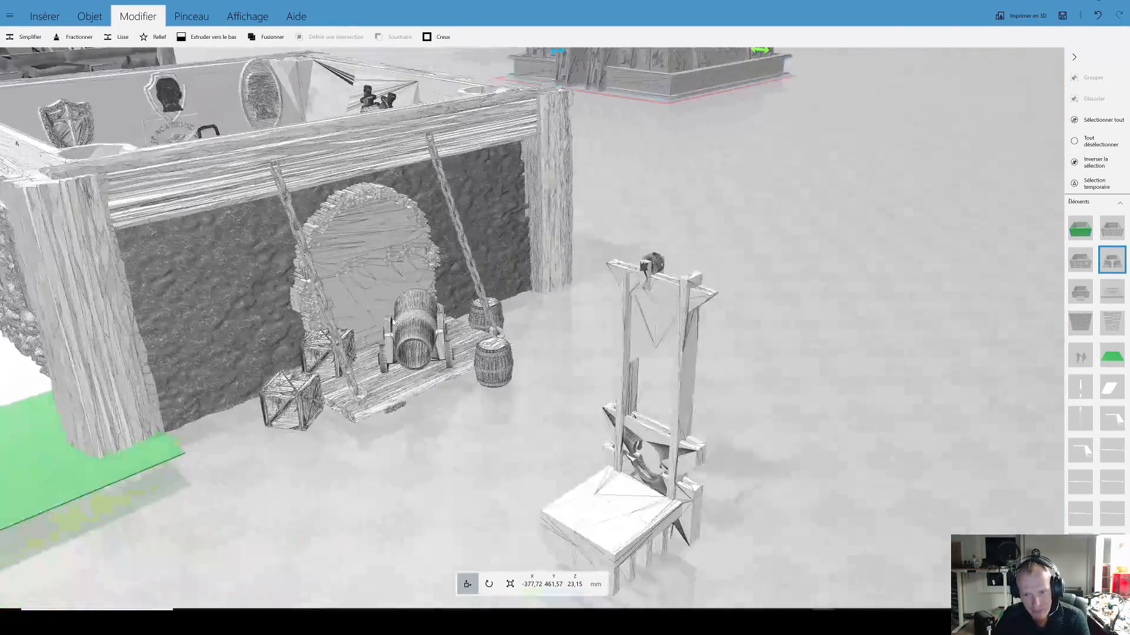
{"action": "right_click_drag", "start_coordinate": [395, 323], "coordinate": [610, 286]}
{"action": "scroll", "coordinate": [722, 262], "scroll_direction": "up", "scroll_amount": 3}
{"action": "scroll", "coordinate": [611, 287], "scroll_direction": "up", "scroll_amount": 3}
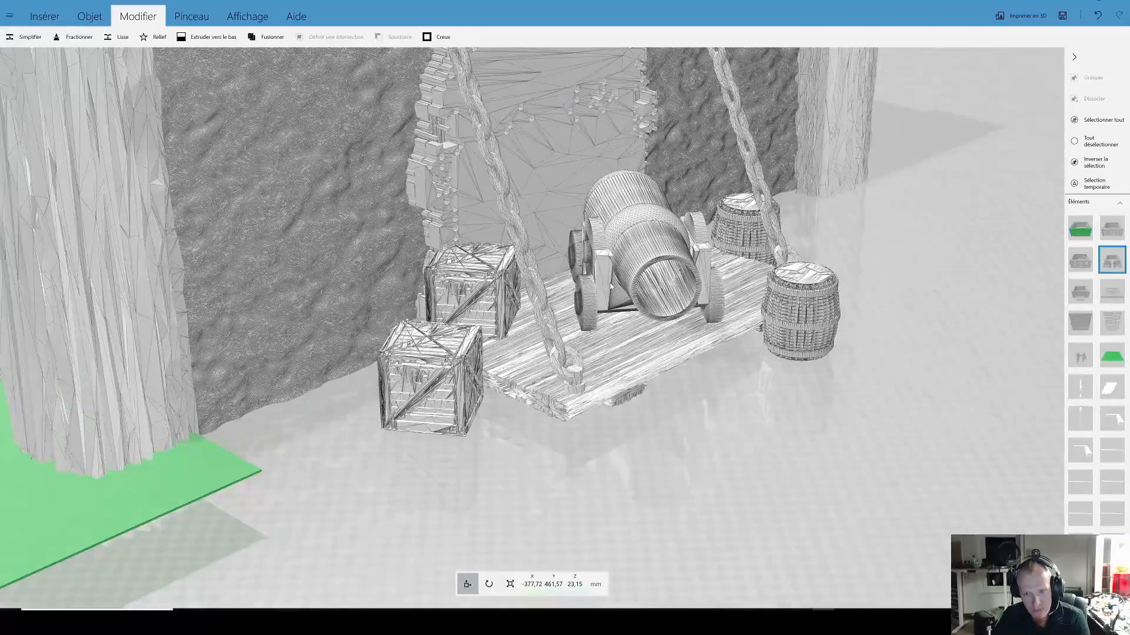
{"action": "scroll", "coordinate": [611, 287], "scroll_direction": "up", "scroll_amount": 6}
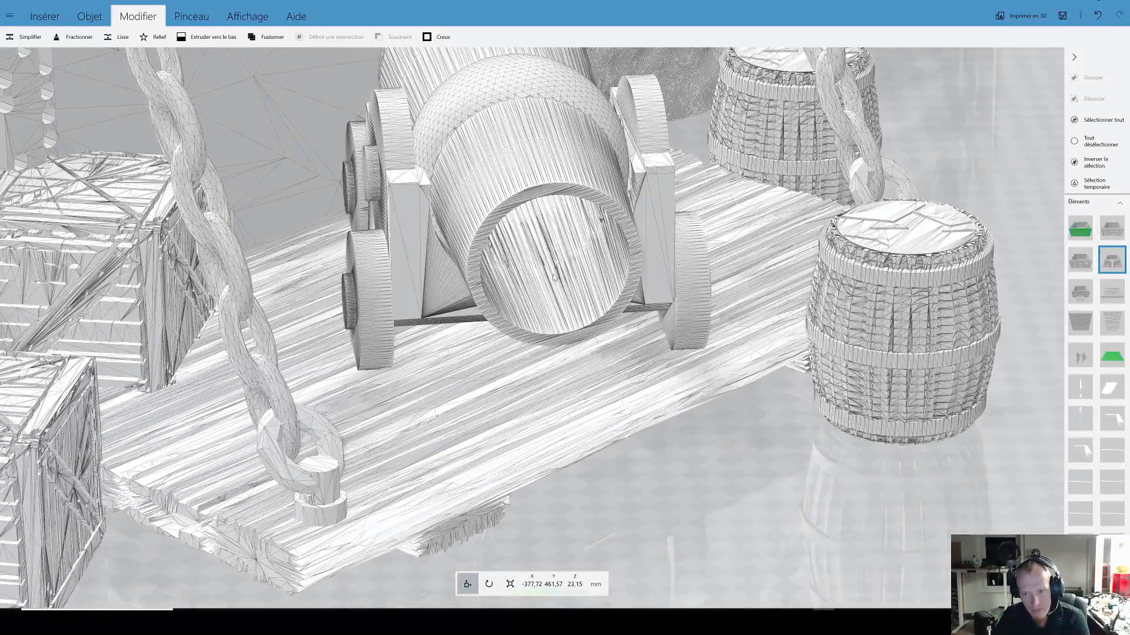
{"action": "scroll", "coordinate": [569, 273], "scroll_direction": "down", "scroll_amount": 2}
{"action": "right_click_drag", "start_coordinate": [980, 302], "coordinate": [682, 310]}
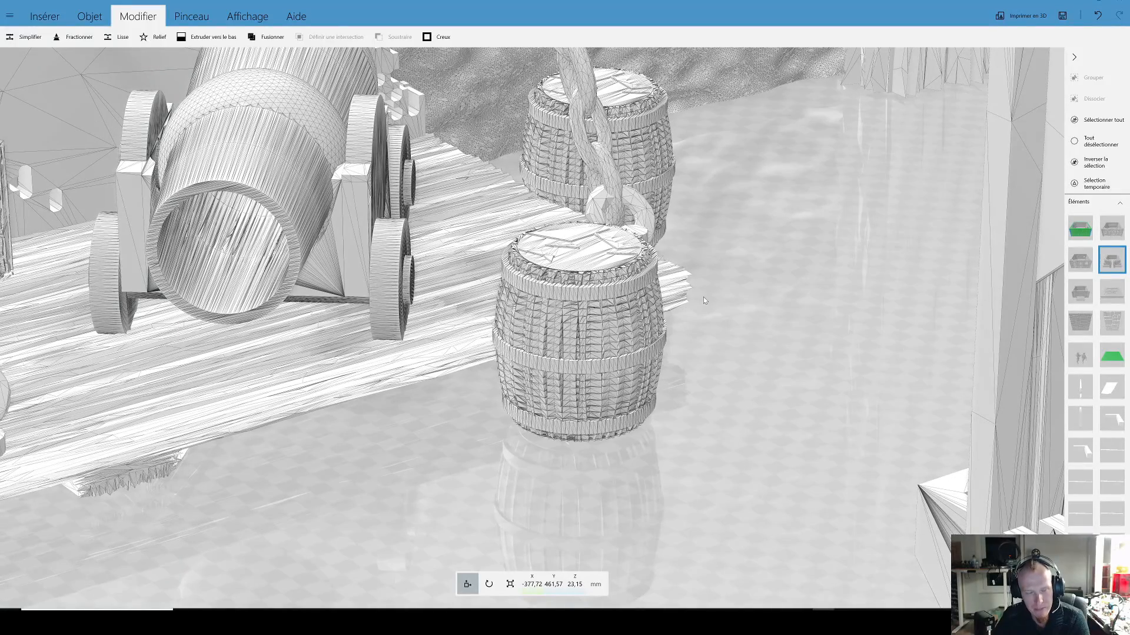
{"action": "scroll", "coordinate": [696, 299], "scroll_direction": "down", "scroll_amount": 1}
{"action": "left_click_drag", "start_coordinate": [678, 293], "coordinate": [675, 306]}
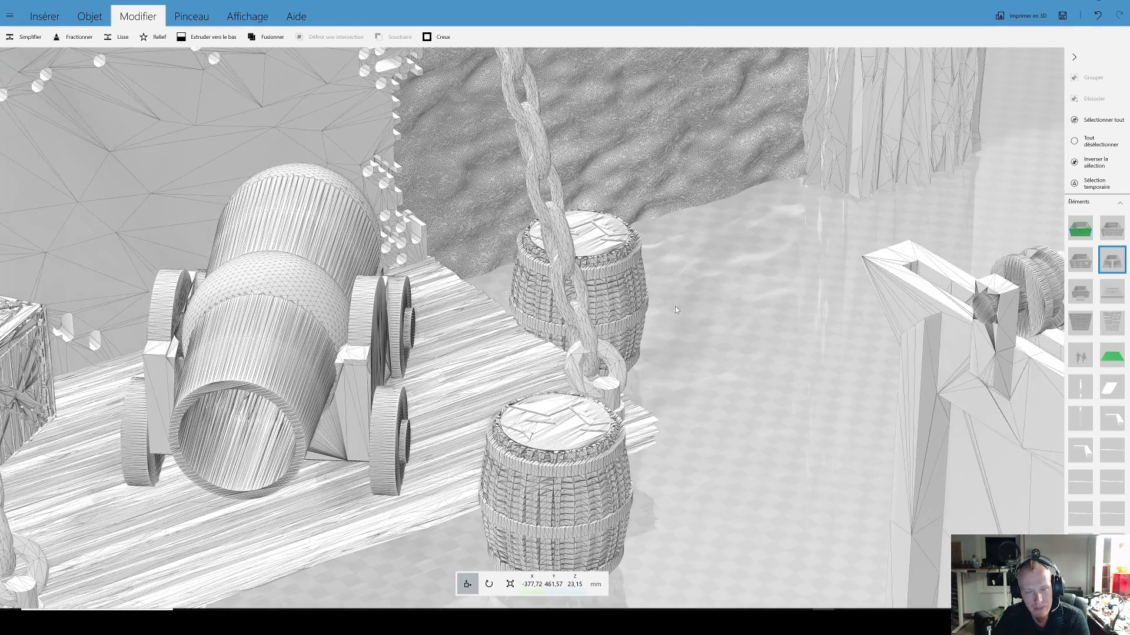
Step: Inspect the two wooden crates beside the cannon platform and how the accessories sit against the stone wall
{"action": "scroll", "coordinate": [676, 306], "scroll_direction": "down", "scroll_amount": 3}
{"action": "left_click_drag", "start_coordinate": [530, 307], "coordinate": [638, 284]}
{"action": "scroll", "coordinate": [635, 306], "scroll_direction": "up", "scroll_amount": 10}
{"action": "scroll", "coordinate": [710, 283], "scroll_direction": "down", "scroll_amount": 1}
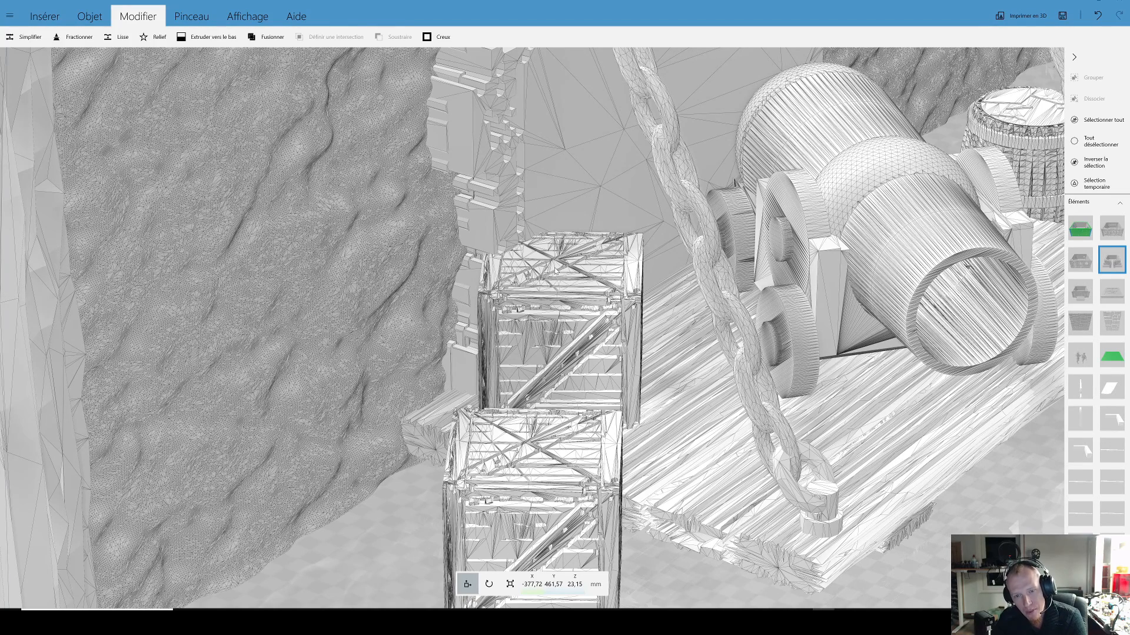
{"action": "scroll", "coordinate": [557, 263], "scroll_direction": "down", "scroll_amount": 3}
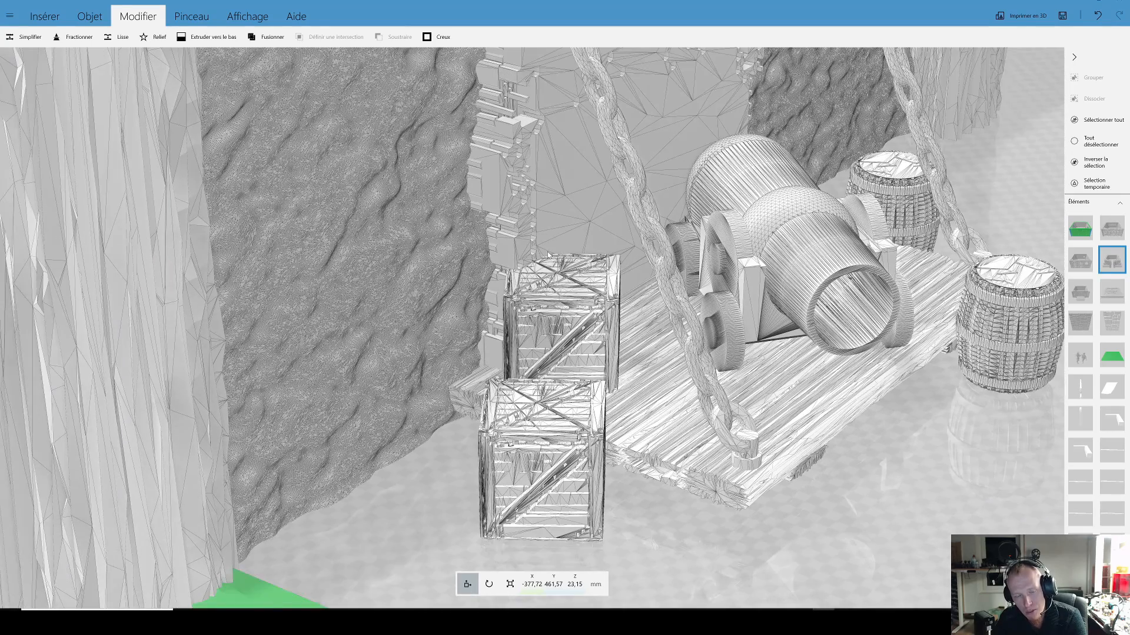
{"action": "scroll", "coordinate": [548, 253], "scroll_direction": "down", "scroll_amount": 3}
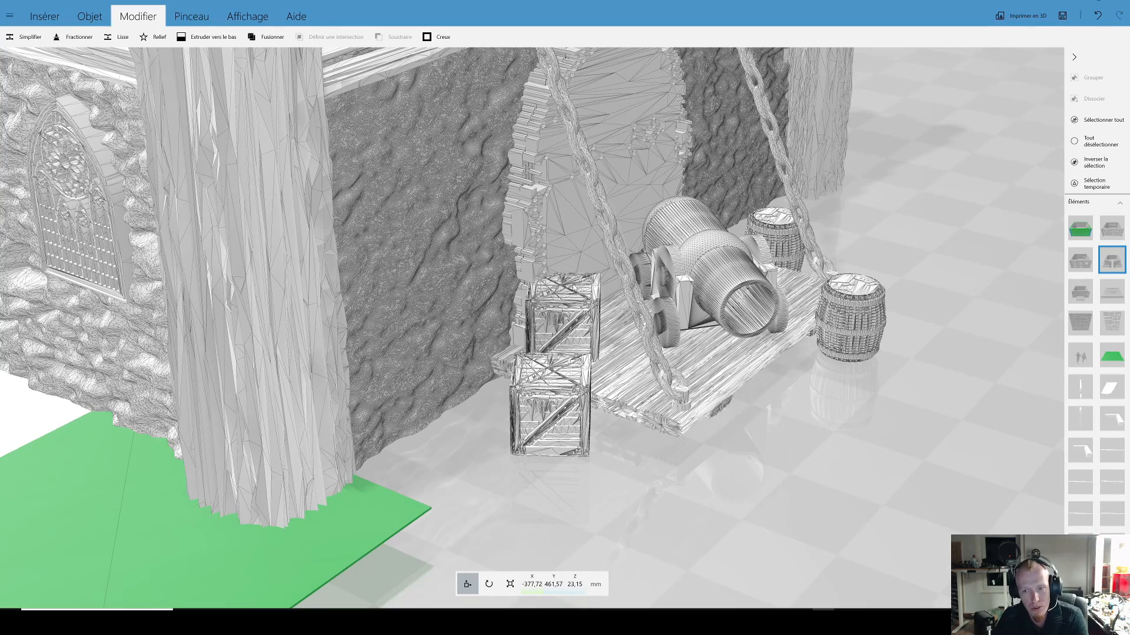
{"action": "scroll", "coordinate": [688, 335], "scroll_direction": "up", "scroll_amount": 3}
{"action": "right_click_drag", "start_coordinate": [891, 369], "coordinate": [637, 347]}
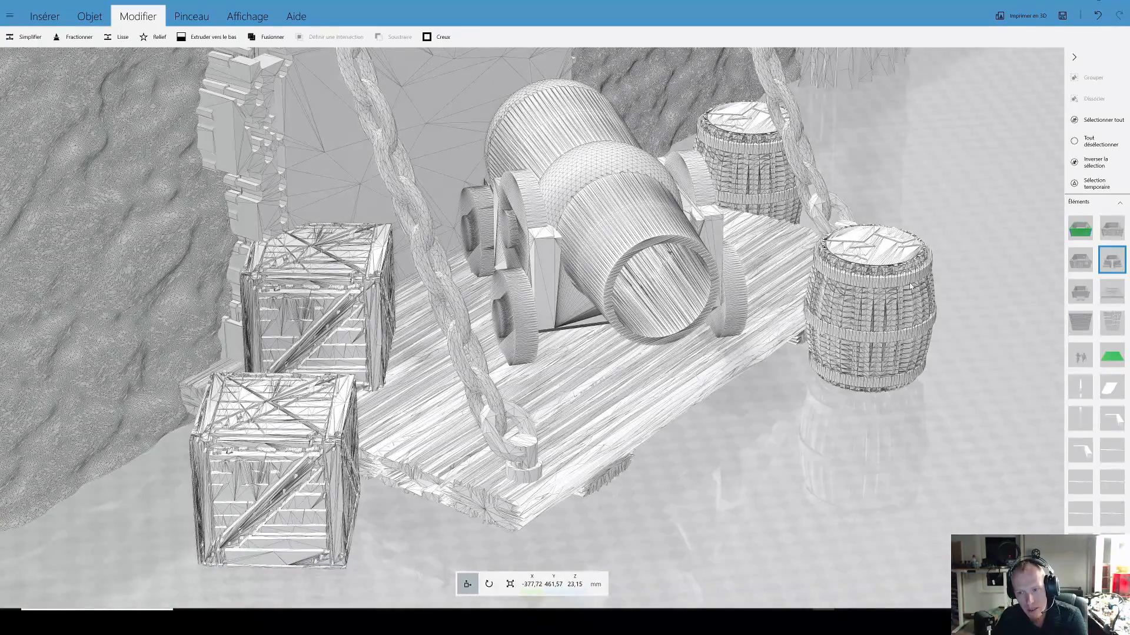
{"action": "scroll", "coordinate": [622, 369], "scroll_direction": "down", "scroll_amount": 2}
{"action": "right_click_drag", "start_coordinate": [401, 383], "coordinate": [648, 376]}
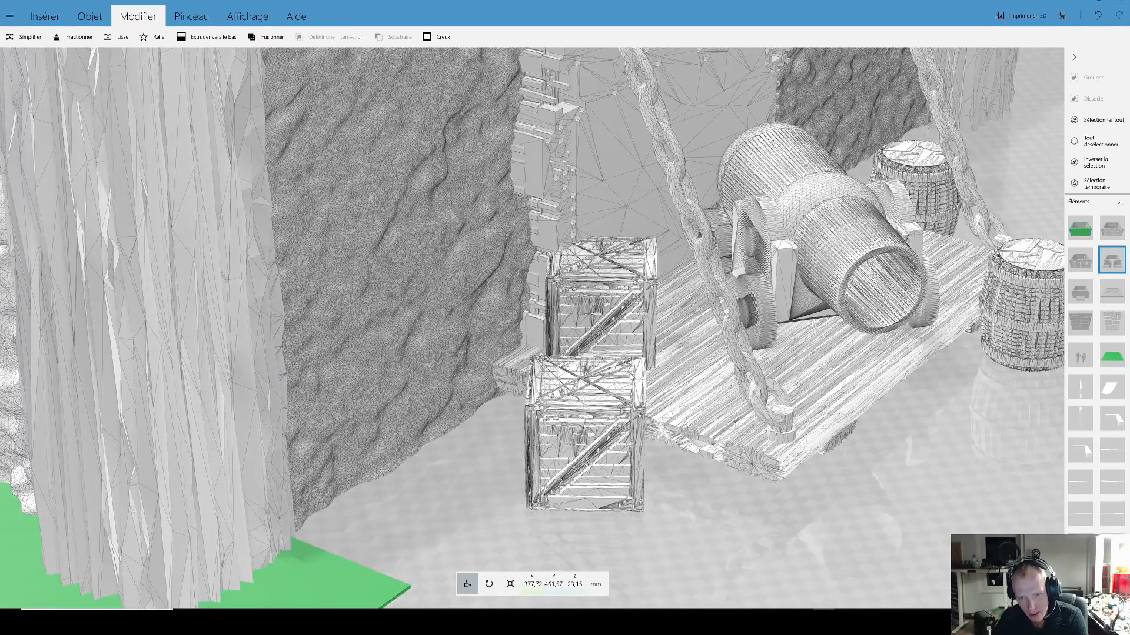
{"action": "scroll", "coordinate": [630, 375], "scroll_direction": "down", "scroll_amount": 2}
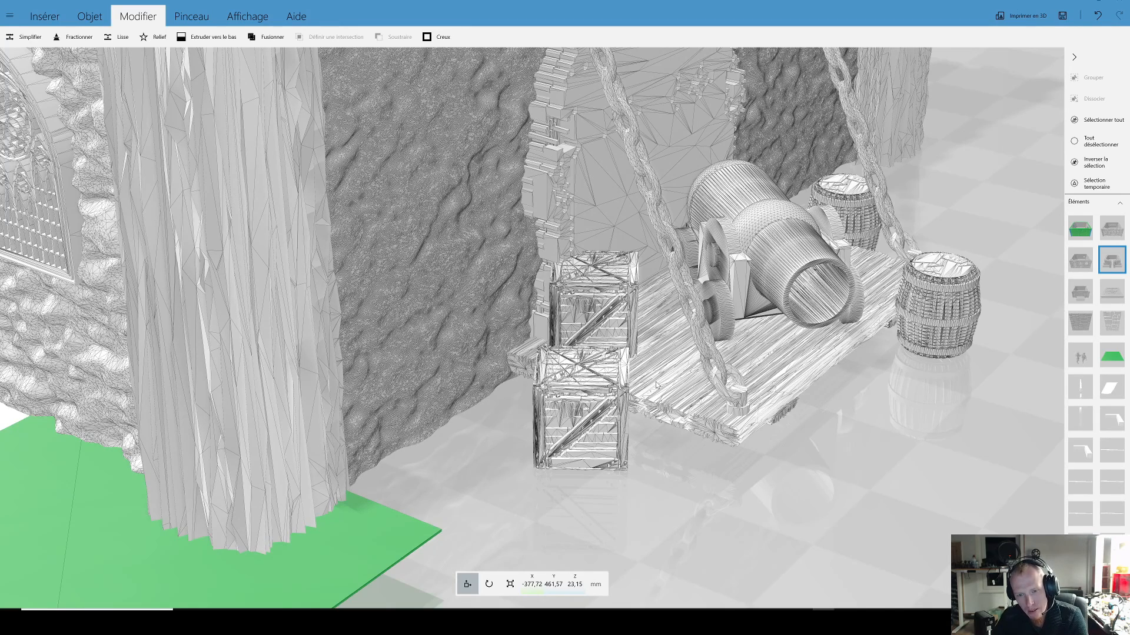
{"action": "scroll", "coordinate": [655, 383], "scroll_direction": "down", "scroll_amount": 2}
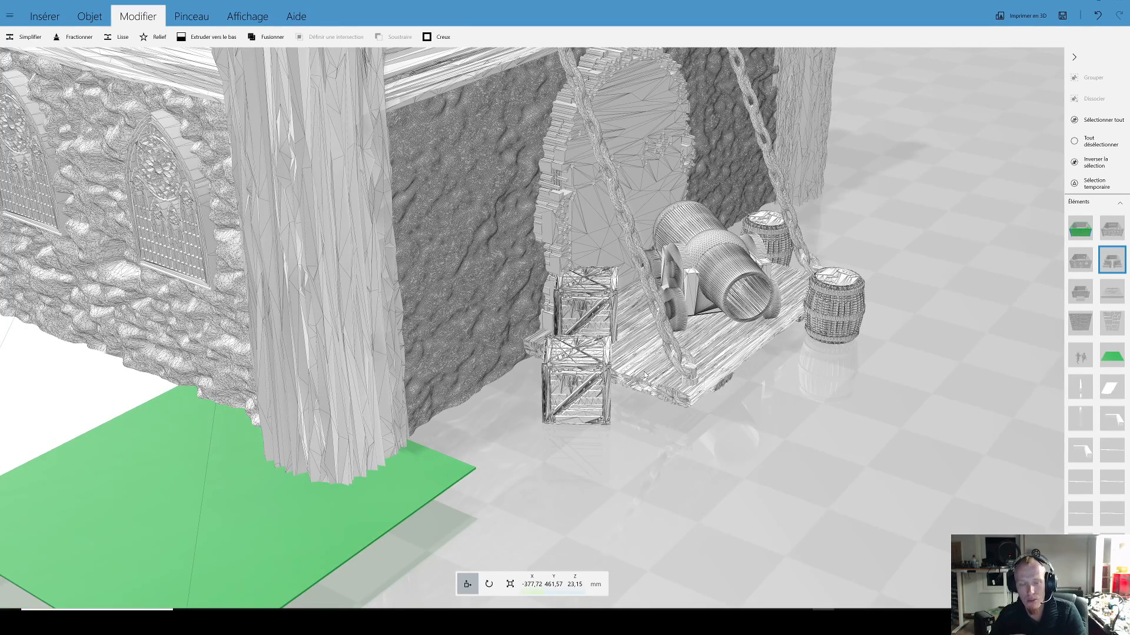
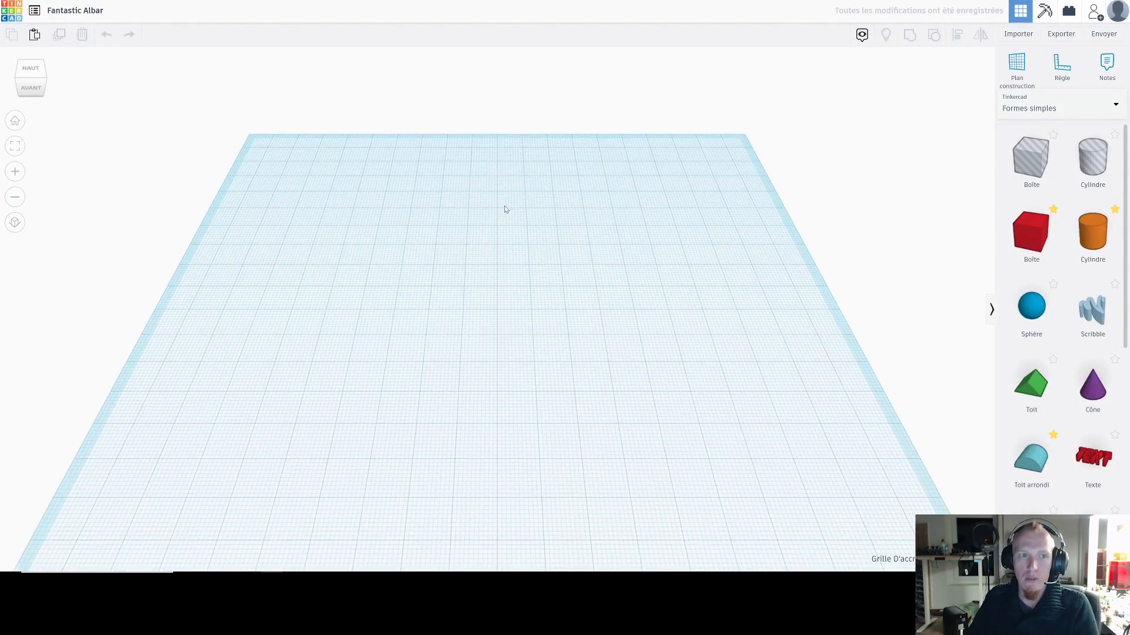
{"action": "scroll", "coordinate": [571, 306], "scroll_direction": "down", "scroll_amount": 5}
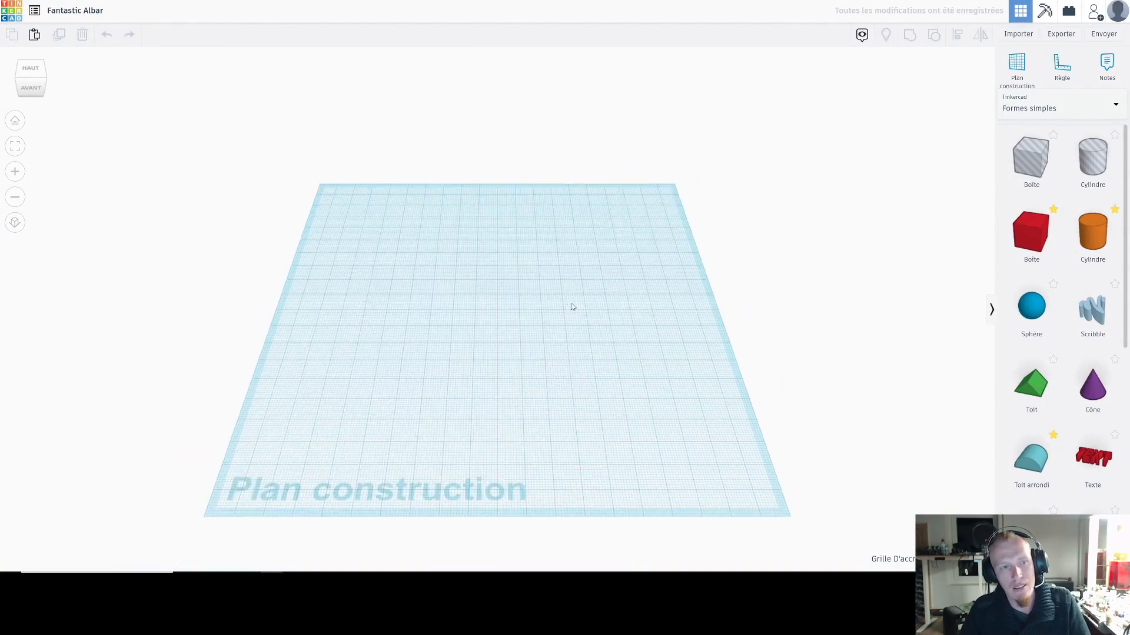
{"action": "scroll", "coordinate": [533, 294], "scroll_direction": "up", "scroll_amount": 5}
{"action": "scroll", "coordinate": [519, 248], "scroll_direction": "down", "scroll_amount": 4}
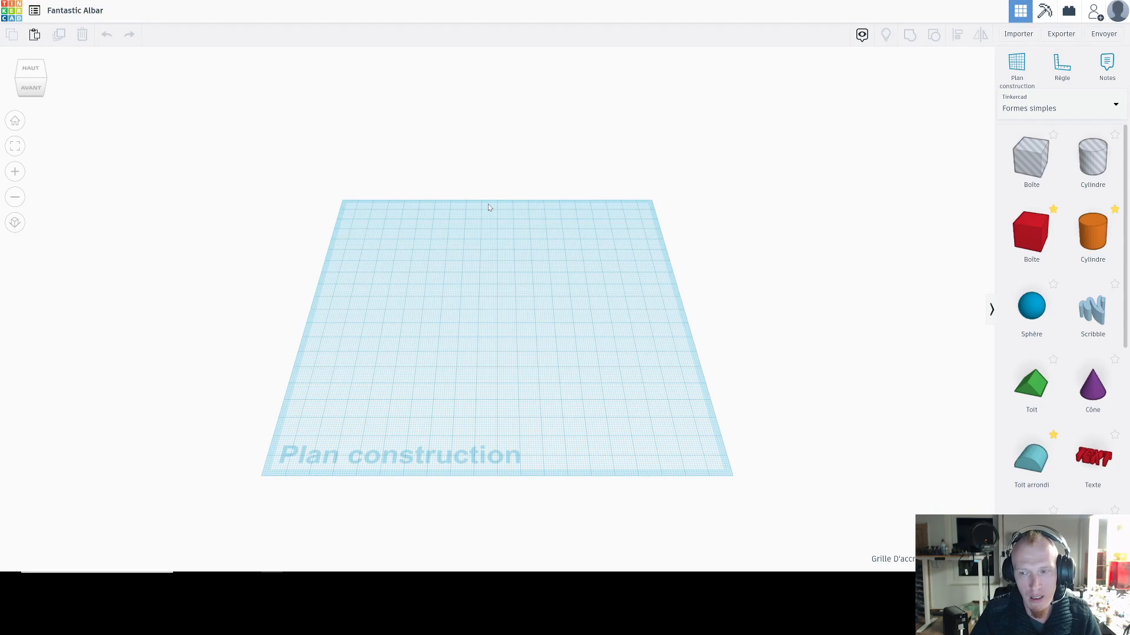
{"action": "right_click_drag", "start_coordinate": [565, 306], "coordinate": [574, 276]}
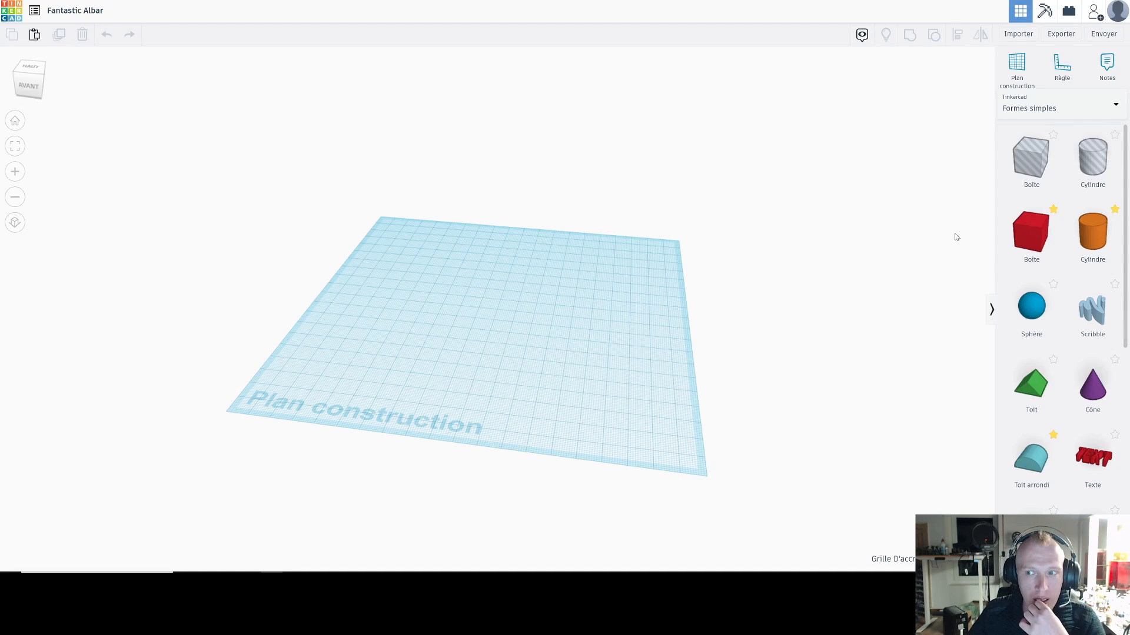
Step: Browse the Connecteurs and Assemblages shape categories and return to the Formes simples category
{"action": "left_click", "coordinate": [1031, 110]}
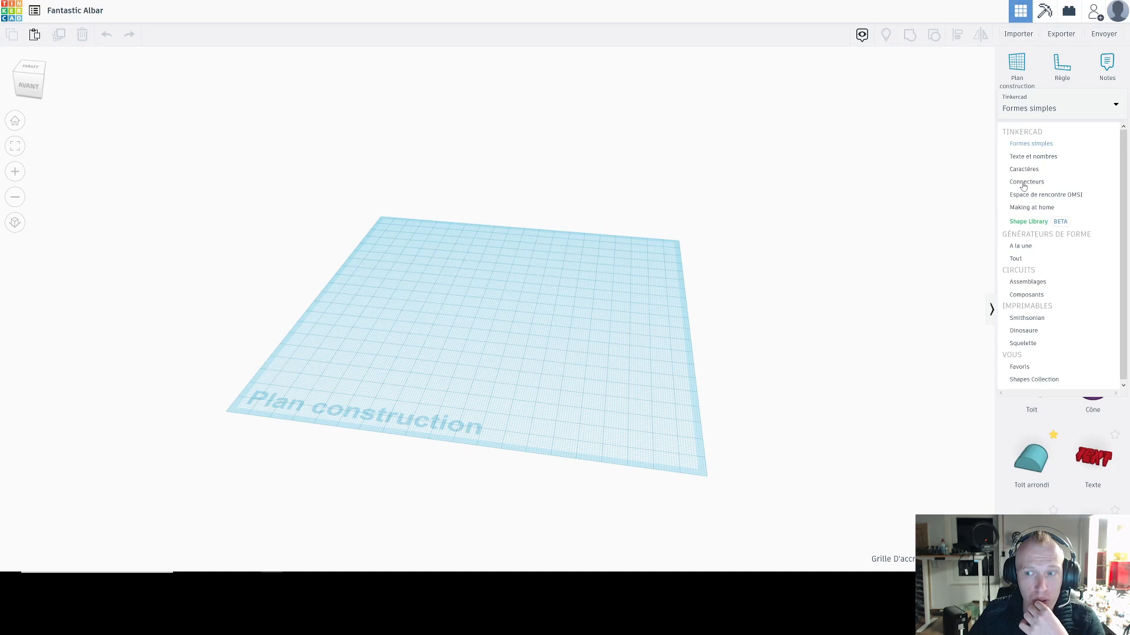
{"action": "left_click", "coordinate": [1024, 183]}
{"action": "left_click", "coordinate": [1033, 114]}
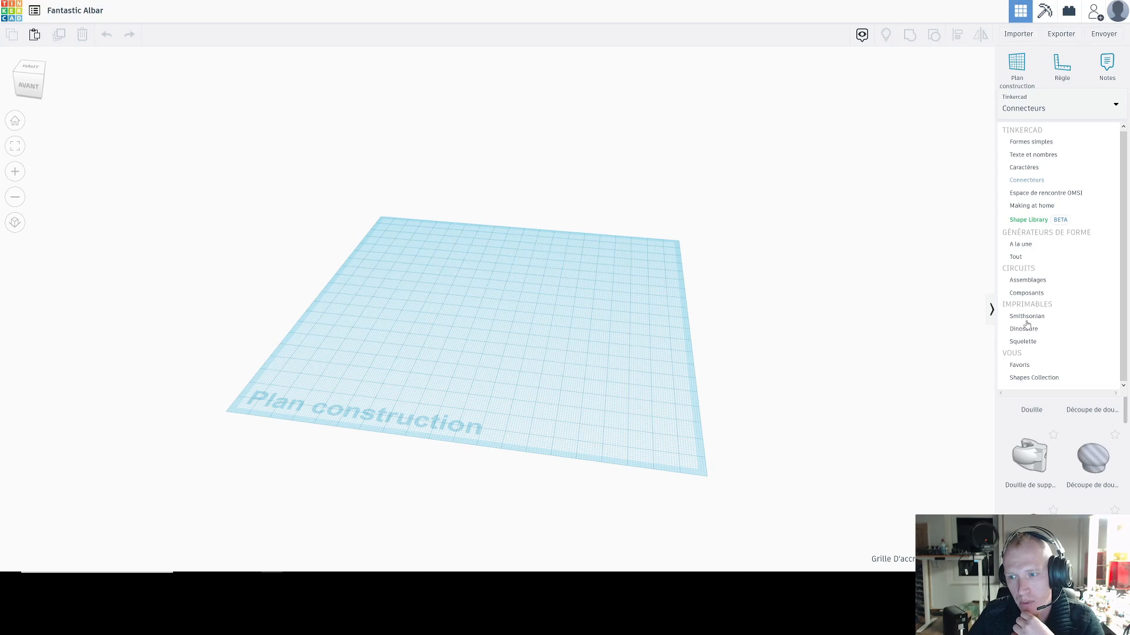
{"action": "left_click", "coordinate": [1020, 283]}
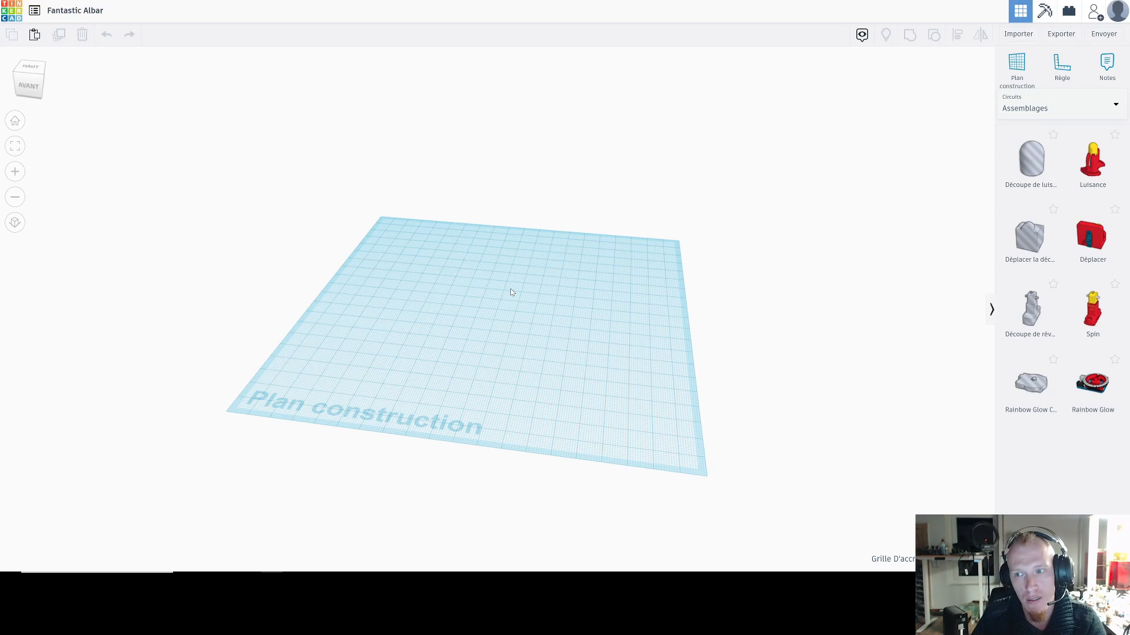
{"action": "left_click", "coordinate": [1035, 110]}
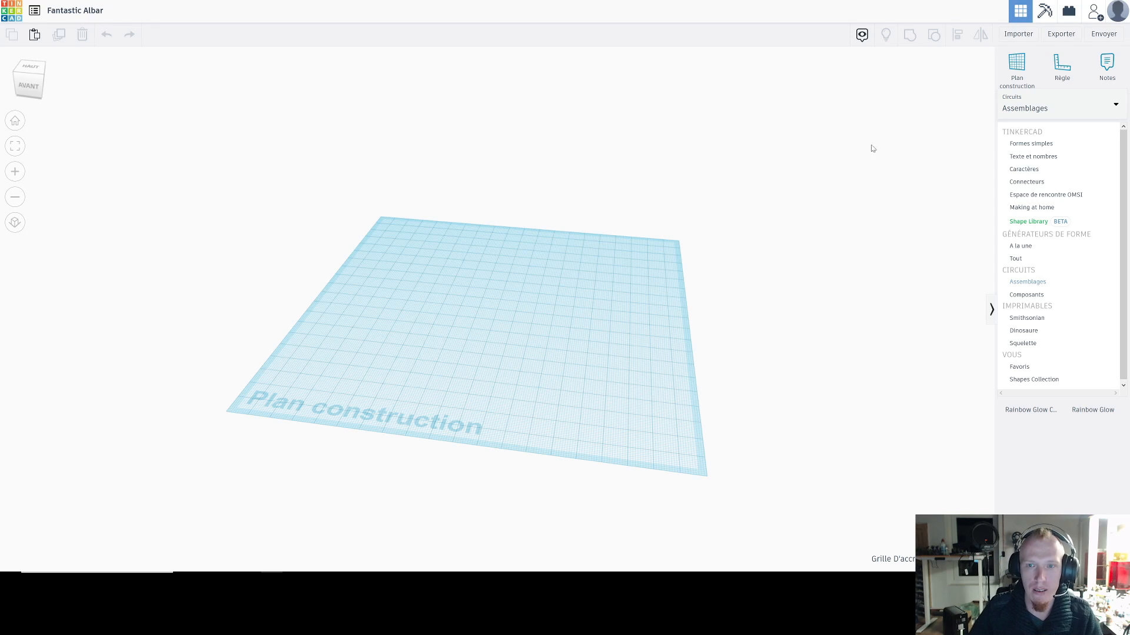
{"action": "left_click", "coordinate": [674, 228]}
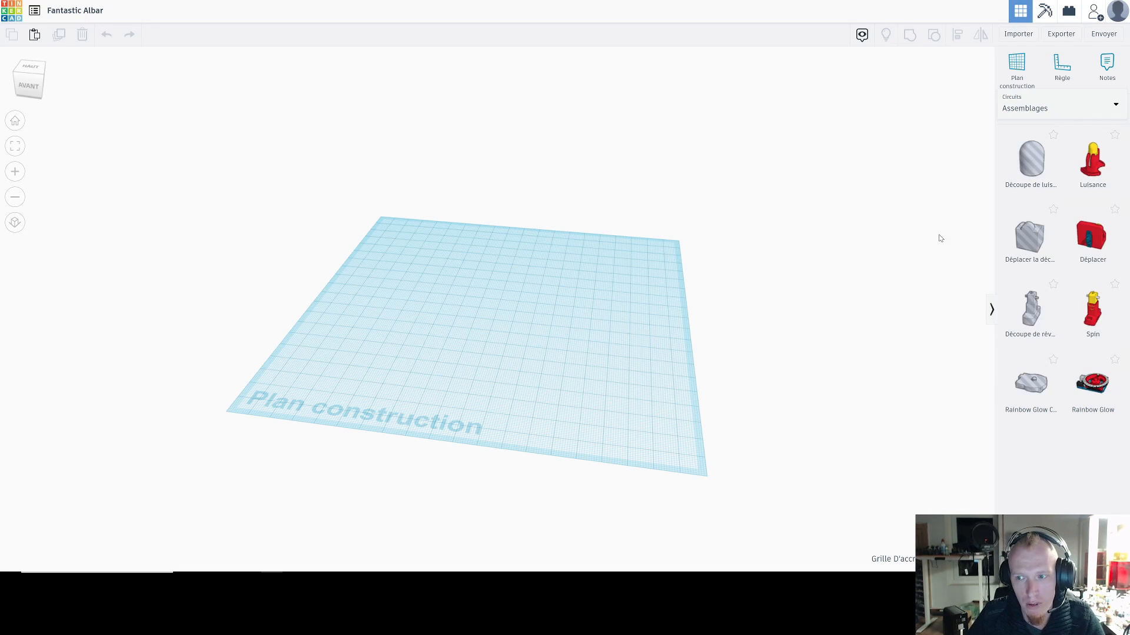
{"action": "left_click", "coordinate": [1019, 113]}
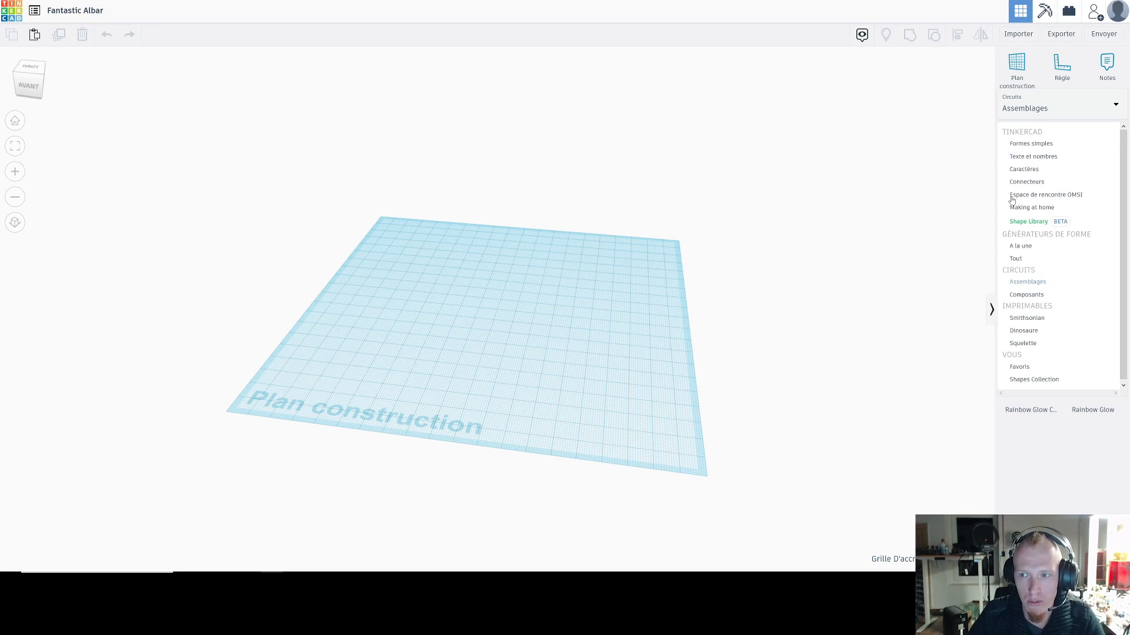
{"action": "left_click", "coordinate": [1030, 145]}
Step: Place a red solid box near the centre of the workplane
{"action": "right_click_drag", "start_coordinate": [582, 184], "coordinate": [602, 183]}
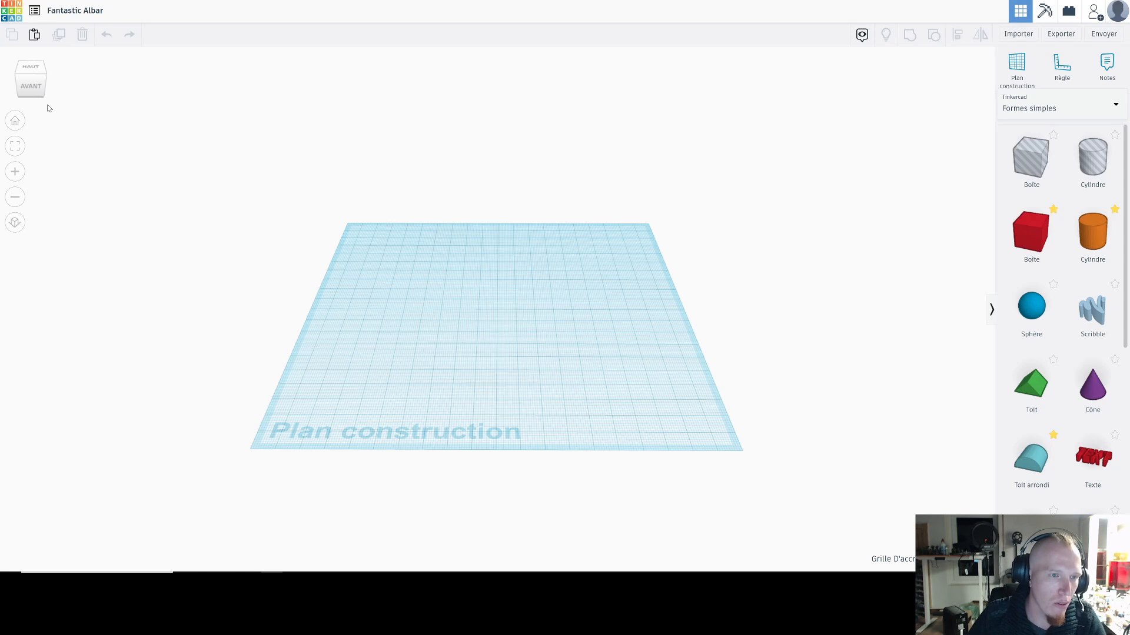
{"action": "left_click_drag", "start_coordinate": [37, 85], "coordinate": [18, 66]}
{"action": "left_click_drag", "start_coordinate": [328, 182], "coordinate": [335, 301]}
{"action": "right_click_drag", "start_coordinate": [398, 230], "coordinate": [412, 275]}
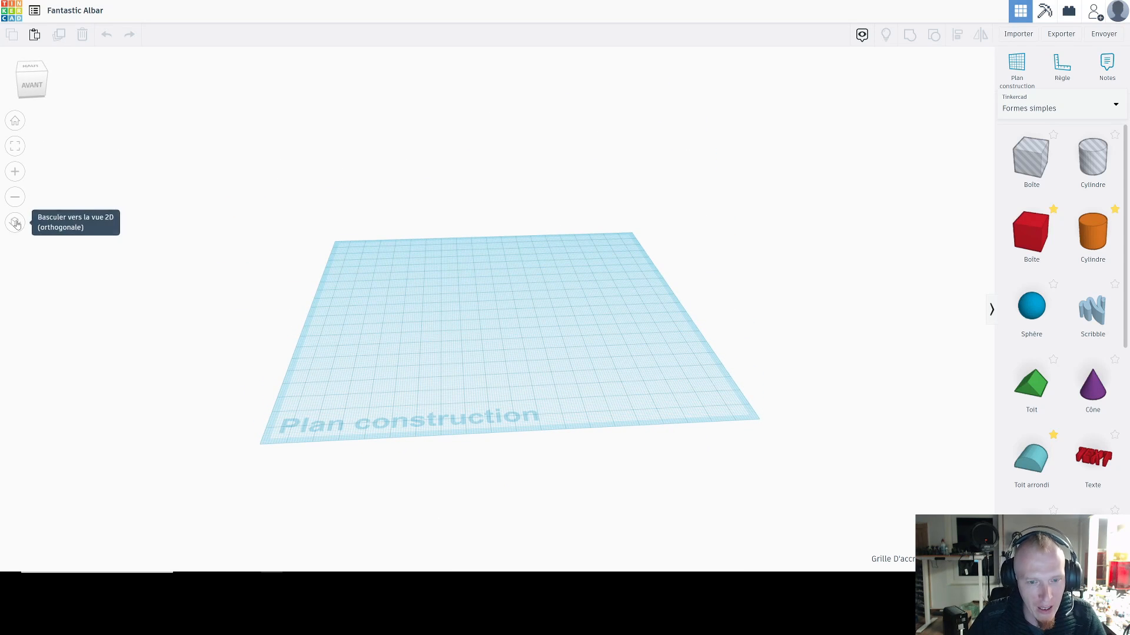
{"action": "left_click", "coordinate": [1031, 232]}
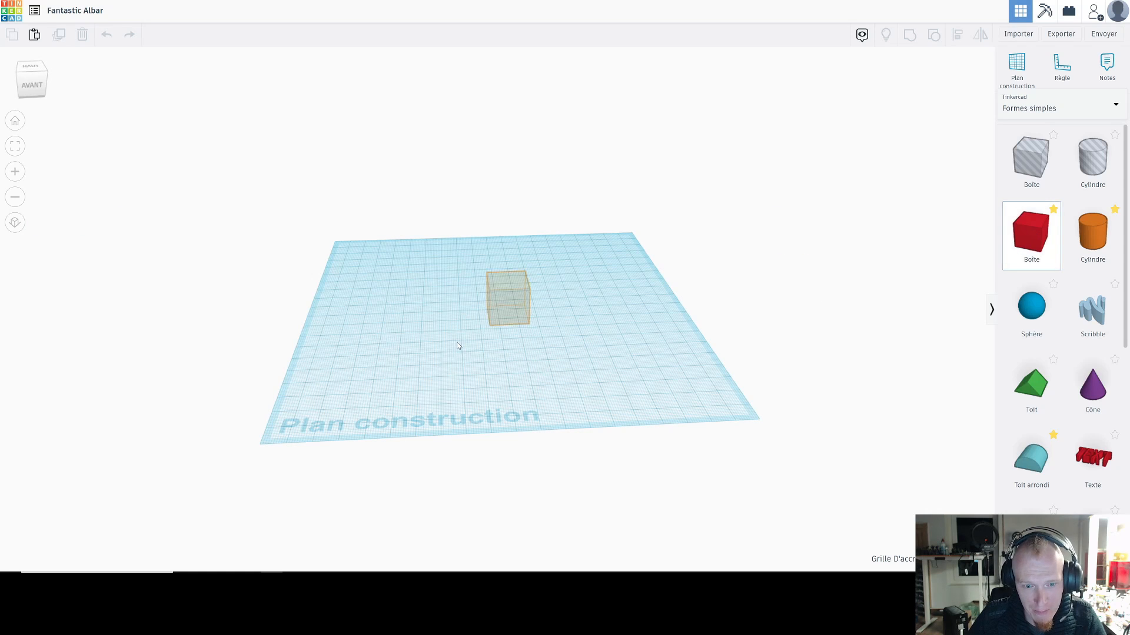
{"action": "left_click", "coordinate": [496, 321]}
Step: Compare how the red box looks in orthographic and perspective view, ending in perspective
{"action": "right_click_drag", "start_coordinate": [393, 272], "coordinate": [380, 302]}
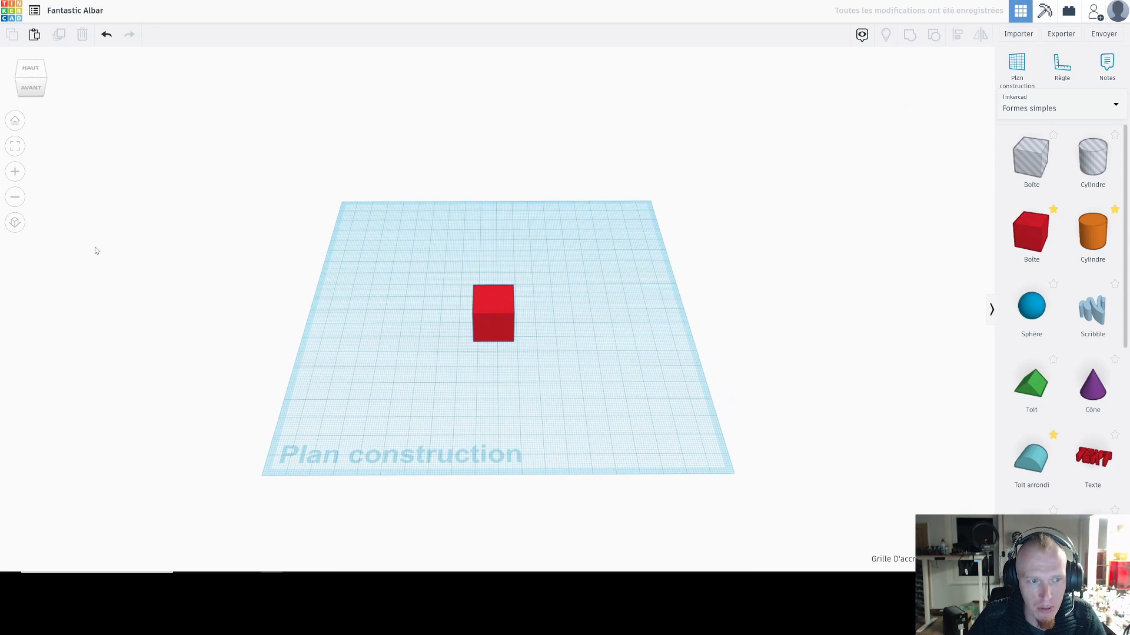
{"action": "left_click", "coordinate": [14, 222]}
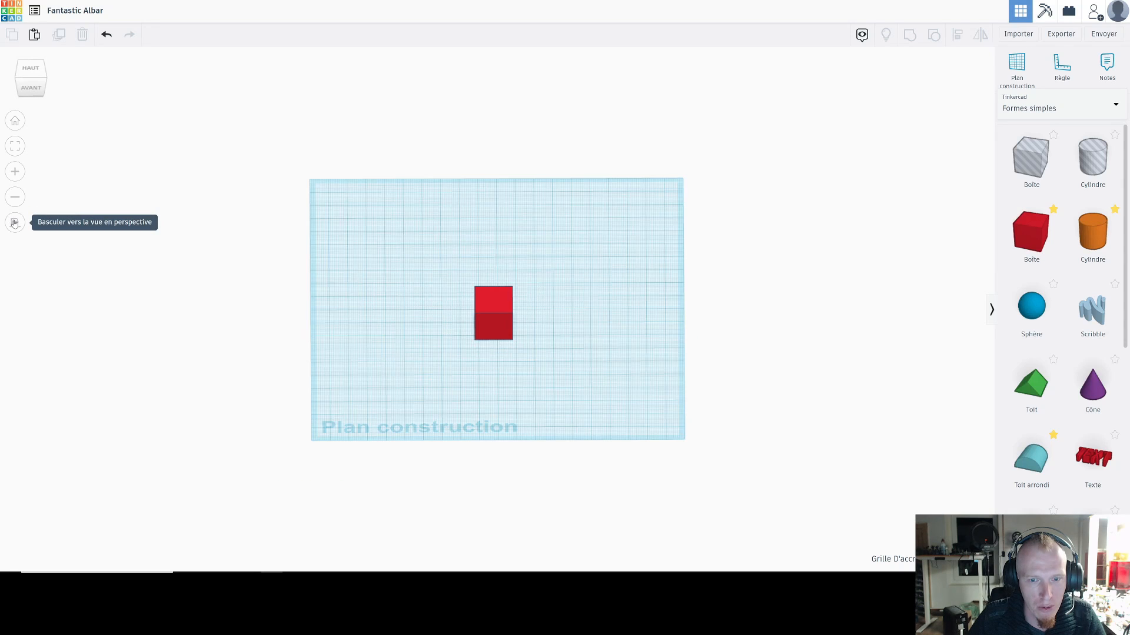
{"action": "left_click", "coordinate": [15, 223]}
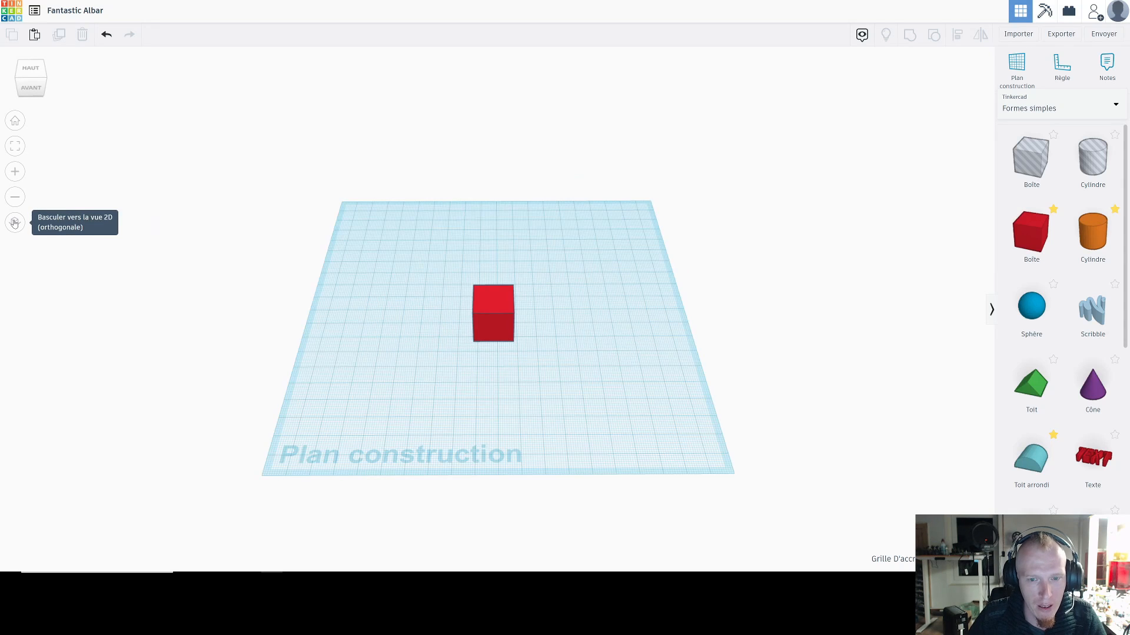
{"action": "right_click_drag", "start_coordinate": [556, 334], "coordinate": [618, 280]}
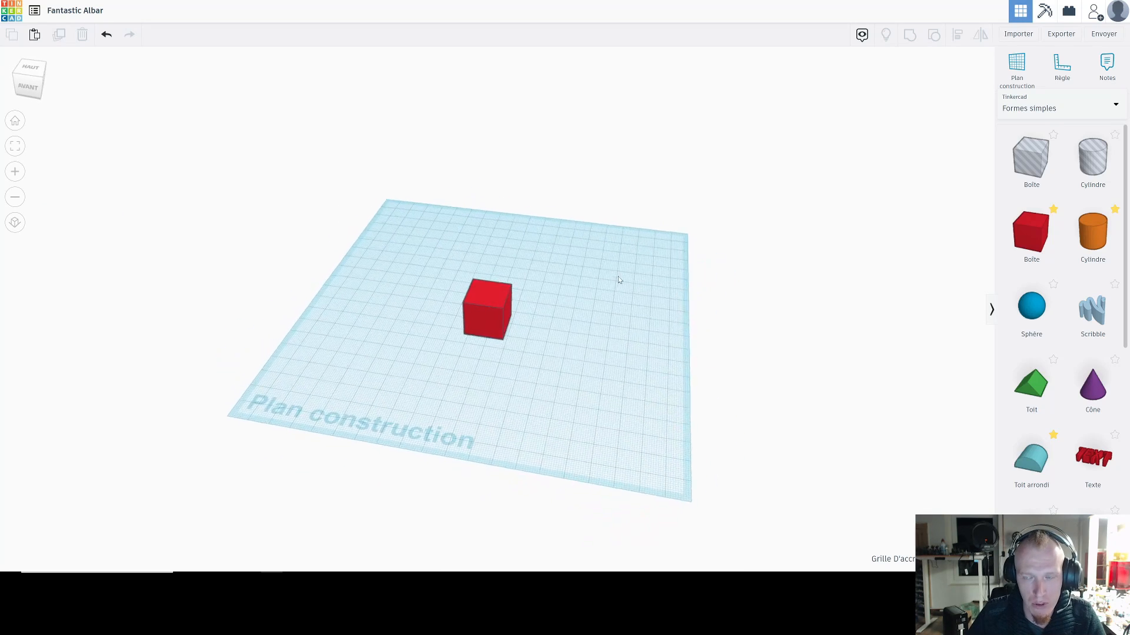
{"action": "scroll", "coordinate": [618, 280], "scroll_direction": "up", "scroll_amount": 3}
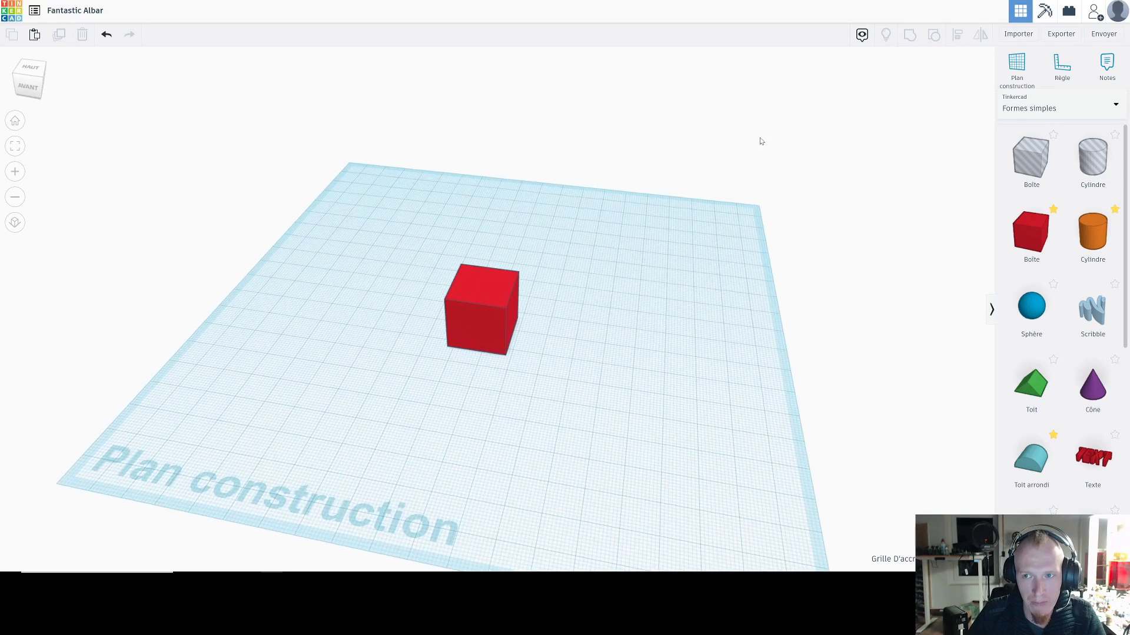
Step: Turn the display of notes back on and attach an empty note to the top face of the red box
{"action": "left_click", "coordinate": [864, 35]}
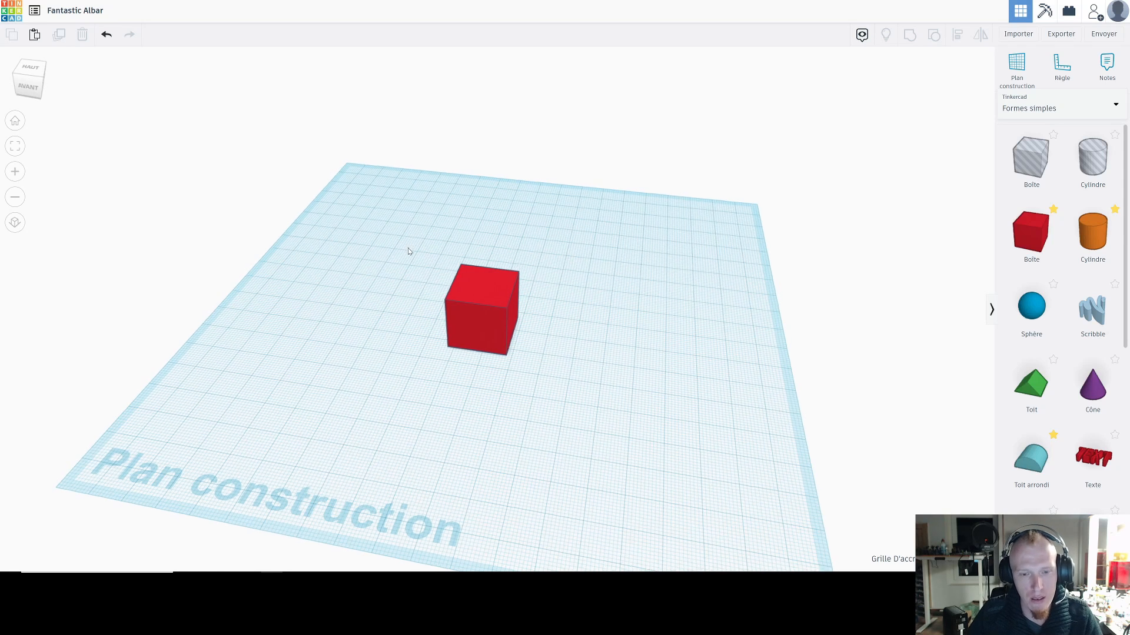
{"action": "right_click_drag", "start_coordinate": [409, 251], "coordinate": [425, 293]}
{"action": "key", "text": "n"}
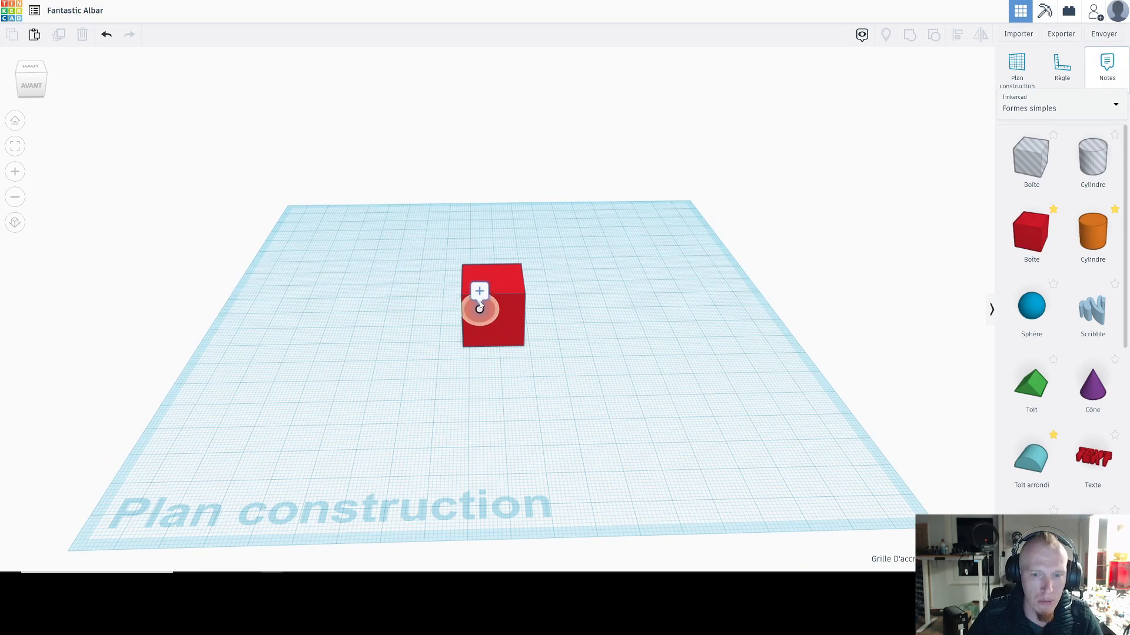
{"action": "left_click", "coordinate": [496, 277]}
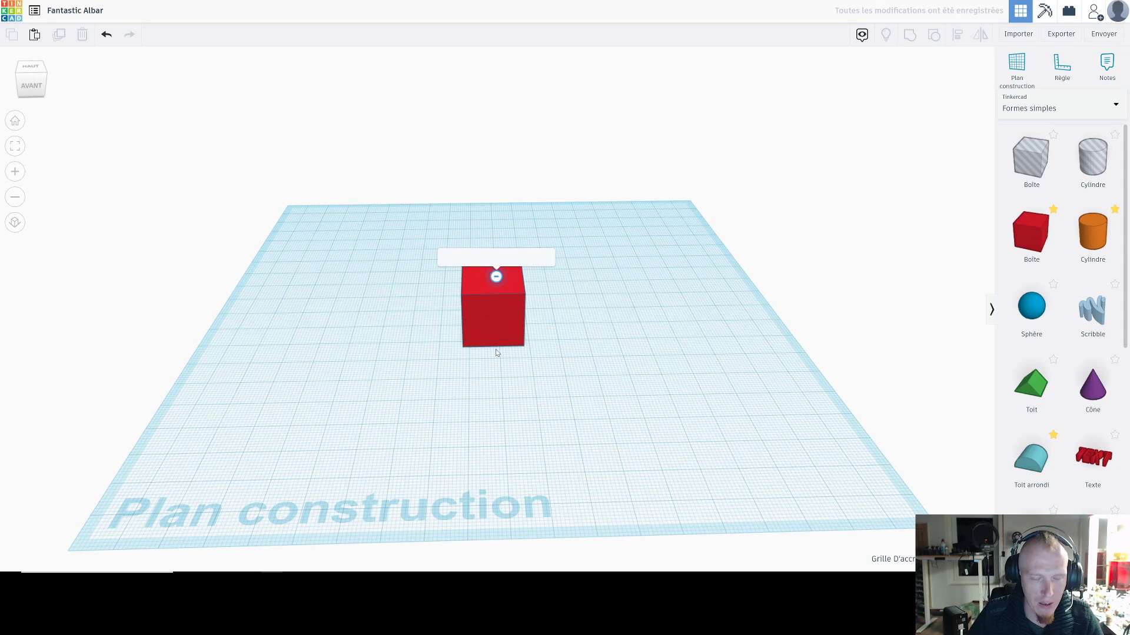
{"action": "left_click", "coordinate": [496, 264]}
Step: Write "poour l'entrée" in the note on the red box and check the note from several angles
{"action": "type", "text": "poru l'e"}
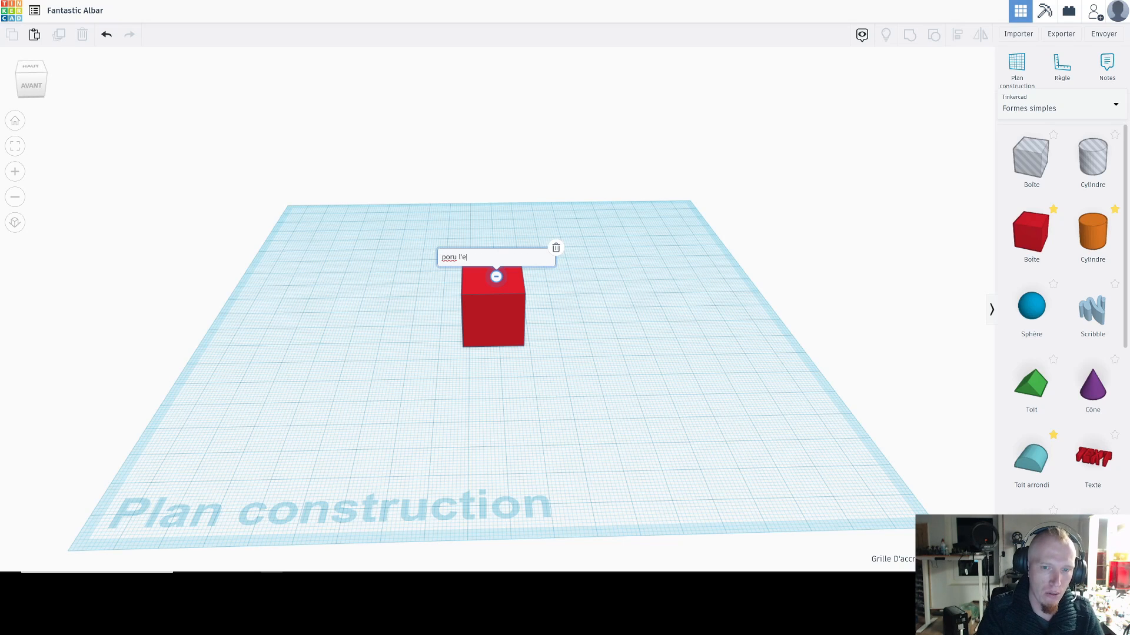
{"action": "key", "text": "BackSpace"}
{"action": "key", "text": "BackSpace"}
{"action": "key", "text": "BackSpace"}
{"action": "key", "text": "BackSpace"}
{"action": "type", "text": "our l"}
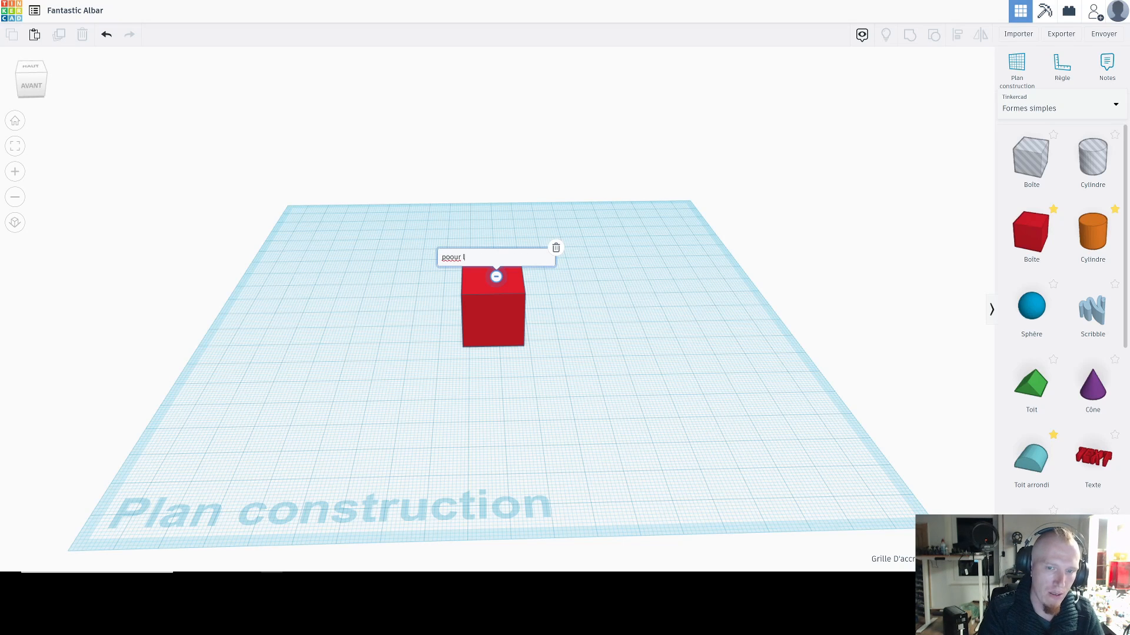
{"action": "type", "text": "'entrée"}
{"action": "key", "text": "Return"}
{"action": "left_click", "coordinate": [571, 310]}
{"action": "right_click_drag", "start_coordinate": [638, 315], "coordinate": [499, 331]}
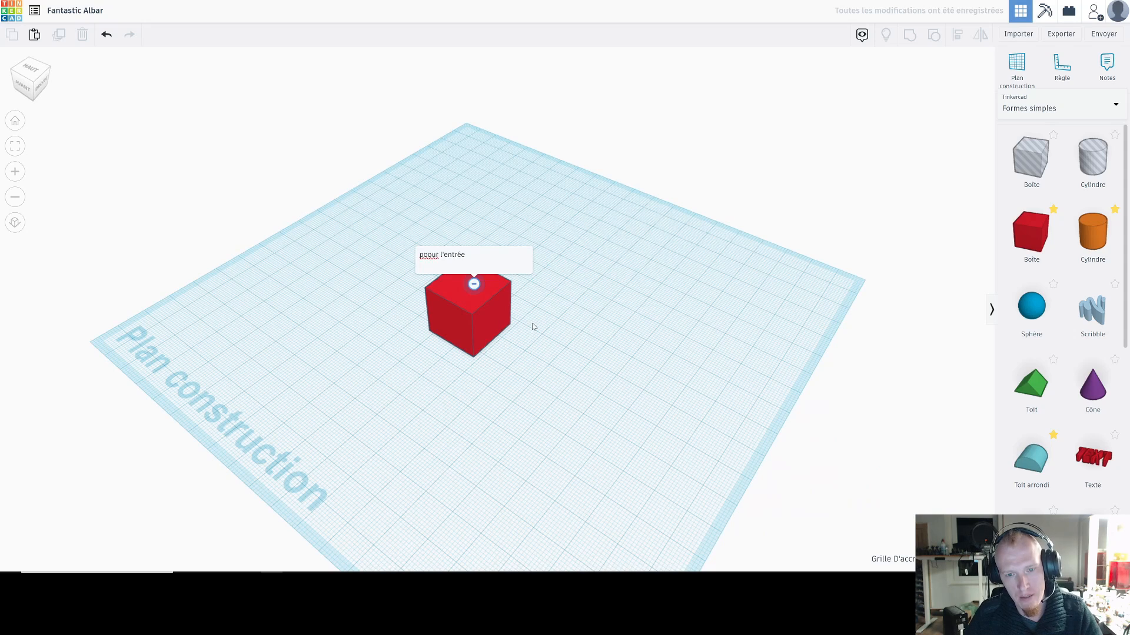
{"action": "right_click_drag", "start_coordinate": [533, 328], "coordinate": [725, 334]}
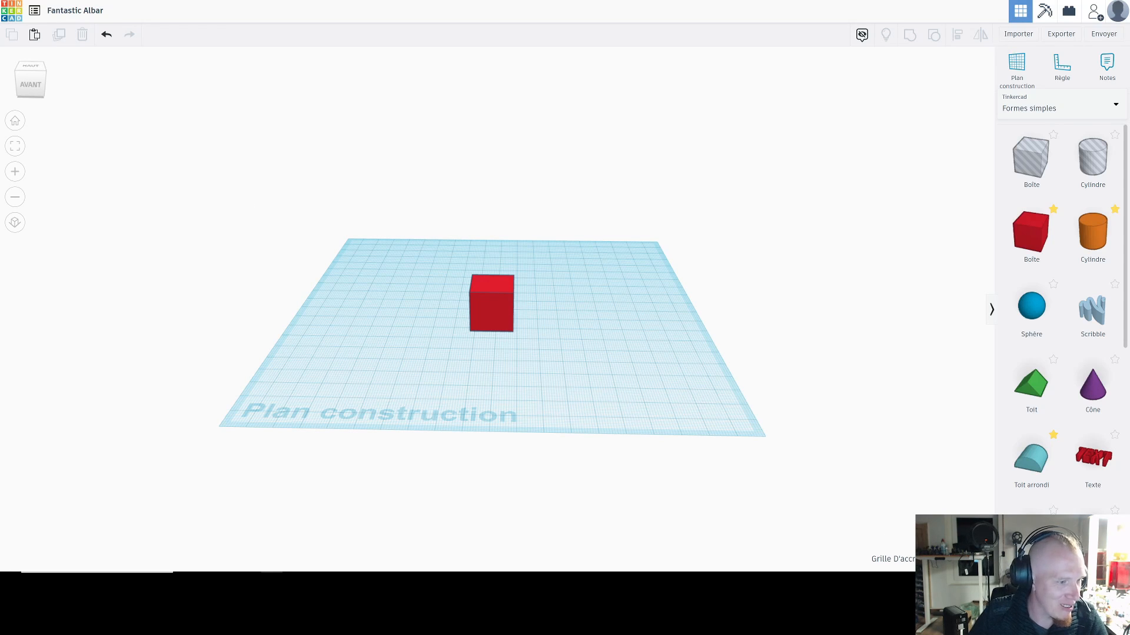
{"action": "right_click_drag", "start_coordinate": [575, 260], "coordinate": [585, 266]}
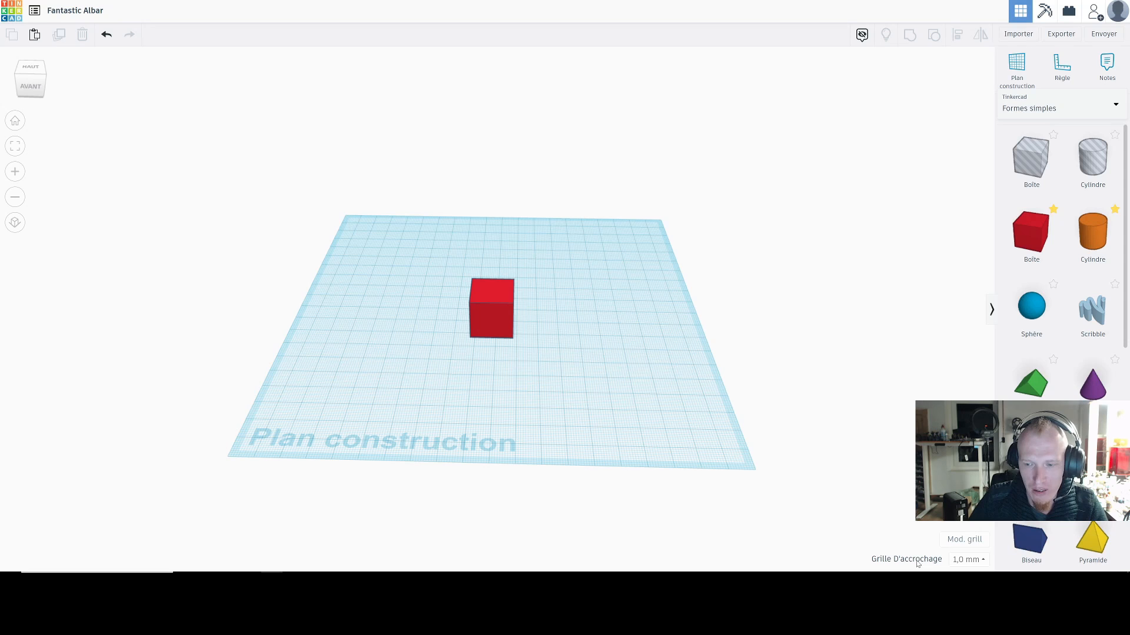
{"action": "left_click", "coordinate": [960, 542]}
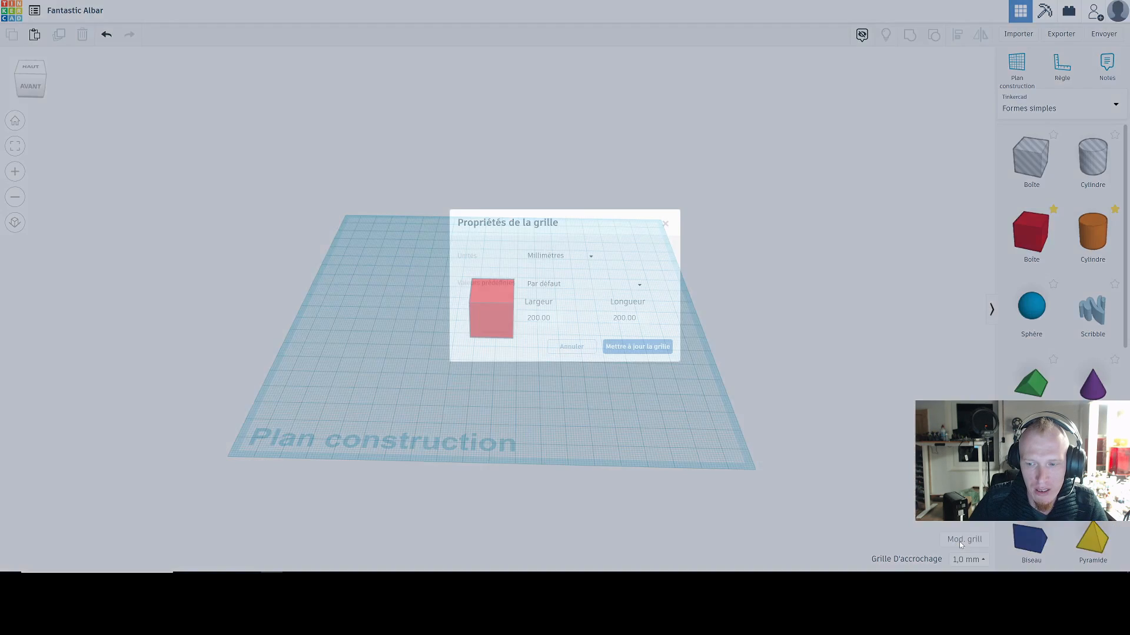
{"action": "left_click", "coordinate": [579, 350]}
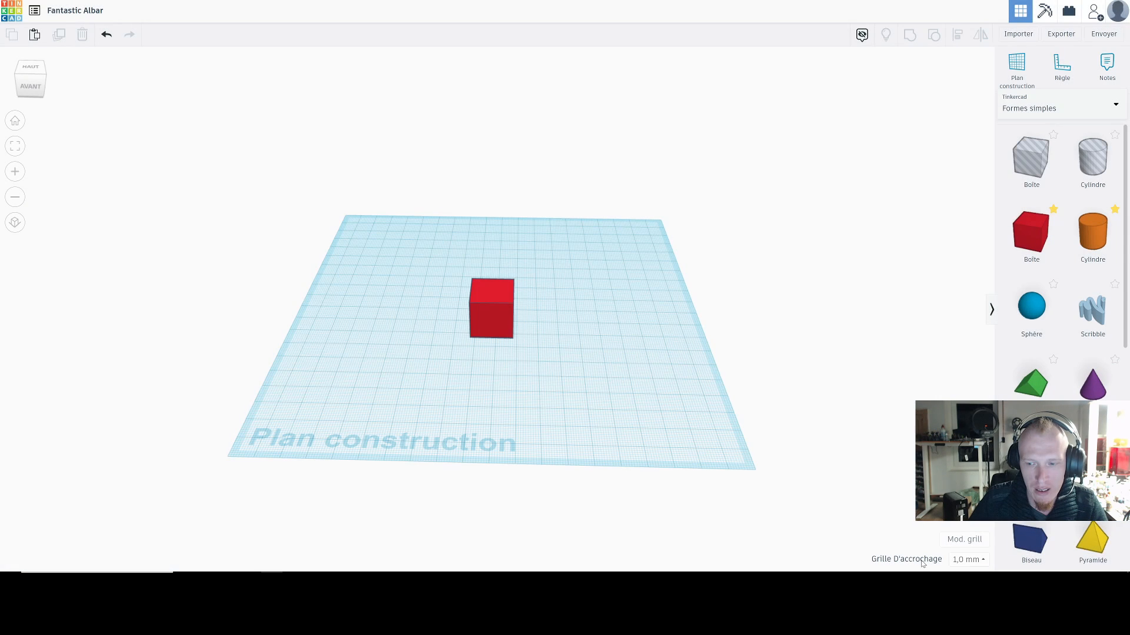
{"action": "scroll", "coordinate": [671, 446], "scroll_direction": "up", "scroll_amount": 3}
{"action": "scroll", "coordinate": [671, 447], "scroll_direction": "down", "scroll_amount": 3}
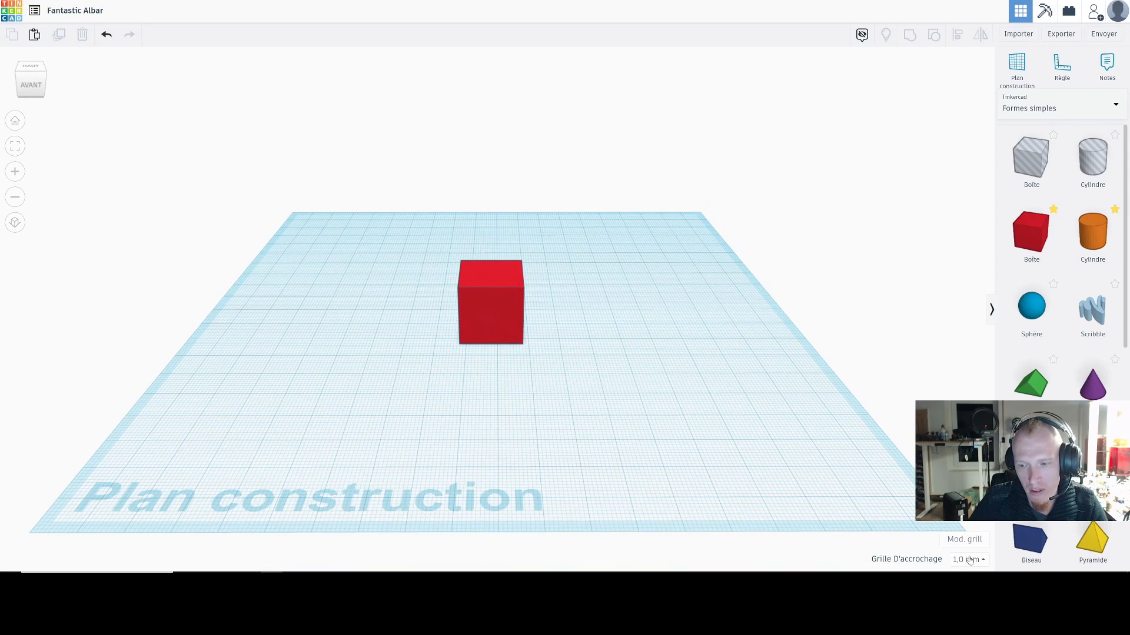
Step: Open the workplane's grid properties and set the grid width to 300 mm
{"action": "left_click", "coordinate": [963, 539]}
{"action": "left_click", "coordinate": [544, 318]}
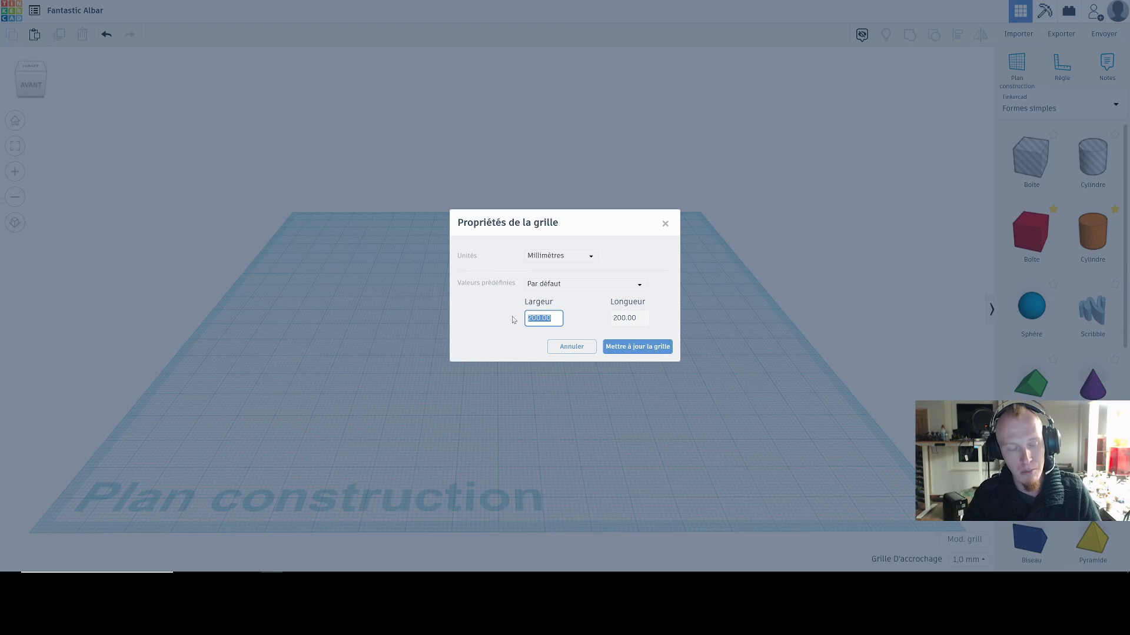
{"action": "type", "text": "300"}
{"action": "key", "text": "Return"}
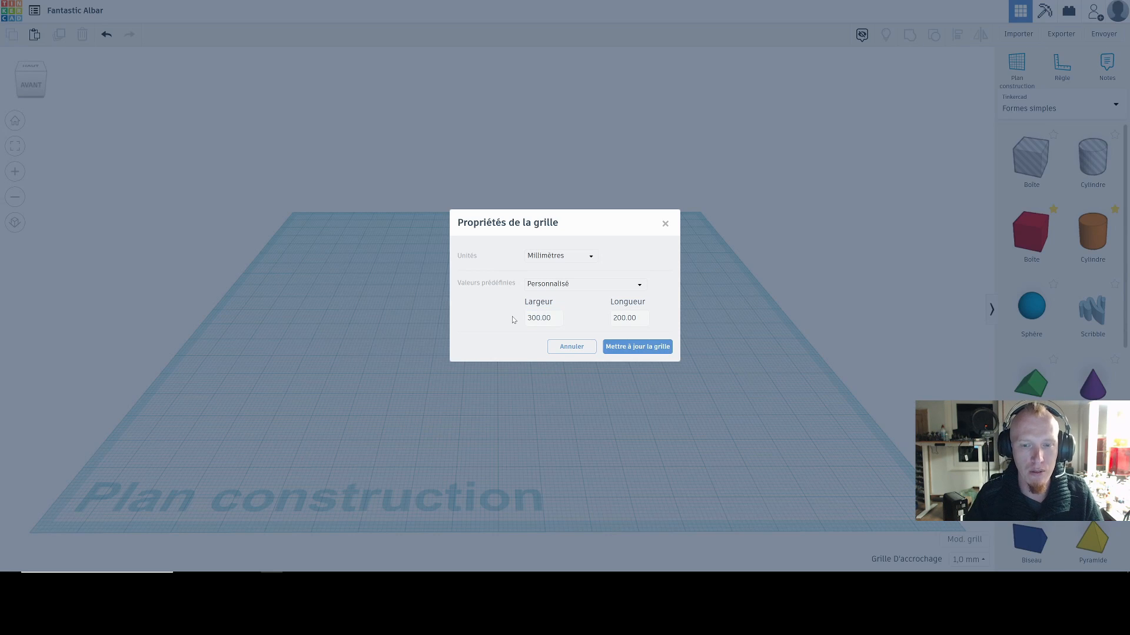
Step: Set the workplane grid's length to 1000 mm
{"action": "left_click", "coordinate": [628, 319]}
{"action": "double_click", "coordinate": [630, 318]}
{"action": "type", "text": "1000"}
{"action": "key", "text": "Return"}
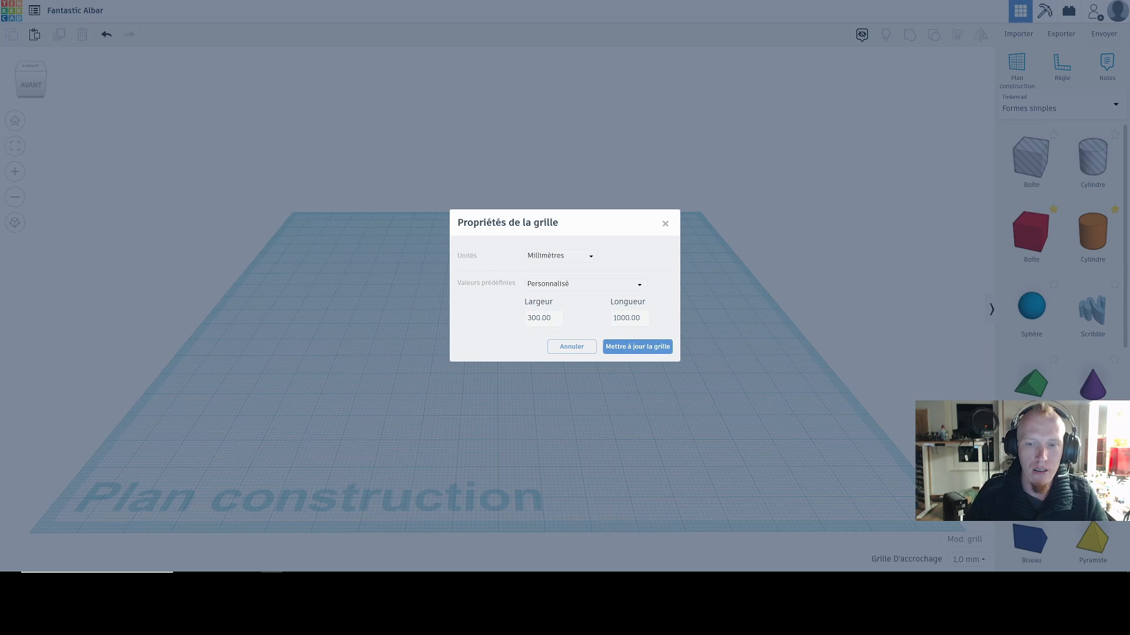
Step: Set the workplane grid's length to 300 mm and update the grid
{"action": "left_click", "coordinate": [631, 318]}
{"action": "double_click", "coordinate": [631, 319]}
{"action": "type", "text": "300"}
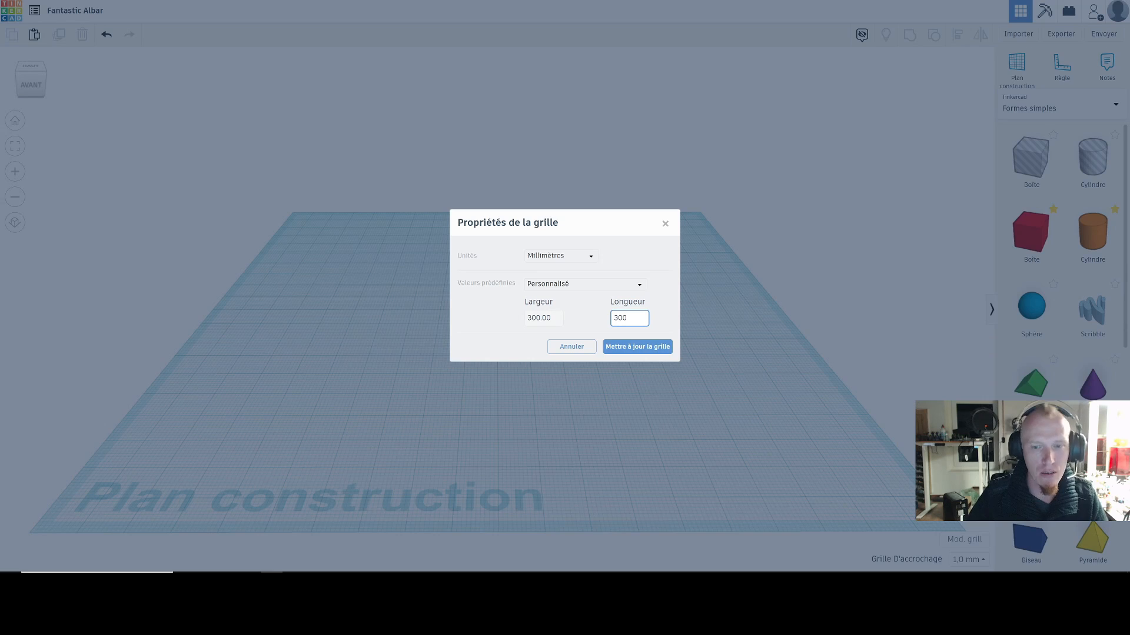
{"action": "left_click", "coordinate": [637, 348]}
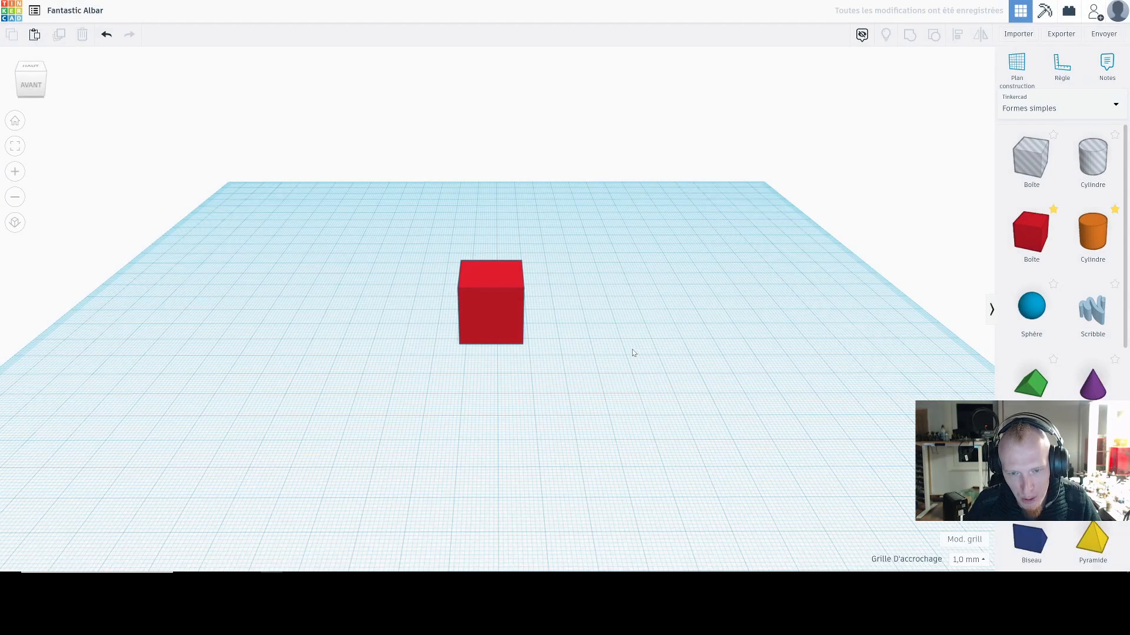
{"action": "mouse_move", "coordinate": [597, 340]}
{"action": "right_mouse_down"}
{"action": "mouse_move", "coordinate": [604, 326]}
{"action": "mouse_move", "coordinate": [610, 346]}
{"action": "right_mouse_up"}
{"action": "scroll", "coordinate": [604, 327], "scroll_direction": "down", "scroll_amount": 3}
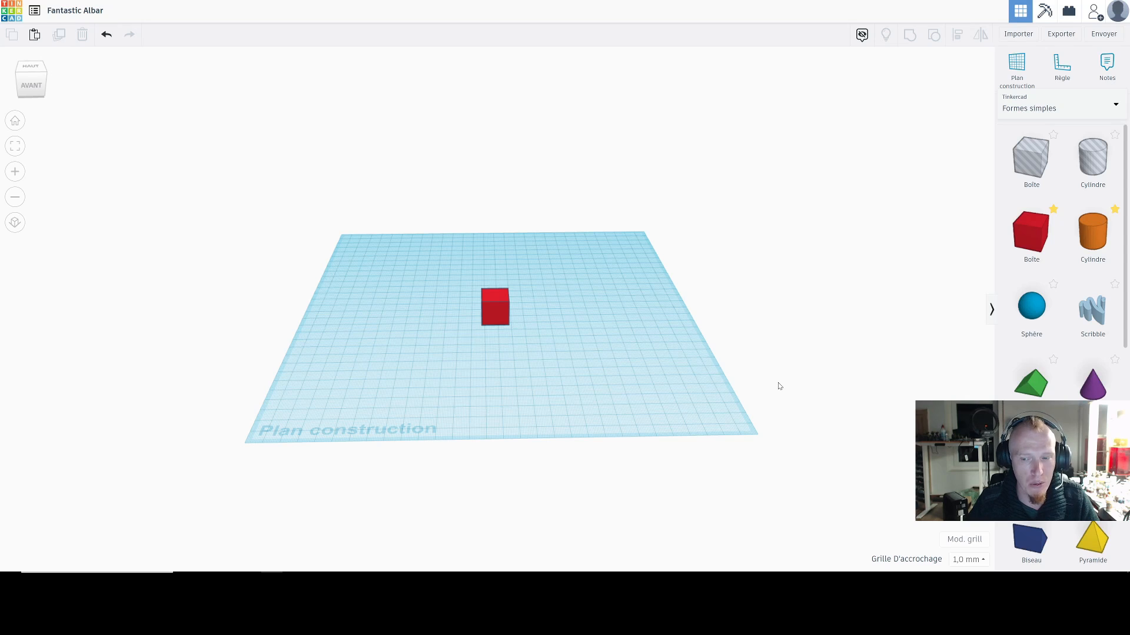
{"action": "scroll", "coordinate": [654, 353], "scroll_direction": "up", "scroll_amount": 1}
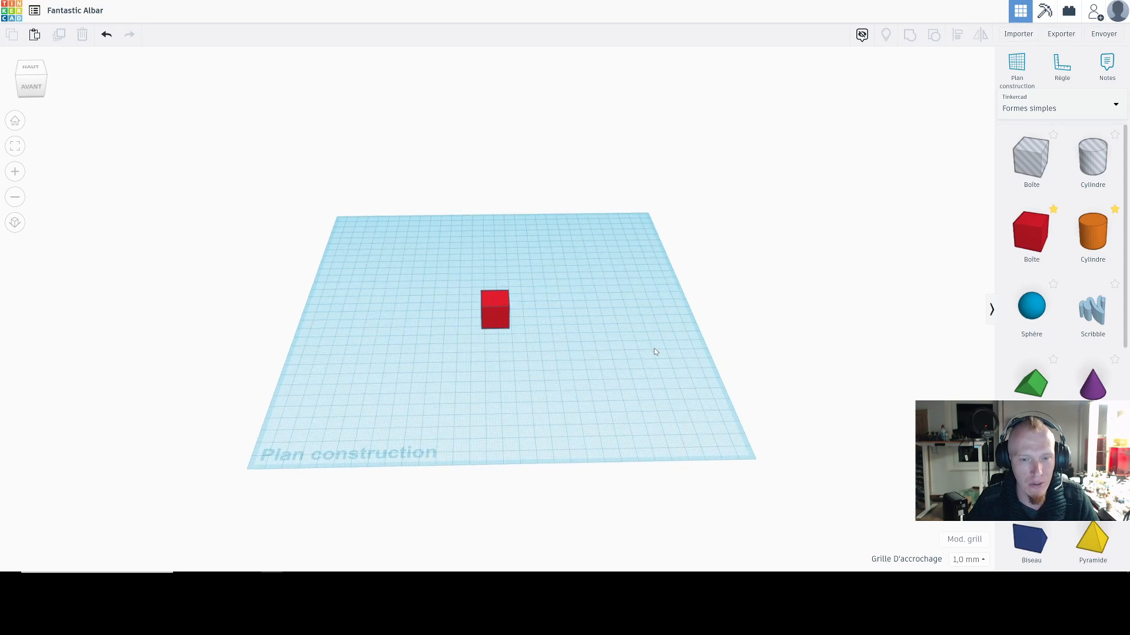
Step: Move the red box by 12 mm and -3 mm across the workplane using the 1,0 mm snap grid
{"action": "scroll", "coordinate": [641, 350], "scroll_direction": "up", "scroll_amount": 3}
{"action": "right_click_drag", "start_coordinate": [638, 340], "coordinate": [639, 340]}
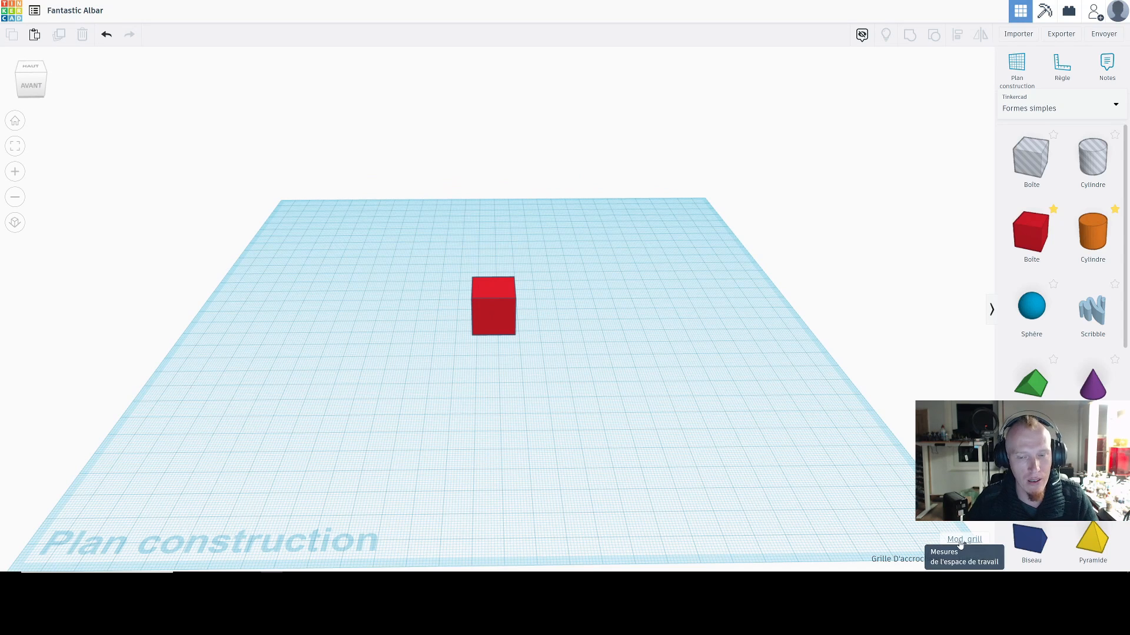
{"action": "scroll", "coordinate": [725, 409], "scroll_direction": "down", "scroll_amount": 3}
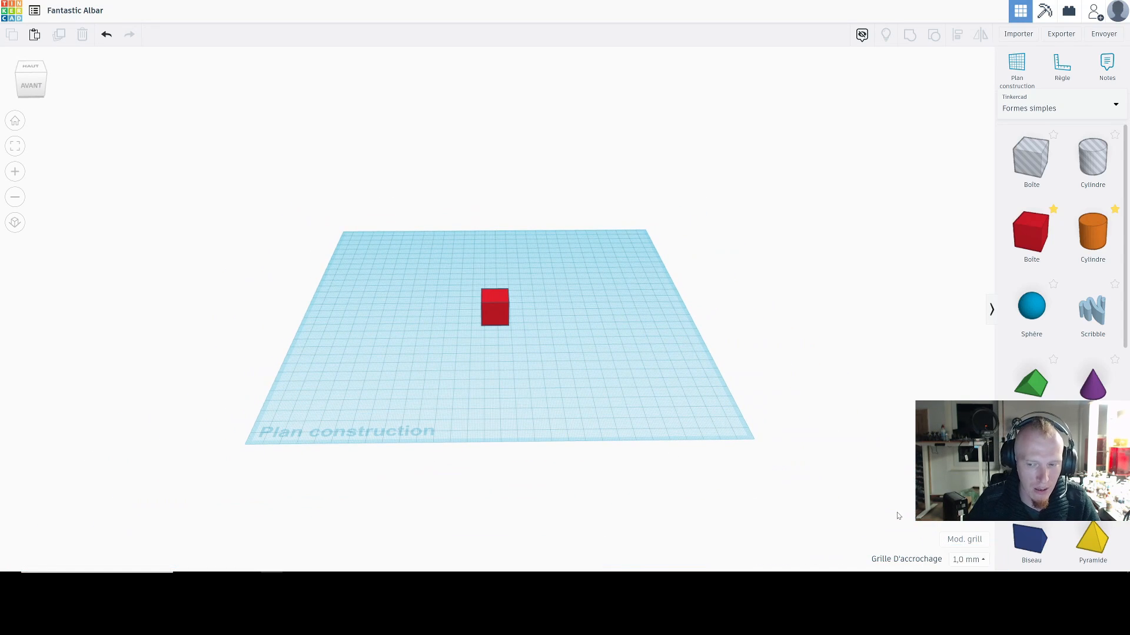
{"action": "left_click", "coordinate": [968, 560]}
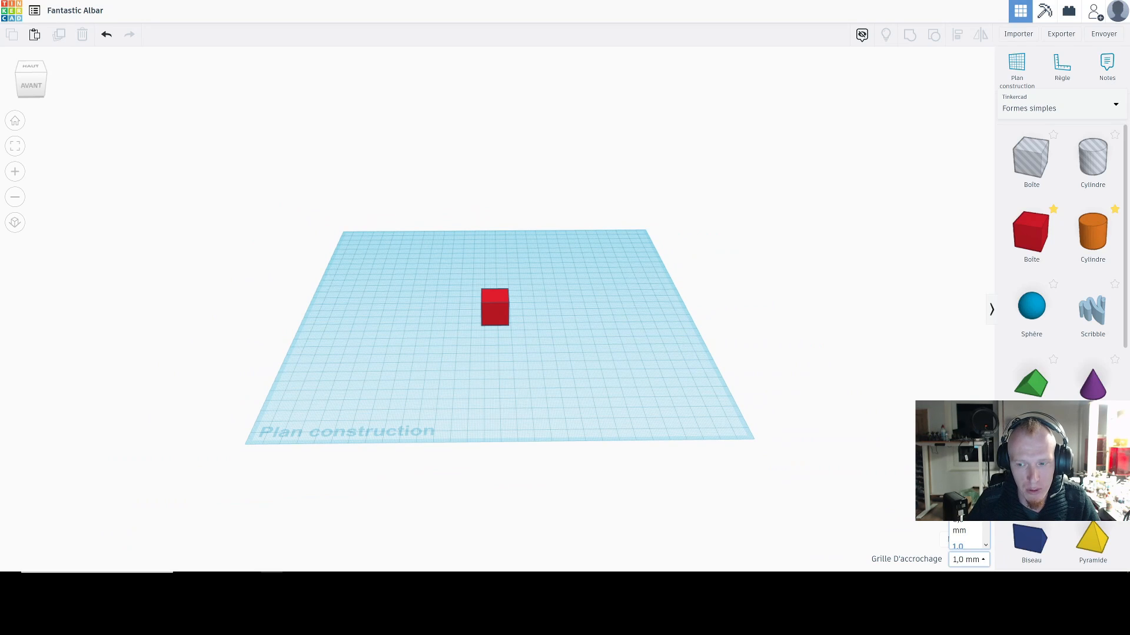
{"action": "scroll", "coordinate": [688, 401], "scroll_direction": "up", "scroll_amount": 10}
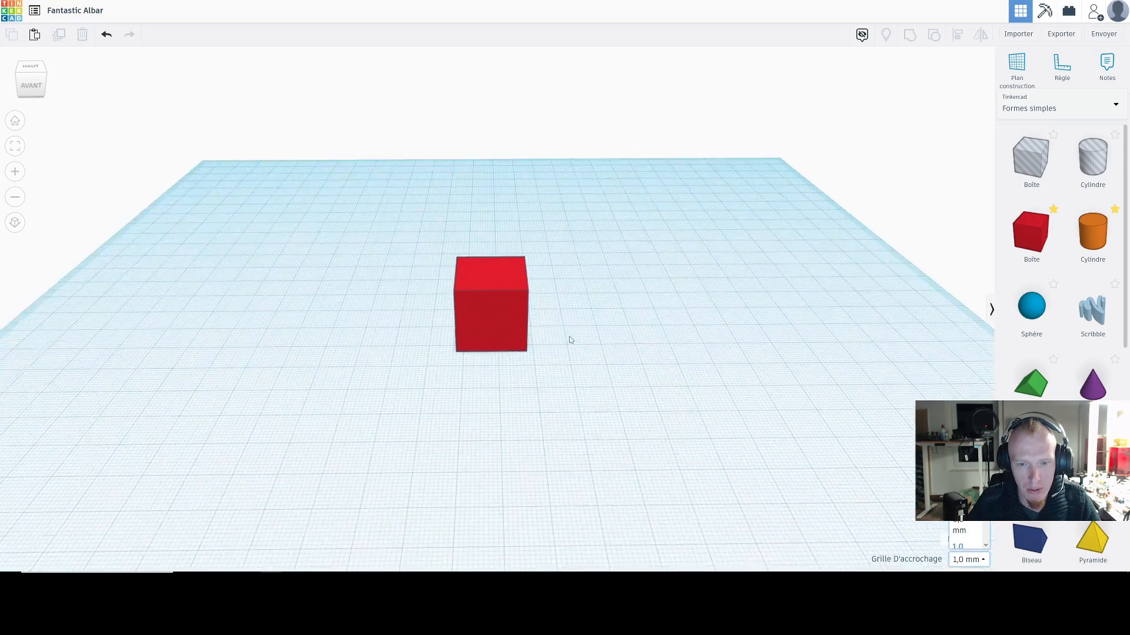
{"action": "scroll", "coordinate": [562, 340], "scroll_direction": "up", "scroll_amount": 3}
{"action": "left_click", "coordinate": [552, 338]}
{"action": "left_click_drag", "start_coordinate": [552, 338], "coordinate": [622, 327]}
Step: Set the snap grid to Inactif and move the red box freely by about -5.55 mm and 5.89 mm
{"action": "left_click", "coordinate": [969, 559]}
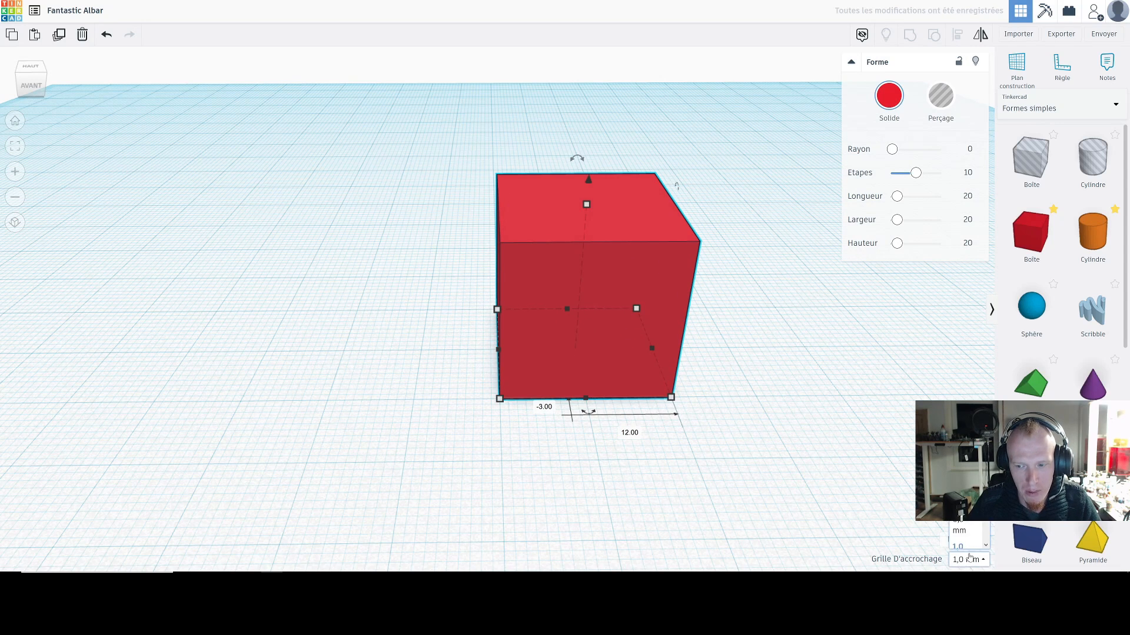
{"action": "scroll", "coordinate": [966, 535], "scroll_direction": "down", "scroll_amount": 1}
{"action": "scroll", "coordinate": [963, 516], "scroll_direction": "down", "scroll_amount": 2}
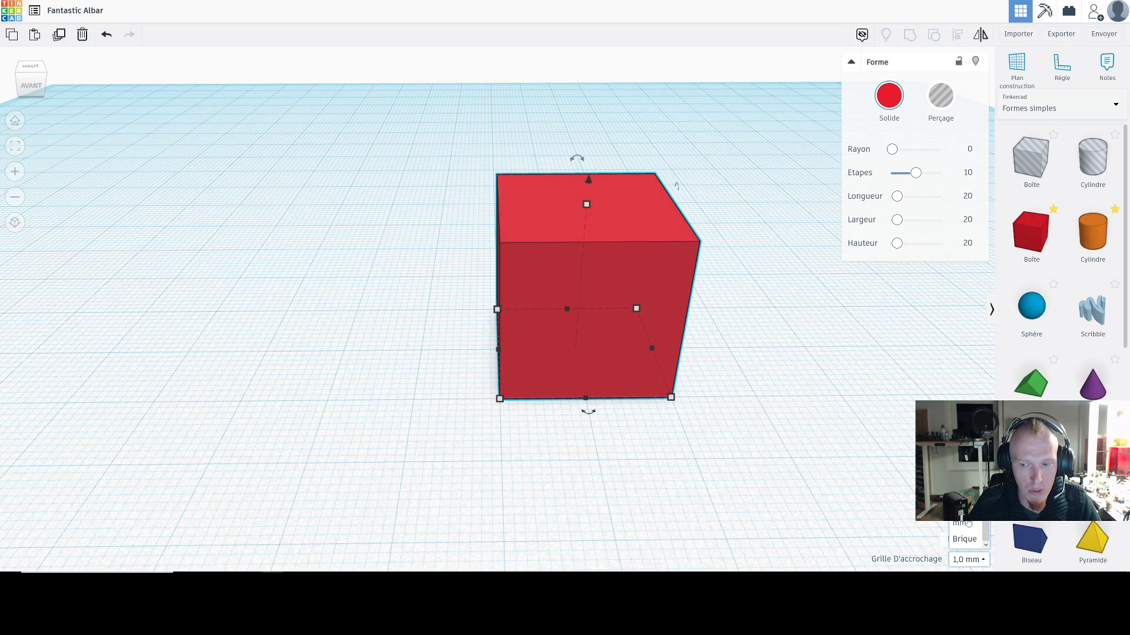
{"action": "left_click", "coordinate": [961, 519]}
{"action": "left_click_drag", "start_coordinate": [593, 365], "coordinate": [548, 399]}
Step: Set the snap grid to 0,1 mm and undo the last move of the red box
{"action": "left_click", "coordinate": [973, 565]}
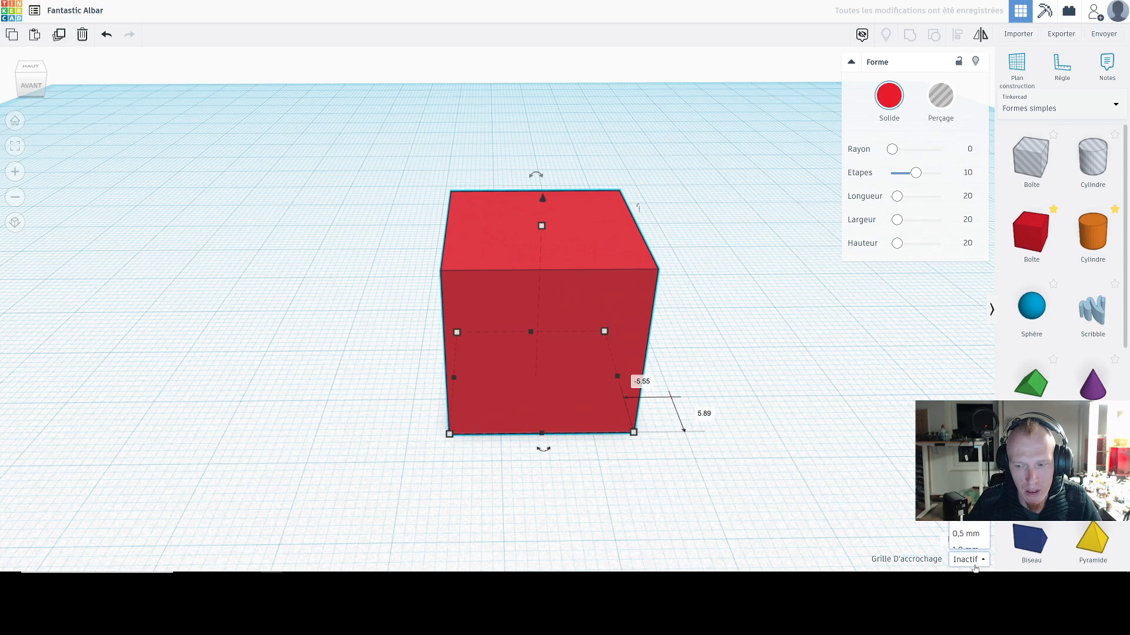
{"action": "left_click", "coordinate": [966, 478]}
{"action": "scroll", "coordinate": [772, 473], "scroll_direction": "down", "scroll_amount": 1}
{"action": "scroll", "coordinate": [772, 473], "scroll_direction": "down", "scroll_amount": 1}
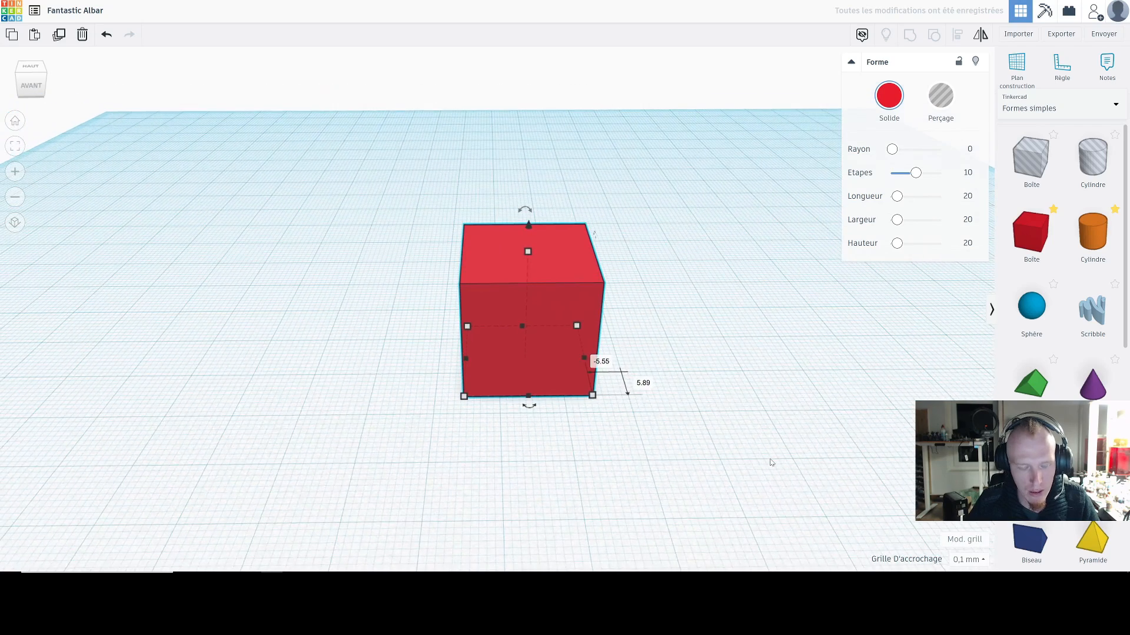
{"action": "key", "text": "ctrl+z"}
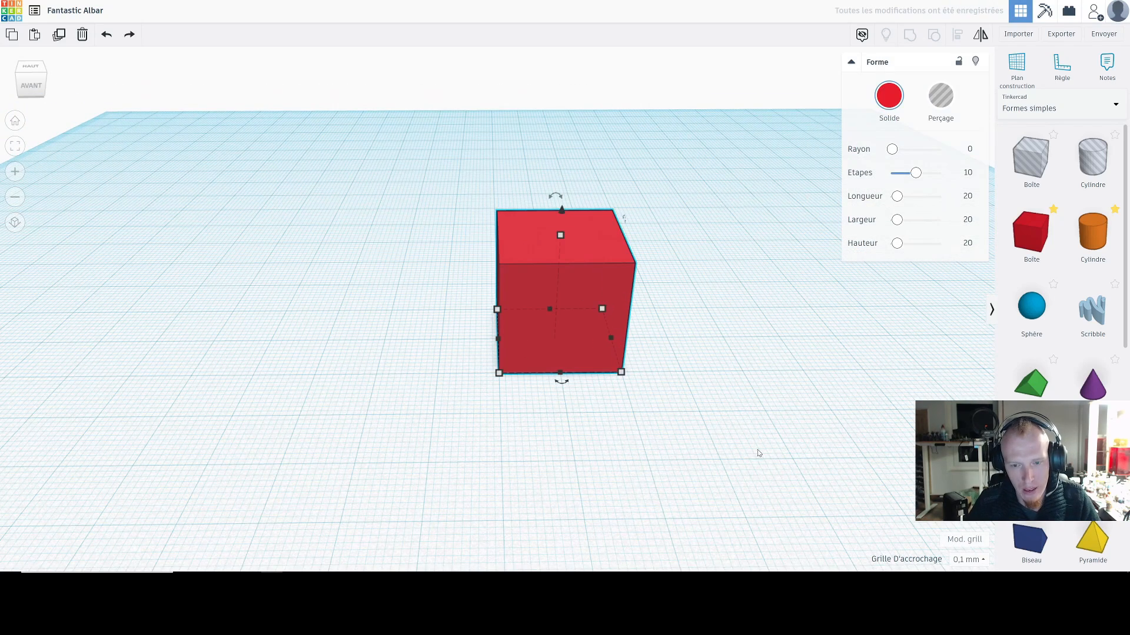
{"action": "left_click", "coordinate": [967, 561]}
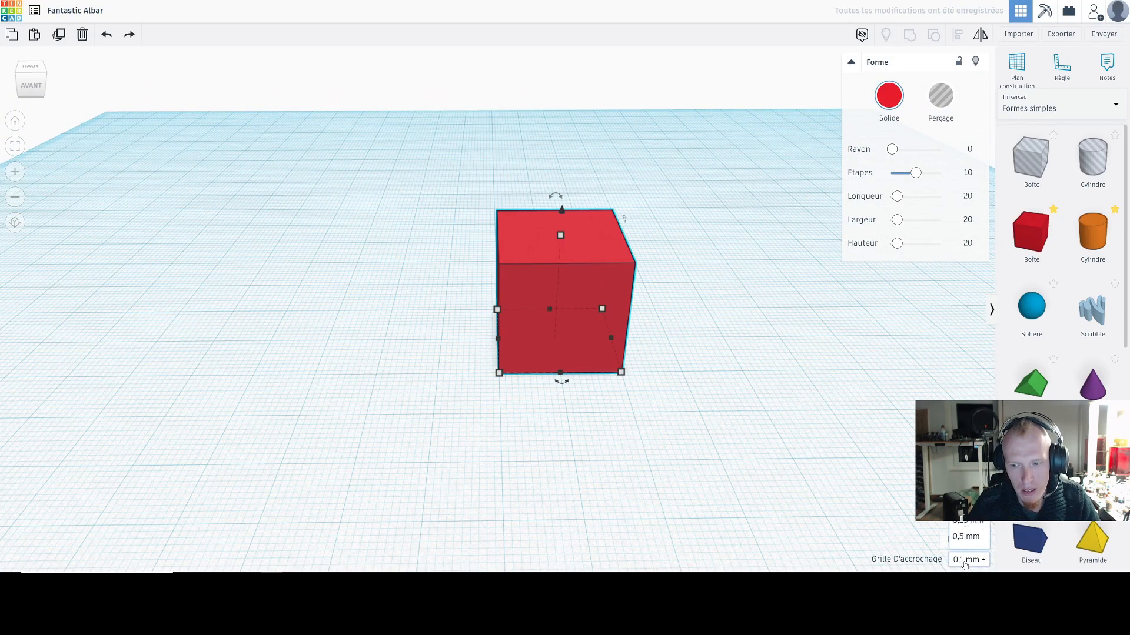
{"action": "left_click", "coordinate": [691, 416]}
Step: Examine the list of shape categories and look through the Formes simples collection
{"action": "right_click_drag", "start_coordinate": [690, 416], "coordinate": [726, 401]}
{"action": "middle_click_drag", "start_coordinate": [727, 402], "coordinate": [578, 408]}
{"action": "scroll", "coordinate": [647, 388], "scroll_direction": "down", "scroll_amount": 3}
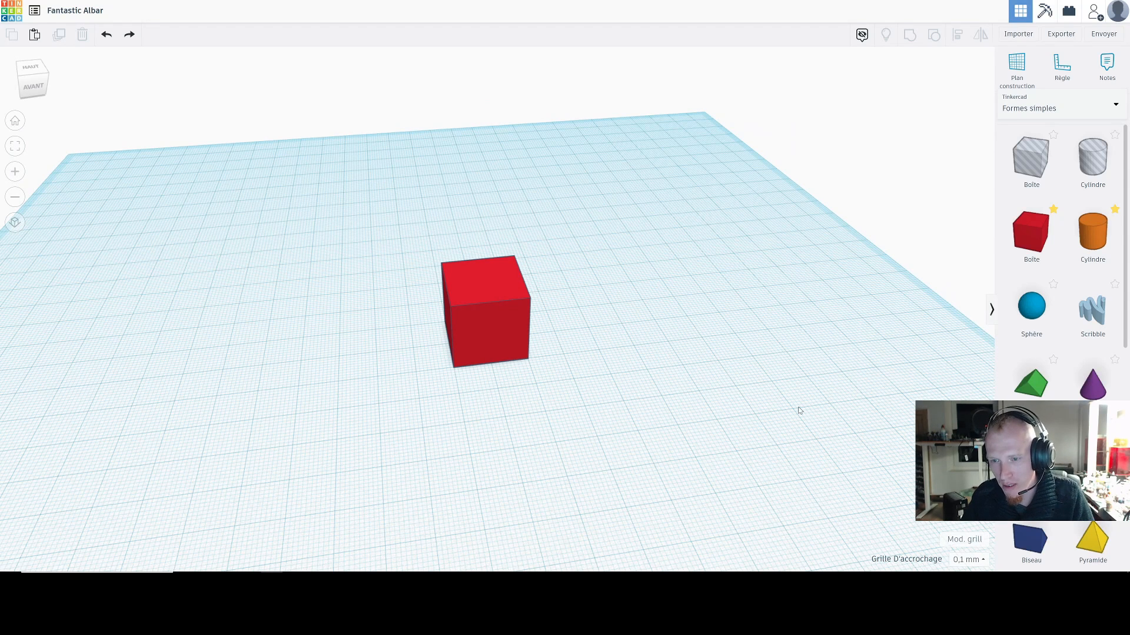
{"action": "scroll", "coordinate": [799, 411], "scroll_direction": "down", "scroll_amount": 5}
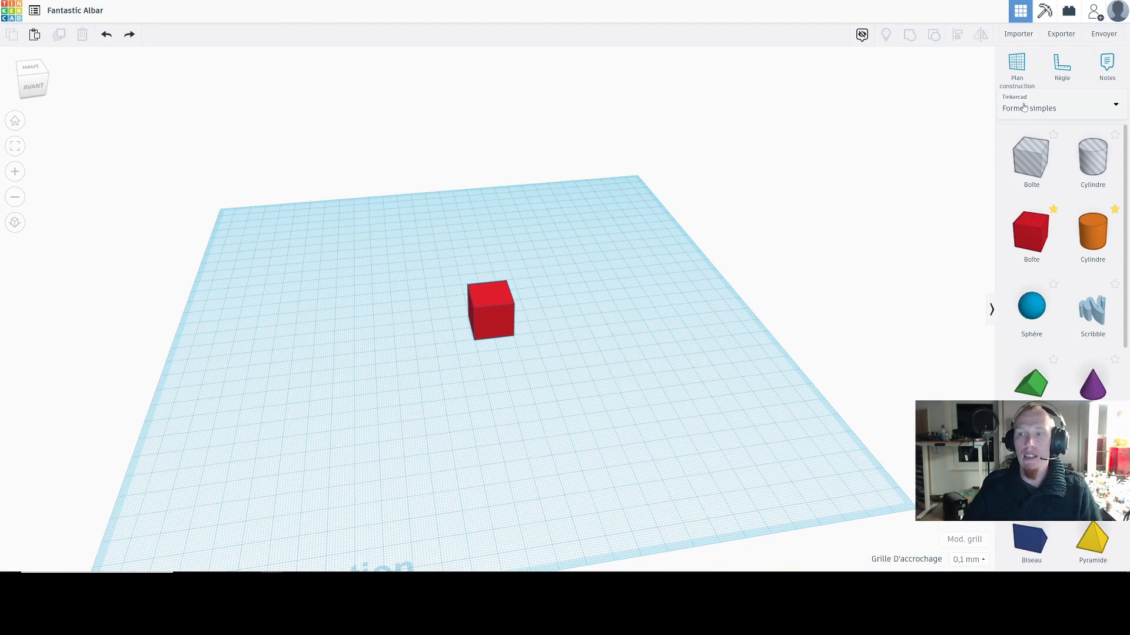
{"action": "left_click", "coordinate": [1024, 107]}
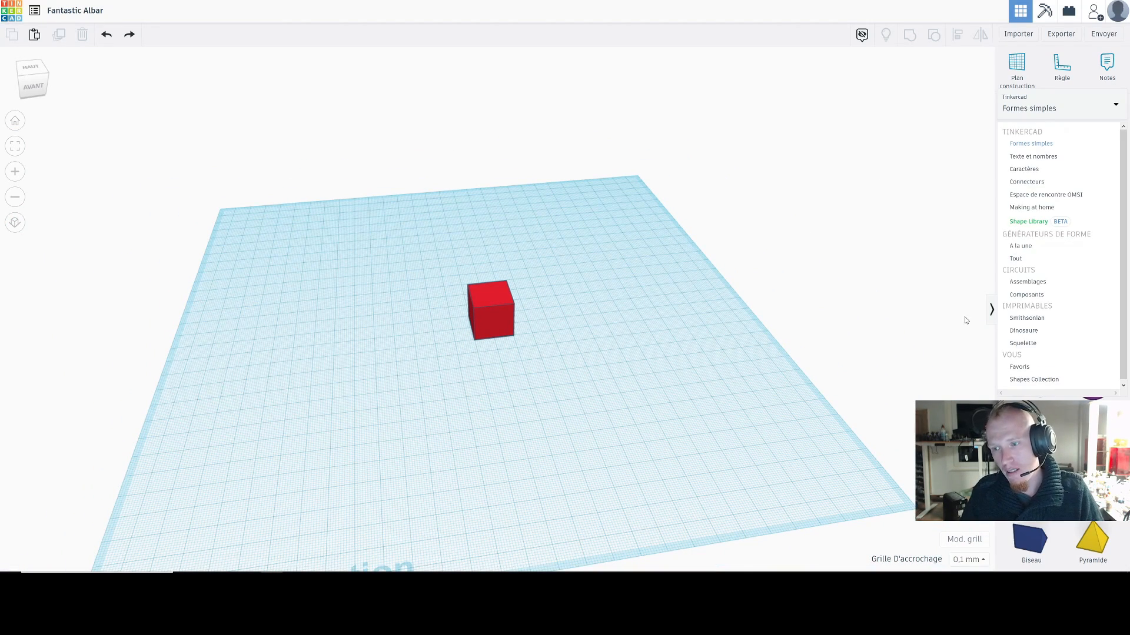
{"action": "left_click", "coordinate": [787, 371]}
{"action": "scroll", "coordinate": [1059, 342], "scroll_direction": "down", "scroll_amount": 7}
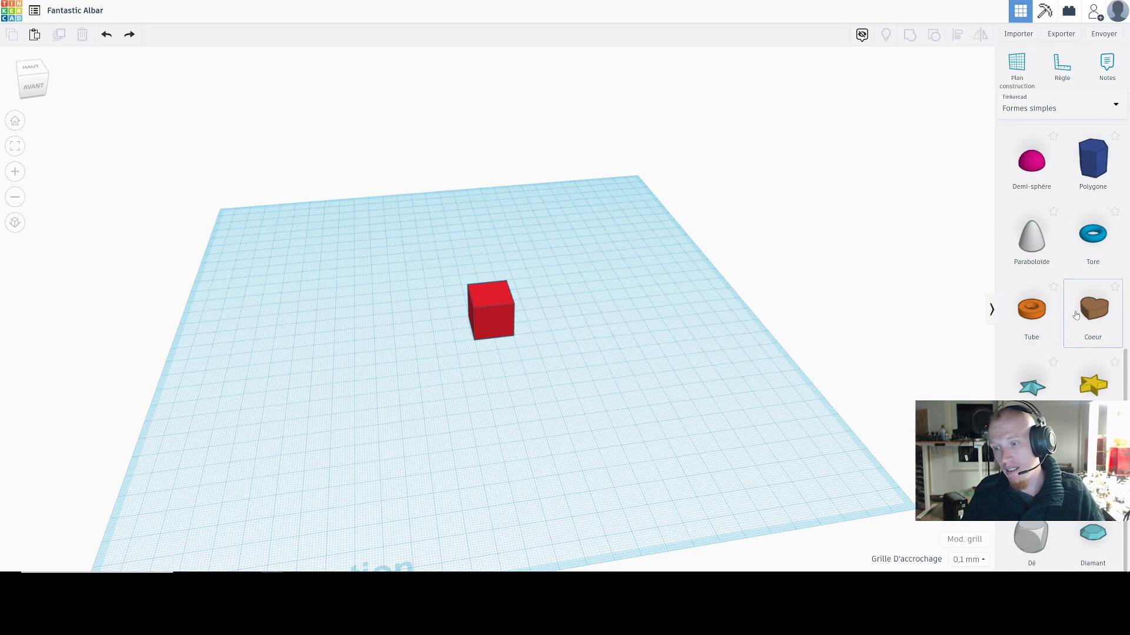
{"action": "scroll", "coordinate": [1059, 330], "scroll_direction": "up", "scroll_amount": 6}
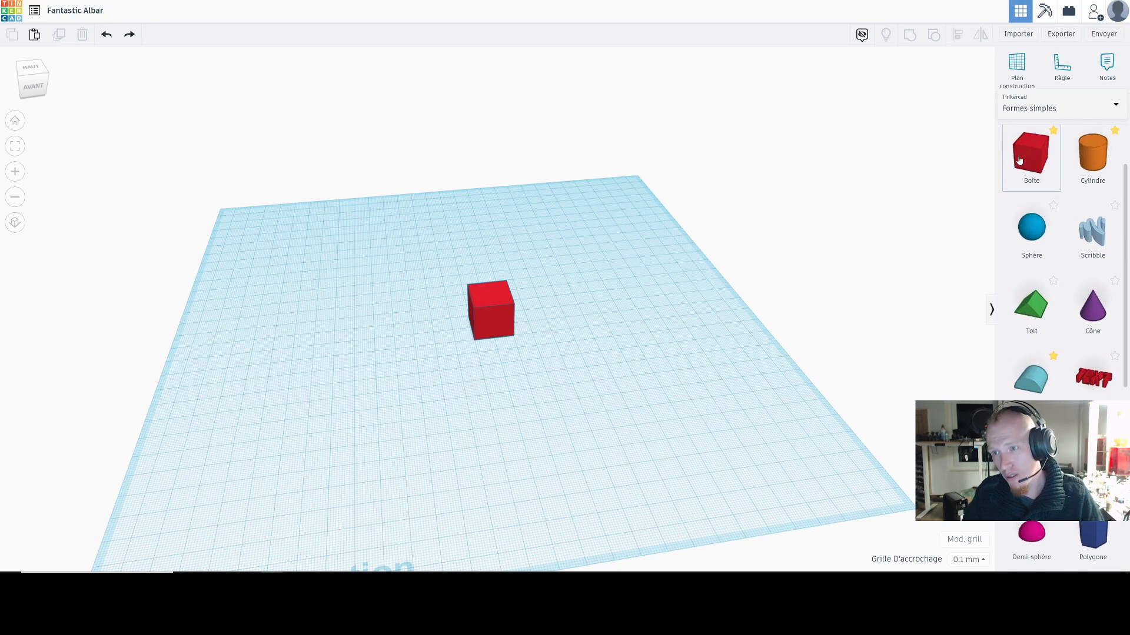
Step: Browse the A la une shape generators through to their second page
{"action": "left_click", "coordinate": [1023, 116]}
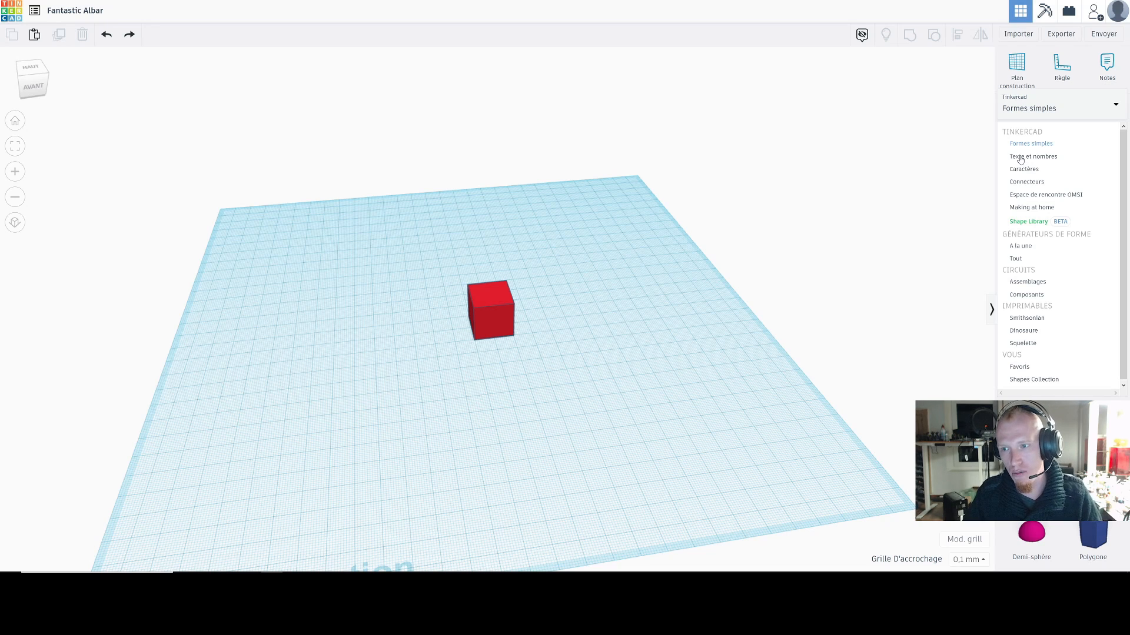
{"action": "left_click", "coordinate": [1022, 246]}
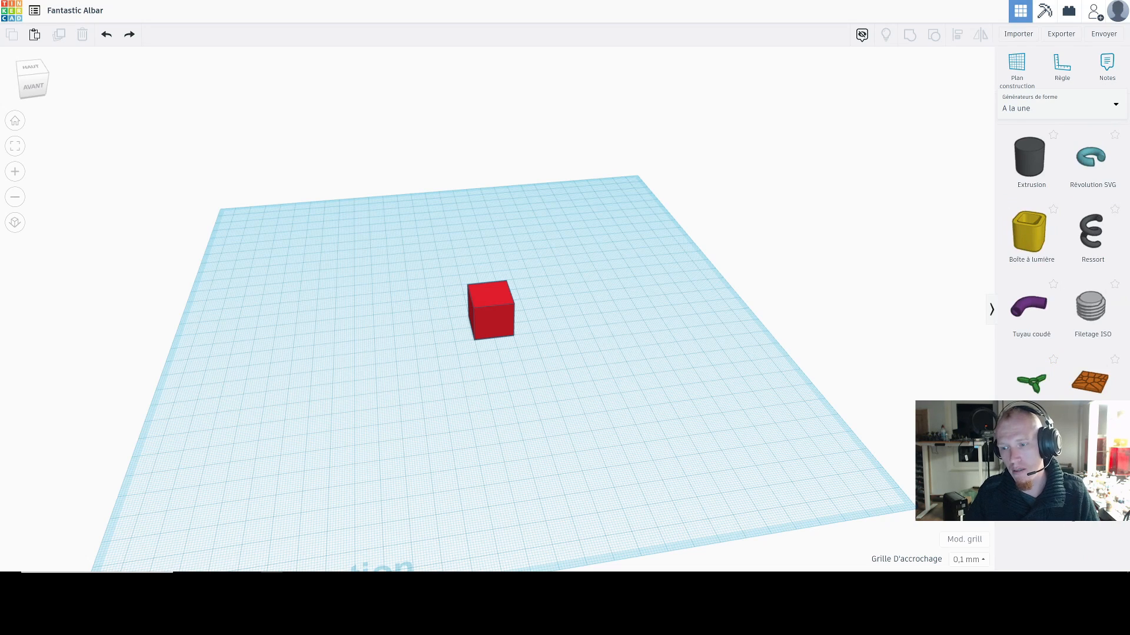
{"action": "left_click", "coordinate": [1071, 512]}
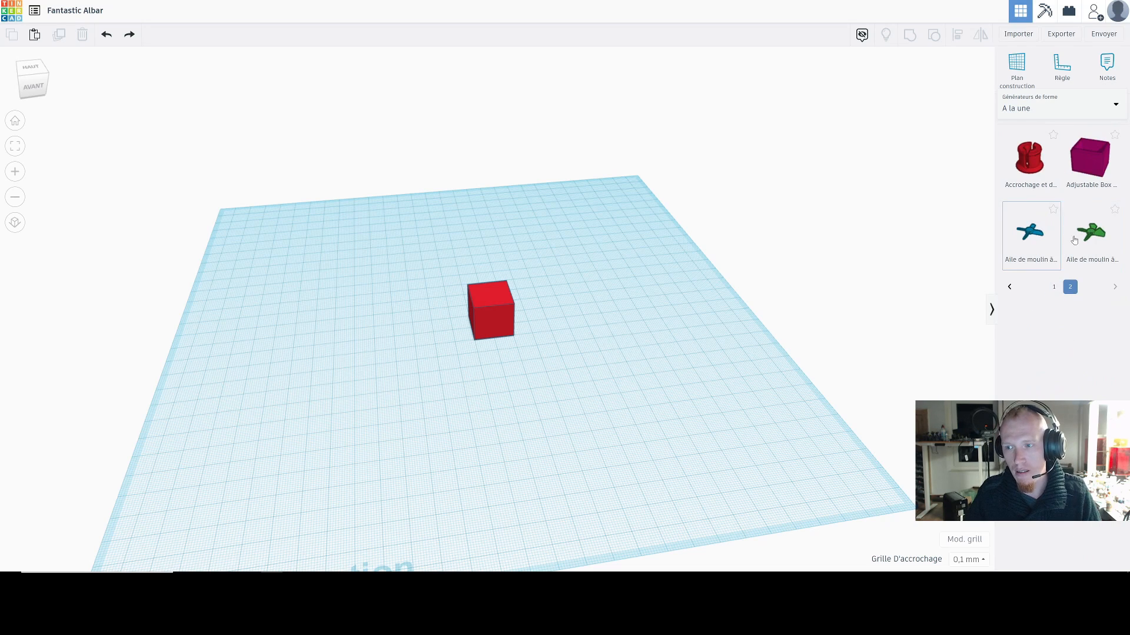
Step: Find the Astéroïde in the Tout shape generators and place it on the workplane beside the red box
{"action": "left_click", "coordinate": [1059, 110]}
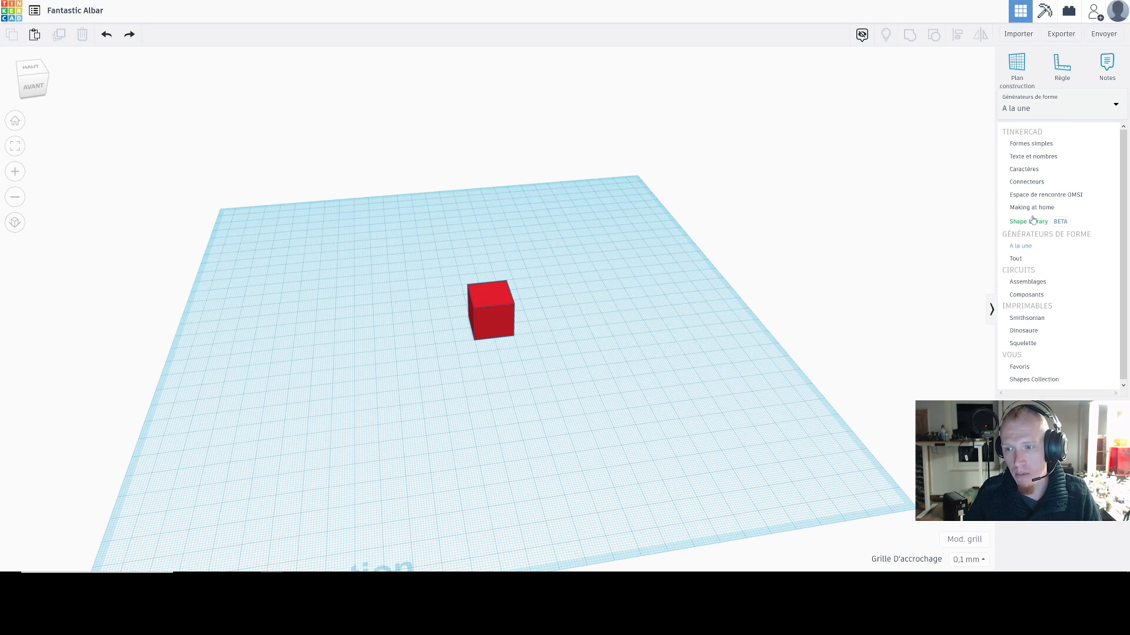
{"action": "left_click", "coordinate": [1018, 262]}
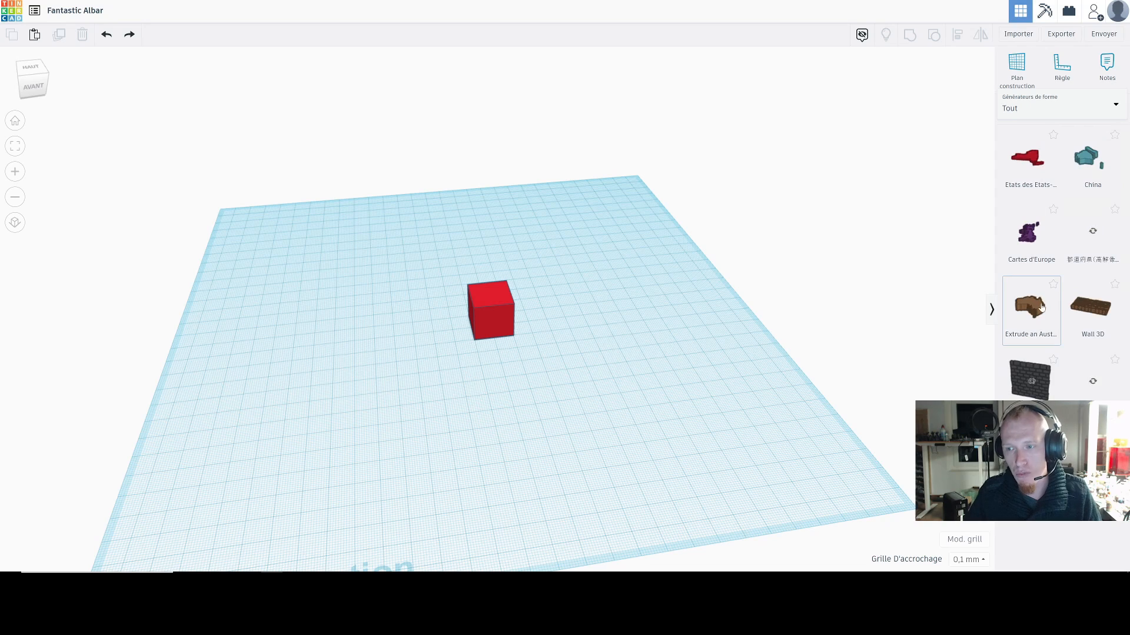
{"action": "left_click", "coordinate": [1098, 518]}
{"action": "left_click", "coordinate": [1097, 519]}
{"action": "left_click", "coordinate": [1096, 520]}
{"action": "left_click", "coordinate": [1097, 521]}
{"action": "left_click", "coordinate": [1099, 521]}
{"action": "left_click", "coordinate": [1101, 521]}
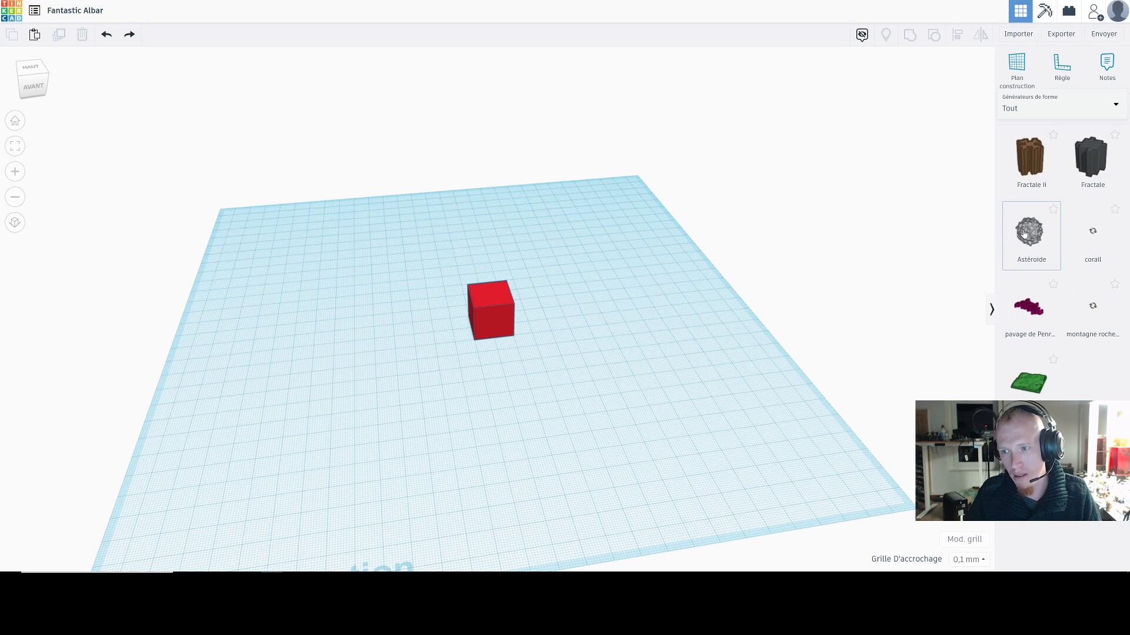
{"action": "left_click", "coordinate": [595, 344]}
{"action": "left_click", "coordinate": [663, 400]}
{"action": "scroll", "coordinate": [664, 399], "scroll_direction": "up", "scroll_amount": 6}
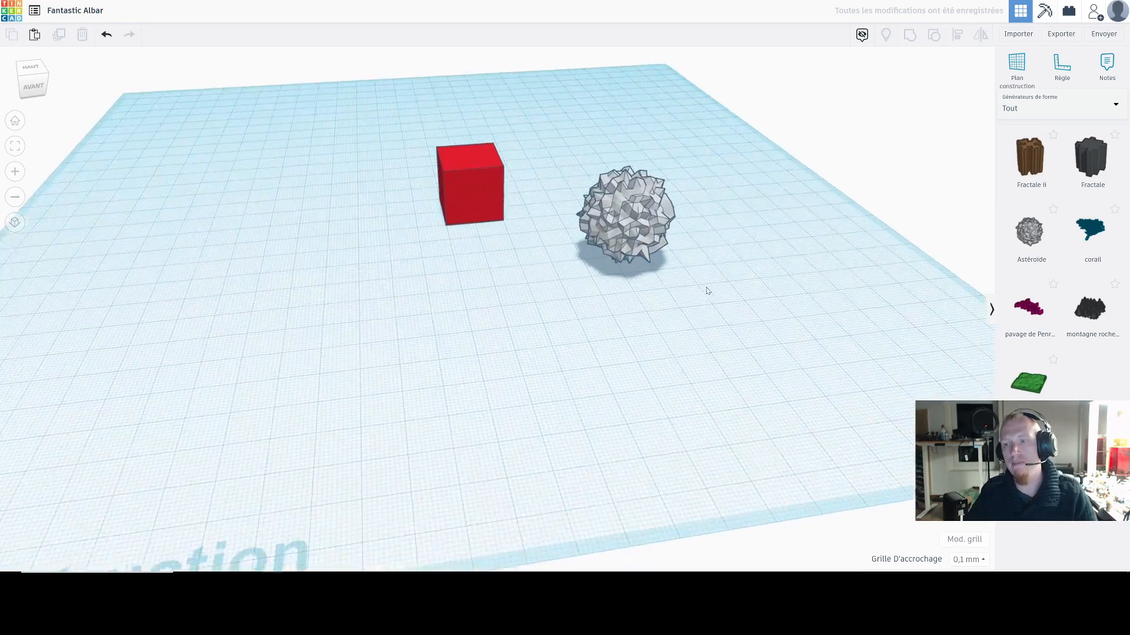
{"action": "scroll", "coordinate": [657, 191], "scroll_direction": "down", "scroll_amount": 5}
Step: Delete the red box, leaving the asteroid on the workplane
{"action": "left_click", "coordinate": [479, 228]}
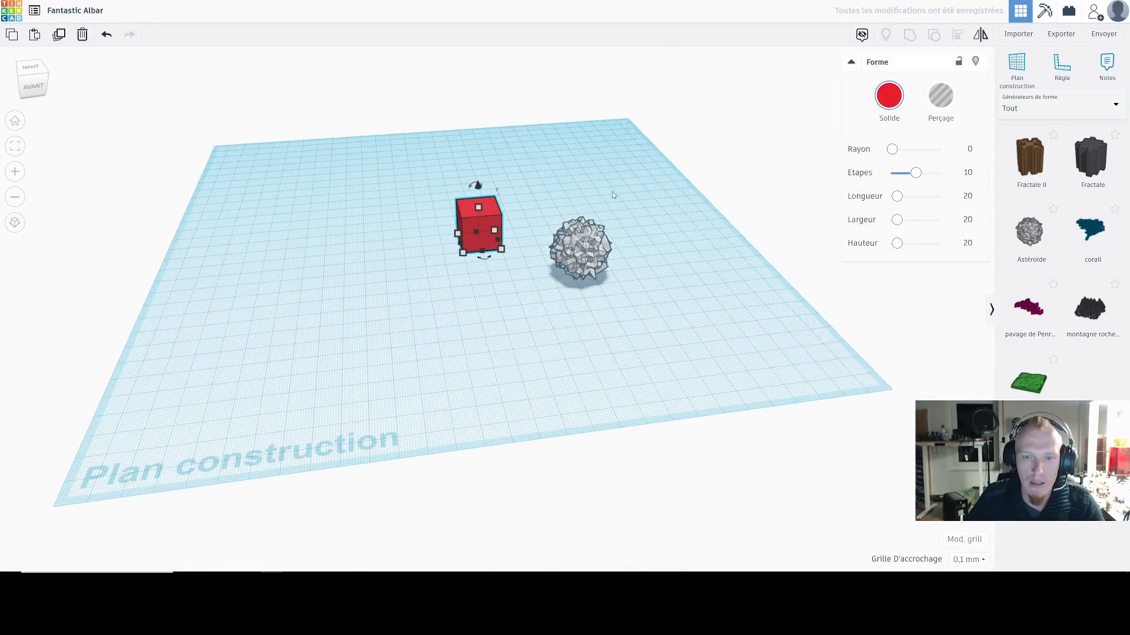
{"action": "key", "text": "Delete"}
{"action": "left_click_drag", "start_coordinate": [622, 185], "coordinate": [602, 189]}
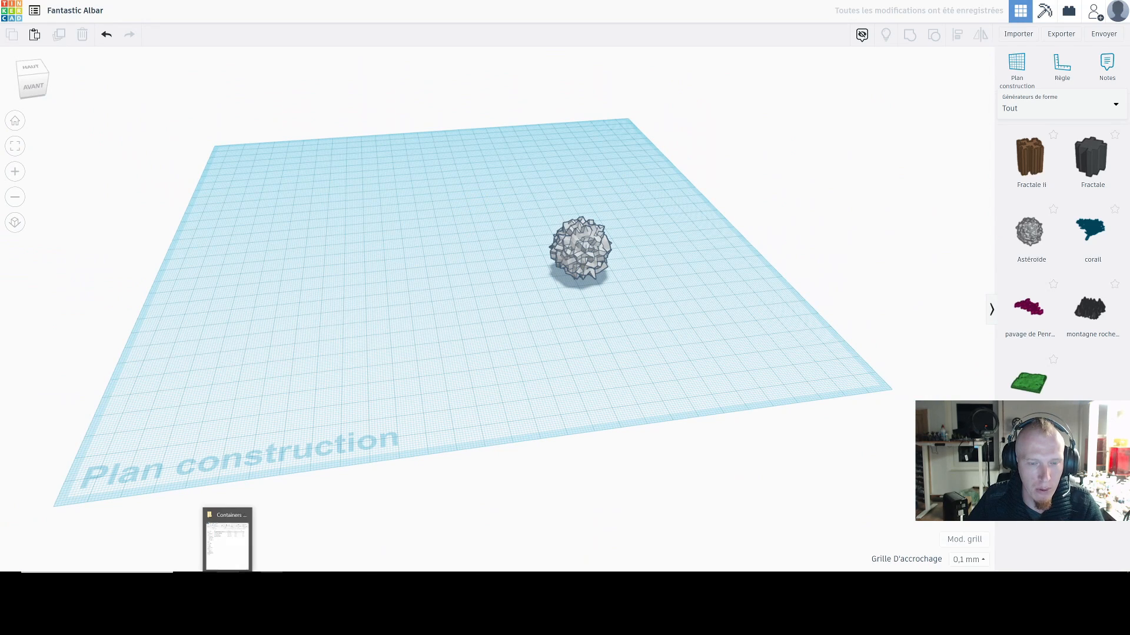
{"action": "right_click_drag", "start_coordinate": [642, 322], "coordinate": [644, 406]}
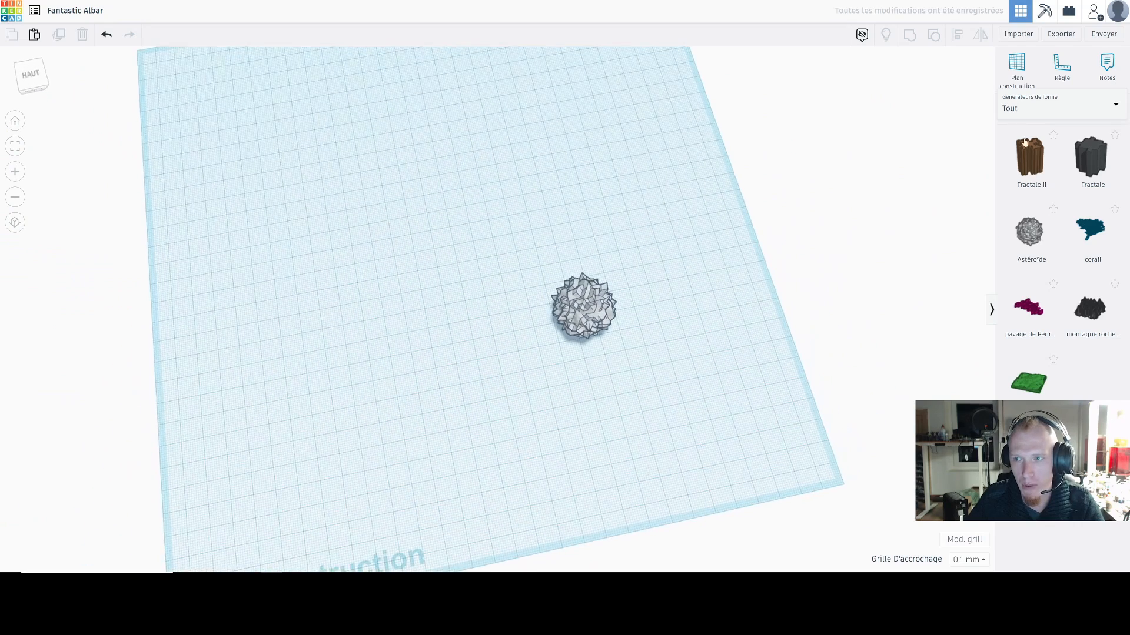
Step: Place a new red box from Formes simples on the workplane and stretch it into an elongated block
{"action": "left_click", "coordinate": [1043, 110]}
{"action": "left_click", "coordinate": [1031, 144]}
{"action": "left_click_drag", "start_coordinate": [1031, 152], "coordinate": [441, 276]}
{"action": "right_click_drag", "start_coordinate": [484, 287], "coordinate": [466, 250]}
{"action": "left_click", "coordinate": [475, 233]}
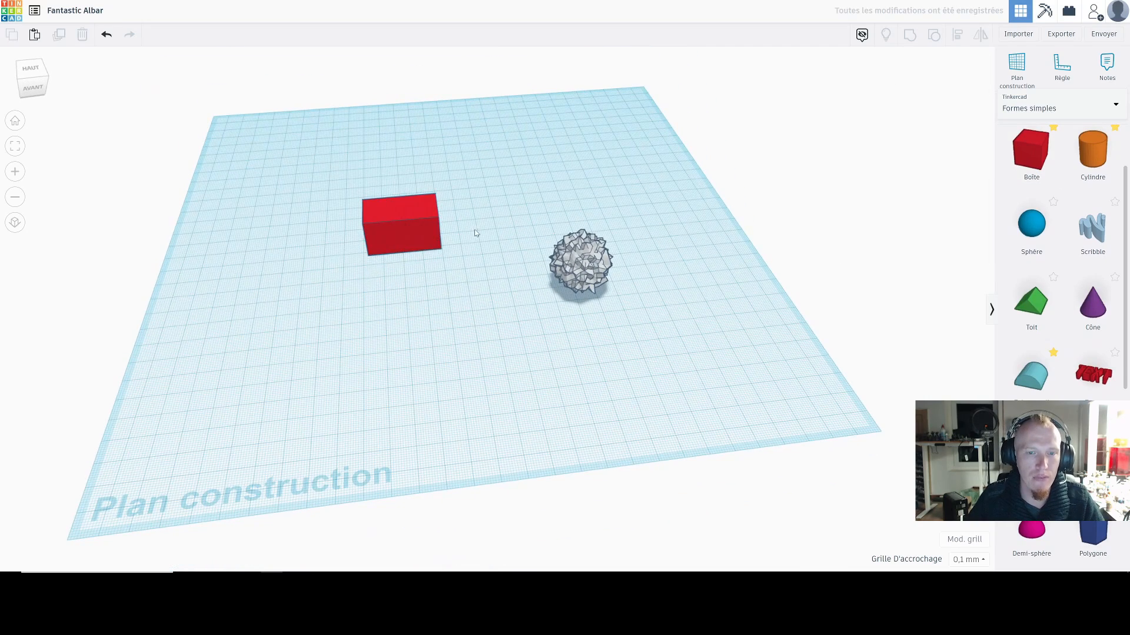
Step: Duplicate the elongated box 38.70 mm along its length with 0 mm sideways offset, repeating the copy to form a row of four
{"action": "left_click", "coordinate": [421, 227]}
{"action": "left_click_drag", "start_coordinate": [434, 215], "coordinate": [507, 212], "text": "alt"}
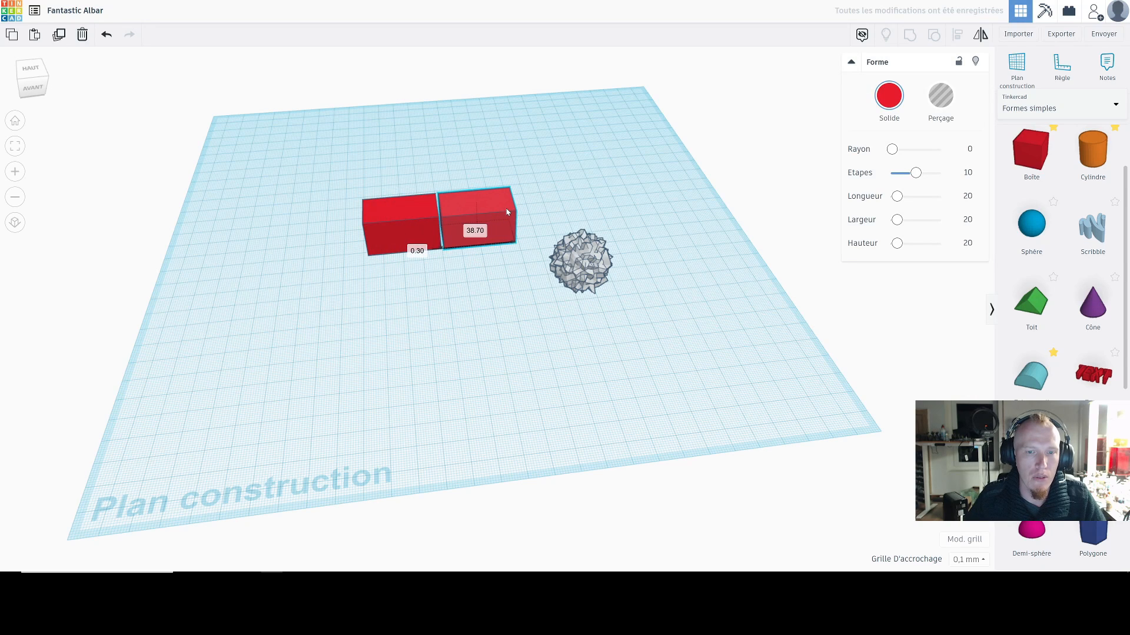
{"action": "left_click", "coordinate": [418, 251]}
{"action": "type", "text": "0"}
{"action": "key", "text": "Return"}
{"action": "key", "text": "ctrl+d"}
{"action": "key", "text": "ctrl+d"}
{"action": "left_click", "coordinate": [681, 150]}
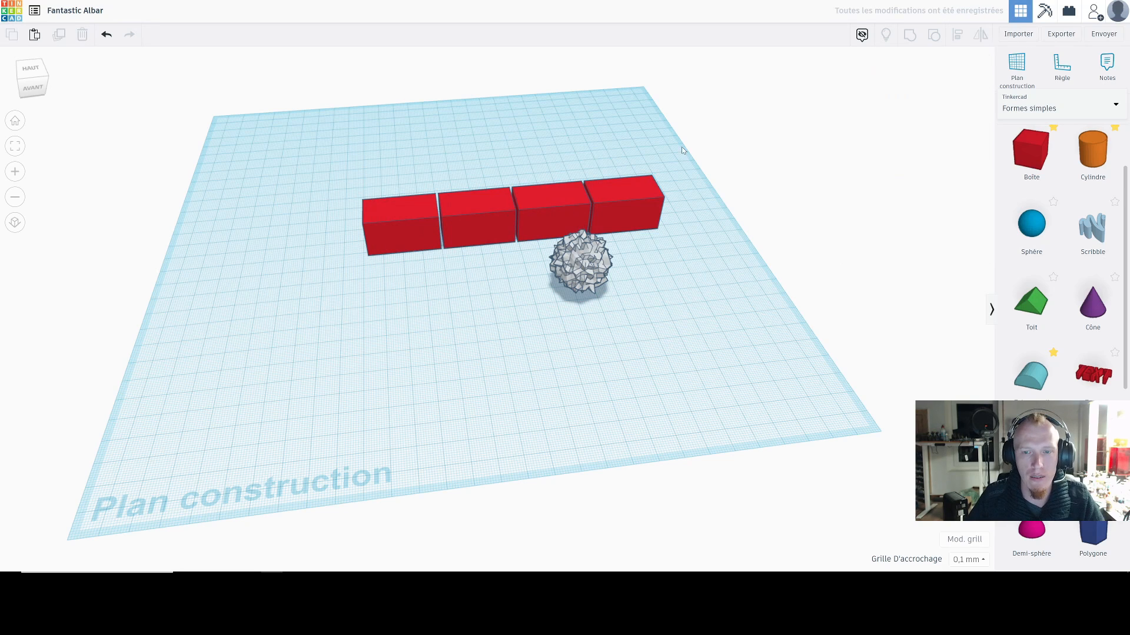
Step: Stack a copy of the four-box row on top of the first row and undo its last horizontal shift
{"action": "left_click_drag", "start_coordinate": [402, 204], "coordinate": [402, 204]}
{"action": "mouse_move", "coordinate": [512, 179]}
{"action": "left_mouse_down"}
{"action": "mouse_move", "coordinate": [514, 134]}
{"action": "mouse_move", "coordinate": [484, 176]}
{"action": "mouse_move", "coordinate": [508, 174]}
{"action": "left_mouse_up"}
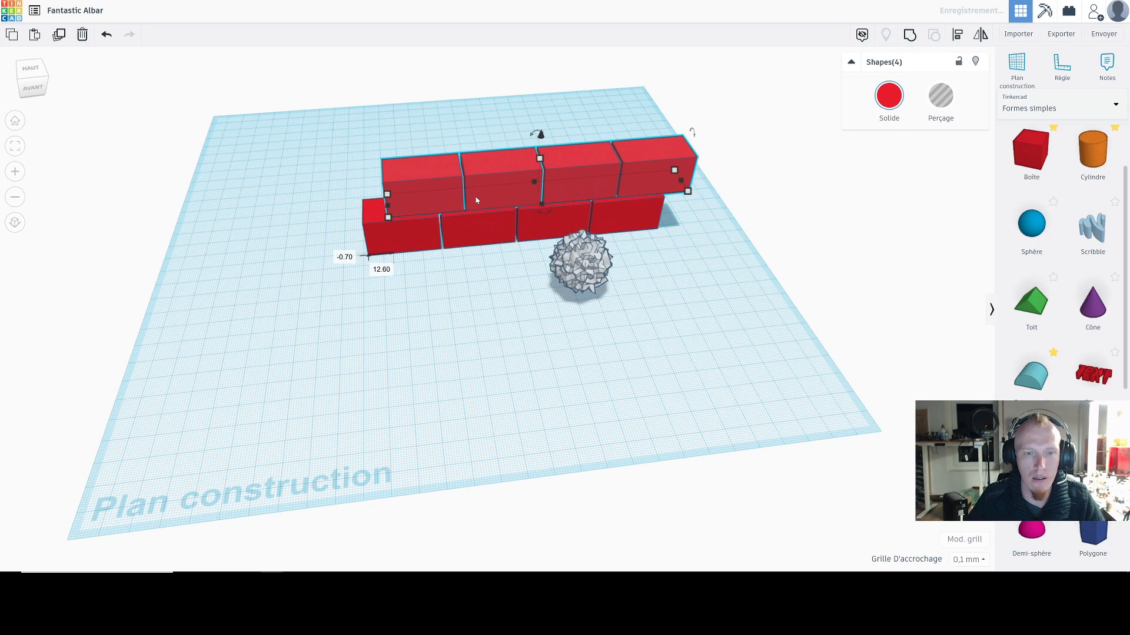
{"action": "left_click", "coordinate": [349, 268]}
{"action": "key", "text": "ctrl+z"}
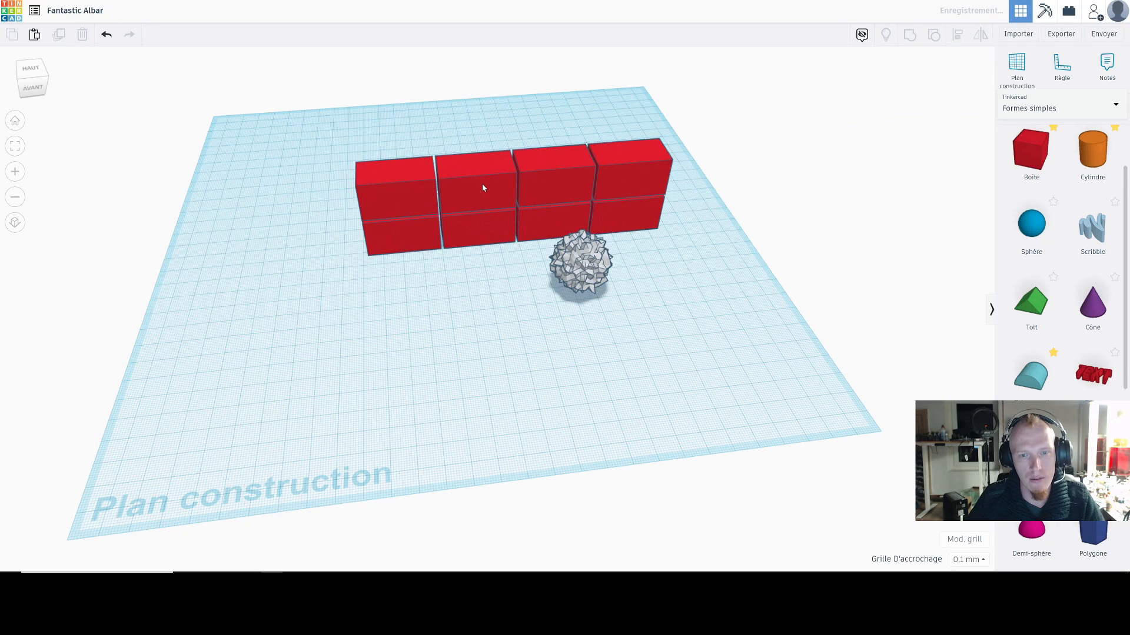
Step: Shift the upper row 20.90 mm along its length with a 0 mm sideways offset, staggering it like brickwork
{"action": "left_click_drag", "start_coordinate": [576, 166], "coordinate": [574, 167]}
{"action": "left_click_drag", "start_coordinate": [494, 173], "coordinate": [537, 169]}
{"action": "left_click", "coordinate": [348, 257]}
{"action": "type", "text": "0"}
{"action": "key", "text": "Return"}
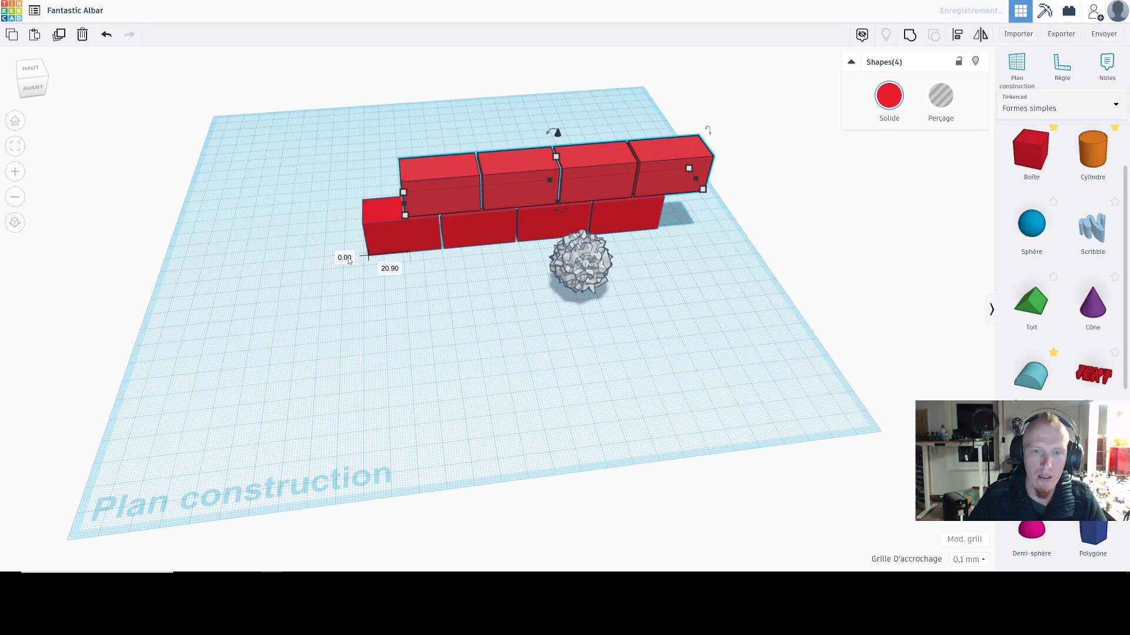
{"action": "left_click", "coordinate": [376, 302]}
Step: Add a box beneath the overhanging end of the upper row and set its offset to 0
{"action": "right_click_drag", "start_coordinate": [695, 317], "coordinate": [648, 348]}
{"action": "scroll", "coordinate": [629, 281], "scroll_direction": "down", "scroll_amount": 3}
{"action": "scroll", "coordinate": [689, 209], "scroll_direction": "up", "scroll_amount": 5}
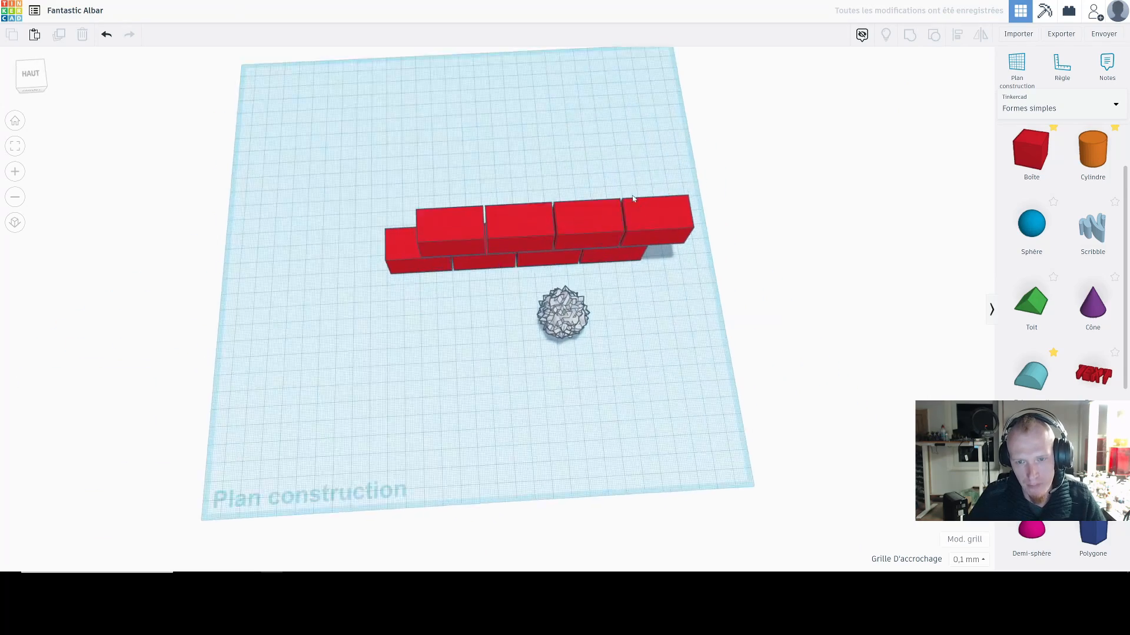
{"action": "left_click", "coordinate": [692, 213]}
{"action": "left_click_drag", "start_coordinate": [691, 213], "coordinate": [690, 179]}
{"action": "left_click", "coordinate": [756, 268]}
{"action": "type", "text": "0"}
{"action": "key", "text": "Return"}
Step: Try to stretch the end box along the lower row to about 166 mm, and undo the stretch
{"action": "left_click_drag", "start_coordinate": [679, 245], "coordinate": [346, 239]}
{"action": "key", "text": "ctrl+z"}
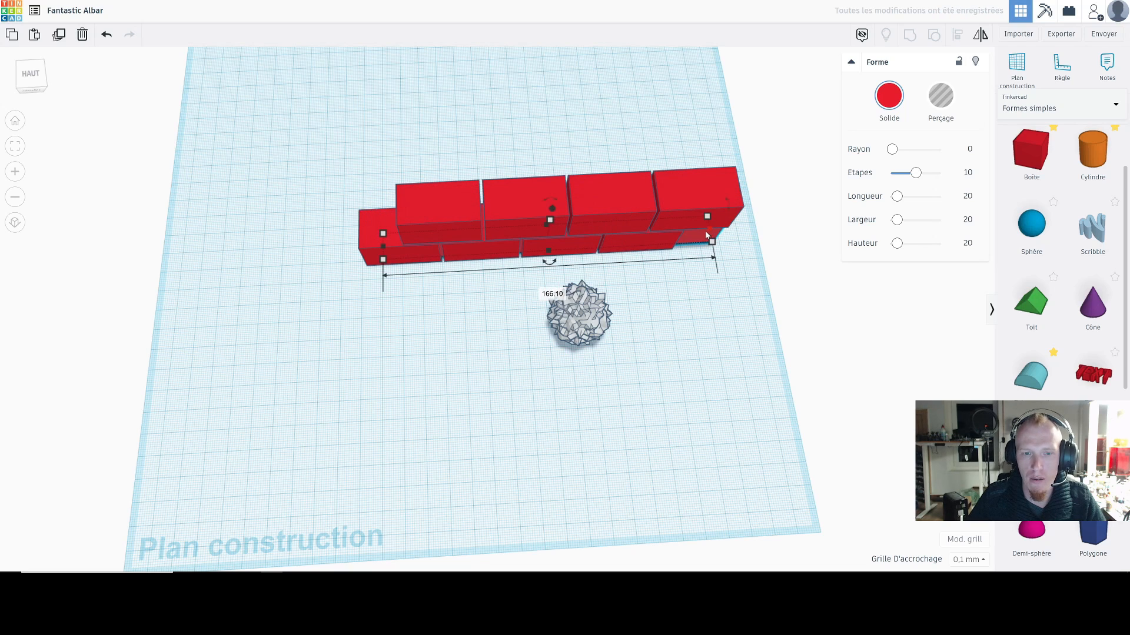
{"action": "left_click_drag", "start_coordinate": [699, 233], "coordinate": [497, 217]}
{"action": "scroll", "coordinate": [485, 202], "scroll_direction": "down", "scroll_amount": 5}
{"action": "left_click", "coordinate": [689, 353]}
{"action": "right_click_drag", "start_coordinate": [688, 353], "coordinate": [534, 294]}
{"action": "key", "text": "ctrl+z"}
Step: Stretch the end box lengthwise through the lower row to about 147 mm and check the wall from the front
{"action": "left_click", "coordinate": [635, 296]}
{"action": "key", "text": "ctrl+d"}
{"action": "left_click_drag", "start_coordinate": [545, 229], "coordinate": [554, 206]}
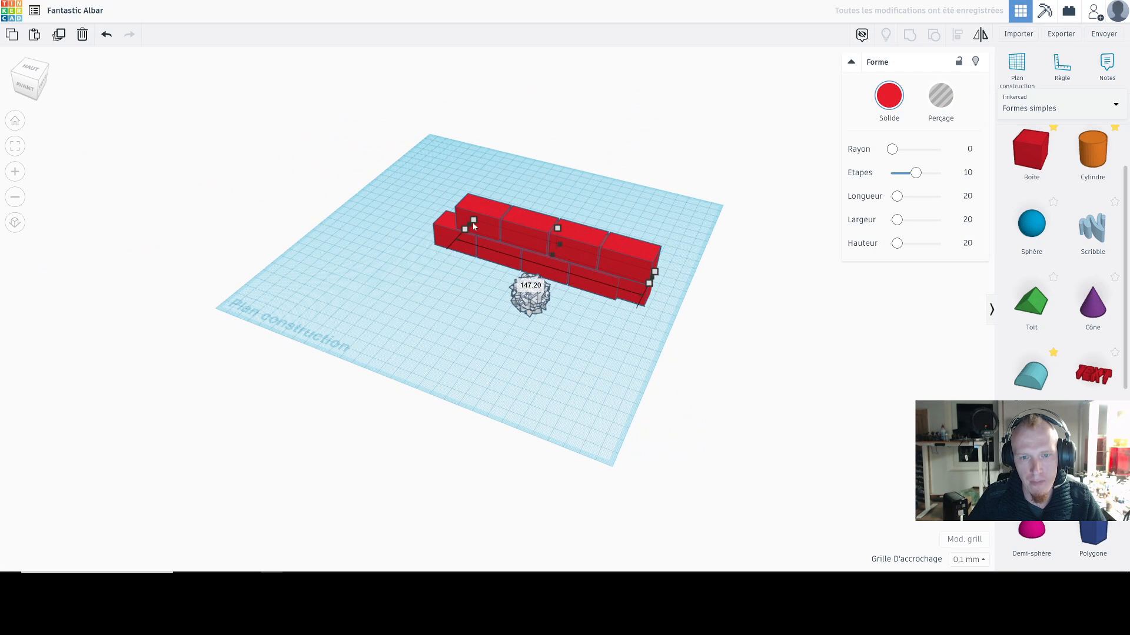
{"action": "left_click", "coordinate": [369, 199]}
{"action": "right_click_drag", "start_coordinate": [517, 186], "coordinate": [653, 187]}
{"action": "scroll", "coordinate": [589, 293], "scroll_direction": "up", "scroll_amount": 5}
{"action": "scroll", "coordinate": [589, 293], "scroll_direction": "down", "scroll_amount": 5}
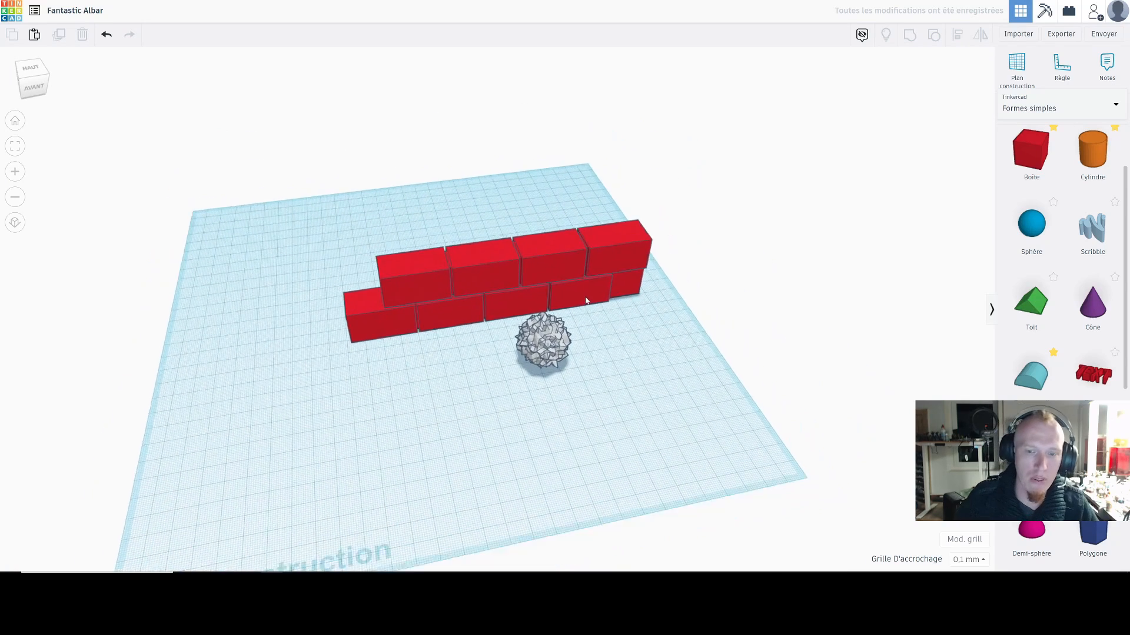
Step: Move the asteroid shape forward on the workplane, away from the front of the wall
{"action": "left_click", "coordinate": [529, 327]}
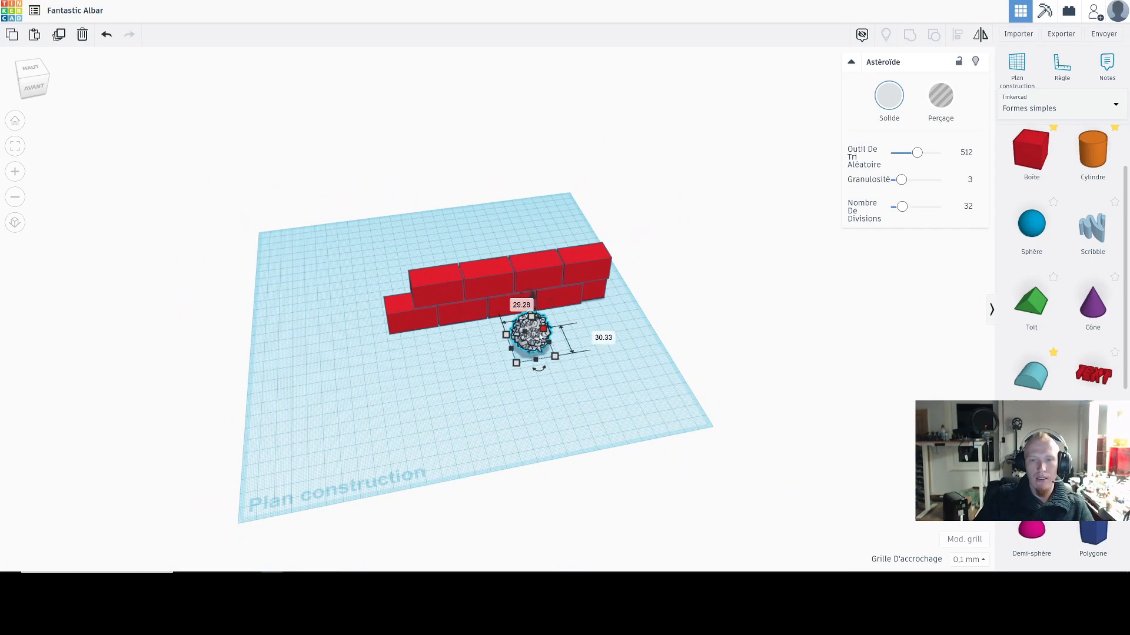
{"action": "left_click_drag", "start_coordinate": [537, 348], "coordinate": [542, 389]}
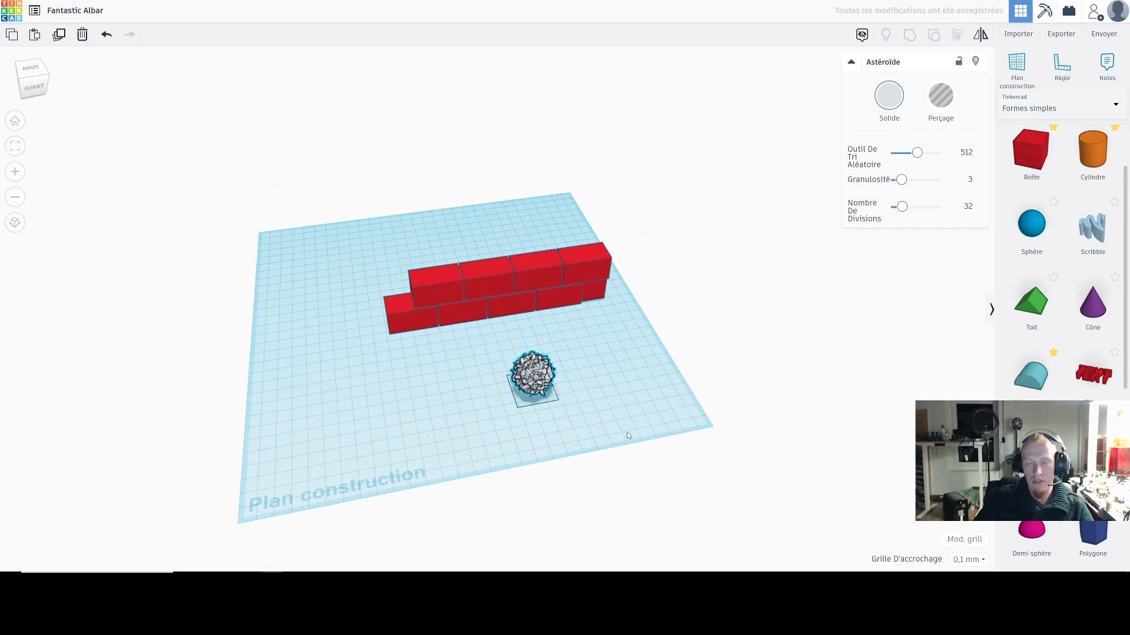
{"action": "scroll", "coordinate": [627, 425], "scroll_direction": "up", "scroll_amount": 3}
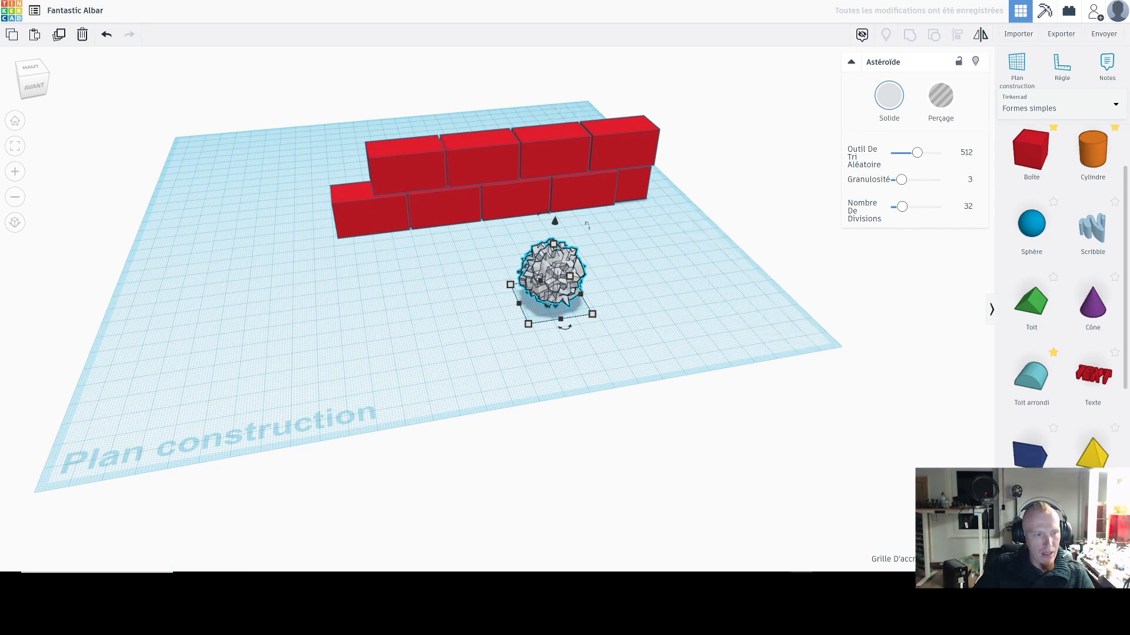
{"action": "left_click", "coordinate": [524, 201]}
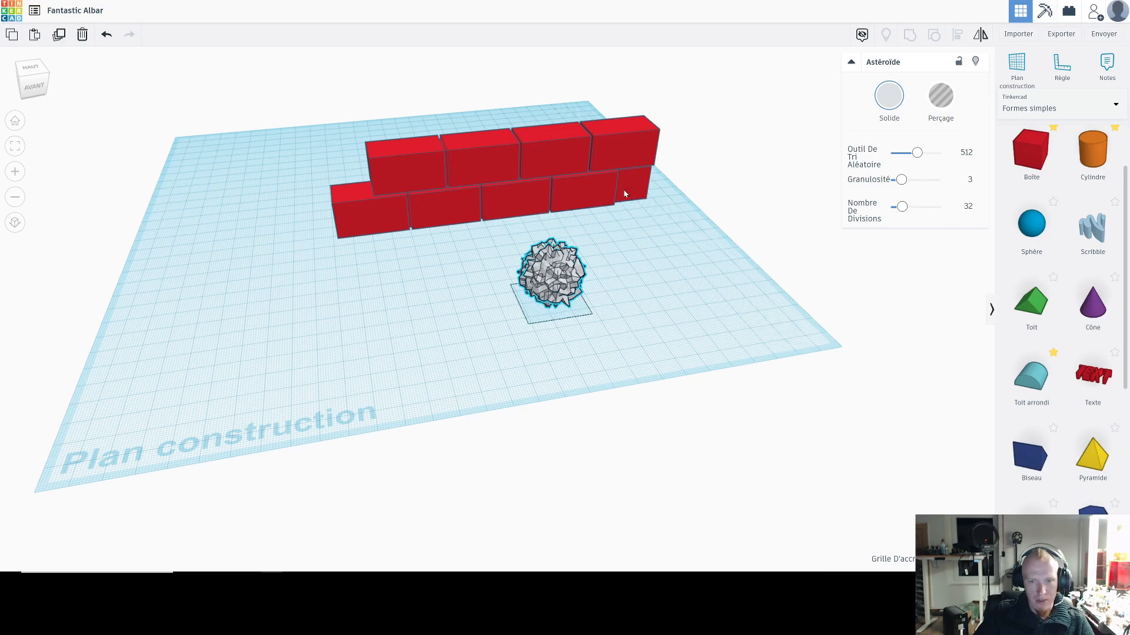
{"action": "left_click", "coordinate": [661, 286]}
Step: Adjust the asteroid's random seed to 691, its granularity to 3.96 and its number of divisions to about 25.7
{"action": "left_click", "coordinate": [580, 287]}
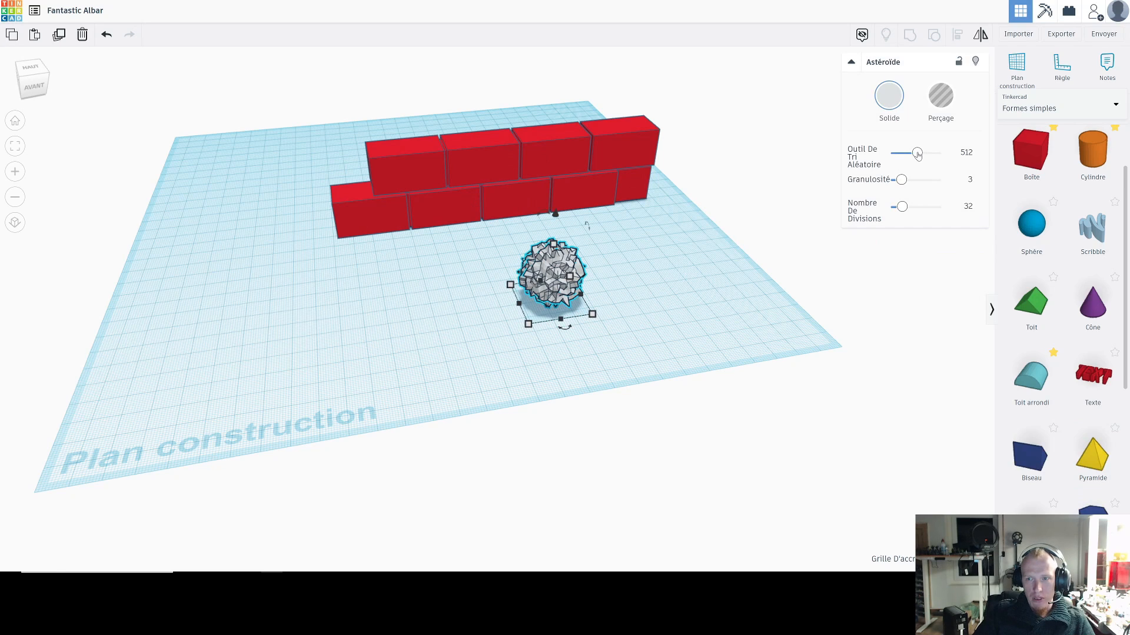
{"action": "left_click_drag", "start_coordinate": [918, 155], "coordinate": [923, 155]}
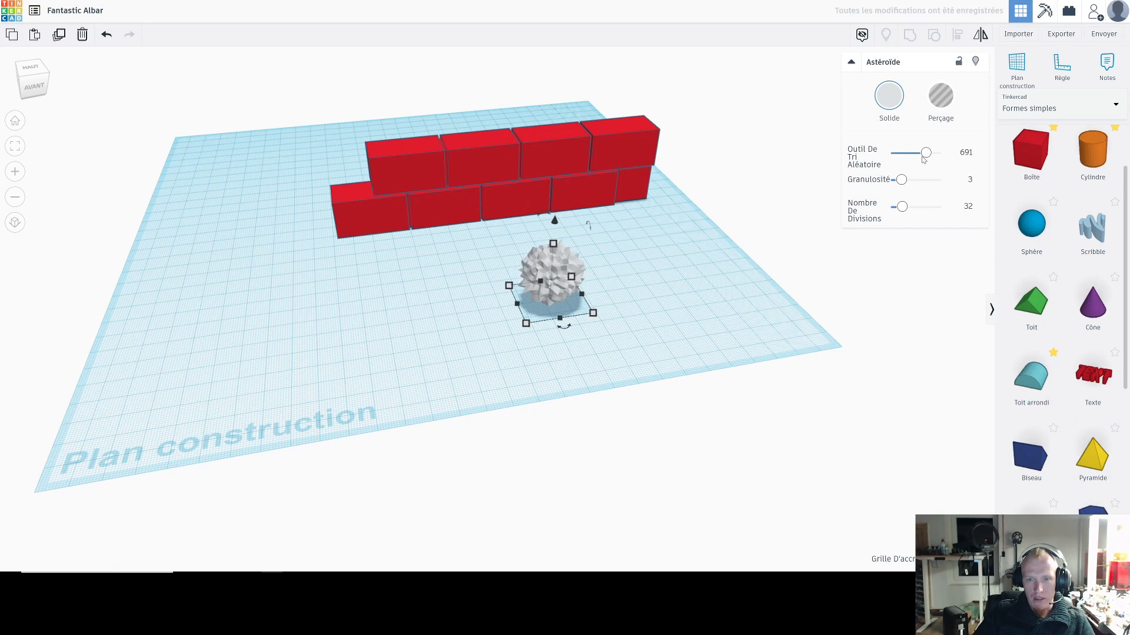
{"action": "scroll", "coordinate": [677, 276], "scroll_direction": "down", "scroll_amount": 3}
{"action": "scroll", "coordinate": [677, 276], "scroll_direction": "up", "scroll_amount": 7}
{"action": "left_click_drag", "start_coordinate": [903, 184], "coordinate": [899, 212]}
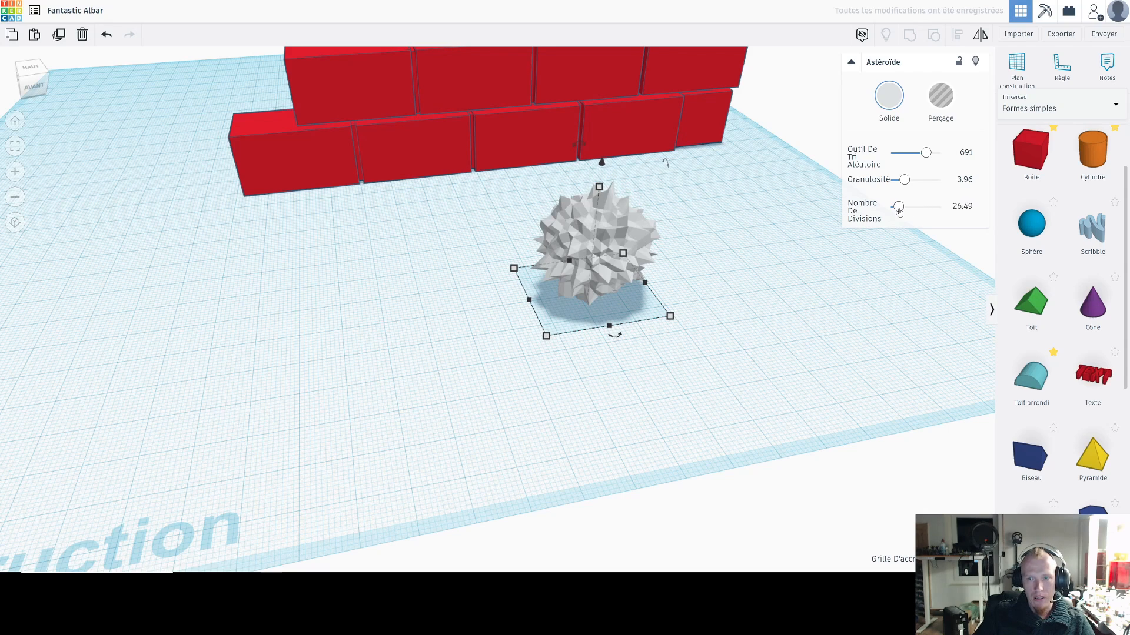
{"action": "scroll", "coordinate": [719, 247], "scroll_direction": "down", "scroll_amount": 5}
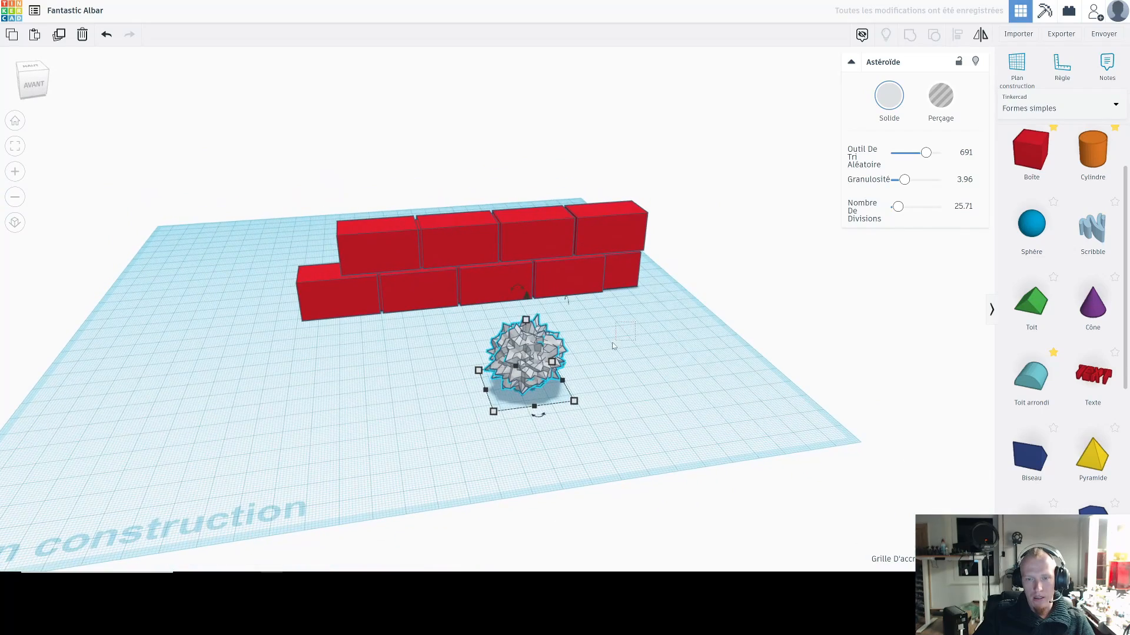
Step: Shift the asteroid a little nearer the wall and turn it into a hole
{"action": "left_click", "coordinate": [613, 346]}
{"action": "right_click_drag", "start_coordinate": [613, 346], "coordinate": [596, 337]}
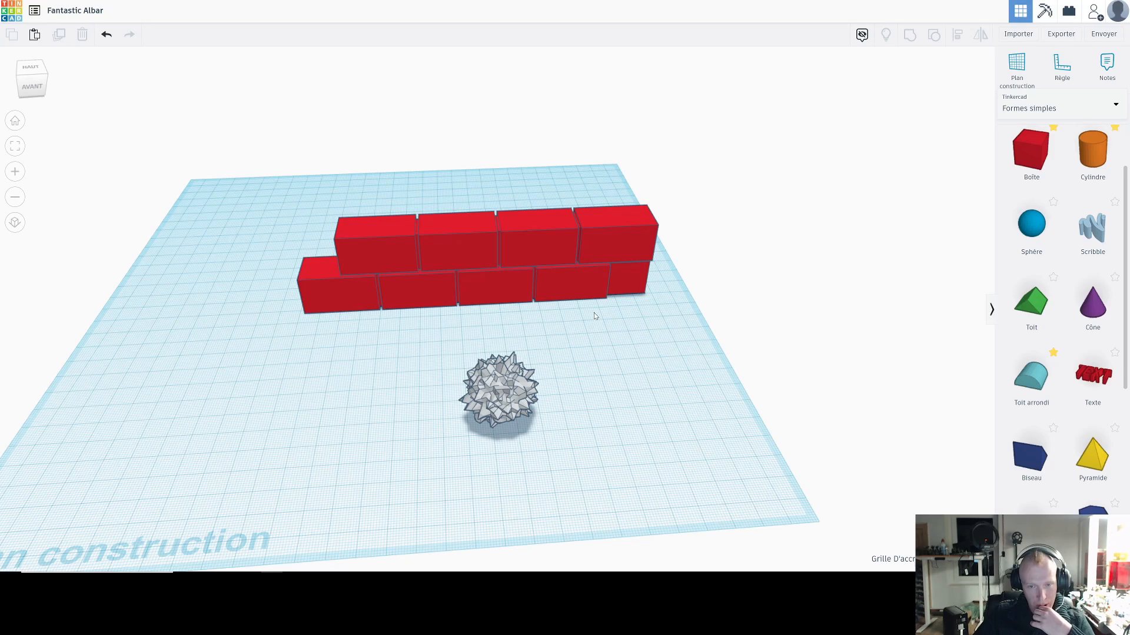
{"action": "scroll", "coordinate": [580, 333], "scroll_direction": "down", "scroll_amount": 3}
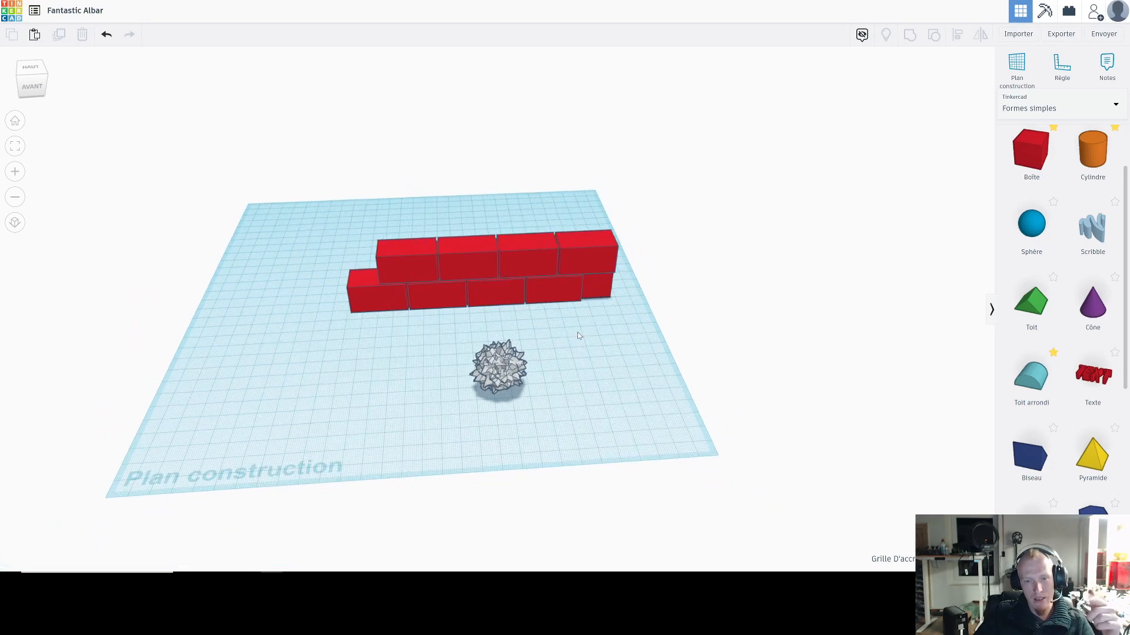
{"action": "left_click", "coordinate": [511, 369]}
{"action": "scroll", "coordinate": [588, 353], "scroll_direction": "up", "scroll_amount": 4}
{"action": "right_click_drag", "start_coordinate": [583, 356], "coordinate": [583, 346]}
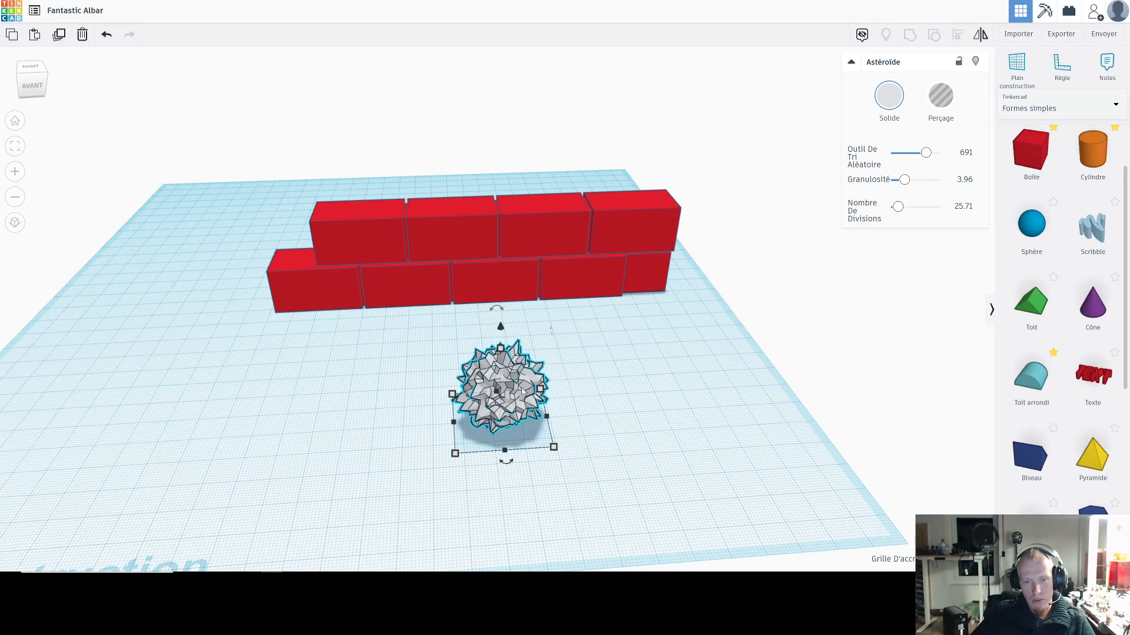
{"action": "left_click_drag", "start_coordinate": [522, 391], "coordinate": [556, 377]}
{"action": "left_click", "coordinate": [952, 98]}
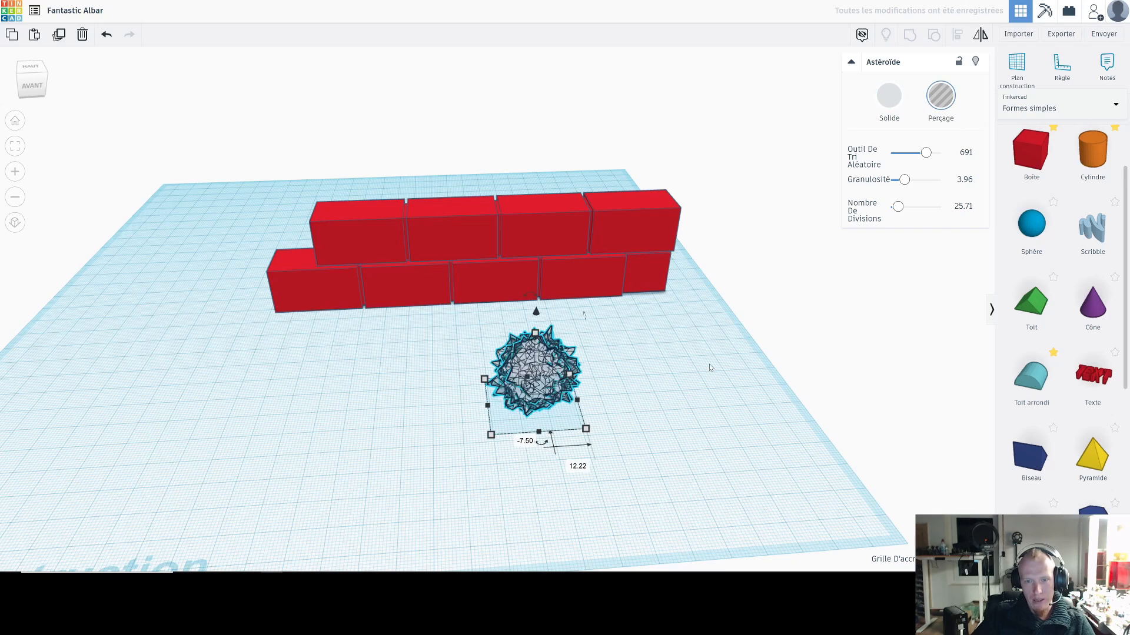
Step: Raise the asteroid hole and position it so that it cuts into the exposed stepped end of the upper row
{"action": "left_click_drag", "start_coordinate": [537, 313], "coordinate": [533, 226]}
{"action": "right_click_drag", "start_coordinate": [353, 294], "coordinate": [431, 349]}
{"action": "left_click_drag", "start_coordinate": [430, 348], "coordinate": [532, 323]}
{"action": "key", "text": "ctrl+z"}
{"action": "left_click", "coordinate": [682, 279]}
{"action": "left_click_drag", "start_coordinate": [683, 279], "coordinate": [407, 396]}
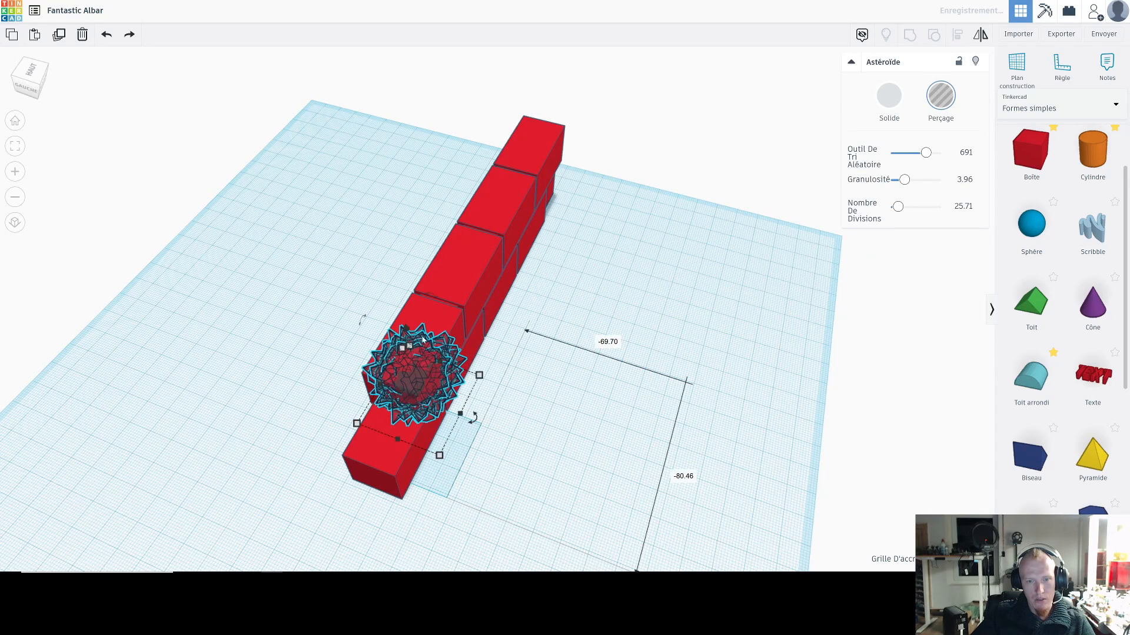
{"action": "right_click_drag", "start_coordinate": [570, 484], "coordinate": [502, 400]}
{"action": "middle_click_drag", "start_coordinate": [502, 401], "coordinate": [529, 431]}
{"action": "scroll", "coordinate": [529, 428], "scroll_direction": "up", "scroll_amount": 4}
{"action": "left_click", "coordinate": [463, 280]}
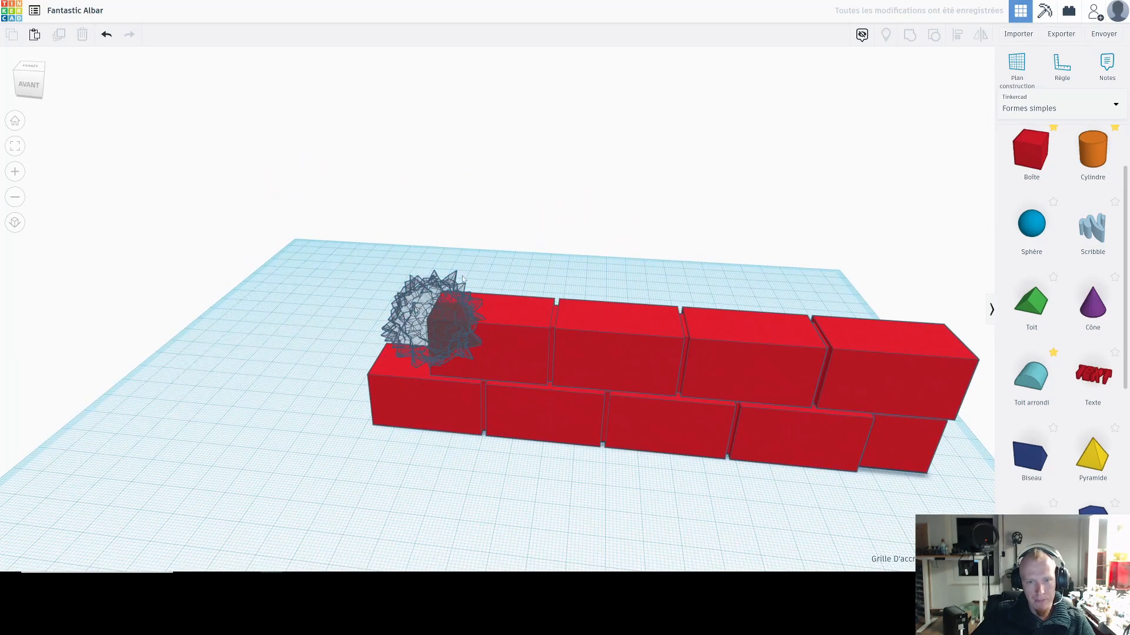
Step: Duplicate the asteroid hole twice and place the copies lower, overlapping the exposed end box of the lower row
{"action": "left_click", "coordinate": [438, 325]}
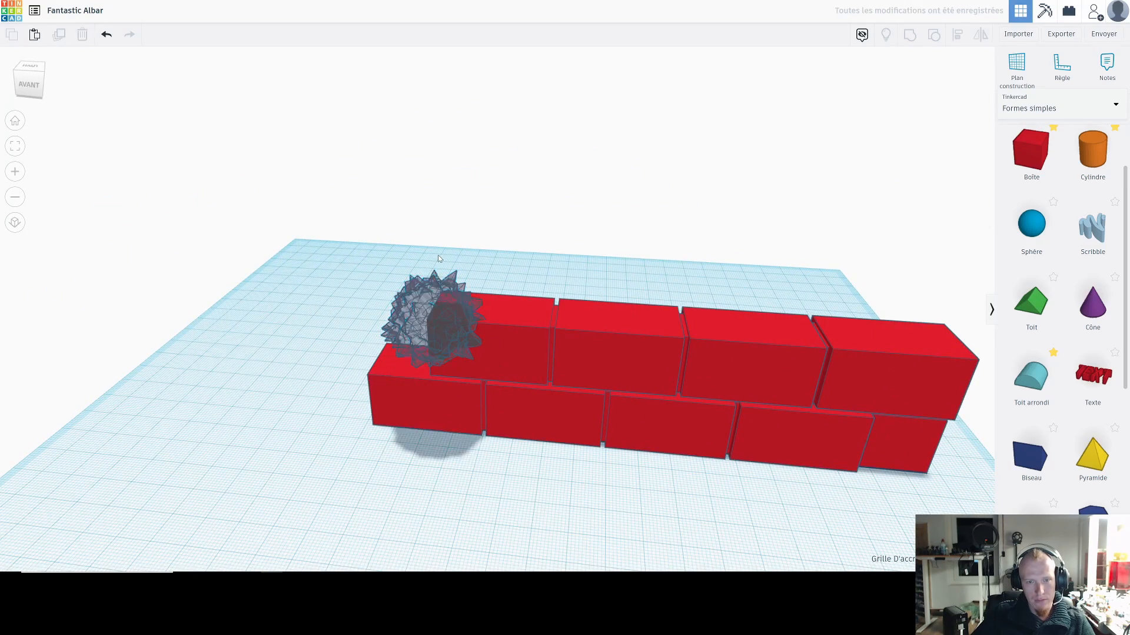
{"action": "left_click_drag", "start_coordinate": [428, 249], "coordinate": [420, 310]}
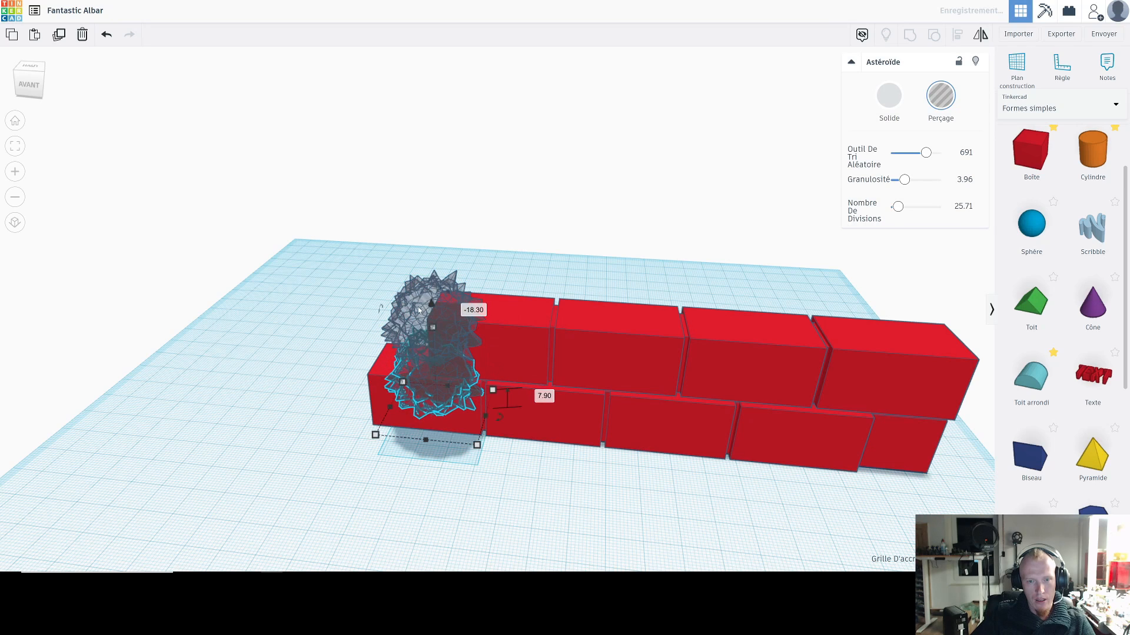
{"action": "left_click_drag", "start_coordinate": [437, 388], "coordinate": [383, 413]}
{"action": "left_click_drag", "start_coordinate": [372, 345], "coordinate": [369, 316]}
{"action": "left_click_drag", "start_coordinate": [364, 382], "coordinate": [376, 381]}
{"action": "left_click", "coordinate": [306, 249]}
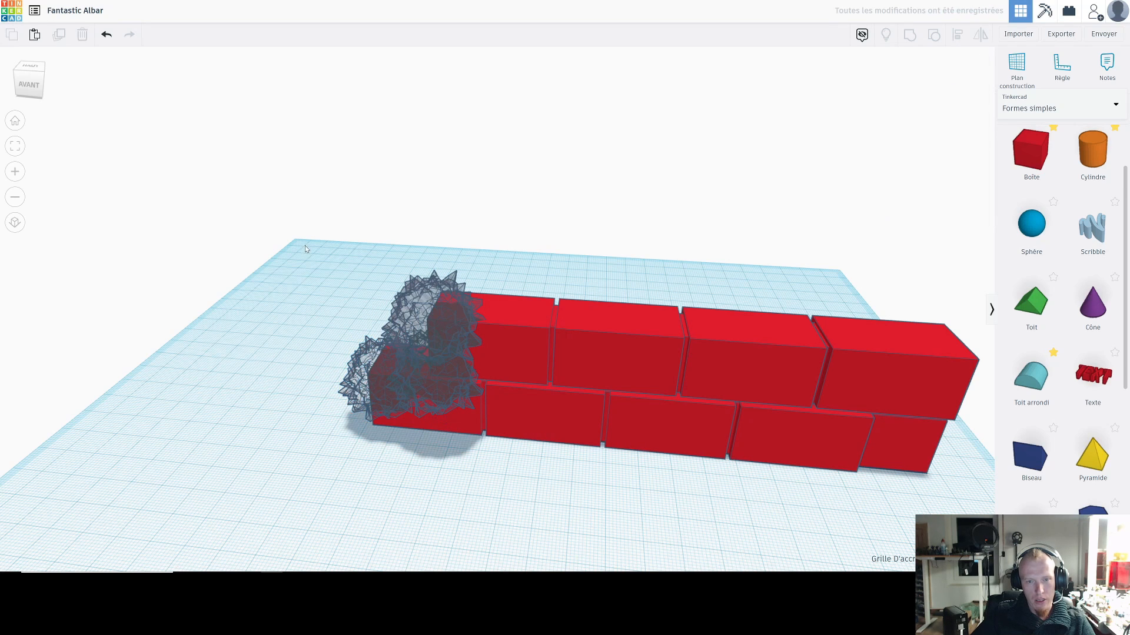
Step: Group the three asteroid holes with the boxes they overlap to carve a broken edge into the wall
{"action": "left_click_drag", "start_coordinate": [550, 474], "coordinate": [550, 474]}
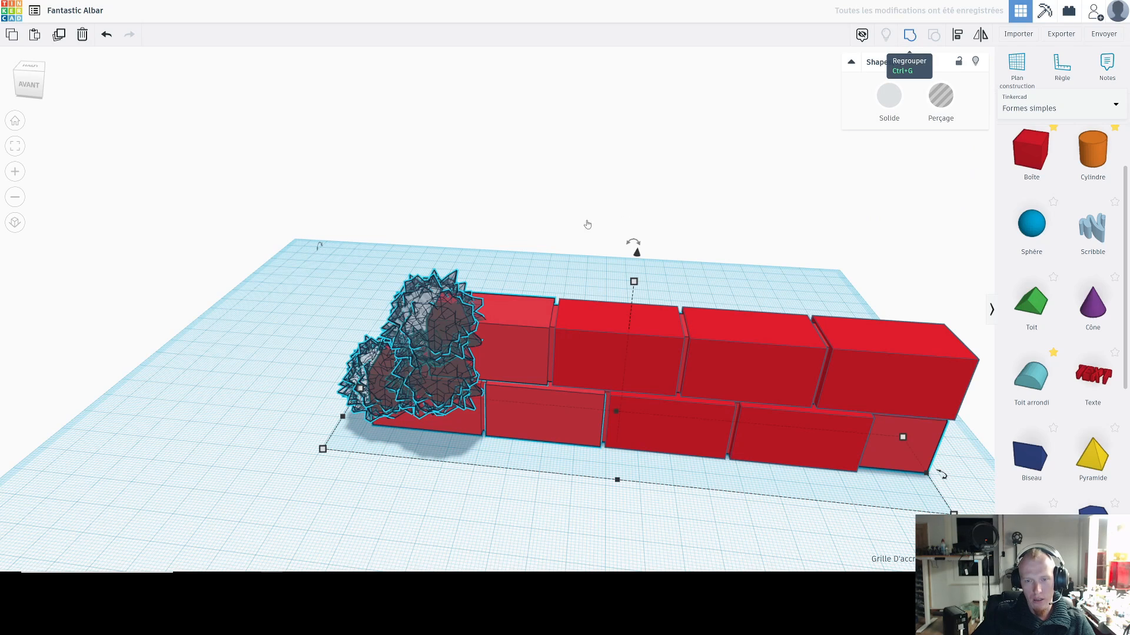
{"action": "left_click", "coordinate": [545, 237]}
{"action": "right_click_drag", "start_coordinate": [547, 238], "coordinate": [398, 306]}
{"action": "scroll", "coordinate": [494, 261], "scroll_direction": "up", "scroll_amount": 2}
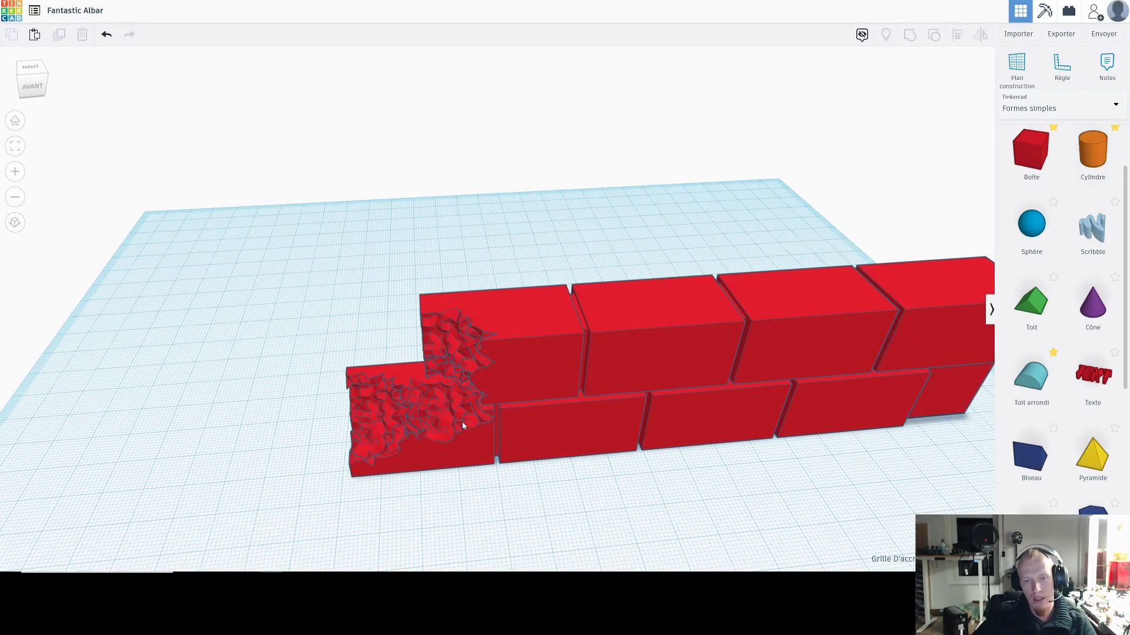
{"action": "scroll", "coordinate": [462, 426], "scroll_direction": "down", "scroll_amount": 2}
{"action": "left_click", "coordinate": [583, 347]}
Step: Select all the wall pieces and scale the whole wall down proportionally to less than half its size
{"action": "left_click", "coordinate": [412, 234]}
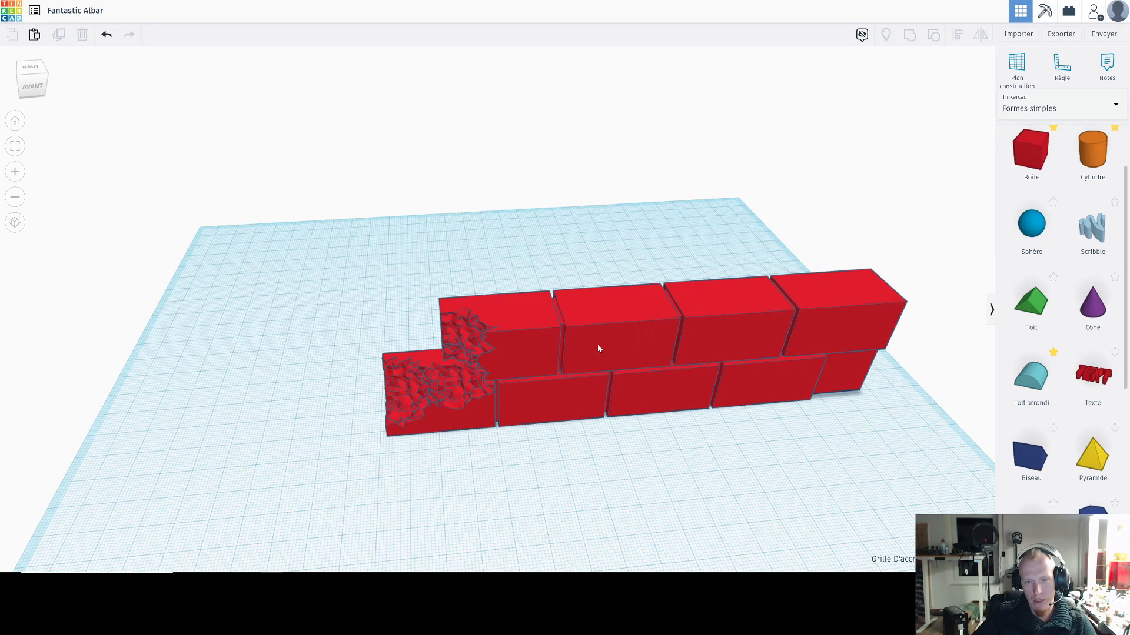
{"action": "left_click_drag", "start_coordinate": [877, 439], "coordinate": [878, 438]}
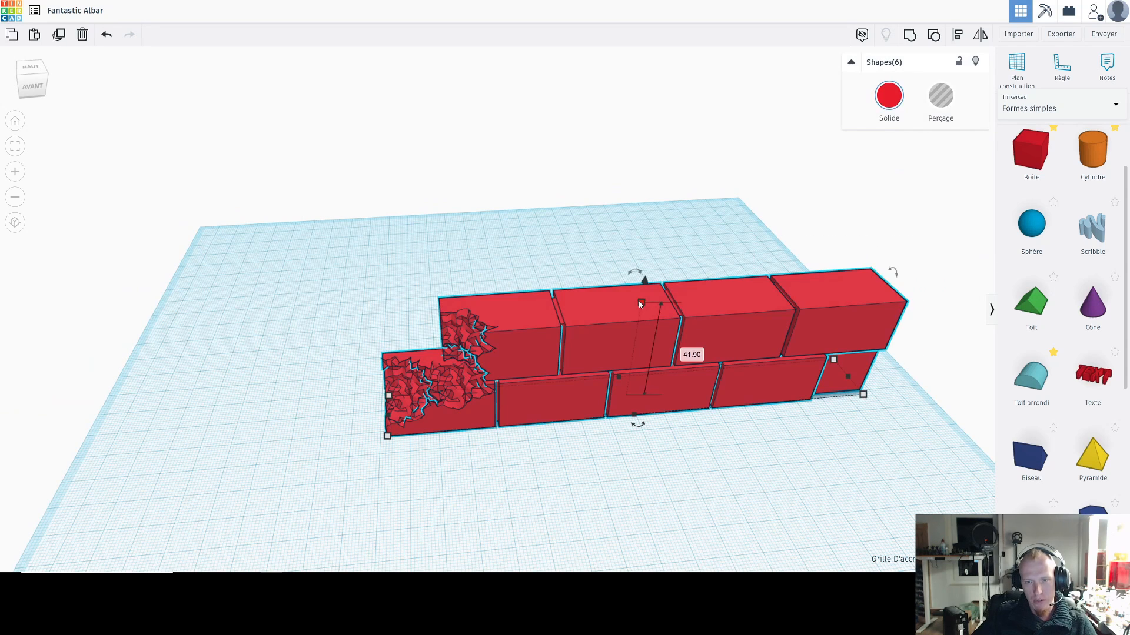
{"action": "left_click_drag", "start_coordinate": [641, 306], "coordinate": [627, 362], "text": "shift"}
{"action": "scroll", "coordinate": [565, 330], "scroll_direction": "up", "scroll_amount": 5}
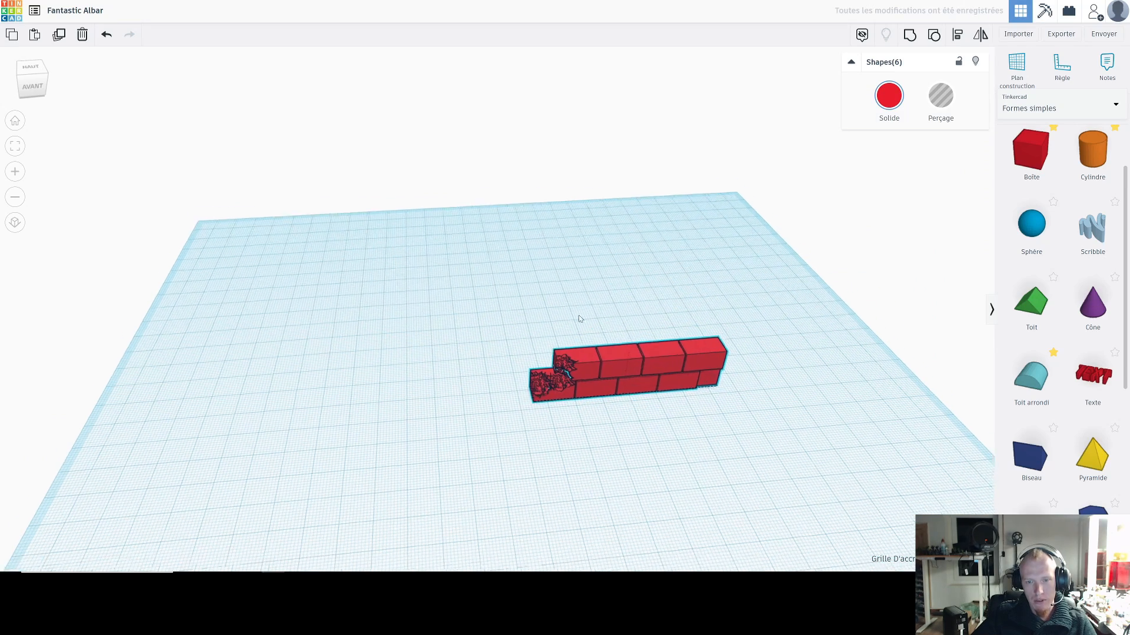
{"action": "scroll", "coordinate": [560, 333], "scroll_direction": "down", "scroll_amount": 3}
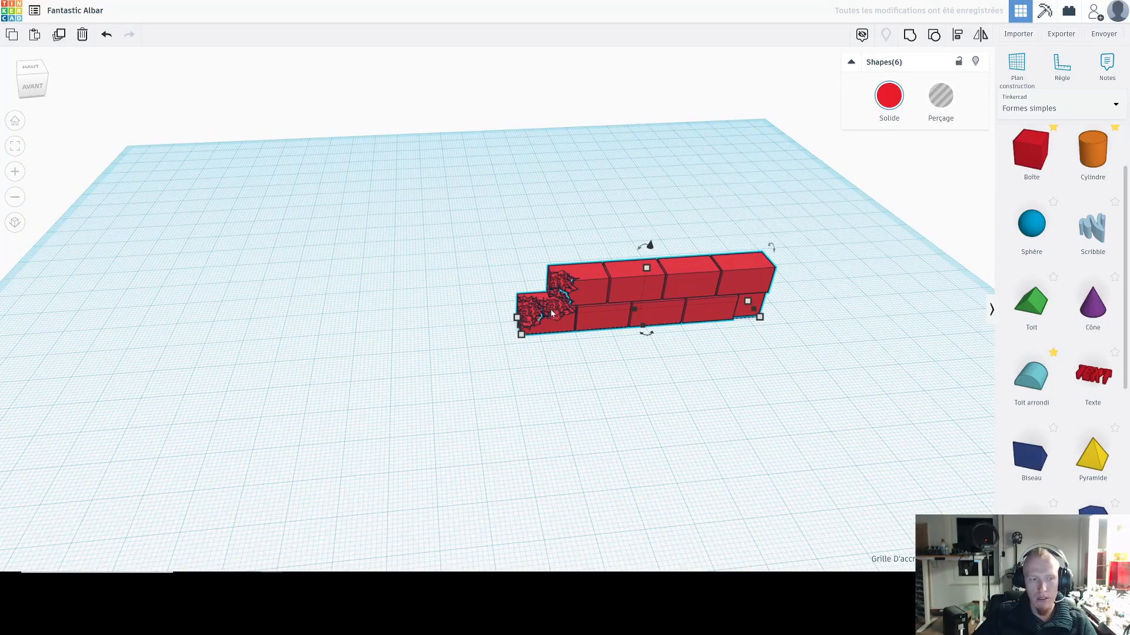
{"action": "left_click", "coordinate": [594, 365]}
Step: Add a box about 3.6 mm thick inside the wall's broken end, colour it black and lower its height to about 7.8 mm
{"action": "left_click_drag", "start_coordinate": [1029, 158], "coordinate": [558, 307]}
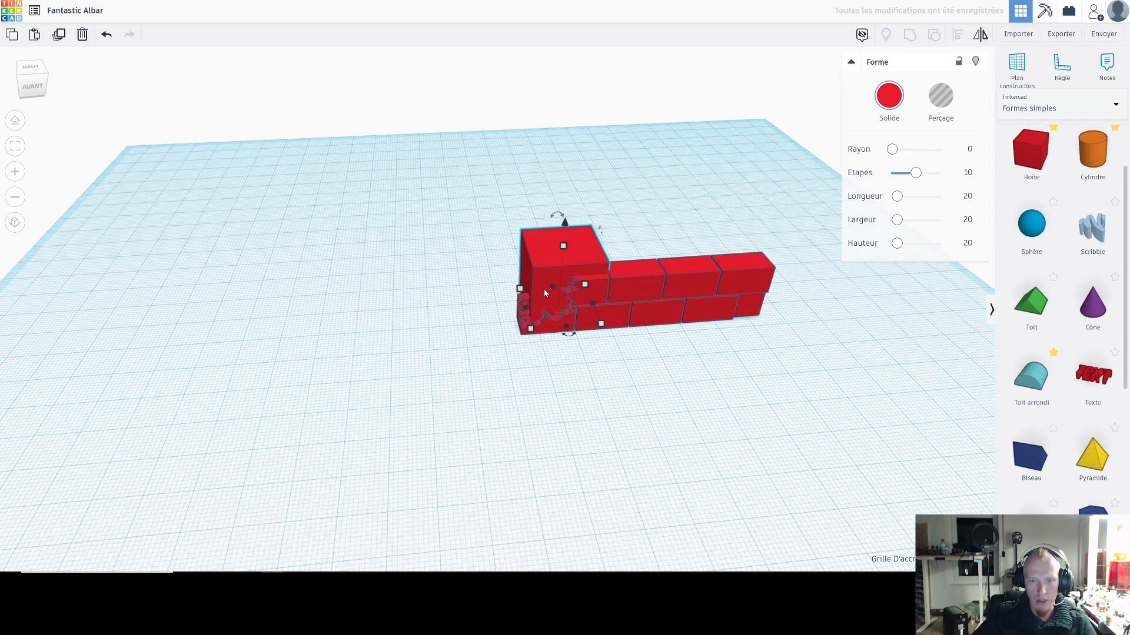
{"action": "left_click", "coordinate": [890, 98]}
{"action": "left_click", "coordinate": [1071, 196]}
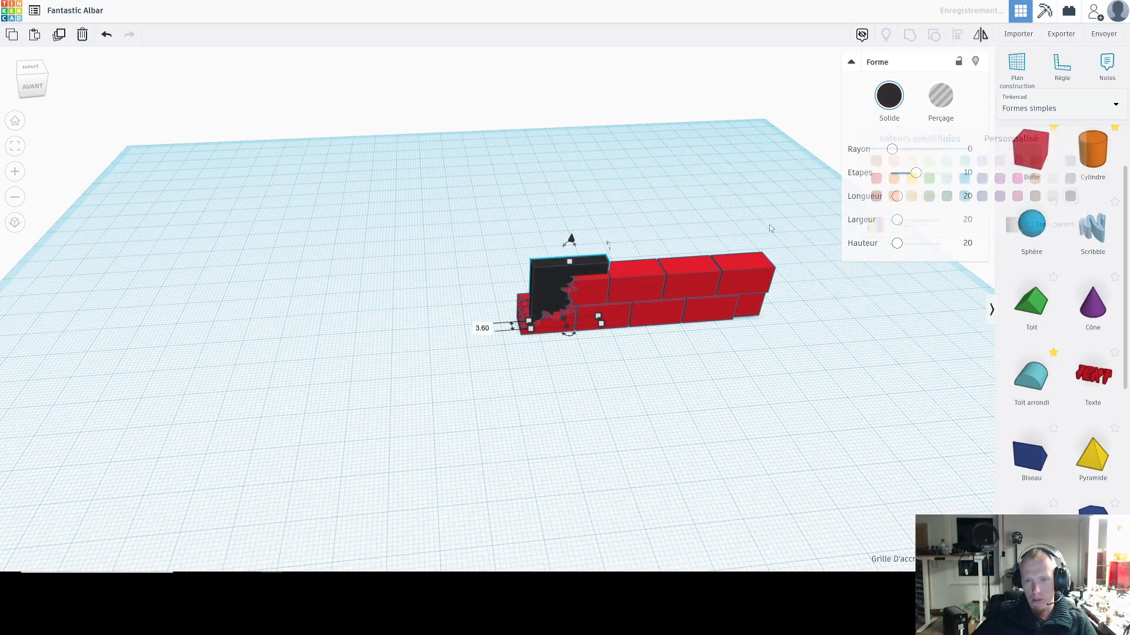
{"action": "scroll", "coordinate": [506, 301], "scroll_direction": "up", "scroll_amount": 3}
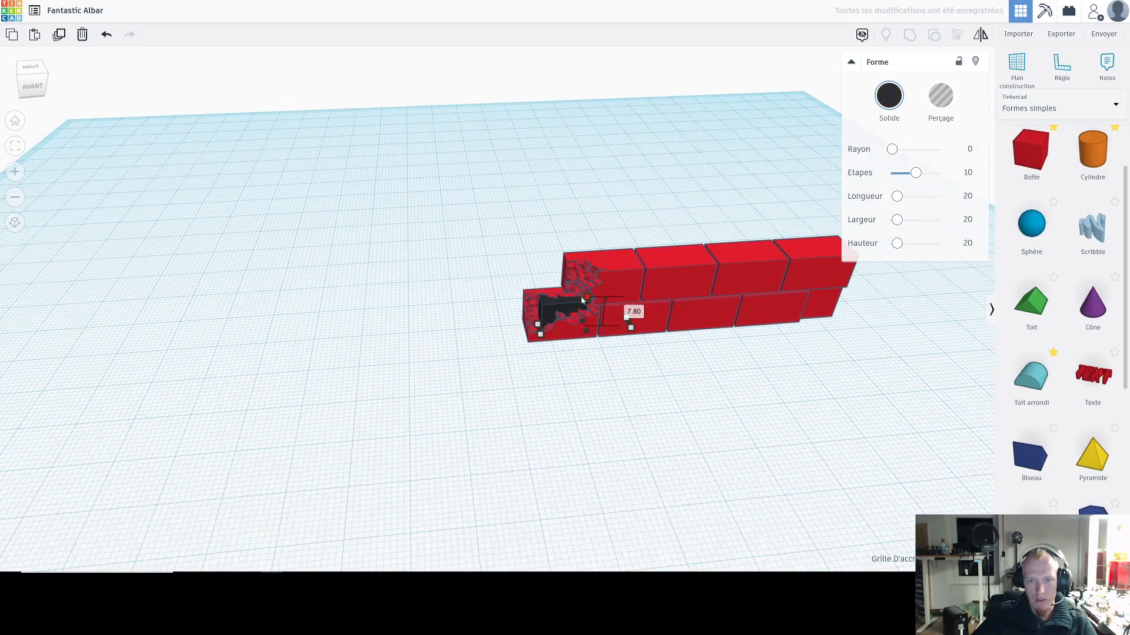
{"action": "right_click_drag", "start_coordinate": [549, 389], "coordinate": [694, 379]}
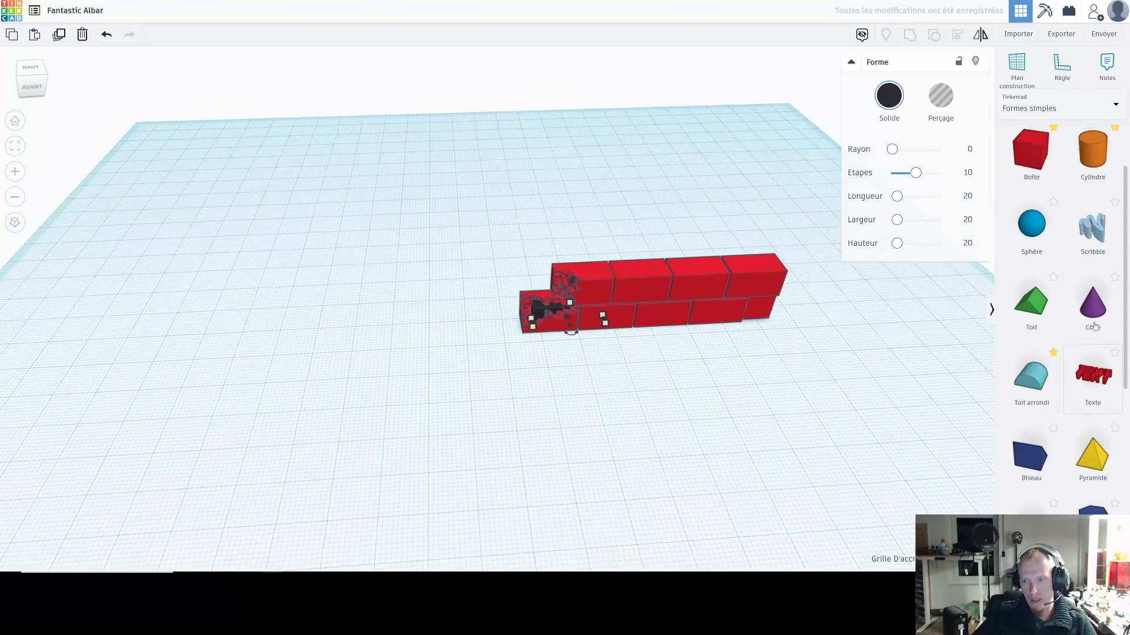
Step: Add a text shape on the workplane beside the wall and delete it
{"action": "scroll", "coordinate": [1060, 375], "scroll_direction": "down", "scroll_amount": 5}
{"action": "scroll", "coordinate": [1060, 375], "scroll_direction": "up", "scroll_amount": 5}
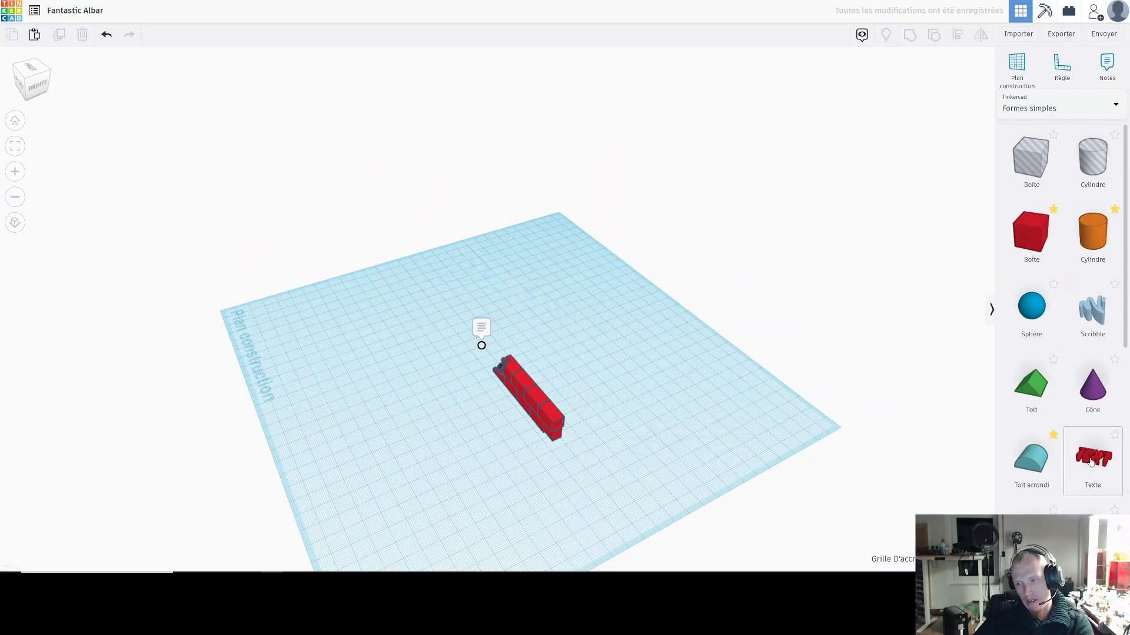
{"action": "left_click_drag", "start_coordinate": [1093, 458], "coordinate": [388, 388]}
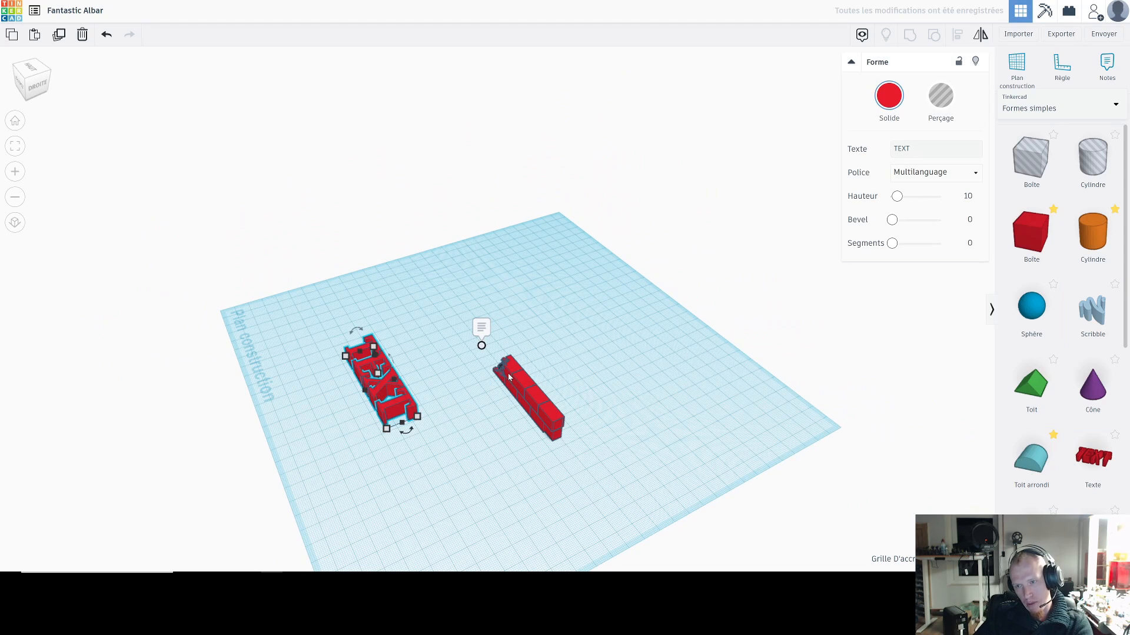
{"action": "key", "text": "Delete"}
Step: Switch the shape library from the simple shapes to all shape generators
{"action": "scroll", "coordinate": [1079, 461], "scroll_direction": "down", "scroll_amount": 6}
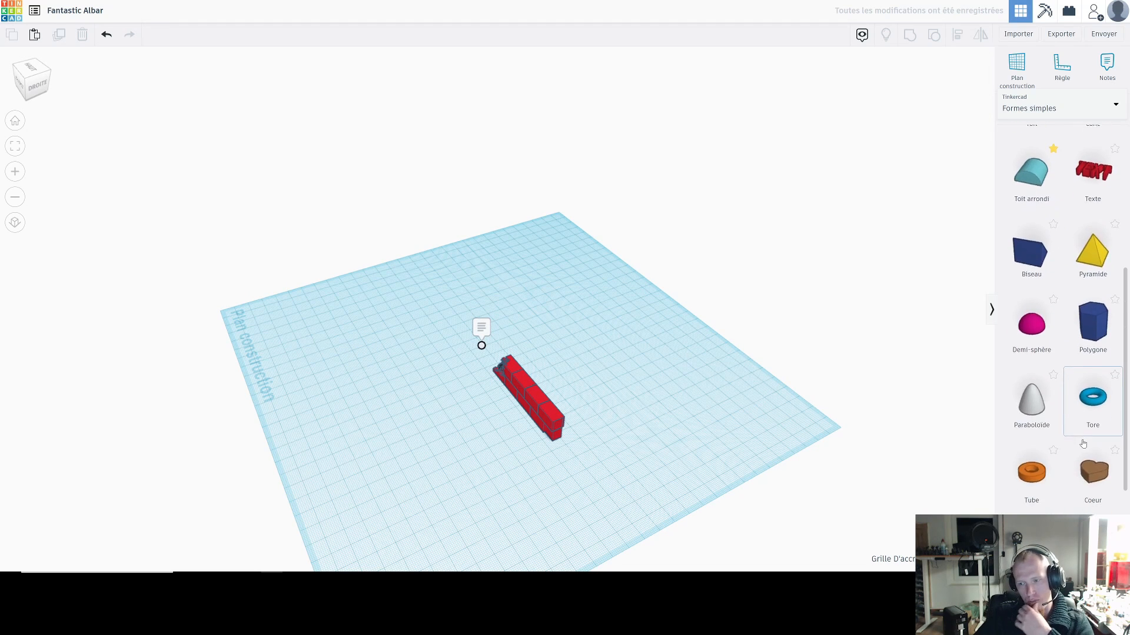
{"action": "scroll", "coordinate": [1057, 378], "scroll_direction": "up", "scroll_amount": 7}
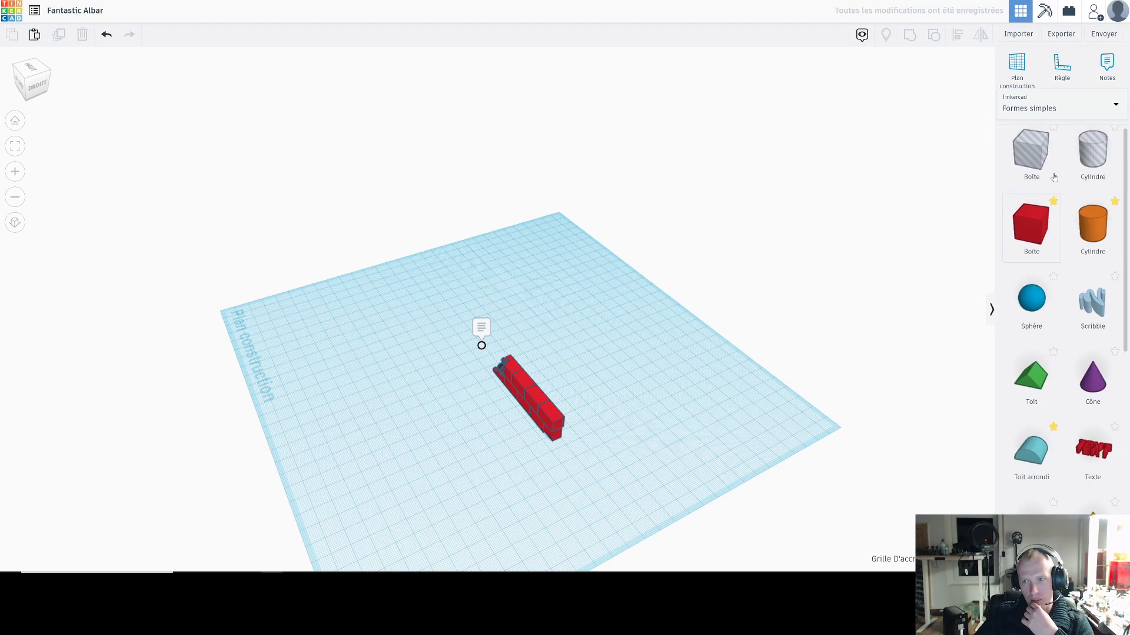
{"action": "left_click", "coordinate": [1046, 108]}
{"action": "left_click", "coordinate": [1032, 263]}
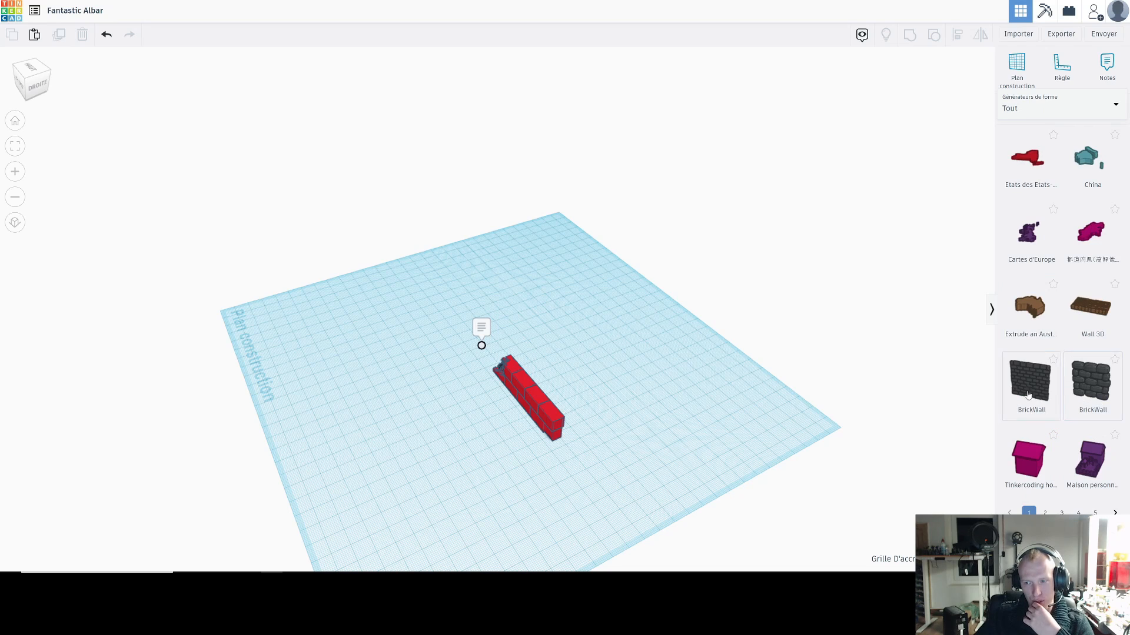
Step: Place the BrickWall generator with the smaller bricks beside the red wall, facing the front
{"action": "right_click_drag", "start_coordinate": [748, 353], "coordinate": [697, 318]}
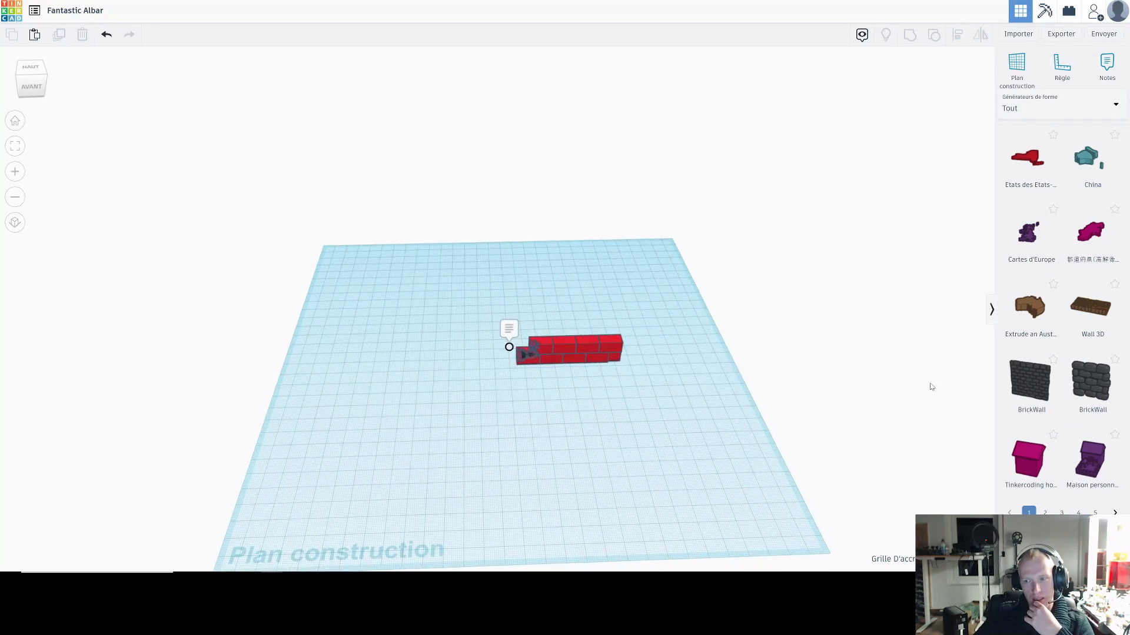
{"action": "left_click_drag", "start_coordinate": [1029, 393], "coordinate": [621, 412]}
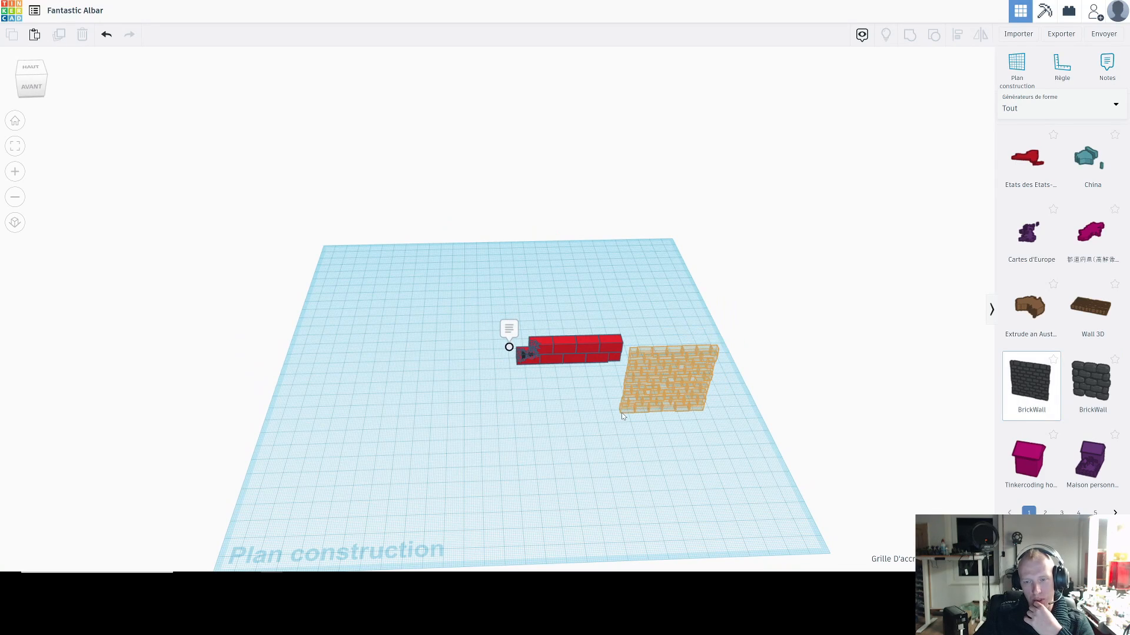
{"action": "right_click_drag", "start_coordinate": [776, 407], "coordinate": [767, 349]}
{"action": "scroll", "coordinate": [787, 354], "scroll_direction": "up", "scroll_amount": 5}
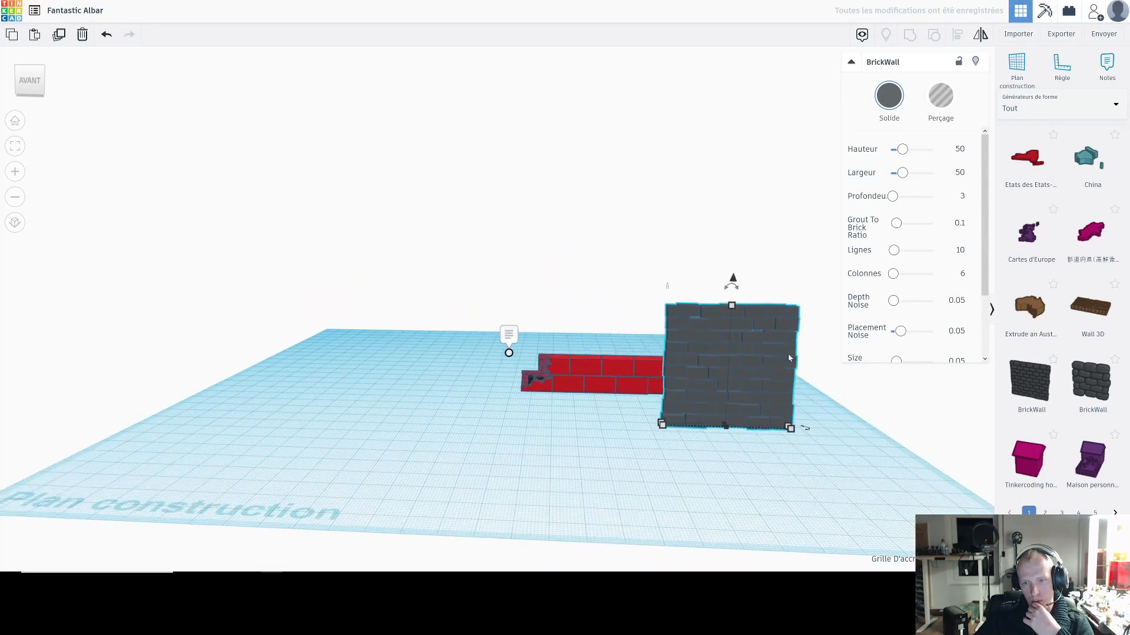
{"action": "scroll", "coordinate": [699, 319], "scroll_direction": "up", "scroll_amount": 5}
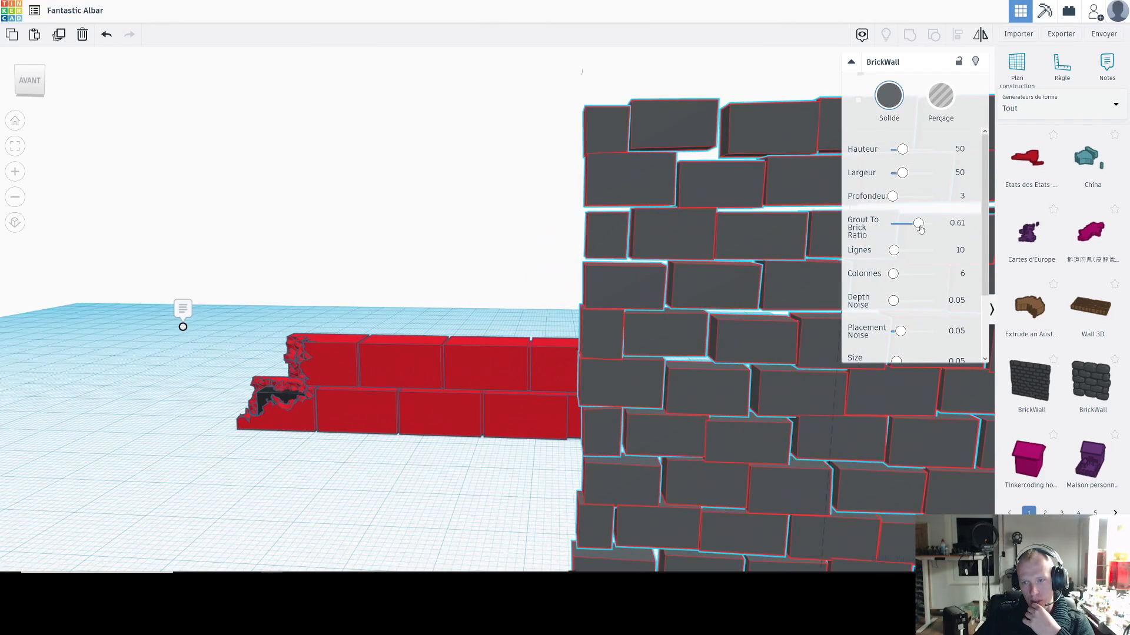
Step: Set the BrickWall's grout ratio to 0.37, depth to 29.59 and columns to 32, and delete the generated wall
{"action": "left_click_drag", "start_coordinate": [907, 231], "coordinate": [897, 196]}
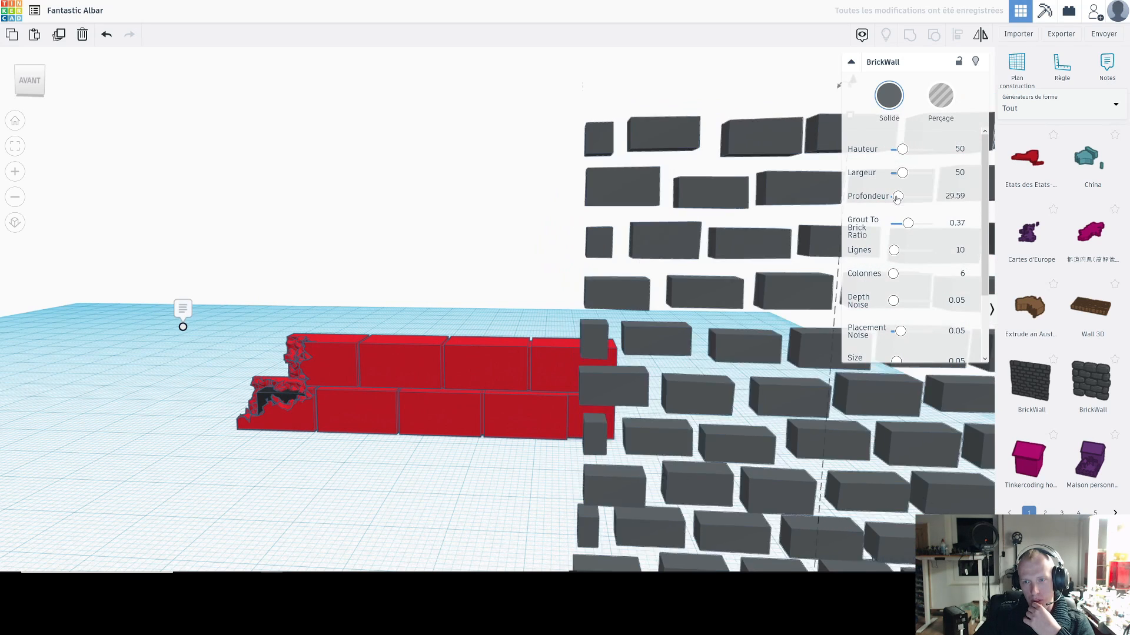
{"action": "left_click", "coordinate": [899, 276]}
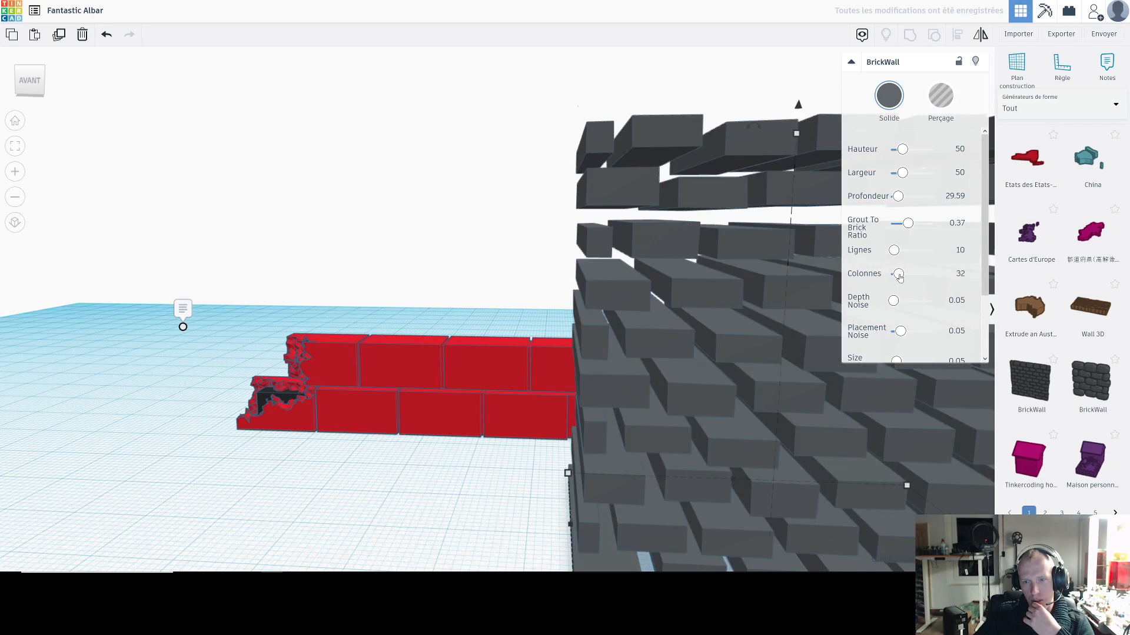
{"action": "scroll", "coordinate": [747, 280], "scroll_direction": "down", "scroll_amount": 4}
{"action": "right_click_drag", "start_coordinate": [645, 285], "coordinate": [647, 332]}
{"action": "scroll", "coordinate": [706, 348], "scroll_direction": "down", "scroll_amount": 3}
{"action": "key", "text": "Delete"}
Step: Switch the shape library back to the simple shapes and place a solid box on the empty workplane in front of the wall
{"action": "right_click_drag", "start_coordinate": [526, 319], "coordinate": [632, 230]}
{"action": "left_click", "coordinate": [1035, 108]}
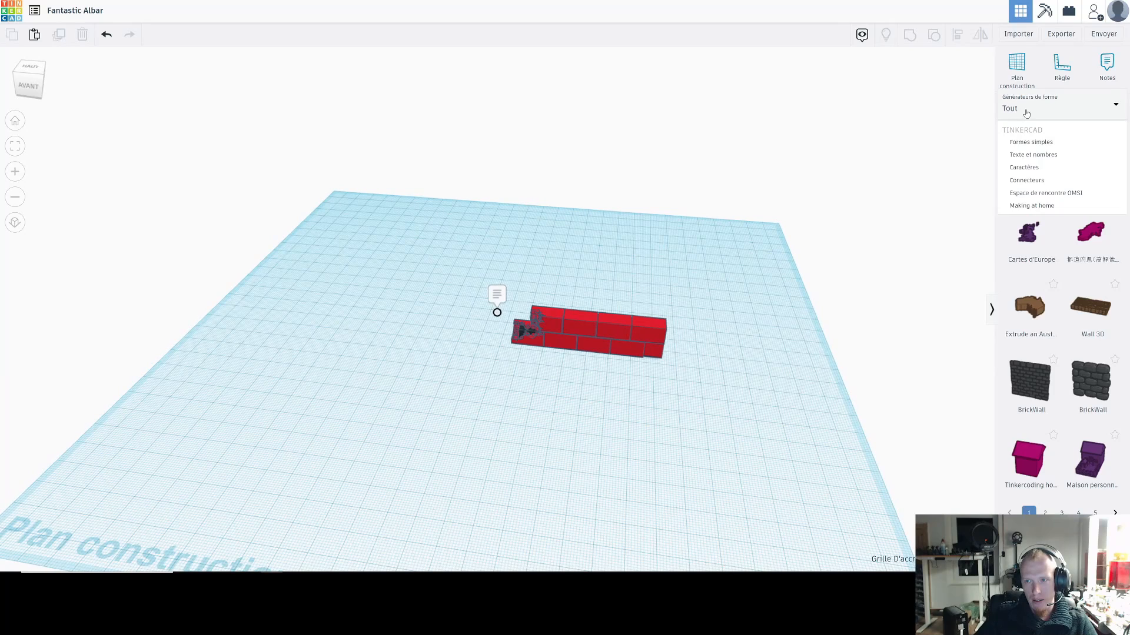
{"action": "left_click", "coordinate": [1020, 143]}
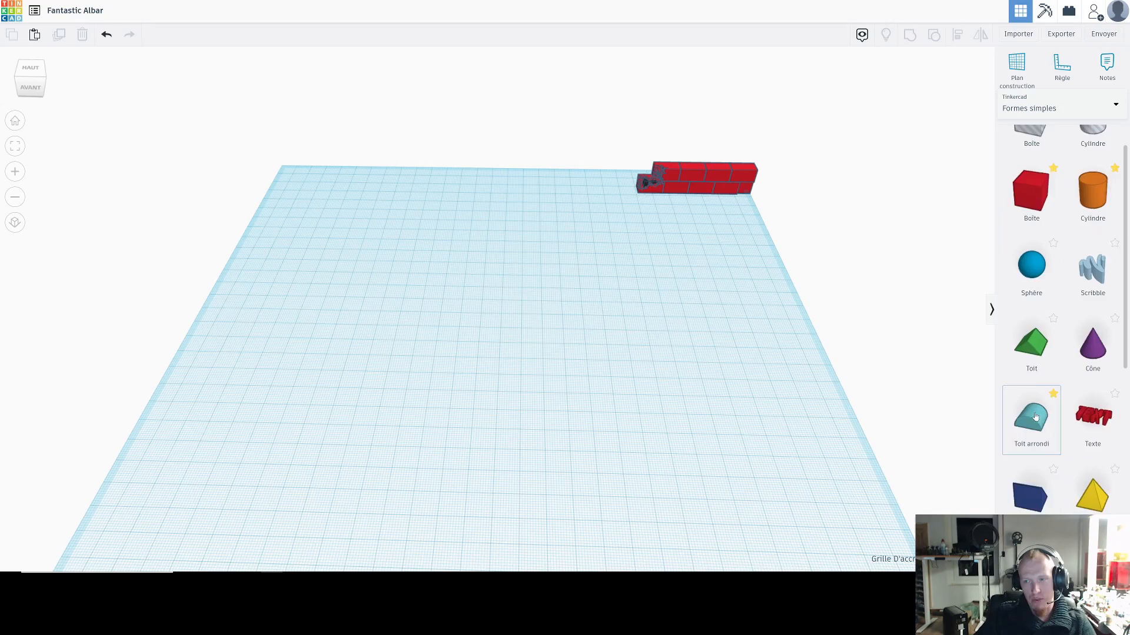
{"action": "scroll", "coordinate": [1036, 417], "scroll_direction": "up", "scroll_amount": 1}
{"action": "left_click_drag", "start_coordinate": [1031, 233], "coordinate": [447, 327]}
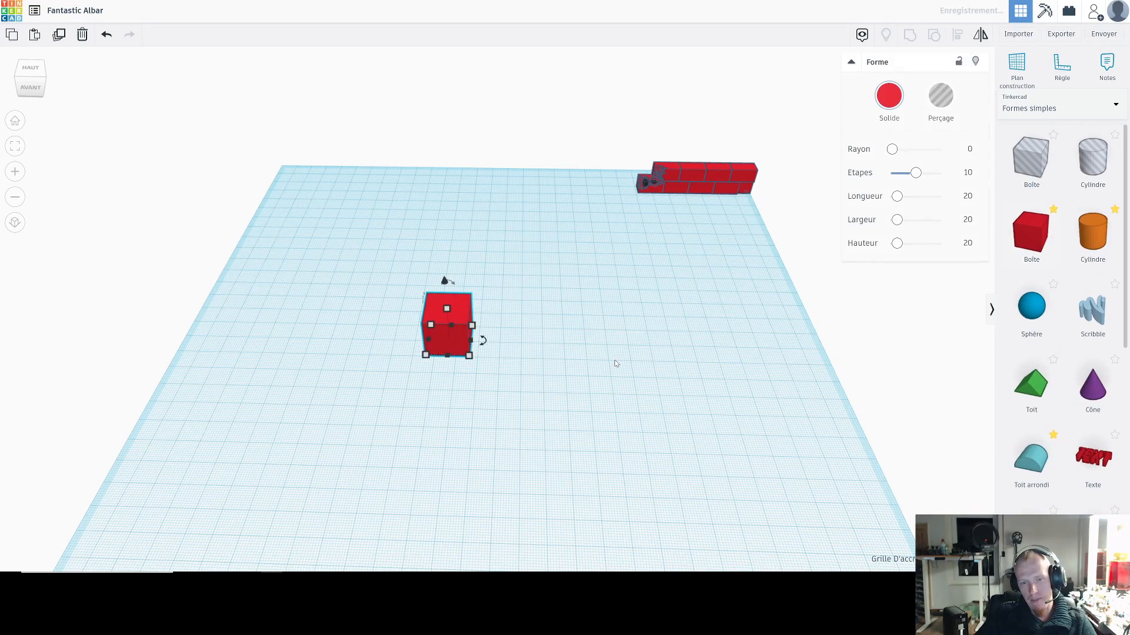
Step: Narrow the box to 11 mm and flatten it into a thin slab
{"action": "scroll", "coordinate": [565, 386], "scroll_direction": "up", "scroll_amount": 5}
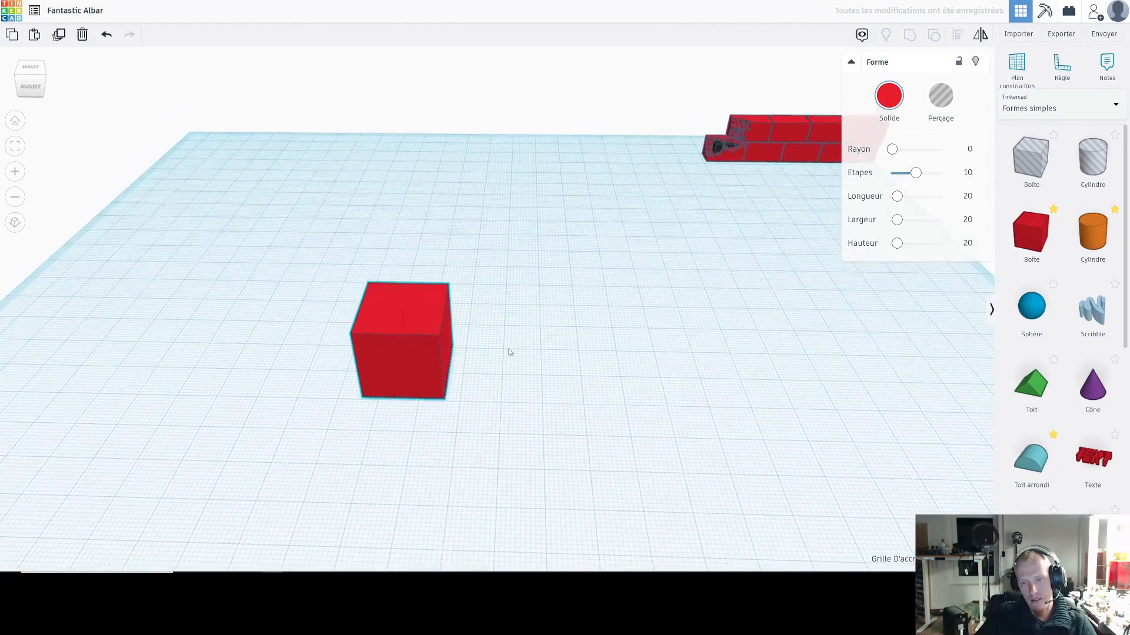
{"action": "left_click_drag", "start_coordinate": [457, 367], "coordinate": [421, 376]}
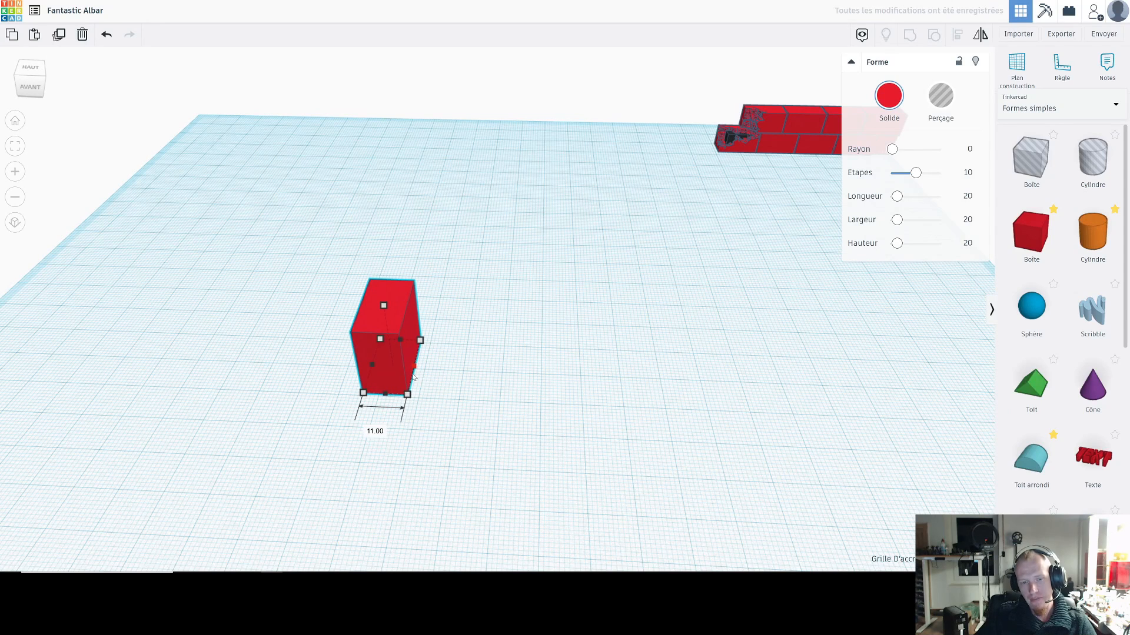
{"action": "left_click_drag", "start_coordinate": [380, 308], "coordinate": [383, 352]}
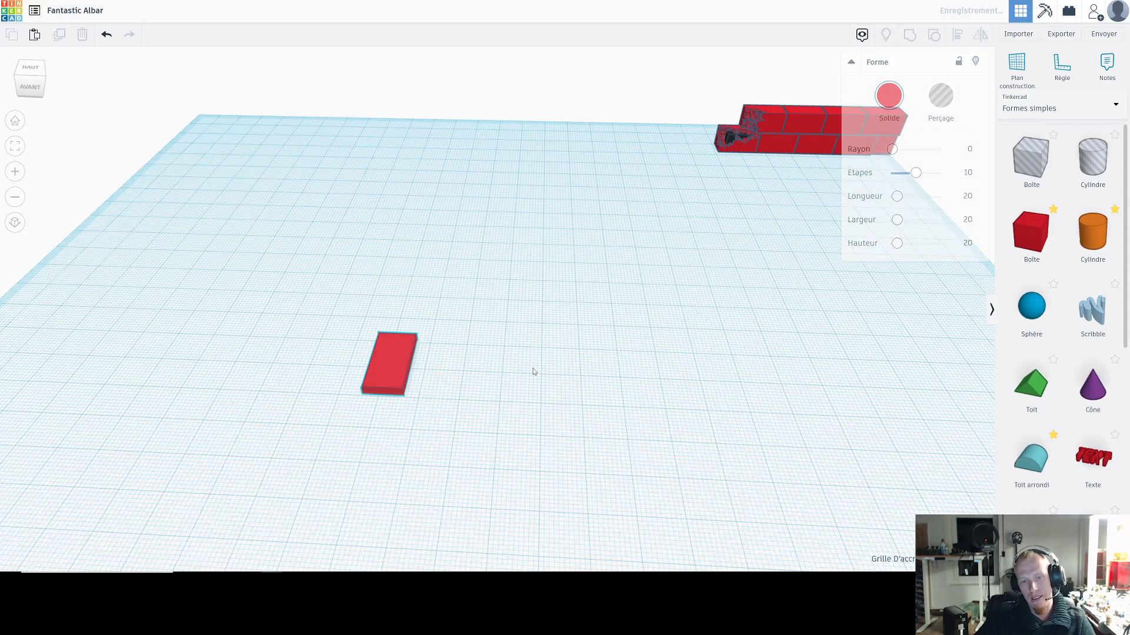
Step: Try placing a copy of the slab 16 mm to its side and undo the copy
{"action": "scroll", "coordinate": [399, 388], "scroll_direction": "up", "scroll_amount": 2}
{"action": "scroll", "coordinate": [401, 389], "scroll_direction": "up", "scroll_amount": 1}
{"action": "left_click_drag", "start_coordinate": [374, 408], "coordinate": [456, 418], "text": "alt"}
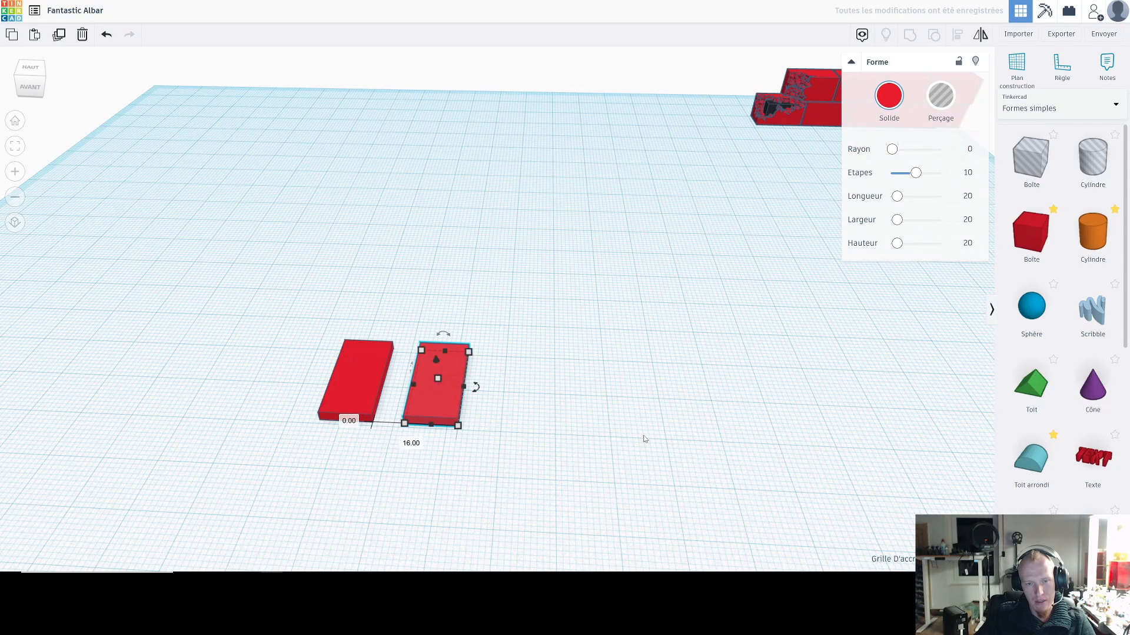
{"action": "key", "text": "ctrl+z"}
{"action": "left_click", "coordinate": [578, 421]}
{"action": "left_click", "coordinate": [354, 397]}
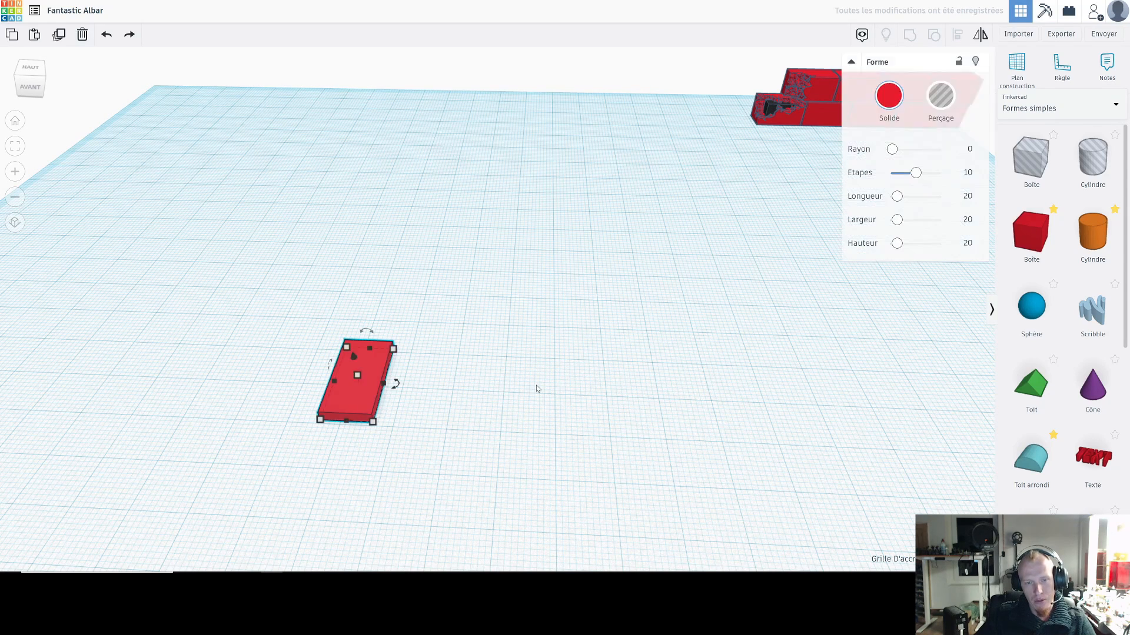
Step: Duplicate the slab, rotate the copy slightly on the workplane, and repeat the duplication into a full circular fan
{"action": "key", "text": "ctrl+d"}
{"action": "left_click_drag", "start_coordinate": [367, 402], "coordinate": [428, 383]}
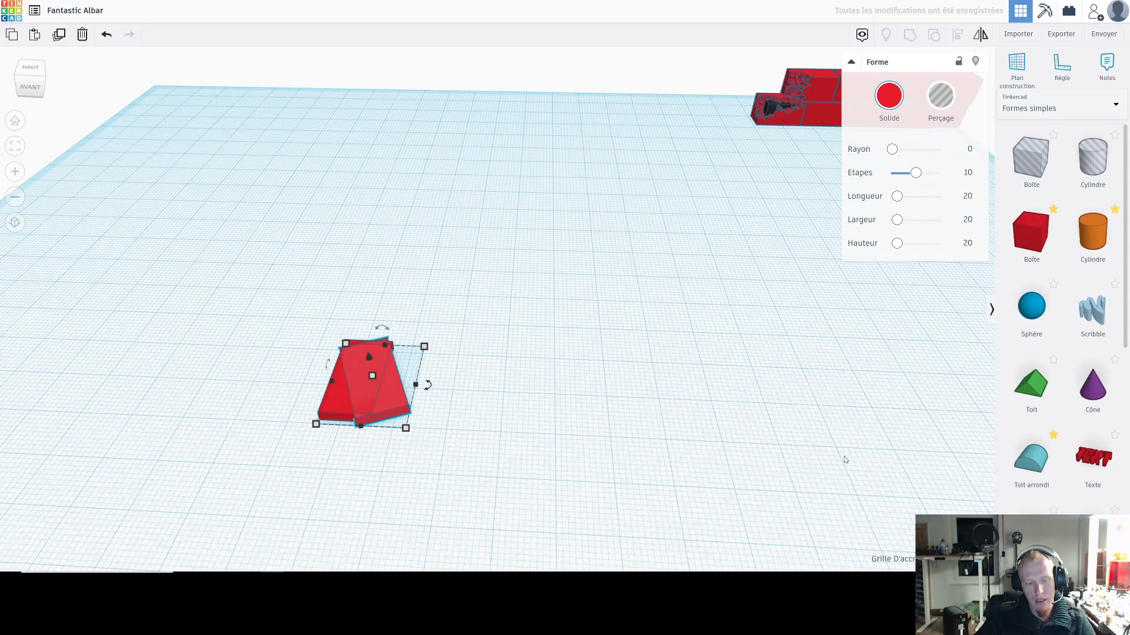
{"action": "key", "text": "ctrl+d"}
{"action": "key", "text": "ctrl+d"}
{"action": "key", "text": "ctrl+d"}
{"action": "key", "text": "ctrl+d"}
{"action": "key", "text": "ctrl+d"}
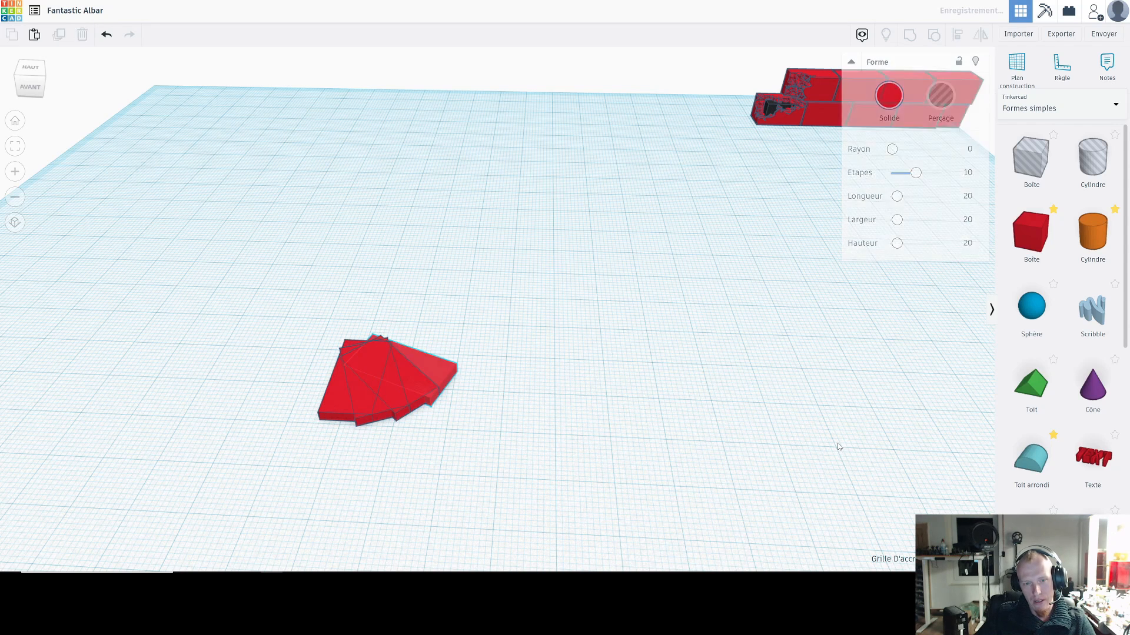
{"action": "key", "text": "ctrl+d"}
{"action": "key", "text": "ctrl+d"}
{"action": "key", "text": "ctrl+d"}
{"action": "key", "text": "ctrl+d"}
{"action": "key", "text": "ctrl+d"}
{"action": "key", "text": "ctrl+d"}
{"action": "key", "text": "ctrl+d"}
{"action": "key", "text": "ctrl+d"}
{"action": "key", "text": "ctrl+d"}
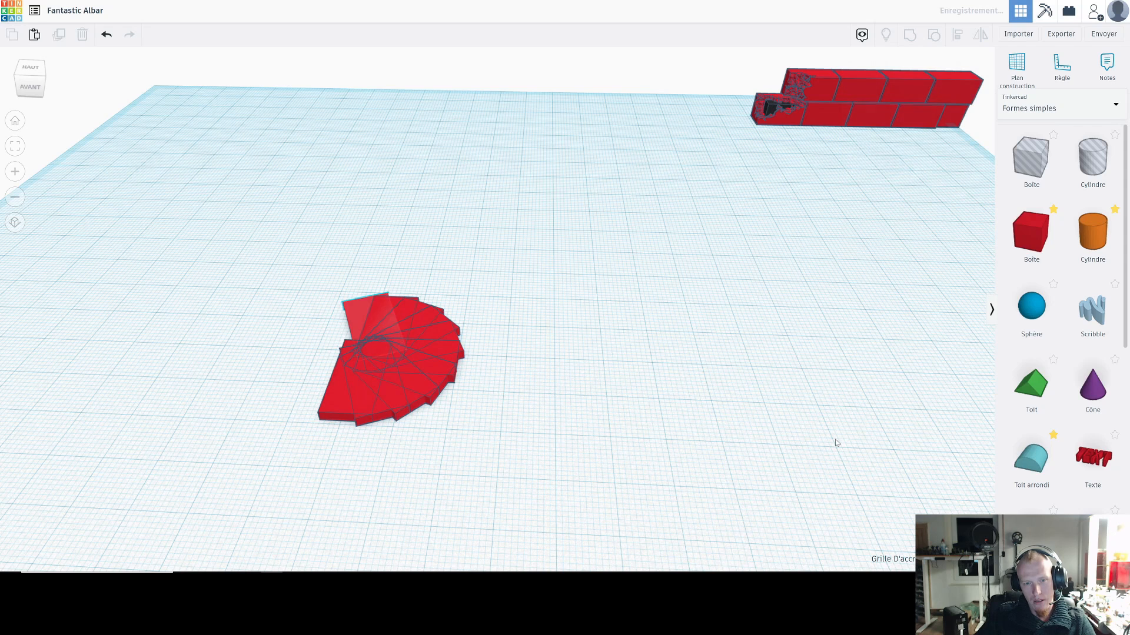
{"action": "key", "text": "ctrl+d"}
{"action": "key", "text": "ctrl+d"}
{"action": "key", "text": "ctrl+d"}
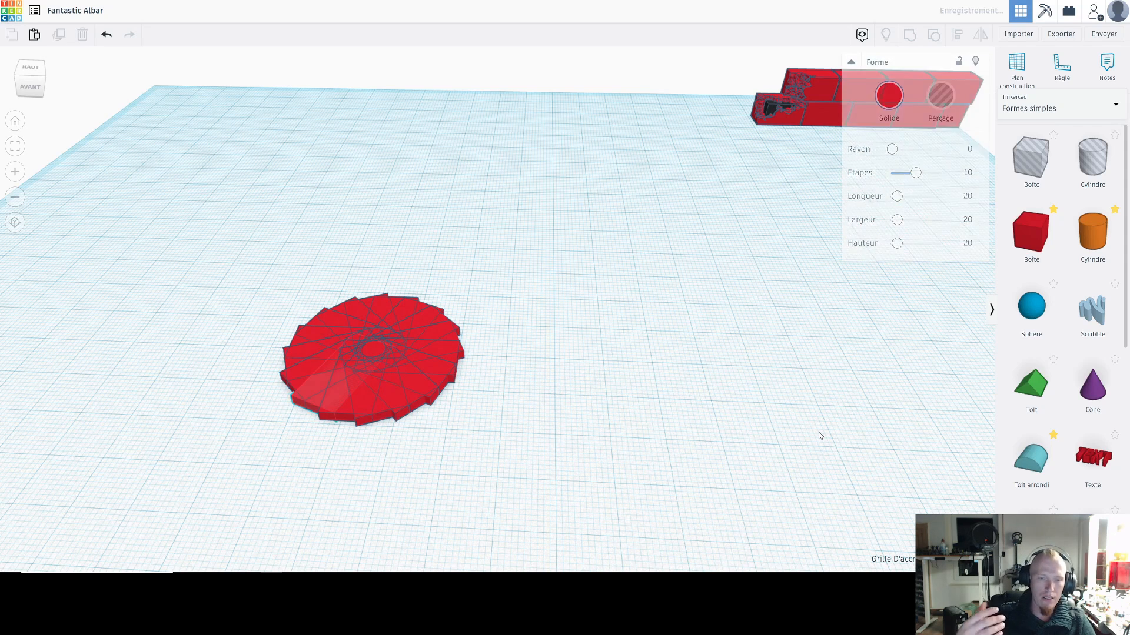
Step: Undo the rotated copies of the slab until only the original slab is left
{"action": "key", "text": "ctrl+z"}
{"action": "key", "text": "ctrl+z"}
{"action": "key", "text": "ctrl+z"}
{"action": "key", "text": "ctrl+z"}
{"action": "key", "text": "ctrl+z"}
{"action": "key", "text": "ctrl+z"}
{"action": "key", "text": "ctrl+z"}
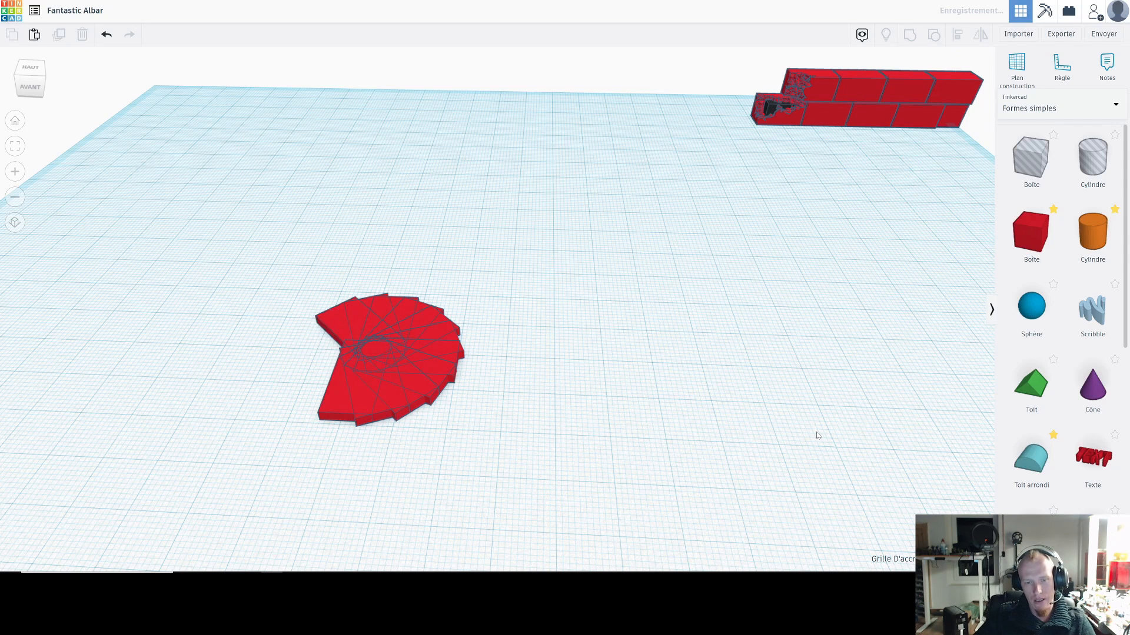
{"action": "key", "text": "ctrl+z"}
{"action": "key", "text": "ctrl+z"}
{"action": "key", "text": "ctrl+z"}
{"action": "key", "text": "ctrl+z"}
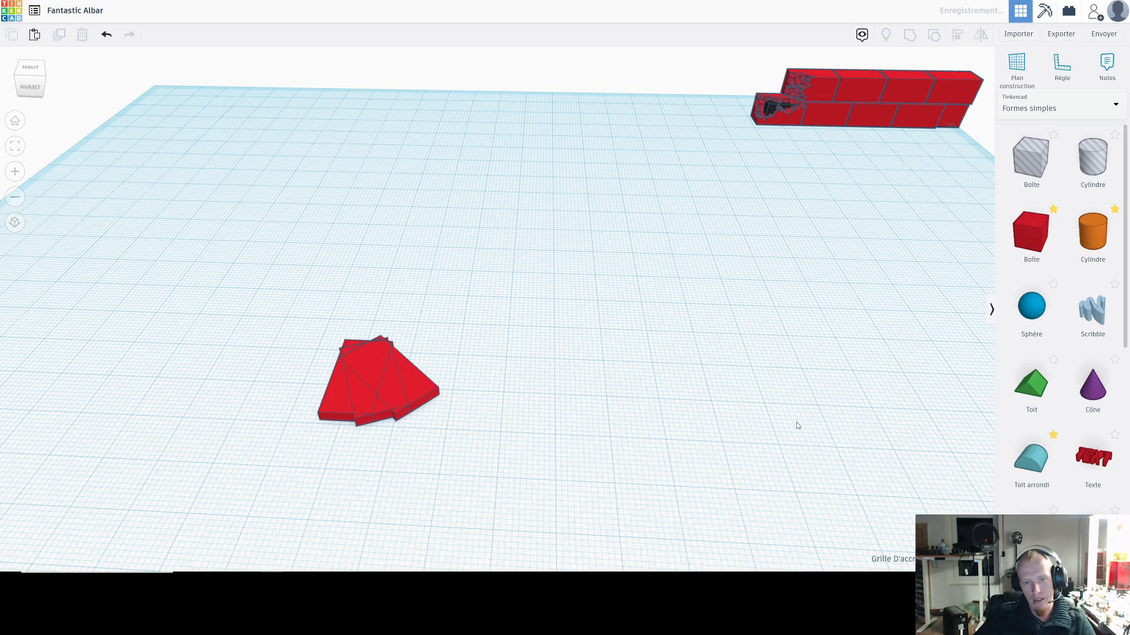
{"action": "key", "text": "ctrl+z"}
Step: Duplicate the slab as a second stair step, raising the copy, rotating it slightly and shifting it about 5.5 mm sideways
{"action": "left_click", "coordinate": [384, 383]}
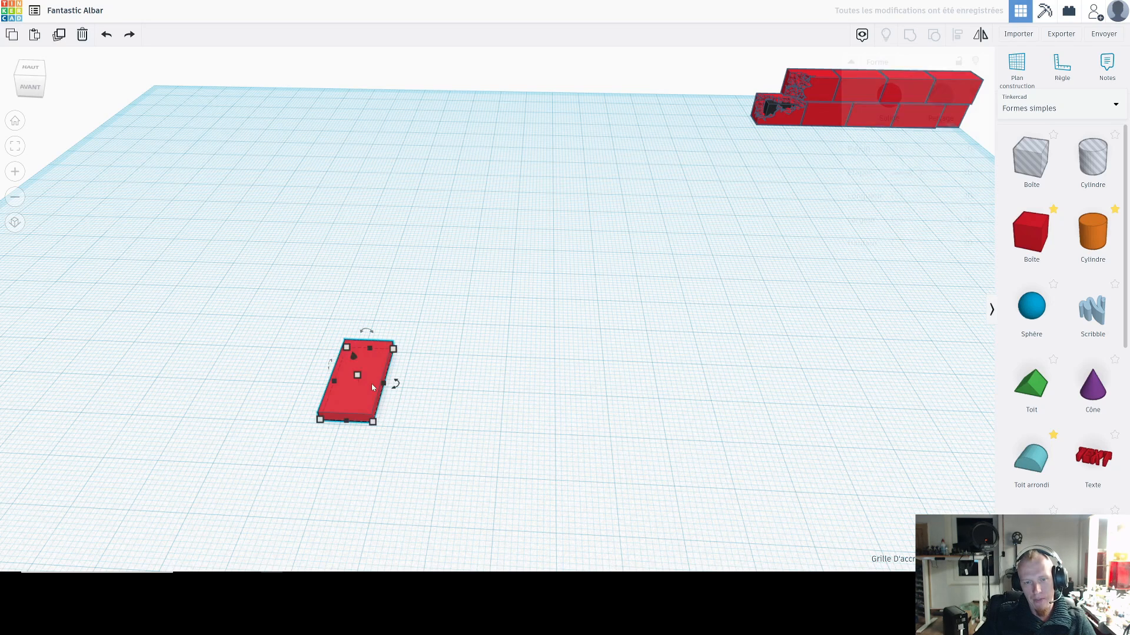
{"action": "left_click", "coordinate": [362, 377]}
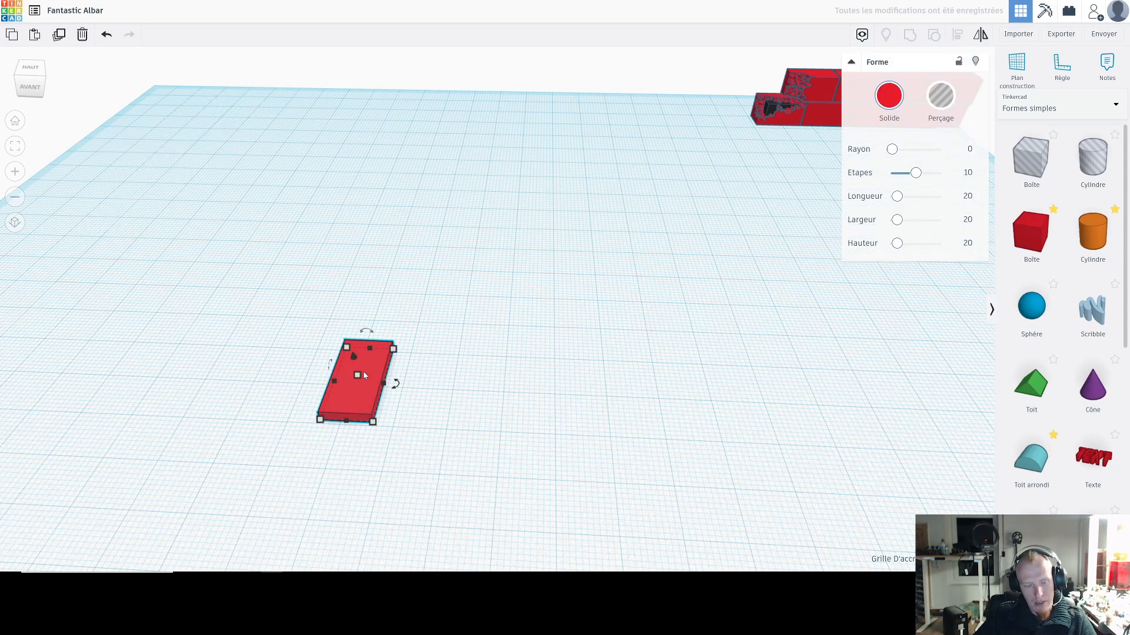
{"action": "left_click", "coordinate": [366, 369]}
{"action": "left_click_drag", "start_coordinate": [352, 353], "coordinate": [352, 346]}
{"action": "left_click_drag", "start_coordinate": [394, 377], "coordinate": [397, 389]}
{"action": "left_click", "coordinate": [366, 424]}
{"action": "type", "text": "0"}
{"action": "key", "text": "Return"}
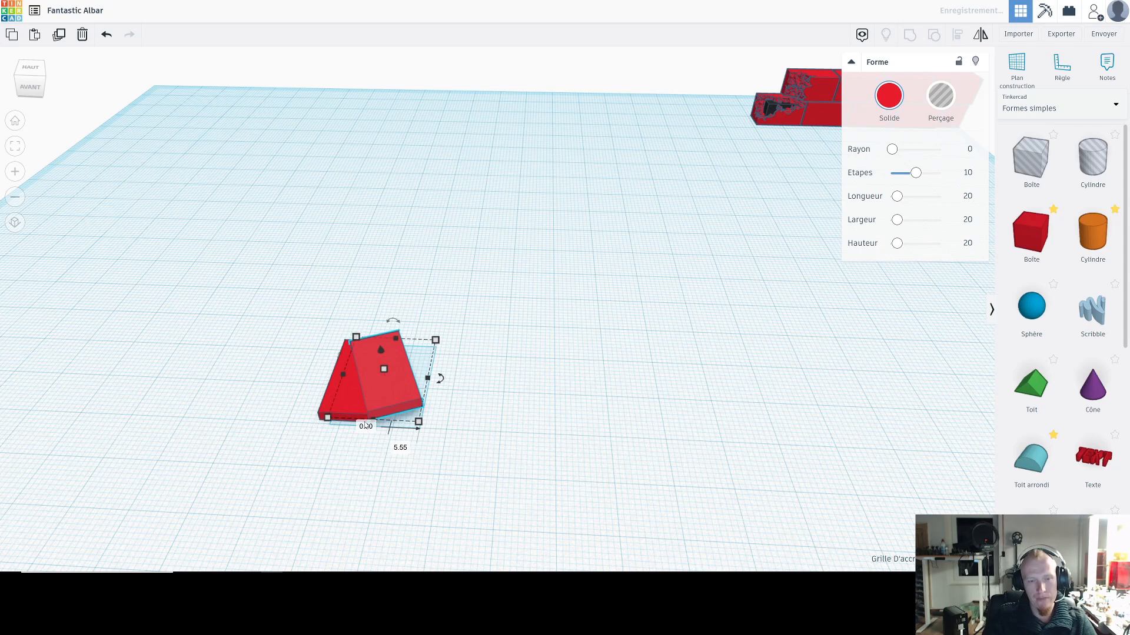
Step: Repeat the raised and rotated duplication until the steps form a spiral staircase of about two turns
{"action": "key", "text": "ctrl+d"}
{"action": "key", "text": "ctrl+d"}
{"action": "key", "text": "ctrl+d"}
{"action": "key", "text": "ctrl+d"}
{"action": "key", "text": "ctrl+d"}
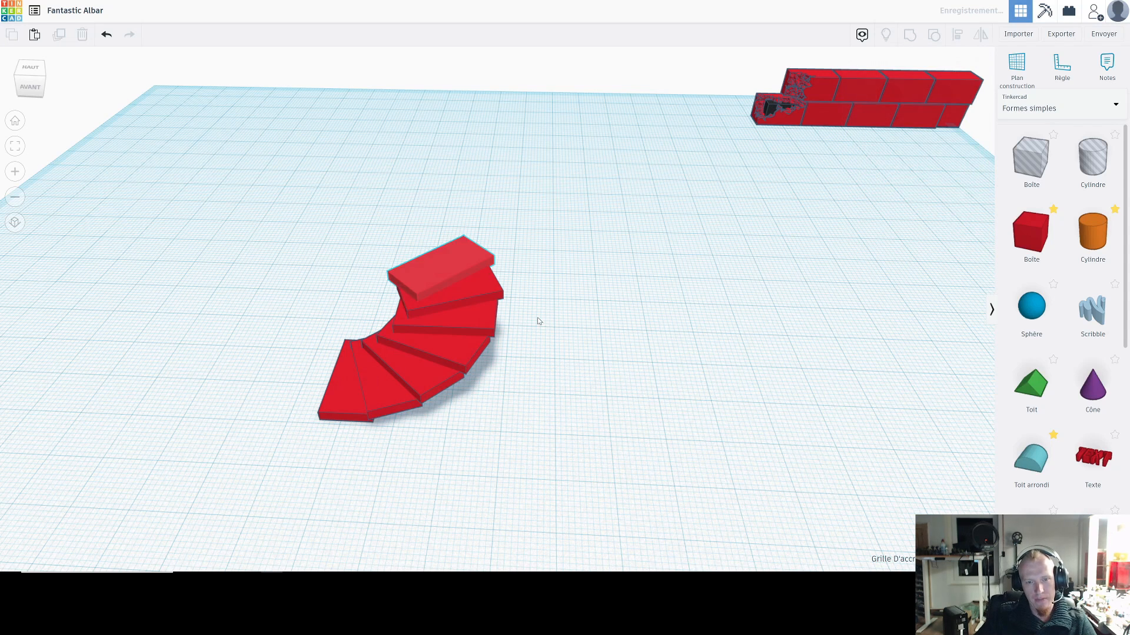
{"action": "key", "text": "ctrl+d"}
{"action": "key", "text": "ctrl+d"}
{"action": "key", "text": "ctrl+d"}
{"action": "key", "text": "ctrl+d"}
{"action": "key", "text": "ctrl+d"}
{"action": "key", "text": "ctrl+d"}
{"action": "key", "text": "ctrl+d"}
{"action": "key", "text": "ctrl+d"}
{"action": "key", "text": "ctrl+d"}
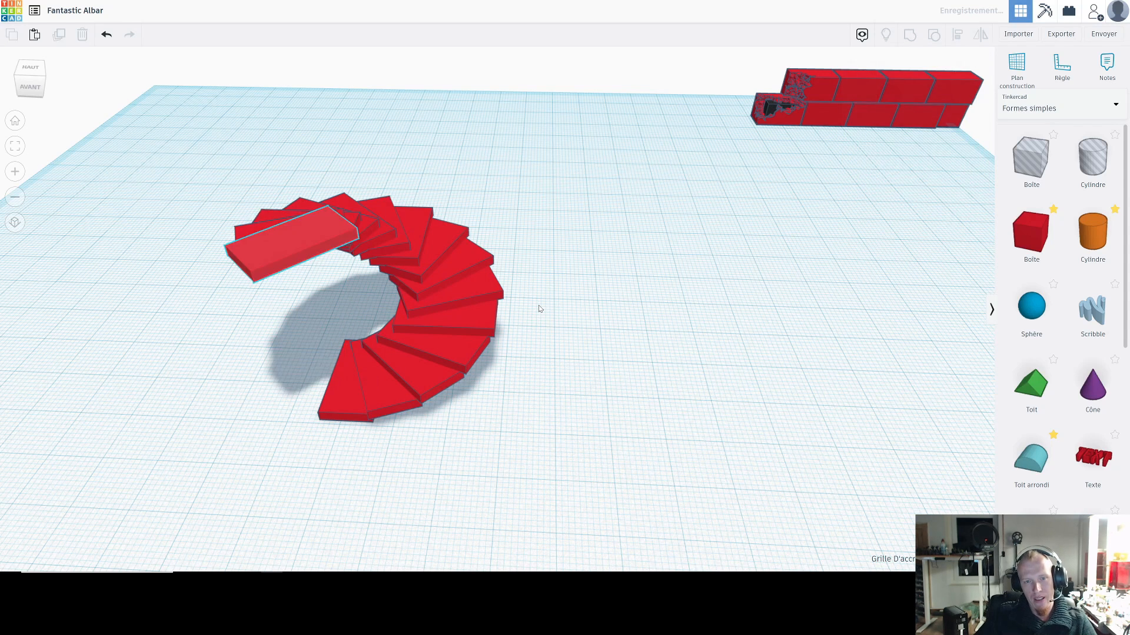
{"action": "key", "text": "ctrl+d"}
{"action": "key", "text": "ctrl+d"}
{"action": "key", "text": "ctrl+d"}
{"action": "key", "text": "ctrl+d"}
{"action": "key", "text": "ctrl+d"}
{"action": "key", "text": "ctrl+d"}
{"action": "key", "text": "ctrl+d"}
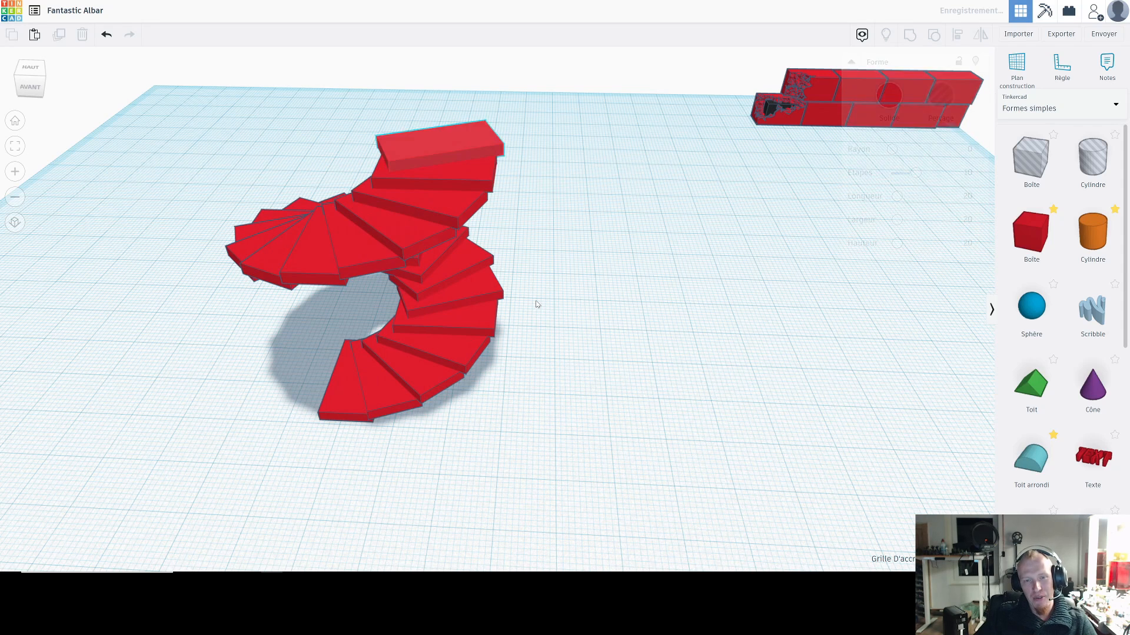
{"action": "key", "text": "ctrl+d"}
{"action": "key", "text": "ctrl+d"}
{"action": "key", "text": "ctrl+d"}
{"action": "key", "text": "ctrl+d"}
{"action": "key", "text": "ctrl+d"}
{"action": "key", "text": "ctrl+d"}
{"action": "key", "text": "ctrl+d"}
{"action": "key", "text": "ctrl+d"}
{"action": "key", "text": "ctrl+d"}
{"action": "key", "text": "ctrl+d"}
{"action": "key", "text": "ctrl+d"}
{"action": "key", "text": "ctrl+d"}
{"action": "scroll", "coordinate": [536, 288], "scroll_direction": "down", "scroll_amount": 1}
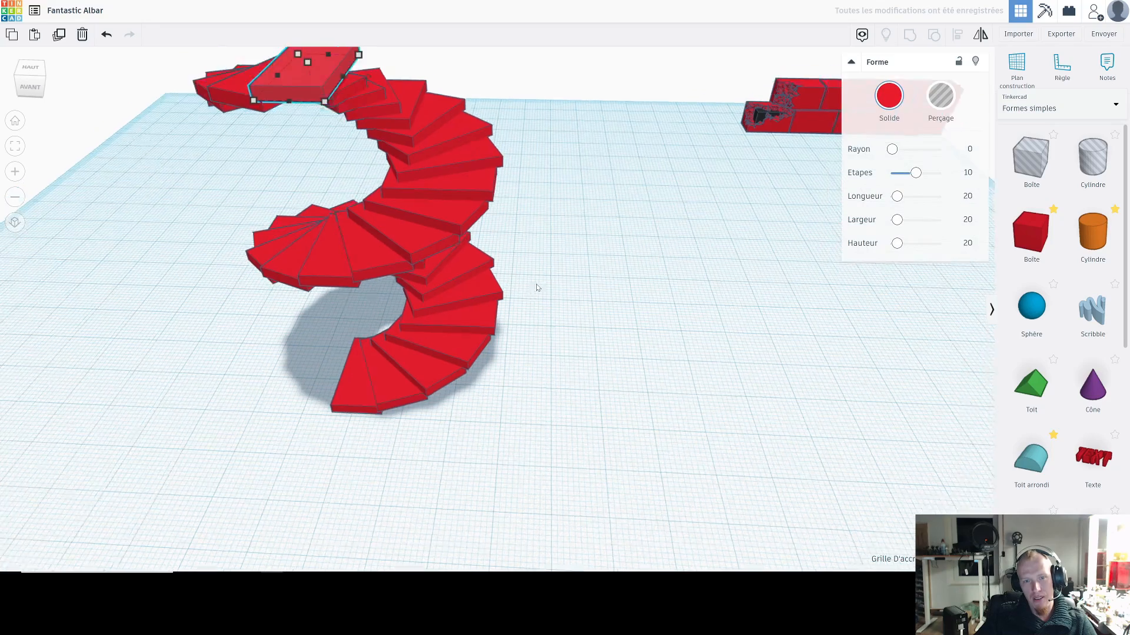
{"action": "scroll", "coordinate": [536, 288], "scroll_direction": "down", "scroll_amount": 3}
Step: Move the lowest step of the spiral staircase out onto the empty workplane in front of it
{"action": "left_click", "coordinate": [420, 375]}
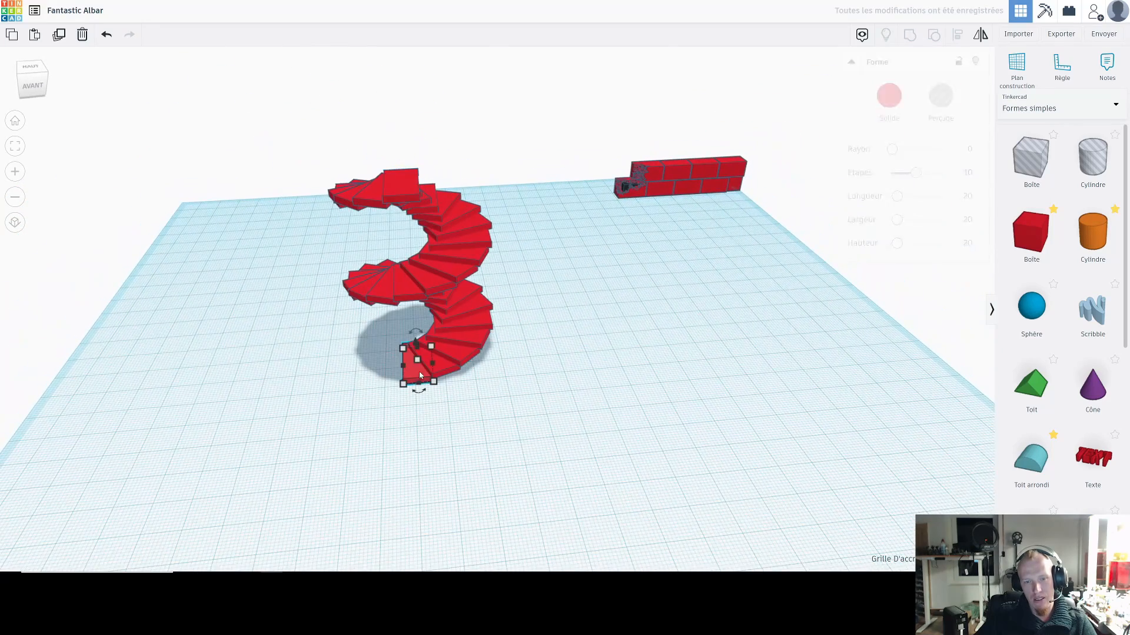
{"action": "left_click_drag", "start_coordinate": [420, 375], "coordinate": [591, 436]}
{"action": "right_click_drag", "start_coordinate": [590, 437], "coordinate": [644, 396]}
Step: Duplicate the separated slab, scale down and shift the copy sideways, and repeat the duplication into a row tapering to a point
{"action": "scroll", "coordinate": [608, 345], "scroll_direction": "up", "scroll_amount": 5}
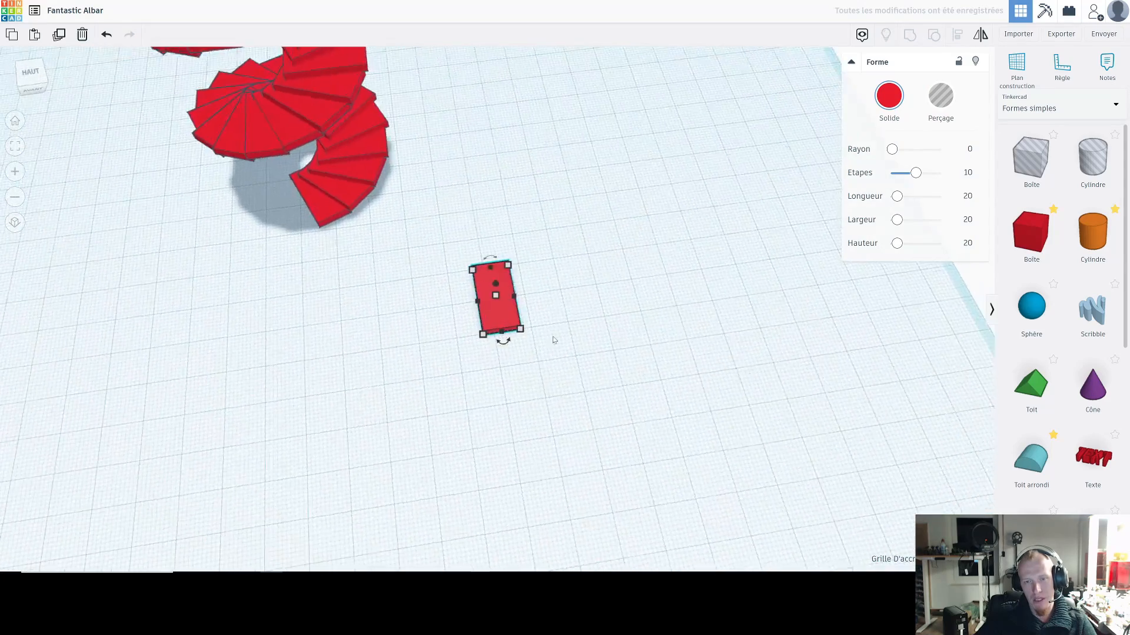
{"action": "scroll", "coordinate": [565, 343], "scroll_direction": "up", "scroll_amount": 2}
{"action": "right_click_drag", "start_coordinate": [582, 345], "coordinate": [560, 330]}
{"action": "scroll", "coordinate": [568, 310], "scroll_direction": "up", "scroll_amount": 3}
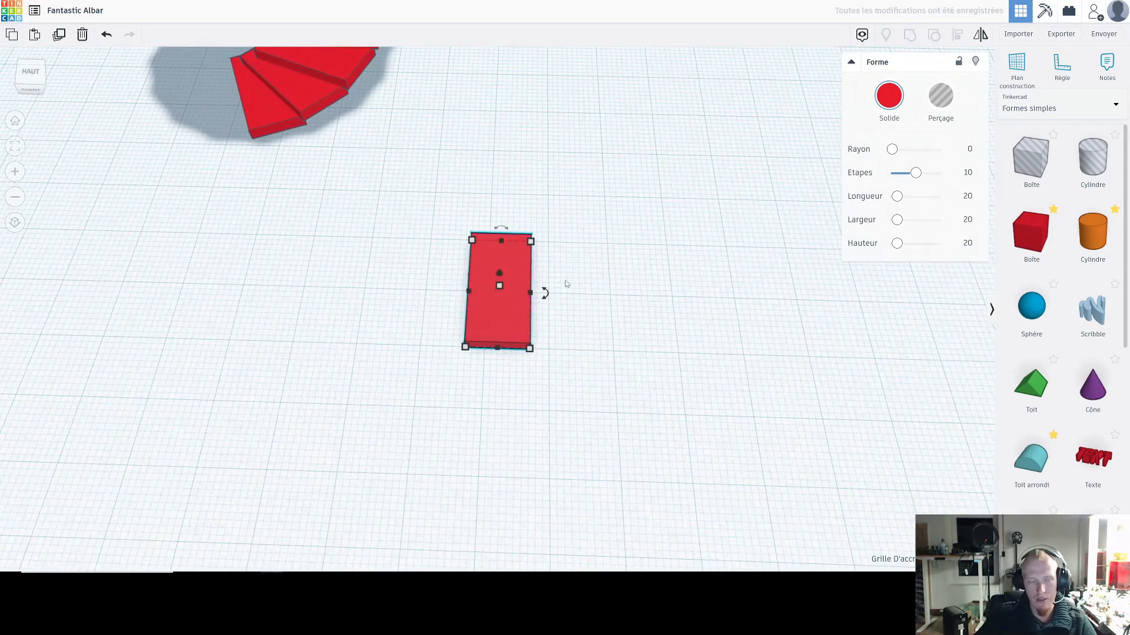
{"action": "right_click_drag", "start_coordinate": [606, 294], "coordinate": [515, 315]}
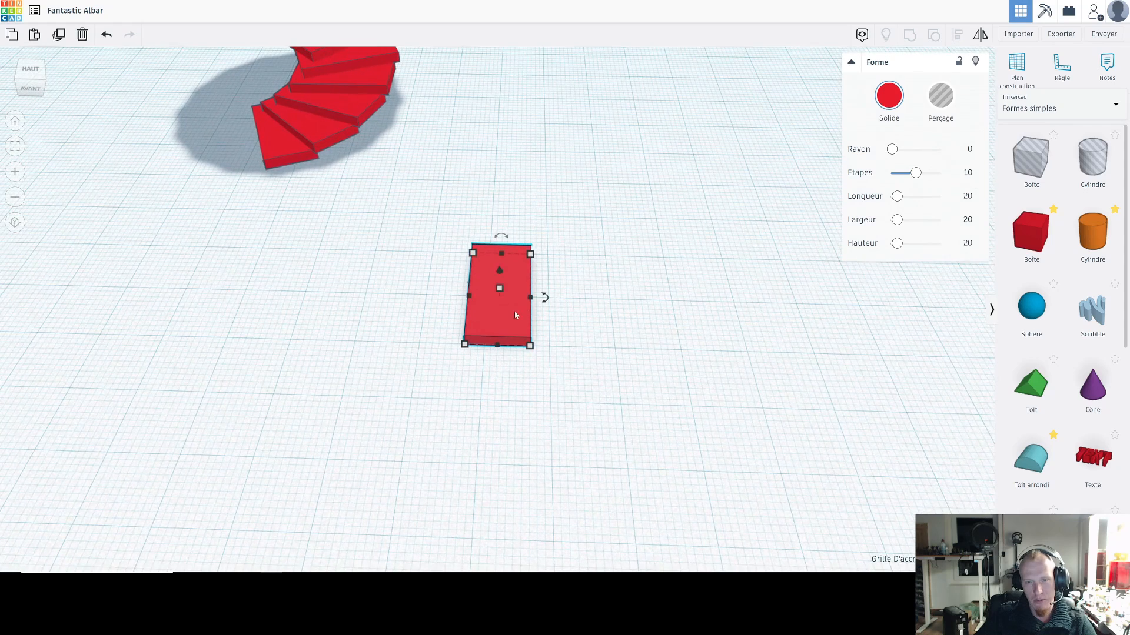
{"action": "key", "text": "ctrl+d"}
{"action": "left_click_drag", "start_coordinate": [514, 316], "coordinate": [553, 301]}
{"action": "key", "text": "ctrl+d"}
{"action": "key", "text": "ctrl+d"}
{"action": "key", "text": "ctrl+d"}
{"action": "key", "text": "ctrl+d"}
{"action": "key", "text": "ctrl+d"}
{"action": "key", "text": "ctrl+d"}
{"action": "key", "text": "ctrl+d"}
{"action": "key", "text": "ctrl+d"}
{"action": "key", "text": "ctrl+d"}
{"action": "key", "text": "ctrl+d"}
{"action": "key", "text": "ctrl+d"}
{"action": "key", "text": "ctrl+d"}
{"action": "key", "text": "ctrl+d"}
{"action": "key", "text": "ctrl+d"}
{"action": "key", "text": "ctrl+d"}
{"action": "key", "text": "ctrl+d"}
{"action": "left_click", "coordinate": [713, 366]}
Step: Delete the spiral staircase and the tapering row of slabs, keeping only the brick wall
{"action": "right_click_drag", "start_coordinate": [713, 367], "coordinate": [646, 316]}
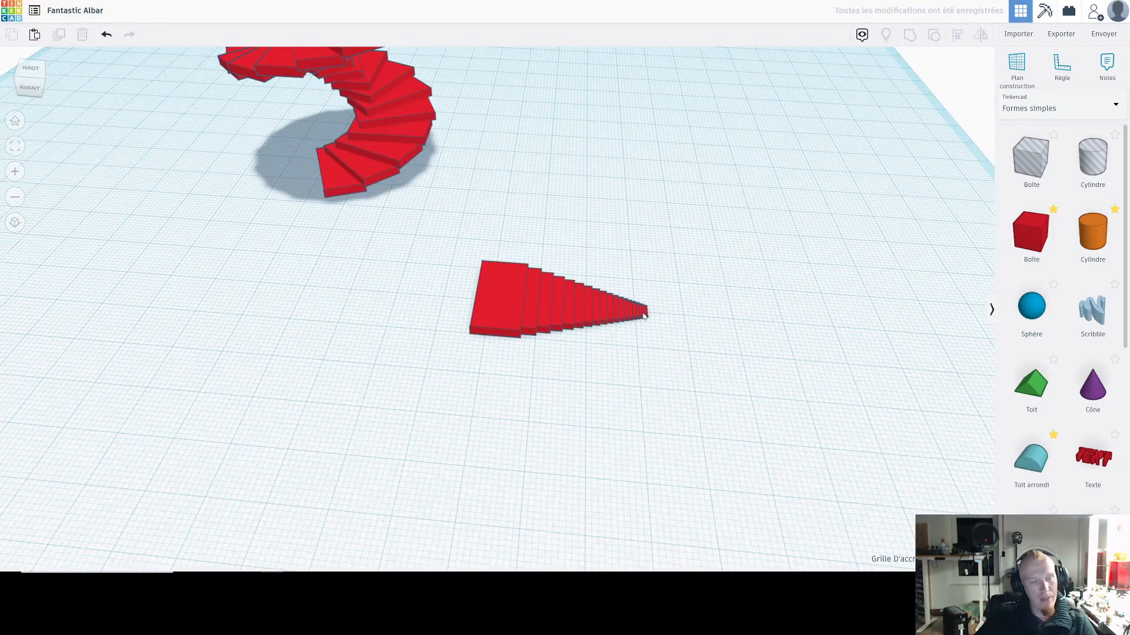
{"action": "right_click_drag", "start_coordinate": [712, 370], "coordinate": [583, 250]}
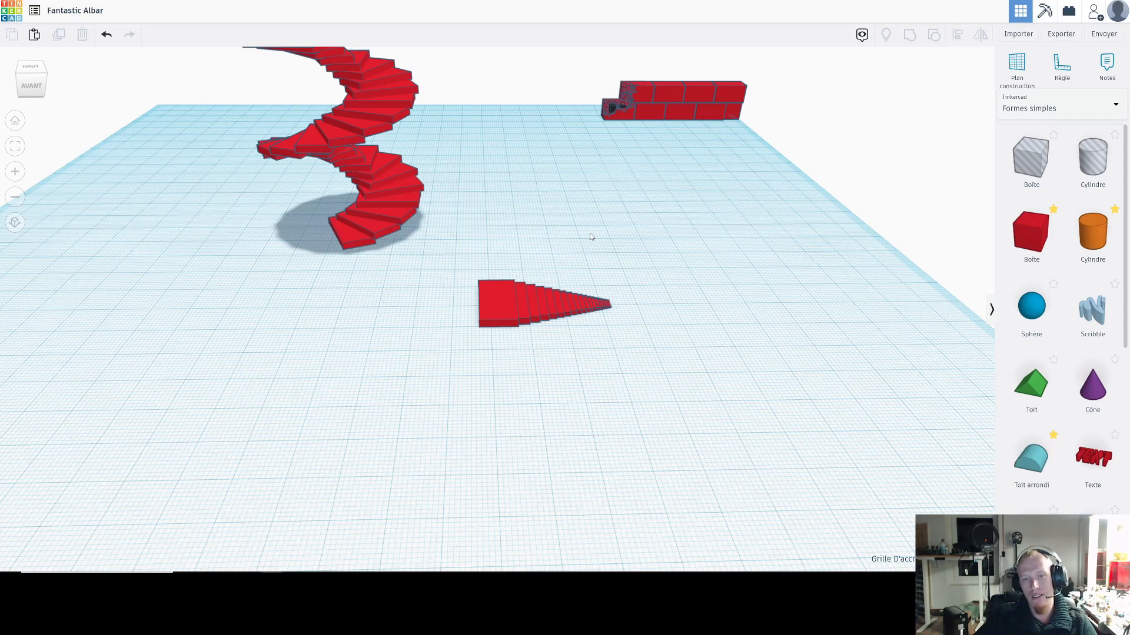
{"action": "scroll", "coordinate": [565, 232], "scroll_direction": "down", "scroll_amount": 3}
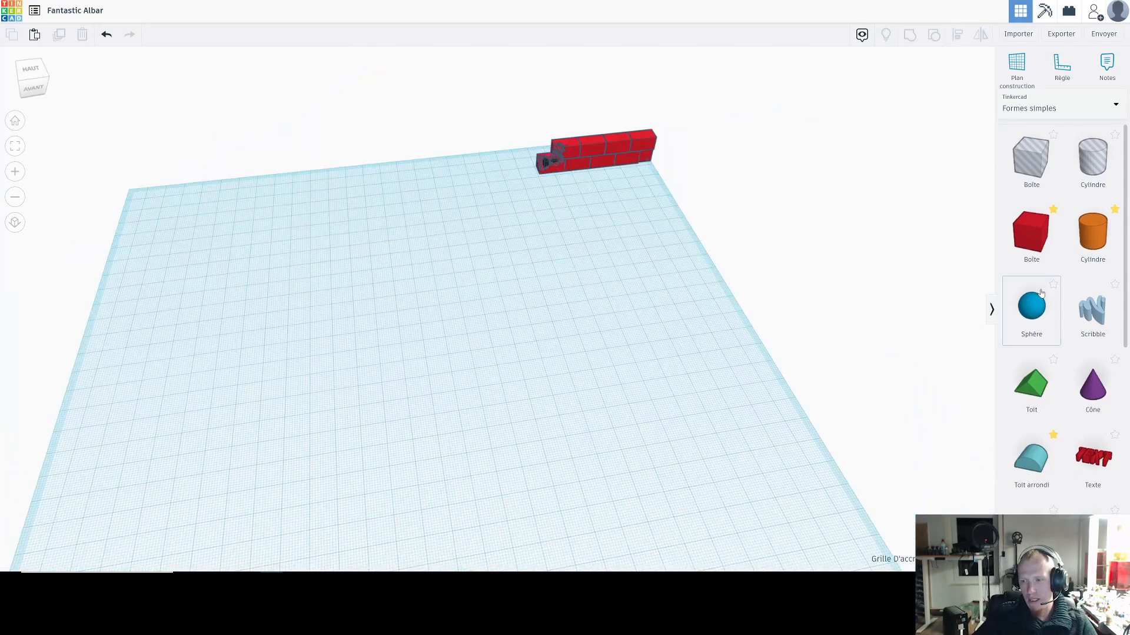
{"action": "left_click", "coordinate": [1049, 103]}
{"action": "left_click", "coordinate": [1050, 103]}
{"action": "right_click_drag", "start_coordinate": [655, 268], "coordinate": [612, 243]}
{"action": "scroll", "coordinate": [604, 250], "scroll_direction": "down", "scroll_amount": 2}
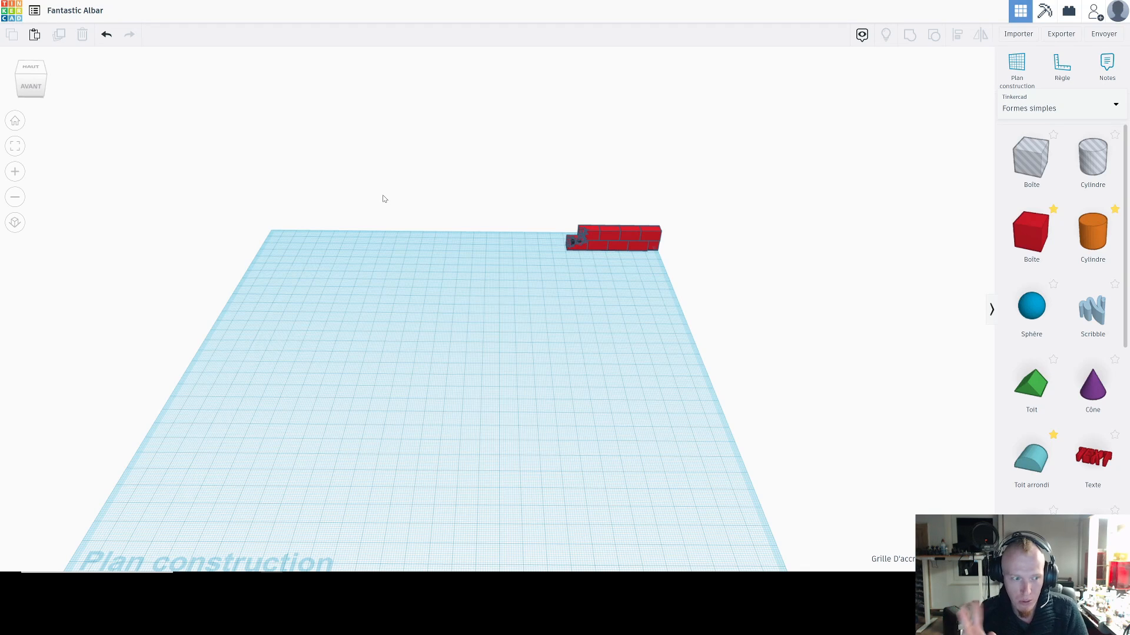
Step: Open the shape import dialog and close it without importing a file
{"action": "left_click", "coordinate": [1017, 35]}
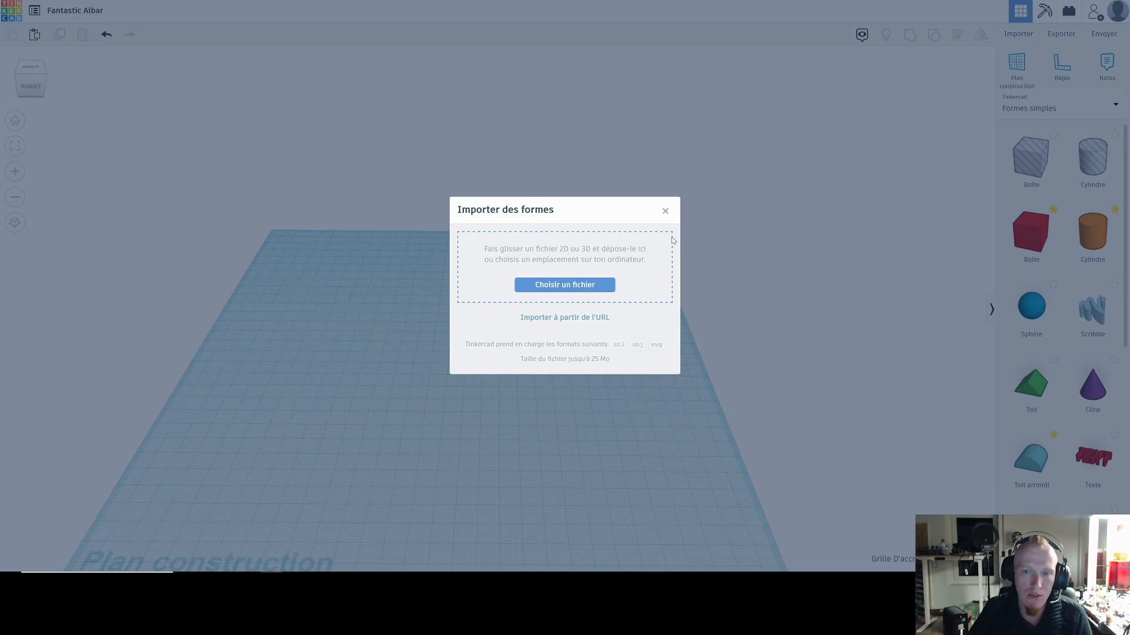
{"action": "left_click", "coordinate": [667, 209]}
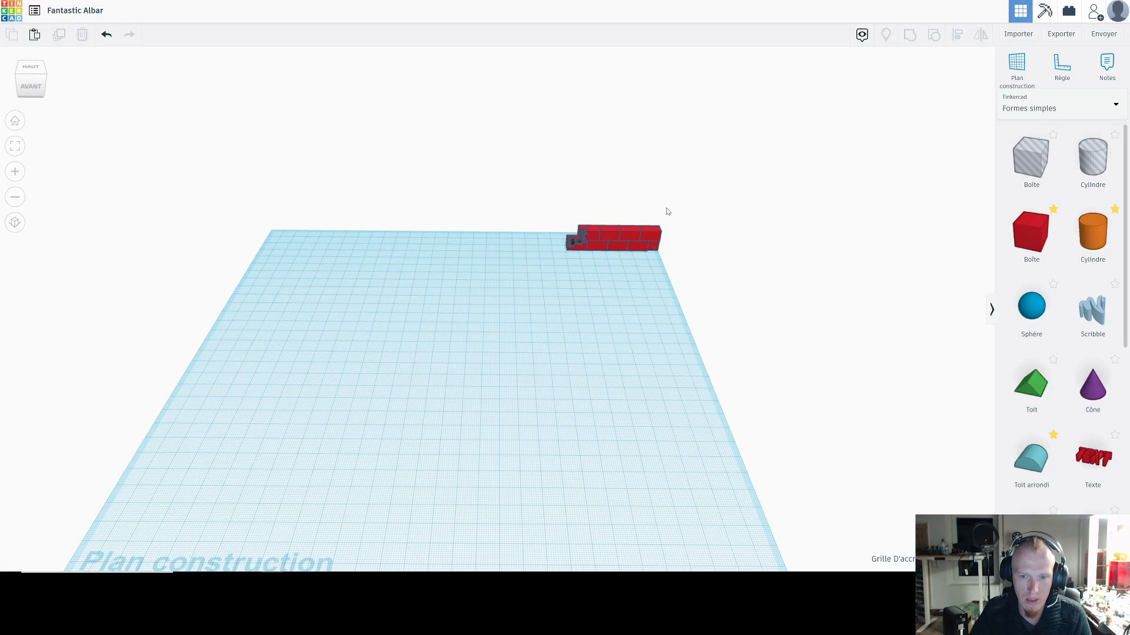
{"action": "right_click_drag", "start_coordinate": [568, 342], "coordinate": [584, 409]}
{"action": "right_click_drag", "start_coordinate": [534, 312], "coordinate": [531, 325]}
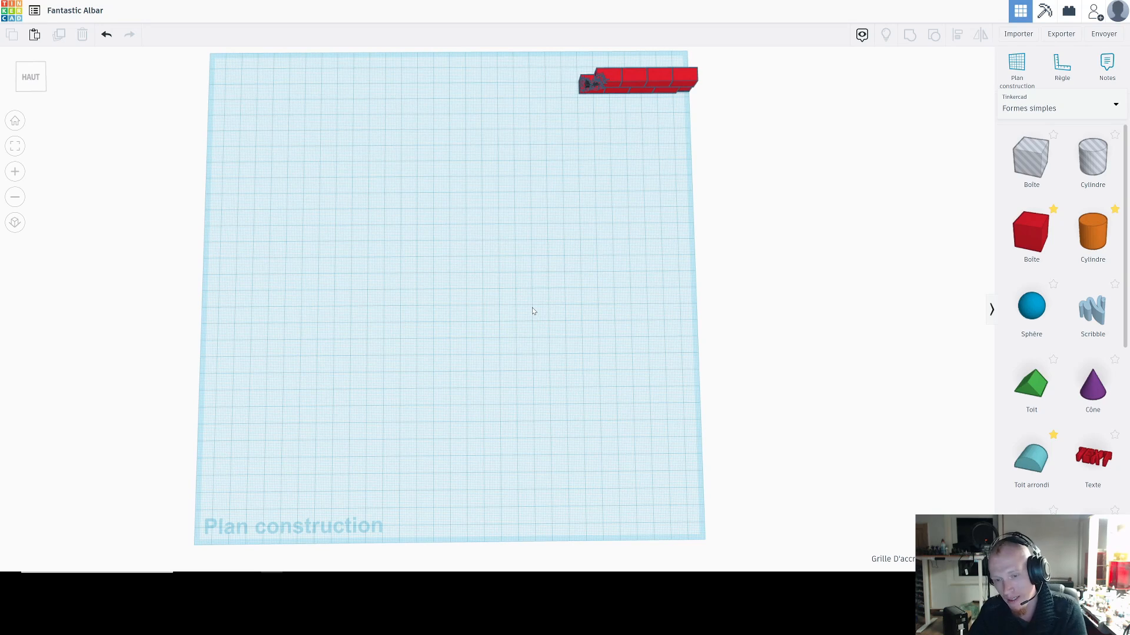
{"action": "scroll", "coordinate": [535, 307], "scroll_direction": "down", "scroll_amount": 5}
{"action": "scroll", "coordinate": [529, 285], "scroll_direction": "up", "scroll_amount": 4}
{"action": "scroll", "coordinate": [513, 295], "scroll_direction": "up", "scroll_amount": 3}
{"action": "right_click_drag", "start_coordinate": [513, 297], "coordinate": [513, 273]}
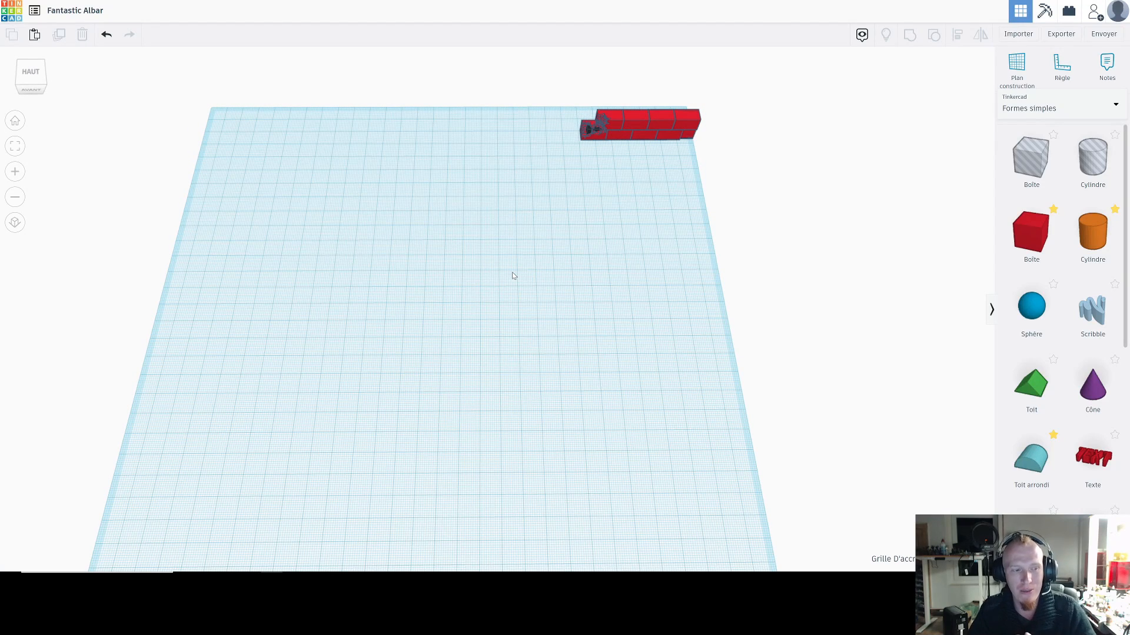
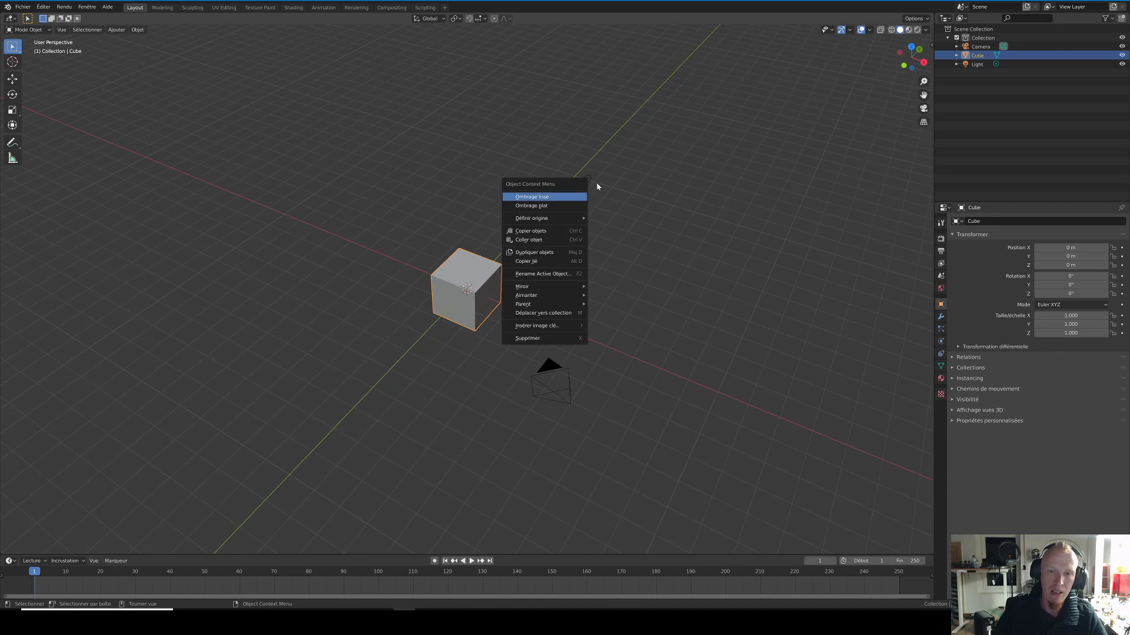
Step: Inspect the default cube scene in Blender from several angles and scrub the animation timeline forward and back to frame 0
{"action": "scroll", "coordinate": [589, 159], "scroll_direction": "down", "scroll_amount": 2}
{"action": "middle_click_drag", "start_coordinate": [525, 172], "coordinate": [491, 184]}
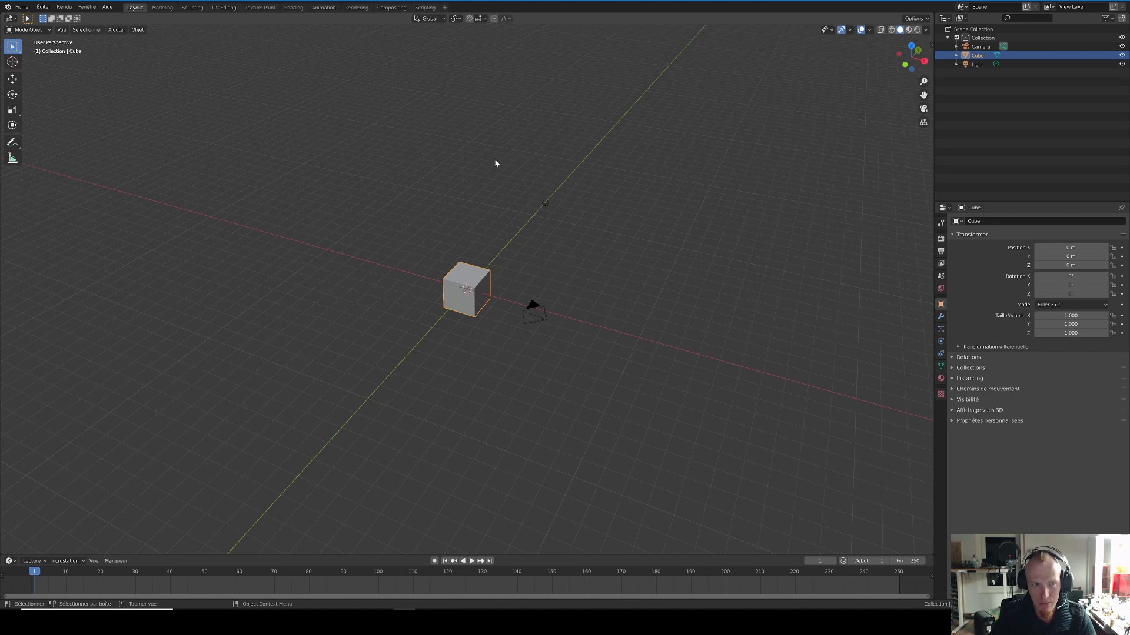
{"action": "middle_click_drag", "start_coordinate": [456, 271], "coordinate": [419, 250]}
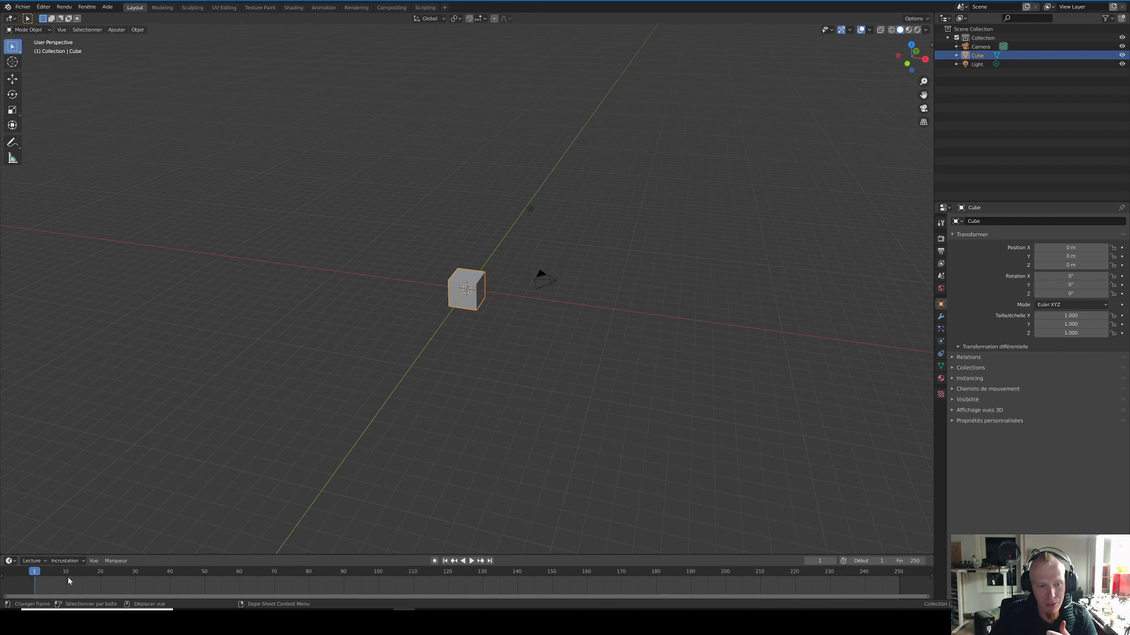
{"action": "left_click_drag", "start_coordinate": [36, 573], "coordinate": [466, 581]}
{"action": "left_click_drag", "start_coordinate": [581, 580], "coordinate": [23, 578]}
{"action": "scroll", "coordinate": [430, 357], "scroll_direction": "up", "scroll_amount": 3}
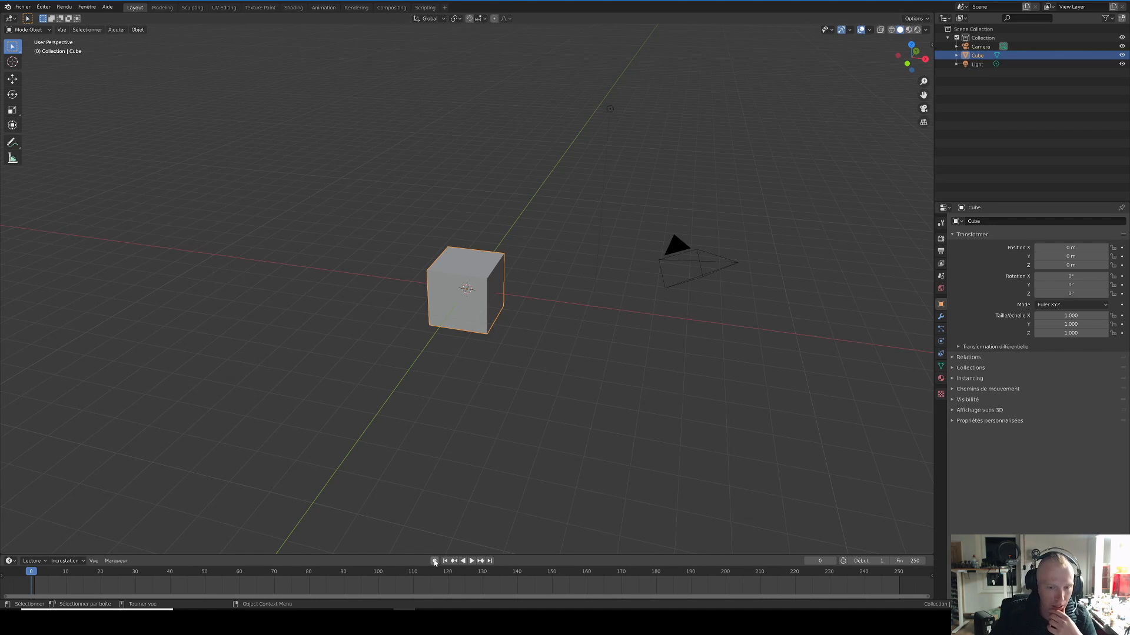
{"action": "middle_click_drag", "start_coordinate": [535, 386], "coordinate": [719, 324]}
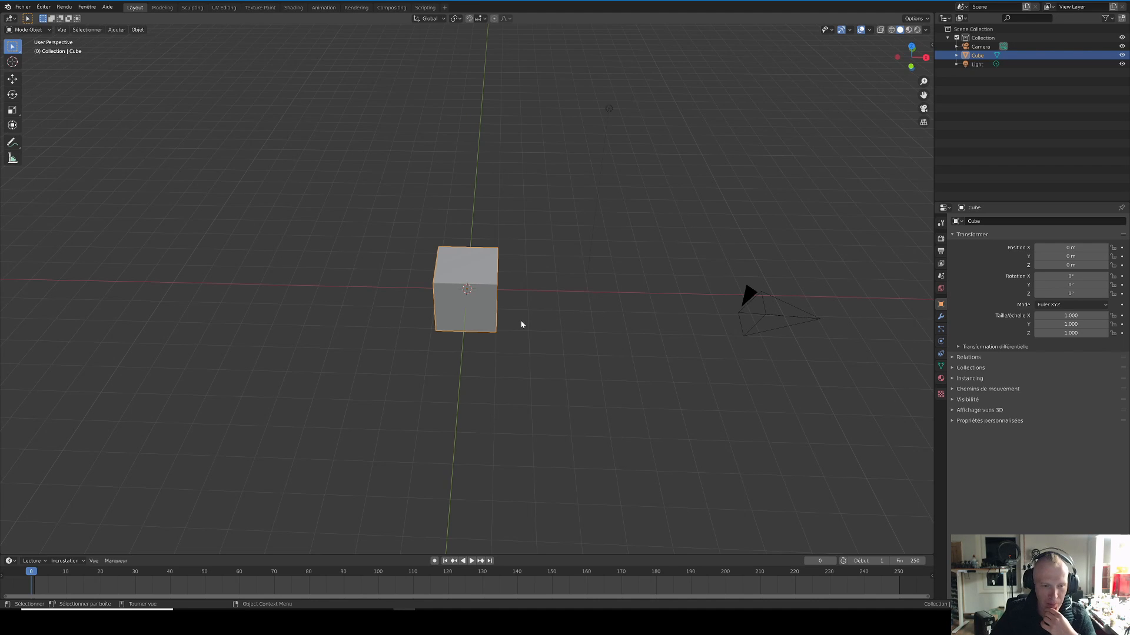
{"action": "scroll", "coordinate": [521, 324], "scroll_direction": "down", "scroll_amount": 2}
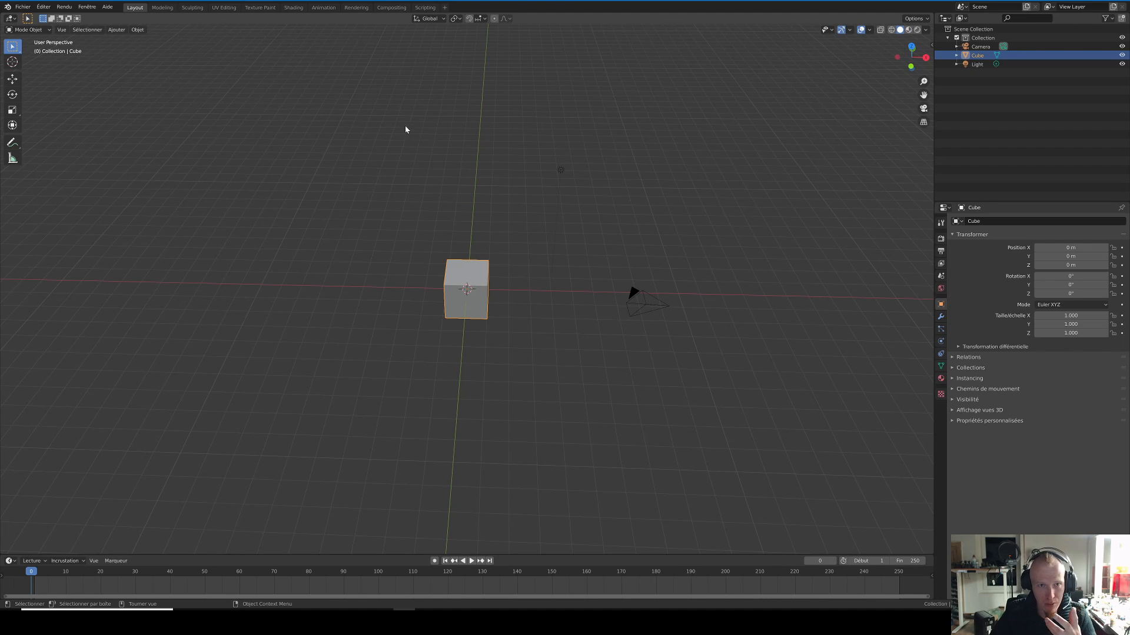
Step: Visit the Animation and Sculpting workspaces and settle on the Modeling workspace
{"action": "left_click", "coordinate": [324, 7]}
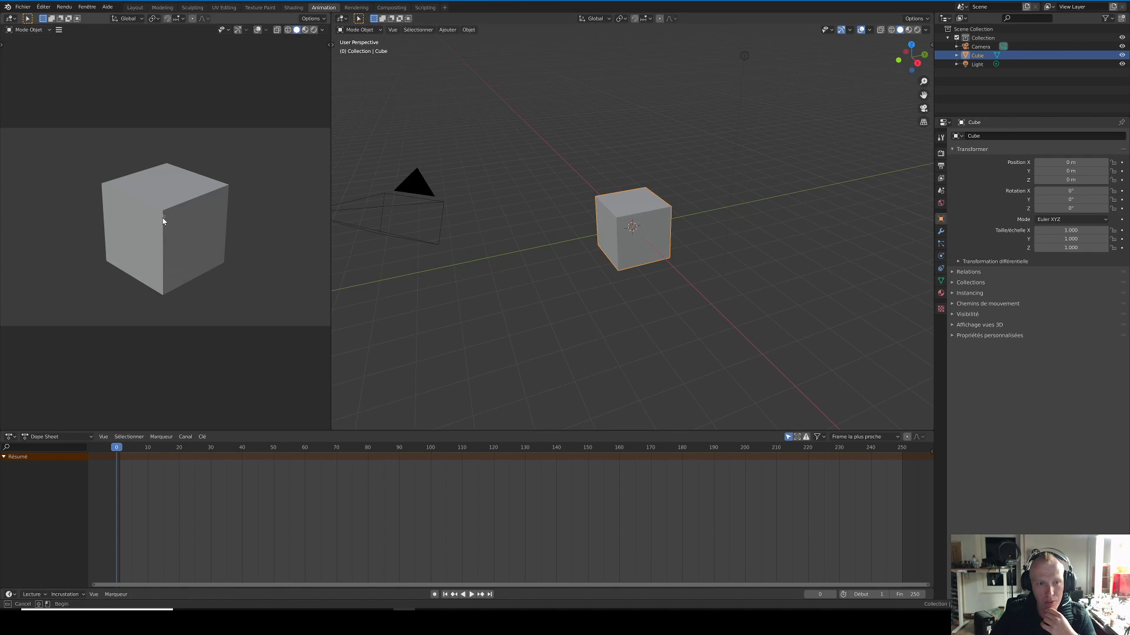
{"action": "left_click", "coordinate": [383, 213]}
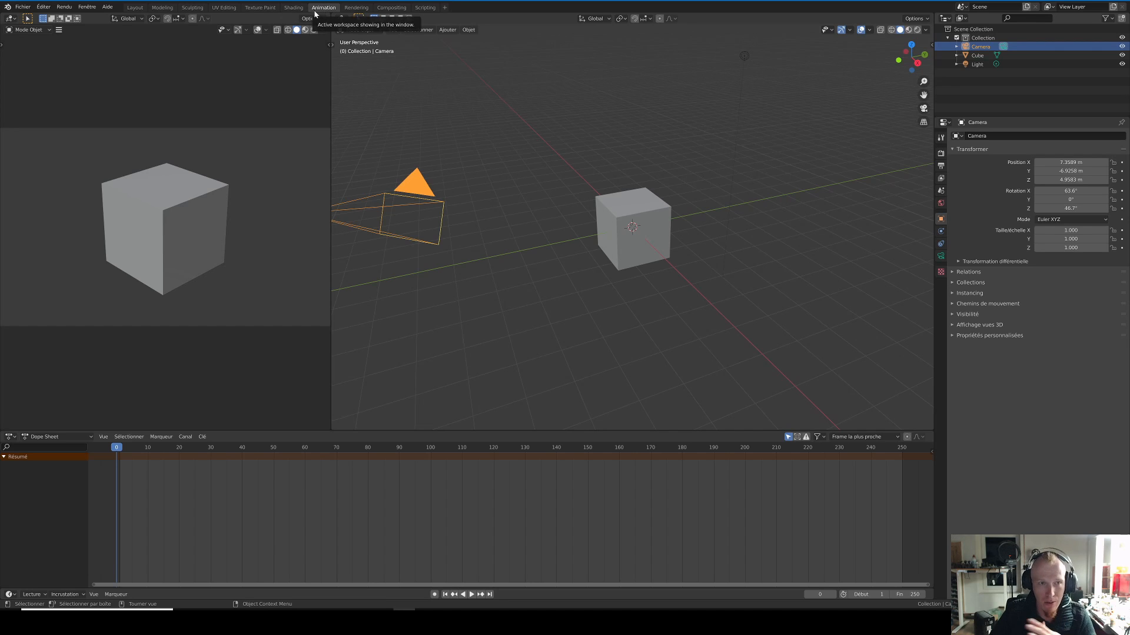
{"action": "left_click", "coordinate": [162, 8]}
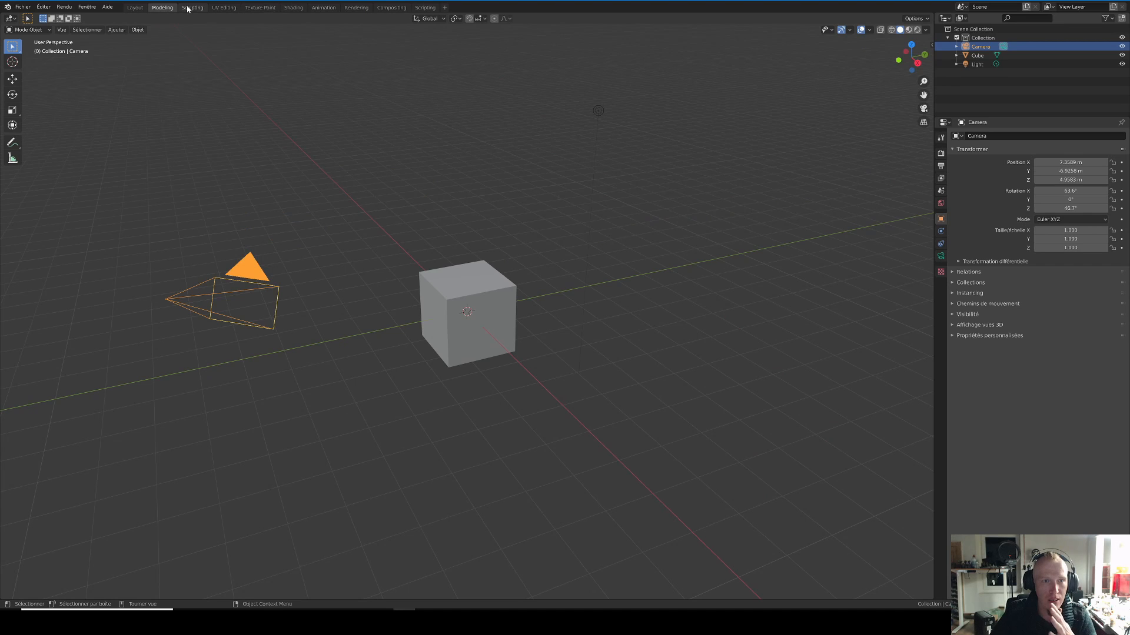
{"action": "left_click", "coordinate": [188, 7]}
{"action": "left_click", "coordinate": [162, 7]}
{"action": "middle_click_drag", "start_coordinate": [326, 175], "coordinate": [402, 179]}
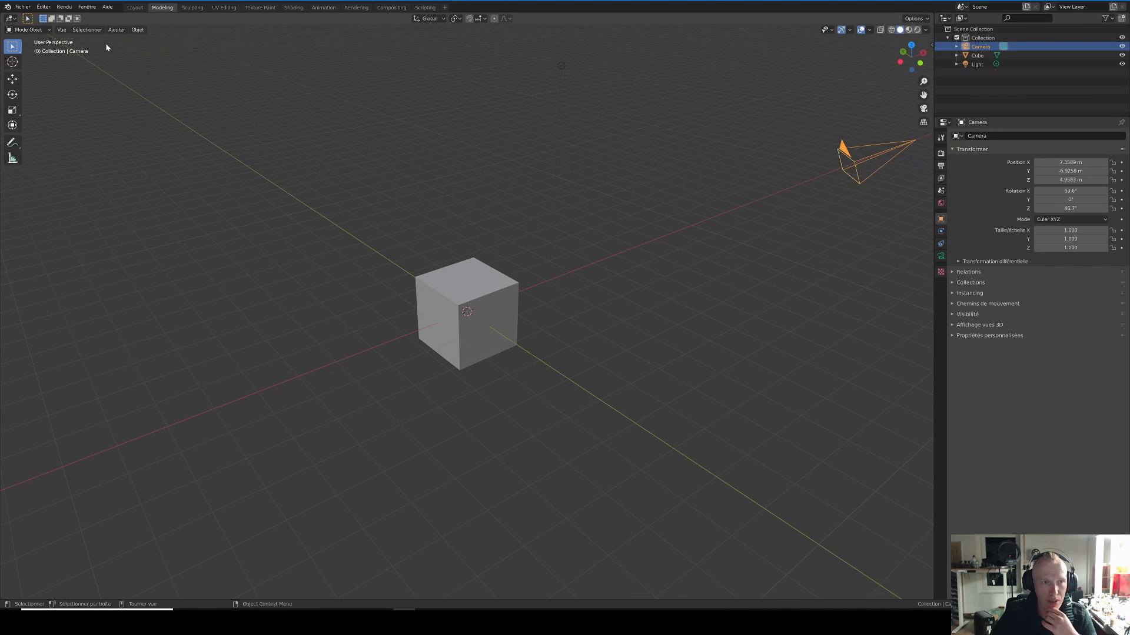
Step: Review the interaction modes offered for the cube and compare wireframe with solid viewport shading
{"action": "left_click", "coordinate": [32, 30]}
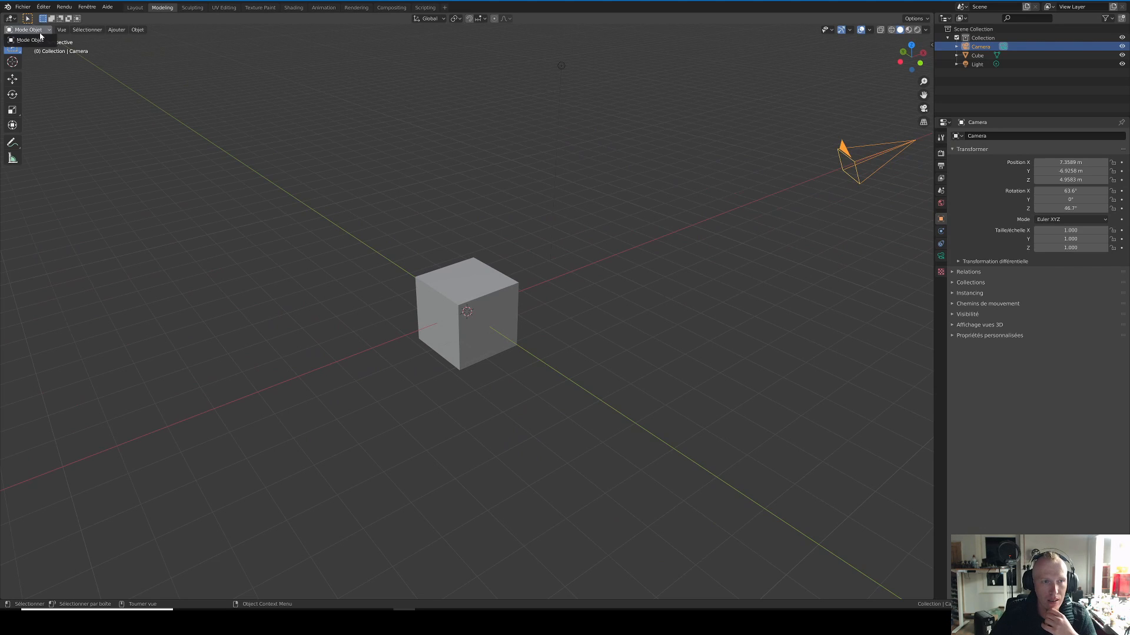
{"action": "left_click", "coordinate": [441, 283]}
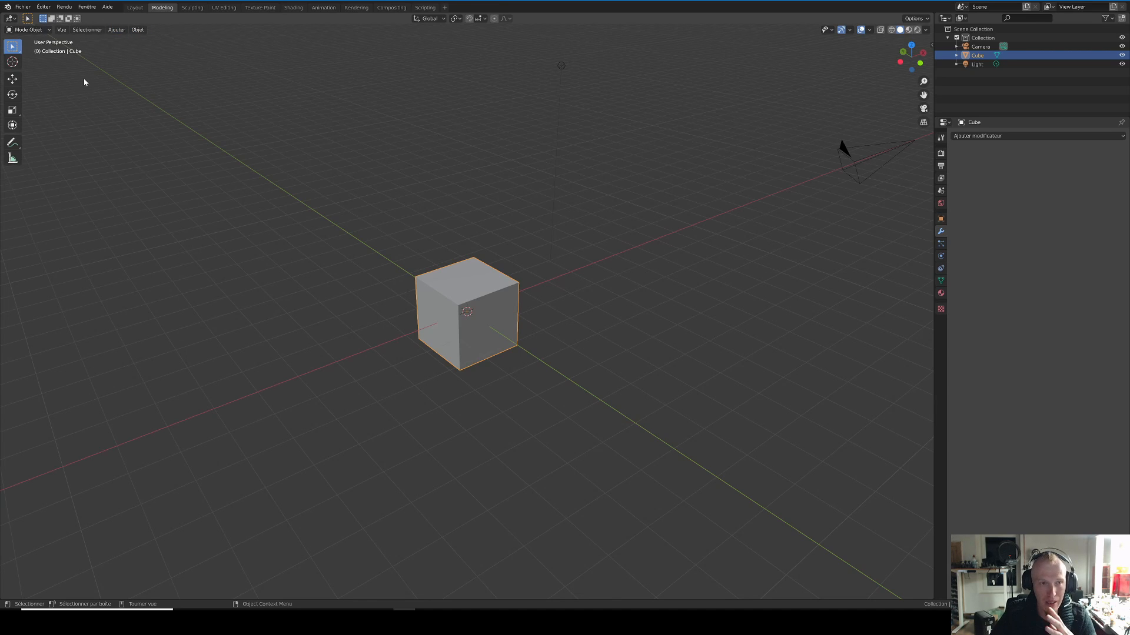
{"action": "left_click", "coordinate": [48, 30]}
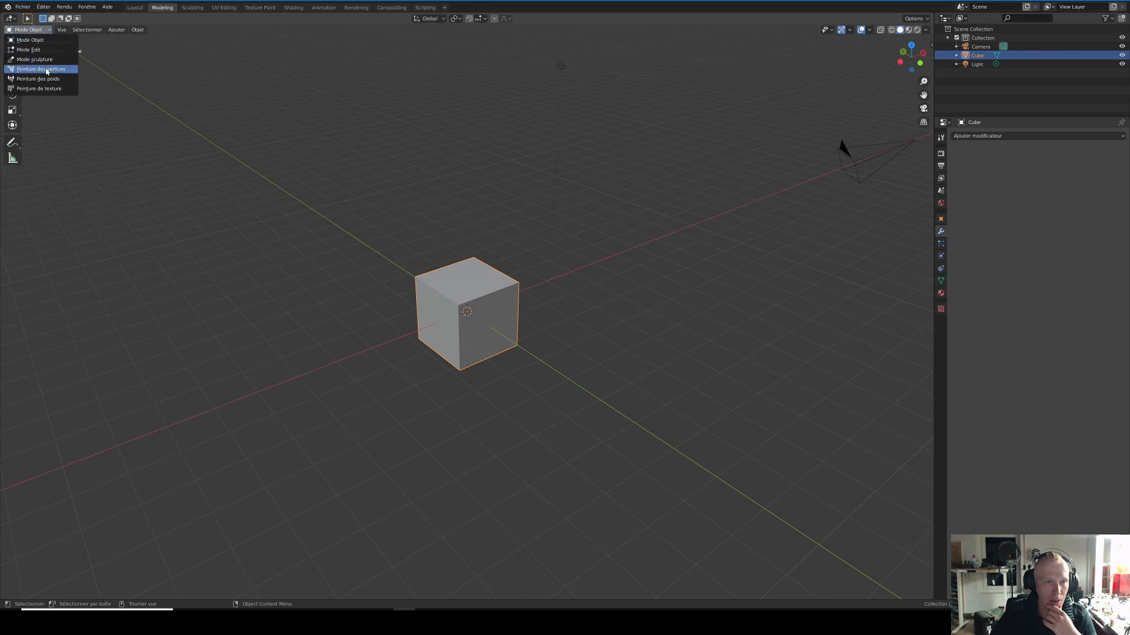
{"action": "left_click", "coordinate": [144, 76]}
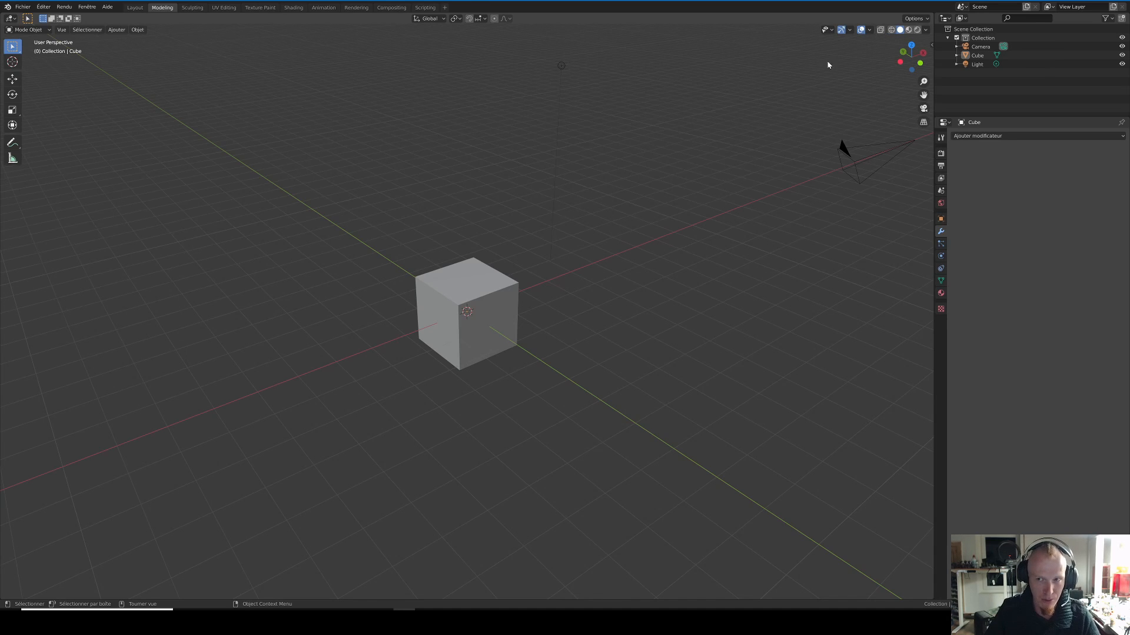
{"action": "left_click", "coordinate": [891, 30]}
{"action": "left_click", "coordinate": [900, 30]}
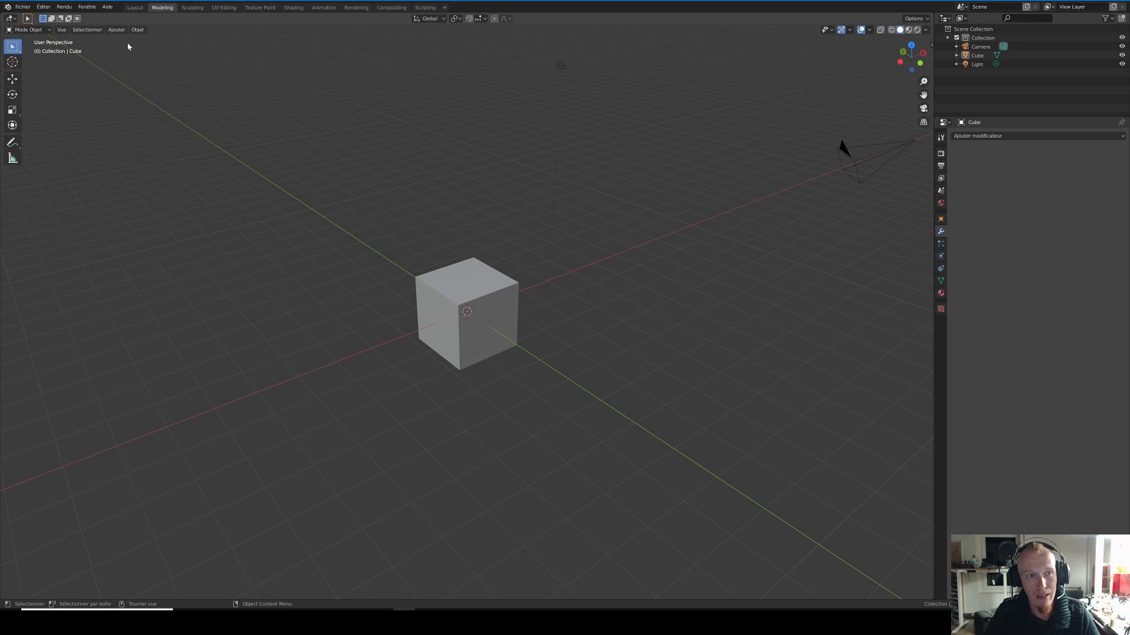
Step: Reselect the cube and look over the interaction modes again while staying in Object mode
{"action": "left_click", "coordinate": [41, 32]}
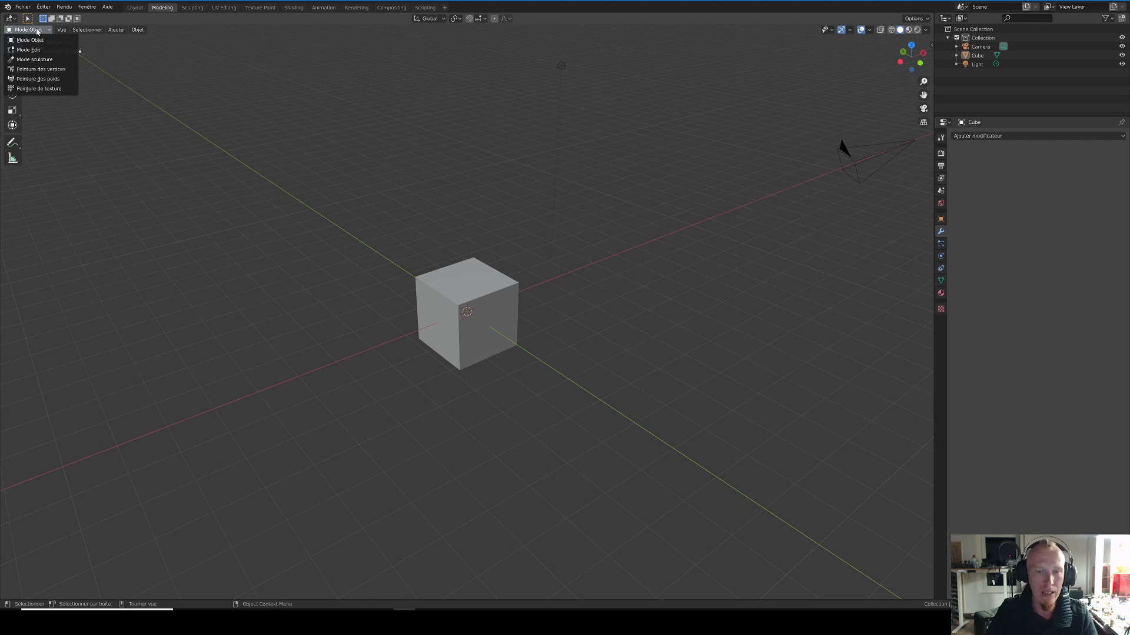
{"action": "left_click", "coordinate": [467, 275]}
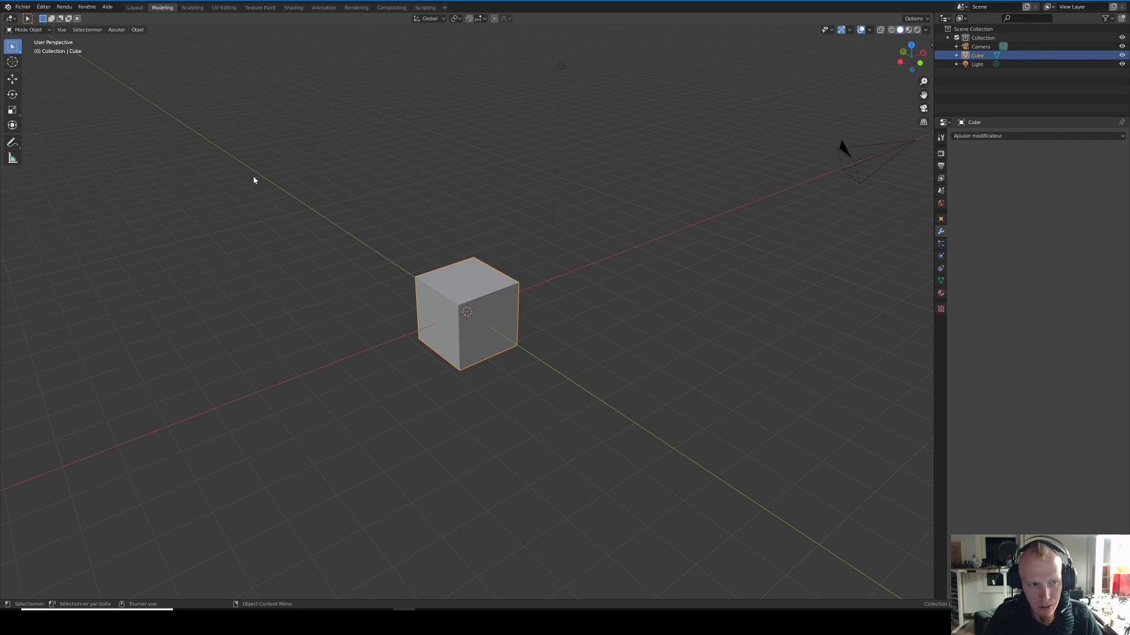
{"action": "left_click", "coordinate": [37, 29]}
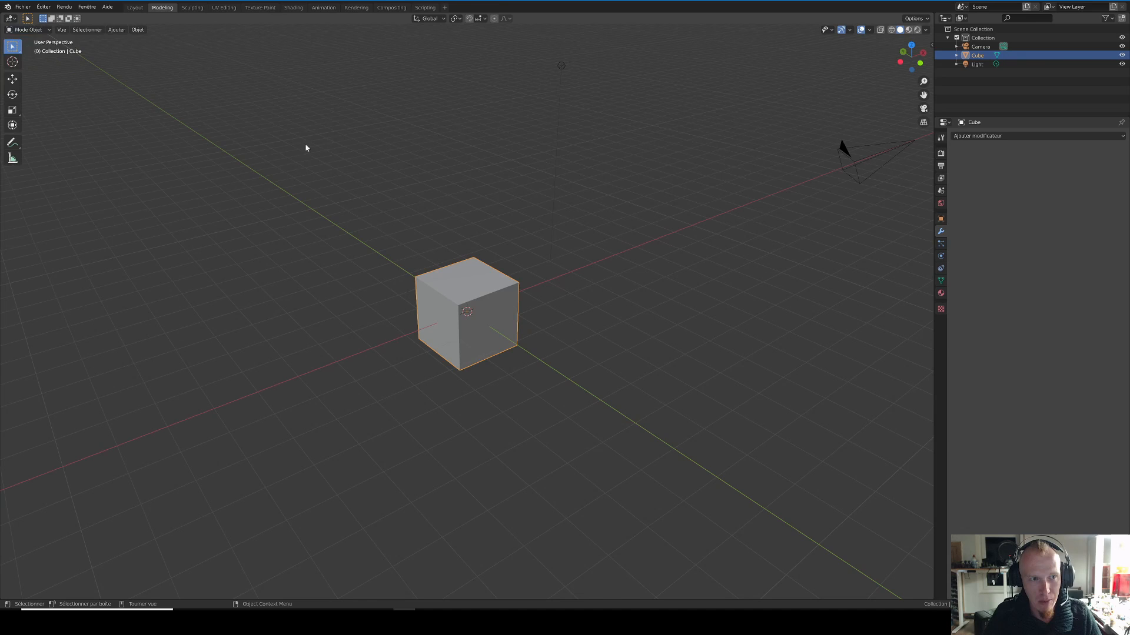
{"action": "left_click", "coordinate": [28, 29]}
{"action": "left_click", "coordinate": [121, 200]}
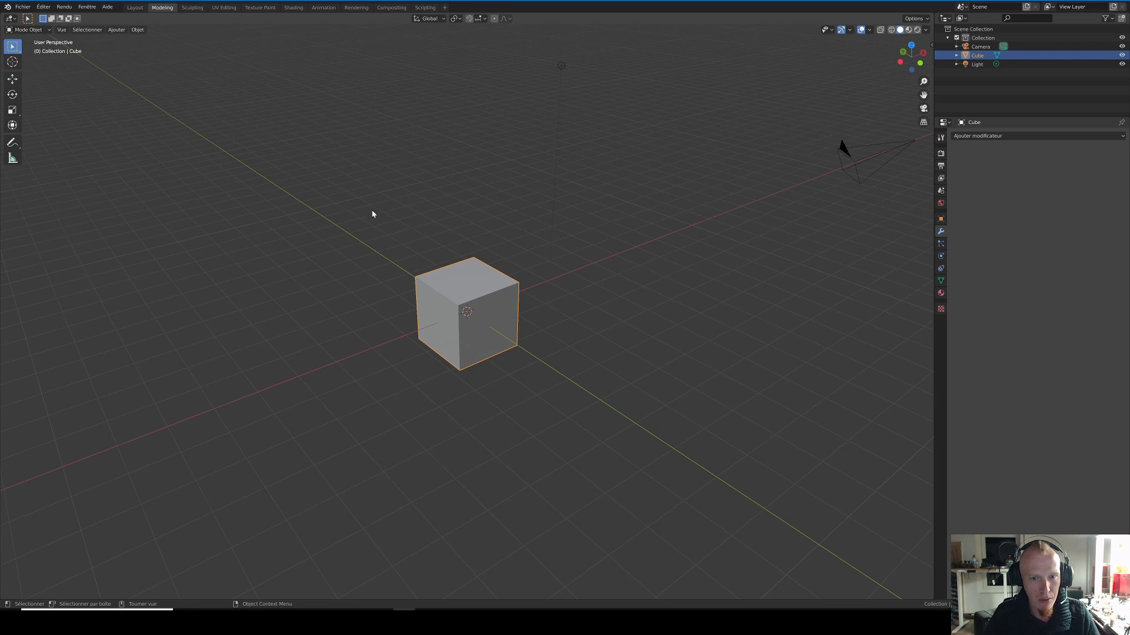
Step: Move the cube away from the origin with the Move tool, one axis at a time
{"action": "left_click", "coordinate": [12, 78]}
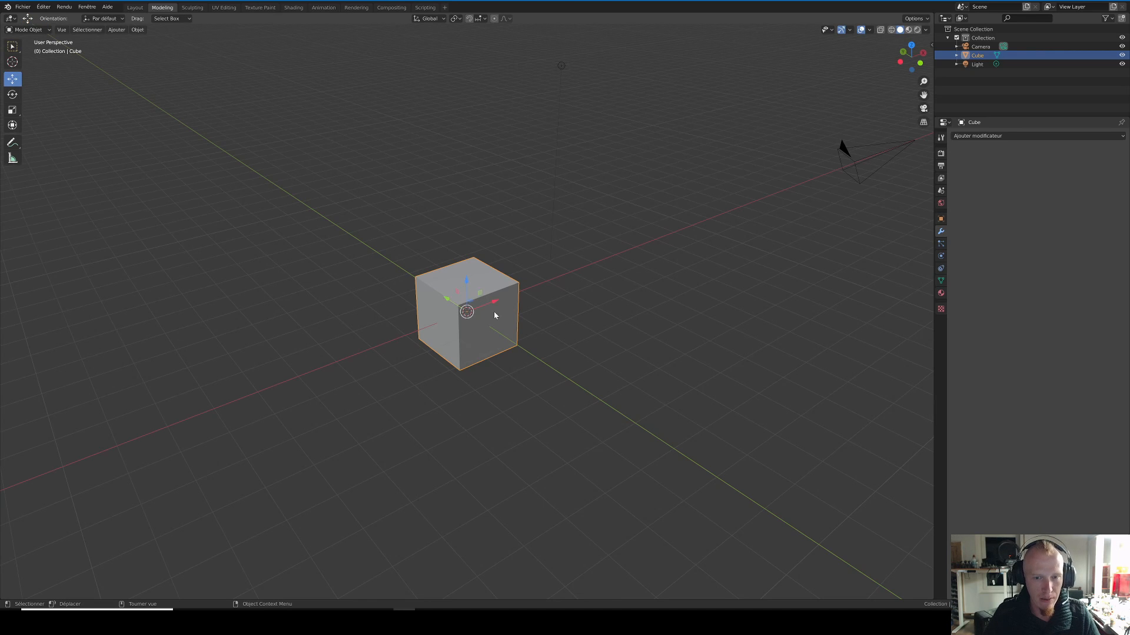
{"action": "middle_click_drag", "start_coordinate": [494, 315], "coordinate": [443, 325]}
{"action": "key", "text": "g"}
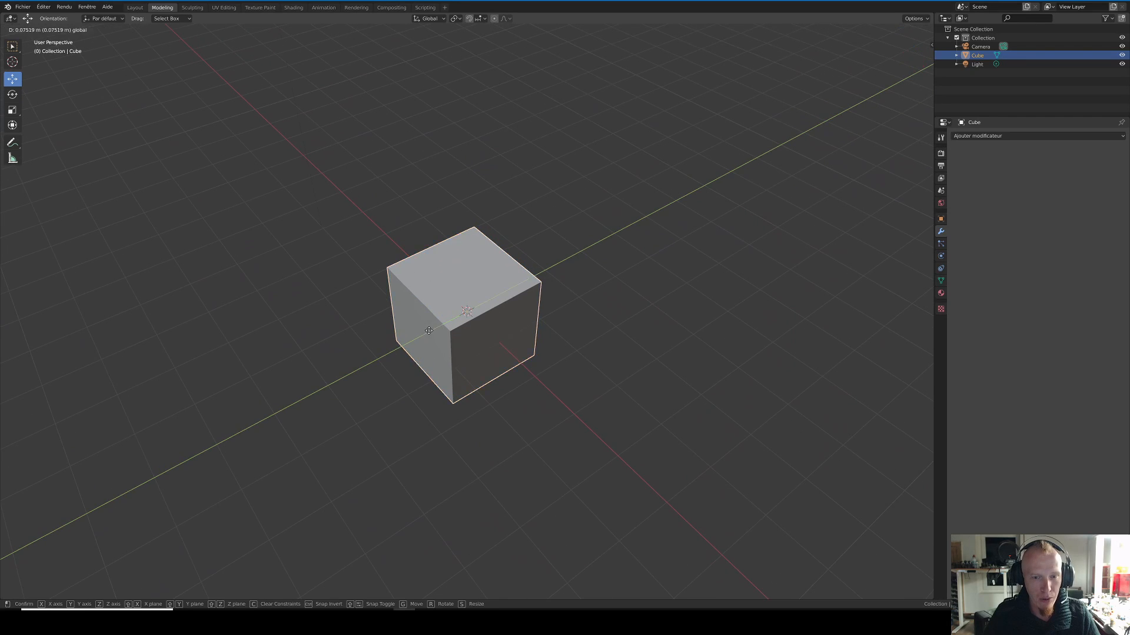
{"action": "left_click", "coordinate": [423, 327]}
{"action": "key", "text": "g"}
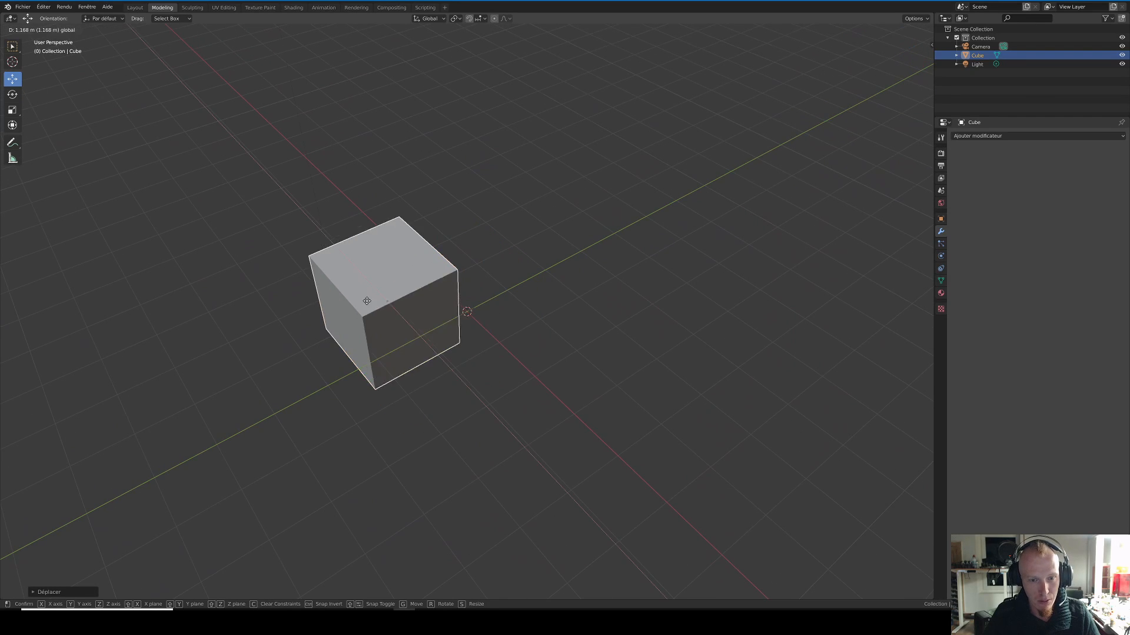
{"action": "key", "text": "z"}
{"action": "left_click", "coordinate": [401, 299]}
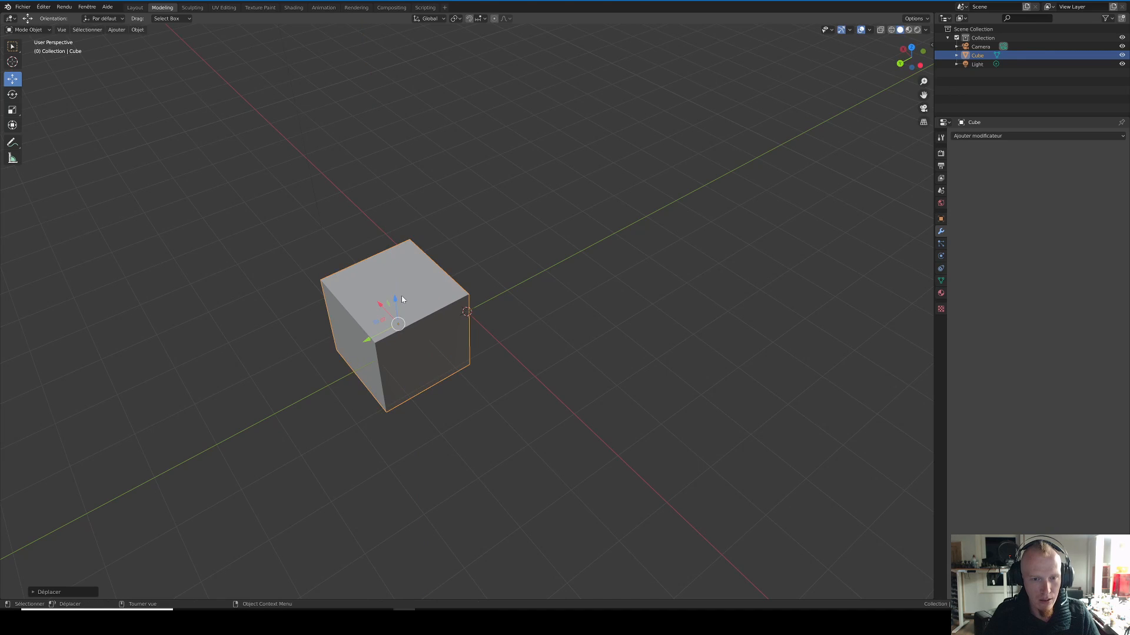
Step: Shift the cube further and finish with a free move back towards the origin
{"action": "key", "text": "s"}
{"action": "left_click", "coordinate": [428, 330]}
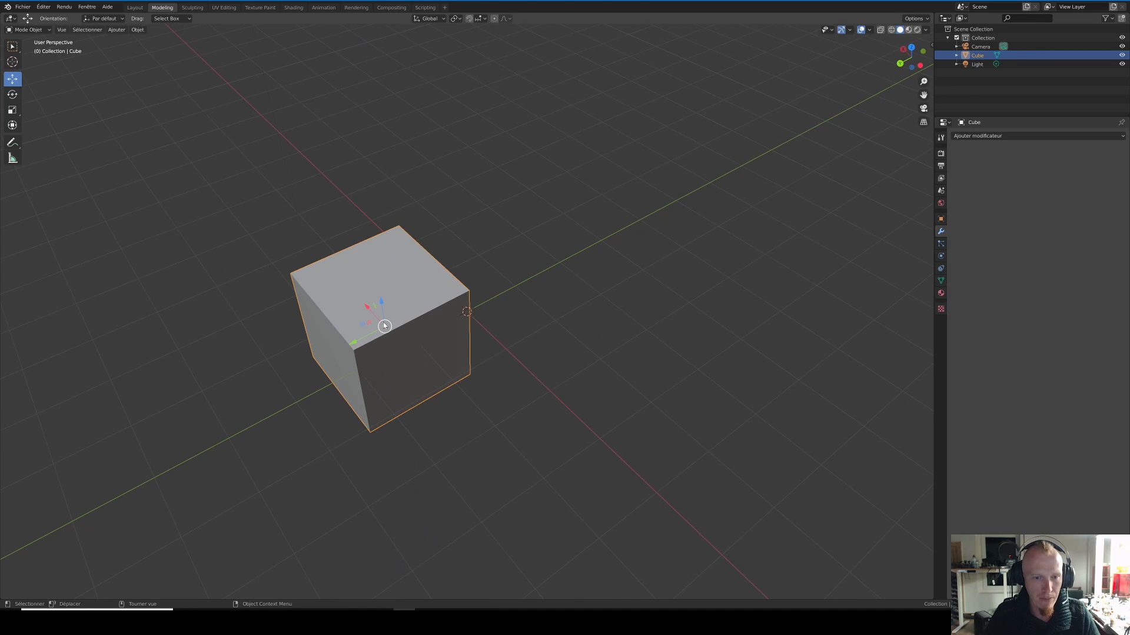
{"action": "key", "text": "g"}
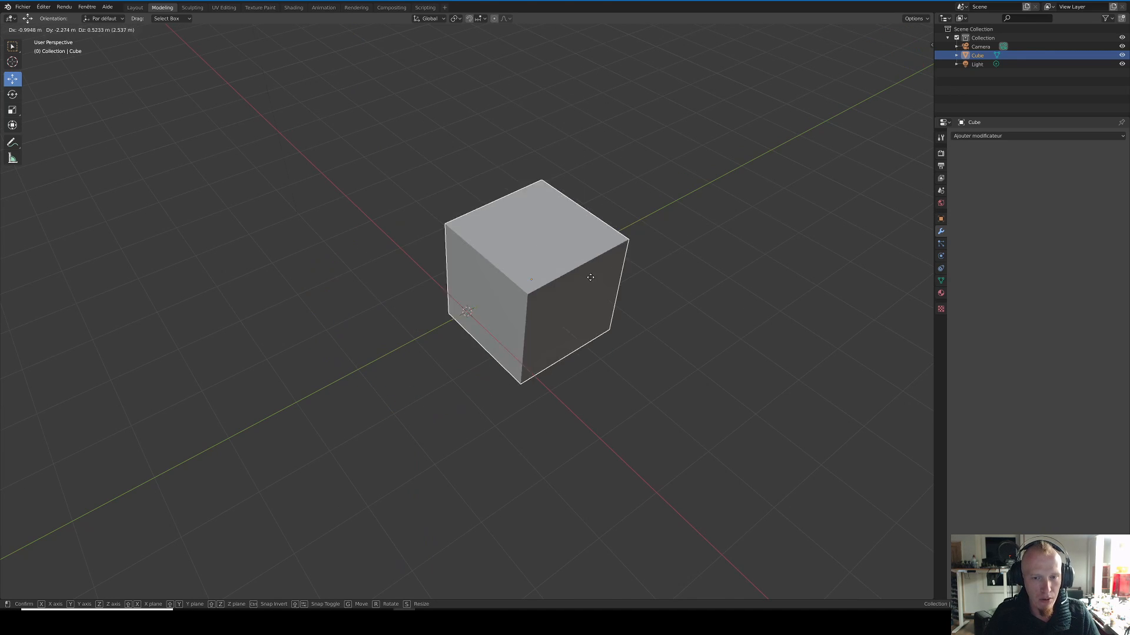
{"action": "left_click", "coordinate": [545, 283]}
{"action": "middle_click_drag", "start_coordinate": [524, 293], "coordinate": [601, 286]}
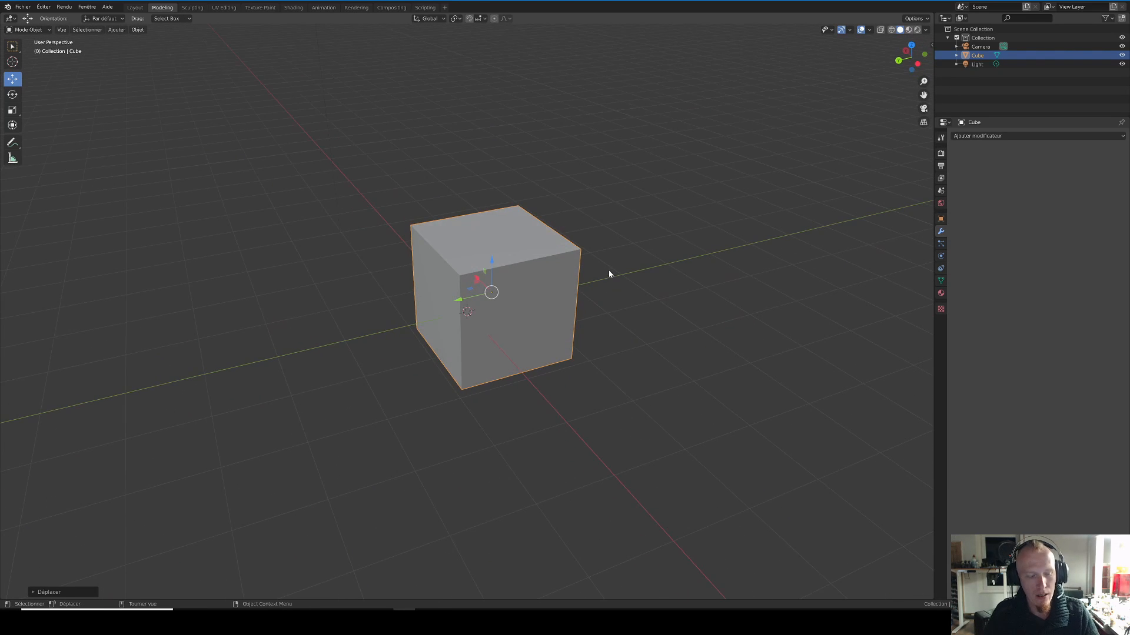
Step: Undo all the moves made to the cube
{"action": "key", "text": "ctrl+z"}
{"action": "key", "text": "ctrl+z"}
{"action": "key", "text": "ctrl+z"}
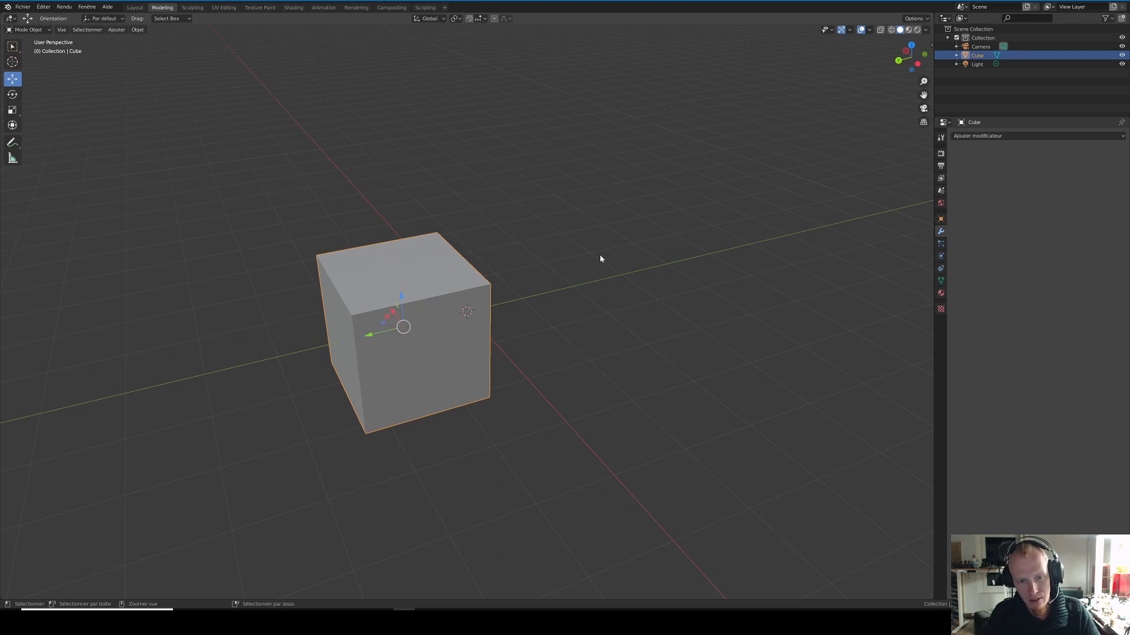
{"action": "key", "text": "ctrl+z"}
Step: Try rotating the cube about its different axes with the Rotate tool
{"action": "middle_click_drag", "start_coordinate": [565, 255], "coordinate": [512, 205]}
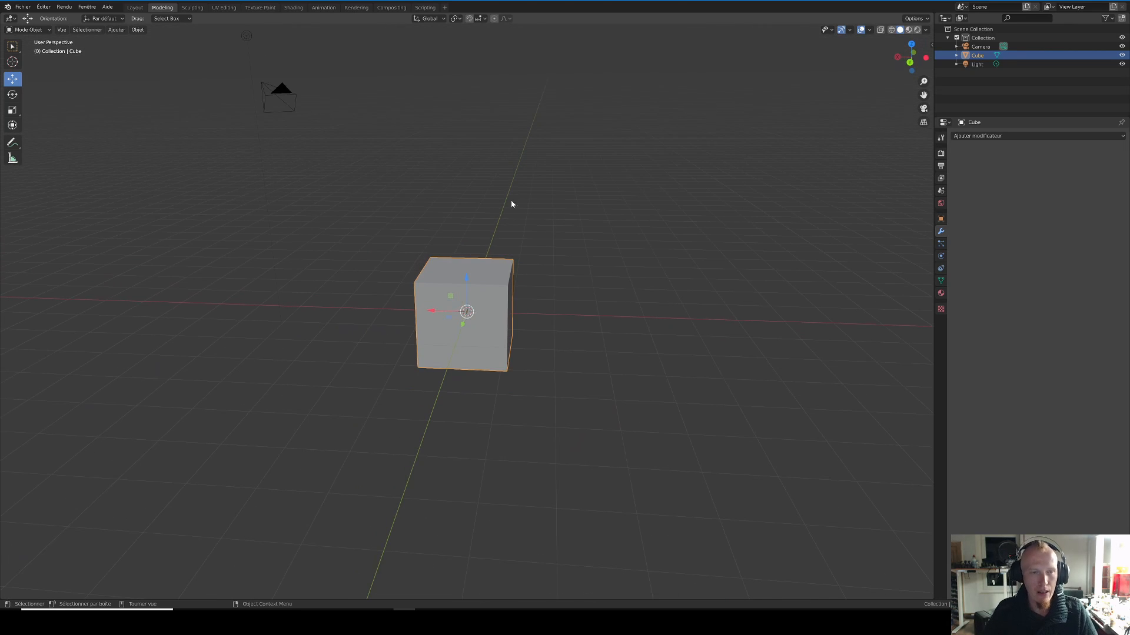
{"action": "left_click", "coordinate": [12, 94]}
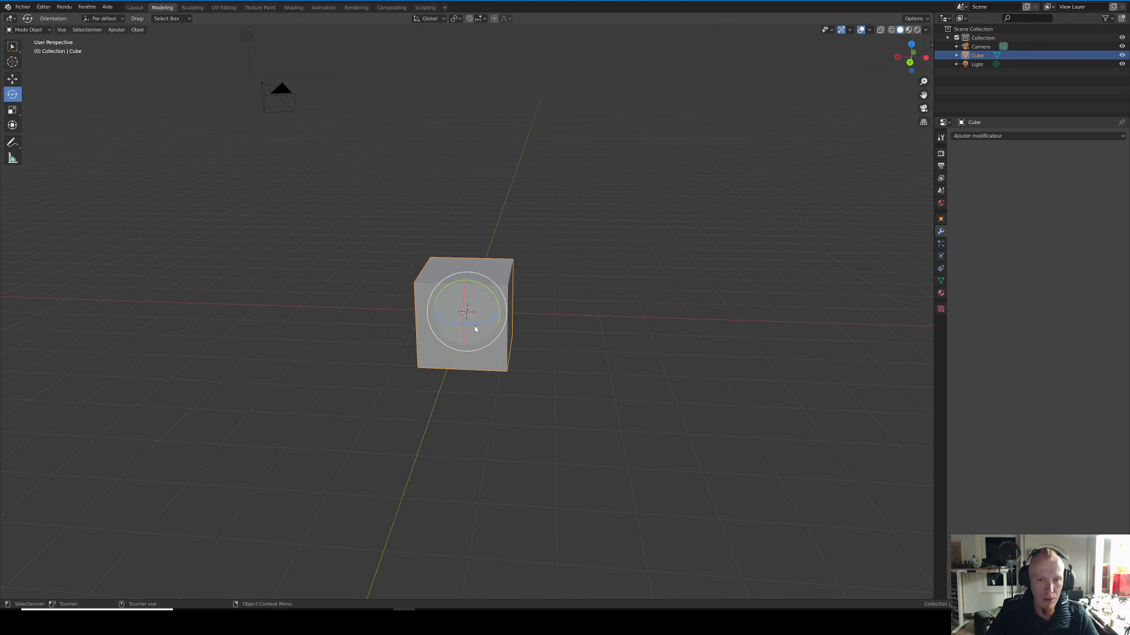
{"action": "left_click_drag", "start_coordinate": [476, 329], "coordinate": [493, 291]}
{"action": "mouse_move", "coordinate": [493, 291]}
{"action": "middle_mouse_down"}
{"action": "mouse_move", "coordinate": [560, 307]}
{"action": "mouse_move", "coordinate": [488, 309]}
{"action": "middle_mouse_up"}
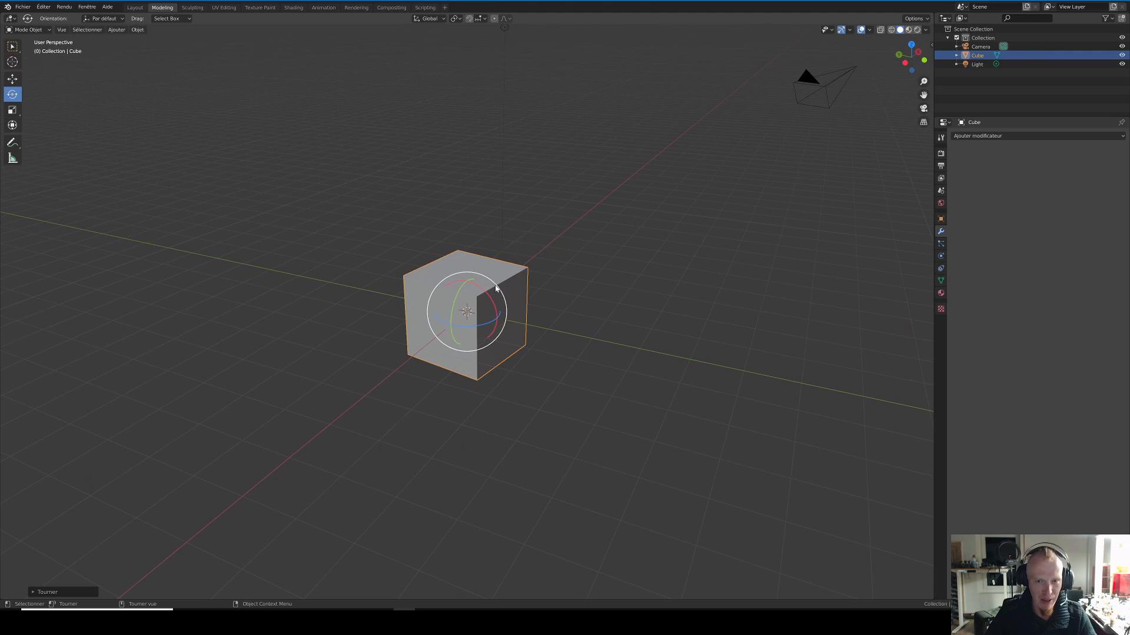
{"action": "mouse_move", "coordinate": [495, 288]}
{"action": "left_mouse_down"}
{"action": "mouse_move", "coordinate": [504, 300]}
{"action": "mouse_move", "coordinate": [498, 289]}
{"action": "left_mouse_up"}
{"action": "middle_click_drag", "start_coordinate": [545, 280], "coordinate": [604, 274]}
{"action": "left_click_drag", "start_coordinate": [478, 276], "coordinate": [510, 284]}
{"action": "middle_click_drag", "start_coordinate": [509, 284], "coordinate": [555, 277]}
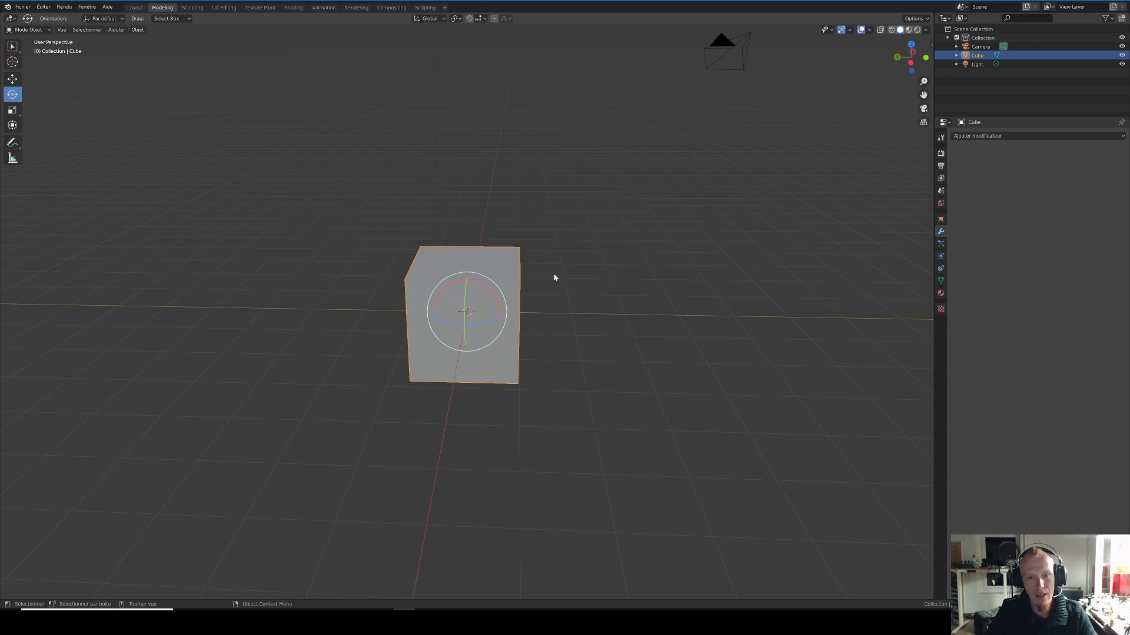
Step: Lengthen the cube along the X axis with the Scale tool and shrink it again by a factor of about 0.72
{"action": "left_click", "coordinate": [12, 110]}
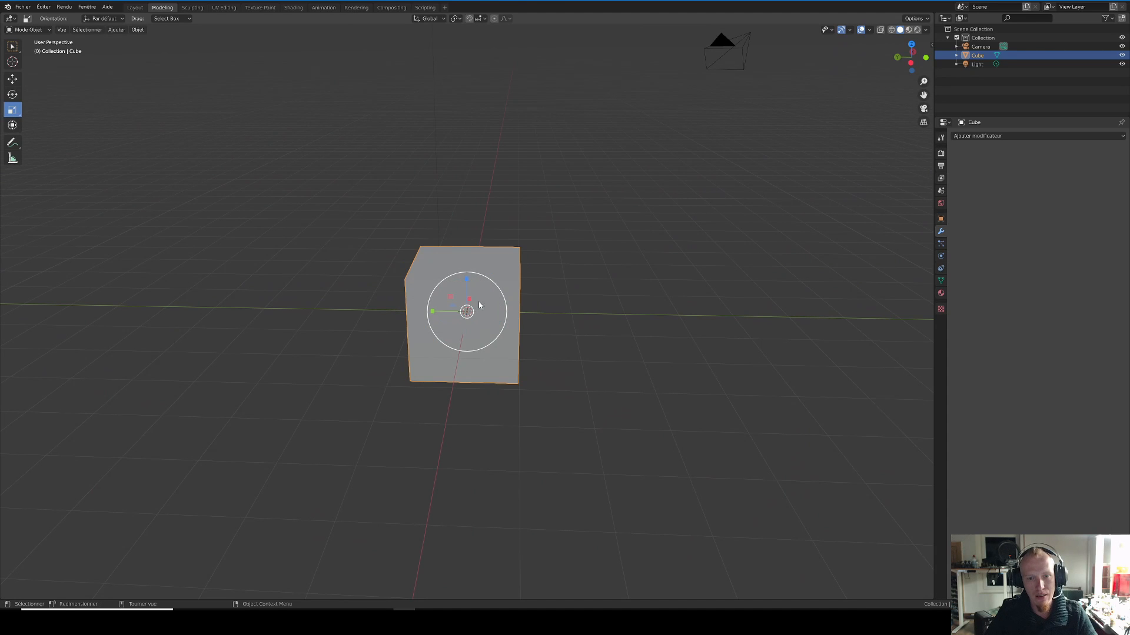
{"action": "left_click_drag", "start_coordinate": [471, 305], "coordinate": [473, 298]}
{"action": "middle_click_drag", "start_coordinate": [534, 307], "coordinate": [503, 310]}
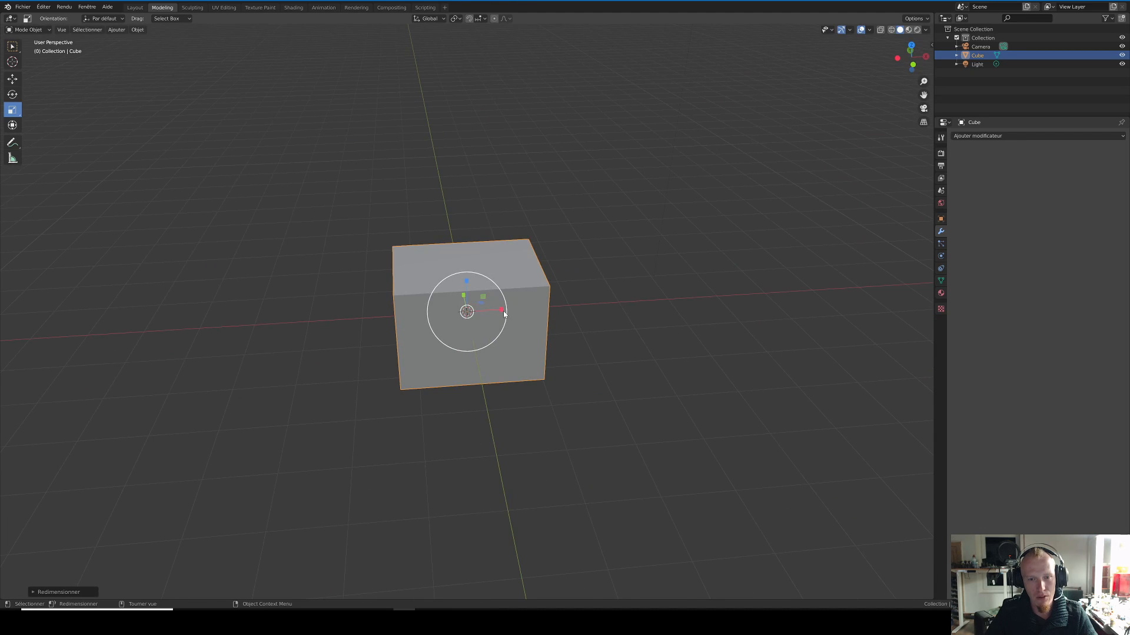
{"action": "key", "text": "s"}
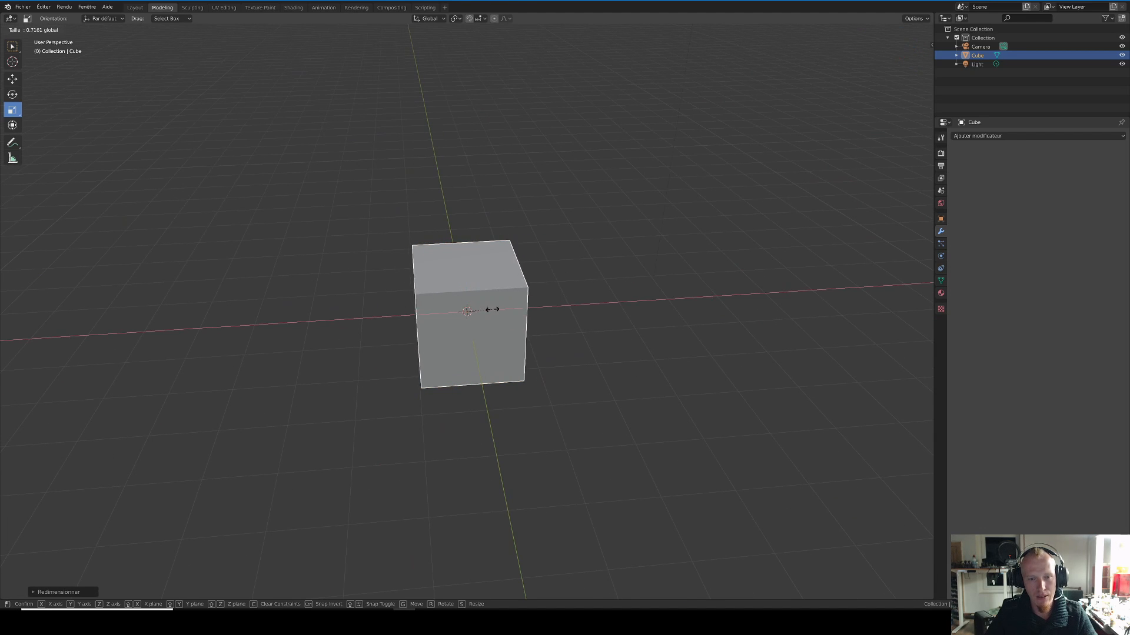
{"action": "left_click", "coordinate": [491, 312]}
Step: Try stretching the cube along the X axis, and try scaling it uniformly in all directions
{"action": "middle_click_drag", "start_coordinate": [490, 313], "coordinate": [548, 310]}
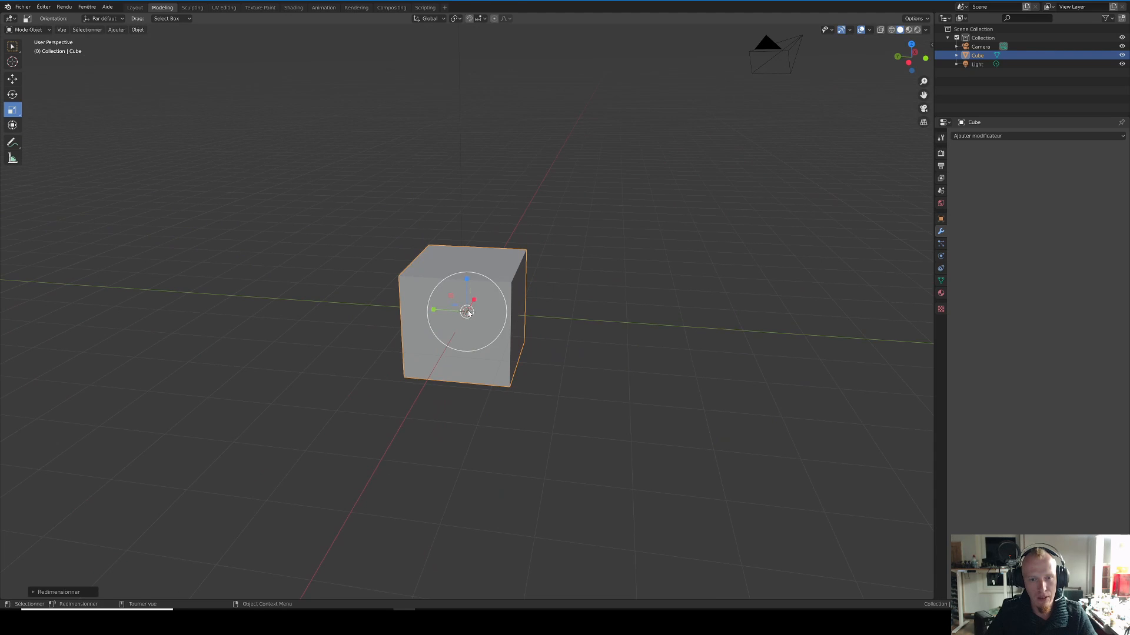
{"action": "key", "text": "s"}
{"action": "key", "text": "x"}
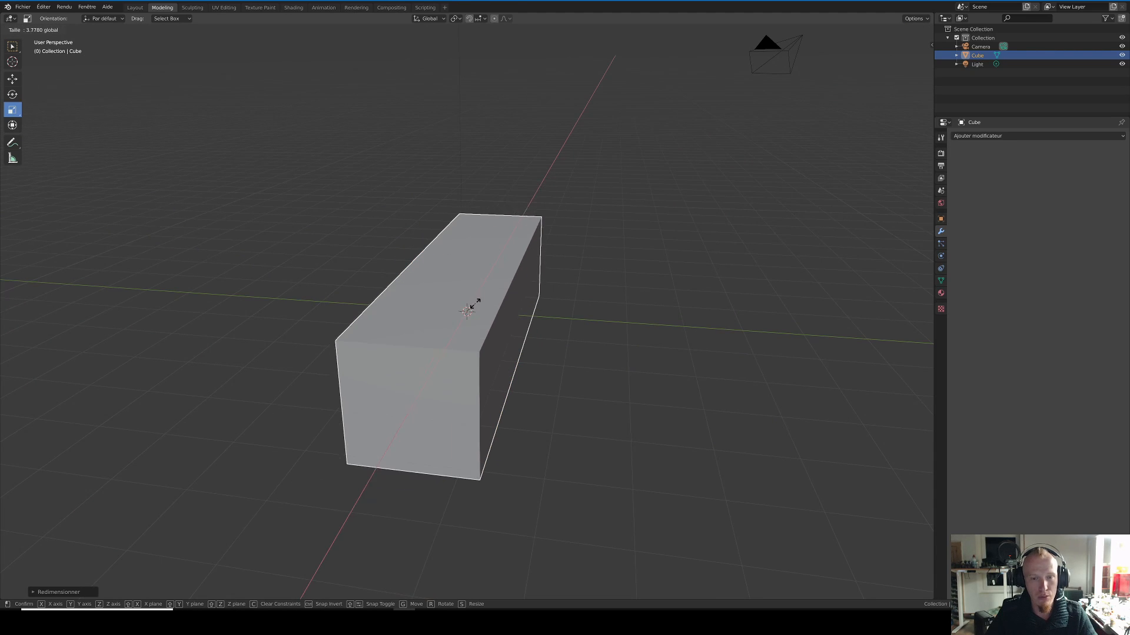
{"action": "left_click", "coordinate": [480, 314]}
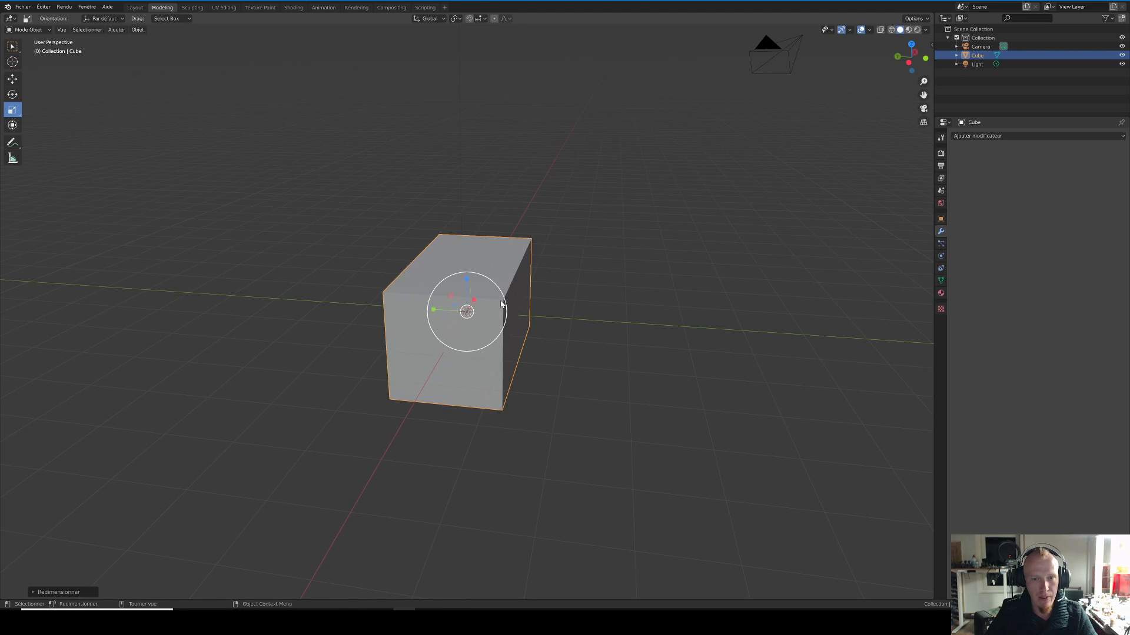
{"action": "key", "text": "s"}
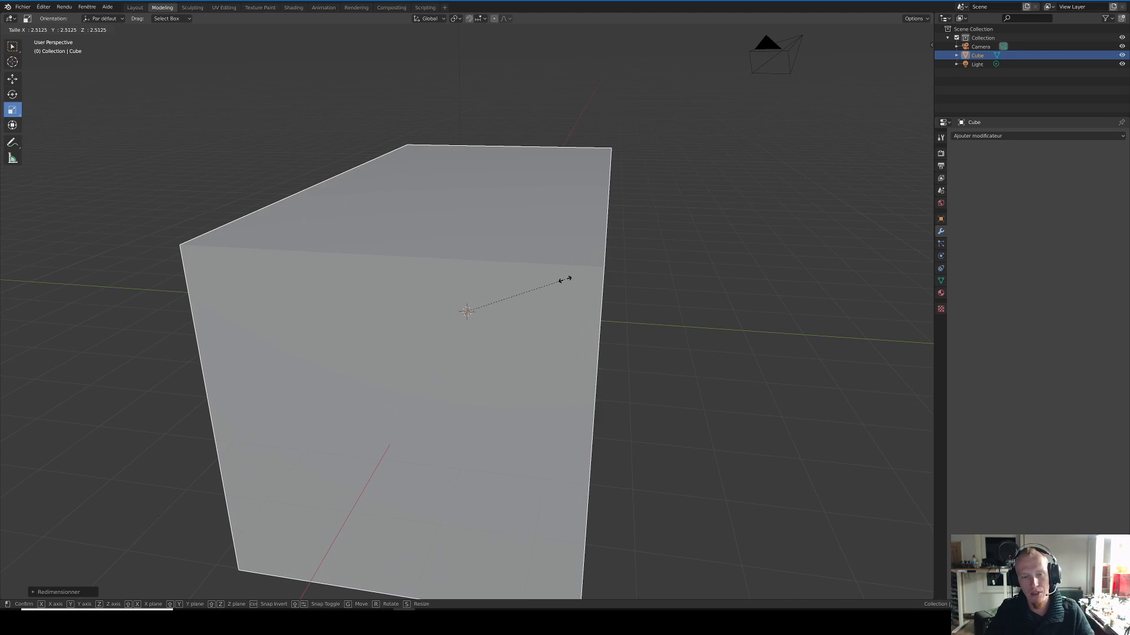
{"action": "left_click", "coordinate": [511, 303]}
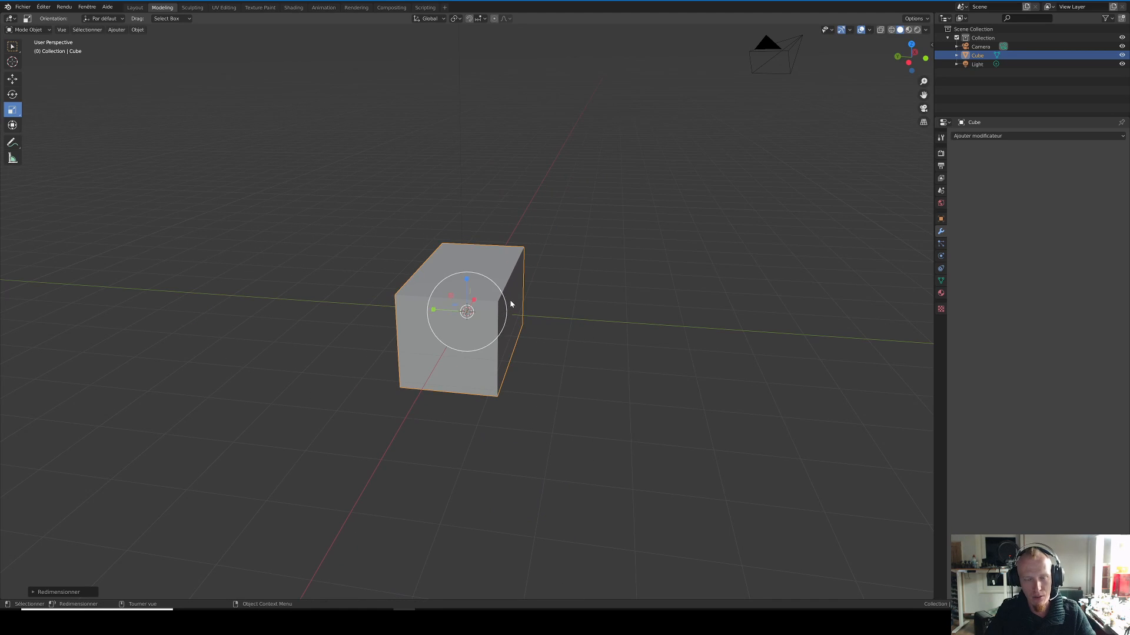
Step: Undo the last scale changes made to the cube
{"action": "middle_click_drag", "start_coordinate": [542, 315], "coordinate": [205, 185]}
{"action": "key", "text": "ctrl+z"}
{"action": "key", "text": "ctrl+z"}
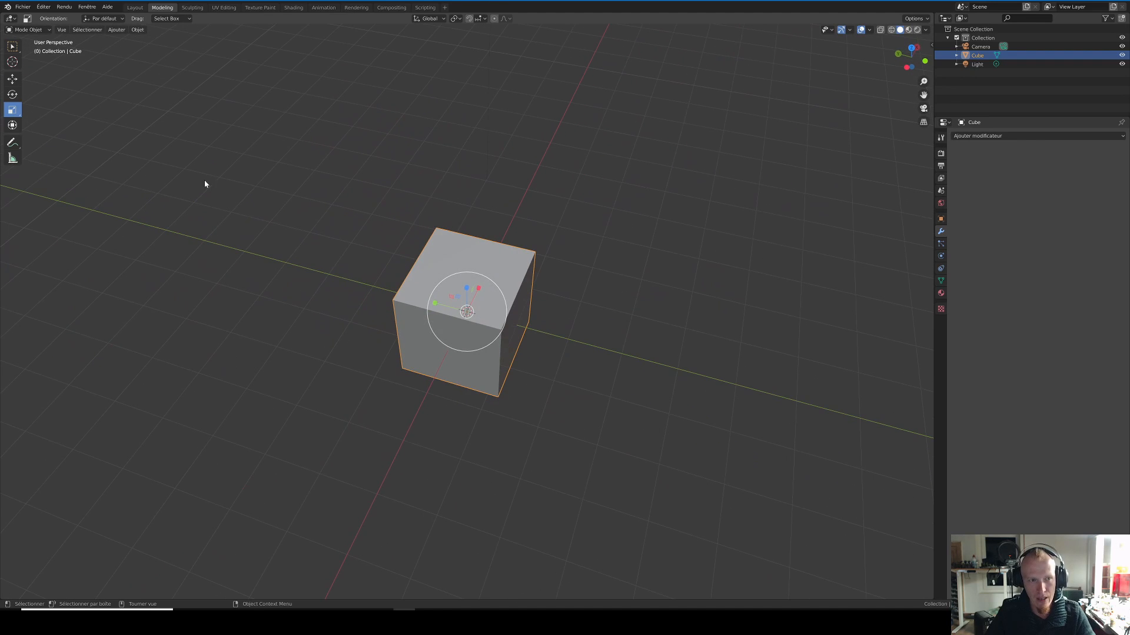
Step: Try the combined Transform tool's handles on the cube, and undo the trial changes
{"action": "left_click", "coordinate": [13, 126]}
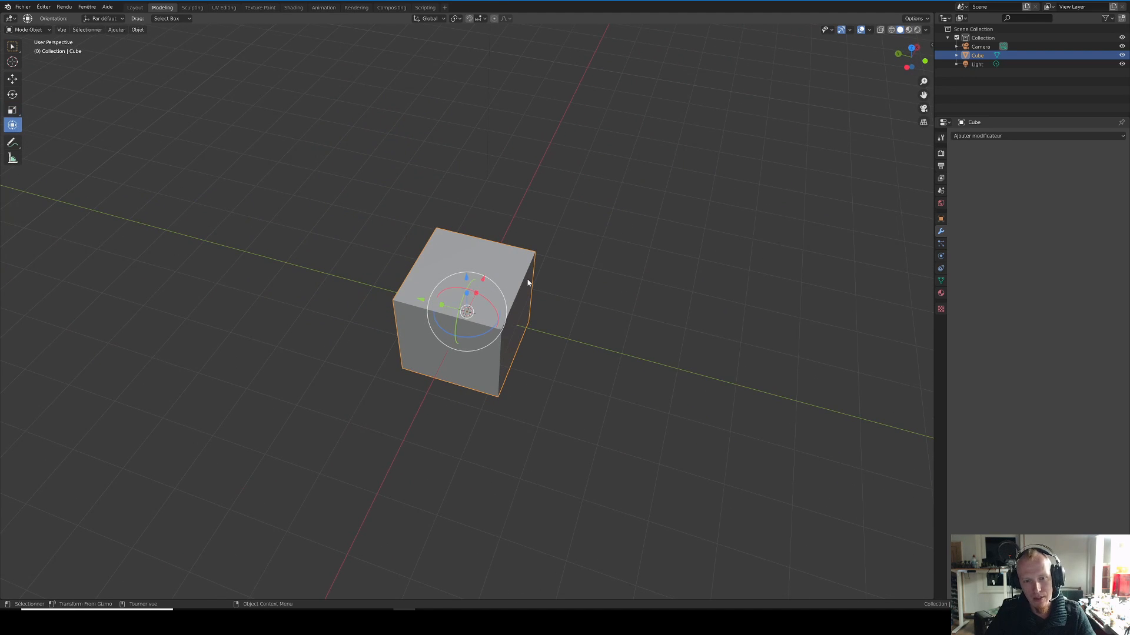
{"action": "middle_click_drag", "start_coordinate": [528, 283], "coordinate": [518, 285]}
{"action": "left_click_drag", "start_coordinate": [474, 296], "coordinate": [482, 279]}
{"action": "middle_click_drag", "start_coordinate": [406, 279], "coordinate": [443, 304]}
{"action": "mouse_move", "coordinate": [442, 315]}
{"action": "left_mouse_down"}
{"action": "mouse_move", "coordinate": [416, 315]}
{"action": "mouse_move", "coordinate": [444, 335]}
{"action": "mouse_move", "coordinate": [449, 320]}
{"action": "left_mouse_up"}
{"action": "middle_click_drag", "start_coordinate": [449, 320], "coordinate": [378, 262]}
{"action": "key", "text": "ctrl+z"}
{"action": "key", "text": "ctrl+z"}
Step: Delete the cube from the scene, keeping the camera and the light
{"action": "middle_click_drag", "start_coordinate": [641, 274], "coordinate": [544, 274]}
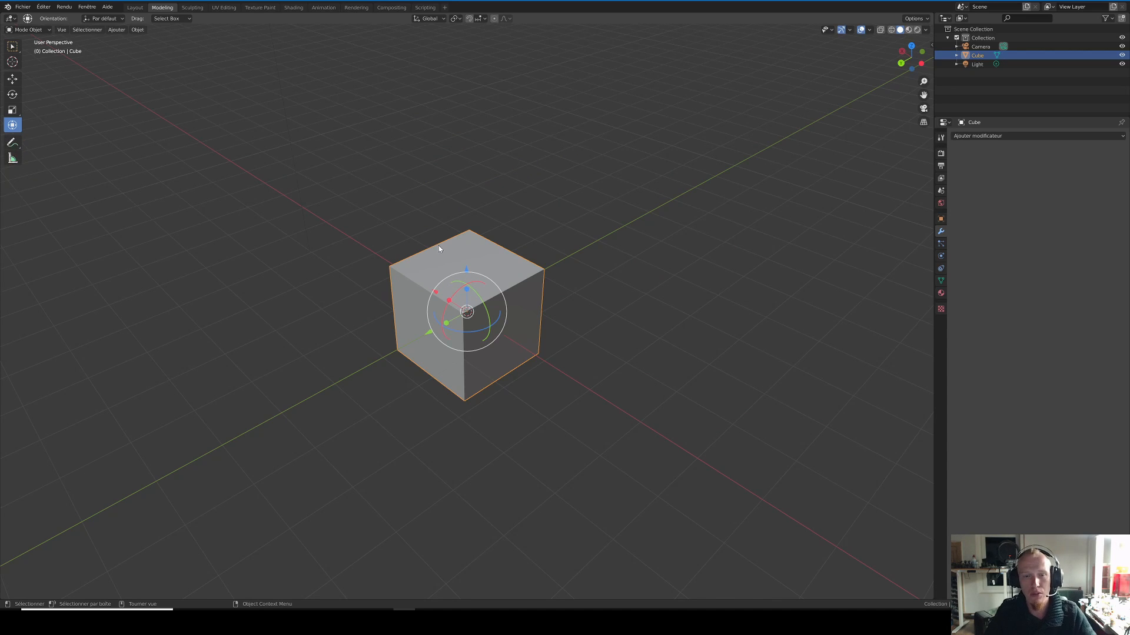
{"action": "middle_click_drag", "start_coordinate": [363, 219], "coordinate": [96, 71]}
{"action": "left_click", "coordinate": [28, 29]}
{"action": "left_click", "coordinate": [365, 164]}
{"action": "left_click", "coordinate": [509, 261]}
{"action": "key", "text": "Delete"}
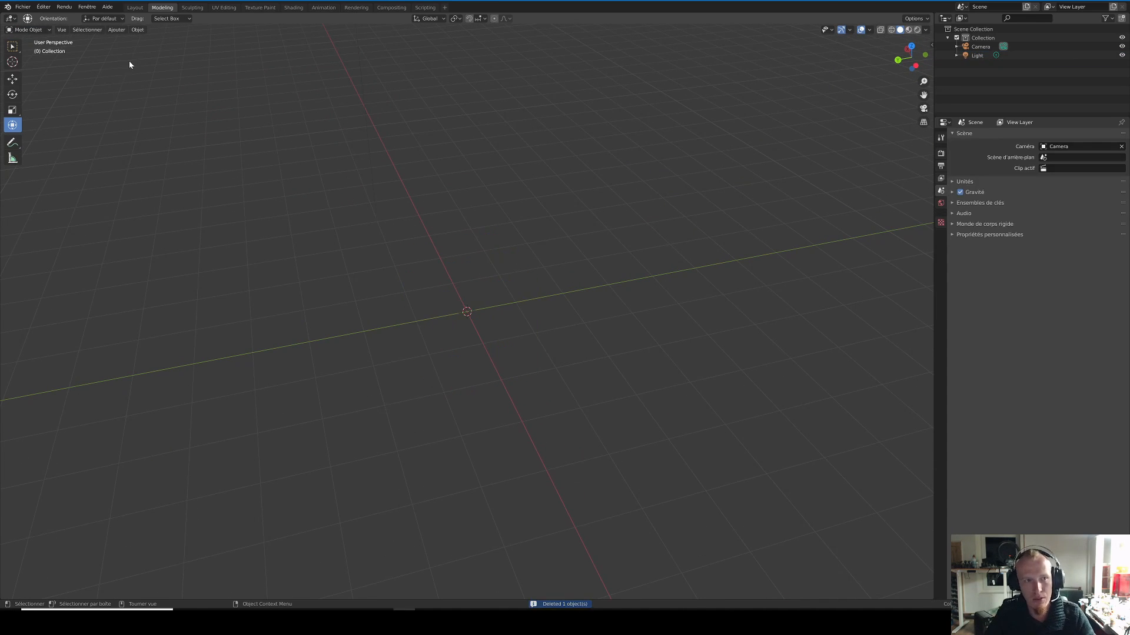
Step: Start an STL import and browse the F: drive to the folder 3d\01 KICKSTARTER
{"action": "left_click", "coordinate": [32, 8]}
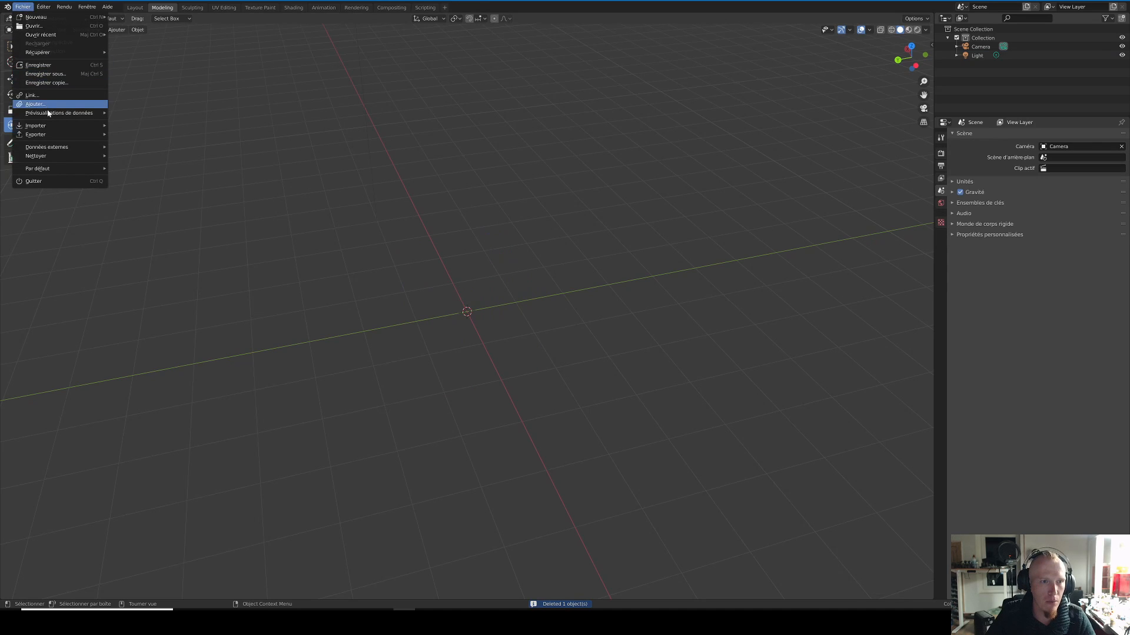
{"action": "mouse_move", "coordinate": [51, 132]}
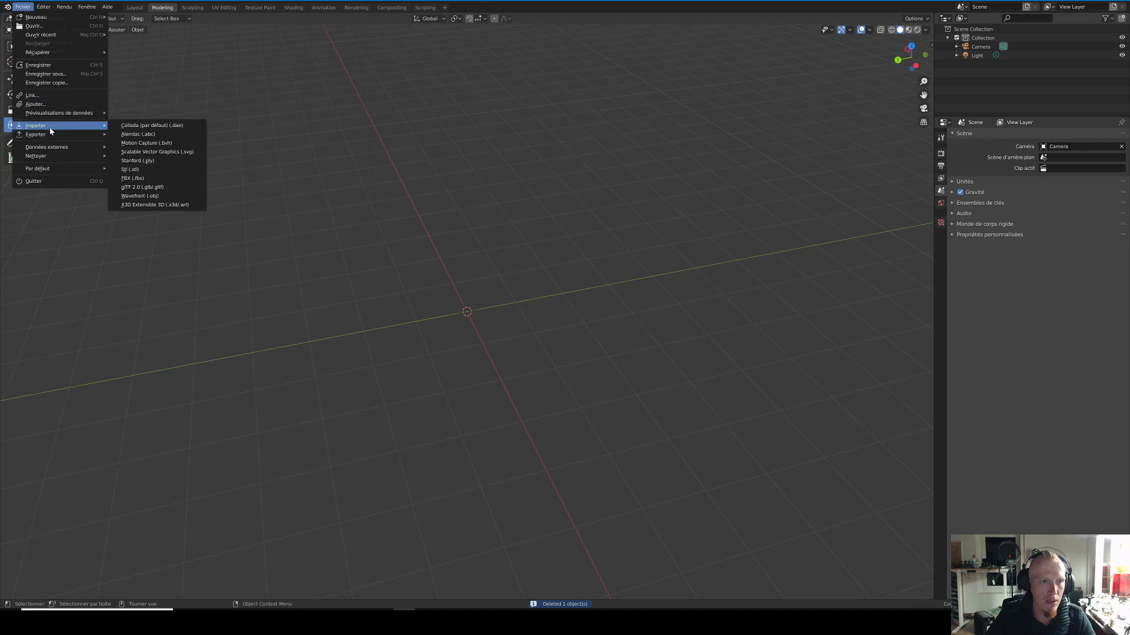
{"action": "left_click", "coordinate": [26, 8]}
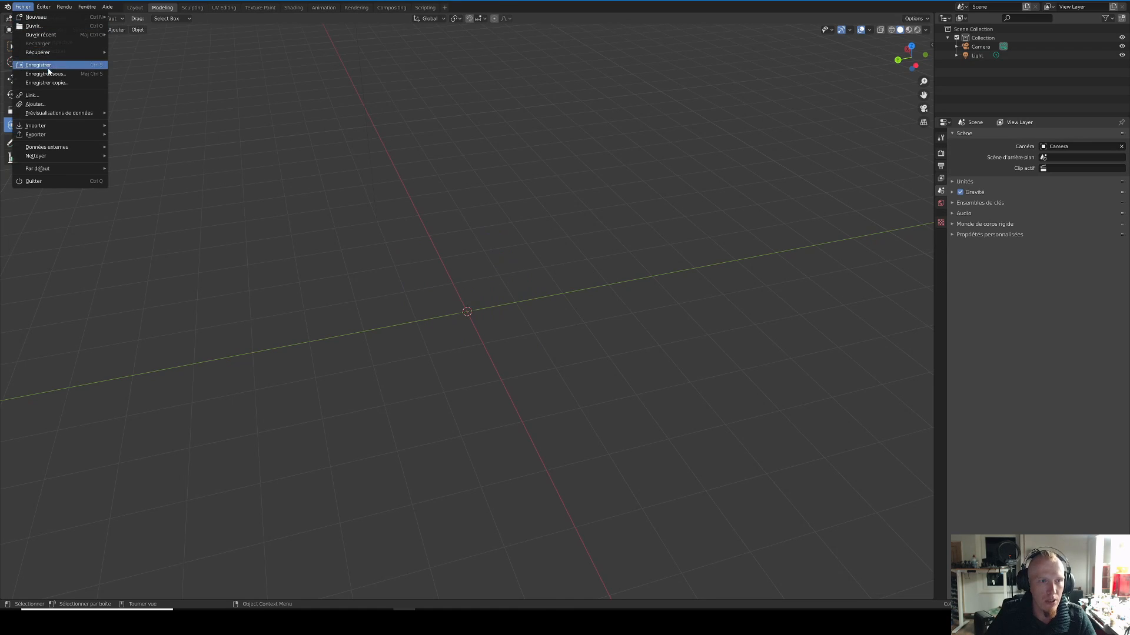
{"action": "mouse_move", "coordinate": [55, 127]}
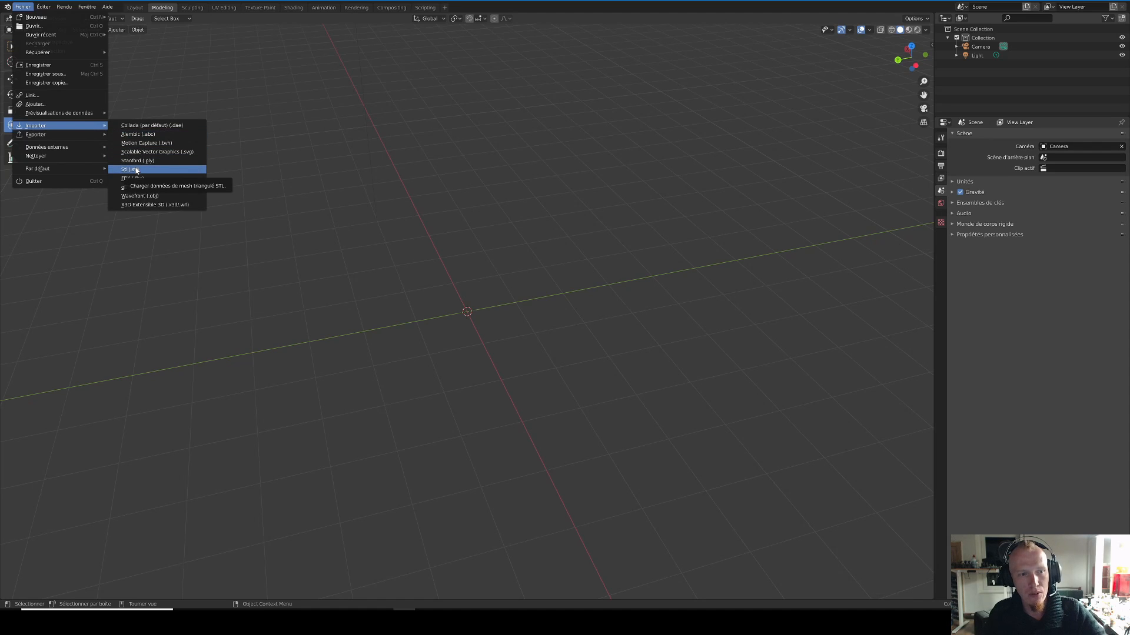
{"action": "left_click", "coordinate": [137, 171]}
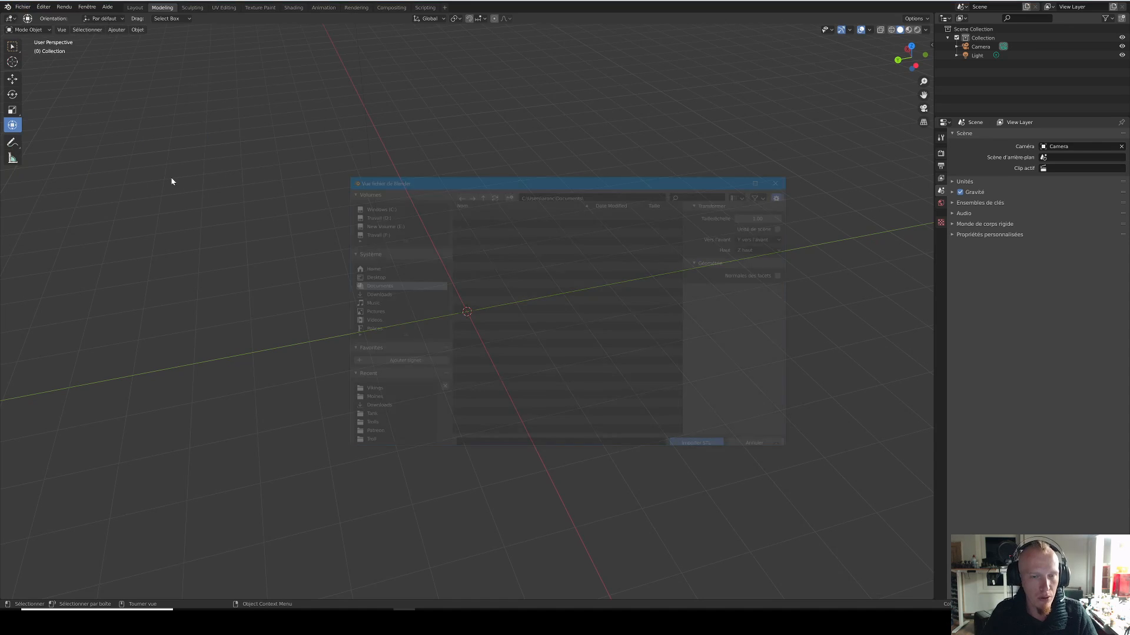
{"action": "left_click", "coordinate": [374, 233]}
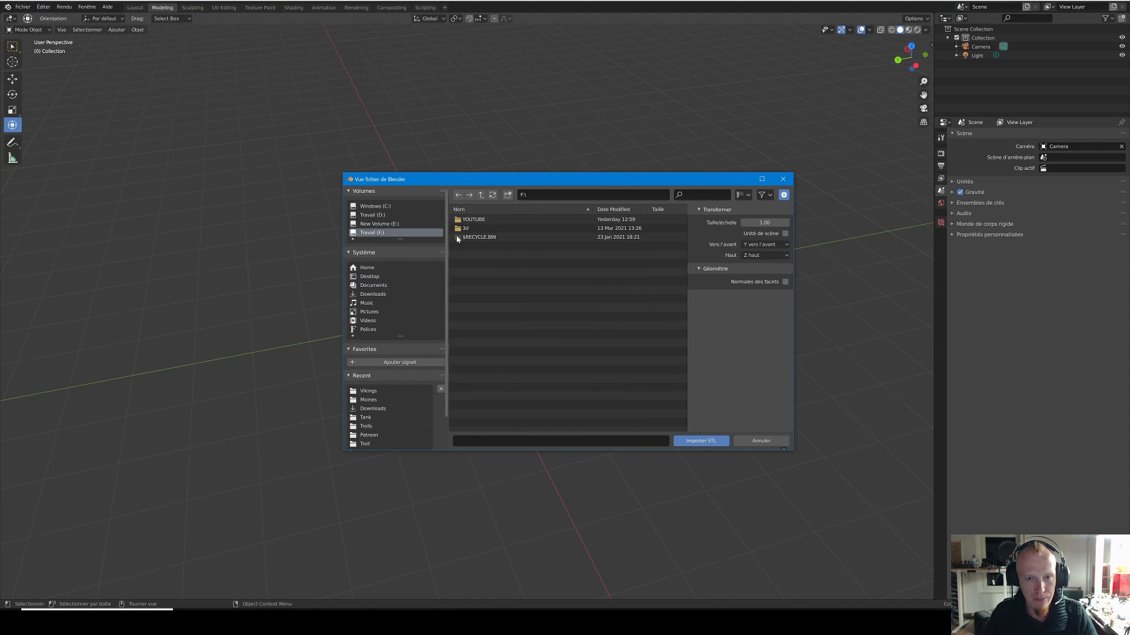
{"action": "double_click", "coordinate": [477, 229]}
{"action": "scroll", "coordinate": [485, 269], "scroll_direction": "down", "scroll_amount": 2}
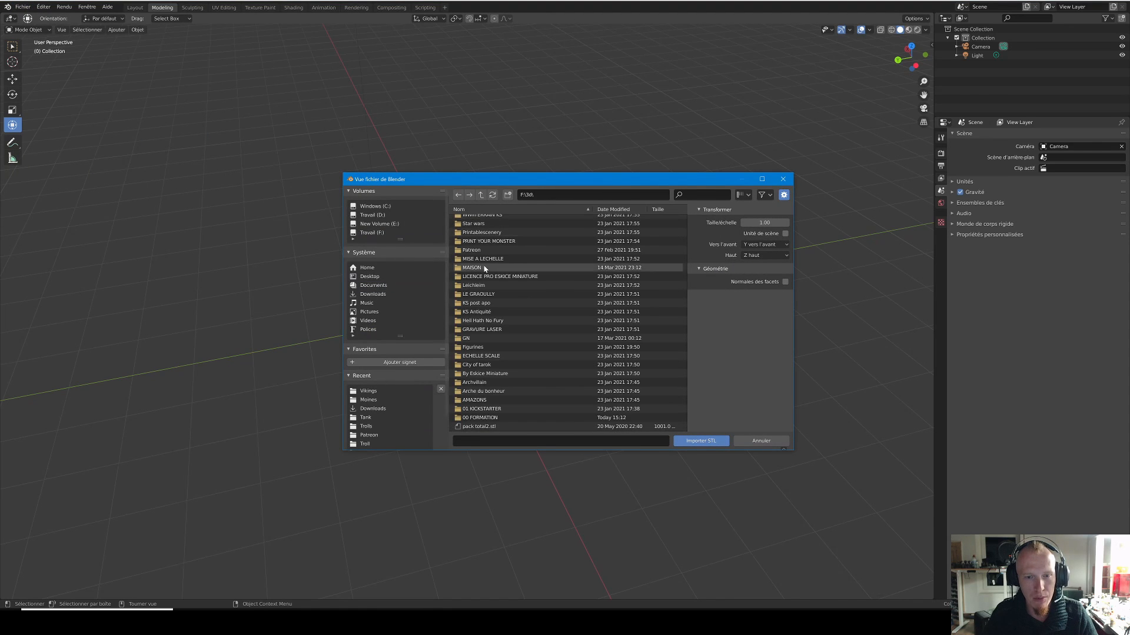
{"action": "double_click", "coordinate": [504, 410]}
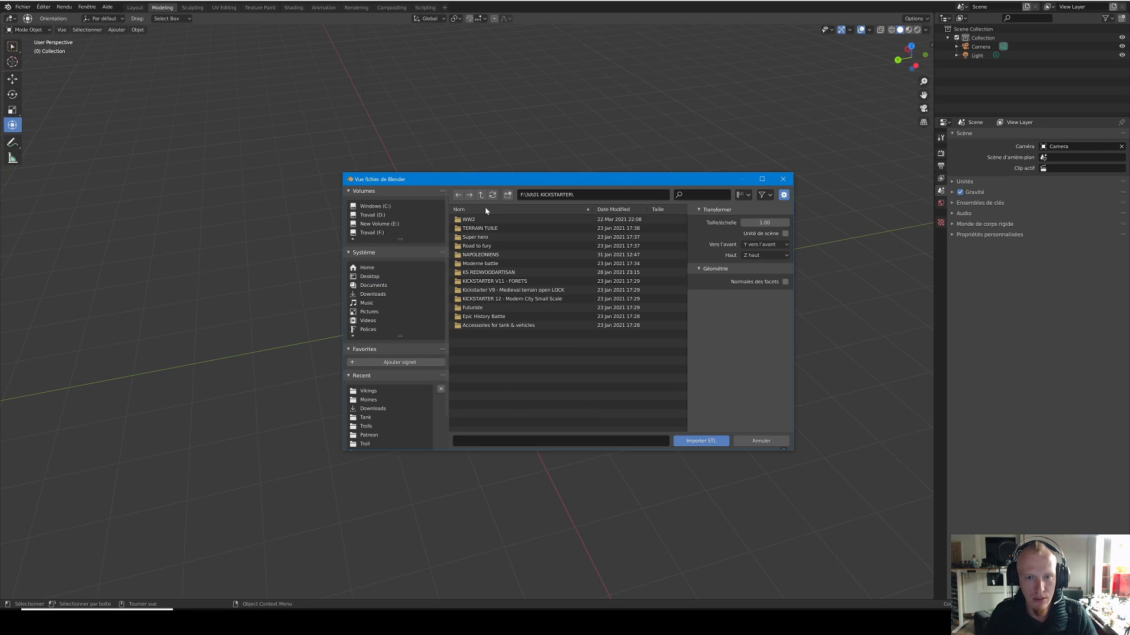
Step: Import "2 Fallschirmjäger tirant un container.stl" from the Containers folder under WW2\Allemand\Fallschirmjäger
{"action": "double_click", "coordinate": [471, 220]}
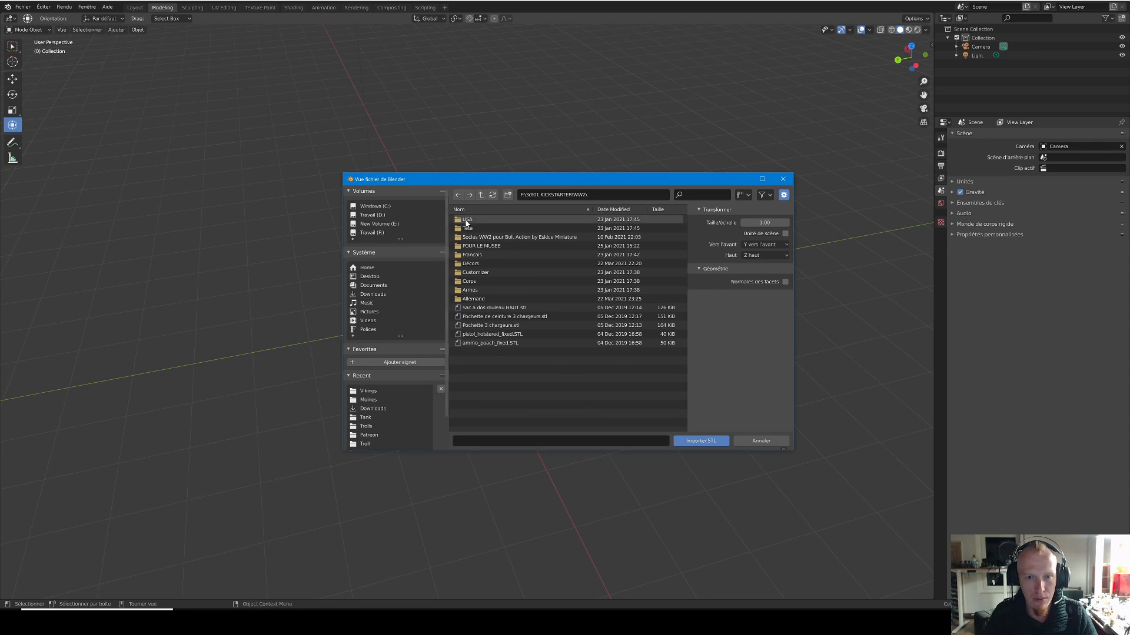
{"action": "double_click", "coordinate": [478, 298]}
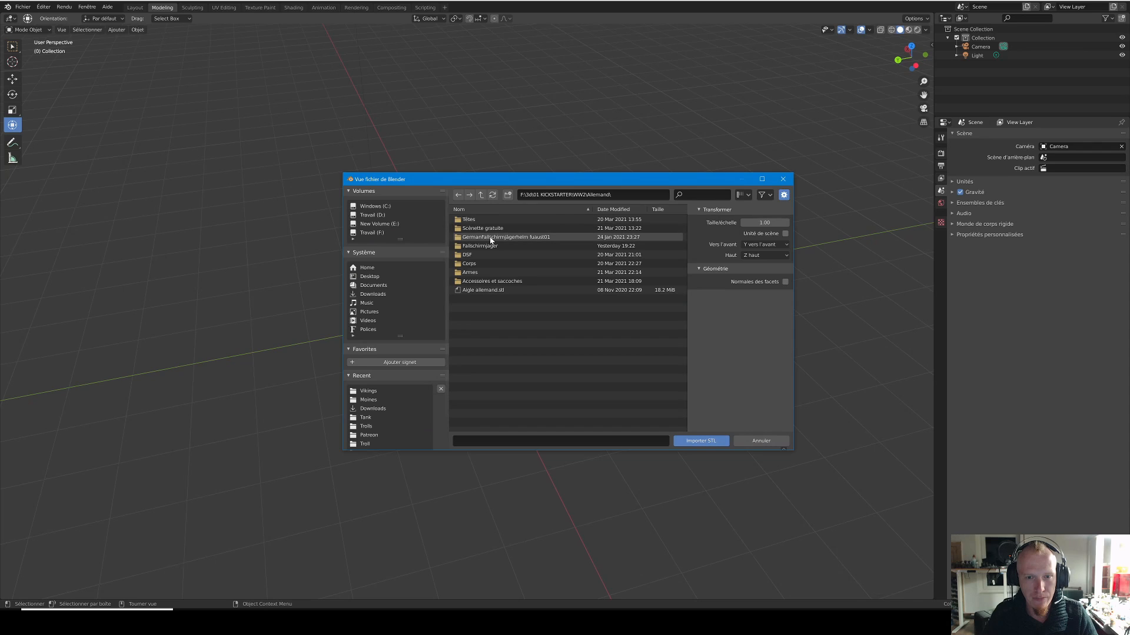
{"action": "double_click", "coordinate": [480, 246]}
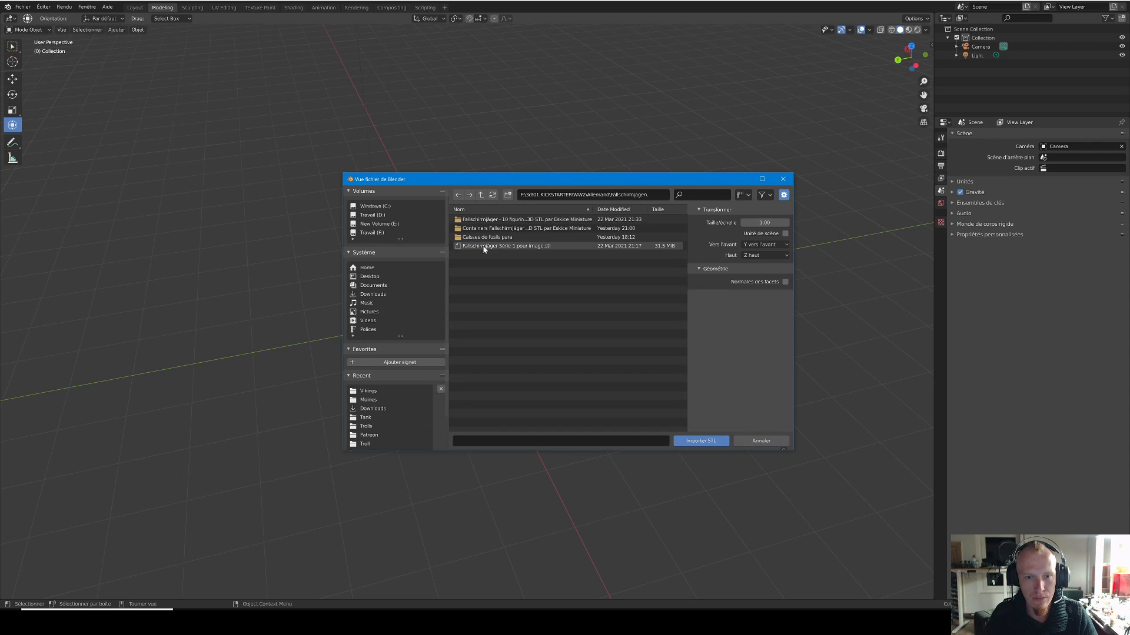
{"action": "double_click", "coordinate": [492, 228]}
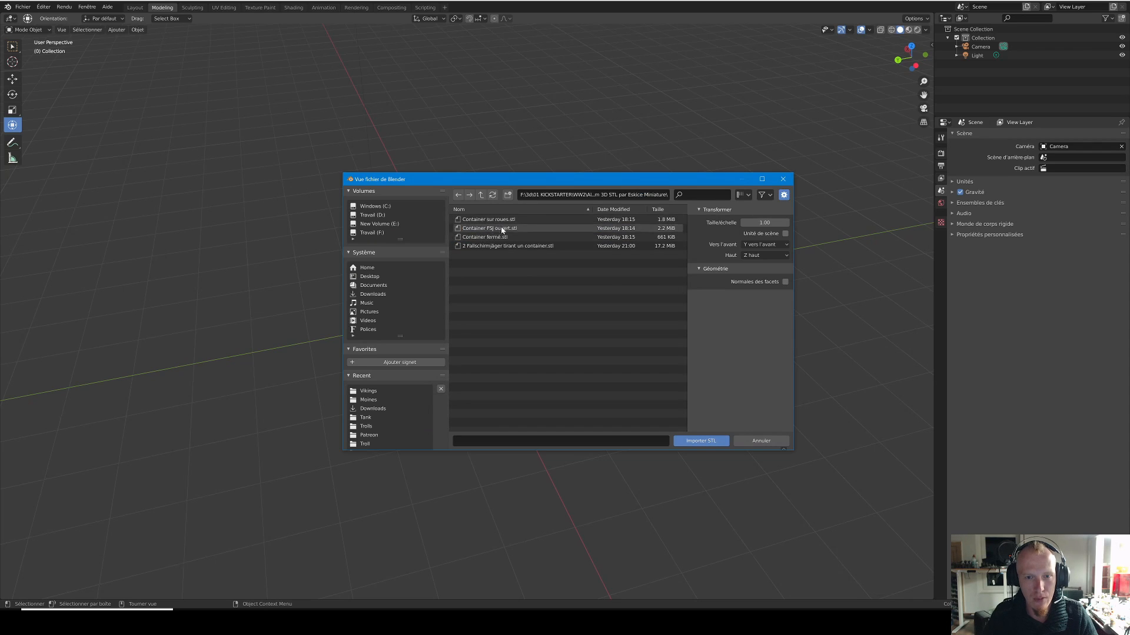
{"action": "left_click", "coordinate": [495, 246]}
{"action": "left_click", "coordinate": [687, 441]}
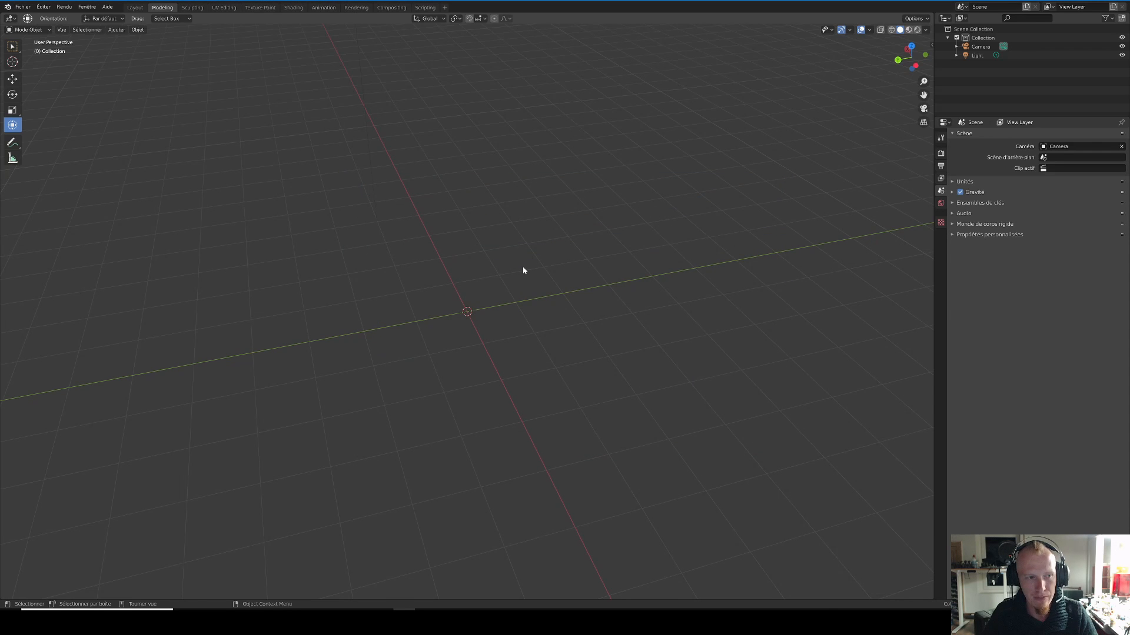
{"action": "scroll", "coordinate": [521, 267], "scroll_direction": "down", "scroll_amount": 12}
{"action": "scroll", "coordinate": [471, 236], "scroll_direction": "down", "scroll_amount": 3}
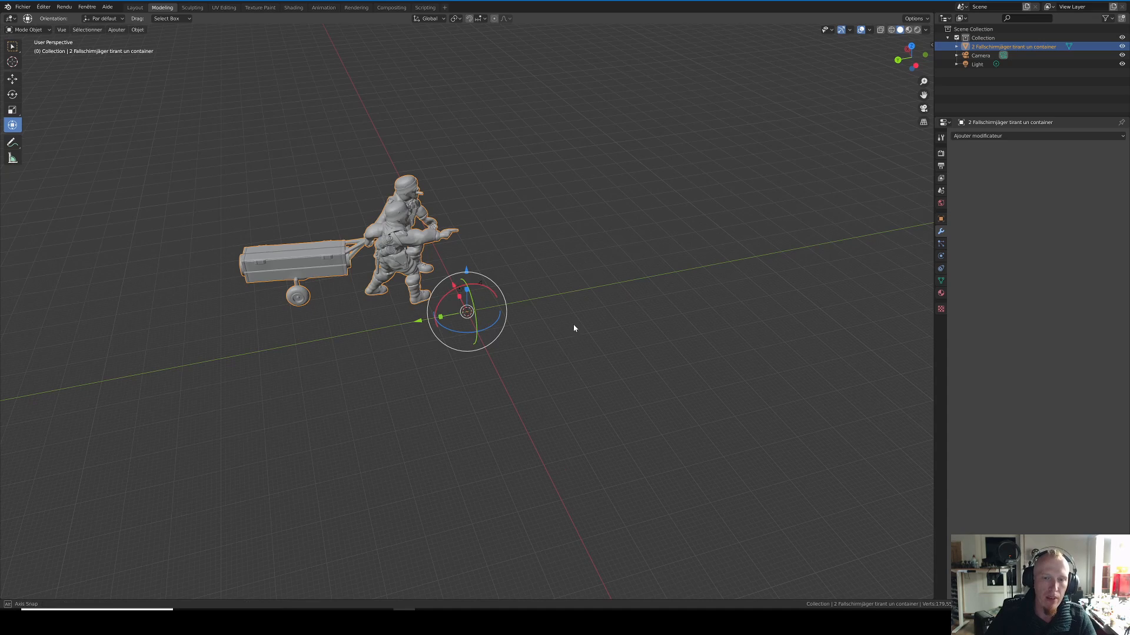
Step: Activate the Move tool and examine from both sides where the imported model's origin lies relative to its geometry
{"action": "middle_click_drag", "start_coordinate": [575, 326], "coordinate": [525, 312]}
{"action": "left_click", "coordinate": [18, 80]}
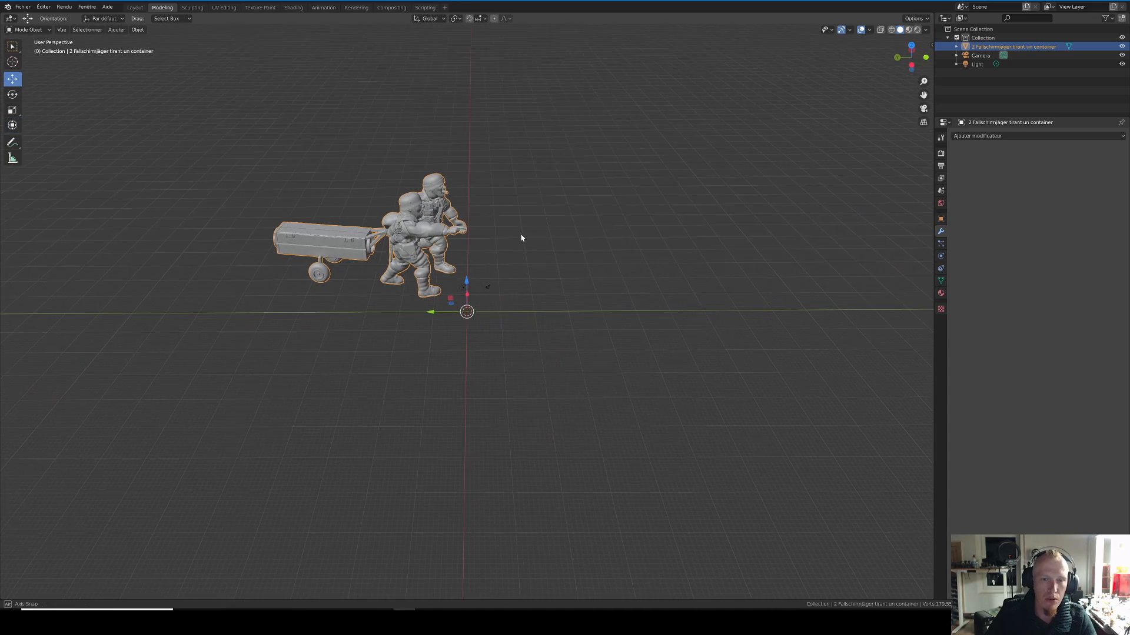
{"action": "scroll", "coordinate": [487, 259], "scroll_direction": "up", "scroll_amount": 5}
{"action": "scroll", "coordinate": [487, 263], "scroll_direction": "down", "scroll_amount": 3}
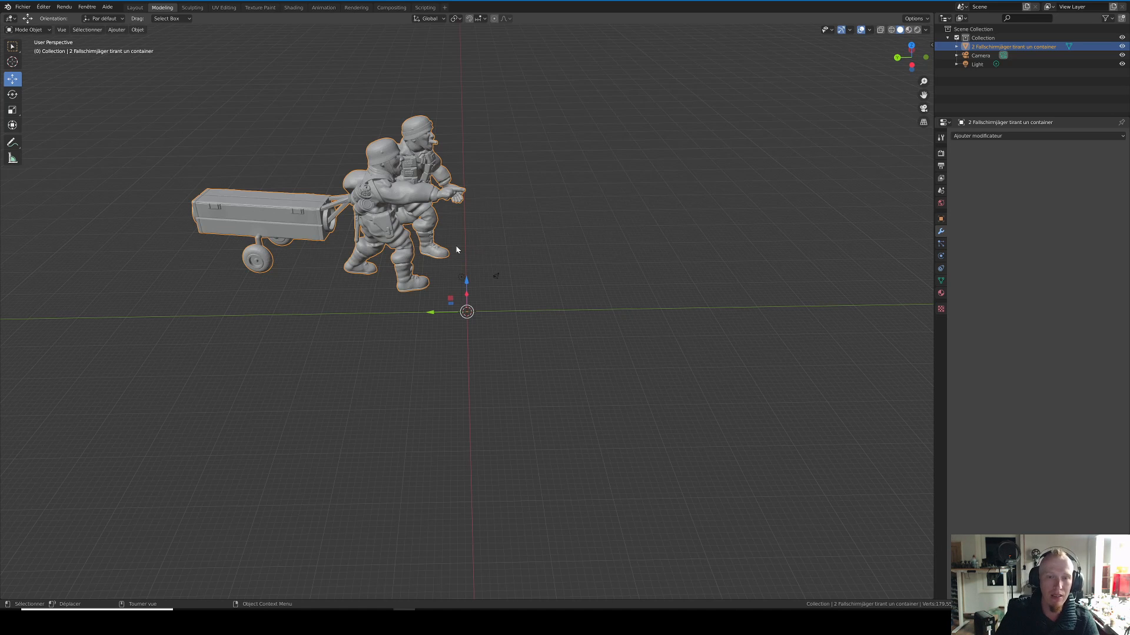
{"action": "right_click", "coordinate": [630, 291]}
{"action": "middle_click_drag", "start_coordinate": [638, 224], "coordinate": [494, 225]}
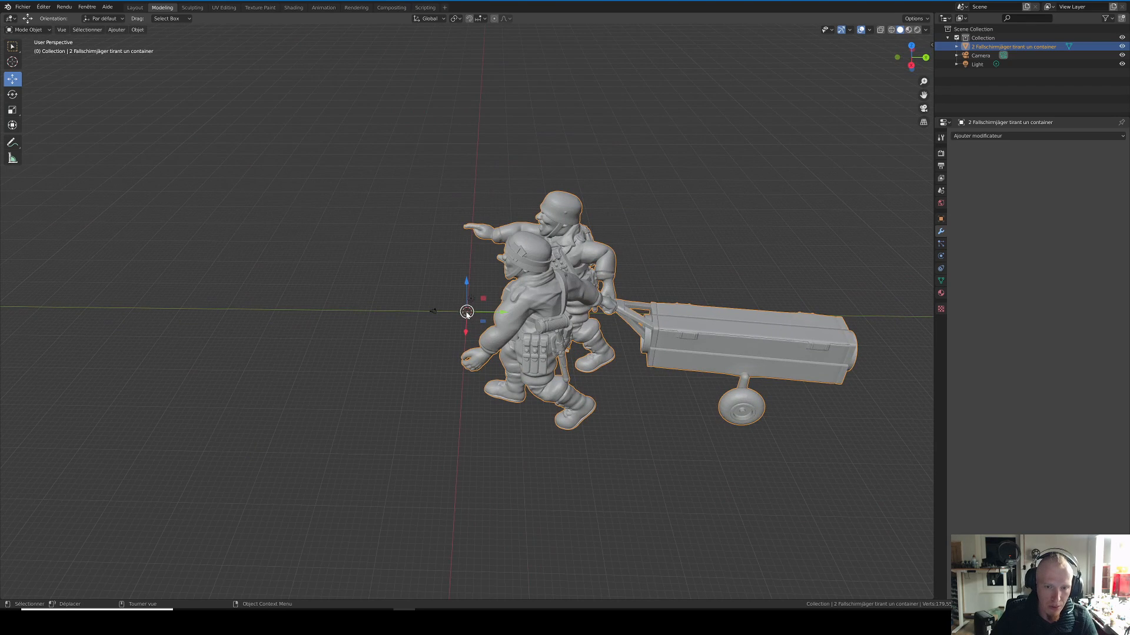
{"action": "middle_click_drag", "start_coordinate": [336, 245], "coordinate": [455, 245]}
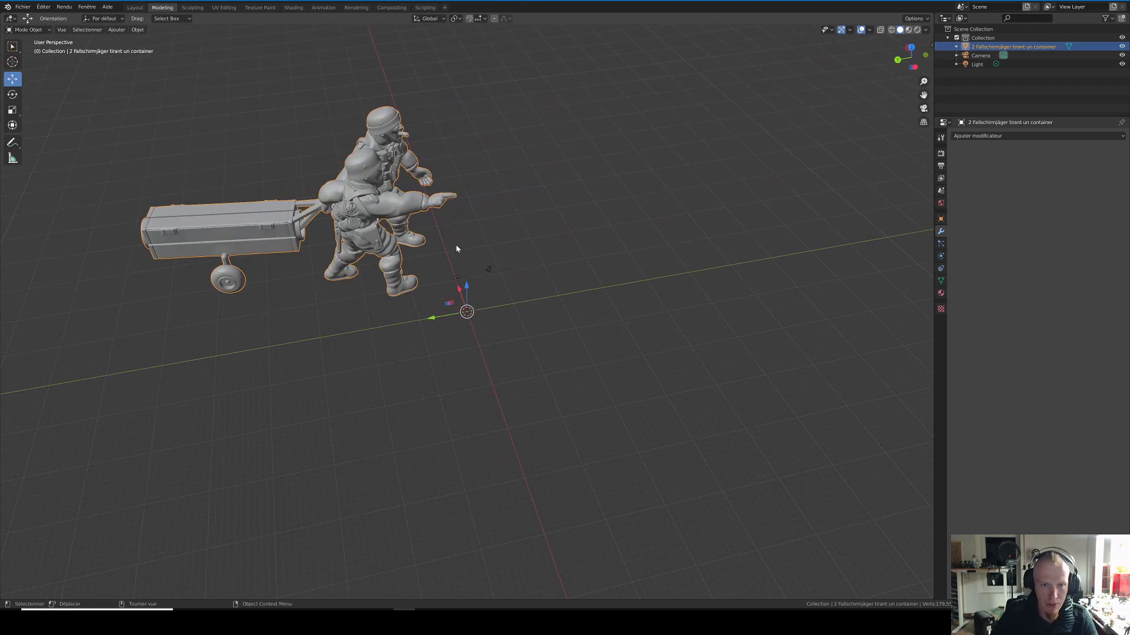
{"action": "right_click", "coordinate": [369, 223]}
{"action": "mouse_move", "coordinate": [364, 244]}
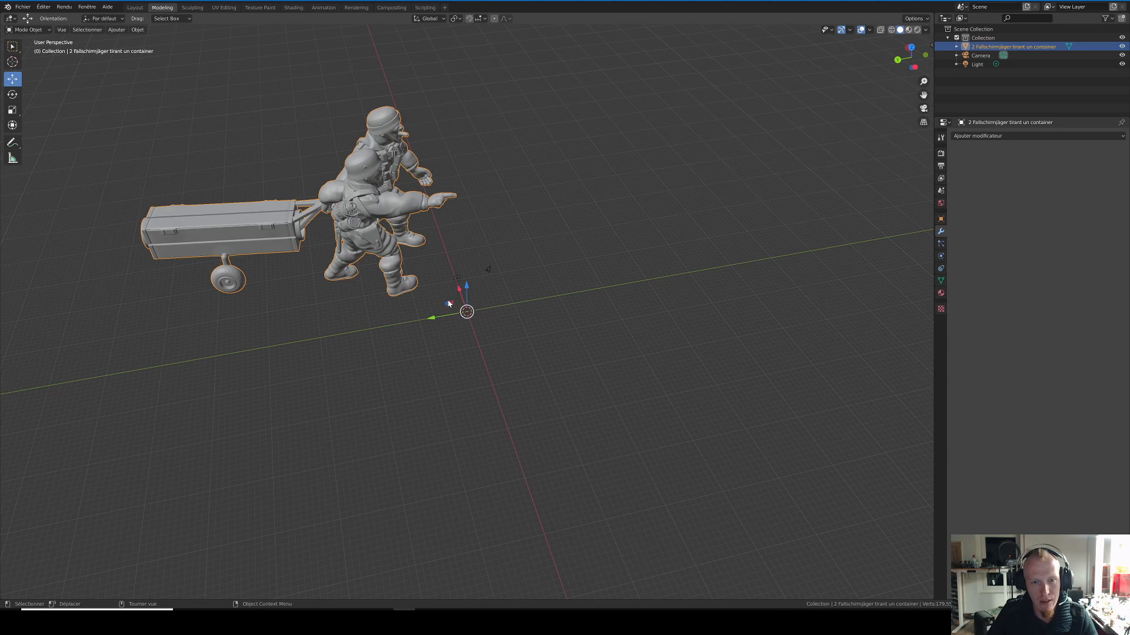
{"action": "right_click", "coordinate": [400, 204]}
{"action": "mouse_move", "coordinate": [411, 227]}
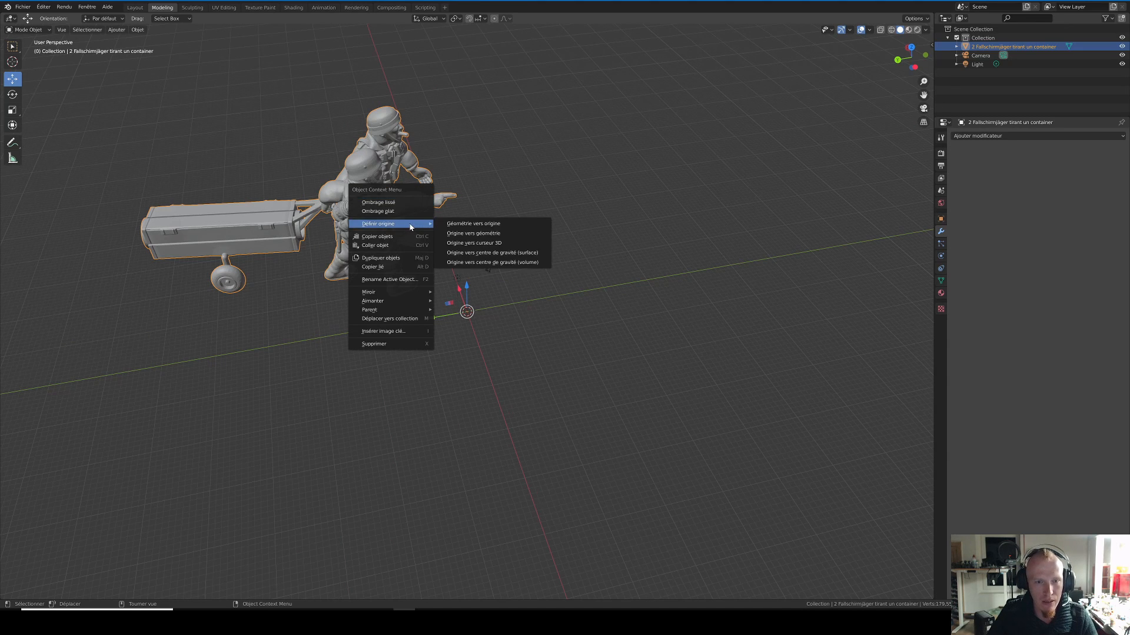
{"action": "right_click", "coordinate": [348, 211]}
{"action": "right_click", "coordinate": [563, 205]}
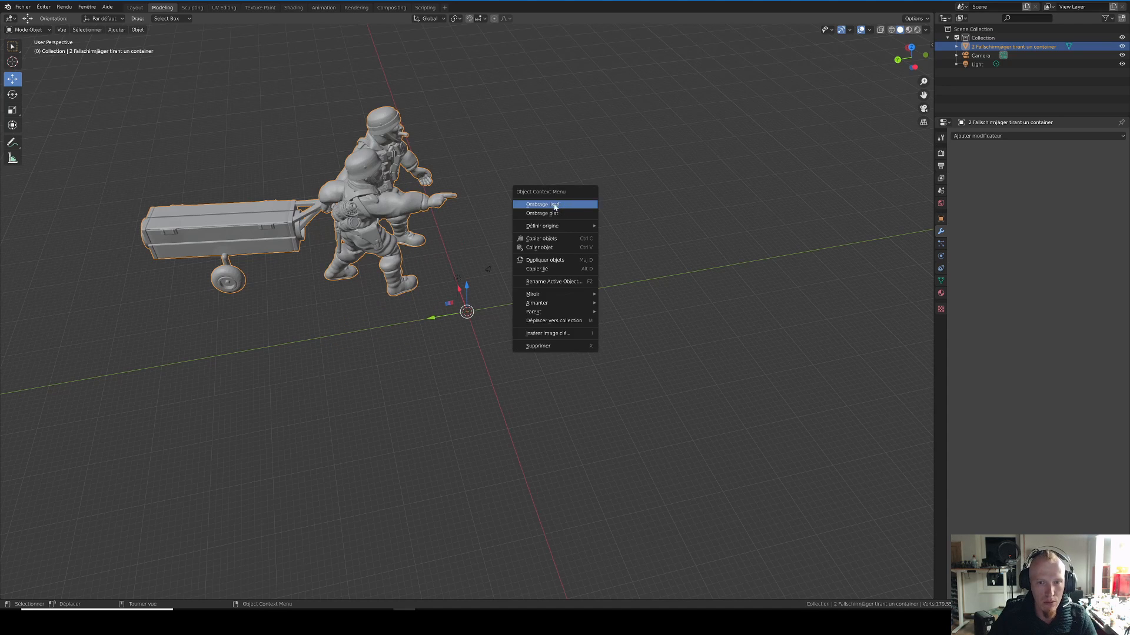
{"action": "right_click", "coordinate": [535, 216]}
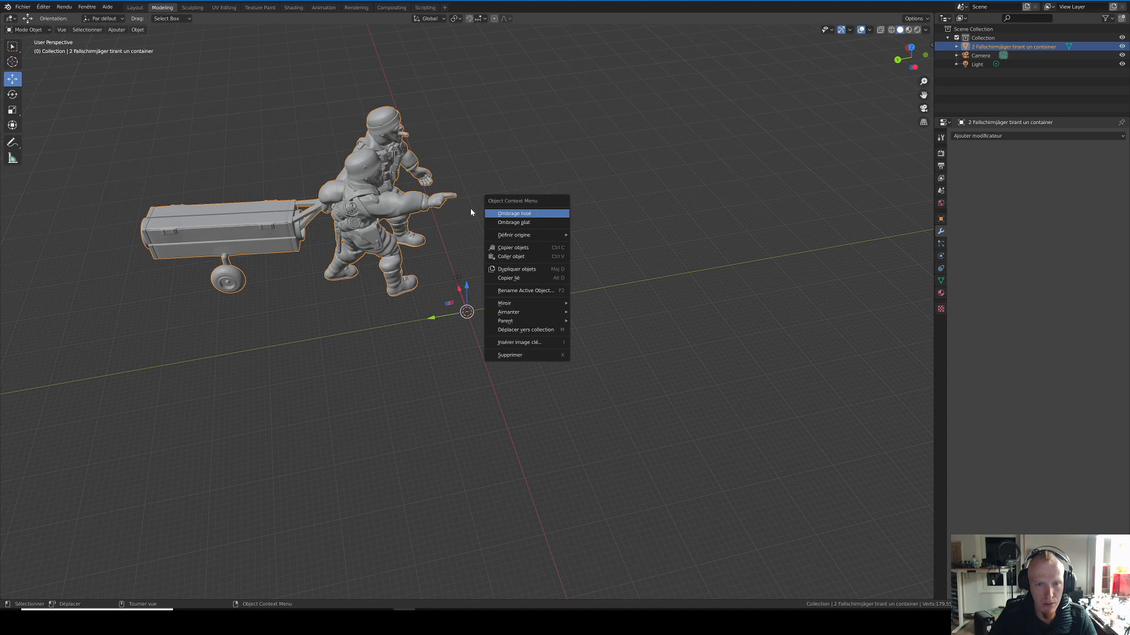
{"action": "right_click", "coordinate": [567, 216]}
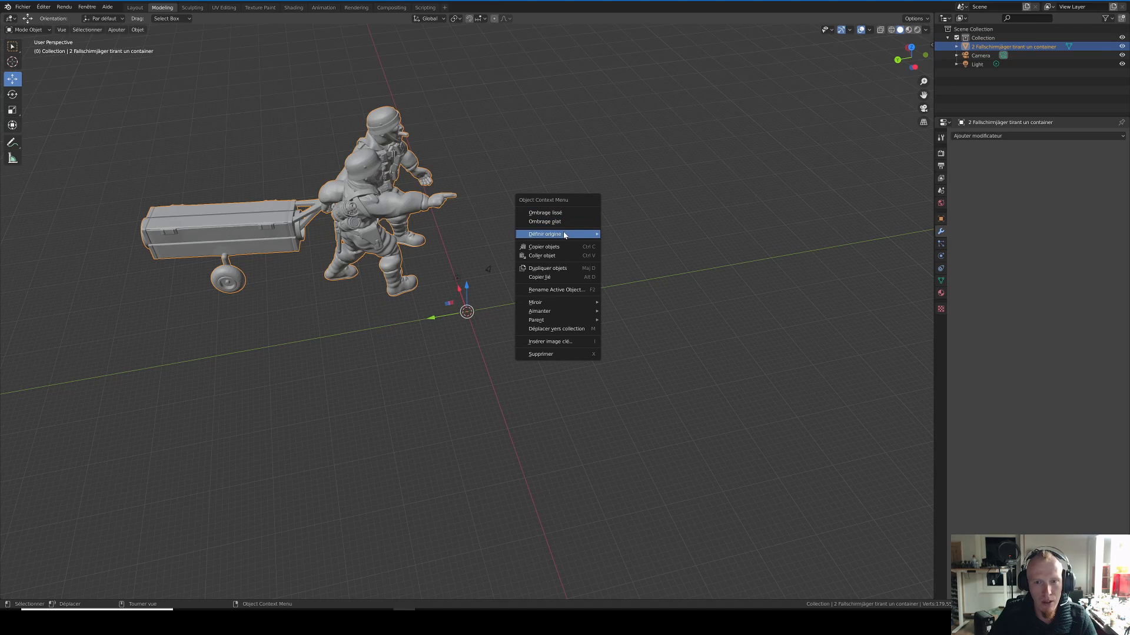
{"action": "mouse_move", "coordinate": [563, 235]}
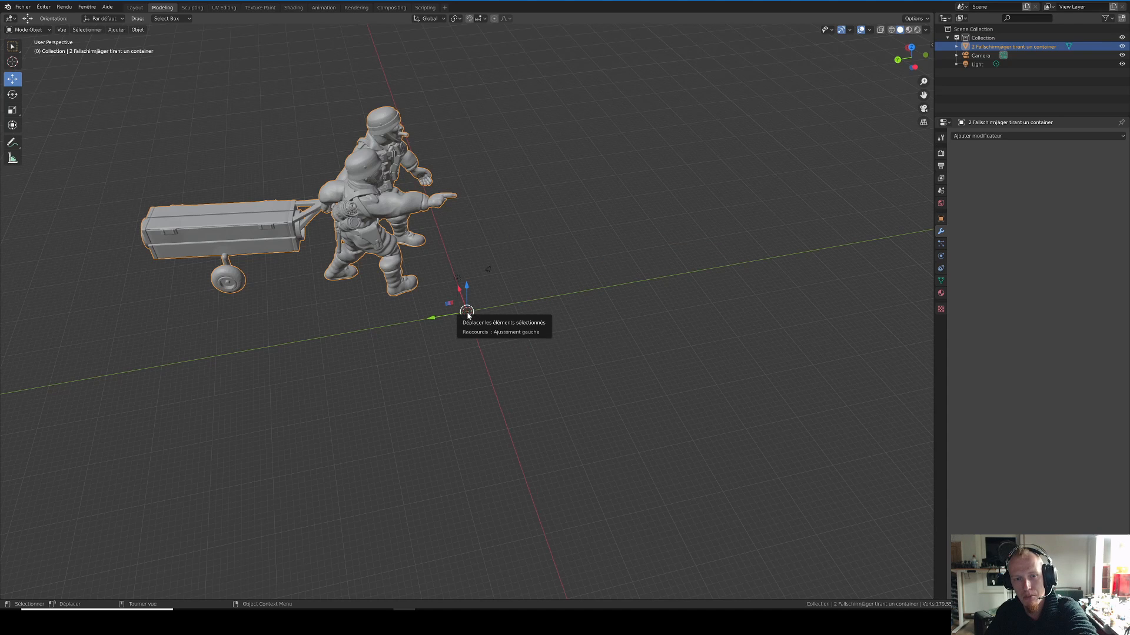
Step: Set the imported model's origin with the option "Origine vers géométrie" (origin to geometry)
{"action": "right_click", "coordinate": [388, 227]}
{"action": "mouse_move", "coordinate": [388, 227]}
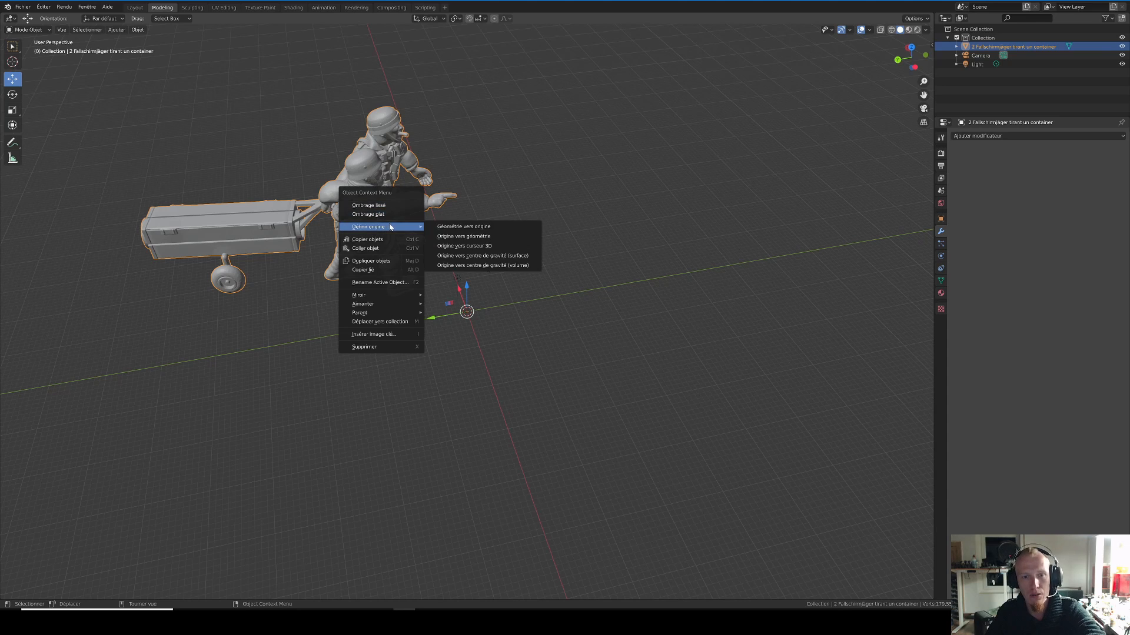
{"action": "left_click", "coordinate": [453, 242]}
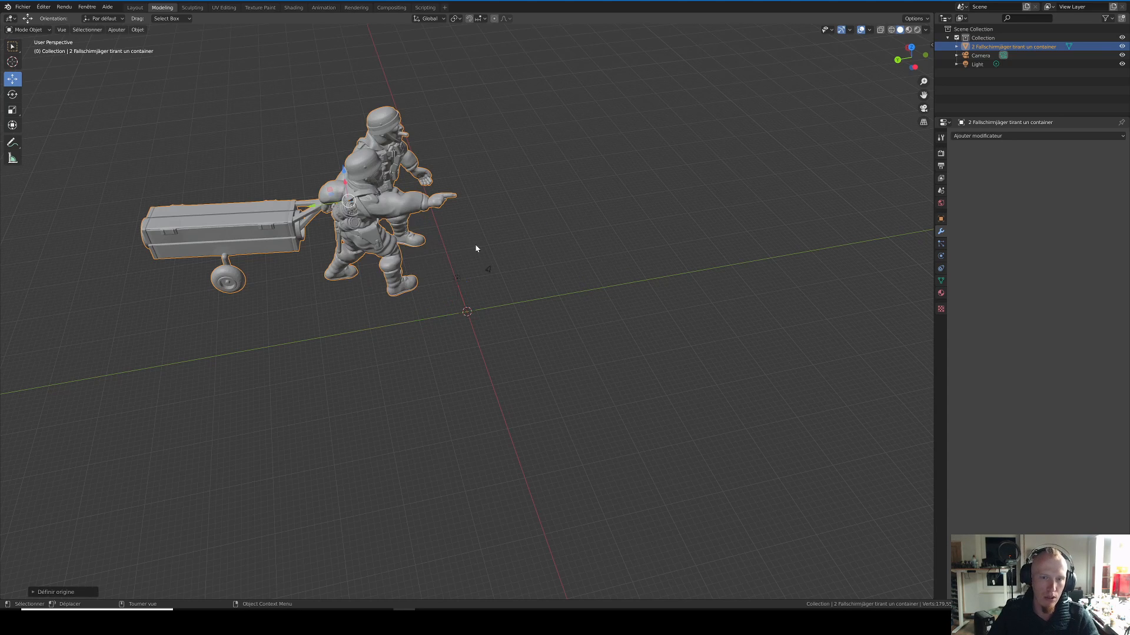
Step: Move the imported soldiers model sideways toward the world origin with the Move tool
{"action": "middle_click_drag", "start_coordinate": [537, 270], "coordinate": [666, 236]}
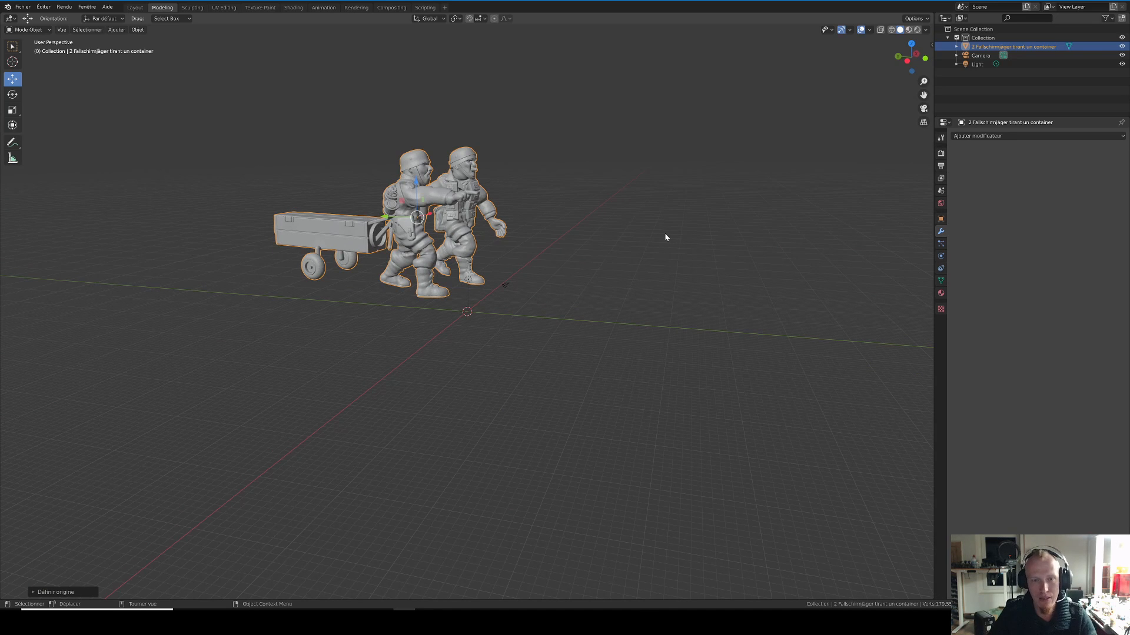
{"action": "middle_click_drag", "start_coordinate": [497, 211], "coordinate": [528, 231]}
{"action": "left_click_drag", "start_coordinate": [342, 210], "coordinate": [442, 207]}
{"action": "middle_click_drag", "start_coordinate": [609, 211], "coordinate": [651, 194]}
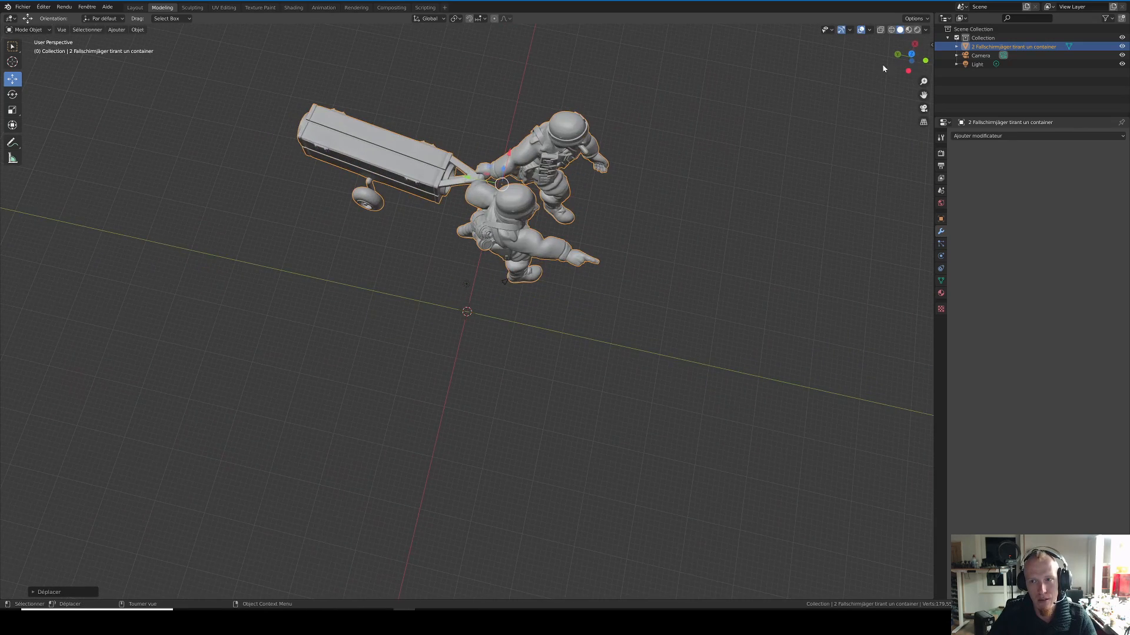
Step: Rotate the soldiers model freely from the top view and check its new orientation from the front
{"action": "left_click", "coordinate": [912, 55]}
{"action": "key", "text": "r"}
{"action": "left_click", "coordinate": [651, 408]}
{"action": "middle_click_drag", "start_coordinate": [652, 409], "coordinate": [590, 261]}
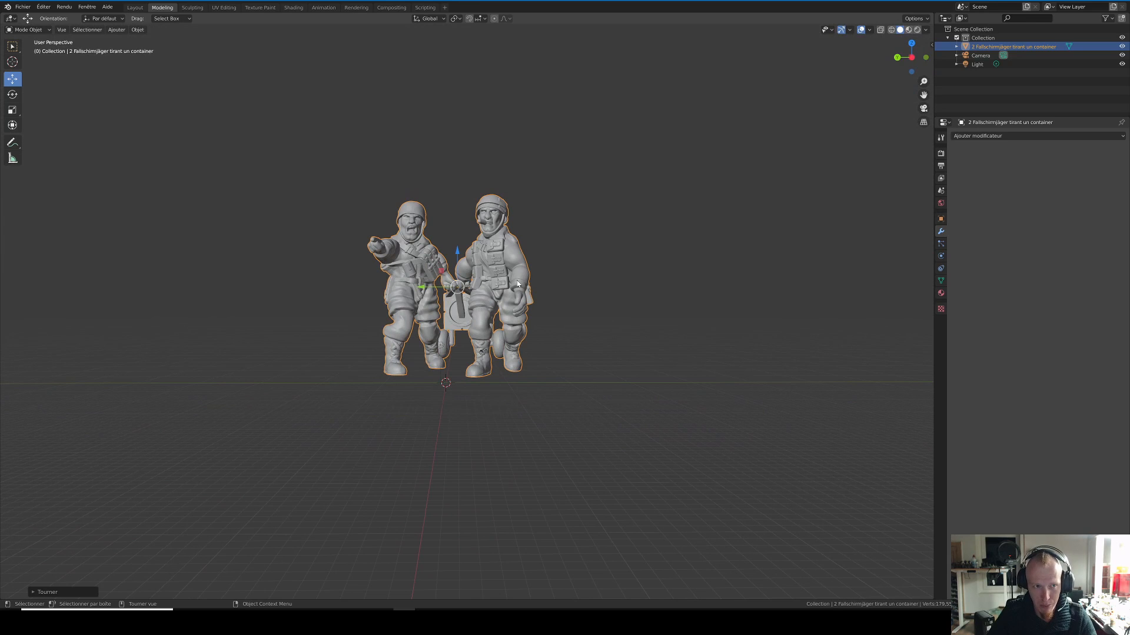
{"action": "middle_click_drag", "start_coordinate": [517, 284], "coordinate": [587, 280]}
Step: Switch the model to Edit mode (Mode Edit), clear the selection and select one vertex on the cigar-smoking soldier's front knee
{"action": "left_click", "coordinate": [29, 30]}
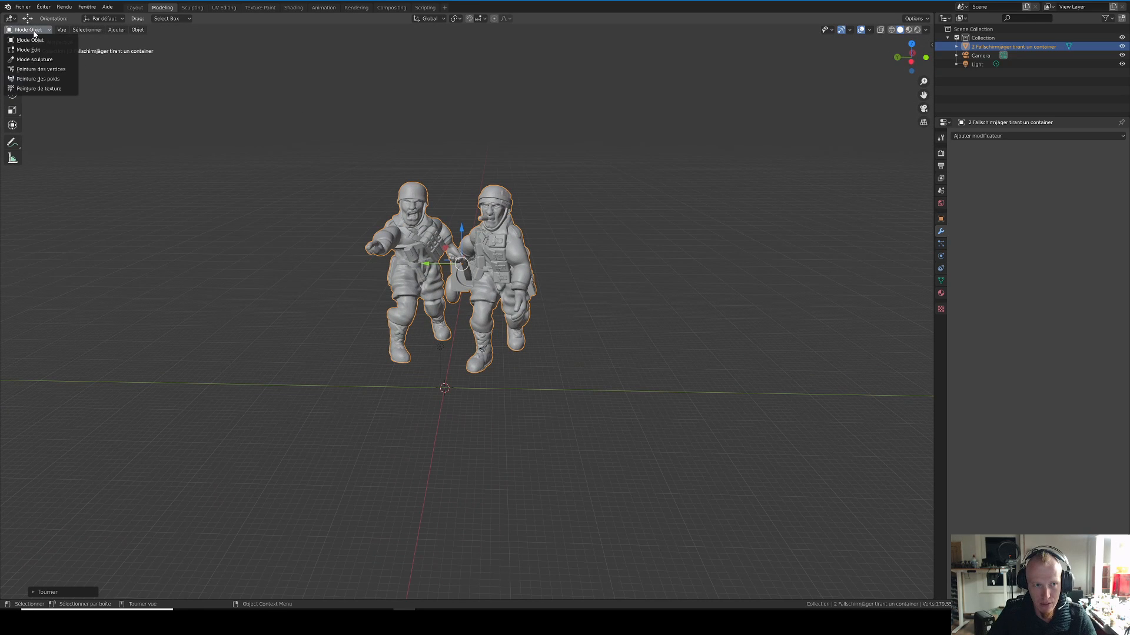
{"action": "left_click", "coordinate": [30, 50]}
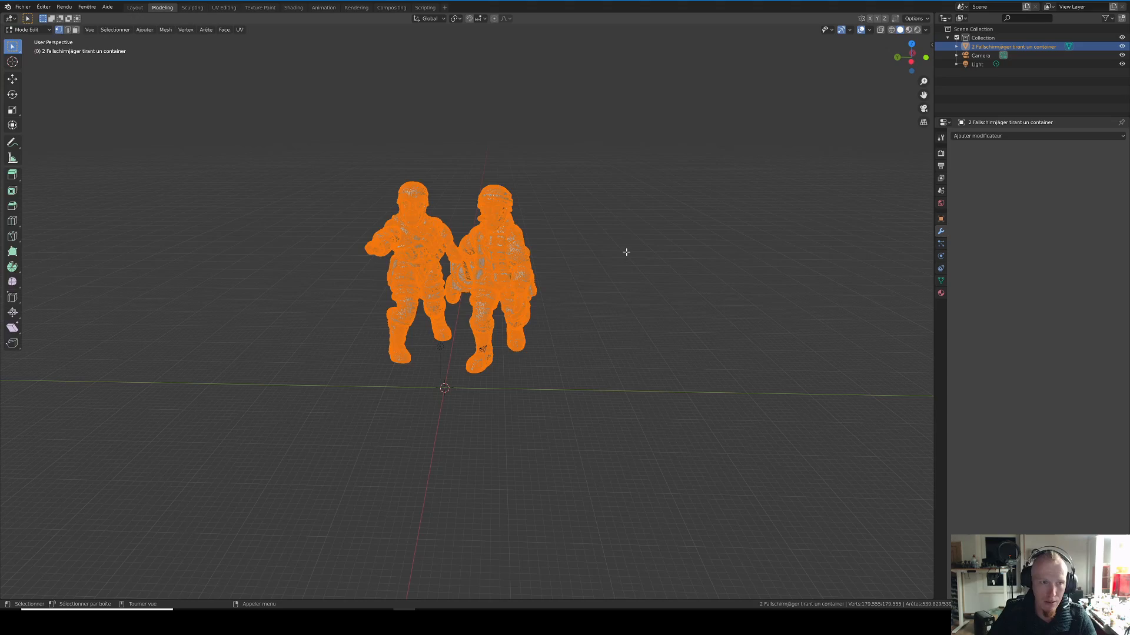
{"action": "key", "text": "alt+a"}
{"action": "scroll", "coordinate": [581, 218], "scroll_direction": "up", "scroll_amount": 10}
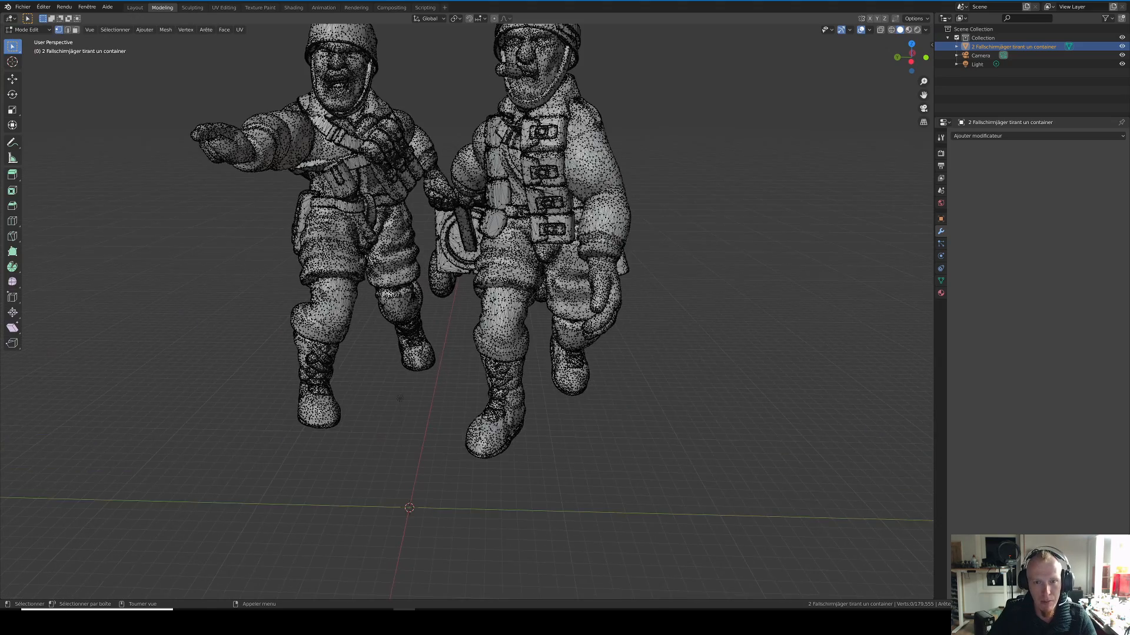
{"action": "scroll", "coordinate": [580, 217], "scroll_direction": "up", "scroll_amount": 2}
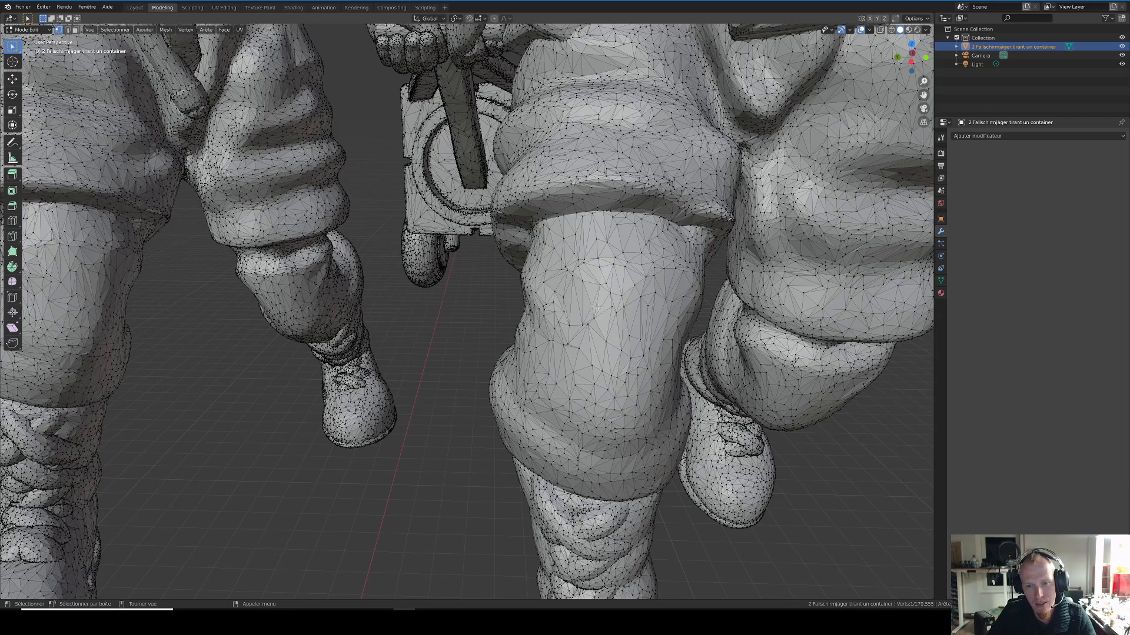
{"action": "scroll", "coordinate": [597, 308], "scroll_direction": "up", "scroll_amount": 2}
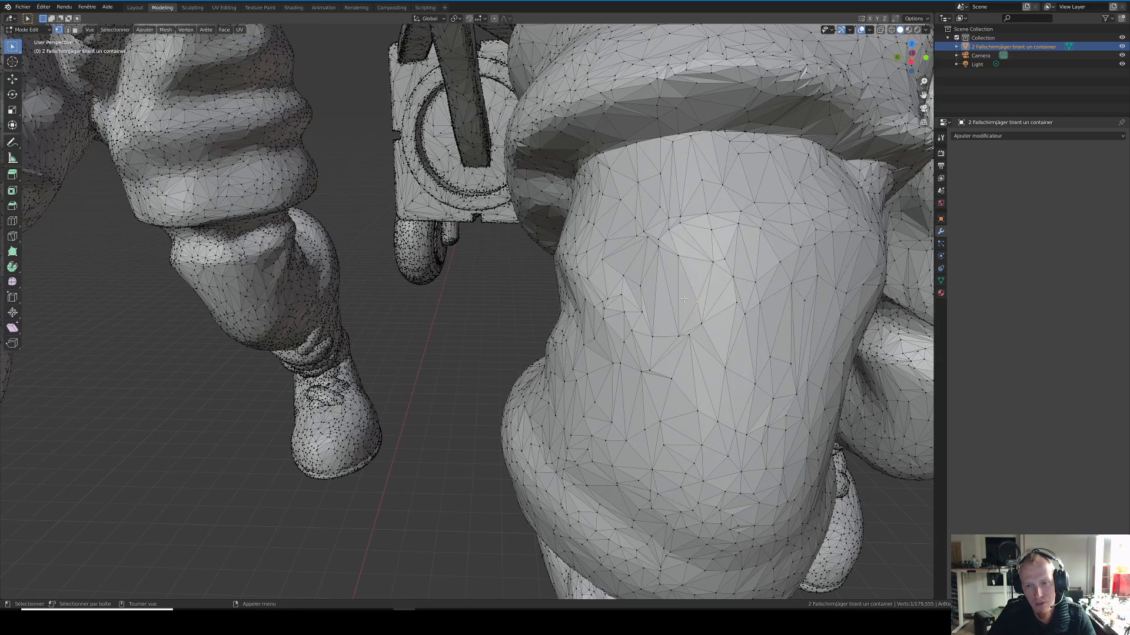
Step: Try pulling the single knee vertex out of the leg with the Move tool and undo that move
{"action": "left_click", "coordinate": [12, 79]}
{"action": "left_click_drag", "start_coordinate": [697, 305], "coordinate": [520, 288]}
{"action": "scroll", "coordinate": [510, 239], "scroll_direction": "down", "scroll_amount": 2}
{"action": "mouse_move", "coordinate": [510, 239]}
{"action": "middle_mouse_down"}
{"action": "mouse_move", "coordinate": [566, 251]}
{"action": "mouse_move", "coordinate": [553, 228]}
{"action": "mouse_move", "coordinate": [507, 220]}
{"action": "middle_mouse_up"}
{"action": "scroll", "coordinate": [507, 220], "scroll_direction": "down", "scroll_amount": 3}
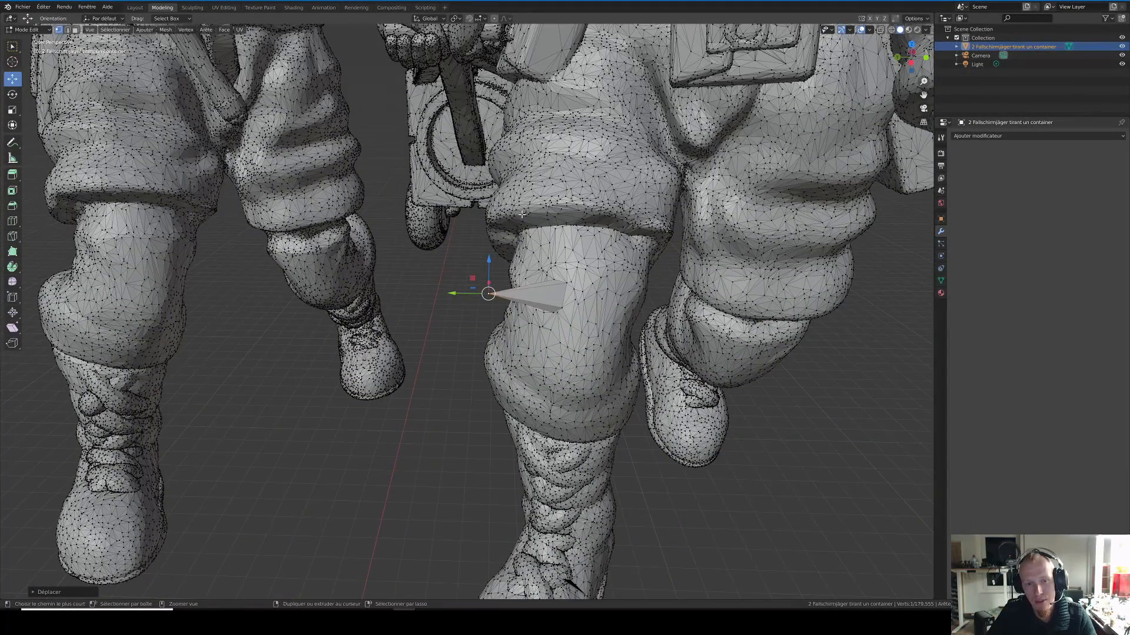
{"action": "key", "text": "ctrl+z"}
Step: Examine the density of the triangle mesh on both soldiers' legs and bodies from several angles
{"action": "middle_click_drag", "start_coordinate": [661, 288], "coordinate": [658, 290]}
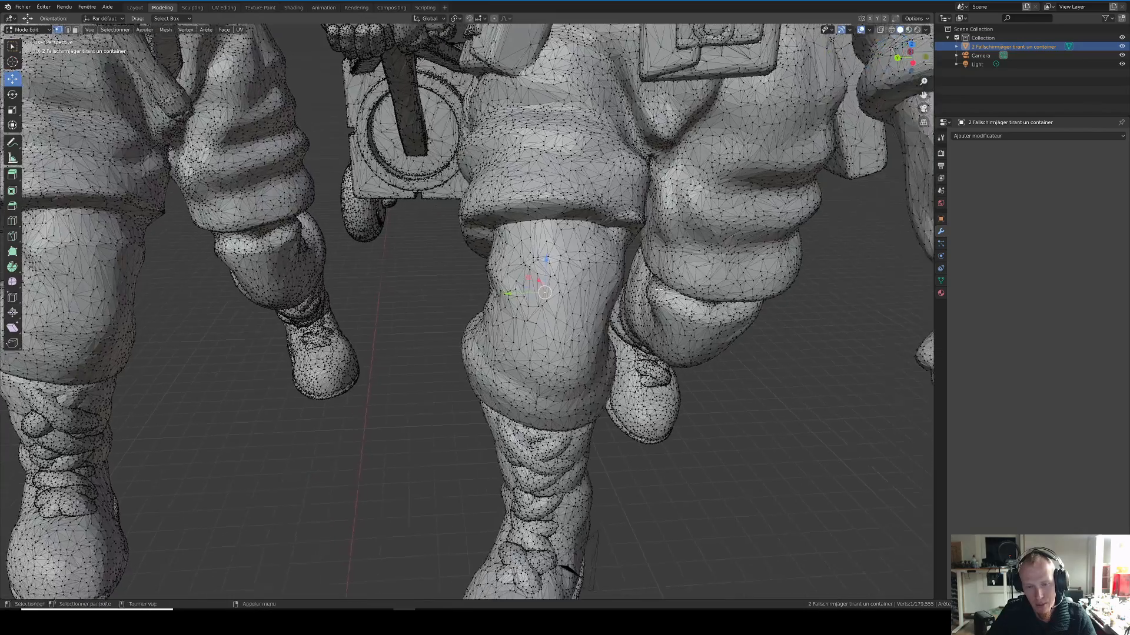
{"action": "scroll", "coordinate": [658, 289], "scroll_direction": "down", "scroll_amount": 5}
{"action": "scroll", "coordinate": [621, 250], "scroll_direction": "down", "scroll_amount": 1}
{"action": "middle_click_drag", "start_coordinate": [621, 251], "coordinate": [569, 256]}
{"action": "scroll", "coordinate": [570, 256], "scroll_direction": "up", "scroll_amount": 5}
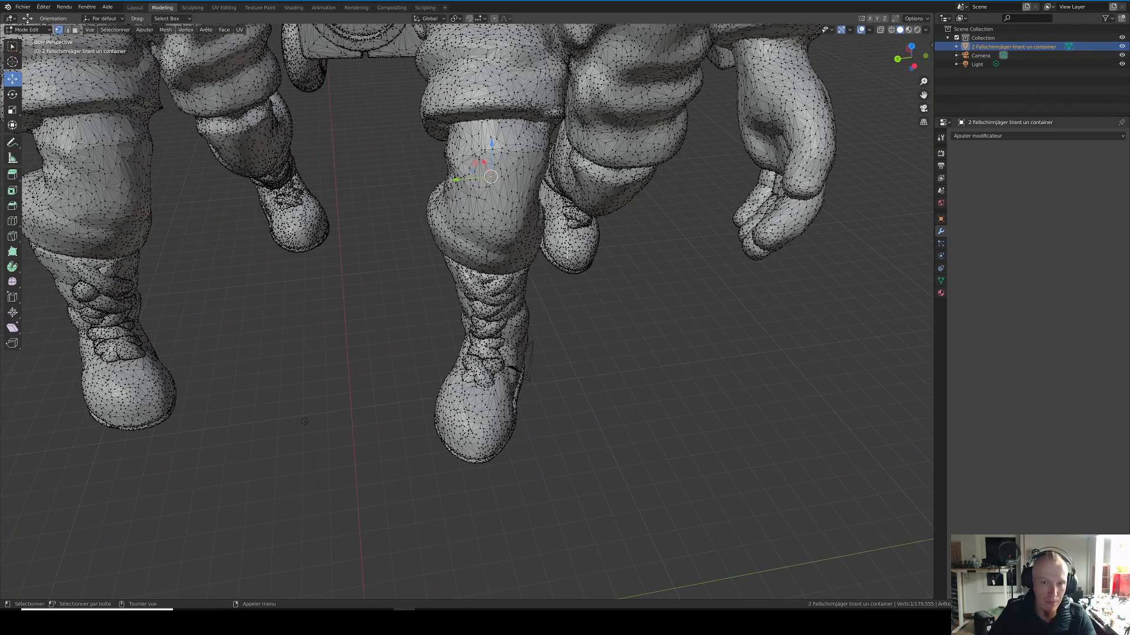
{"action": "scroll", "coordinate": [567, 255], "scroll_direction": "down", "scroll_amount": 4}
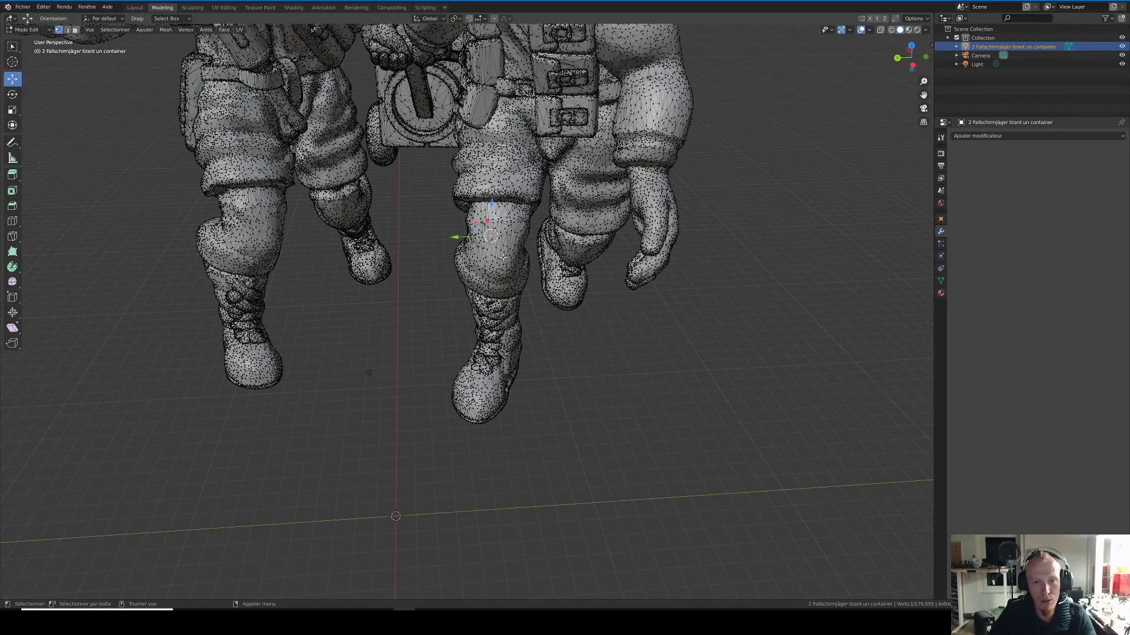
{"action": "scroll", "coordinate": [532, 298], "scroll_direction": "down", "scroll_amount": 2}
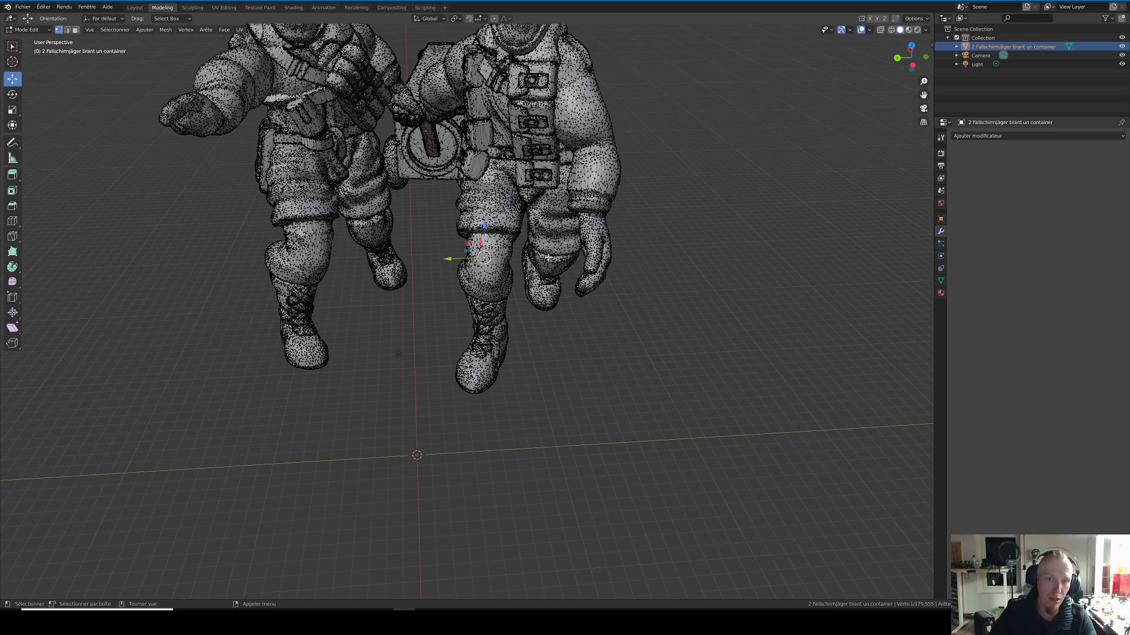
{"action": "middle_click_drag", "start_coordinate": [506, 242], "coordinate": [507, 272]}
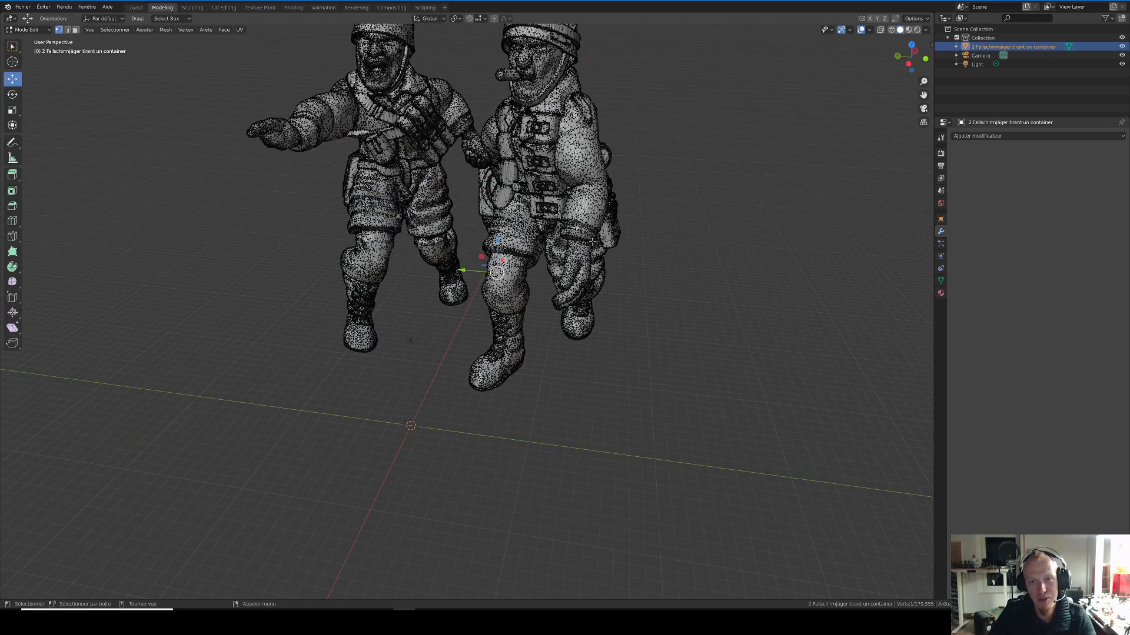
{"action": "scroll", "coordinate": [603, 321], "scroll_direction": "up", "scroll_amount": 5}
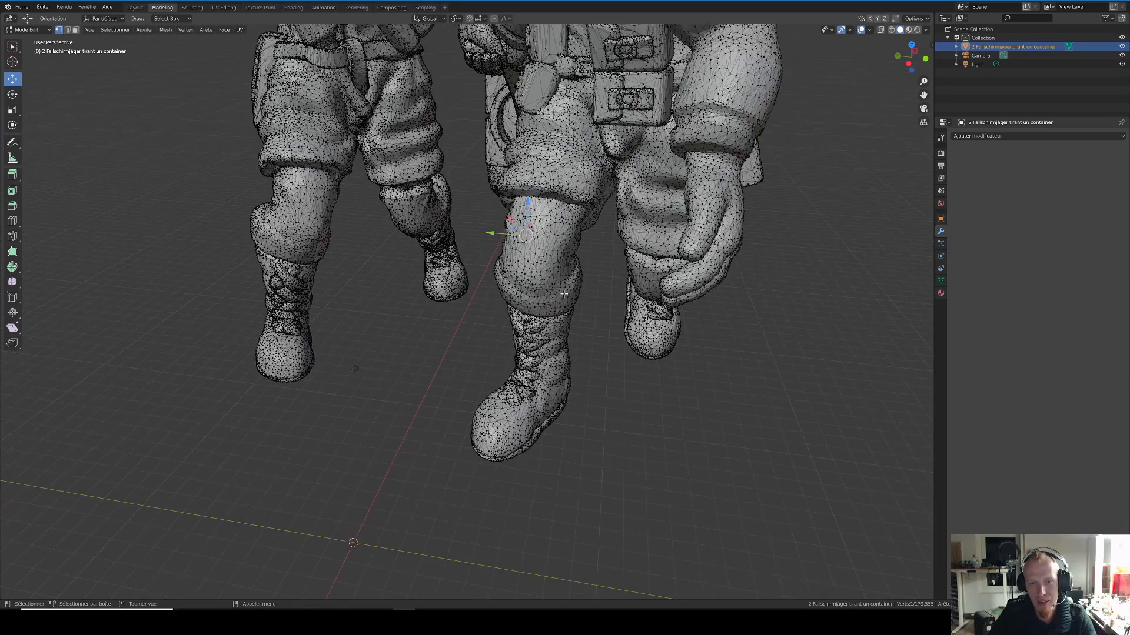
{"action": "middle_click_drag", "start_coordinate": [638, 336], "coordinate": [664, 346]}
{"action": "scroll", "coordinate": [585, 302], "scroll_direction": "down", "scroll_amount": 1}
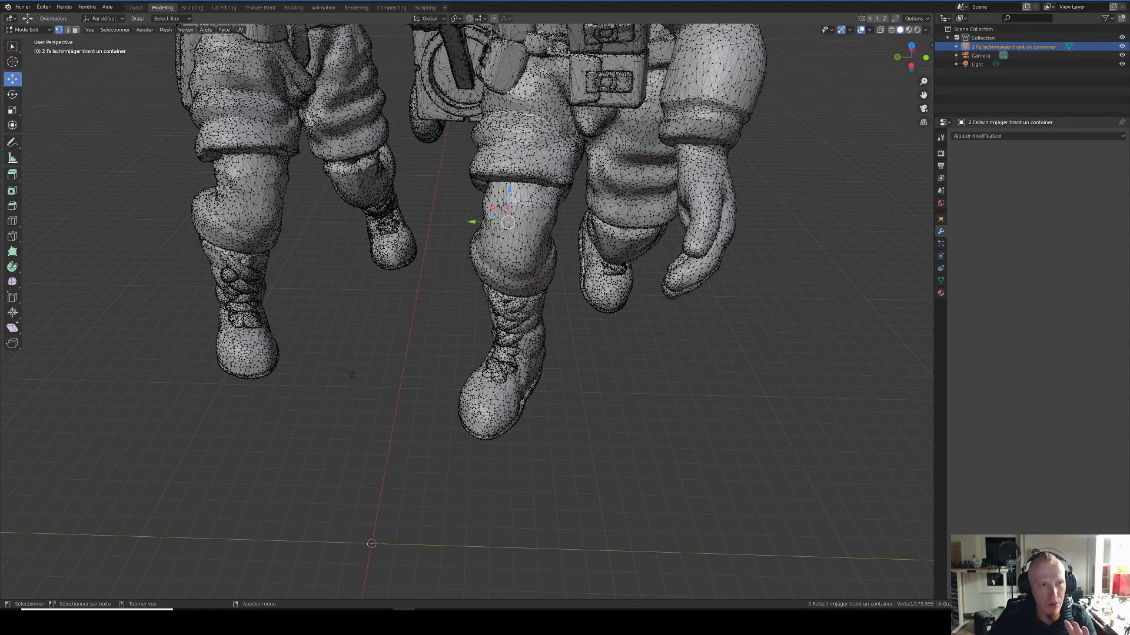
{"action": "scroll", "coordinate": [106, 62], "scroll_direction": "down", "scroll_amount": 4}
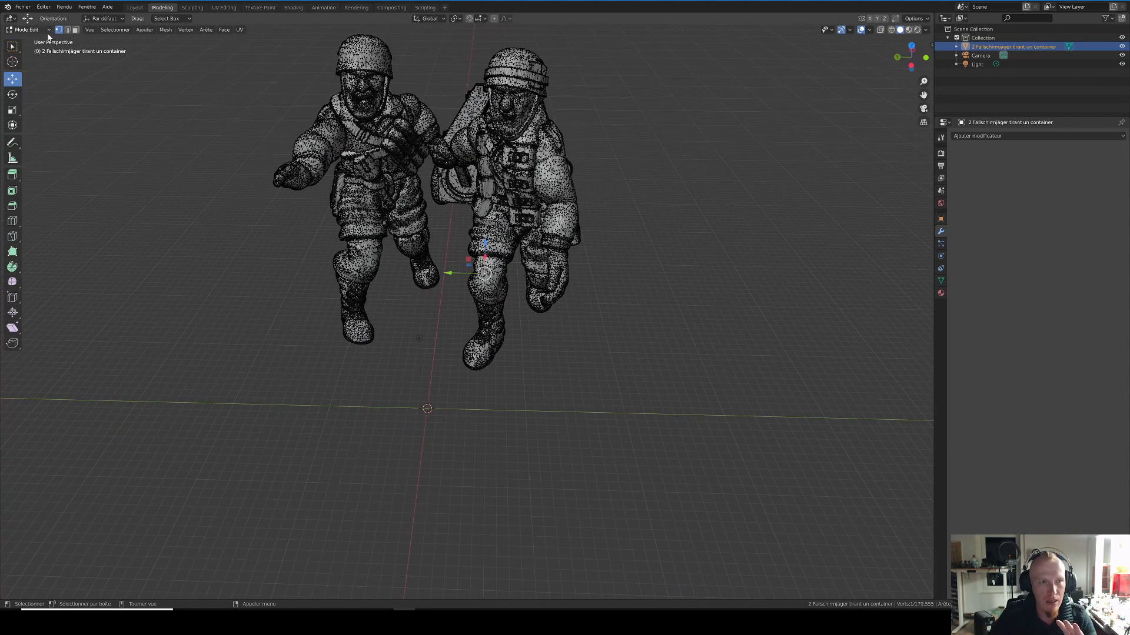
Step: Place the 3D cursor on the surface of the cigar-smoking soldier's upper arm
{"action": "scroll", "coordinate": [545, 162], "scroll_direction": "up", "scroll_amount": 8}
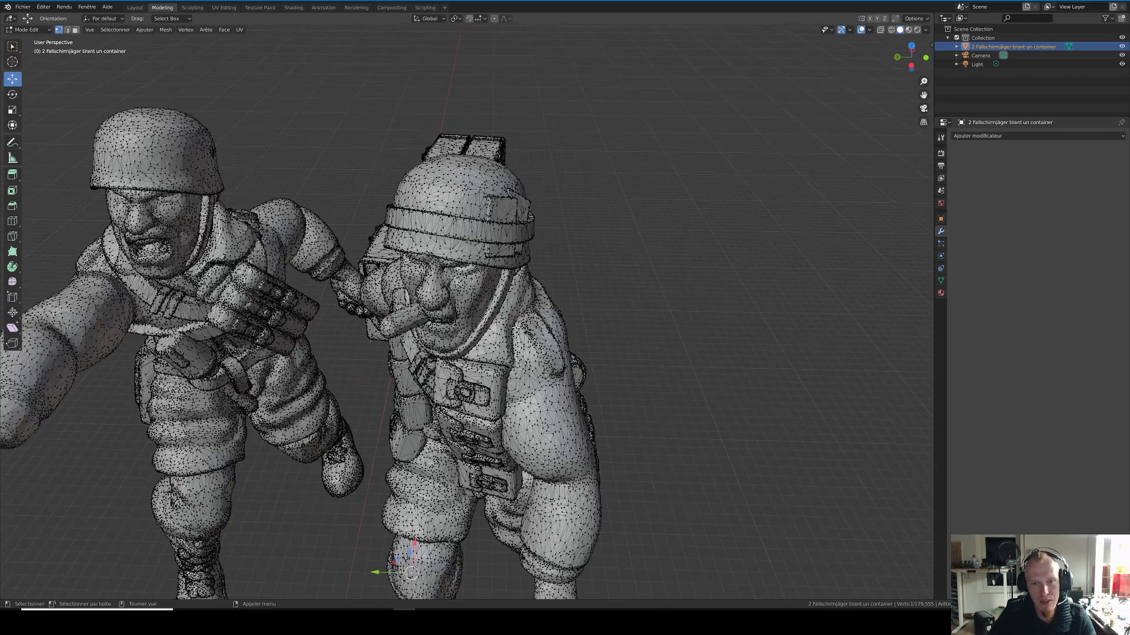
{"action": "scroll", "coordinate": [573, 272], "scroll_direction": "up", "scroll_amount": 8}
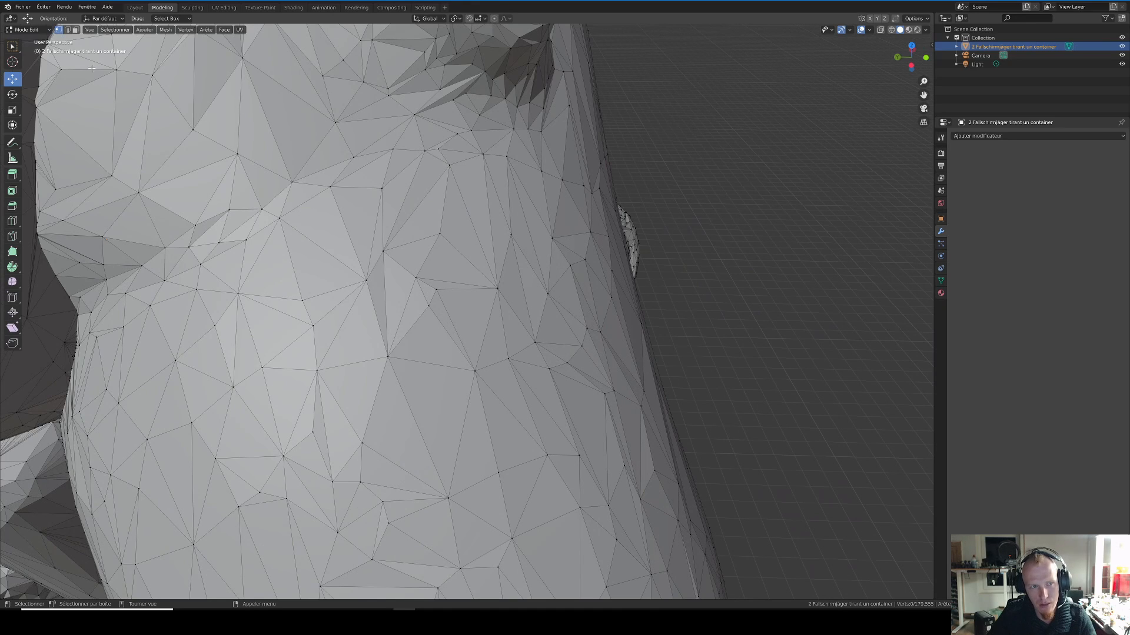
{"action": "left_click", "coordinate": [12, 61]}
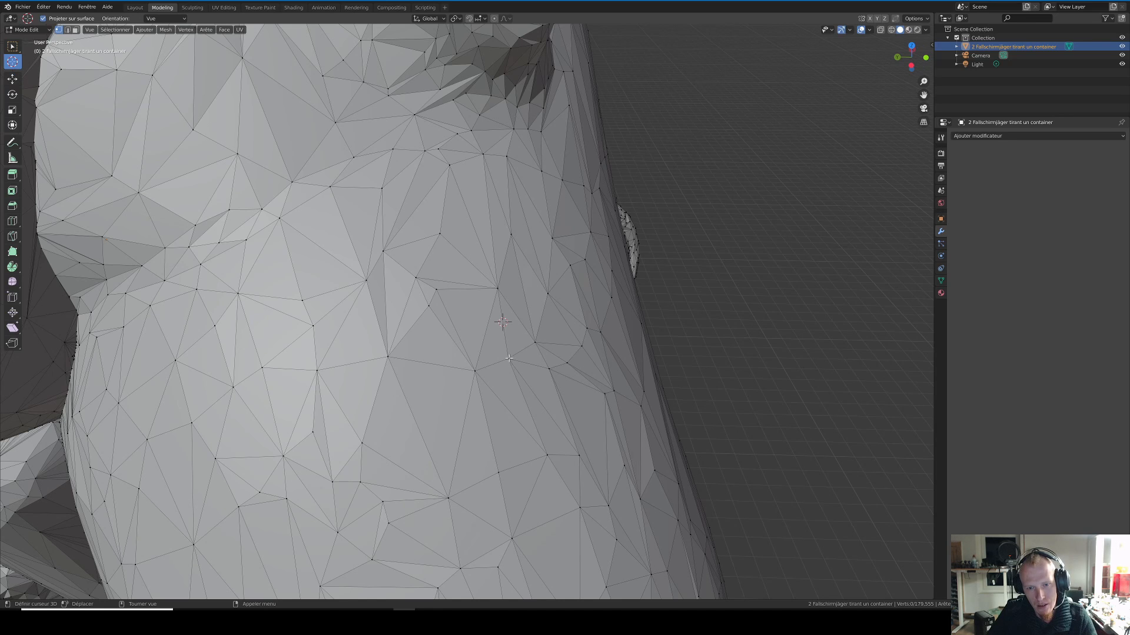
{"action": "scroll", "coordinate": [527, 351], "scroll_direction": "up", "scroll_amount": 4}
{"action": "scroll", "coordinate": [558, 350], "scroll_direction": "up", "scroll_amount": 3}
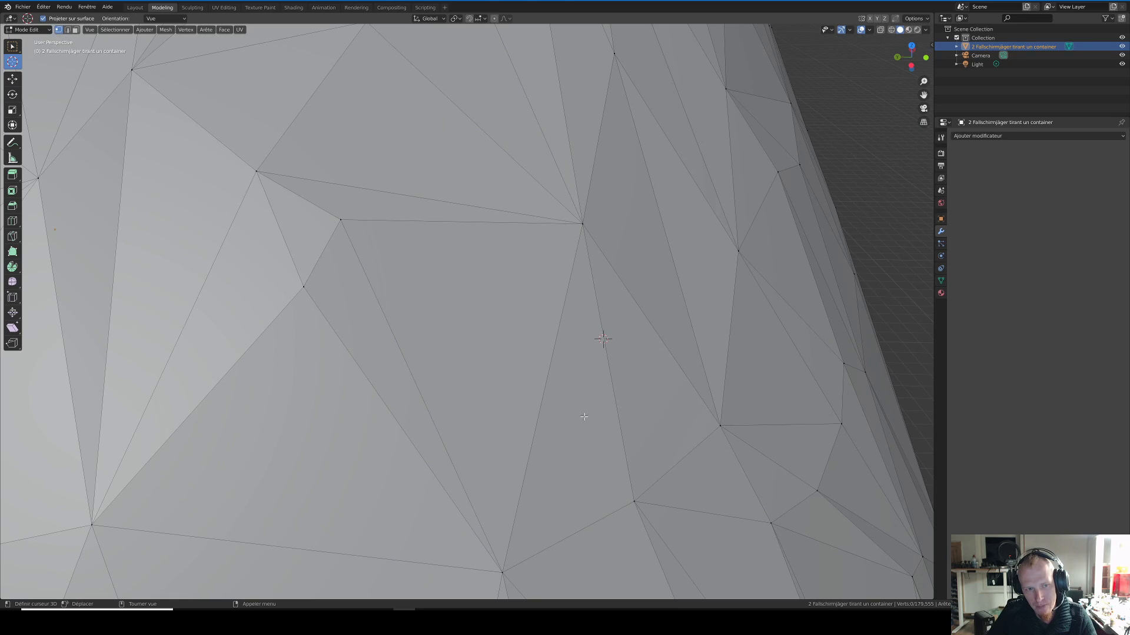
Step: Select a single vertex beside the 3D cursor on the upper arm and pull it outward into a spike
{"action": "key", "text": "w"}
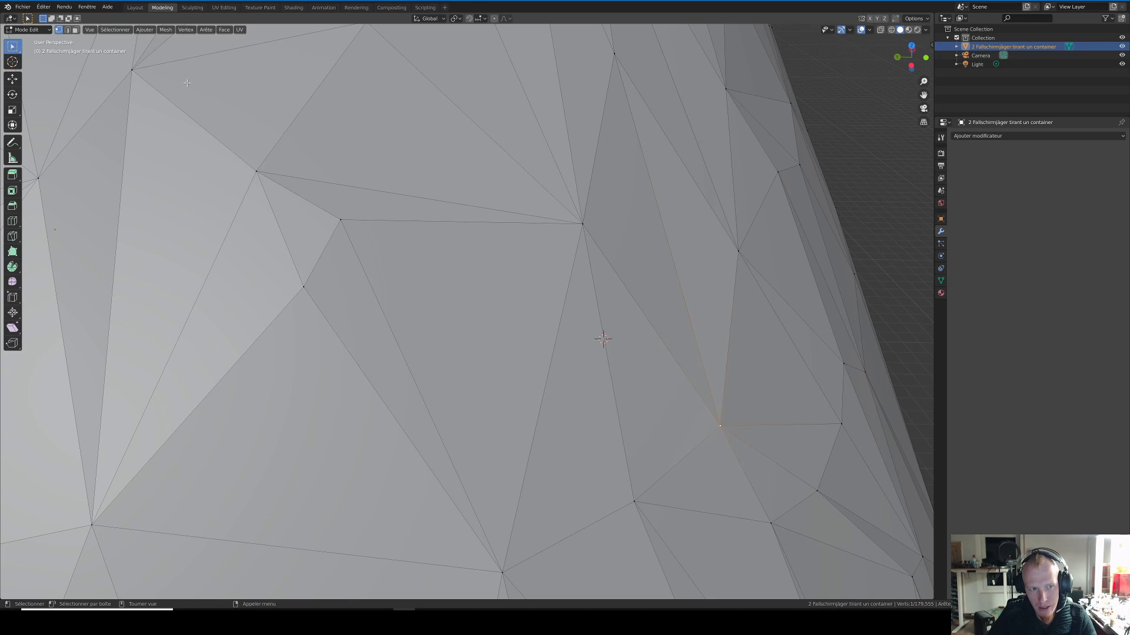
{"action": "left_click", "coordinate": [14, 80]}
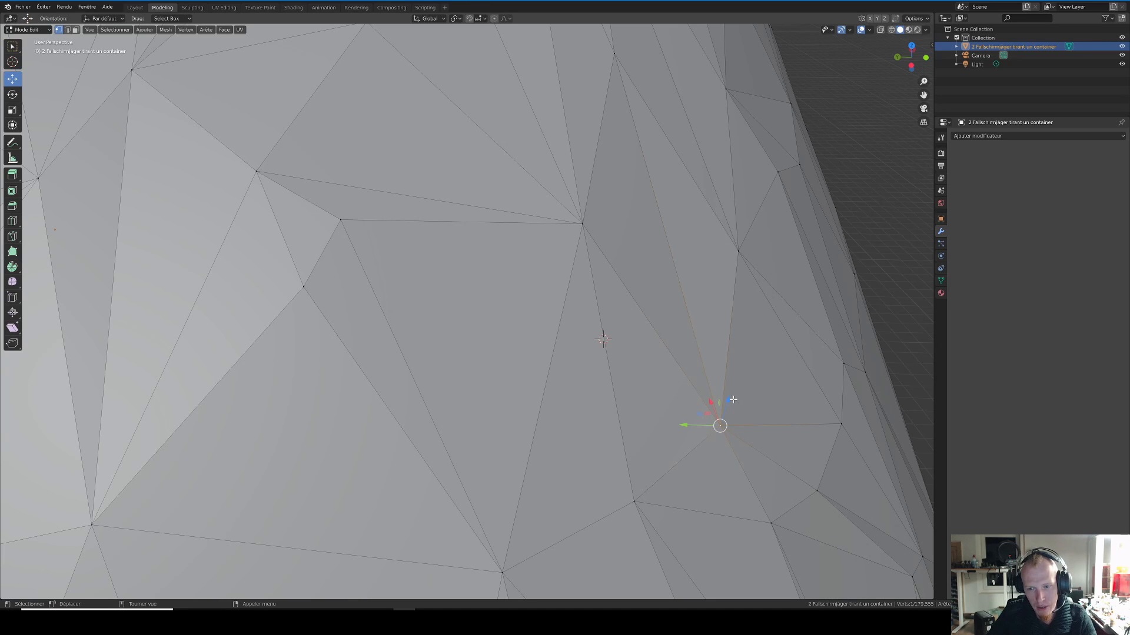
{"action": "left_click_drag", "start_coordinate": [729, 400], "coordinate": [799, 269]}
{"action": "scroll", "coordinate": [707, 304], "scroll_direction": "down", "scroll_amount": 5}
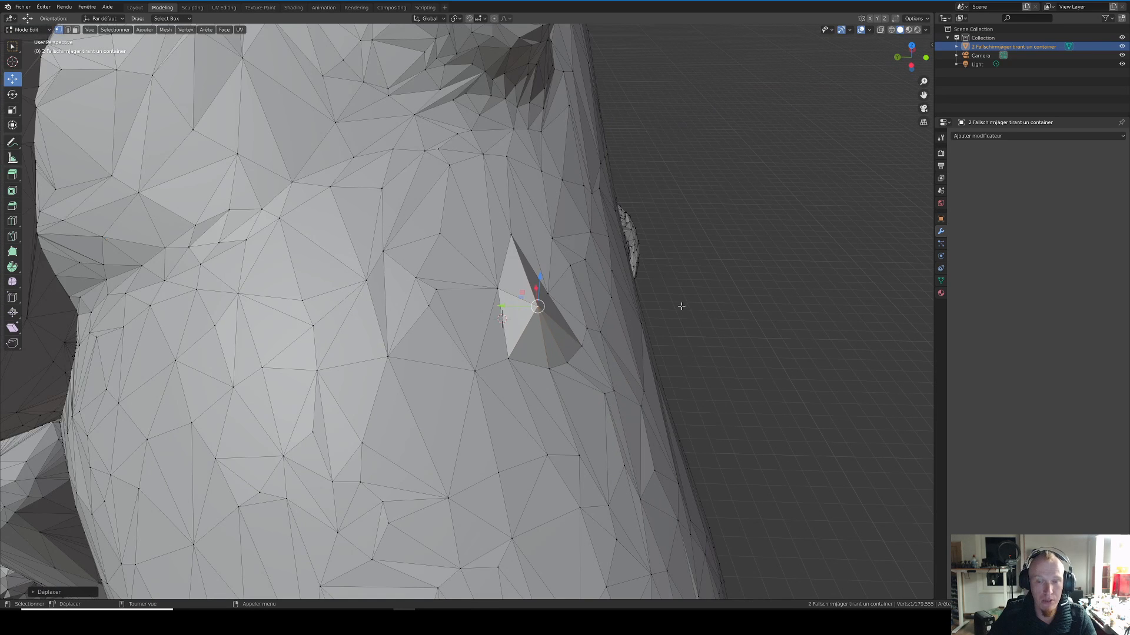
{"action": "middle_click_drag", "start_coordinate": [638, 327], "coordinate": [668, 301]}
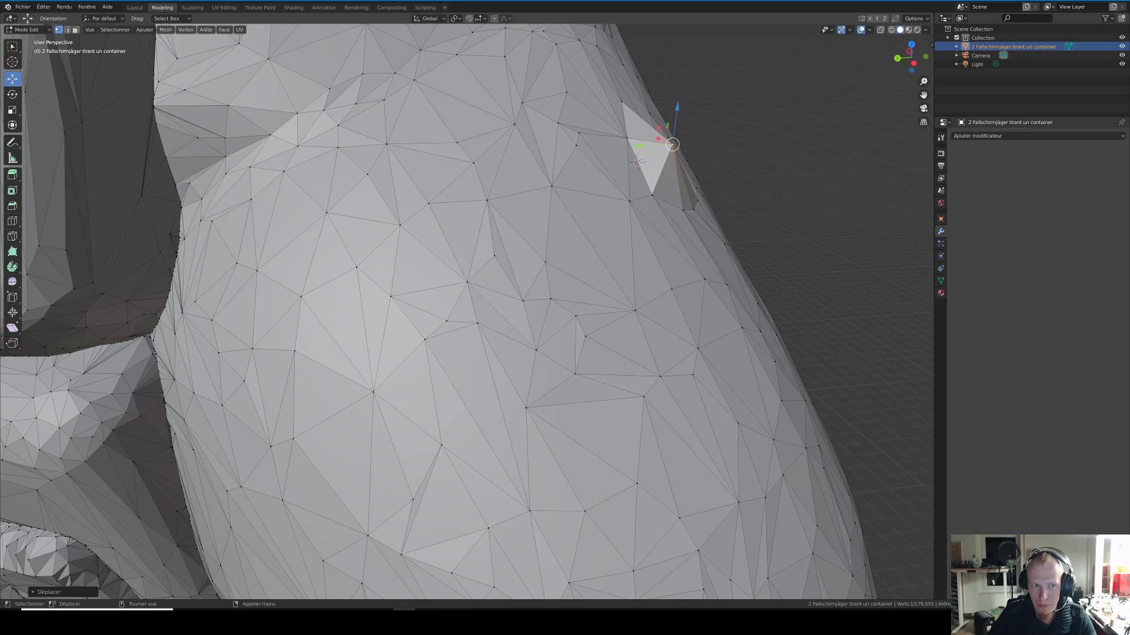
Step: Try the Scale tool on the single arm vertex, and undo the scaling and the vertex move
{"action": "left_click", "coordinate": [12, 109]}
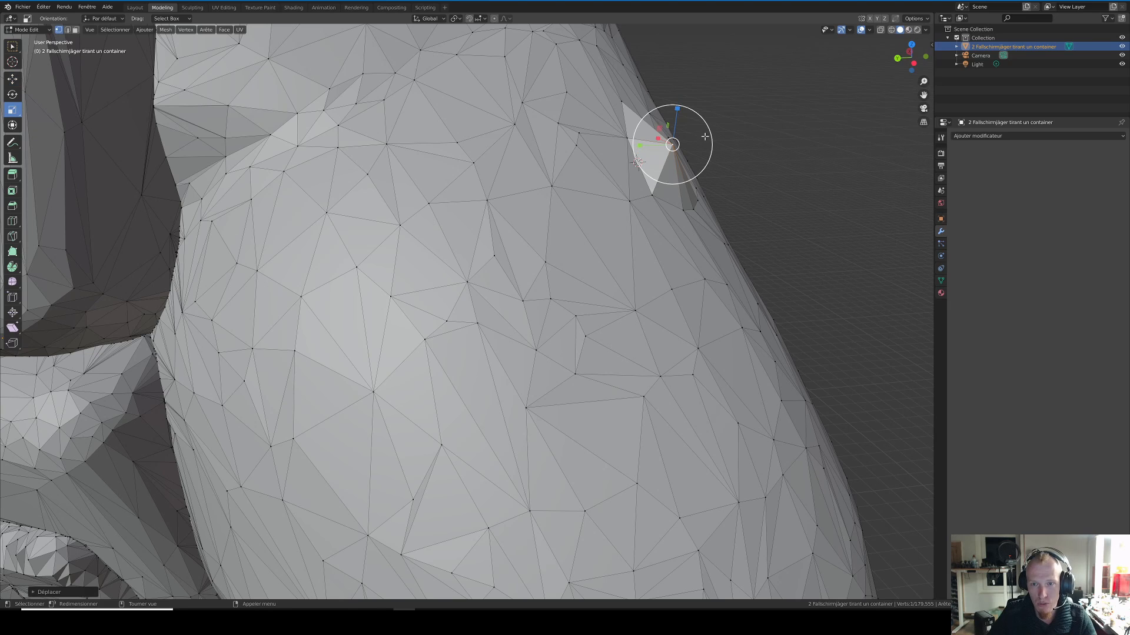
{"action": "left_click_drag", "start_coordinate": [711, 139], "coordinate": [732, 137]}
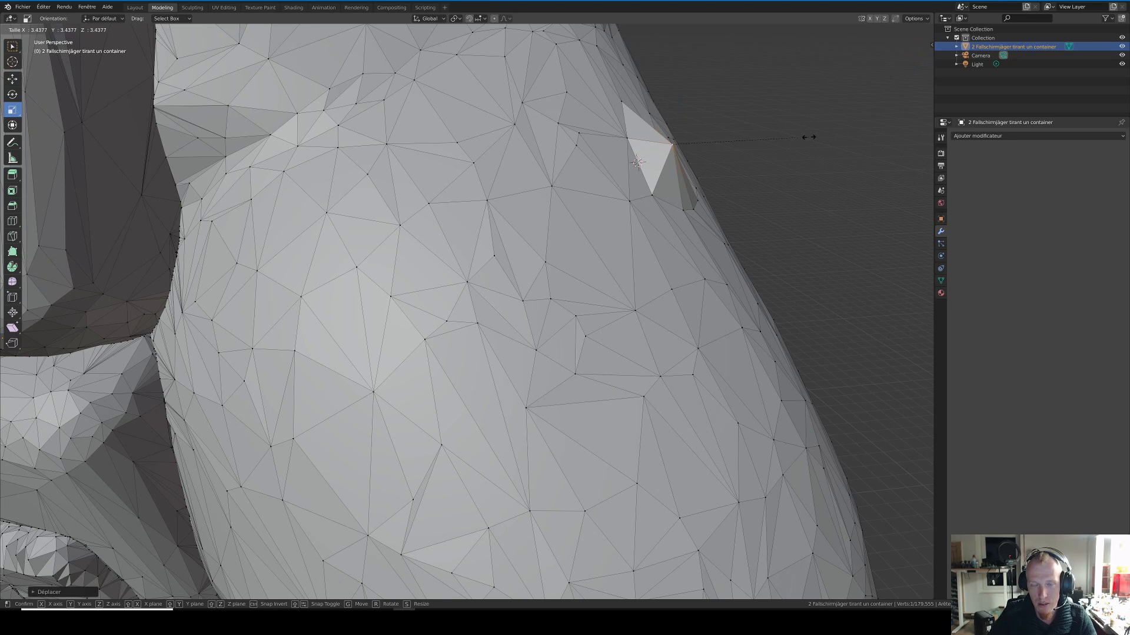
{"action": "left_click_drag", "start_coordinate": [780, 79], "coordinate": [780, 78]}
{"action": "key", "text": "ctrl+z"}
{"action": "middle_click_drag", "start_coordinate": [434, 176], "coordinate": [431, 195]}
{"action": "key", "text": "ctrl+z"}
{"action": "scroll", "coordinate": [430, 195], "scroll_direction": "down", "scroll_amount": 4}
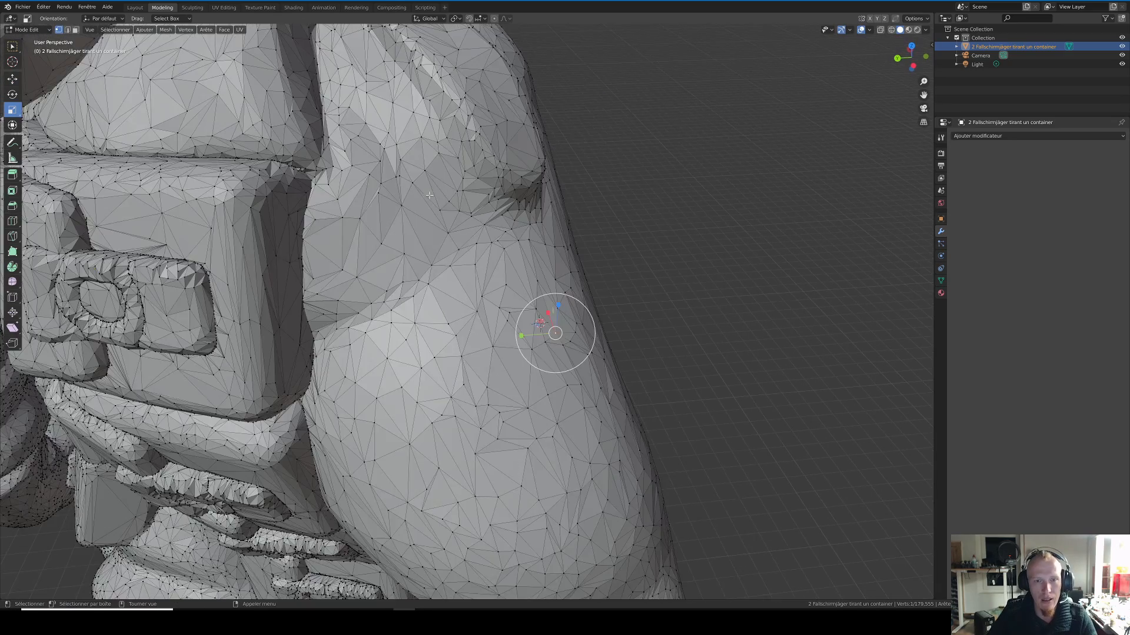
{"action": "scroll", "coordinate": [430, 196], "scroll_direction": "down", "scroll_amount": 6}
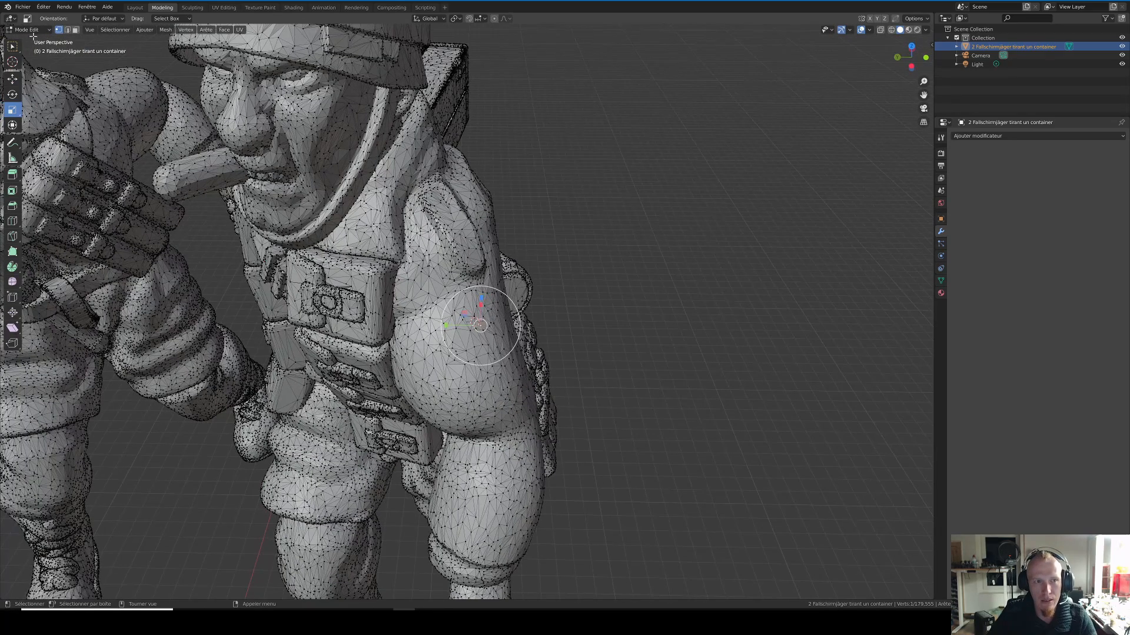
Step: Switch the model from Edit mode to Sculpt mode (Mode sculpture)
{"action": "middle_click_drag", "start_coordinate": [592, 261], "coordinate": [176, 88]}
{"action": "left_click", "coordinate": [34, 30]}
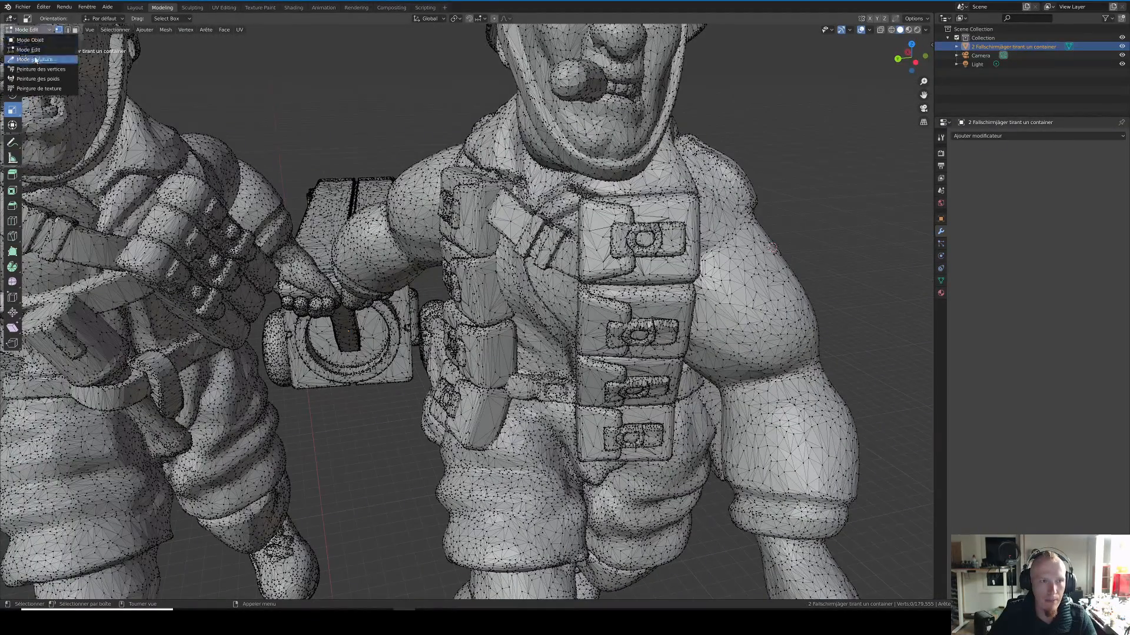
{"action": "left_click", "coordinate": [34, 59]}
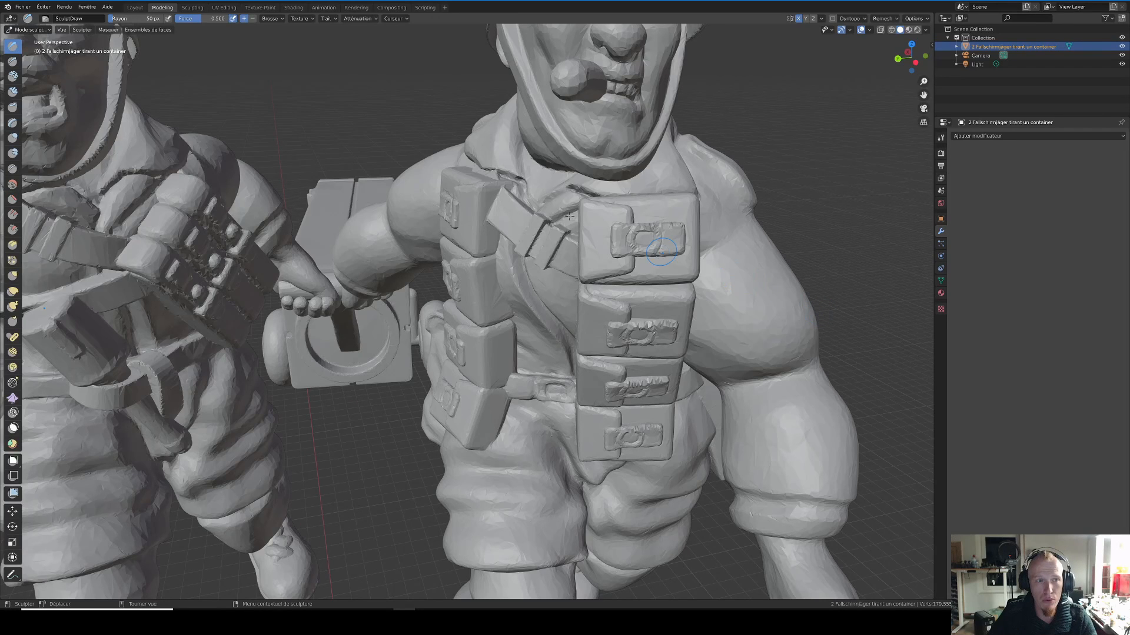
{"action": "left_click", "coordinate": [28, 30]}
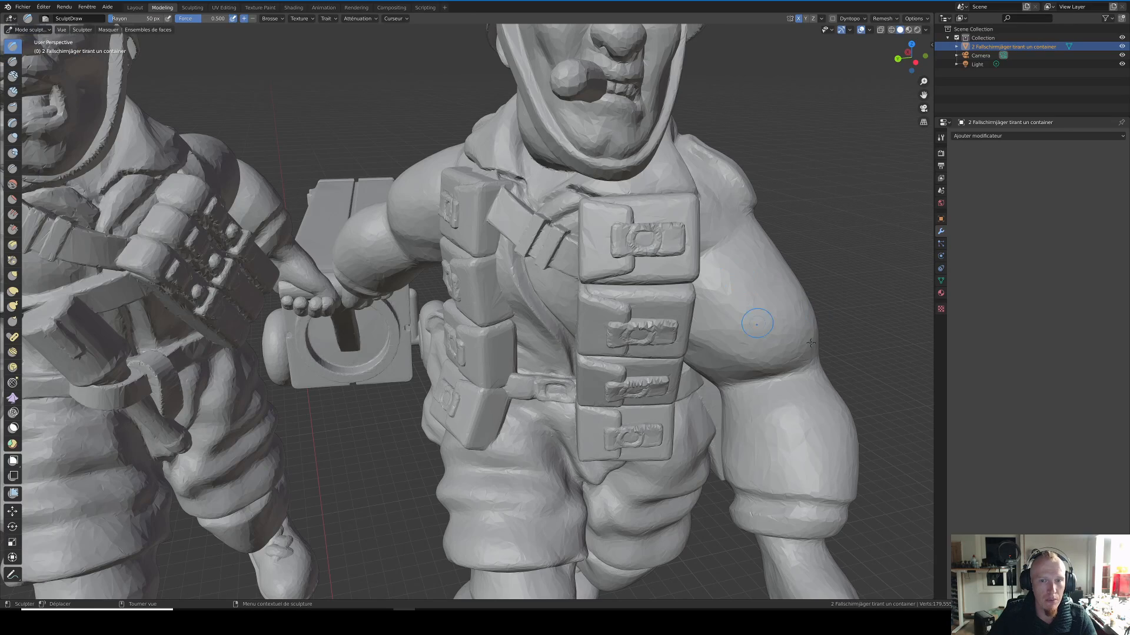
Step: Examine the cigar-smoking soldier's face, ammunition pouches and arm surfaces in Sculpt mode from several angles
{"action": "middle_click_drag", "start_coordinate": [792, 288], "coordinate": [733, 348], "text": "shift"}
{"action": "middle_click_drag", "start_coordinate": [677, 194], "coordinate": [593, 263], "text": "shift"}
{"action": "scroll", "coordinate": [588, 262], "scroll_direction": "up", "scroll_amount": 6}
{"action": "scroll", "coordinate": [576, 247], "scroll_direction": "down", "scroll_amount": 3}
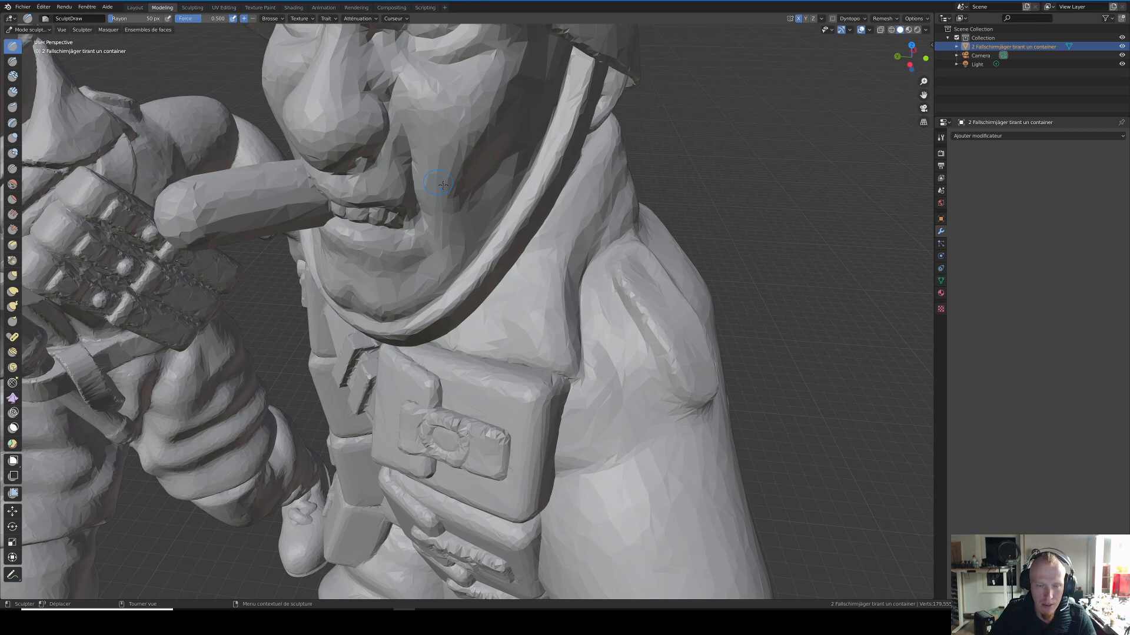
{"action": "scroll", "coordinate": [437, 187], "scroll_direction": "down", "scroll_amount": 7}
{"action": "middle_click_drag", "start_coordinate": [539, 312], "coordinate": [540, 261]}
{"action": "scroll", "coordinate": [539, 261], "scroll_direction": "down", "scroll_amount": 1}
{"action": "scroll", "coordinate": [539, 261], "scroll_direction": "up", "scroll_amount": 2}
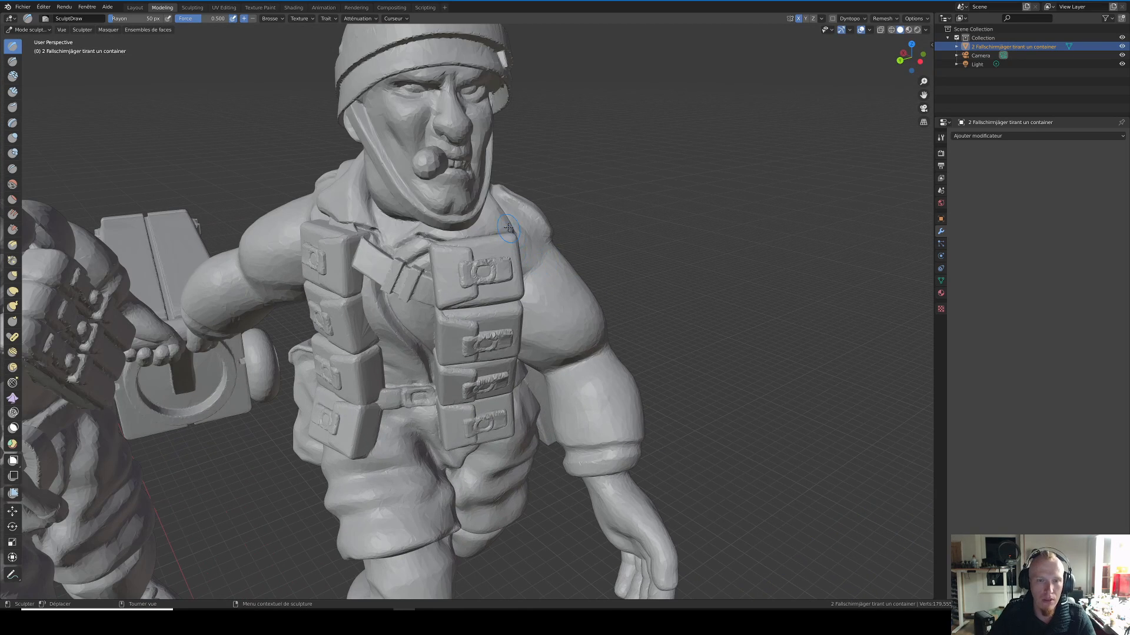
{"action": "scroll", "coordinate": [508, 227], "scroll_direction": "down", "scroll_amount": 8}
{"action": "middle_click_drag", "start_coordinate": [506, 239], "coordinate": [546, 294]}
{"action": "scroll", "coordinate": [546, 293], "scroll_direction": "up", "scroll_amount": 8}
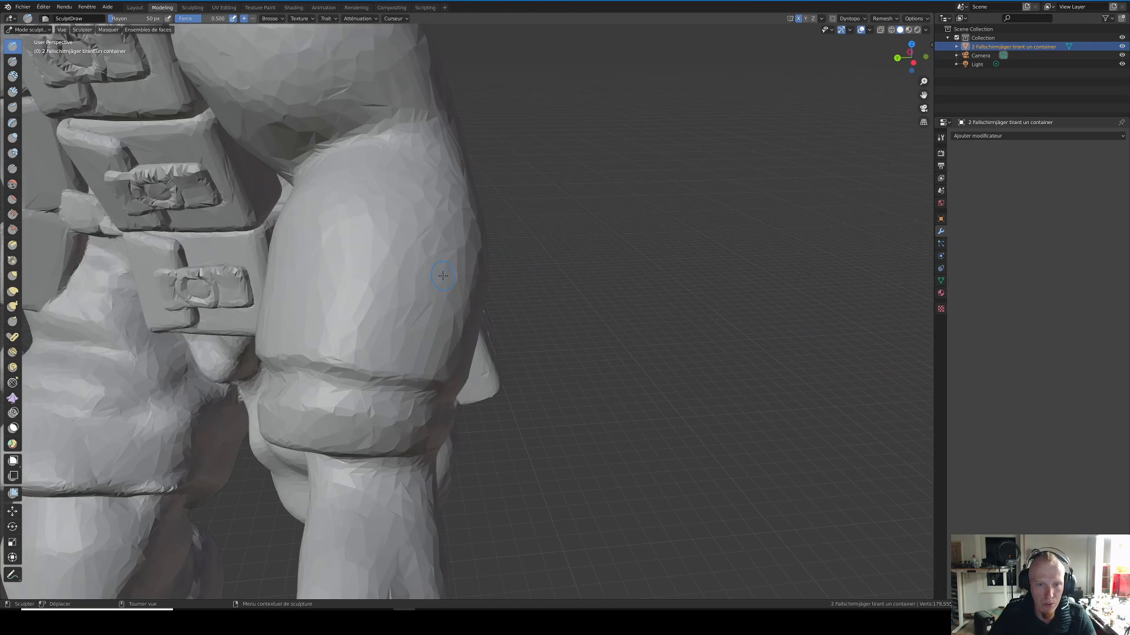
Step: Smooth the sleeve fold just above the cuff on the cigar-smoking soldier's arm with the Smooth brush
{"action": "middle_click_drag", "start_coordinate": [447, 274], "coordinate": [539, 280], "text": "shift"}
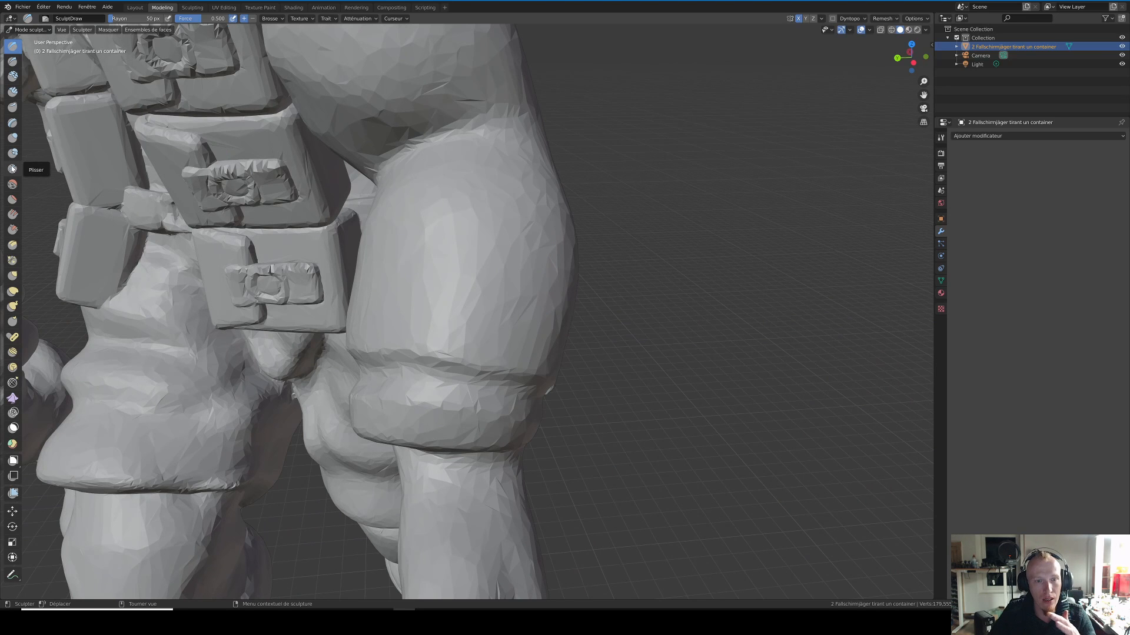
{"action": "mouse_move", "coordinate": [395, 261]}
{"action": "middle_mouse_down"}
{"action": "mouse_move", "coordinate": [448, 294]}
{"action": "mouse_move", "coordinate": [440, 271]}
{"action": "mouse_move", "coordinate": [460, 279]}
{"action": "mouse_move", "coordinate": [474, 298]}
{"action": "middle_mouse_up"}
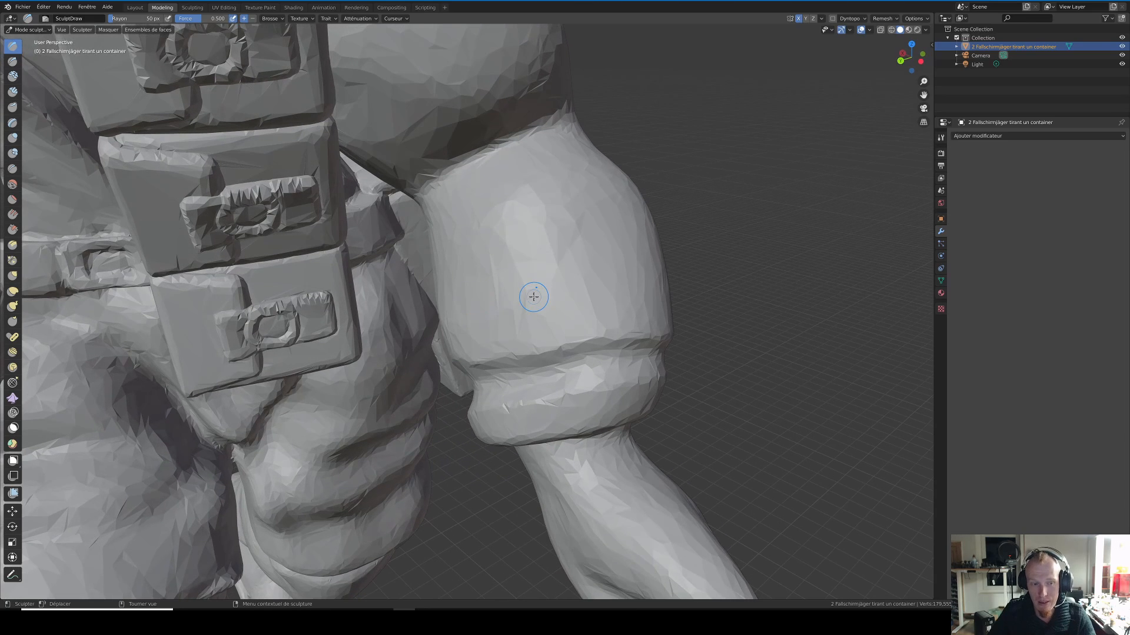
{"action": "scroll", "coordinate": [479, 302], "scroll_direction": "up", "scroll_amount": 4}
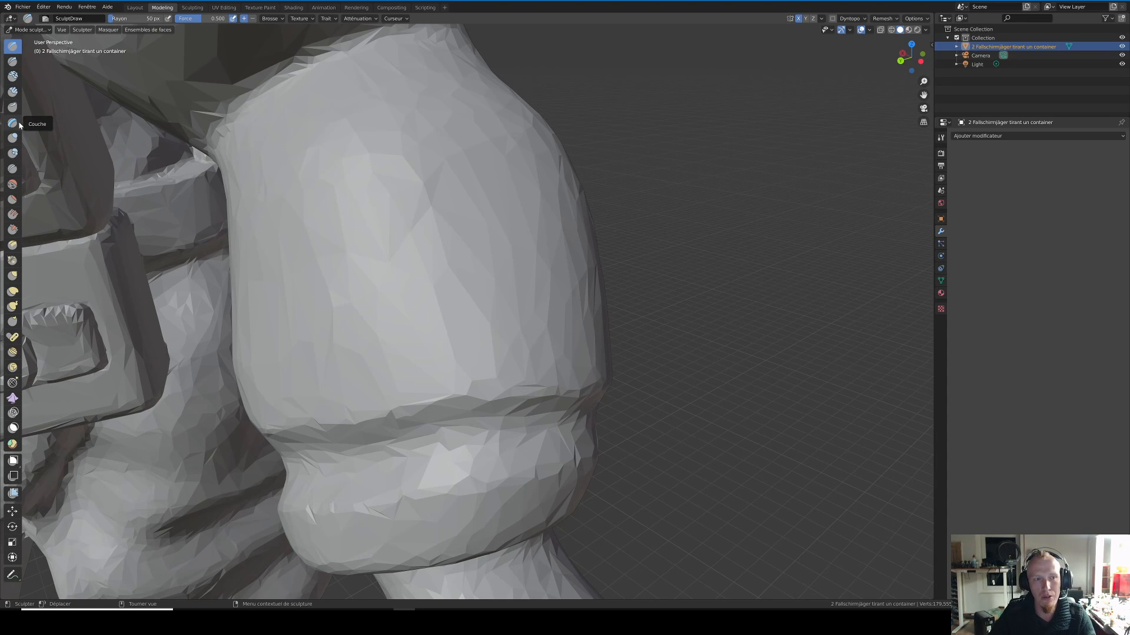
{"action": "left_click", "coordinate": [13, 184]}
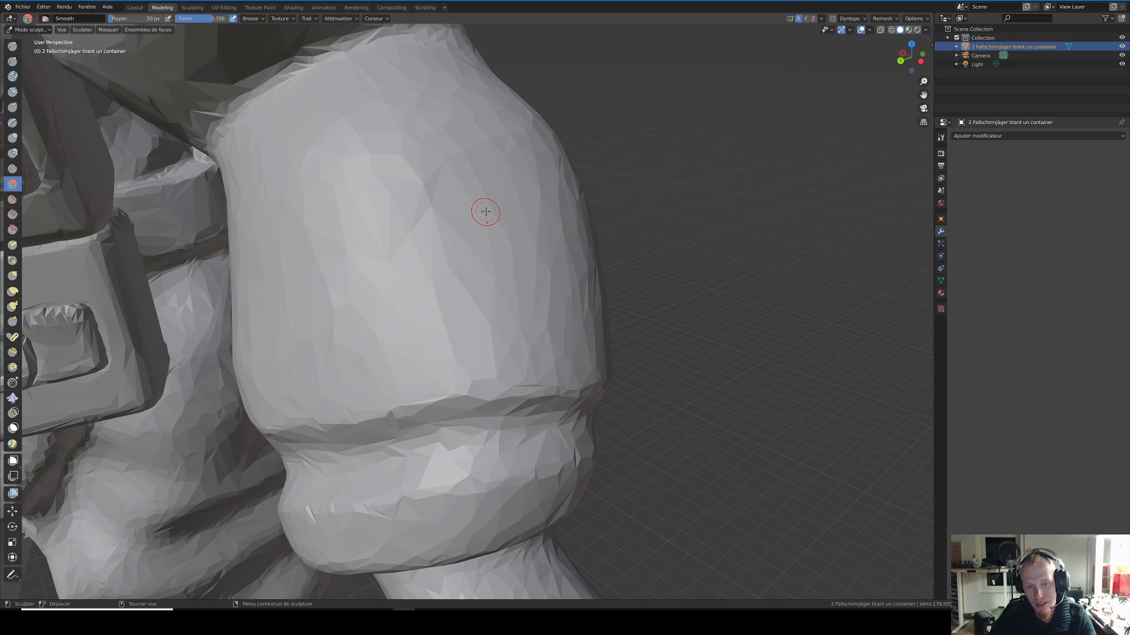
{"action": "scroll", "coordinate": [469, 200], "scroll_direction": "down", "scroll_amount": 3}
{"action": "mouse_move", "coordinate": [461, 355]}
{"action": "left_mouse_down"}
{"action": "mouse_move", "coordinate": [521, 350]}
{"action": "mouse_move", "coordinate": [406, 376]}
{"action": "mouse_move", "coordinate": [435, 388]}
{"action": "mouse_move", "coordinate": [483, 374]}
{"action": "left_mouse_up"}
{"action": "middle_click_drag", "start_coordinate": [492, 376], "coordinate": [439, 368]}
{"action": "mouse_move", "coordinate": [348, 331]}
{"action": "left_mouse_down"}
{"action": "mouse_move", "coordinate": [292, 348]}
{"action": "mouse_move", "coordinate": [302, 360]}
{"action": "mouse_move", "coordinate": [355, 353]}
{"action": "left_mouse_up"}
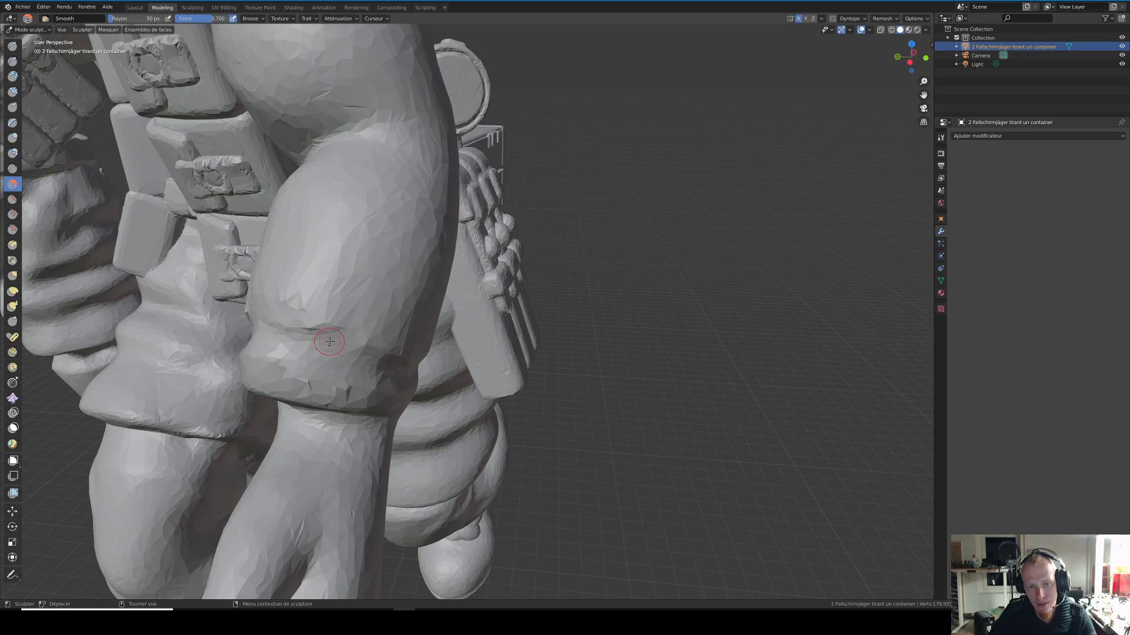
{"action": "middle_click_drag", "start_coordinate": [322, 335], "coordinate": [282, 342]}
{"action": "mouse_move", "coordinate": [304, 341]}
{"action": "left_mouse_down"}
{"action": "mouse_move", "coordinate": [339, 346]}
{"action": "mouse_move", "coordinate": [329, 345]}
{"action": "mouse_move", "coordinate": [369, 325]}
{"action": "left_mouse_up"}
{"action": "middle_click_drag", "start_coordinate": [394, 283], "coordinate": [470, 312]}
{"action": "middle_click_drag", "start_coordinate": [426, 368], "coordinate": [449, 349]}
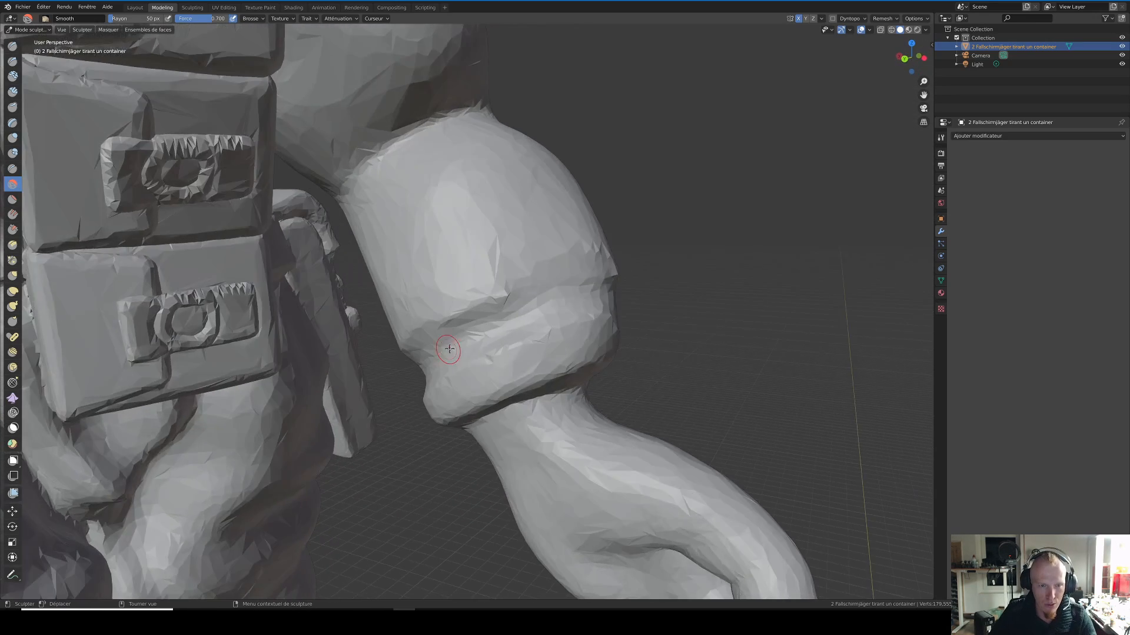
Step: Refine the crease between the sleeve and its cuff with closer Smooth strokes
{"action": "scroll", "coordinate": [469, 346], "scroll_direction": "up", "scroll_amount": 3}
{"action": "key", "text": "space"}
{"action": "right_click", "coordinate": [479, 340]}
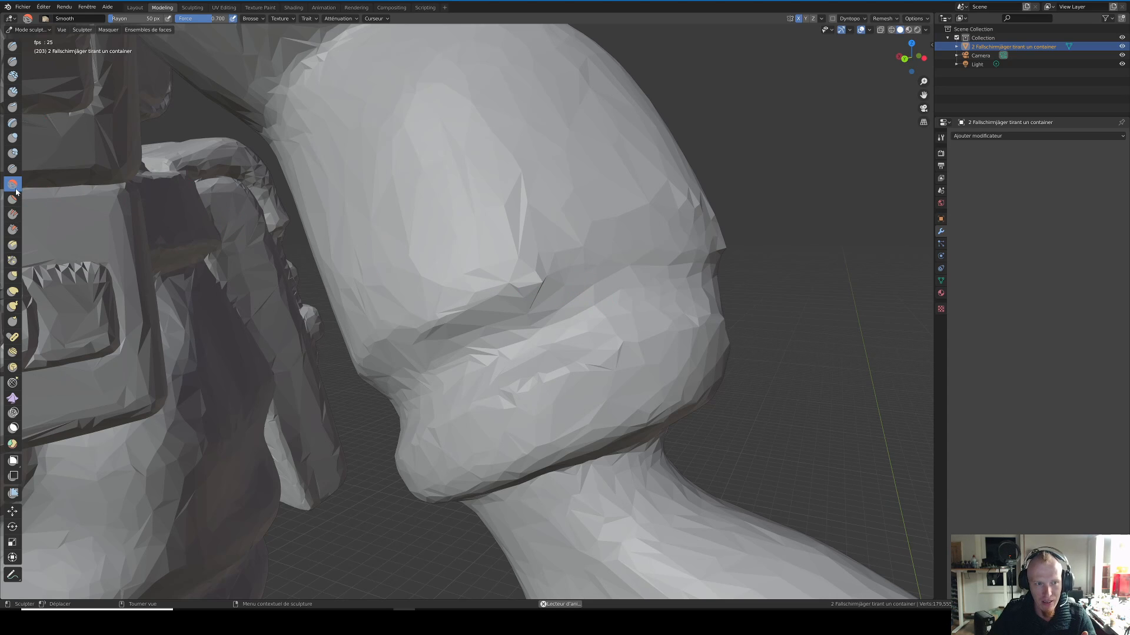
{"action": "mouse_move", "coordinate": [423, 280]}
{"action": "left_mouse_down"}
{"action": "mouse_move", "coordinate": [538, 309]}
{"action": "mouse_move", "coordinate": [488, 294]}
{"action": "mouse_move", "coordinate": [506, 282]}
{"action": "mouse_move", "coordinate": [465, 288]}
{"action": "mouse_move", "coordinate": [459, 275]}
{"action": "mouse_move", "coordinate": [456, 321]}
{"action": "left_mouse_up"}
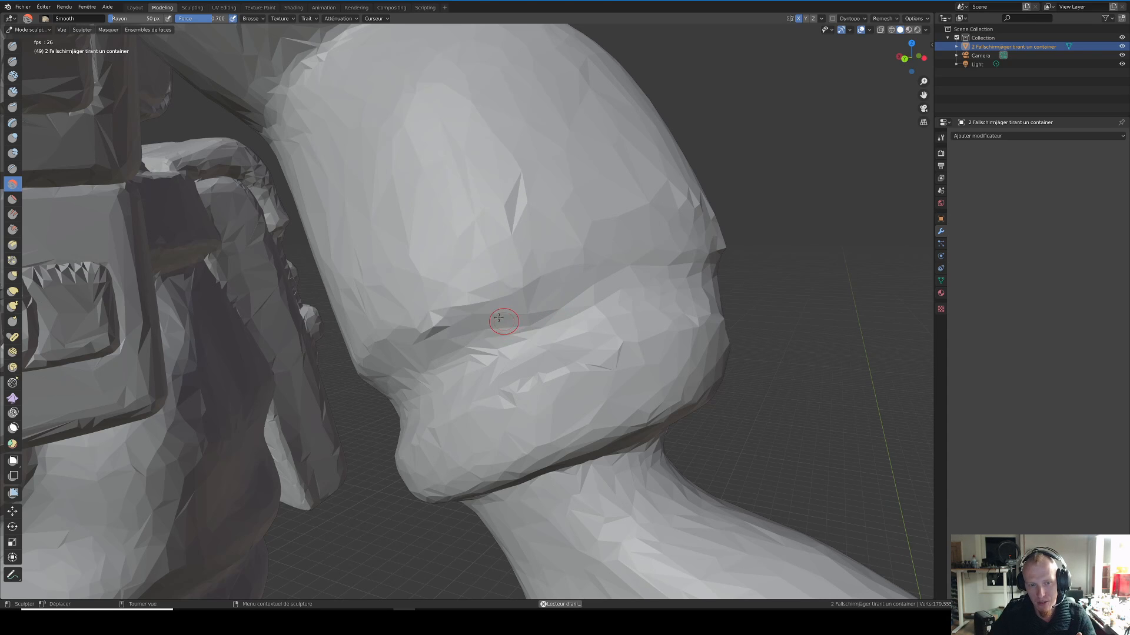
{"action": "scroll", "coordinate": [504, 309], "scroll_direction": "down", "scroll_amount": 8}
{"action": "mouse_move", "coordinate": [501, 305]}
{"action": "middle_mouse_down"}
{"action": "mouse_move", "coordinate": [543, 317]}
{"action": "mouse_move", "coordinate": [509, 328]}
{"action": "middle_mouse_up"}
{"action": "scroll", "coordinate": [509, 329], "scroll_direction": "down", "scroll_amount": 5}
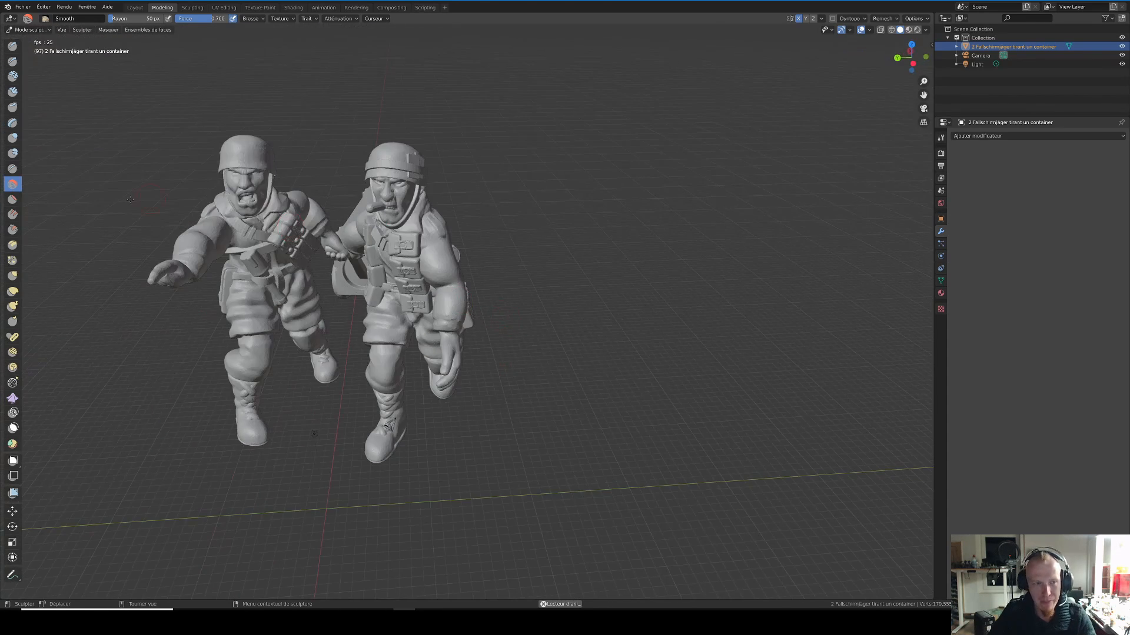
Step: Build rough bumps at the elbow, above the cigar-smoking soldier's sleeve, with the Fill/Deepen brush at 50 px radius
{"action": "left_click", "coordinate": [12, 215]}
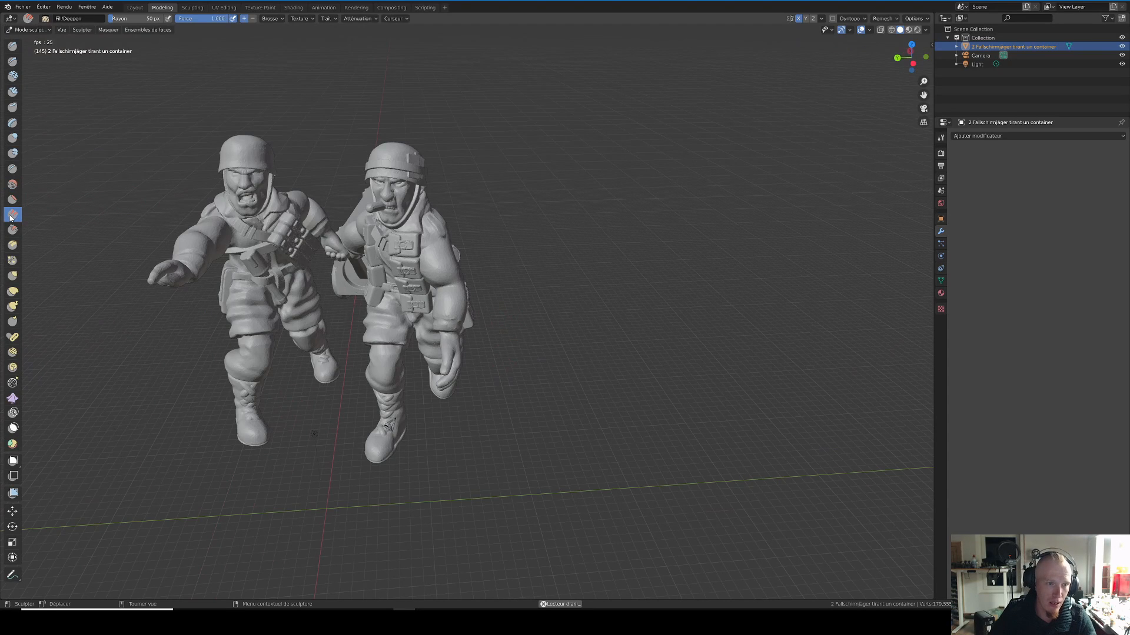
{"action": "scroll", "coordinate": [443, 317], "scroll_direction": "up", "scroll_amount": 8}
{"action": "left_click_drag", "start_coordinate": [304, 116], "coordinate": [386, 95]}
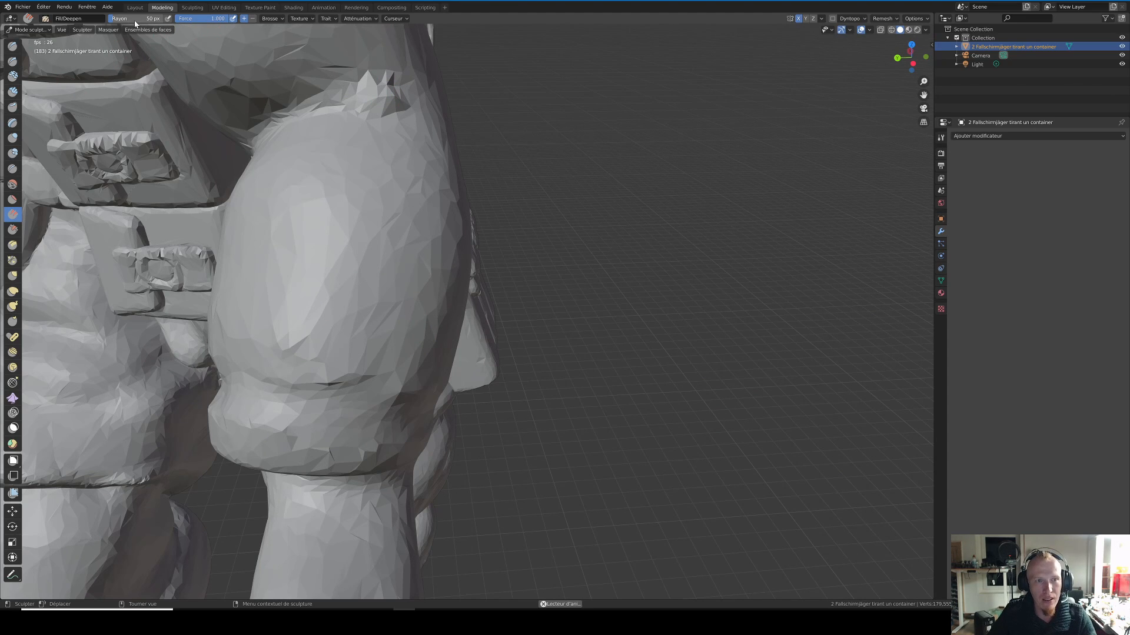
Step: Enlarge the Fill/Deepen brush radius to 248 px and sculpt the middle of the sleeve
{"action": "right_click", "coordinate": [686, 283]}
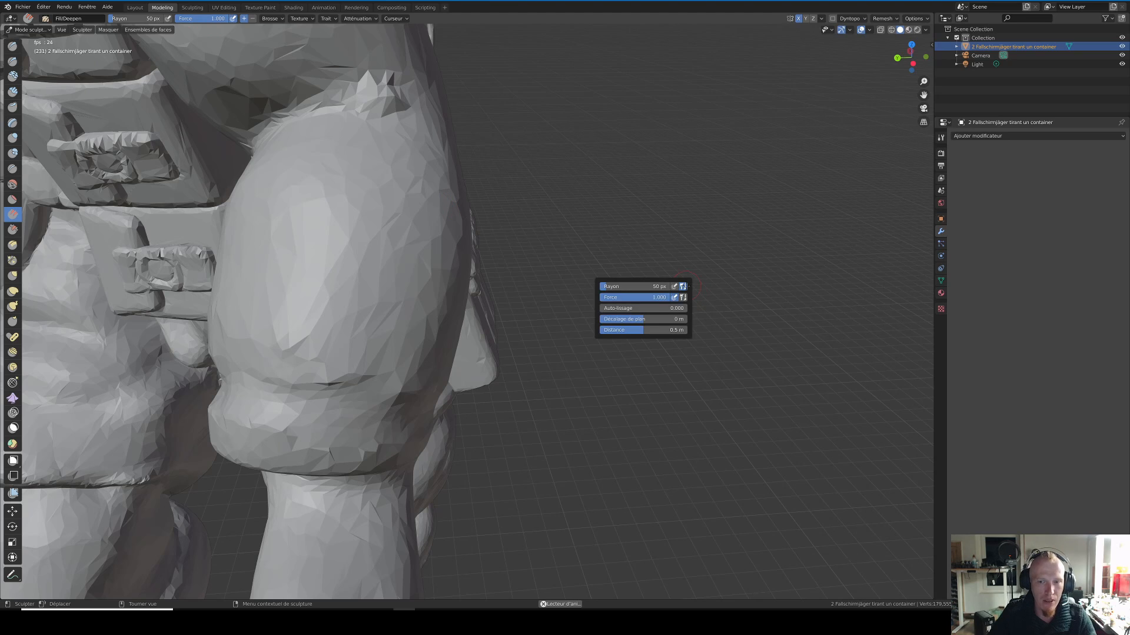
{"action": "right_click", "coordinate": [598, 240]}
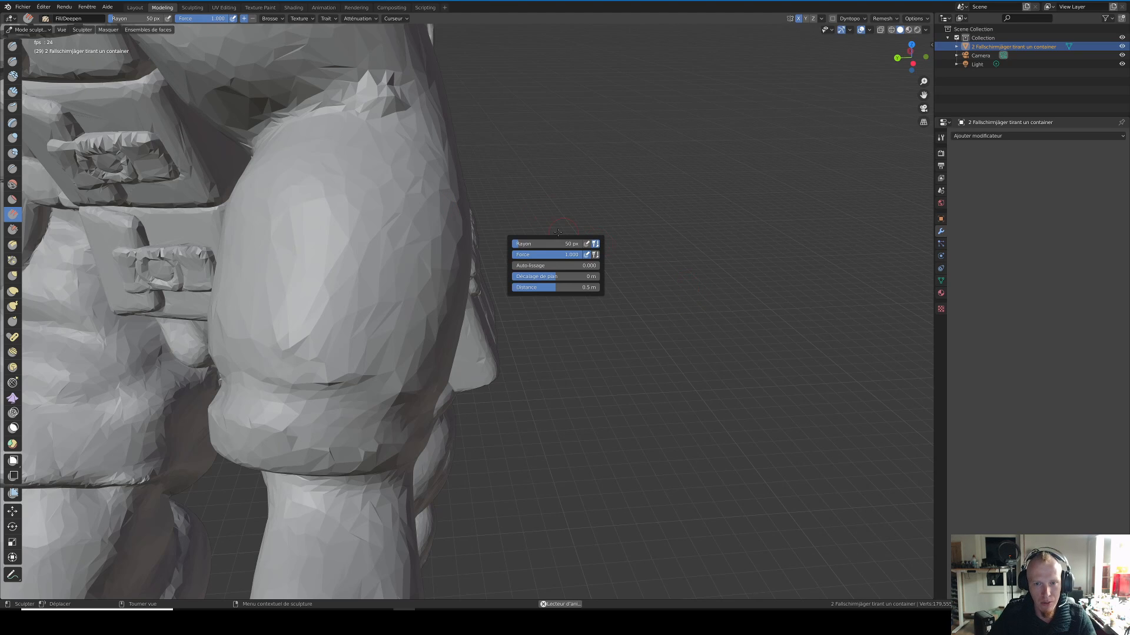
{"action": "mouse_move", "coordinate": [523, 243]}
{"action": "left_mouse_down"}
{"action": "mouse_move", "coordinate": [574, 242]}
{"action": "mouse_move", "coordinate": [538, 244]}
{"action": "mouse_move", "coordinate": [549, 243]}
{"action": "mouse_move", "coordinate": [542, 256]}
{"action": "mouse_move", "coordinate": [580, 255]}
{"action": "left_mouse_up"}
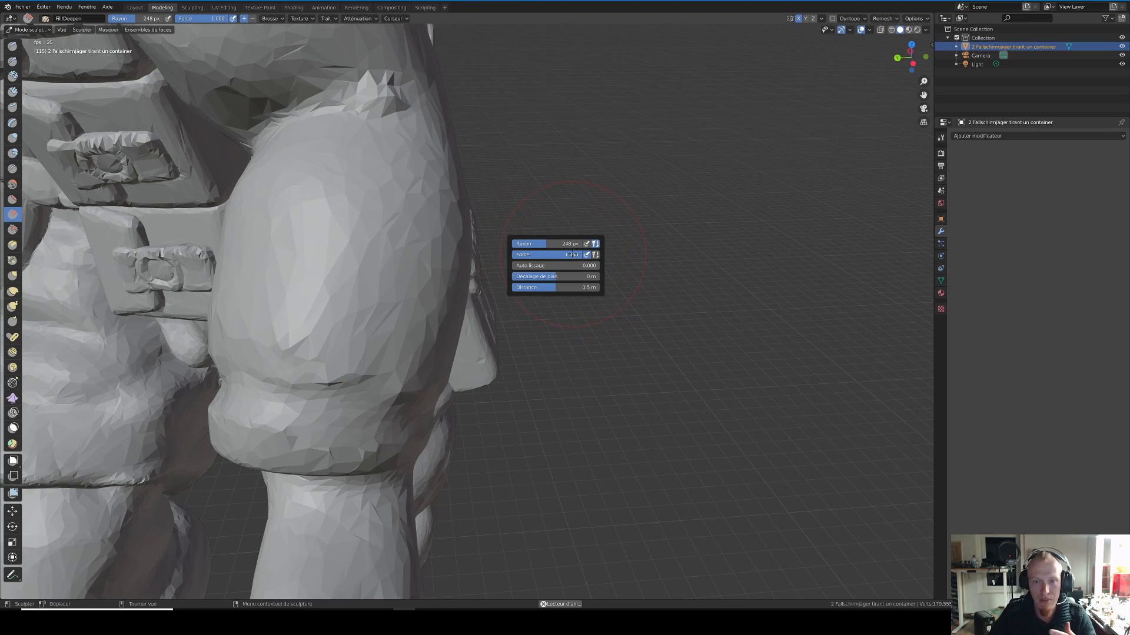
{"action": "mouse_move", "coordinate": [376, 213]}
{"action": "left_mouse_down"}
{"action": "mouse_move", "coordinate": [349, 257]}
{"action": "mouse_move", "coordinate": [341, 239]}
{"action": "mouse_move", "coordinate": [360, 252]}
{"action": "mouse_move", "coordinate": [391, 238]}
{"action": "left_mouse_up"}
Step: Lower the Fill/Deepen force to 0.075 and apply light strokes over the same sleeve area
{"action": "right_click", "coordinate": [603, 251]}
{"action": "left_click_drag", "start_coordinate": [556, 262], "coordinate": [490, 262]}
{"action": "left_click_drag", "start_coordinate": [383, 217], "coordinate": [376, 228]}
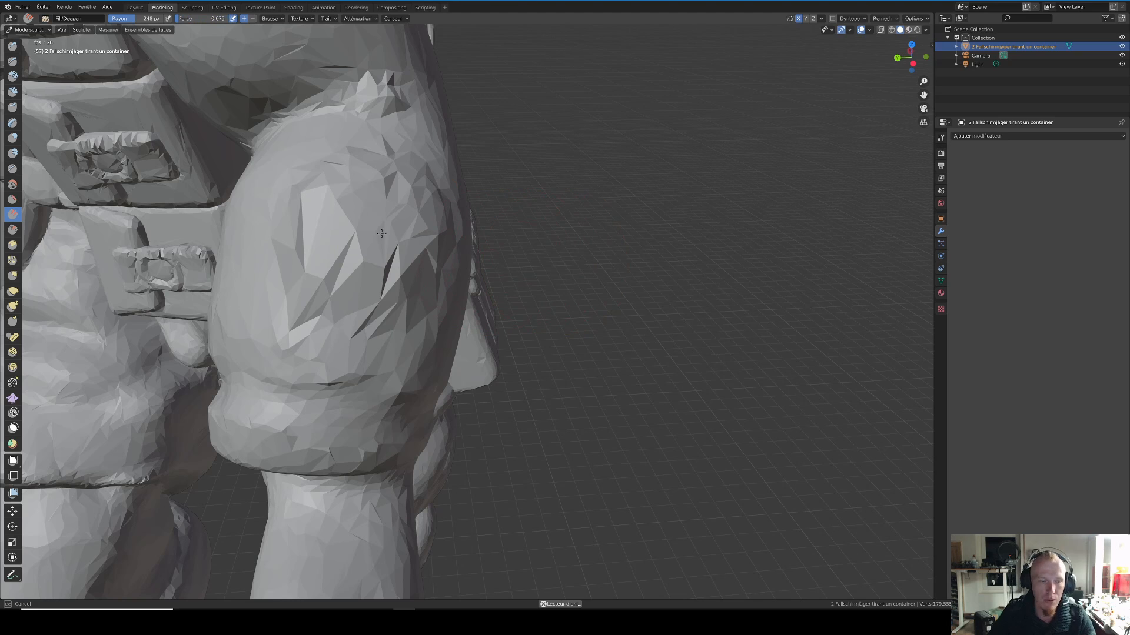
{"action": "left_click_drag", "start_coordinate": [358, 243], "coordinate": [362, 244]}
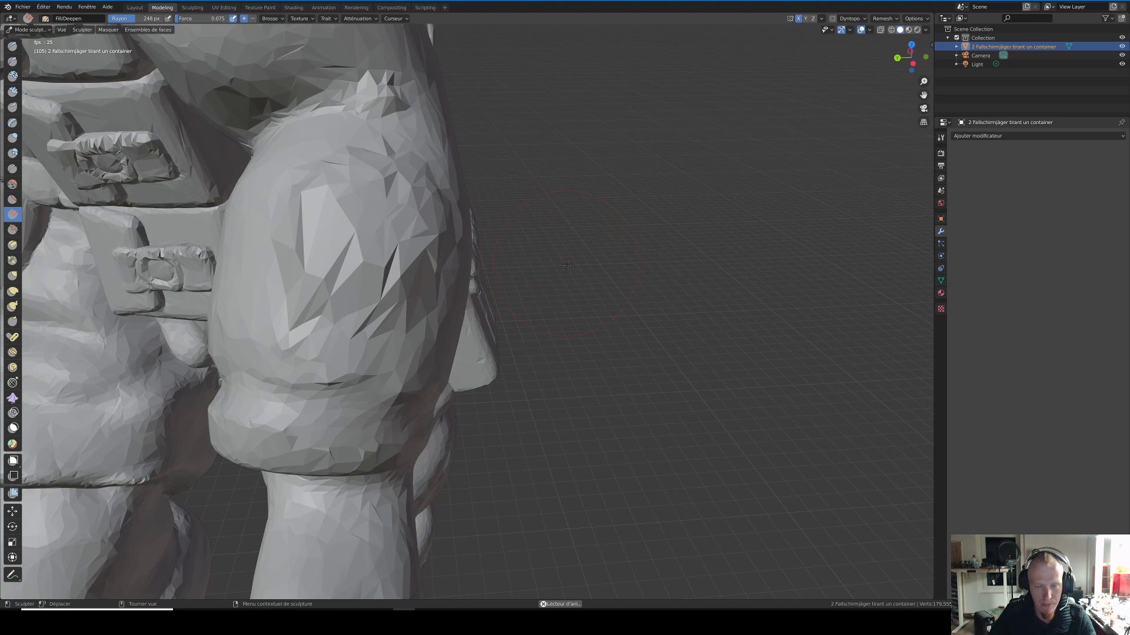
Step: Set the Fill/Deepen force to 1.000 and sculpt the sleeve in both the Add and Subtract directions
{"action": "right_click", "coordinate": [565, 267]}
{"action": "left_click_drag", "start_coordinate": [507, 272], "coordinate": [579, 286]}
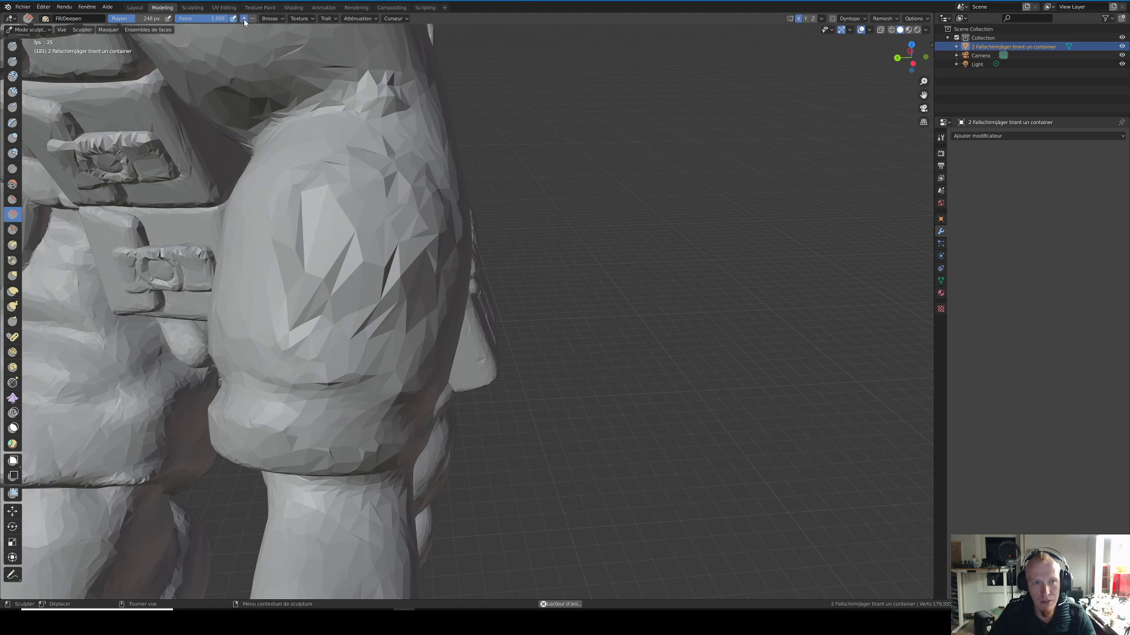
{"action": "mouse_move", "coordinate": [341, 185]}
{"action": "left_mouse_down"}
{"action": "mouse_move", "coordinate": [377, 227]}
{"action": "mouse_move", "coordinate": [351, 181]}
{"action": "left_mouse_up"}
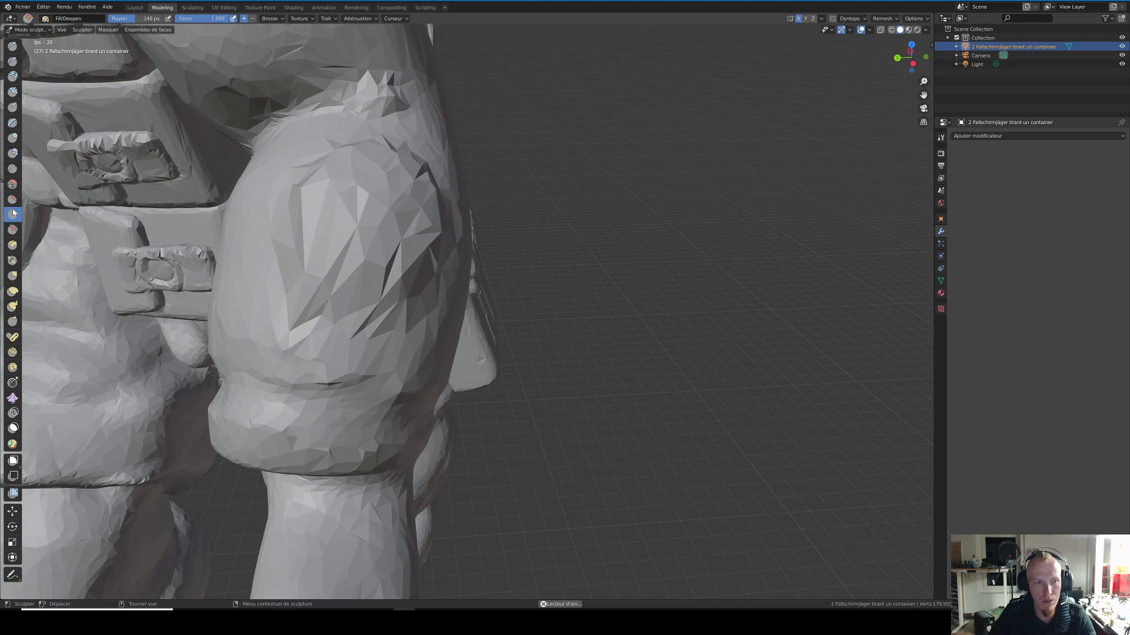
{"action": "left_click", "coordinate": [254, 19]}
{"action": "mouse_move", "coordinate": [388, 235]}
{"action": "left_mouse_down"}
{"action": "mouse_move", "coordinate": [376, 200]}
{"action": "mouse_move", "coordinate": [400, 189]}
{"action": "mouse_move", "coordinate": [412, 223]}
{"action": "mouse_move", "coordinate": [341, 247]}
{"action": "mouse_move", "coordinate": [406, 258]}
{"action": "mouse_move", "coordinate": [370, 171]}
{"action": "mouse_move", "coordinate": [412, 235]}
{"action": "mouse_move", "coordinate": [329, 265]}
{"action": "mouse_move", "coordinate": [318, 176]}
{"action": "mouse_move", "coordinate": [355, 187]}
{"action": "mouse_move", "coordinate": [282, 197]}
{"action": "left_mouse_up"}
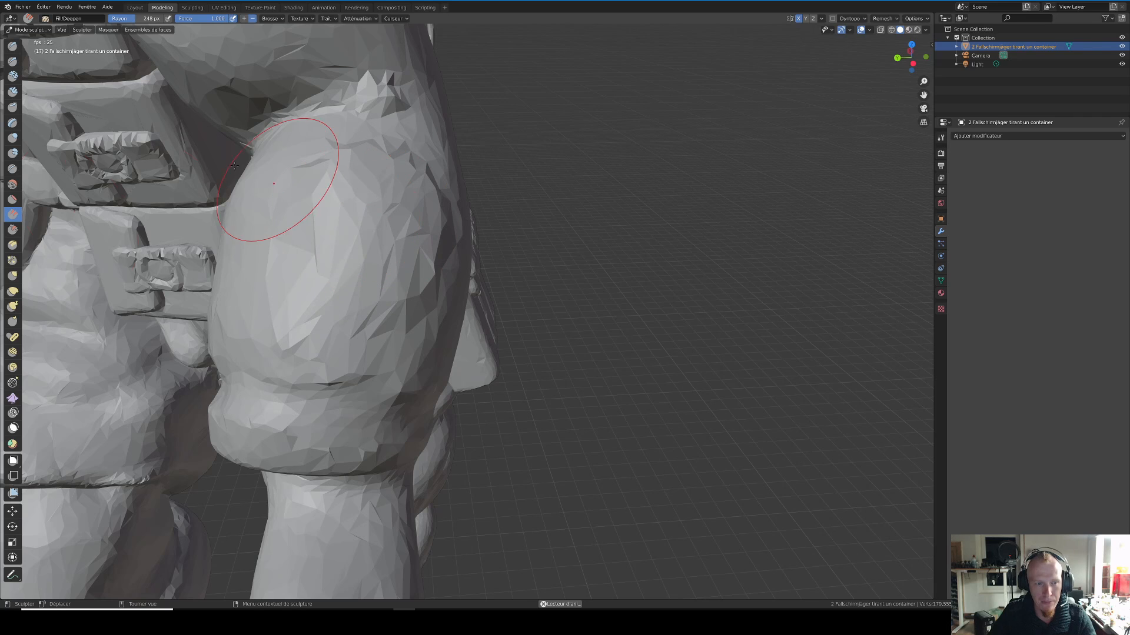
Step: Pull the cigar-smoking soldier's sleeve outward into a point with the Elastic Deform brush
{"action": "left_click", "coordinate": [12, 291]}
{"action": "mouse_move", "coordinate": [328, 232]}
{"action": "left_mouse_down"}
{"action": "mouse_move", "coordinate": [418, 177]}
{"action": "mouse_move", "coordinate": [626, 184]}
{"action": "mouse_move", "coordinate": [810, 231]}
{"action": "left_mouse_up"}
{"action": "scroll", "coordinate": [470, 226], "scroll_direction": "down", "scroll_amount": 7}
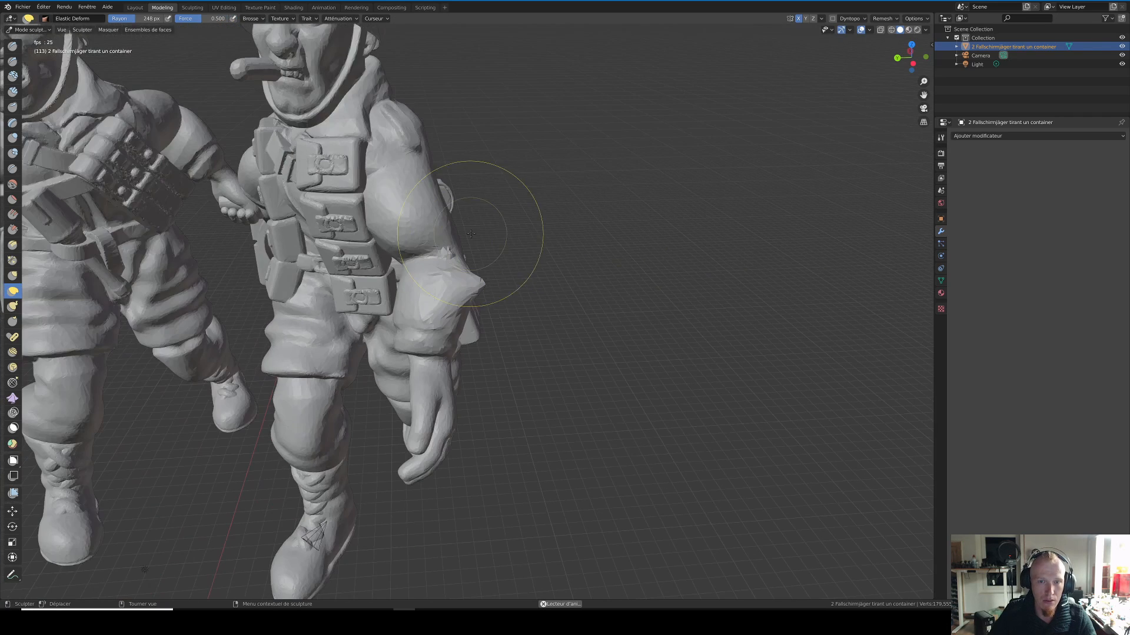
{"action": "middle_click_drag", "start_coordinate": [350, 192], "coordinate": [442, 214]}
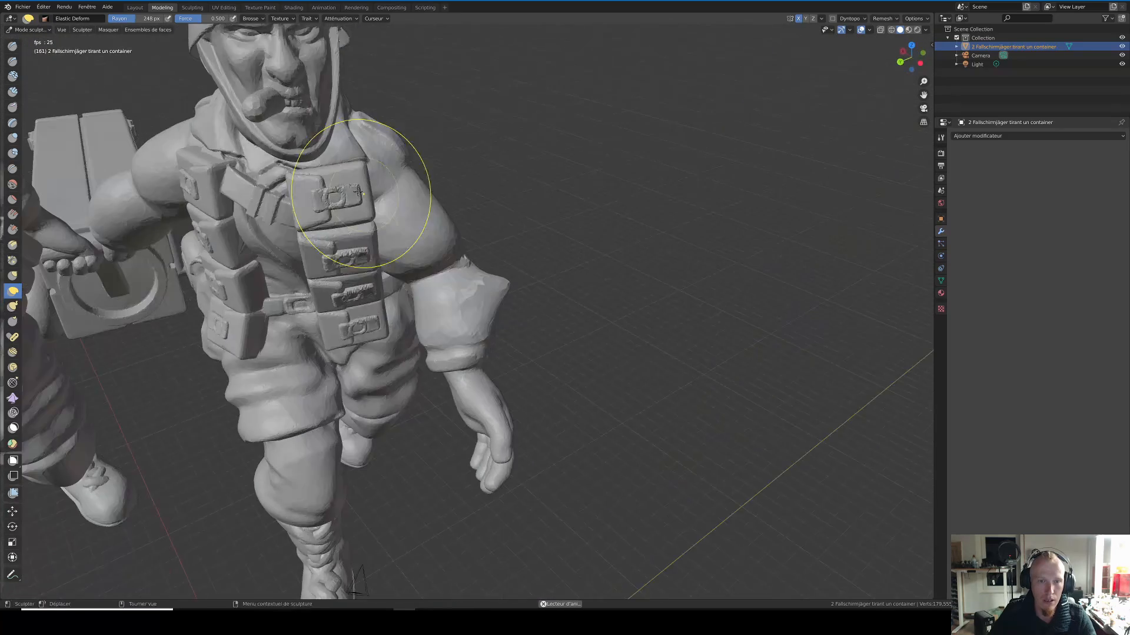
{"action": "scroll", "coordinate": [496, 266], "scroll_direction": "up", "scroll_amount": 4}
{"action": "middle_click_drag", "start_coordinate": [499, 265], "coordinate": [566, 264]}
{"action": "left_click_drag", "start_coordinate": [675, 144], "coordinate": [701, 155]}
{"action": "scroll", "coordinate": [589, 237], "scroll_direction": "down", "scroll_amount": 5}
{"action": "mouse_move", "coordinate": [589, 237]}
{"action": "middle_mouse_down"}
{"action": "mouse_move", "coordinate": [303, 252]}
{"action": "mouse_move", "coordinate": [447, 277]}
{"action": "mouse_move", "coordinate": [506, 343]}
{"action": "middle_mouse_up"}
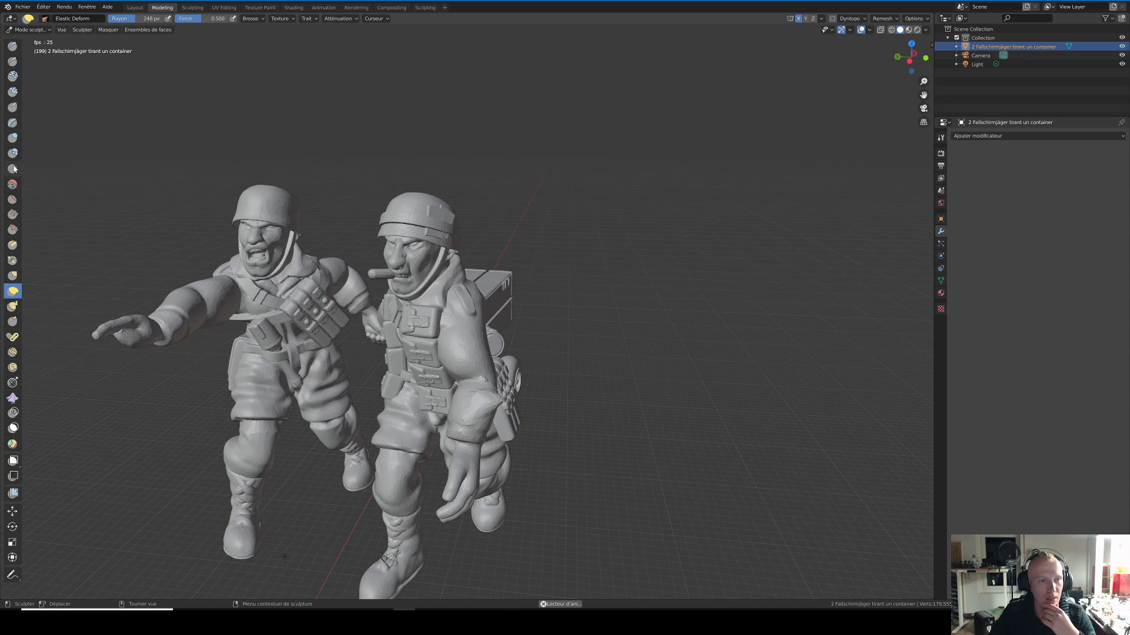
Step: Swell the shouting soldier's nose and cheek with the Inflate/Deflate brush at 82 px radius
{"action": "left_click", "coordinate": [13, 138]}
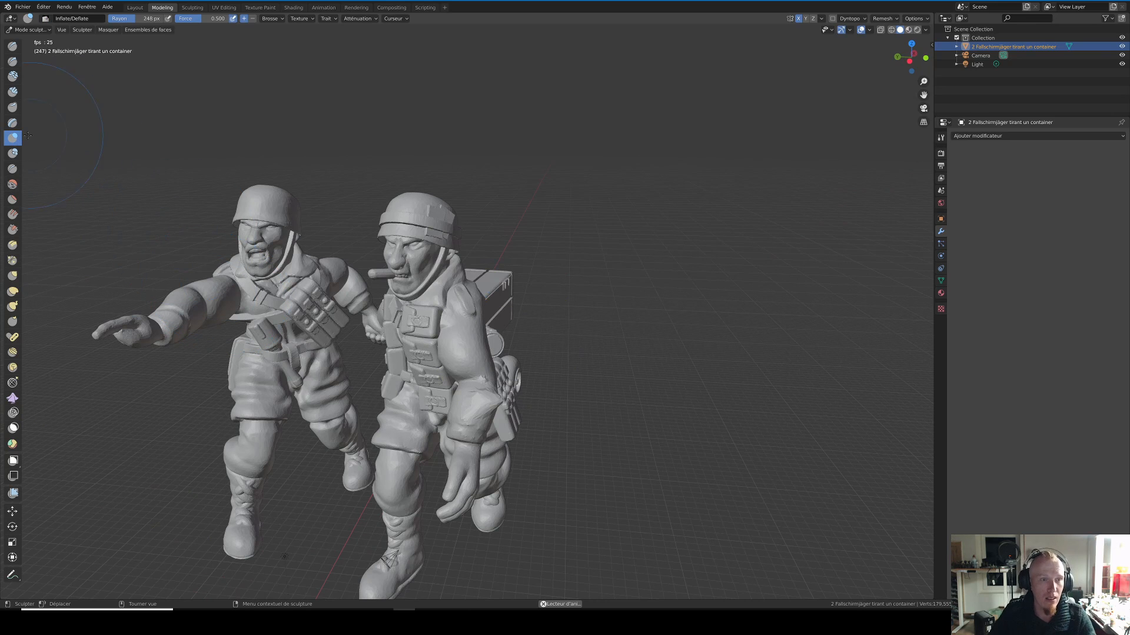
{"action": "middle_click_drag", "start_coordinate": [202, 282], "coordinate": [433, 340]}
{"action": "scroll", "coordinate": [433, 340], "scroll_direction": "up", "scroll_amount": 5}
{"action": "right_click", "coordinate": [322, 234]}
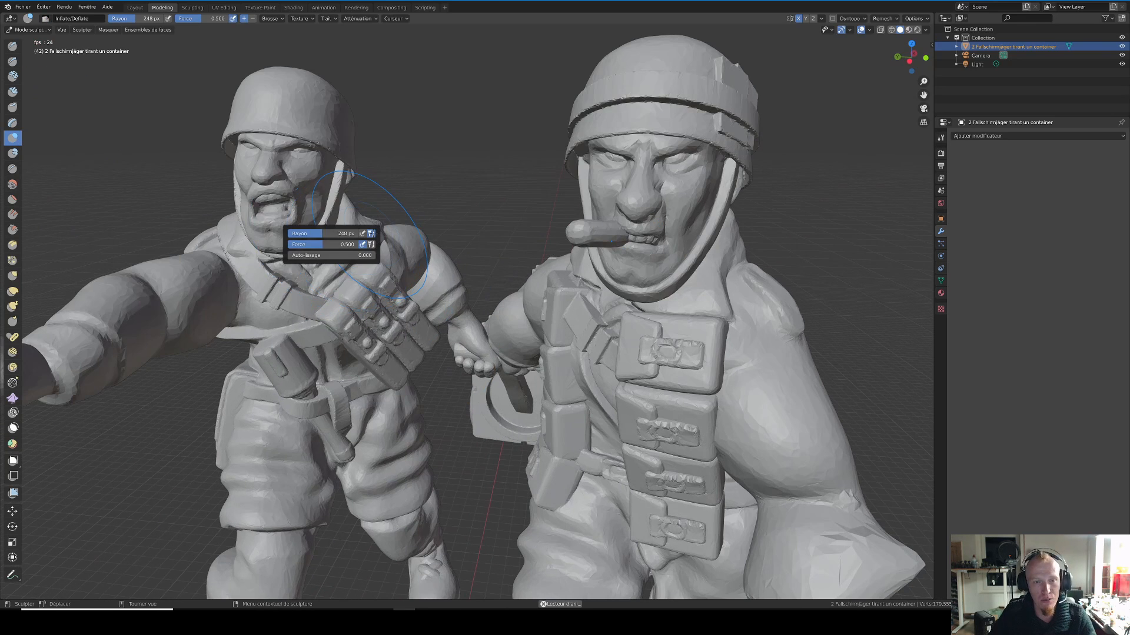
{"action": "left_click_drag", "start_coordinate": [324, 233], "coordinate": [299, 233]}
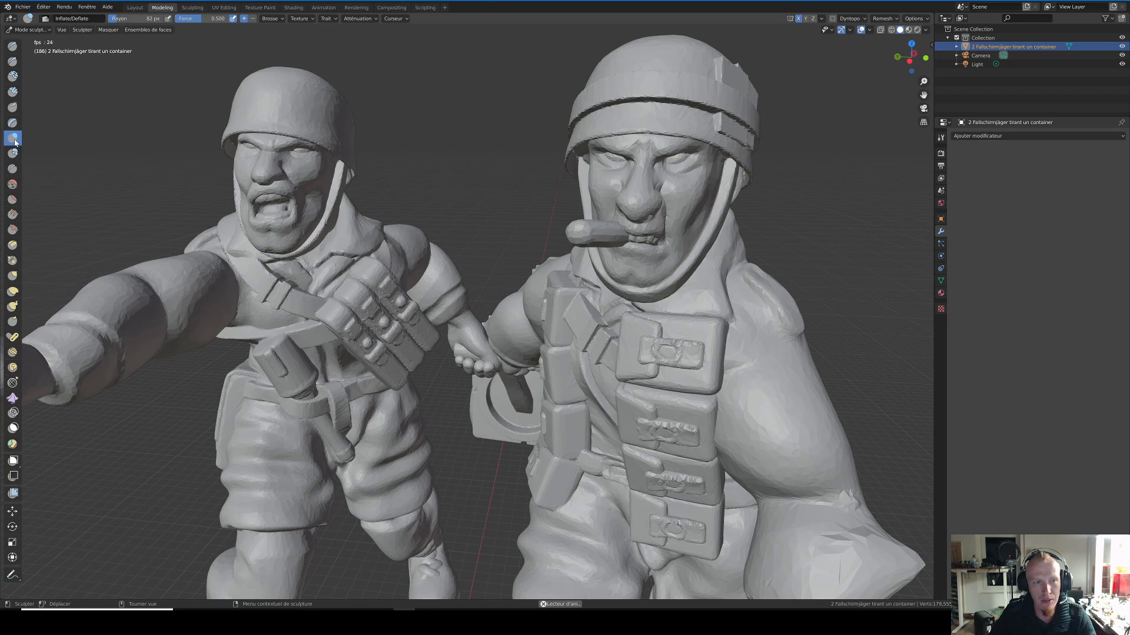
{"action": "left_click_drag", "start_coordinate": [242, 190], "coordinate": [259, 175]}
{"action": "mouse_move", "coordinate": [242, 247]}
{"action": "middle_mouse_down"}
{"action": "mouse_move", "coordinate": [295, 253]}
{"action": "mouse_move", "coordinate": [275, 254]}
{"action": "mouse_move", "coordinate": [253, 222]}
{"action": "middle_mouse_up"}
{"action": "left_click_drag", "start_coordinate": [253, 223], "coordinate": [264, 201]}
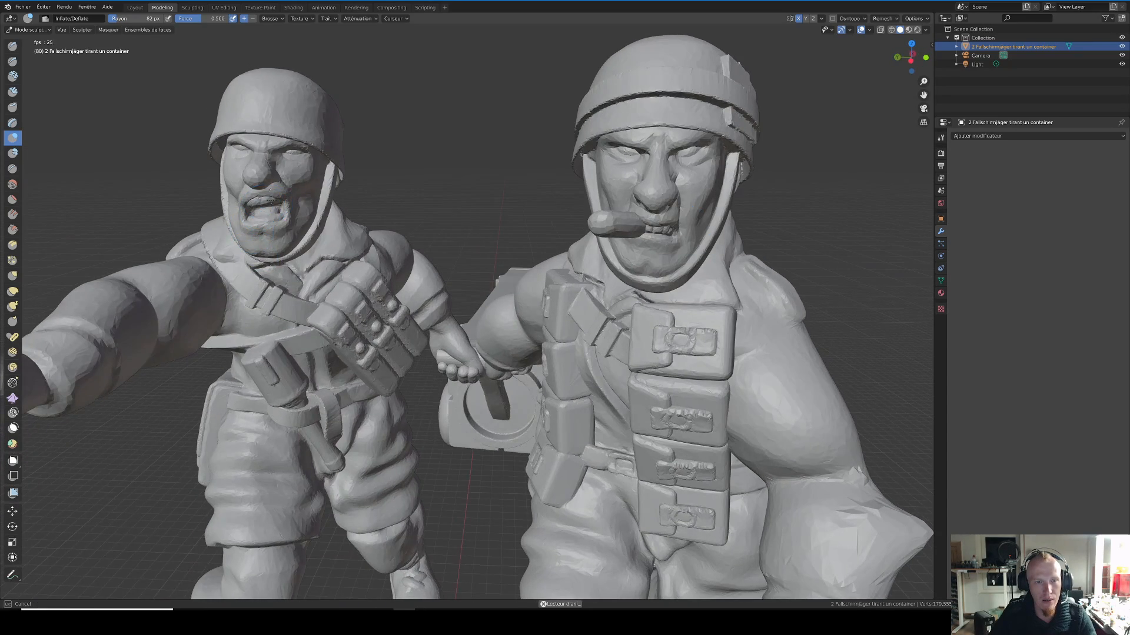
Step: Examine both soldiers' faces, arms and overall figures from several angles and distances
{"action": "scroll", "coordinate": [398, 261], "scroll_direction": "down", "scroll_amount": 4}
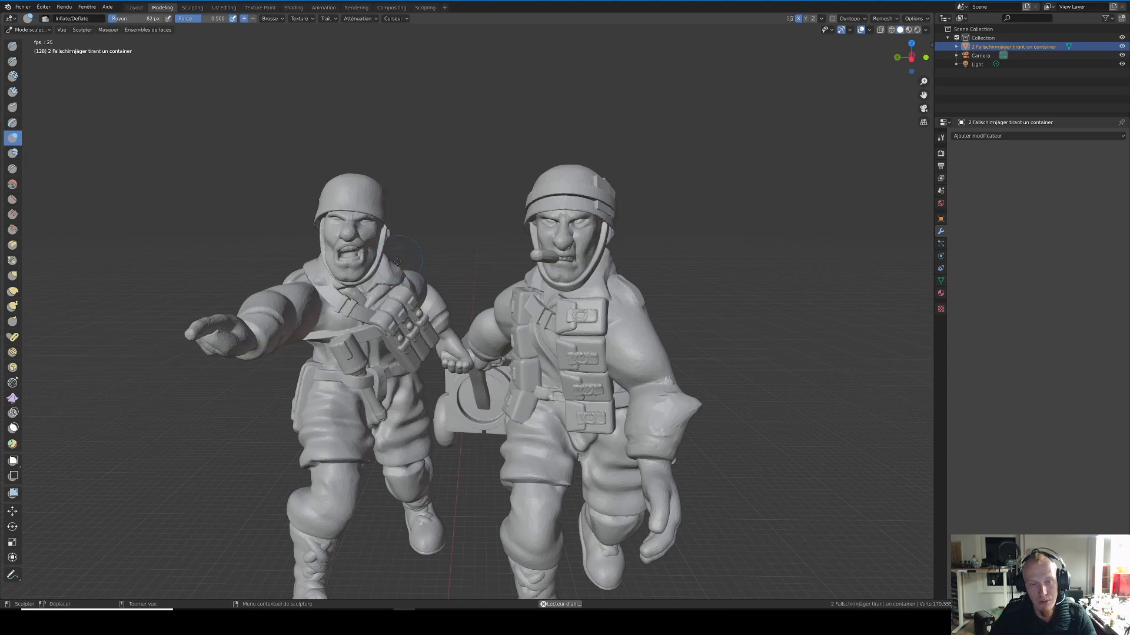
{"action": "middle_click_drag", "start_coordinate": [398, 260], "coordinate": [417, 264]}
{"action": "scroll", "coordinate": [416, 265], "scroll_direction": "up", "scroll_amount": 3}
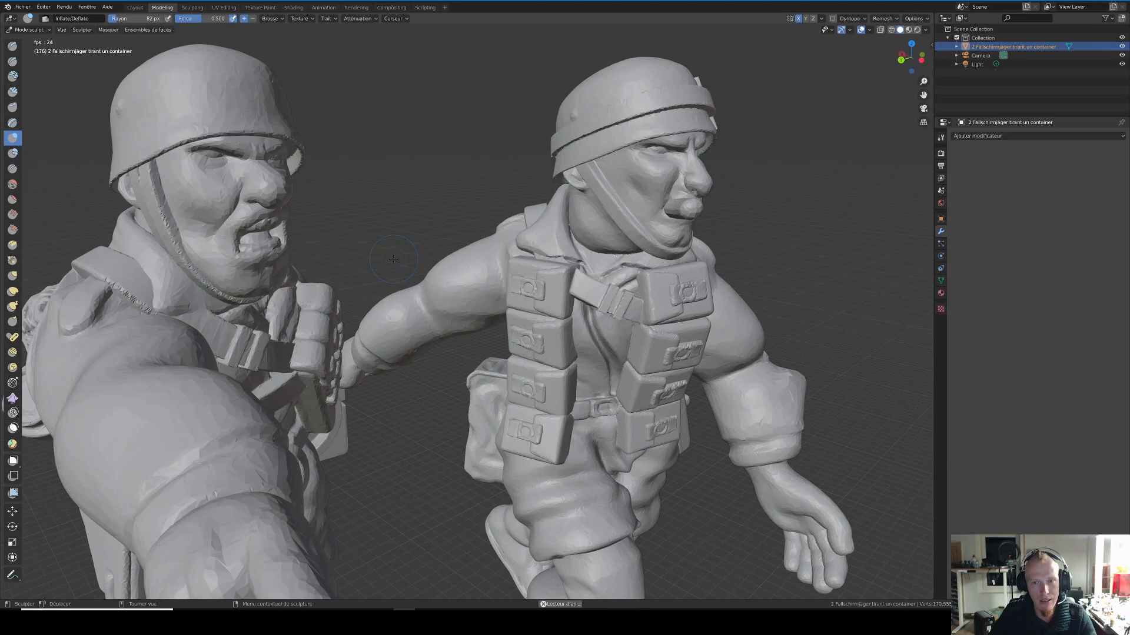
{"action": "scroll", "coordinate": [394, 260], "scroll_direction": "down", "scroll_amount": 4}
{"action": "middle_click_drag", "start_coordinate": [419, 263], "coordinate": [407, 268]}
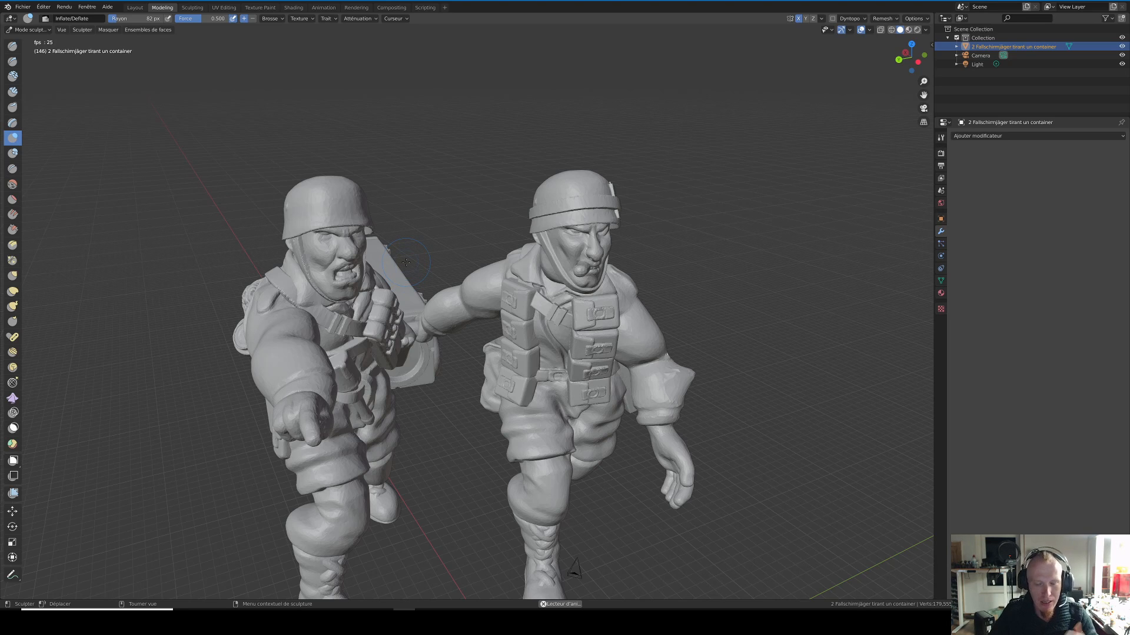
{"action": "middle_click_drag", "start_coordinate": [492, 319], "coordinate": [458, 312]}
{"action": "scroll", "coordinate": [471, 314], "scroll_direction": "down", "scroll_amount": 3}
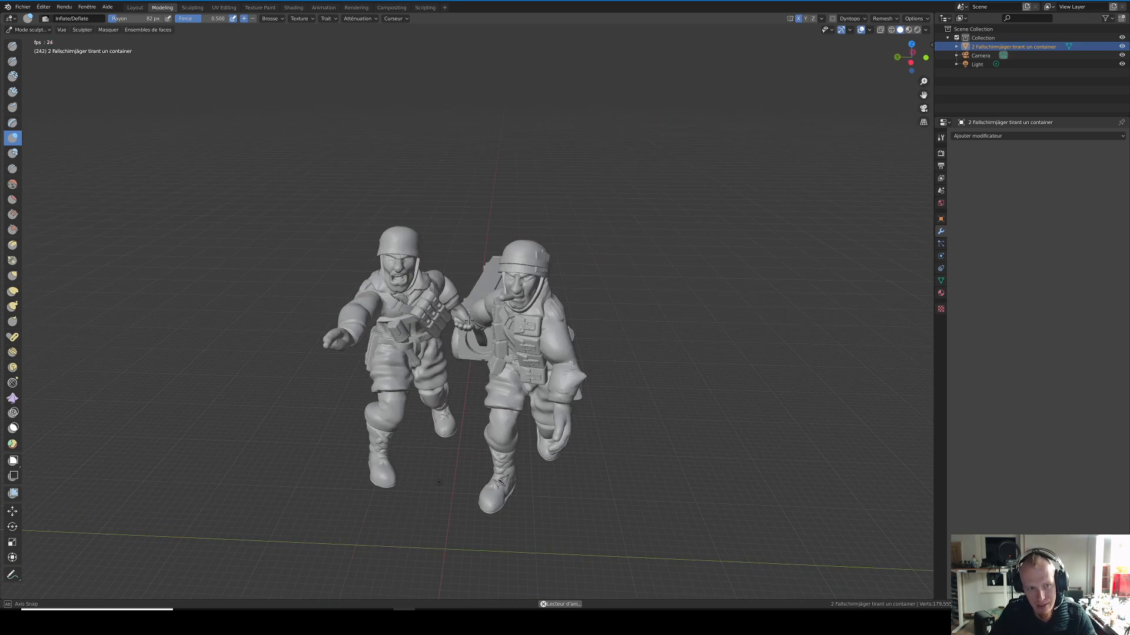
{"action": "left_click", "coordinate": [40, 29]}
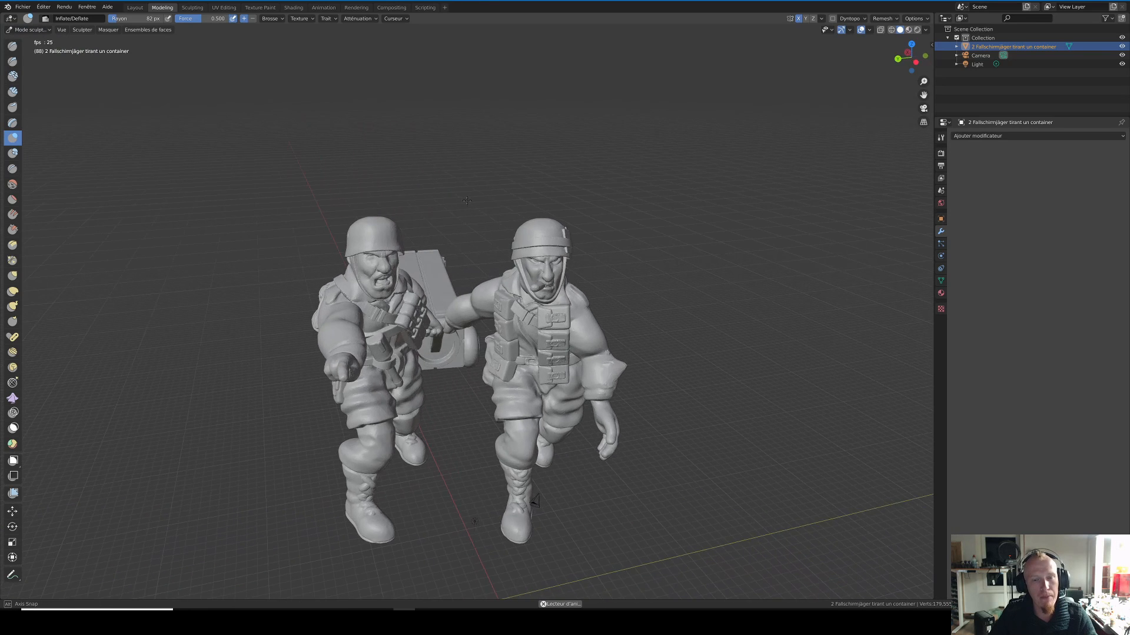
{"action": "scroll", "coordinate": [467, 200], "scroll_direction": "up", "scroll_amount": 3}
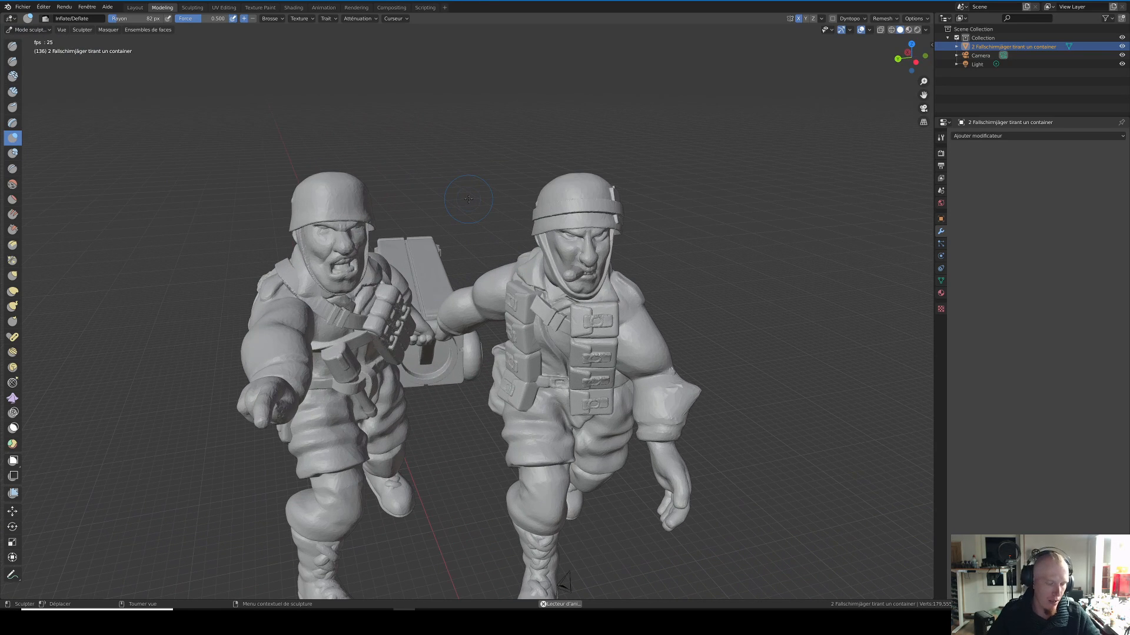
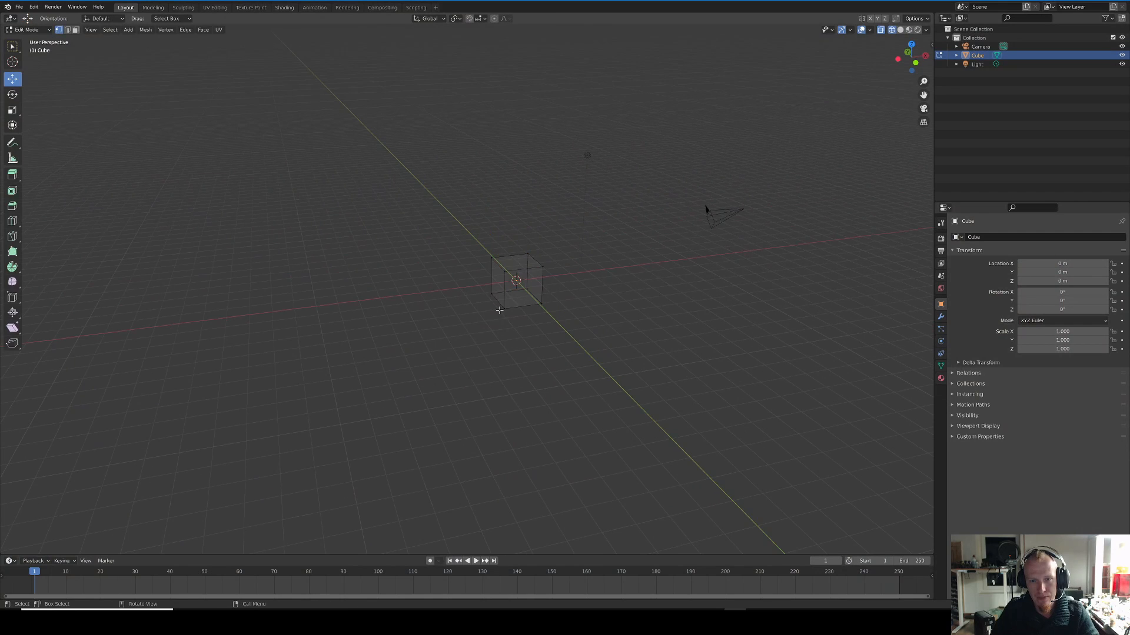
Step: Return the cube to Object Mode and delete it from the scene
{"action": "left_click", "coordinate": [30, 30]}
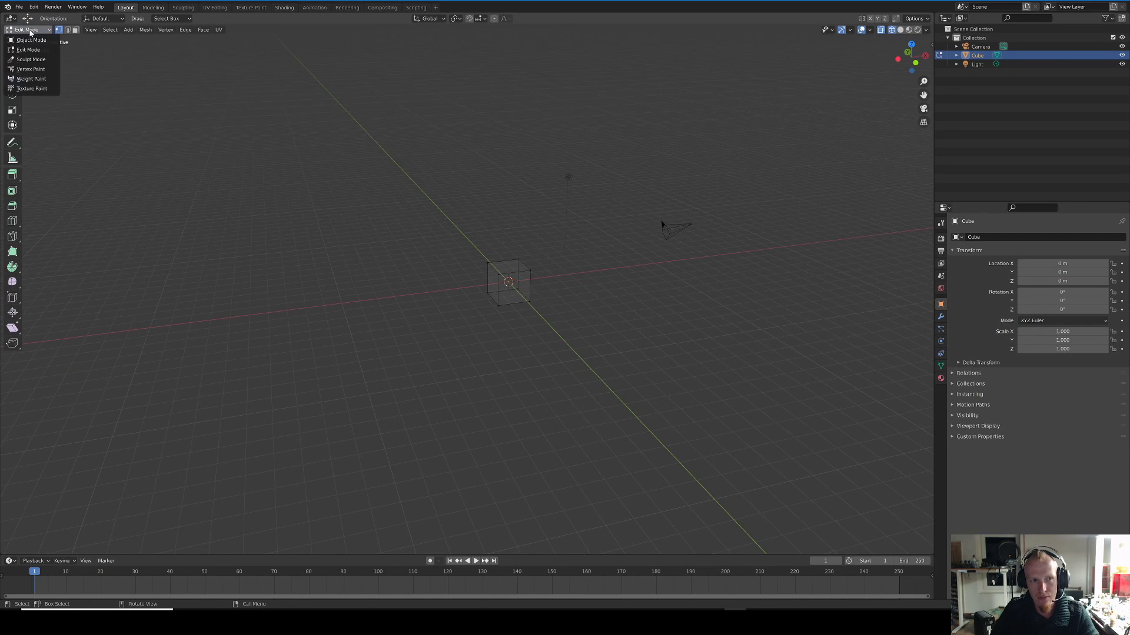
{"action": "left_click", "coordinate": [26, 36]}
{"action": "key", "text": "Delete"}
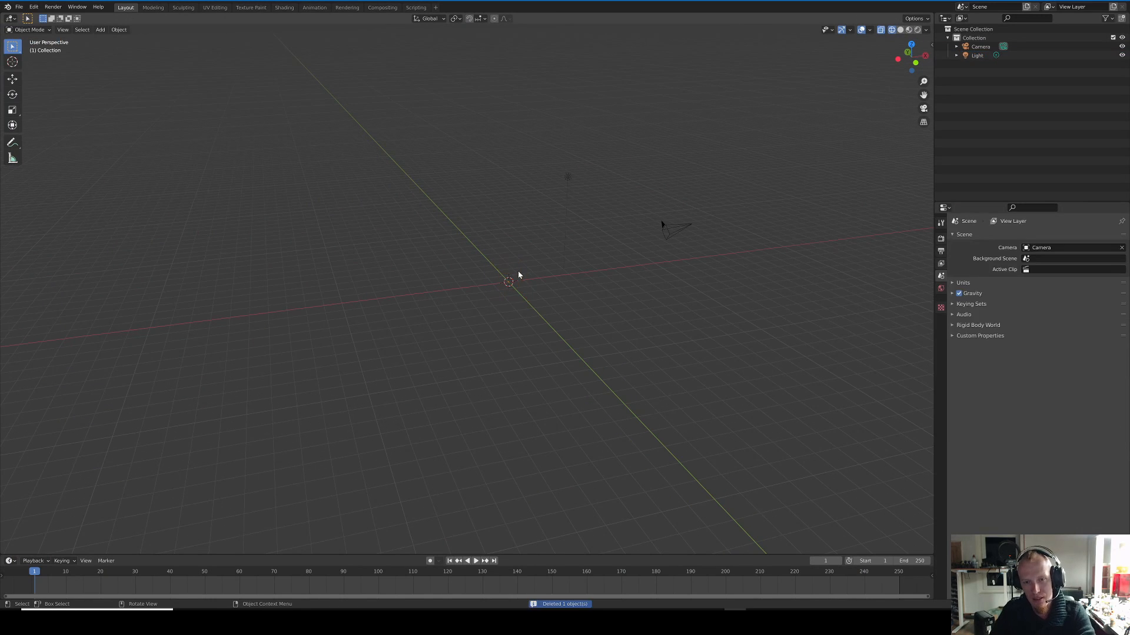
{"action": "middle_click_drag", "start_coordinate": [555, 280], "coordinate": [482, 283]}
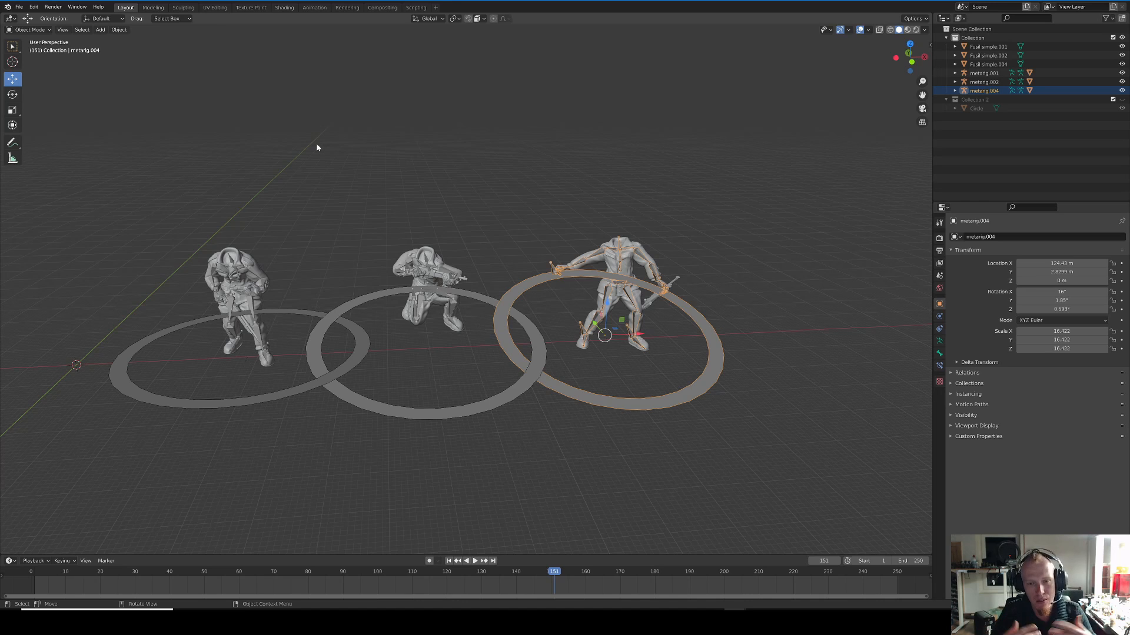
Step: Examine the three posed, rigged soldiers and the bone structure of the standing soldier holding a rifle
{"action": "middle_click_drag", "start_coordinate": [449, 184], "coordinate": [428, 179]}
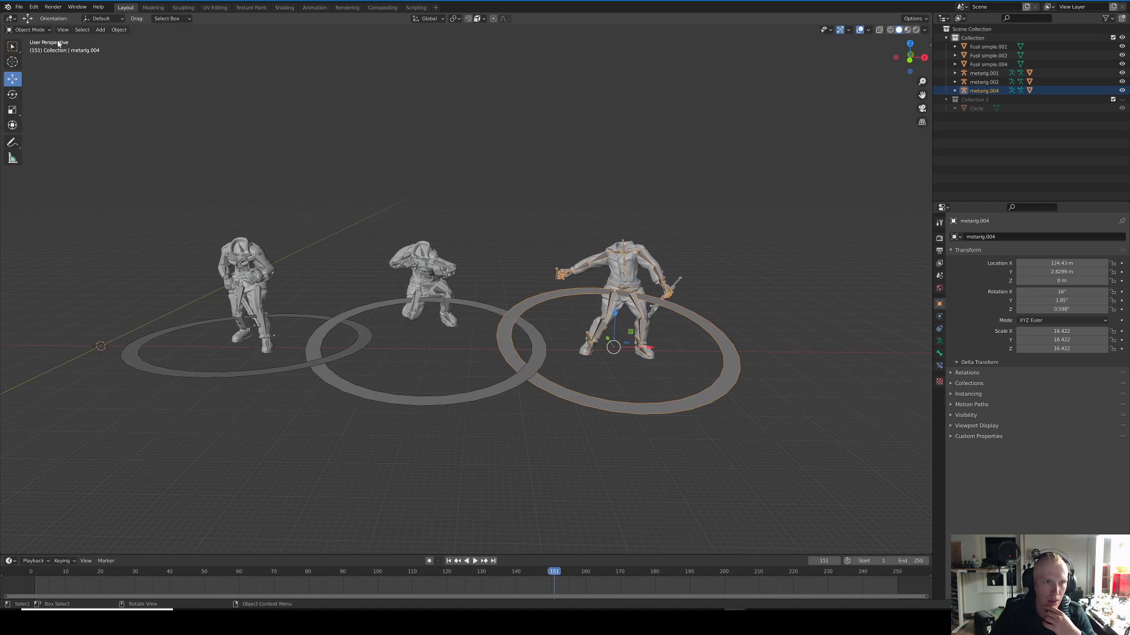
{"action": "left_click", "coordinate": [29, 30]}
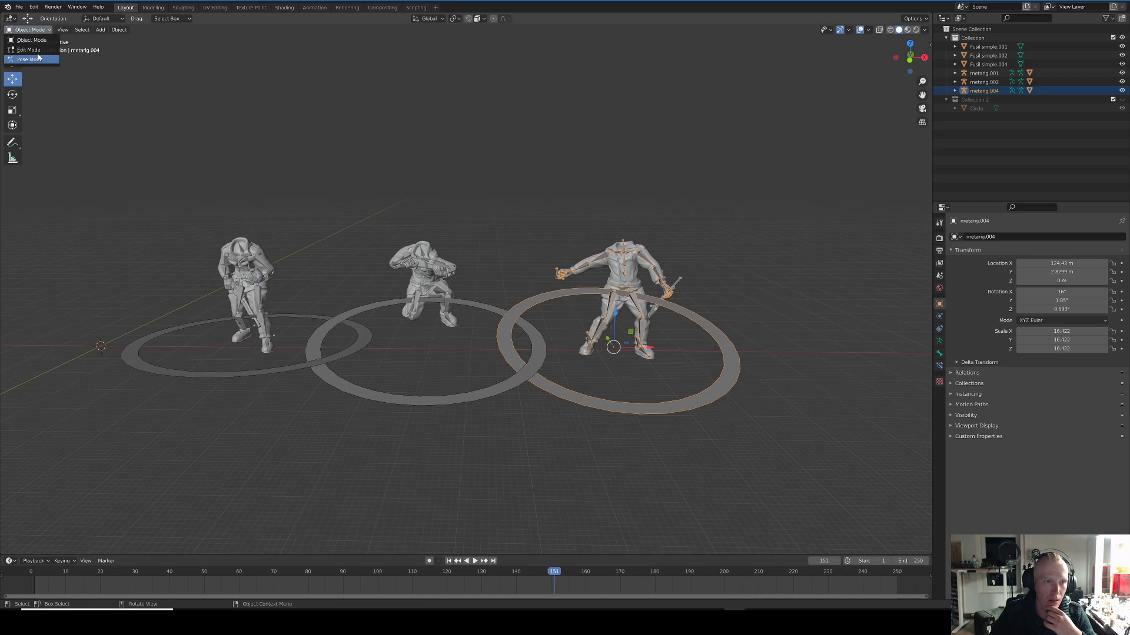
{"action": "left_click", "coordinate": [41, 42]}
{"action": "left_click", "coordinate": [635, 283]}
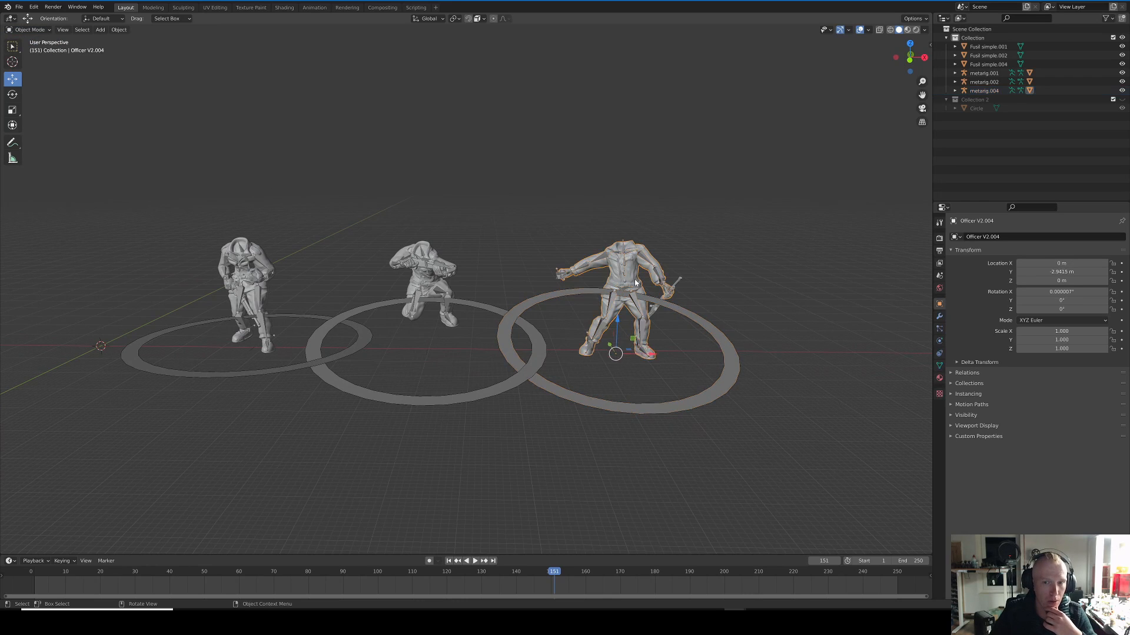
{"action": "left_click", "coordinate": [30, 29]}
{"action": "left_click", "coordinate": [655, 231]}
{"action": "middle_click_drag", "start_coordinate": [655, 231], "coordinate": [673, 239]}
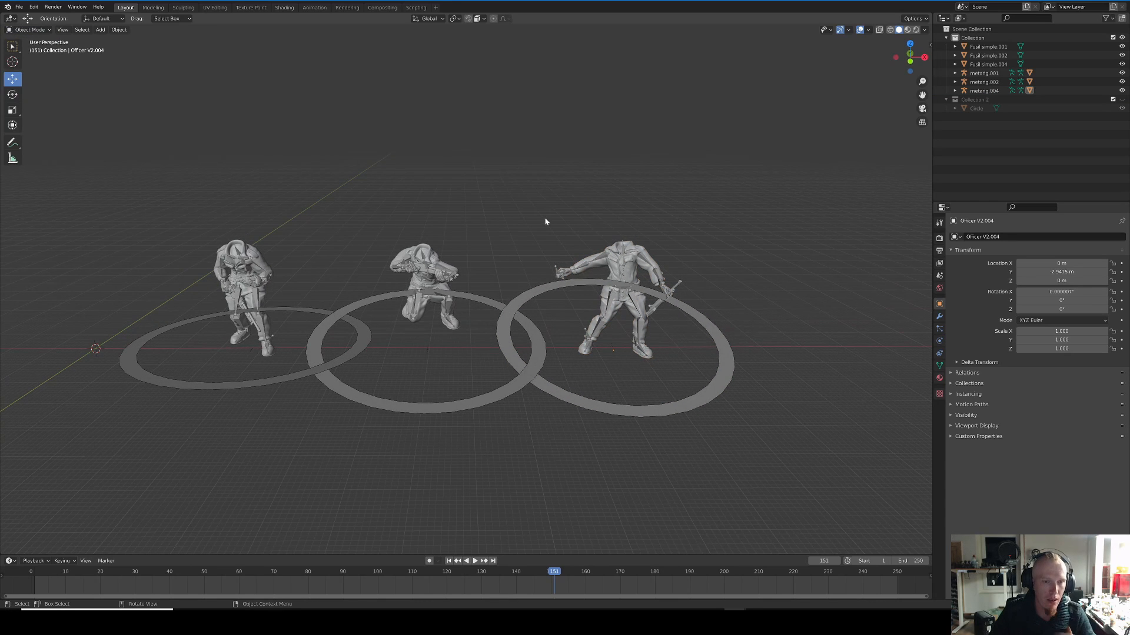
{"action": "middle_click_drag", "start_coordinate": [407, 222], "coordinate": [587, 243], "text": "shift"}
{"action": "scroll", "coordinate": [580, 252], "scroll_direction": "up", "scroll_amount": 4}
{"action": "scroll", "coordinate": [570, 249], "scroll_direction": "down", "scroll_amount": 1}
{"action": "scroll", "coordinate": [538, 245], "scroll_direction": "up", "scroll_amount": 4}
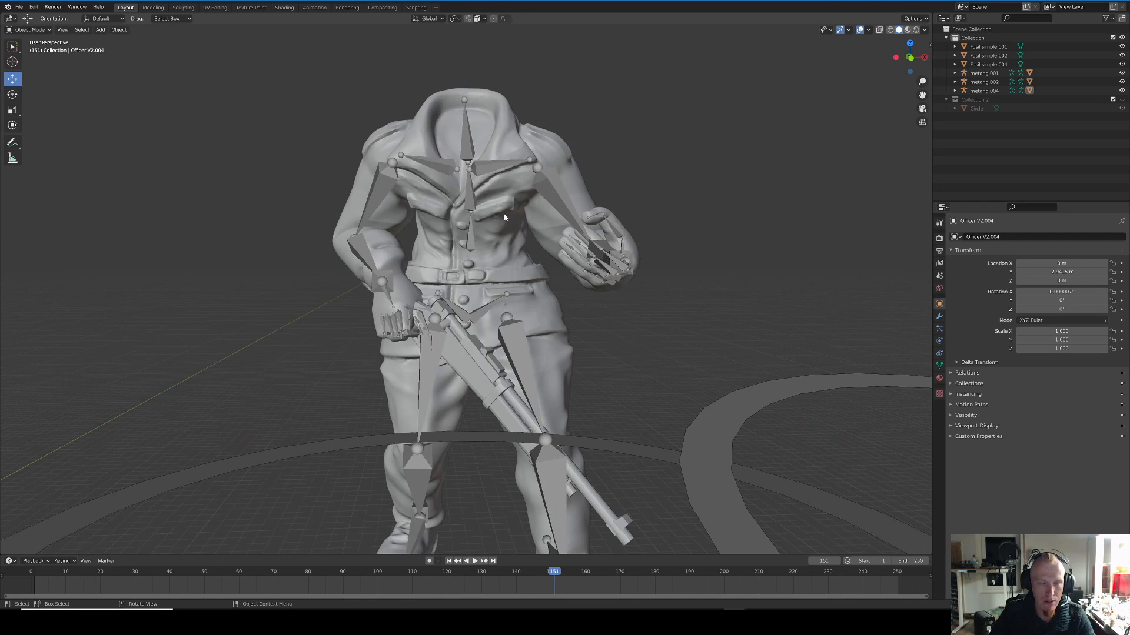
{"action": "scroll", "coordinate": [558, 301], "scroll_direction": "down", "scroll_amount": 2}
Step: Put the standing soldier's armature metarig.001 into Pose Mode and select its right leg IK bone, LegIK.R
{"action": "left_click", "coordinate": [507, 337]}
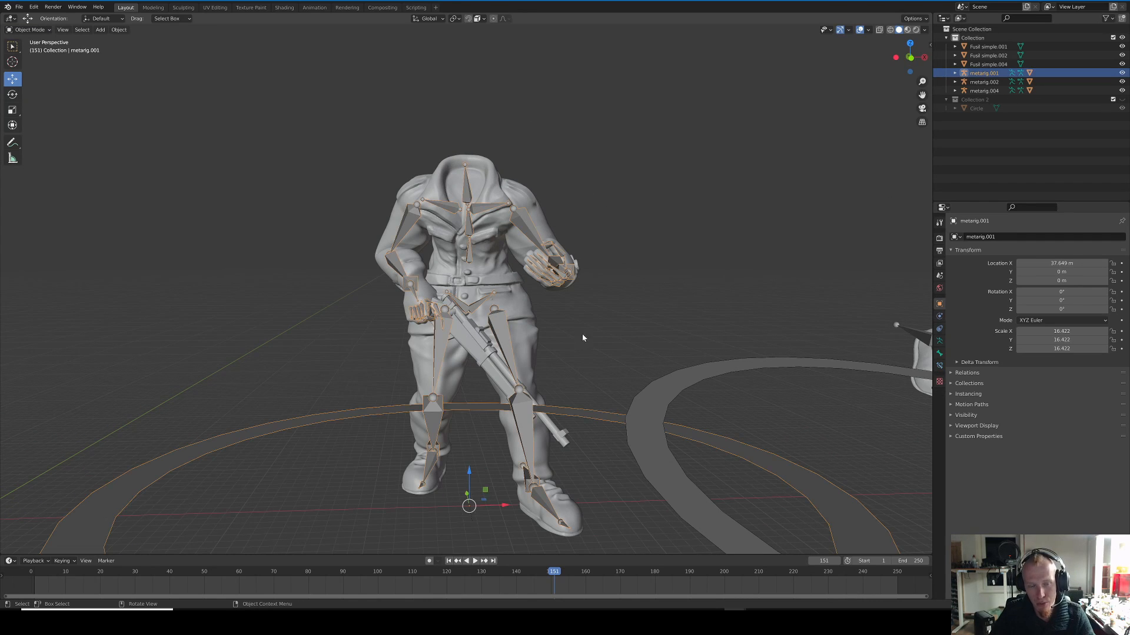
{"action": "left_click", "coordinate": [46, 30]}
{"action": "left_click", "coordinate": [39, 61]}
{"action": "scroll", "coordinate": [499, 331], "scroll_direction": "down", "scroll_amount": 2}
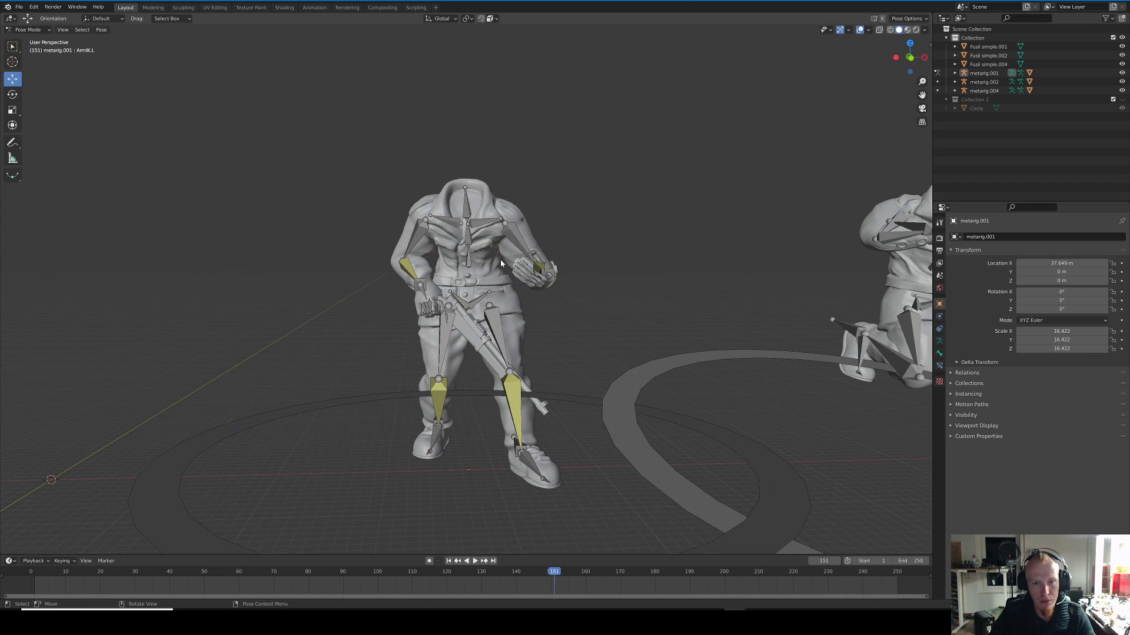
{"action": "middle_click_drag", "start_coordinate": [499, 331], "coordinate": [412, 329]}
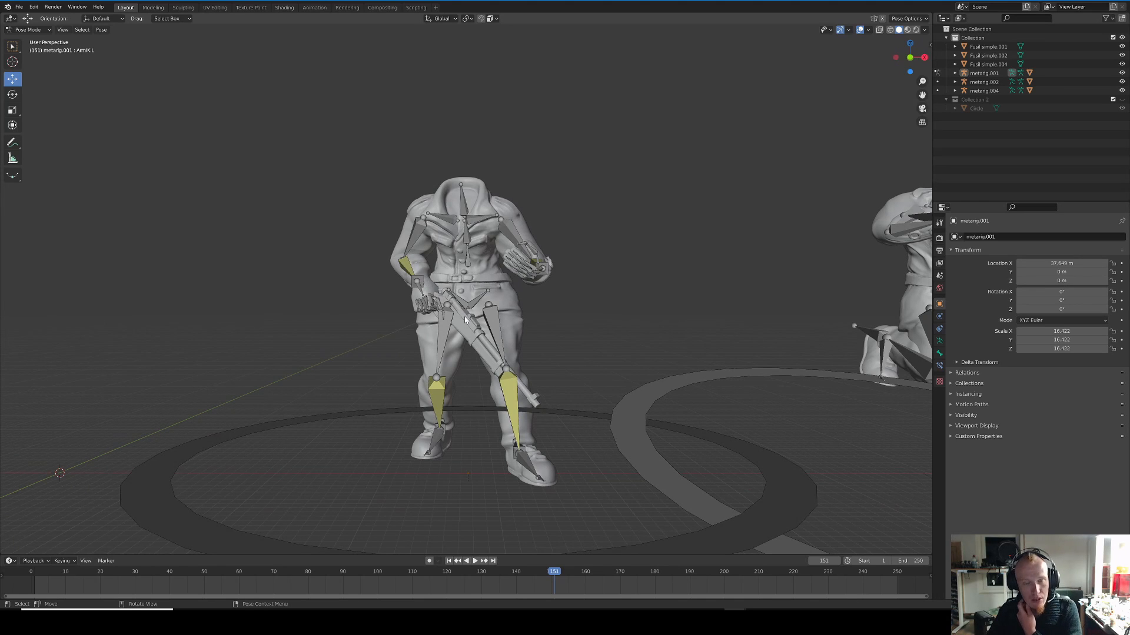
{"action": "middle_click_drag", "start_coordinate": [386, 335], "coordinate": [395, 342]}
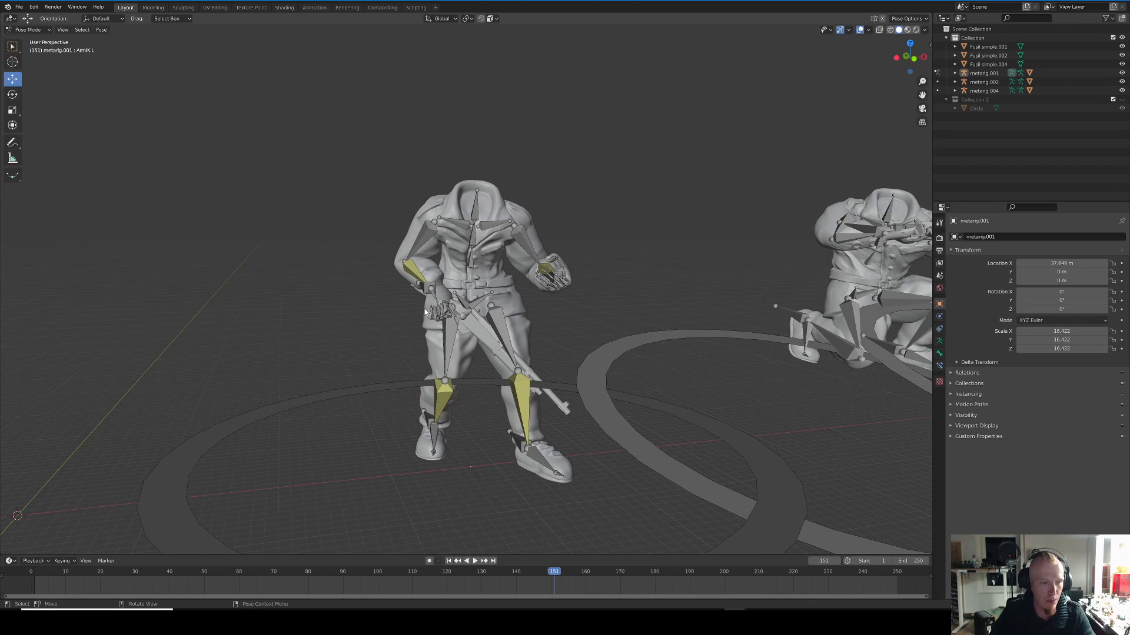
{"action": "middle_click_drag", "start_coordinate": [419, 327], "coordinate": [438, 355]}
{"action": "left_click", "coordinate": [419, 351]}
{"action": "middle_click_drag", "start_coordinate": [480, 396], "coordinate": [459, 370]}
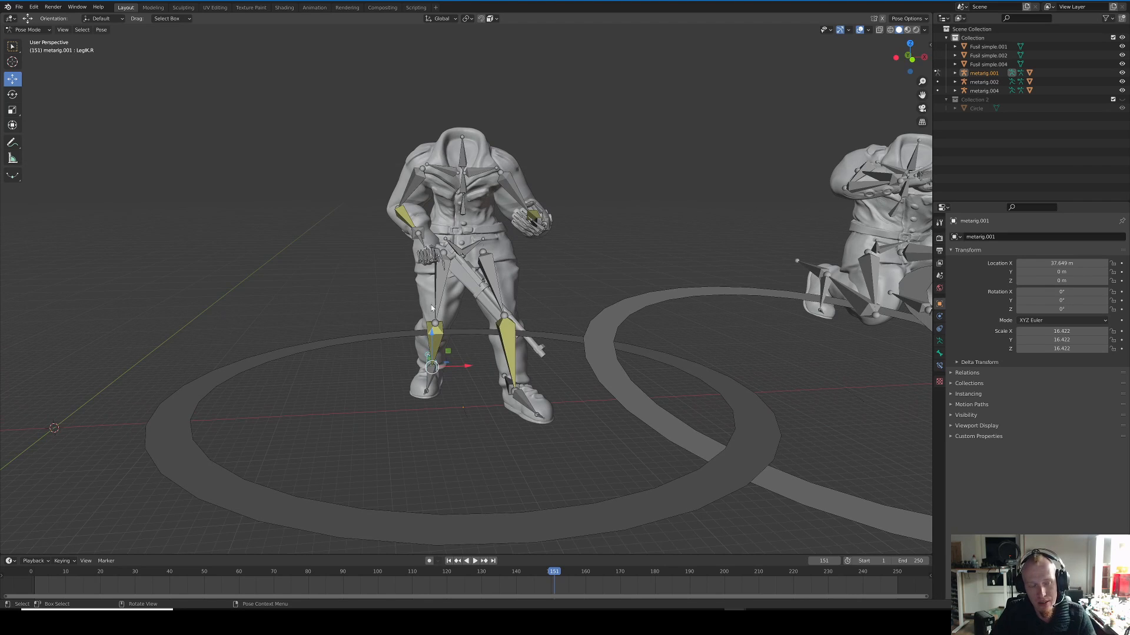
Step: Try to shift the right leg's IK bone sideways and undo the move
{"action": "middle_click_drag", "start_coordinate": [449, 315], "coordinate": [485, 339]}
{"action": "left_click_drag", "start_coordinate": [469, 357], "coordinate": [310, 357]}
{"action": "key", "text": "ctrl+z"}
Step: Move the LegIK.R bone up and behind the soldier so the right knee bends and the foot lifts
{"action": "middle_click_drag", "start_coordinate": [311, 358], "coordinate": [476, 345]}
{"action": "left_click_drag", "start_coordinate": [435, 397], "coordinate": [406, 327]}
{"action": "middle_click_drag", "start_coordinate": [406, 328], "coordinate": [347, 335]}
{"action": "middle_click_drag", "start_coordinate": [453, 340], "coordinate": [529, 353]}
{"action": "key", "text": "g"}
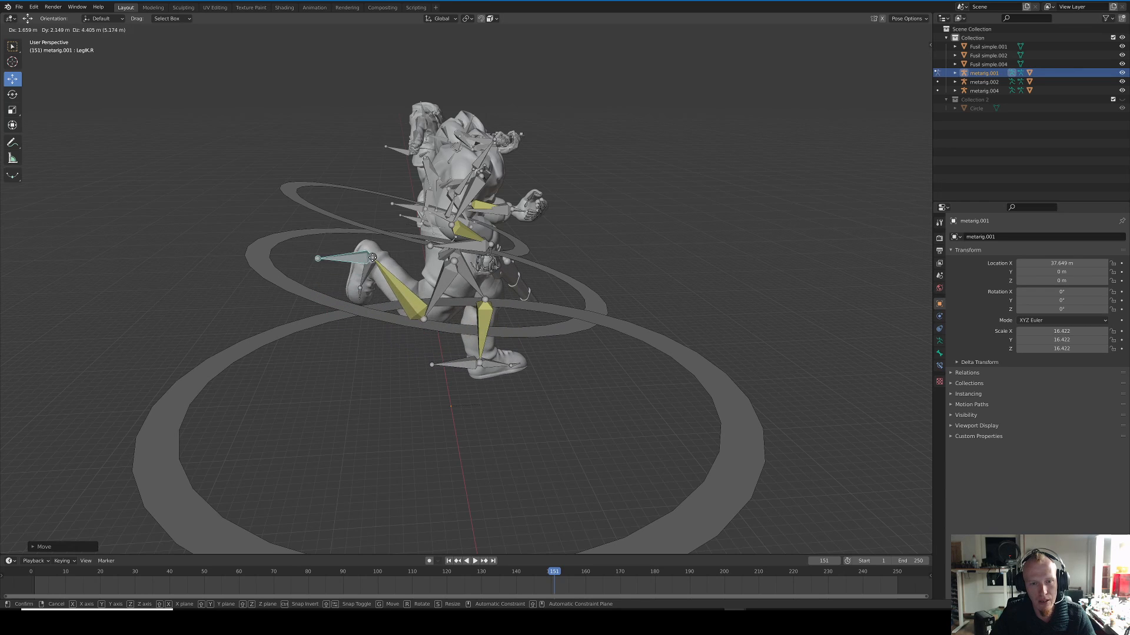
{"action": "left_click", "coordinate": [414, 316]}
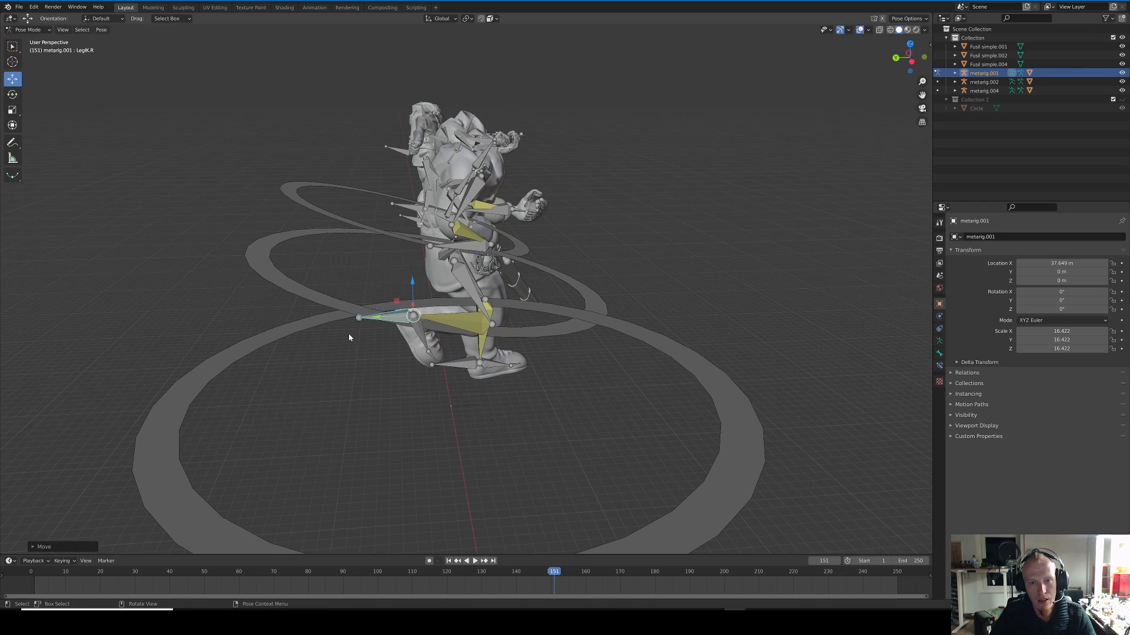
{"action": "left_click", "coordinate": [734, 325]}
Step: Rotate the soldier's left shoulder bone, shoulder.L, while looking down on the torso
{"action": "middle_click_drag", "start_coordinate": [734, 326], "coordinate": [561, 257]}
{"action": "middle_click_drag", "start_coordinate": [560, 203], "coordinate": [474, 302]}
{"action": "left_click", "coordinate": [498, 242]}
{"action": "key", "text": "r"}
{"action": "left_click", "coordinate": [612, 255]}
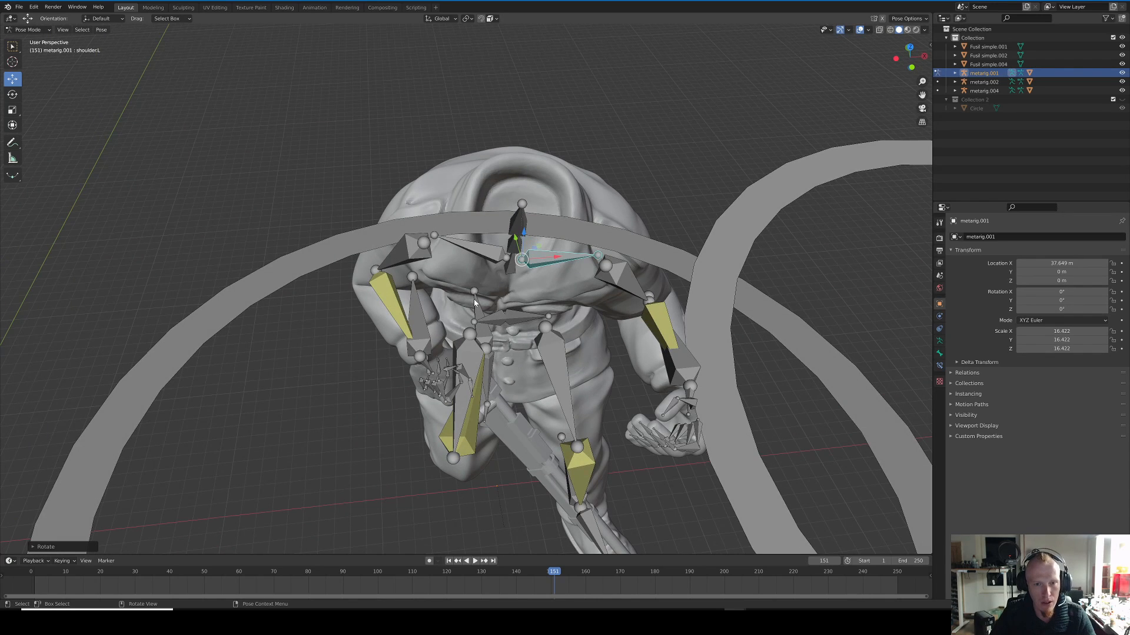
Step: Rotate the right shoulder bone, shoulder.R, once from above and again from the front
{"action": "scroll", "coordinate": [474, 302], "scroll_direction": "up", "scroll_amount": 3}
{"action": "left_click", "coordinate": [480, 276]}
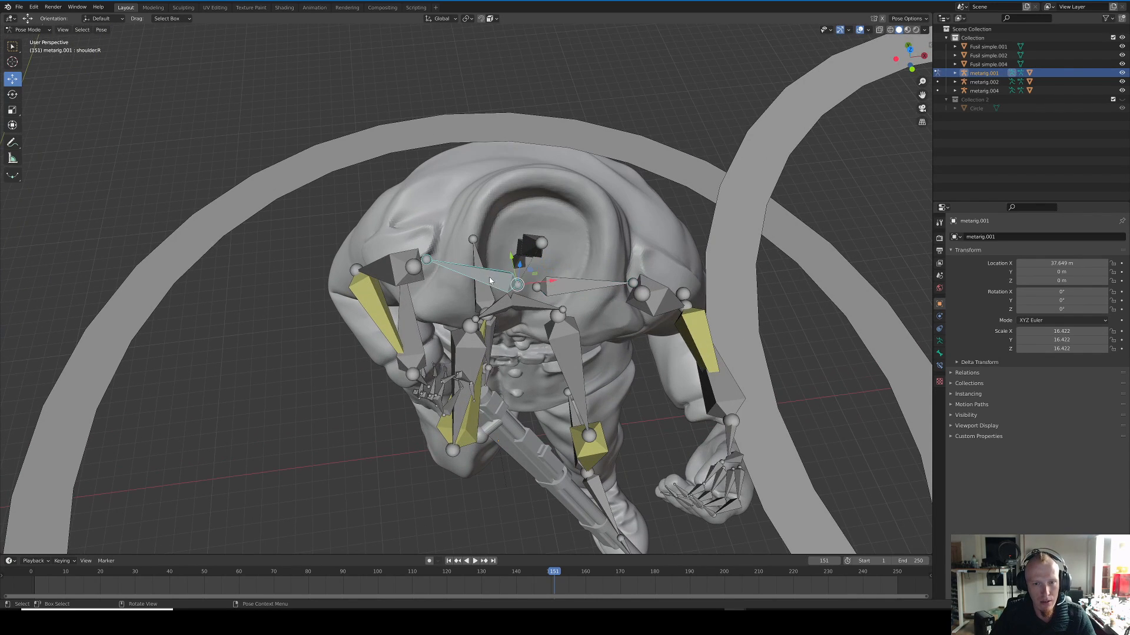
{"action": "middle_click_drag", "start_coordinate": [469, 274], "coordinate": [458, 312]}
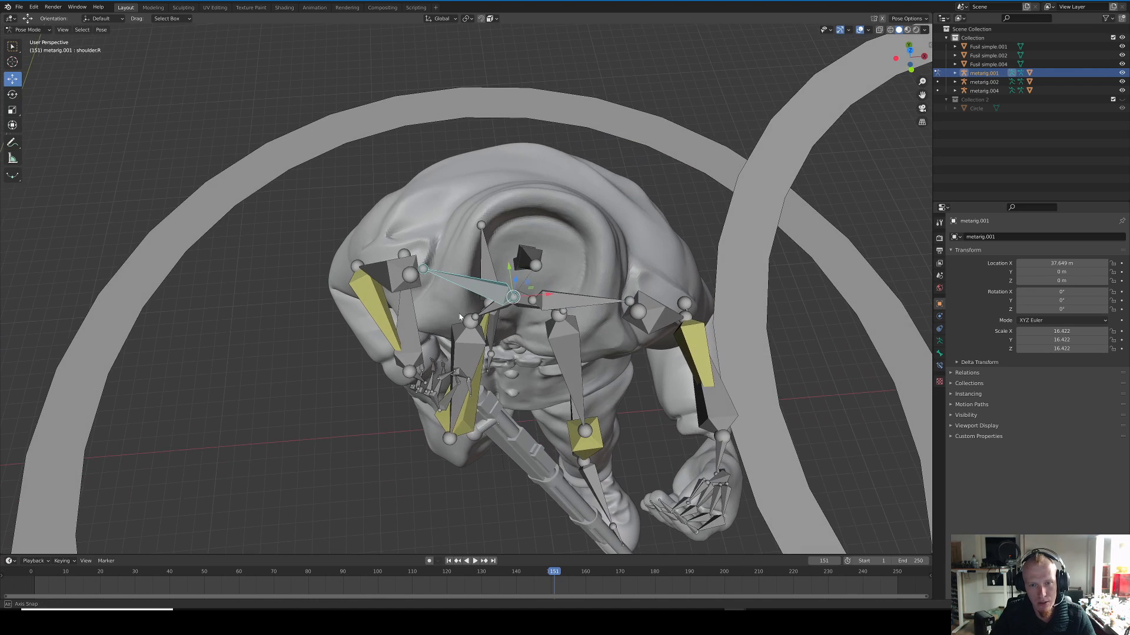
{"action": "key", "text": "r"}
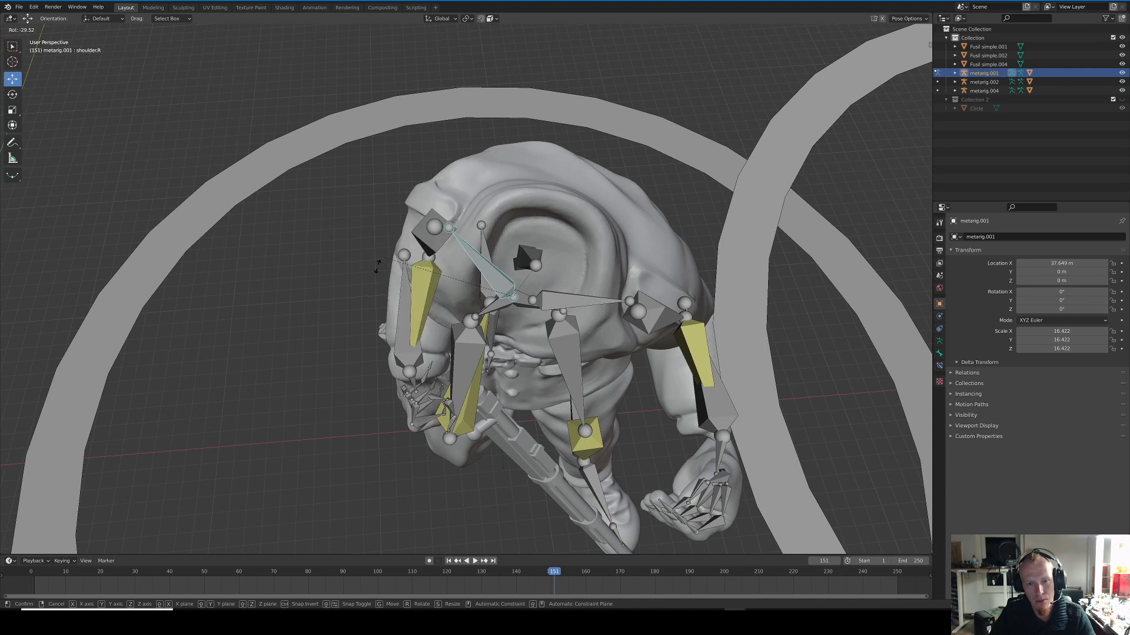
{"action": "left_click", "coordinate": [344, 323]}
{"action": "middle_click_drag", "start_coordinate": [344, 323], "coordinate": [349, 245]}
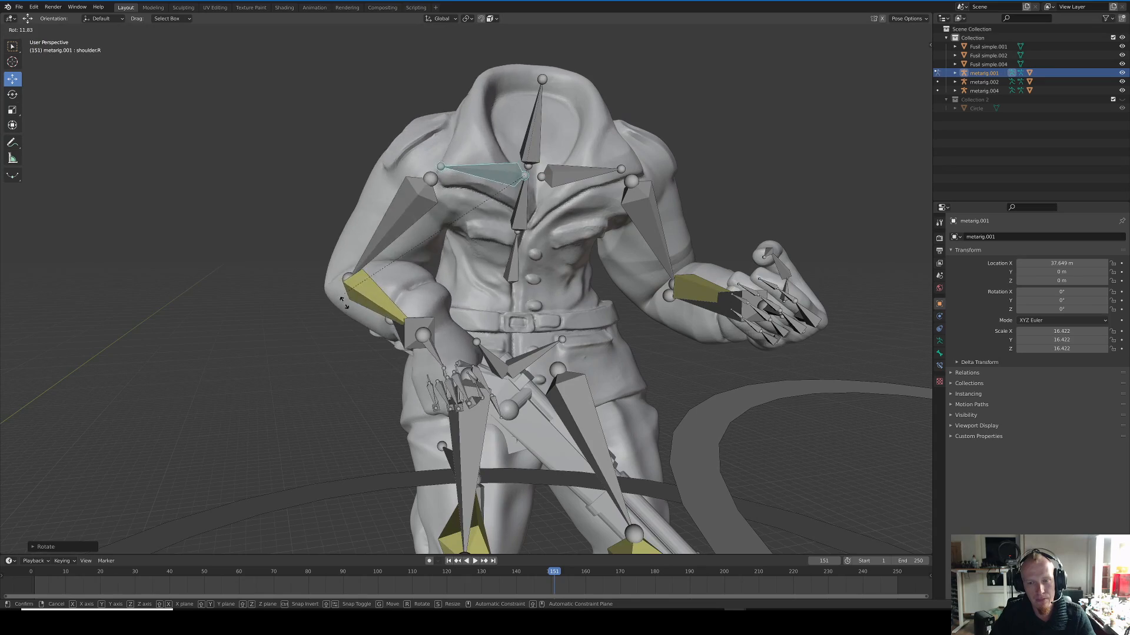
{"action": "left_click", "coordinate": [403, 285]}
{"action": "middle_click_drag", "start_coordinate": [404, 285], "coordinate": [522, 312]}
{"action": "scroll", "coordinate": [510, 300], "scroll_direction": "up", "scroll_amount": 1}
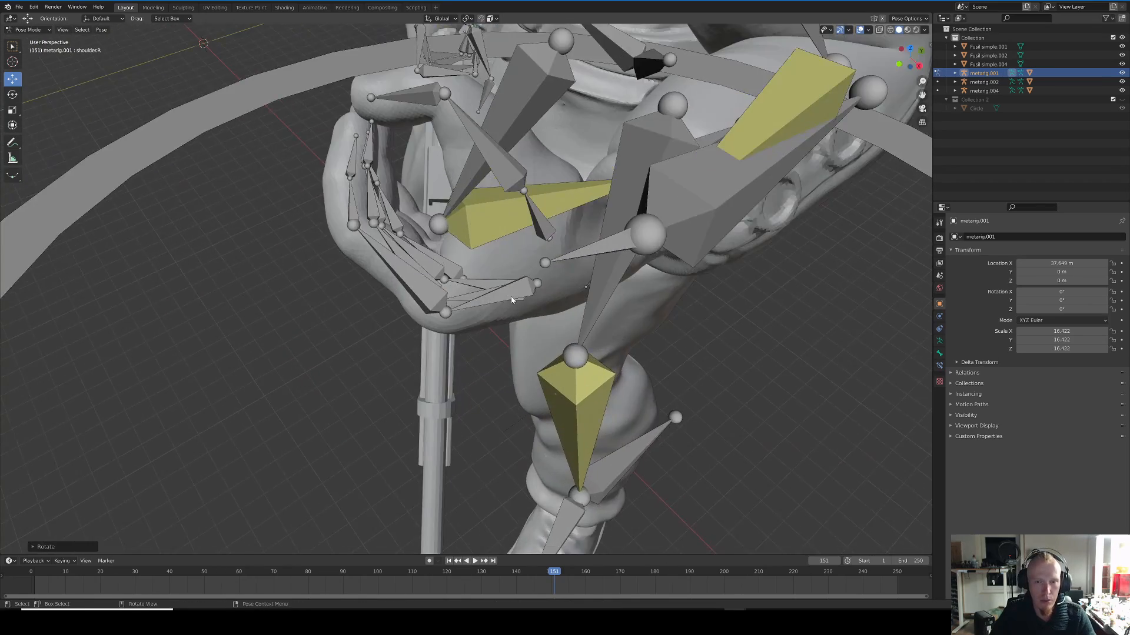
{"action": "scroll", "coordinate": [552, 350], "scroll_direction": "down", "scroll_amount": 4}
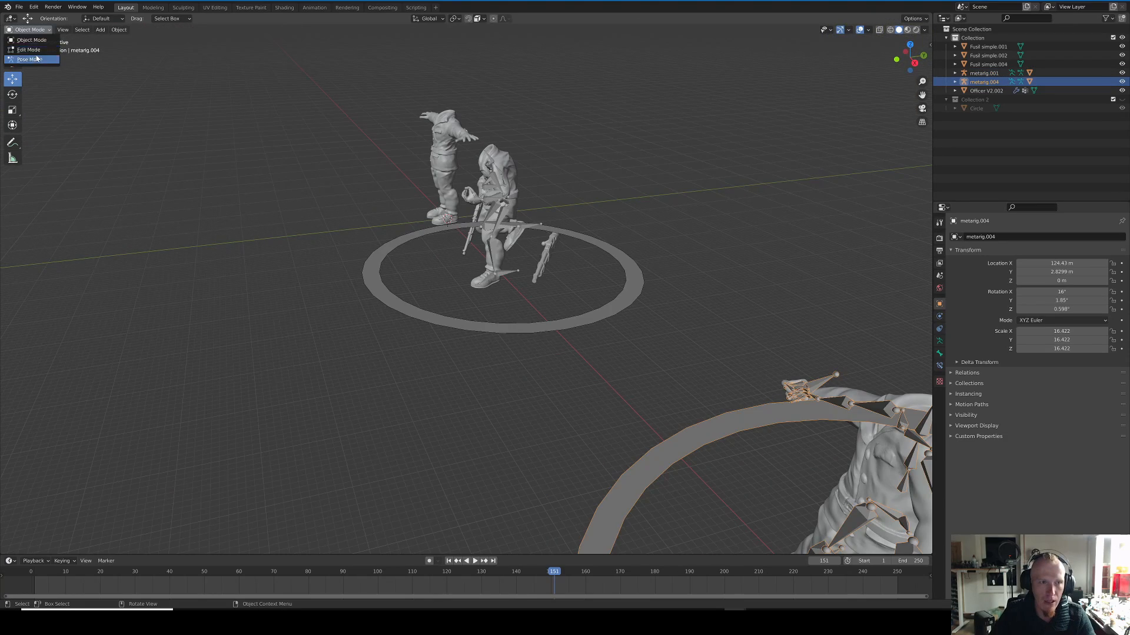
Step: Put metarig.004 into Pose Mode and move its left leg IK bone, LegIK.L, about 3.9 m along the Y axis
{"action": "left_click", "coordinate": [35, 61]}
{"action": "middle_click_drag", "start_coordinate": [725, 361], "coordinate": [531, 321], "text": "shift"}
{"action": "scroll", "coordinate": [545, 272], "scroll_direction": "down", "scroll_amount": 2}
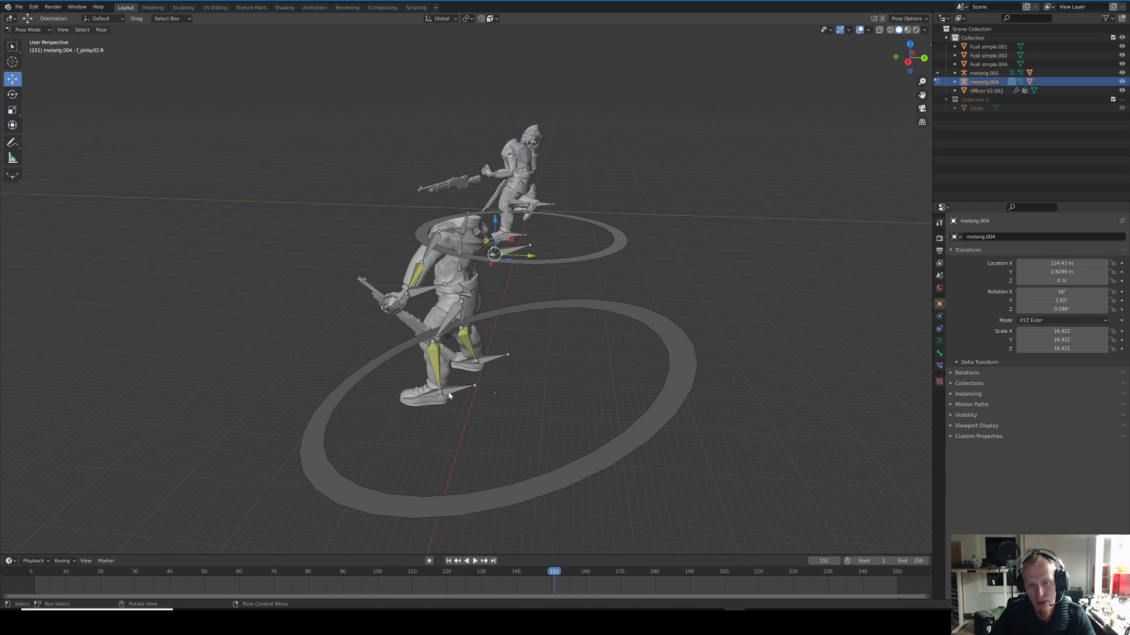
{"action": "left_click", "coordinate": [468, 389]}
{"action": "left_click_drag", "start_coordinate": [477, 397], "coordinate": [505, 397]}
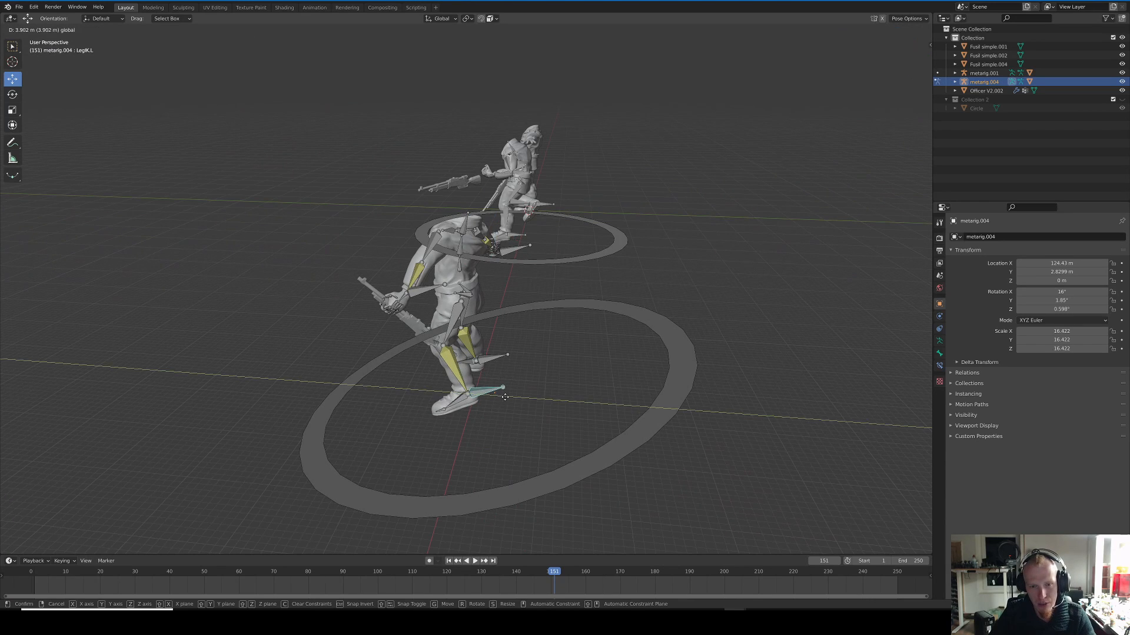
{"action": "scroll", "coordinate": [487, 407], "scroll_direction": "up", "scroll_amount": 5}
{"action": "middle_click_drag", "start_coordinate": [540, 449], "coordinate": [573, 404]}
{"action": "scroll", "coordinate": [560, 432], "scroll_direction": "down", "scroll_amount": 5}
Step: Lift the LegIK.L bone off the ground behind the figure and rotate it to turn the foot
{"action": "key", "text": "g"}
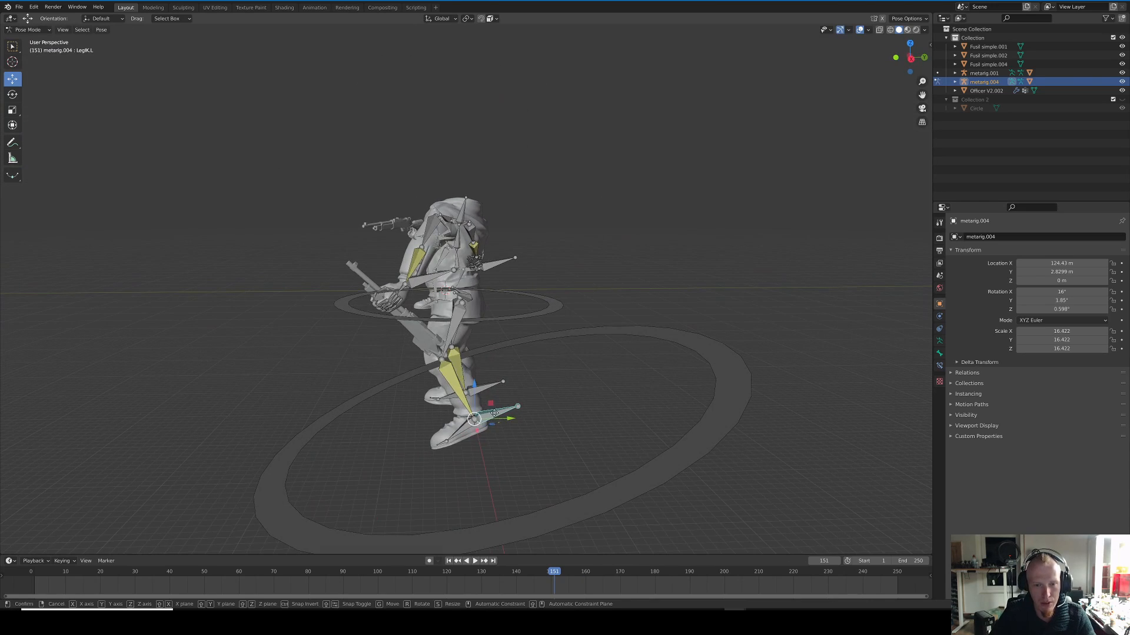
{"action": "left_click", "coordinate": [495, 374]}
{"action": "left_click_drag", "start_coordinate": [493, 374], "coordinate": [496, 373]}
{"action": "left_click", "coordinate": [496, 373]}
{"action": "key", "text": "r"}
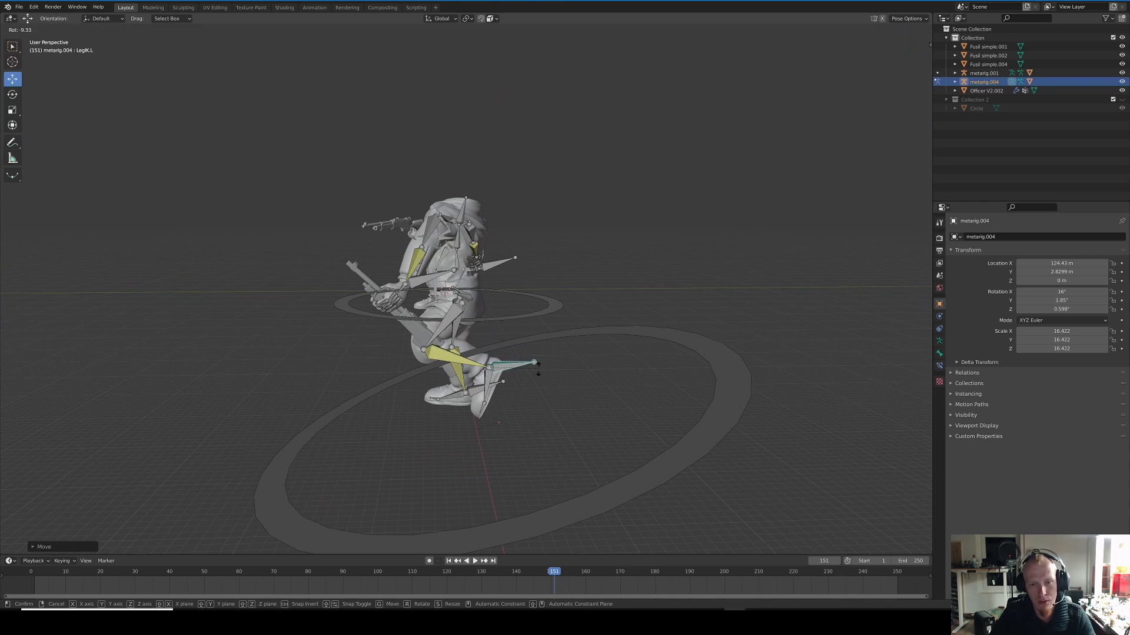
{"action": "left_click", "coordinate": [418, 349]}
Step: Reposition the LegIK.L bone under the body and rotate it again to pose the bent left leg
{"action": "left_click_drag", "start_coordinate": [488, 369], "coordinate": [486, 362]}
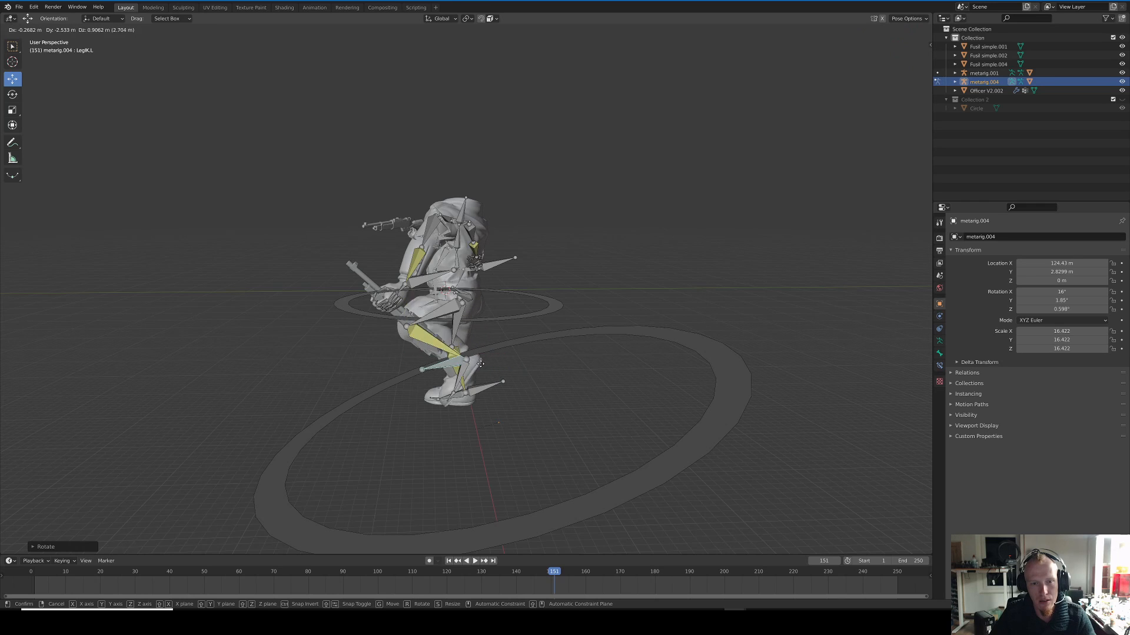
{"action": "left_click", "coordinate": [481, 364]}
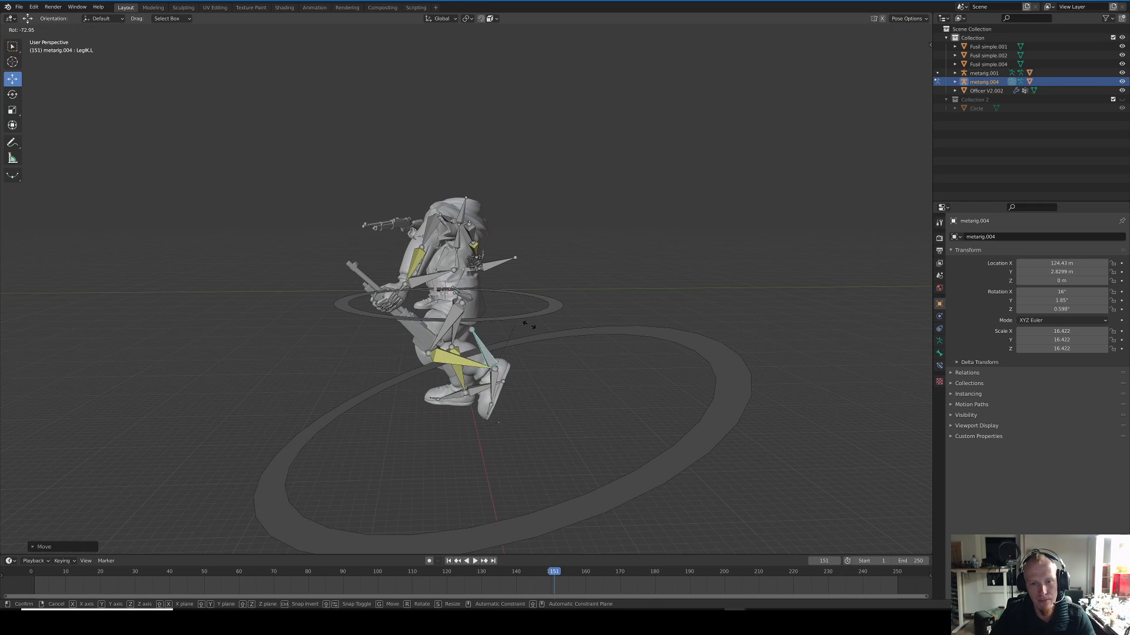
{"action": "key", "text": "g"}
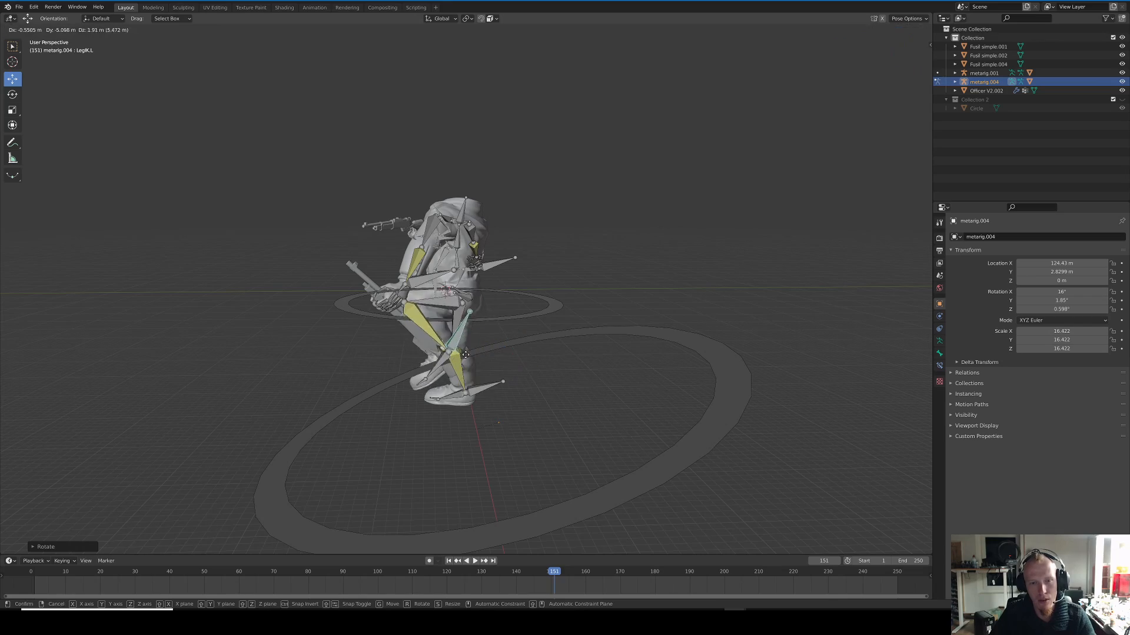